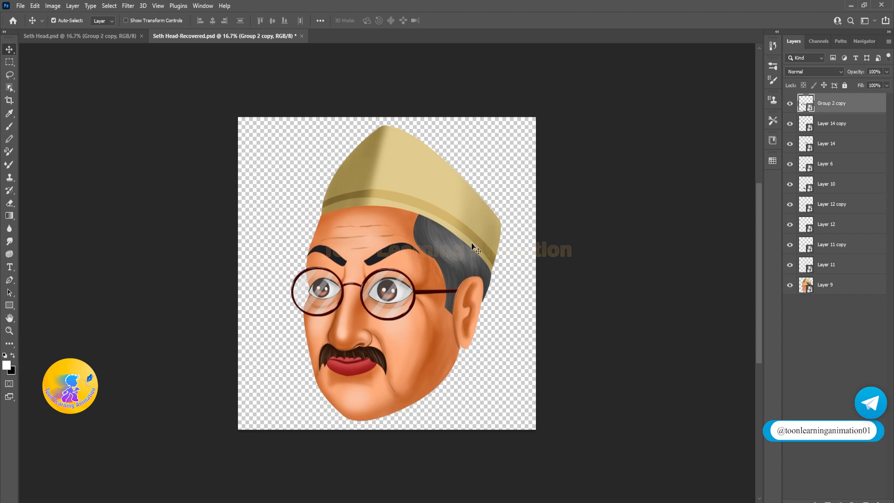
# Step: Move the glasses, eyes and other facial parts of the Seth head apart on the canvas
pyautogui.moveTo(399, 303); pyautogui.dragTo(356, 211)
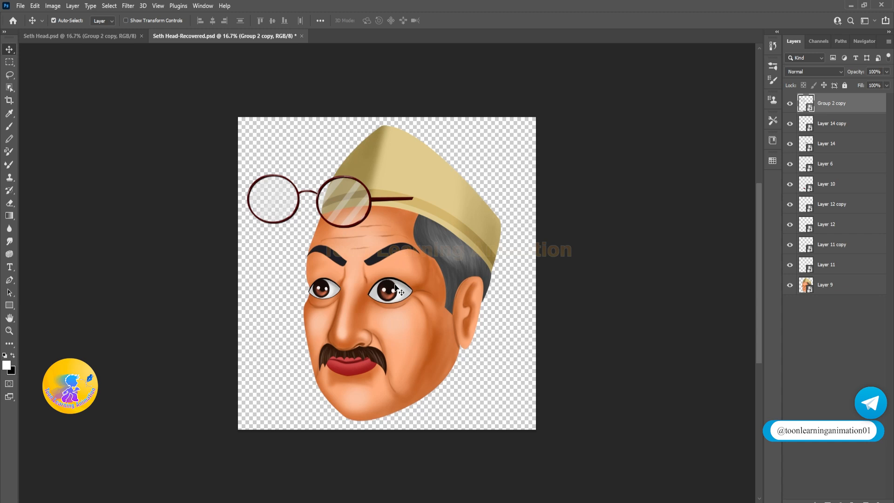
pyautogui.moveTo(395, 289); pyautogui.dragTo(395, 339)
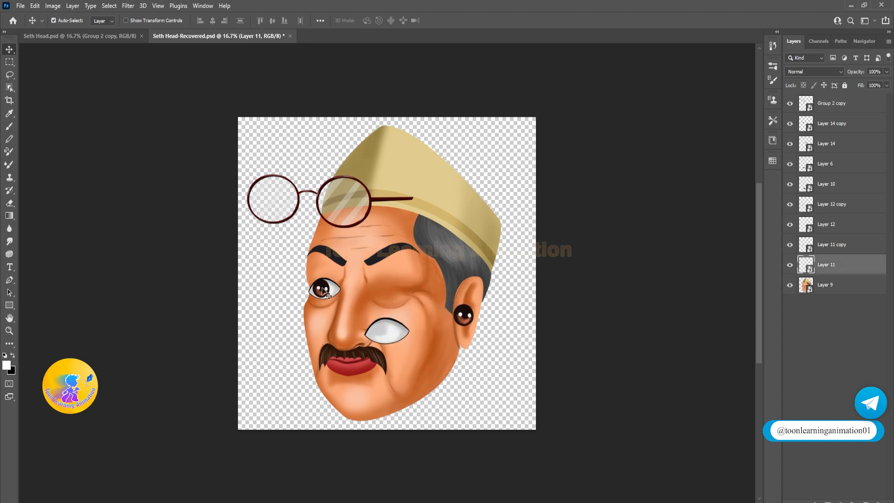
pyautogui.moveTo(323, 288); pyautogui.dragTo(437, 245)
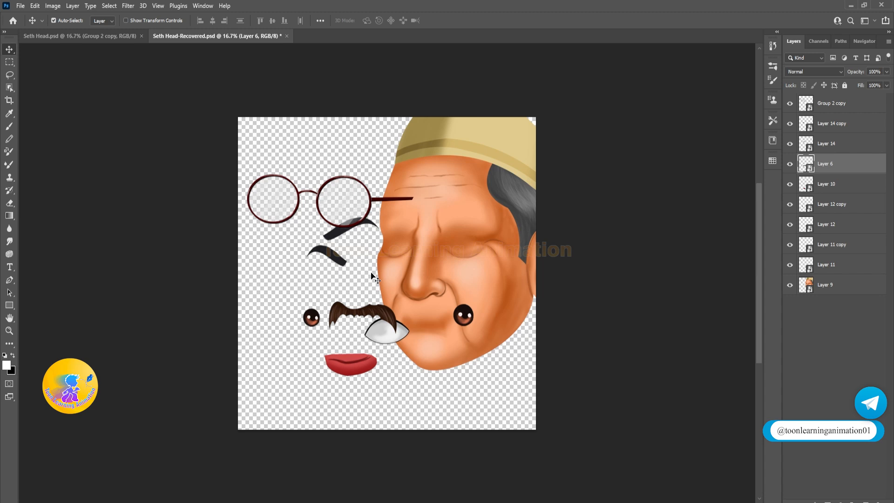
# Step: Undo all the moves of the head's facial parts
pyautogui.hotkey('ctrl', 'z')
pyautogui.hotkey('ctrl', 'z')
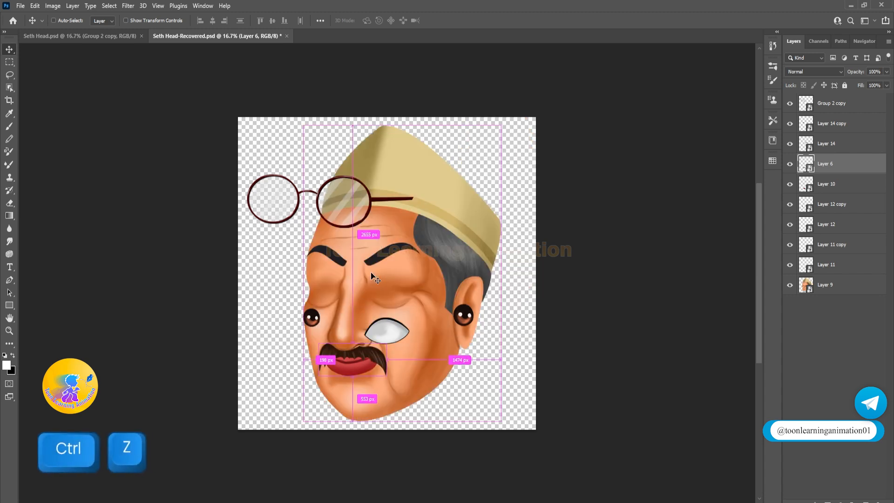
pyautogui.hotkey('ctrl', 'z')
pyautogui.hotkey('ctrl', 'z')
pyautogui.hotkey('ctrl', 'z')
pyautogui.hotkey('ctrl', 'z')
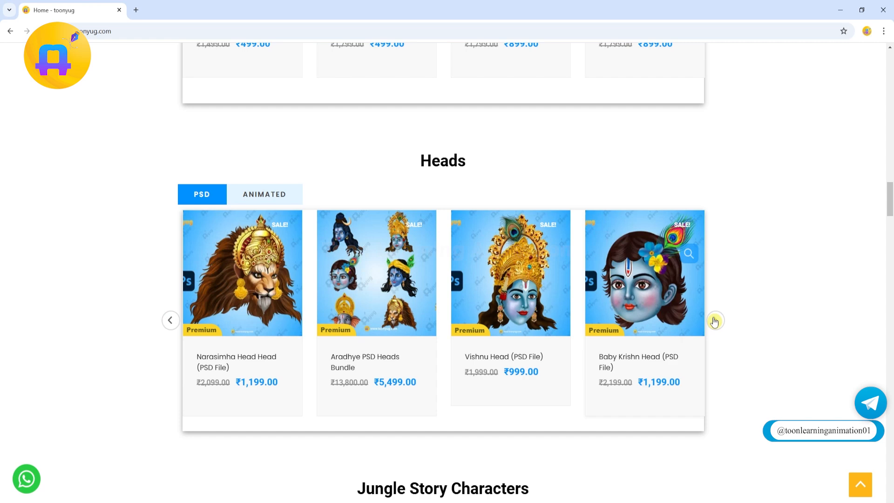
# Step: Browse the PSD head products in the Heads section of the toonyug website
pyautogui.click(715, 320)
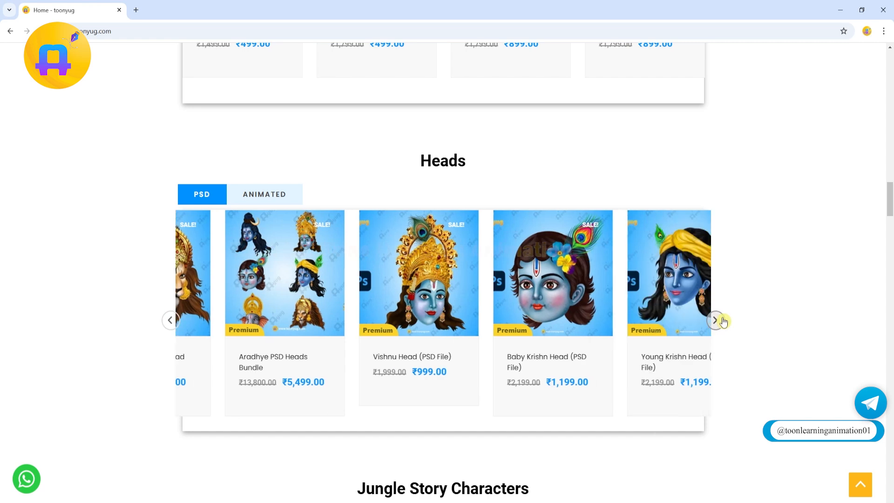
pyautogui.click(716, 320)
pyautogui.click(715, 320)
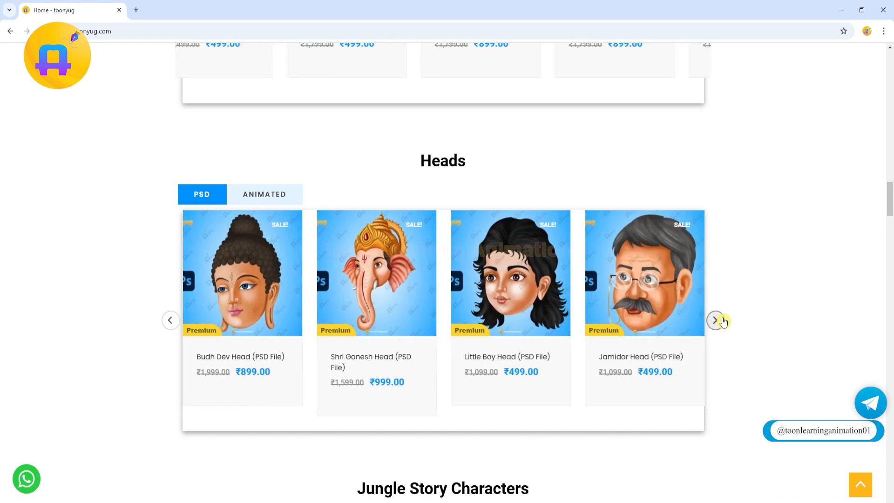
pyautogui.click(716, 320)
pyautogui.click(716, 320)
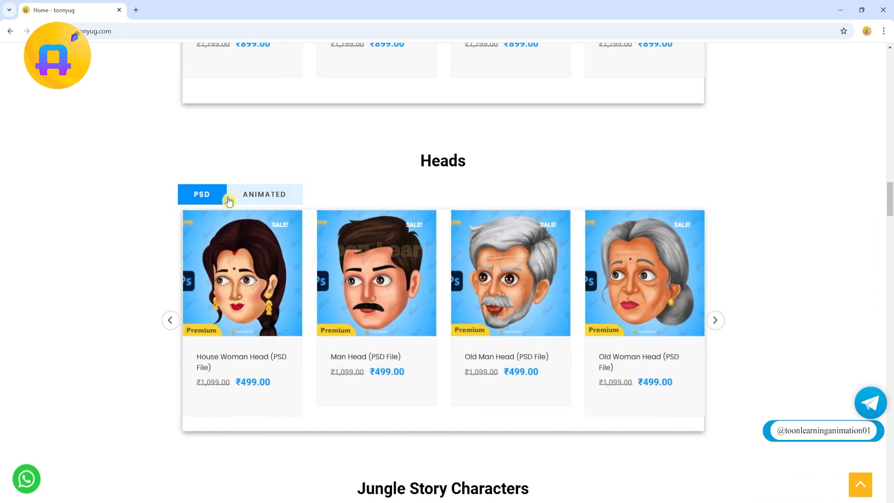
# Step: View the Chhatrapati Shiva ji product page from the animated heads and return to the home page
pyautogui.click(261, 195)
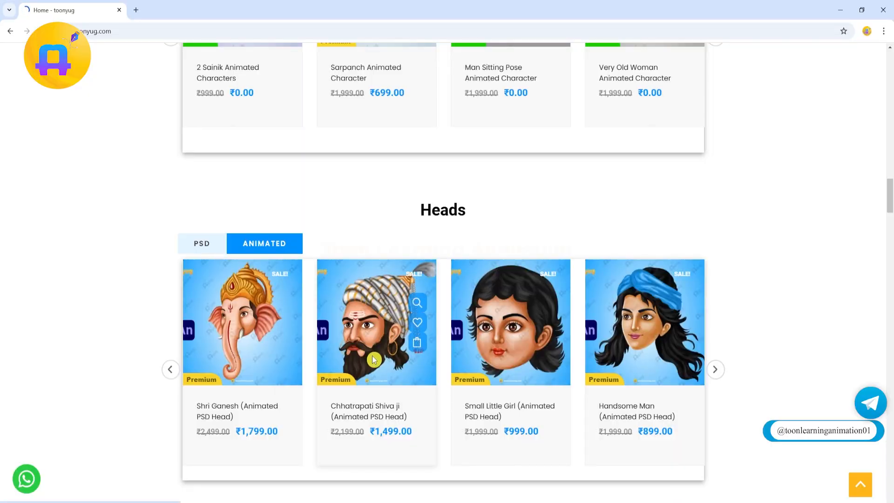
pyautogui.click(373, 359)
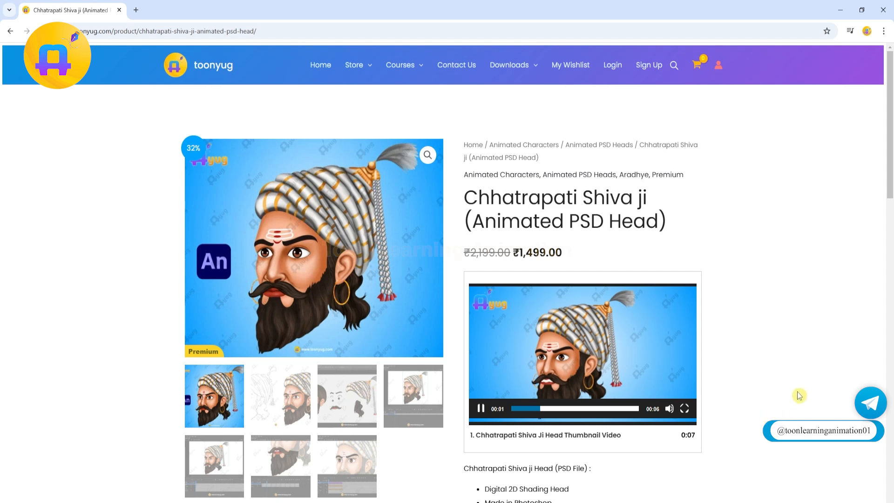
pyautogui.hotkey('alt', 'Left')
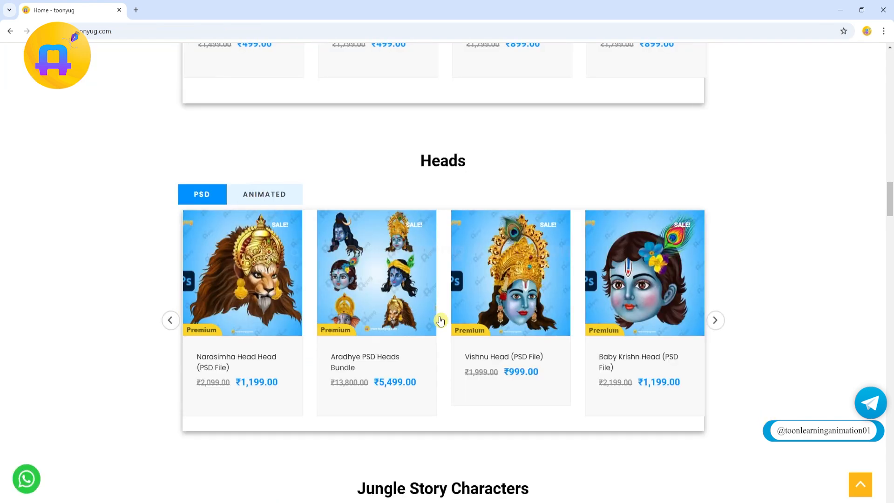
# Step: Browse the PSD heads again and the animated versions in the Heads section
pyautogui.click(716, 320)
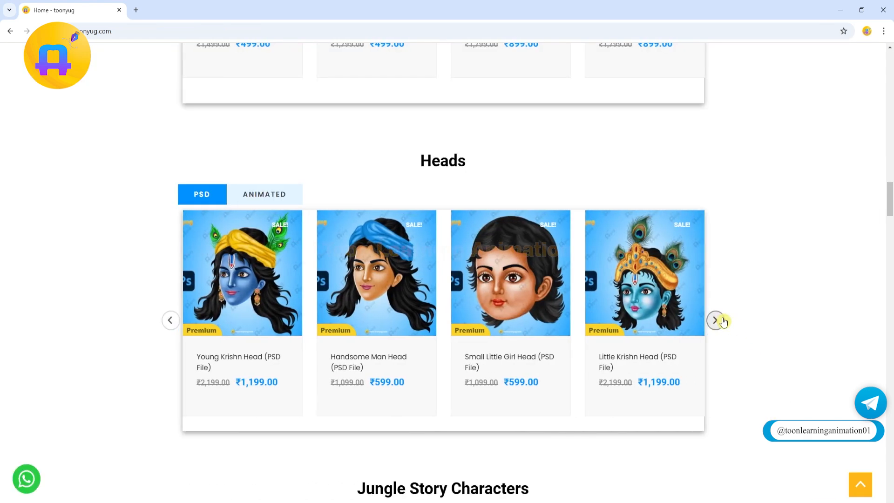
pyautogui.click(718, 320)
pyautogui.click(722, 321)
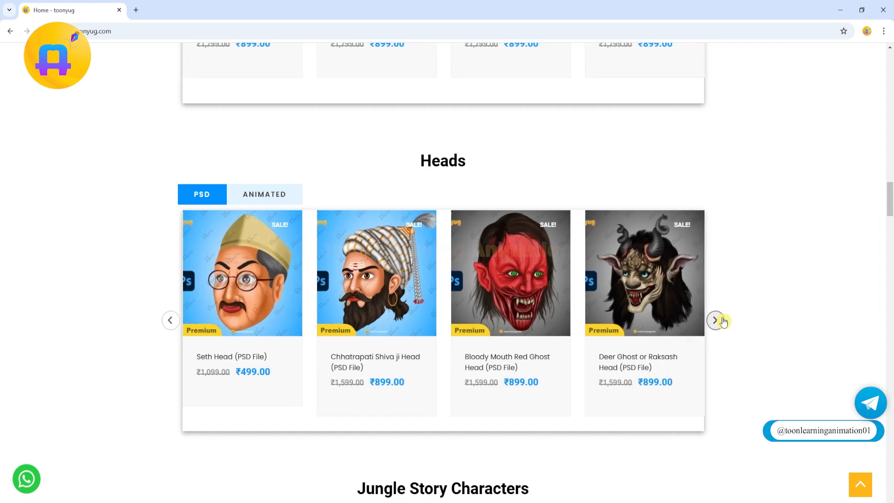
pyautogui.click(723, 321)
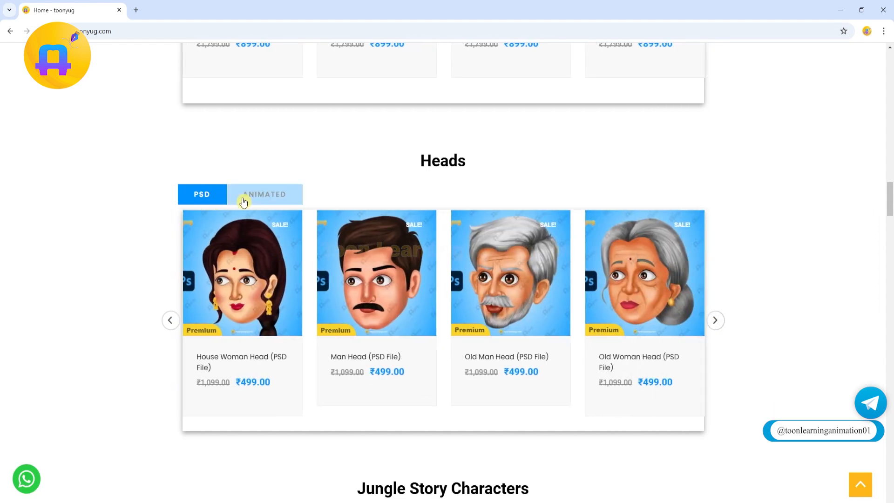
pyautogui.click(262, 195)
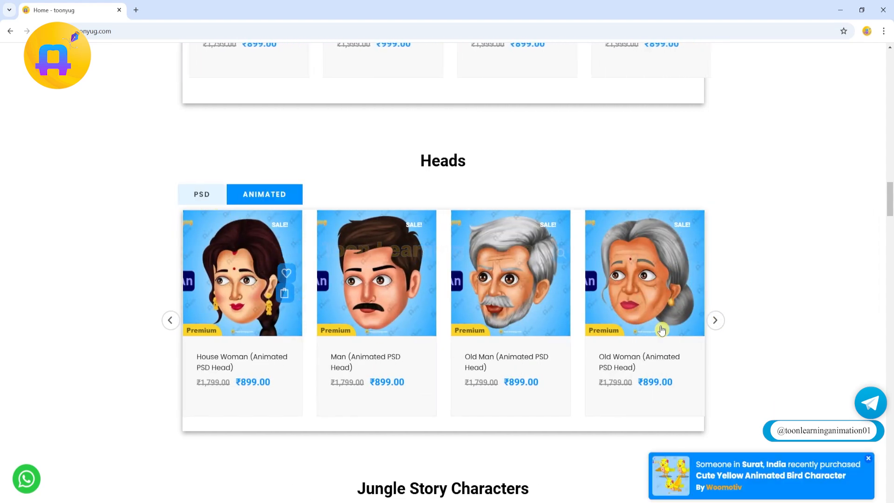
pyautogui.click(716, 322)
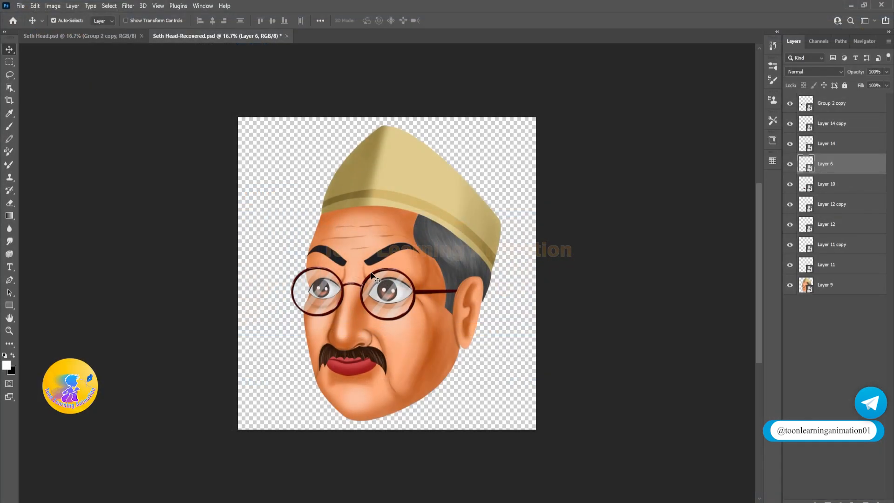
# Step: Switch to the Seth head document in Photoshop and try a small move of the glasses, undoing it
pyautogui.click(412, 185)
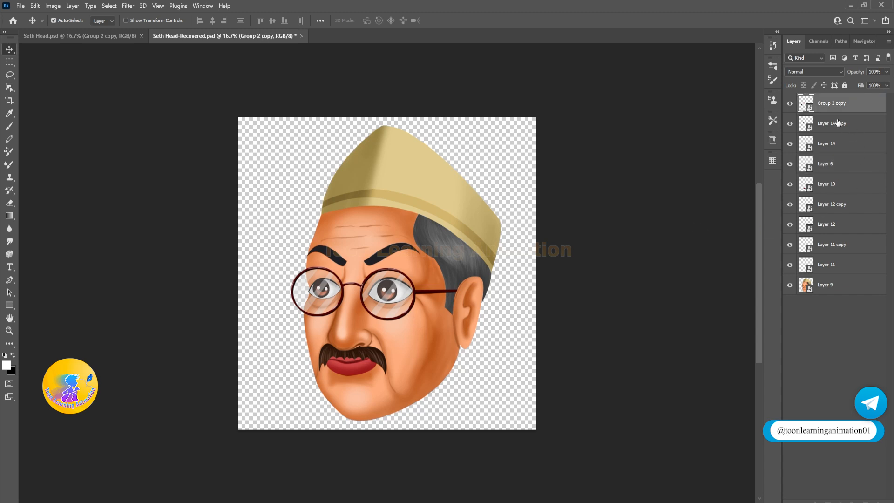
pyautogui.moveTo(387, 286); pyautogui.dragTo(378, 268)
pyautogui.hotkey('ctrl', 'z')
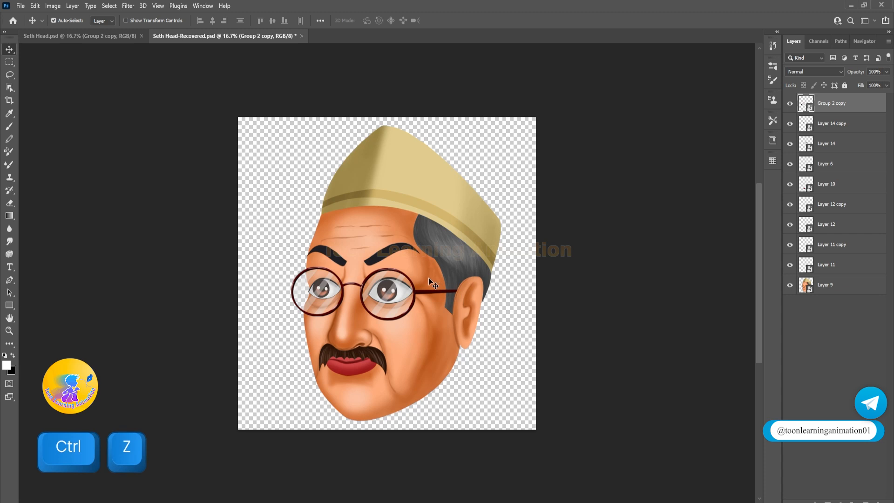
# Step: Hide every layer except the glasses on Group 2 copy and set up Export As with the PNG format
pyautogui.moveTo(789, 124); pyautogui.dragTo(788, 286)
pyautogui.click(25, 4)
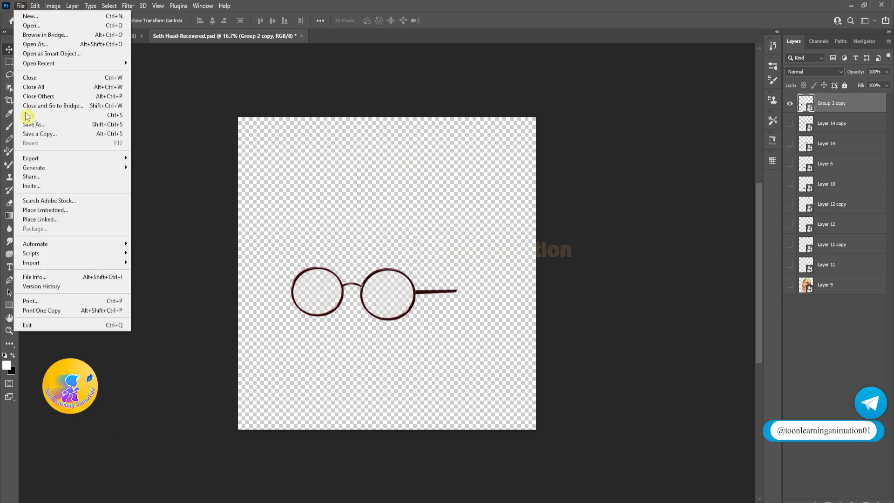
pyautogui.moveTo(39, 163)
pyautogui.click(148, 168)
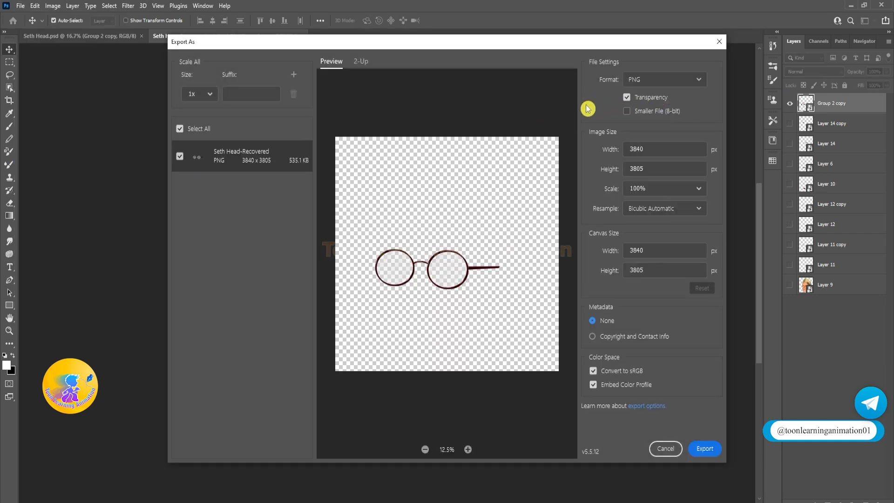
pyautogui.click(652, 83)
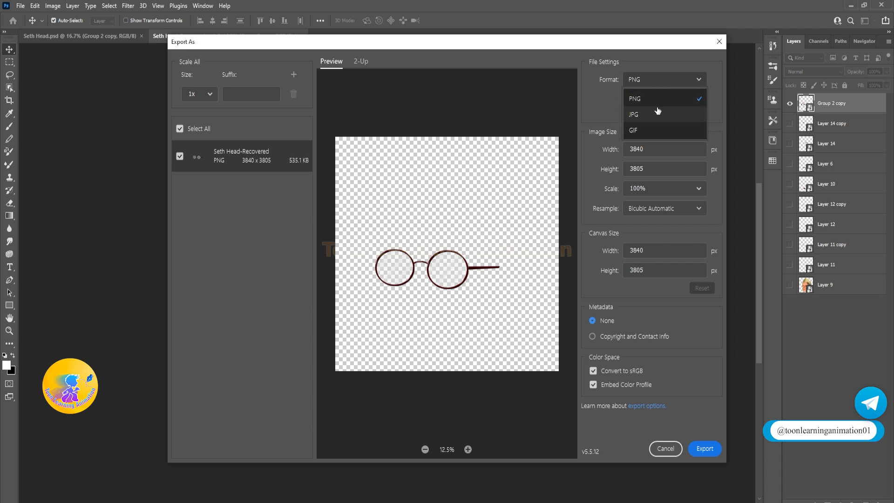
pyautogui.click(644, 99)
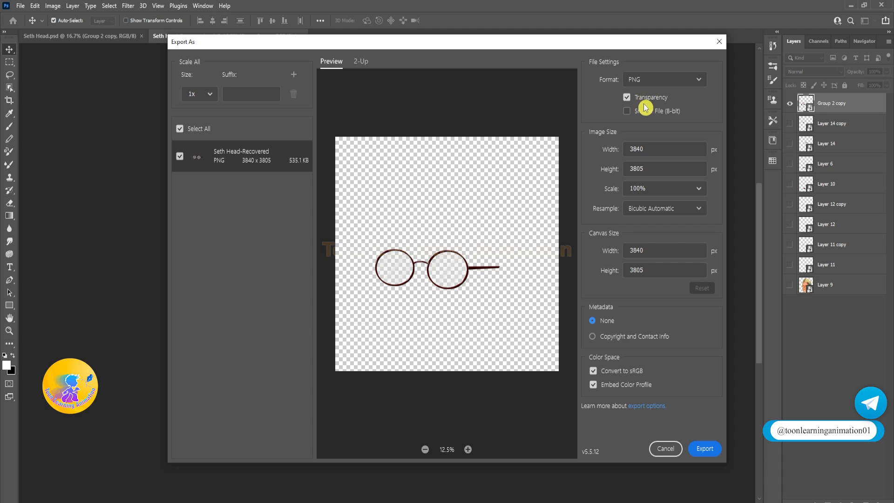
# Step: Export the glasses image as Seth Head-Glass into the Telegram Desktop folder under Downloads
pyautogui.click(705, 450)
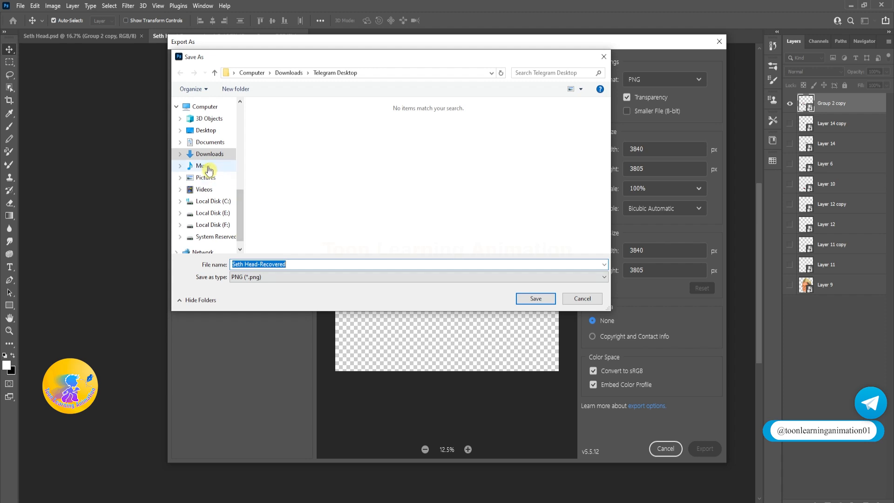
pyautogui.click(218, 153)
pyautogui.doubleClick(282, 136)
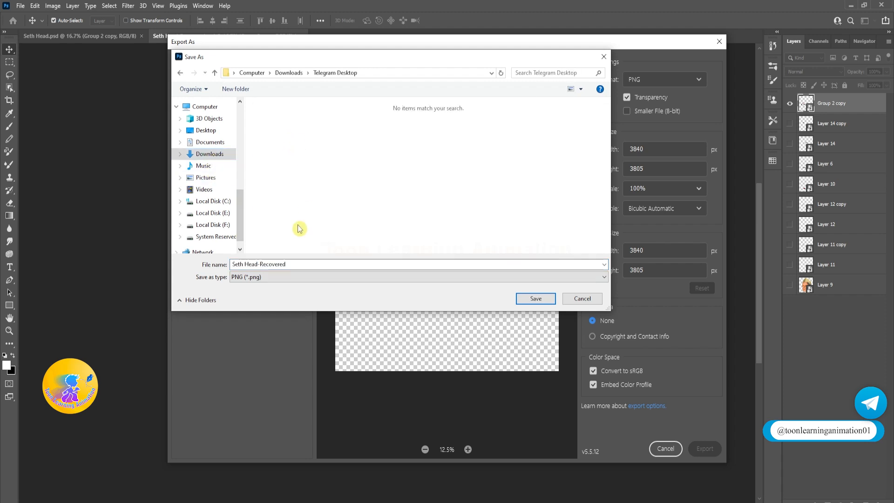
pyautogui.click(296, 264)
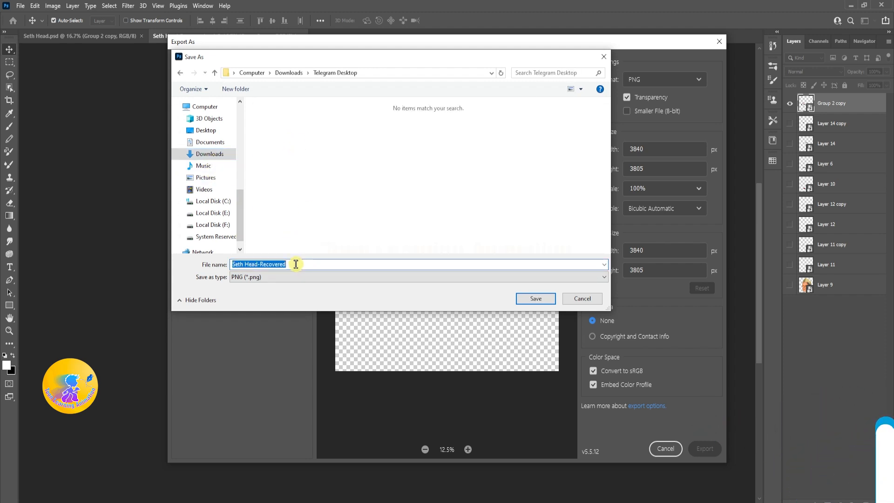
pyautogui.moveTo(302, 264); pyautogui.dragTo(255, 279)
pyautogui.write('Glass')
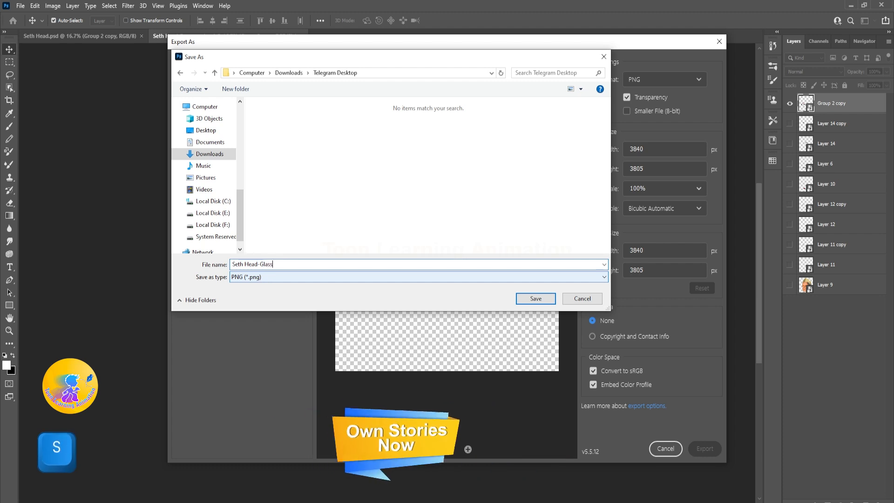
pyautogui.click(536, 301)
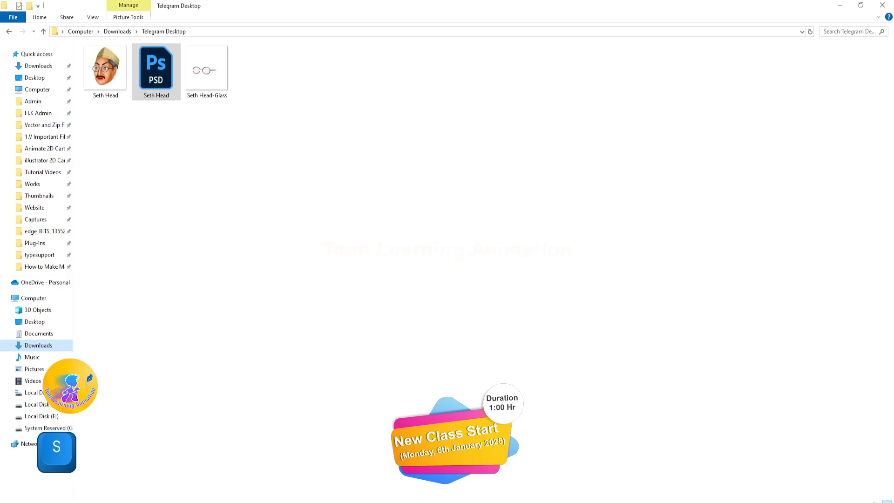
# Step: Check the exported Seth Head-Glass image in the photo viewer and return to Photoshop
pyautogui.click(217, 77)
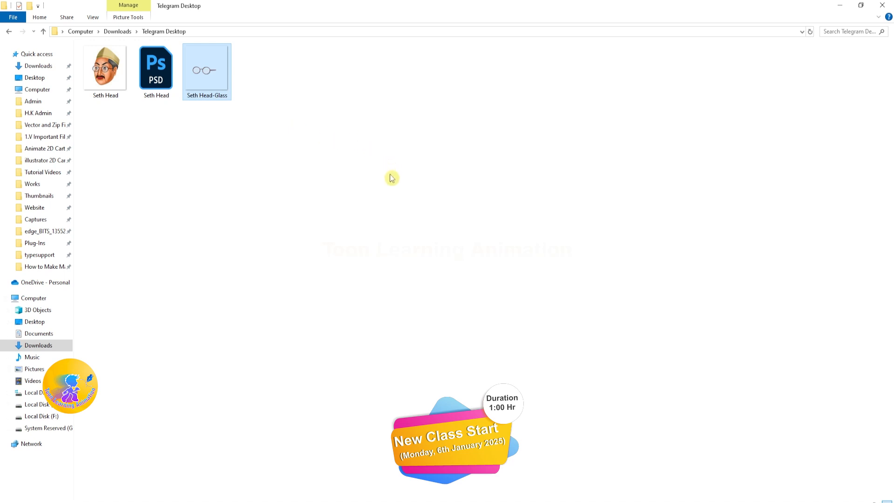
pyautogui.press('Return')
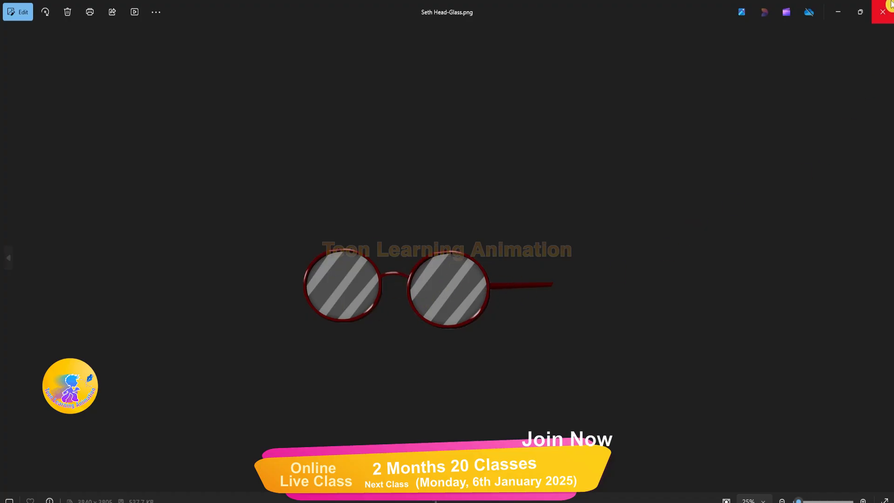
pyautogui.click(882, 12)
pyautogui.click(439, 502)
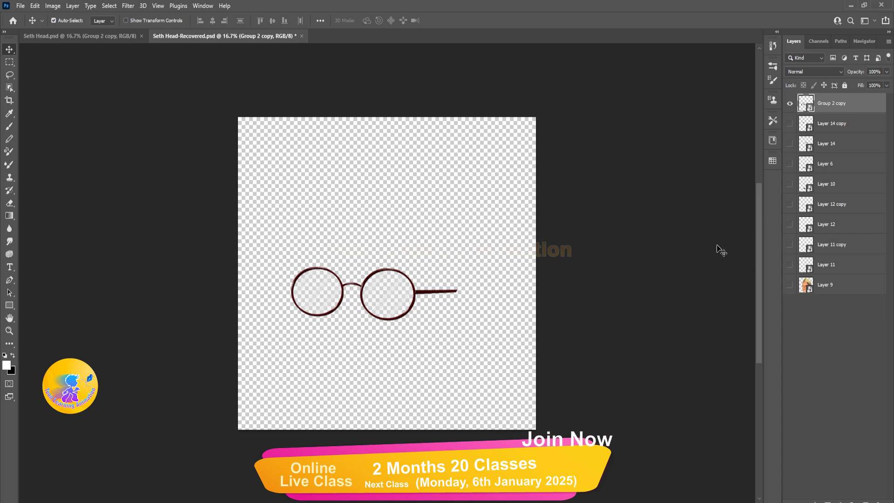
# Step: Show only the eyebrow on Layer 14 copy and restore the visibility of all head layers
pyautogui.click(790, 104)
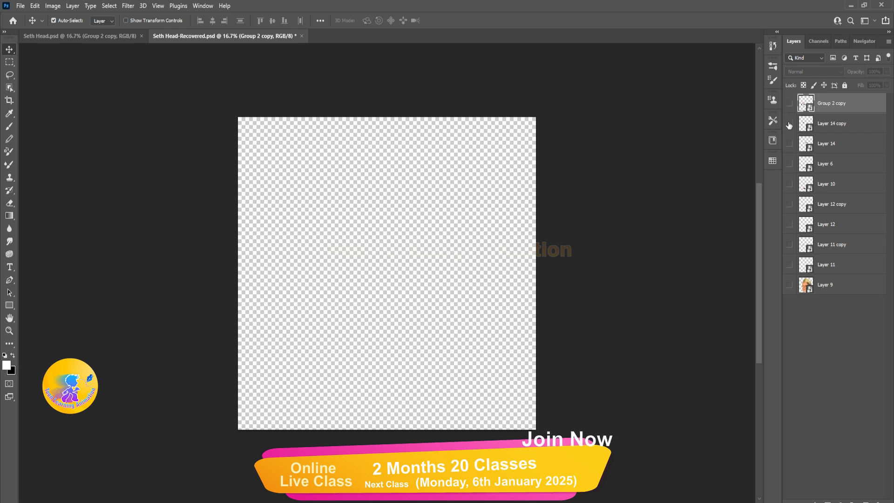
pyautogui.click(790, 123)
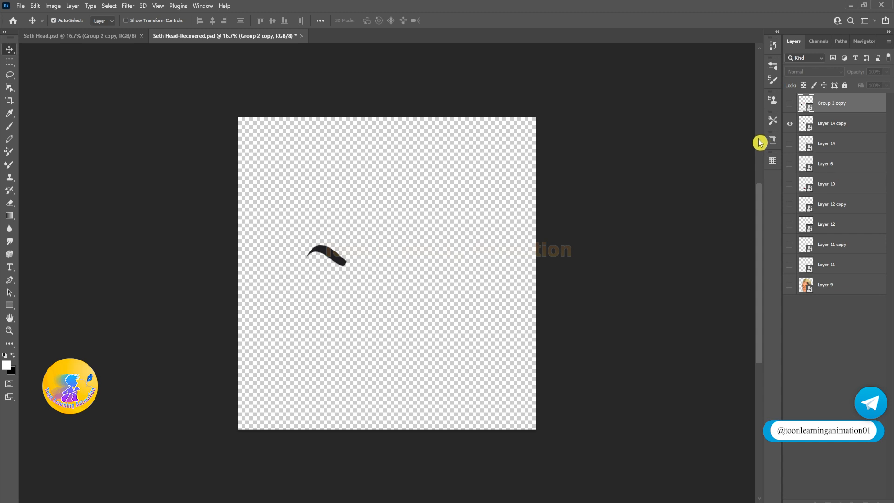
pyautogui.keyDown('alt'); pyautogui.click(790, 103); pyautogui.keyUp('alt')
pyautogui.hotkey('ctrl', 'z')
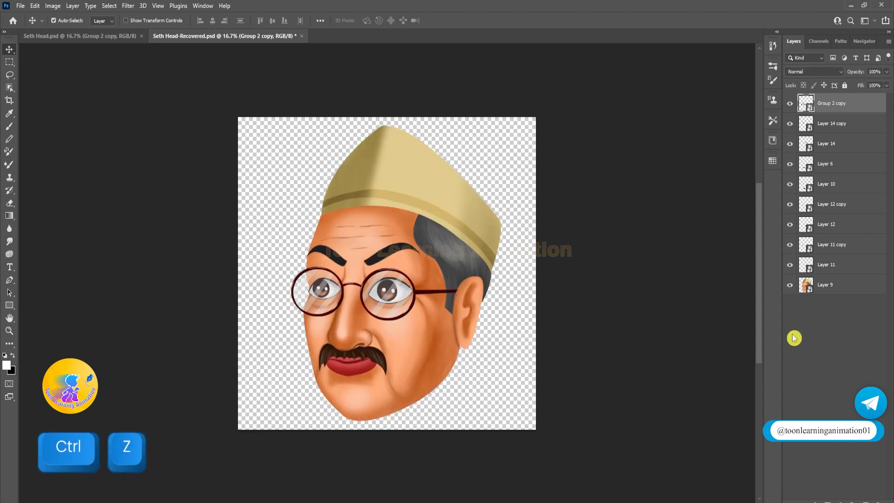
# Step: Switch to the Telegram Desktop folder in File Explorer and try opening the Seth Head PSD with Adobe Animate 2023
pyautogui.click(851, 5)
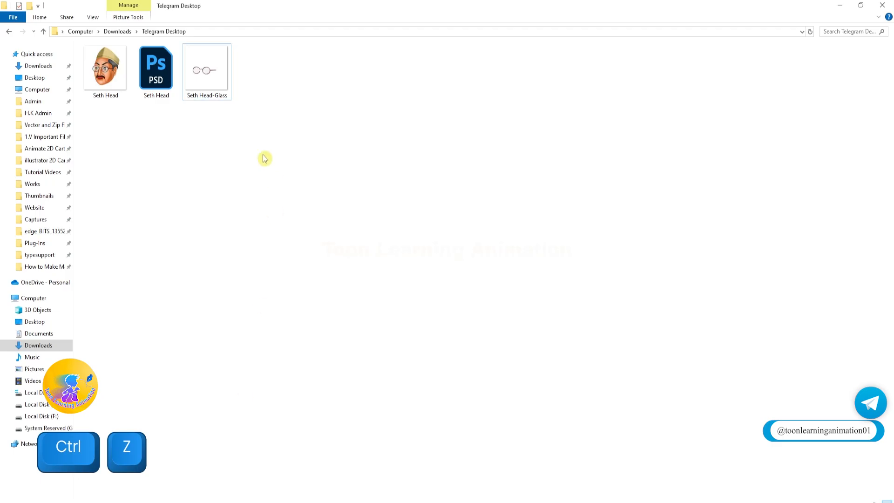
pyautogui.rightClick(161, 74)
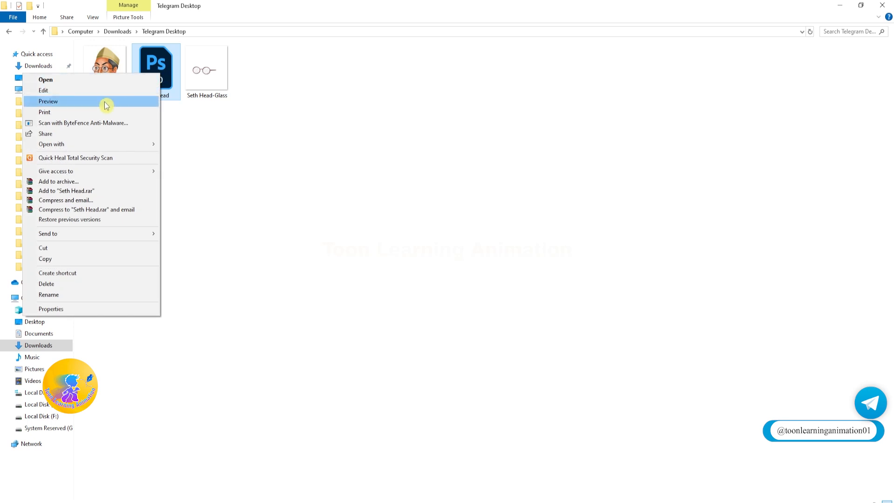
pyautogui.moveTo(127, 147)
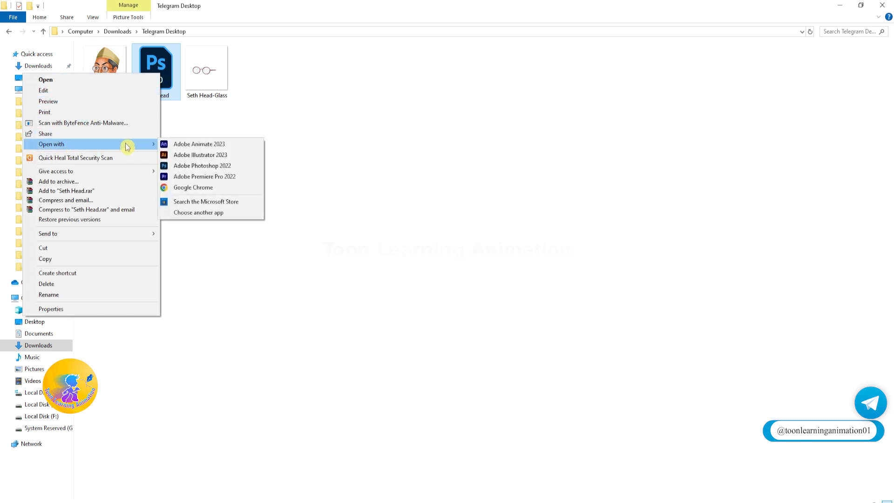
pyautogui.click(187, 147)
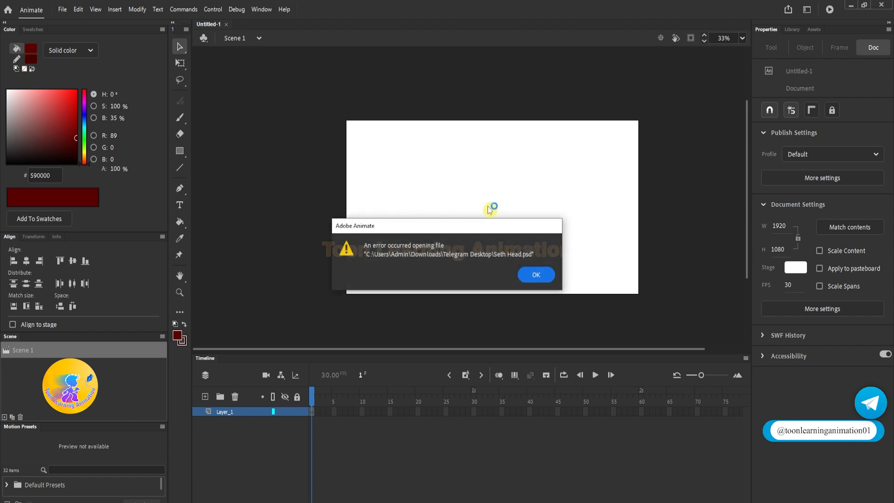
pyautogui.click(537, 275)
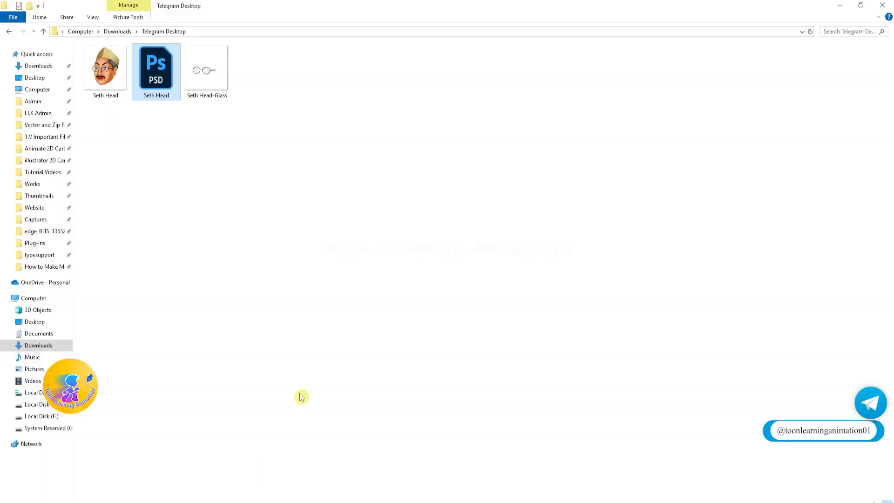
# Step: Import the Seth Head PSD onto the Animate stage with all layers selected, keeping Group 2 copy as a flattened bitmap image
pyautogui.moveTo(174, 94); pyautogui.dragTo(449, 194)
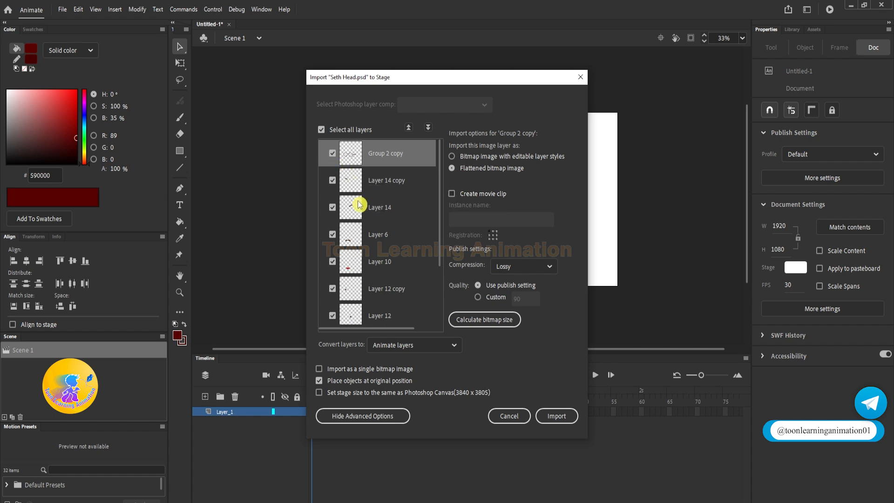
pyautogui.scroll(-3, 358, 200)
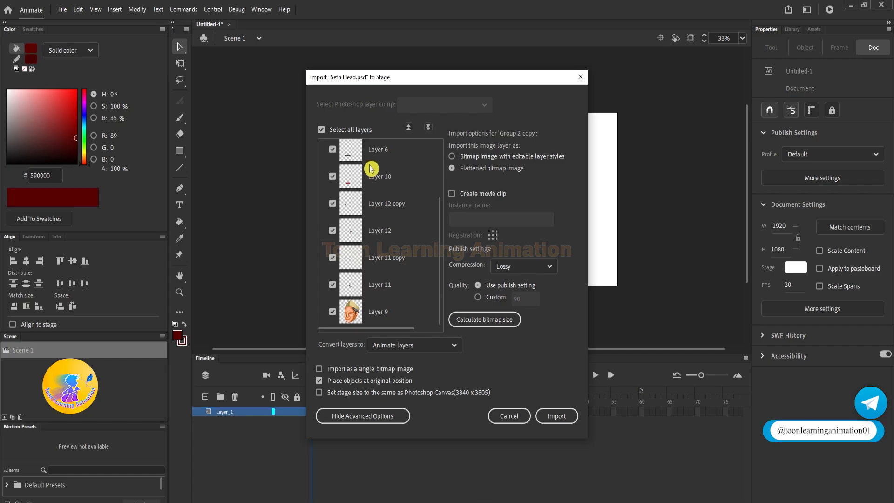
pyautogui.scroll(3, 362, 293)
pyautogui.scroll(1, 362, 292)
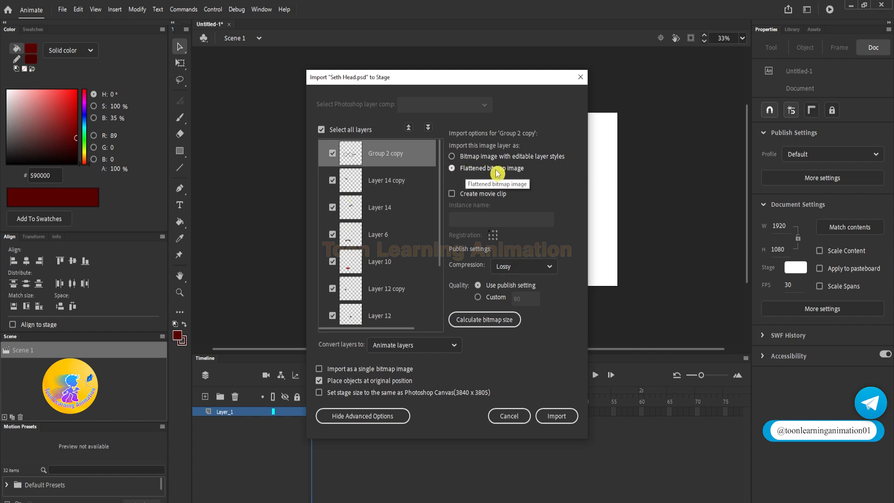
pyautogui.click(558, 417)
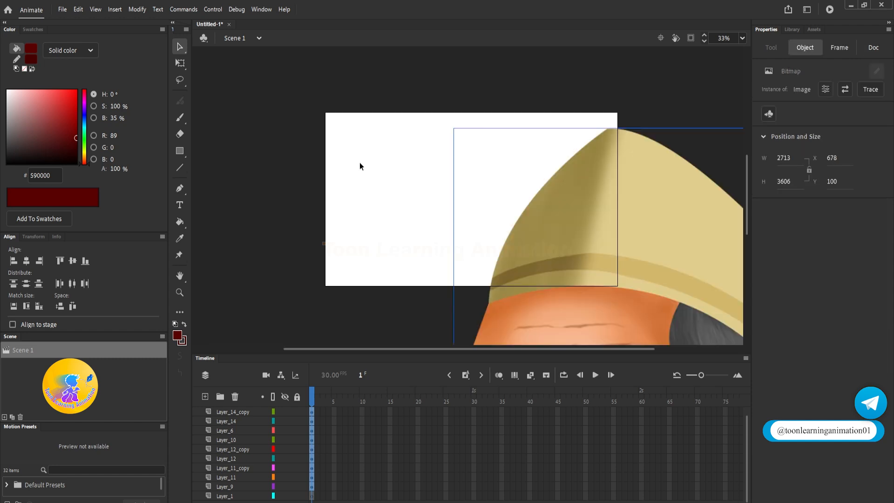
# Step: Move the glasses and one eyebrow beside the face, place the other eyebrow near the ear, and inspect the eyebrow's cutout edges
pyautogui.scroll(-2, 447, 217)
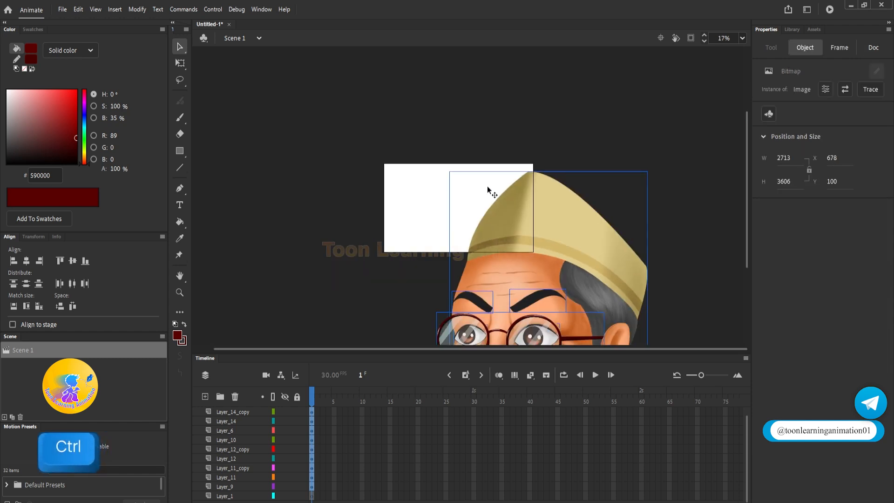
pyautogui.moveTo(539, 248); pyautogui.dragTo(535, 131)
pyautogui.click(562, 160)
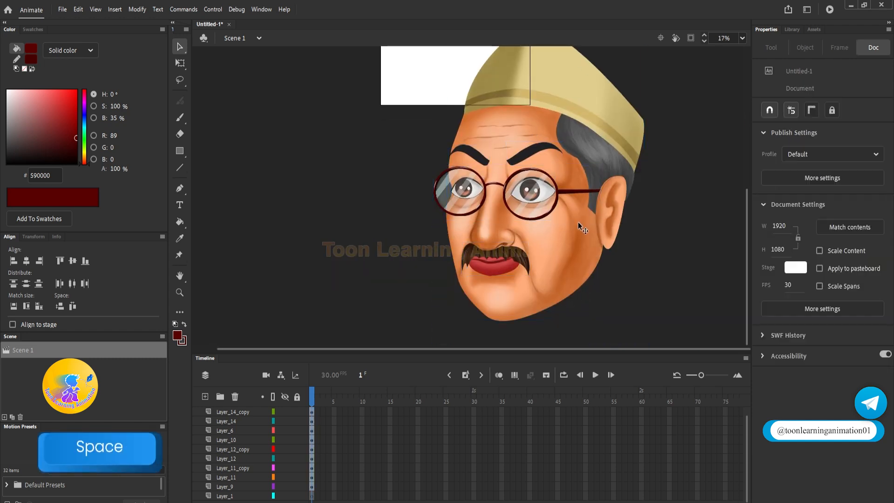
pyautogui.moveTo(545, 212); pyautogui.dragTo(400, 239)
pyautogui.moveTo(467, 155); pyautogui.dragTo(345, 140)
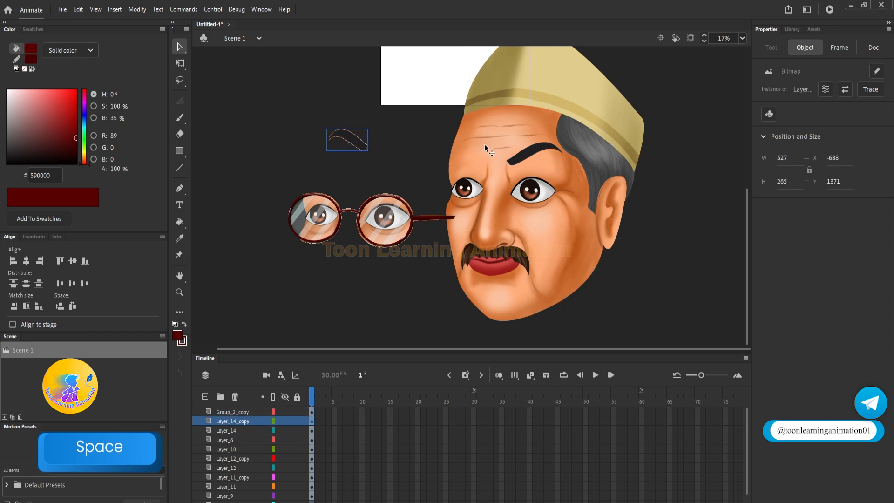
pyautogui.moveTo(531, 166); pyautogui.dragTo(592, 204)
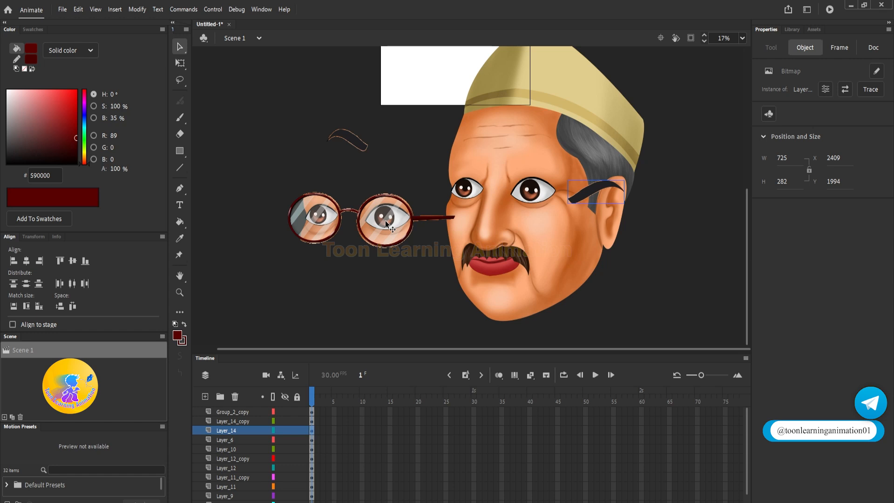
pyautogui.keyDown('ctrl'); pyautogui.scroll(5, 361, 139); pyautogui.keyUp('ctrl')
pyautogui.scroll(3, 362, 138)
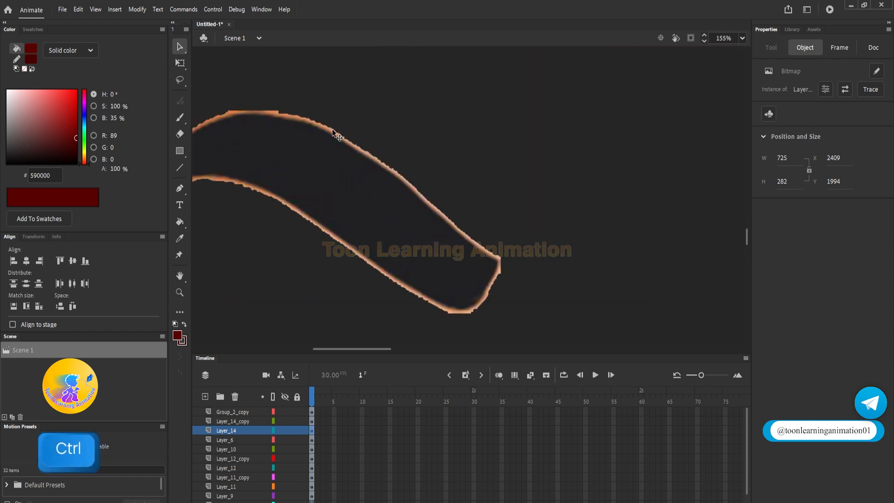
pyautogui.keyDown('ctrl'); pyautogui.scroll(-2, 522, 258); pyautogui.keyUp('ctrl')
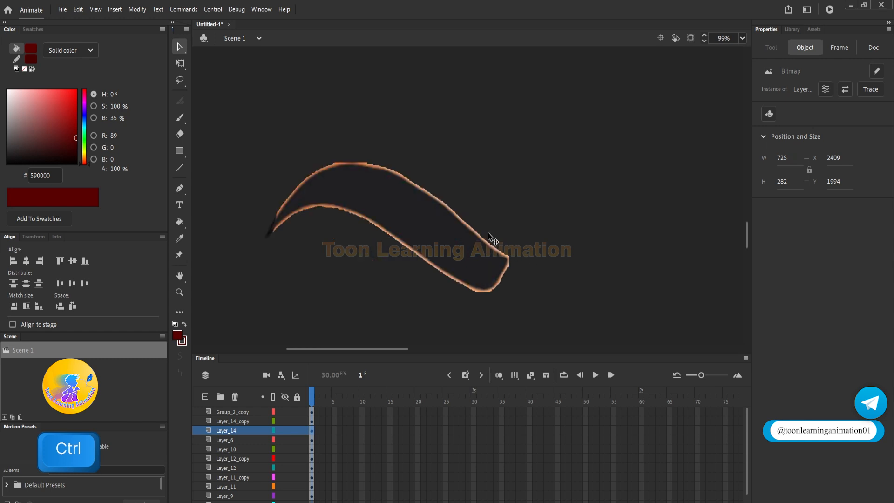
pyautogui.keyDown('ctrl'); pyautogui.scroll(-3, 364, 152); pyautogui.keyUp('ctrl')
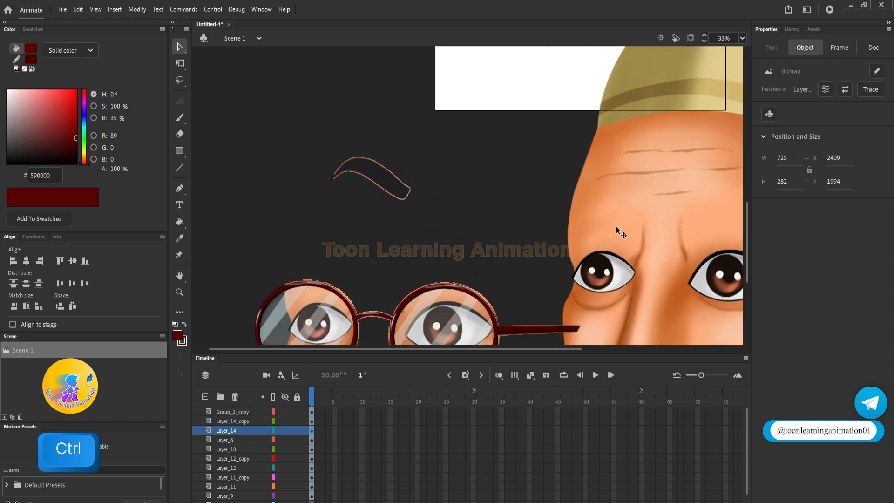
# Step: Move the smaller eye's white off the face to about X 310, Y 1935 and check its outline up close
pyautogui.moveTo(617, 226); pyautogui.dragTo(558, 229)
pyautogui.keyDown('ctrl'); pyautogui.scroll(2, 449, 225); pyautogui.keyUp('ctrl')
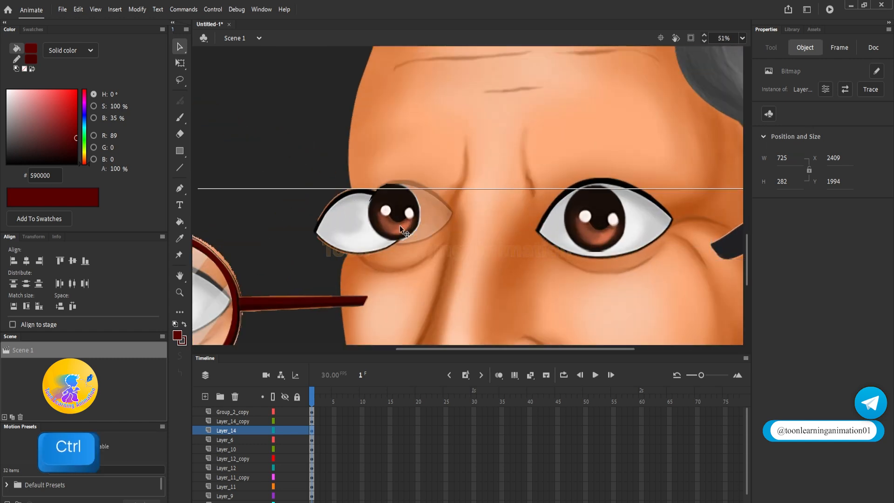
pyautogui.moveTo(400, 225); pyautogui.dragTo(301, 200)
pyautogui.keyDown('ctrl'); pyautogui.scroll(3, 273, 171); pyautogui.keyUp('ctrl')
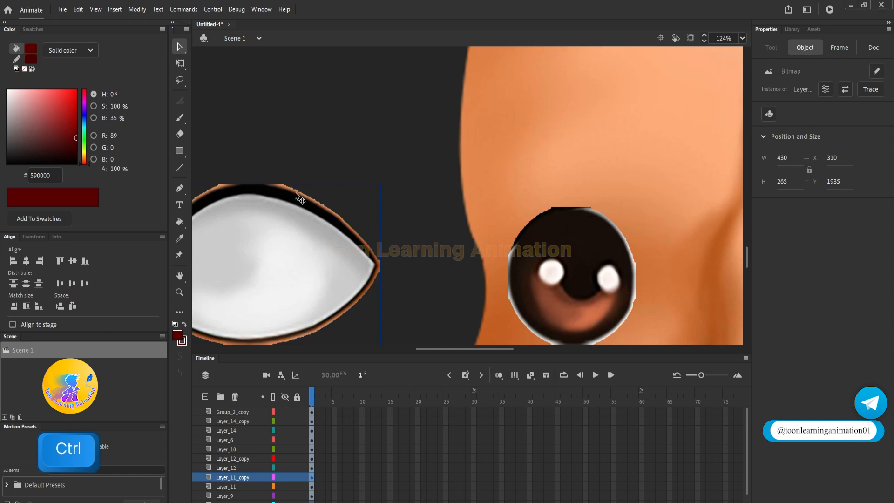
pyautogui.keyDown('ctrl'); pyautogui.scroll(-5, 377, 268); pyautogui.keyUp('ctrl')
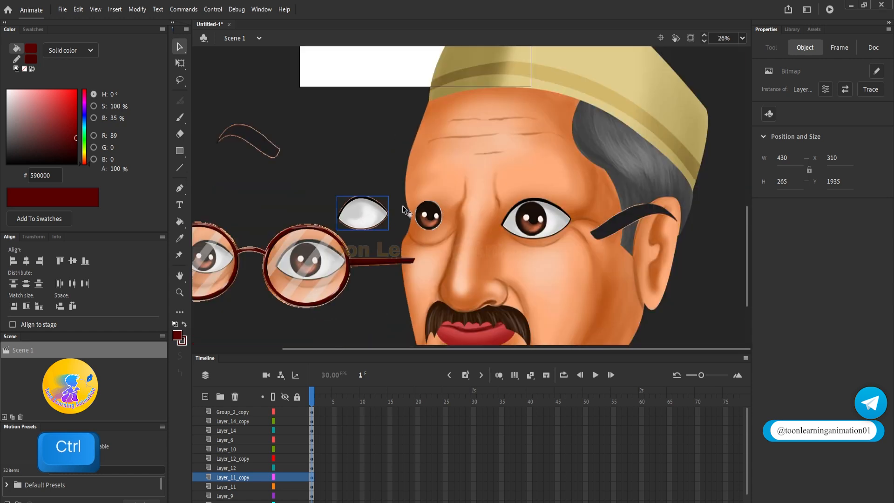
pyautogui.keyDown('ctrl'); pyautogui.scroll(-3, 512, 202); pyautogui.keyUp('ctrl')
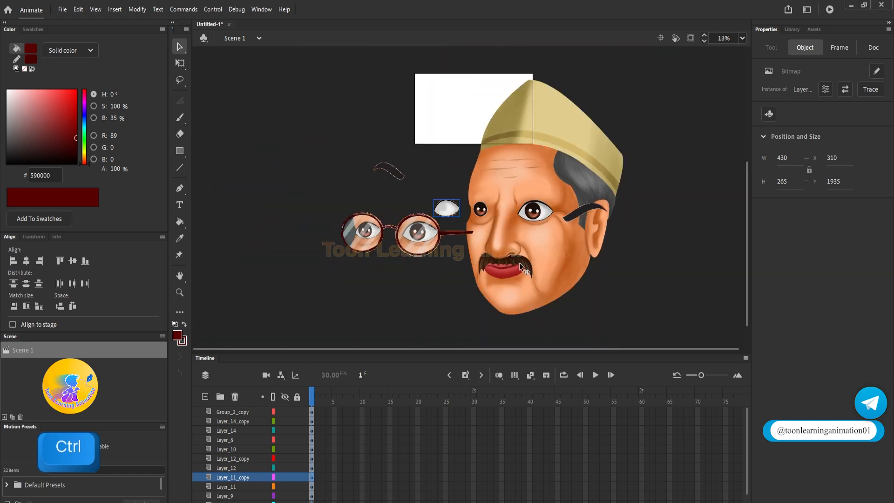
# Step: Move the moustache to about X -376, Y 3157 and the head base to about X 1306, Y -80, checking the edges
pyautogui.moveTo(519, 263); pyautogui.dragTo(519, 272)
pyautogui.scroll(2, 519, 273)
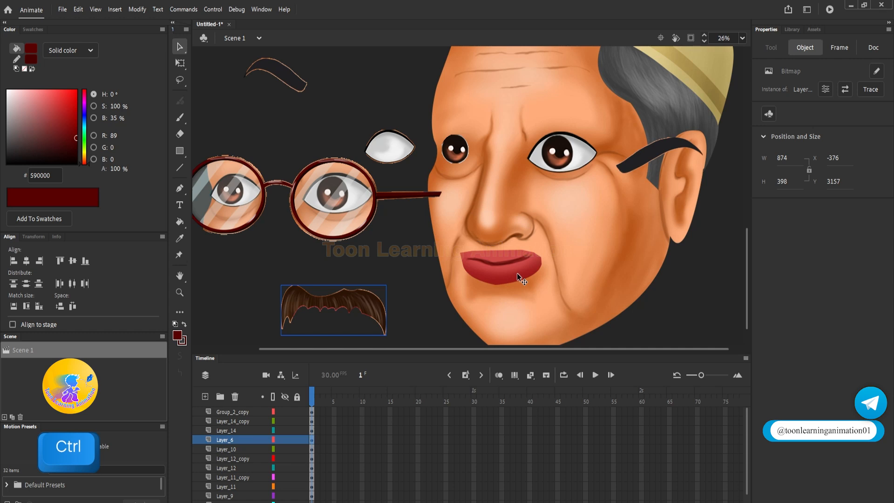
pyautogui.keyDown('ctrl'); pyautogui.scroll(-2, 516, 273); pyautogui.keyUp('ctrl')
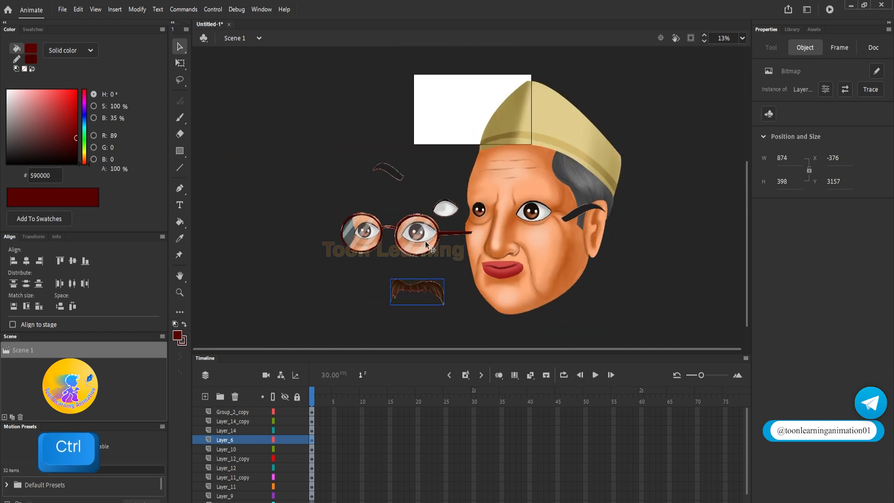
pyautogui.keyDown('ctrl'); pyautogui.scroll(1, 464, 216); pyautogui.keyUp('ctrl')
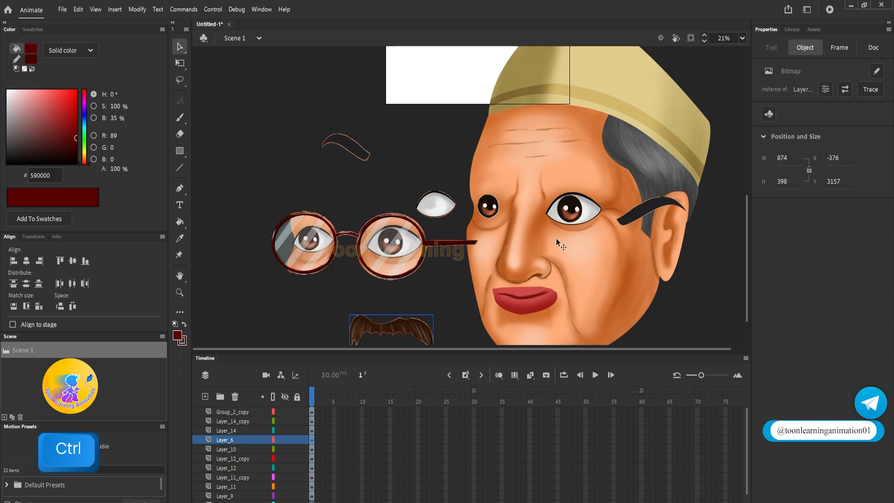
pyautogui.moveTo(557, 238); pyautogui.dragTo(521, 144)
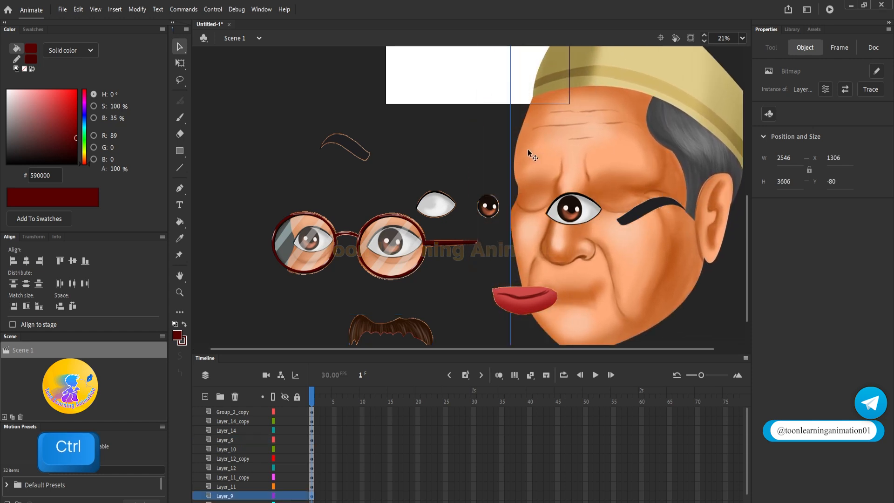
pyautogui.keyDown('ctrl'); pyautogui.scroll(5, 518, 138); pyautogui.keyUp('ctrl')
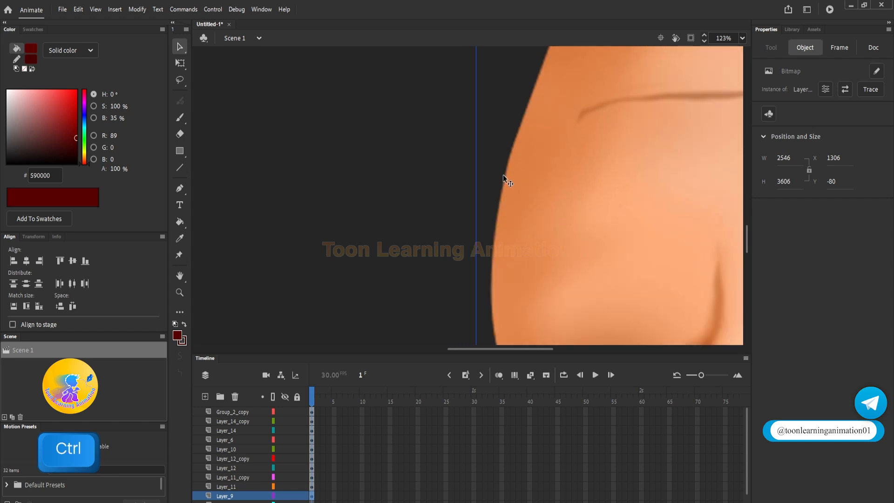
pyautogui.keyDown('ctrl'); pyautogui.scroll(-6, 503, 175); pyautogui.keyUp('ctrl')
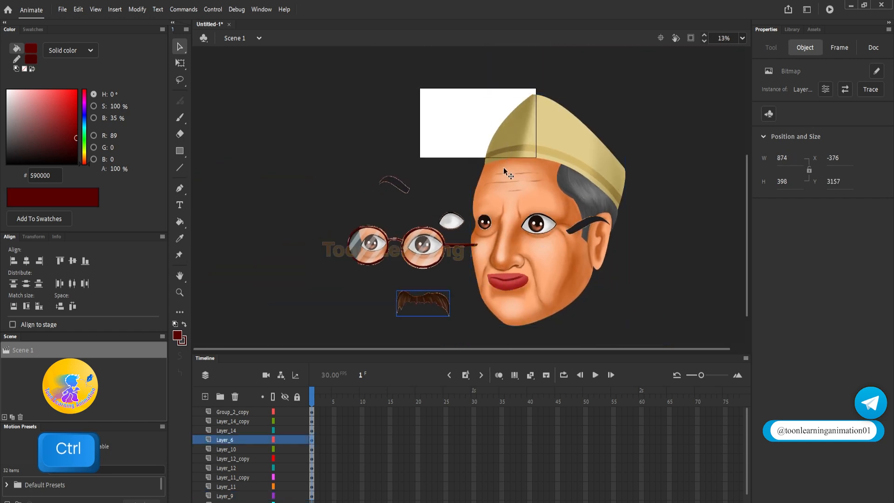
# Step: Undo all the face-part moves and the flattened import of the Seth Head PSD
pyautogui.hotkey('ctrl', 'z')
pyautogui.hotkey('ctrl', 'z')
pyautogui.hotkey('ctrl', 'z')
pyautogui.hotkey('ctrl', 'z')
pyautogui.hotkey('ctrl', 'z')
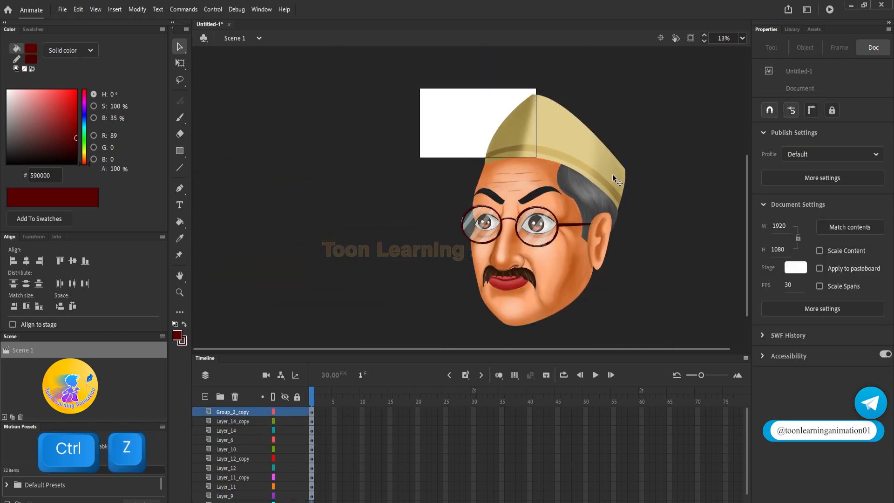
pyautogui.hotkey('ctrl', 'z')
# Step: Import the Seth Head PSD from the folder again, setting Group 2 copy to a bitmap image with editable layer styles
pyautogui.click(371, 409)
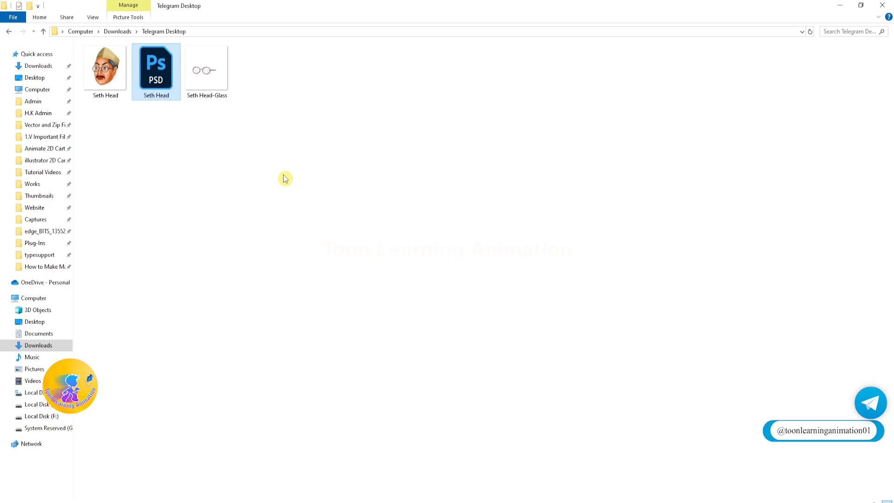
pyautogui.click(159, 75)
pyautogui.moveTo(159, 75); pyautogui.dragTo(480, 160)
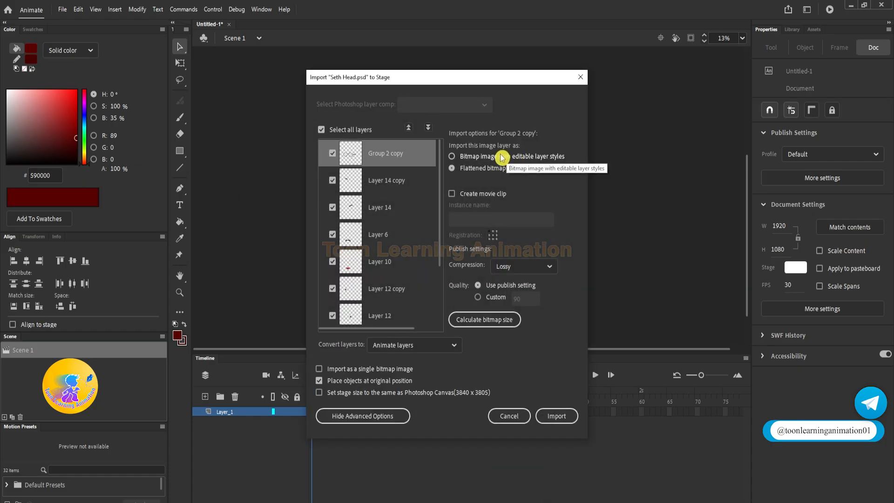
pyautogui.click(452, 156)
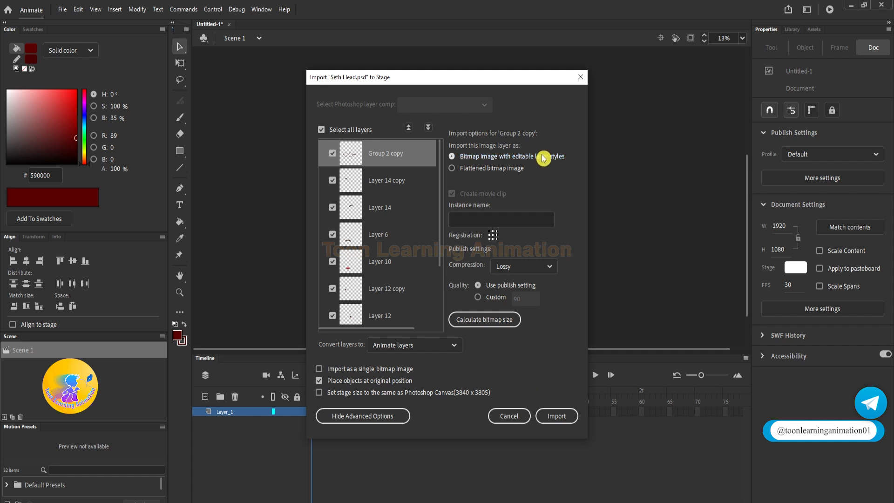
pyautogui.click(562, 420)
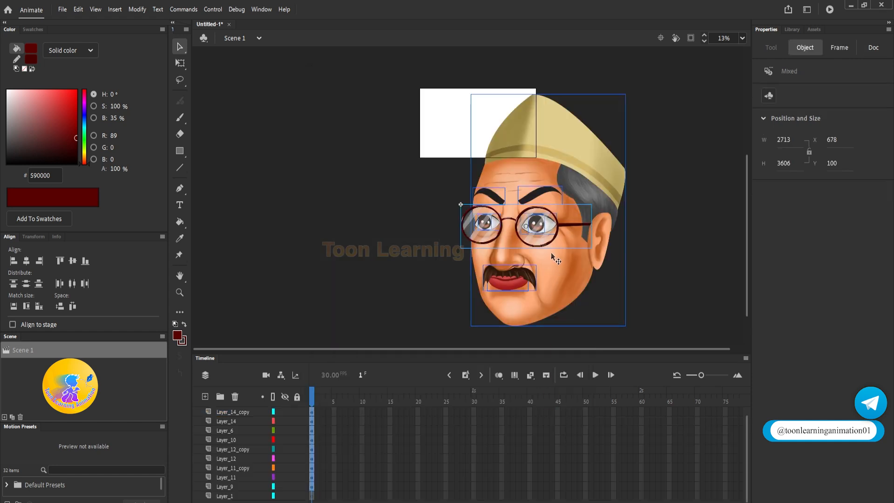
# Step: Move the glasses clip off the face to about X -1308, Y 1399 and check its lens transparency
pyautogui.click(647, 260)
pyautogui.moveTo(481, 230); pyautogui.dragTo(359, 204)
pyautogui.scroll(2, 384, 200)
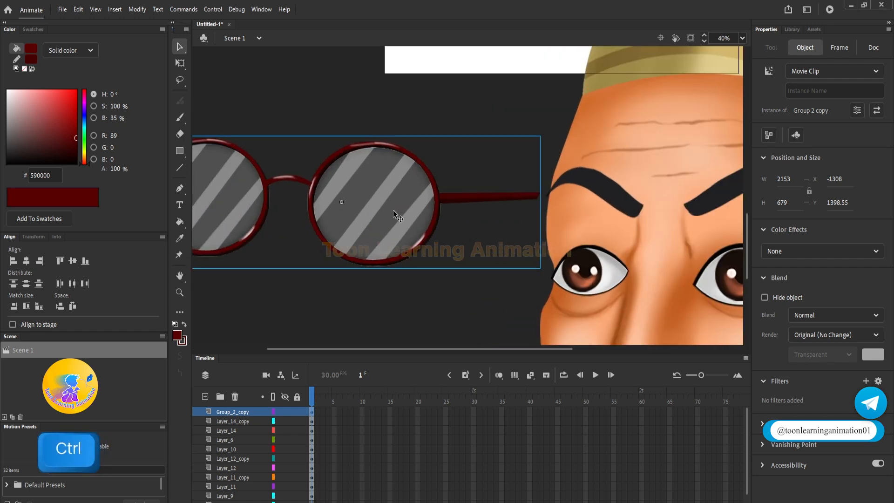
pyautogui.scroll(-2, 392, 209)
# Step: Reposition the glasses across the stage's edge at about X -1110, Y 558 and examine the frame and lenses up close
pyautogui.moveTo(392, 209); pyautogui.dragTo(403, 155)
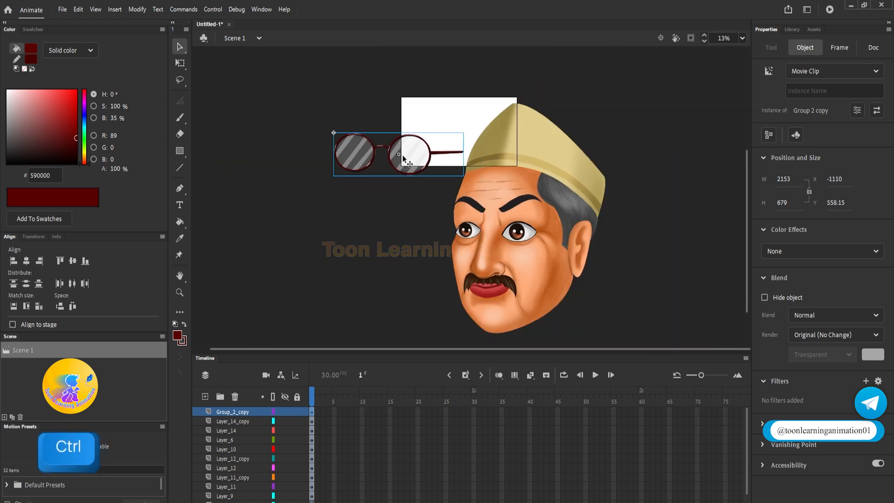
pyautogui.scroll(1, 405, 154)
pyautogui.scroll(1, 413, 138)
pyautogui.scroll(-2, 418, 149)
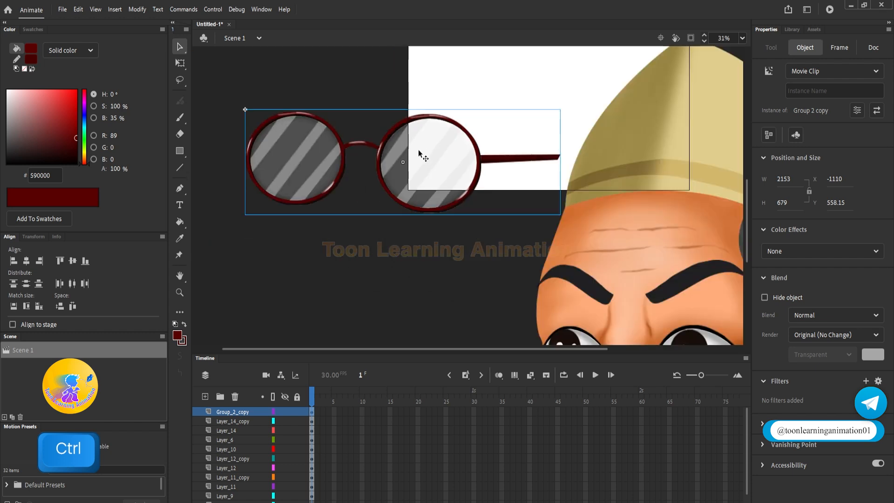
pyautogui.scroll(3, 325, 130)
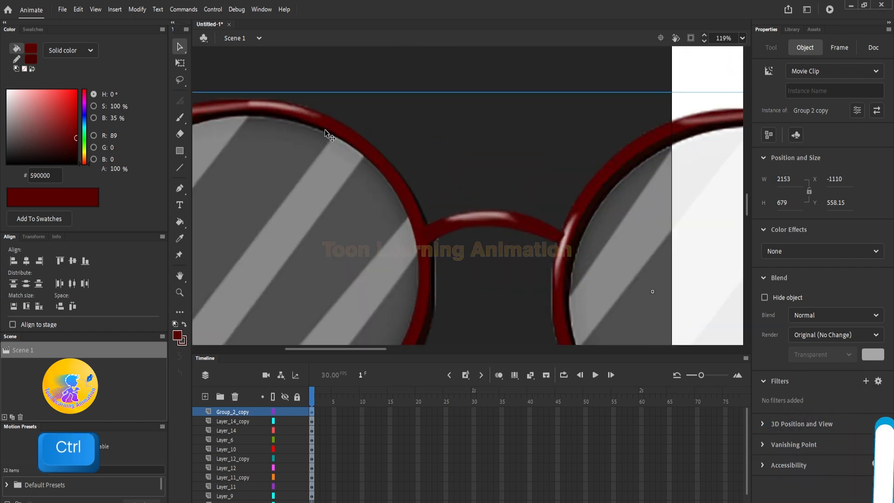
# Step: Move the glasses clip across the stage's edge to about X -1347, Y 615
pyautogui.scroll(-1, 325, 129)
pyautogui.press('space')
pyautogui.moveTo(536, 144); pyautogui.dragTo(425, 187)
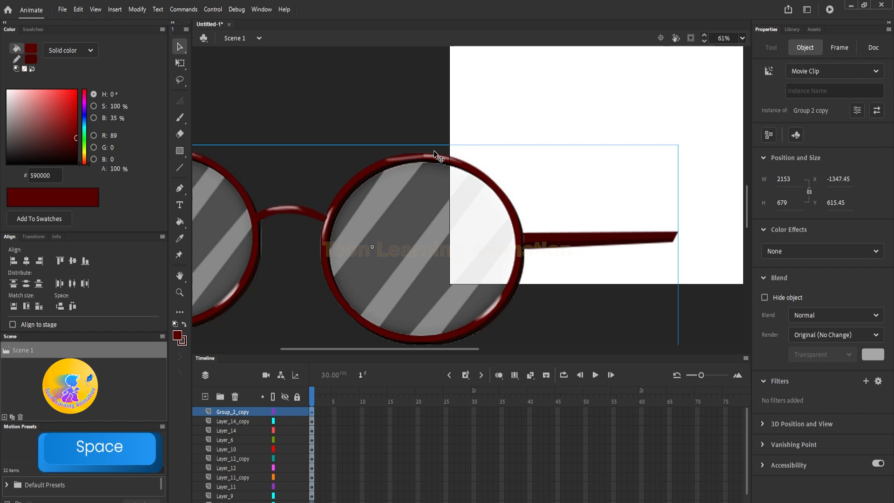
pyautogui.scroll(-5, 423, 153)
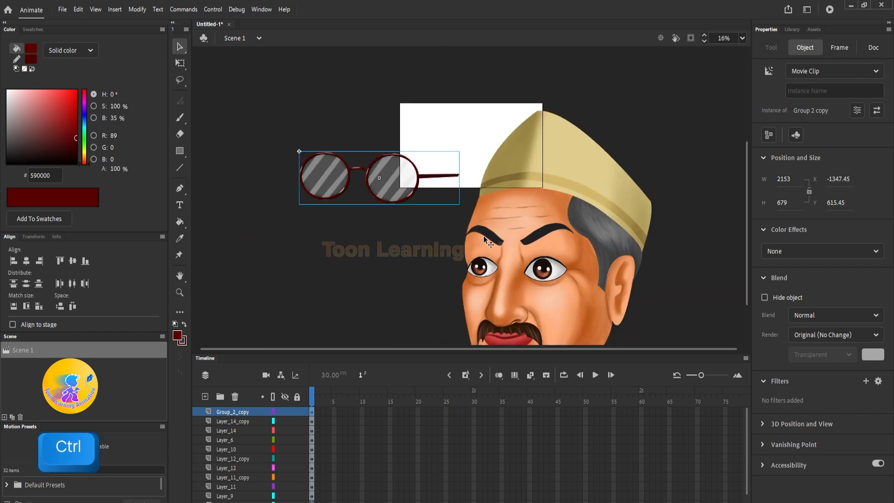
# Step: Move the far eyebrow off the face to X -72, Y 1737 and examine its outline up close for colour fringing
pyautogui.click(484, 240)
pyautogui.scroll(8, 486, 240)
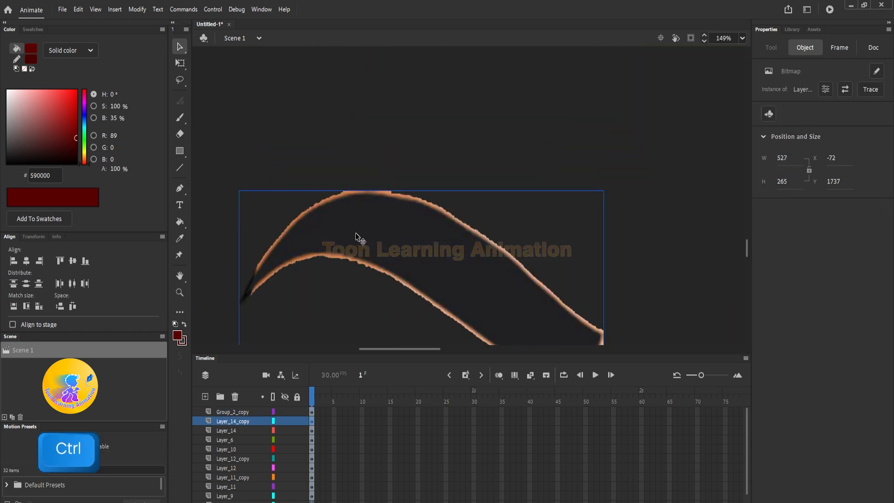
pyautogui.scroll(-4, 424, 216)
pyautogui.scroll(5, 440, 219)
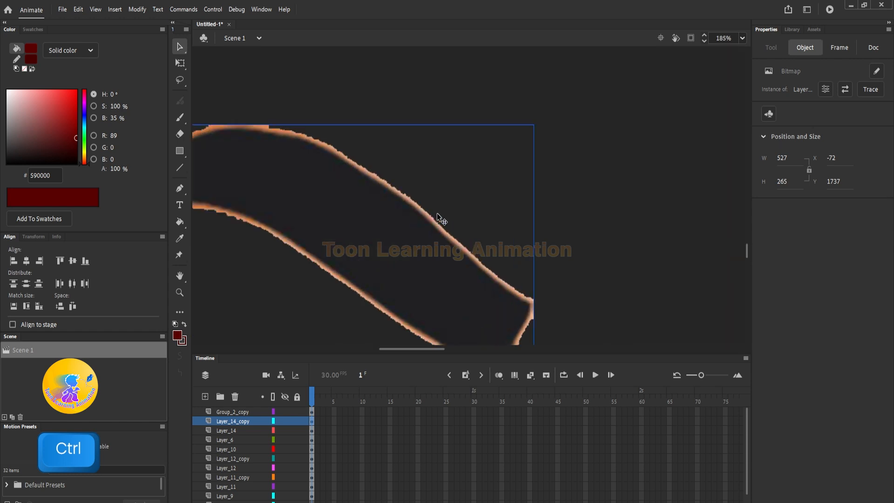
pyautogui.scroll(-5, 419, 208)
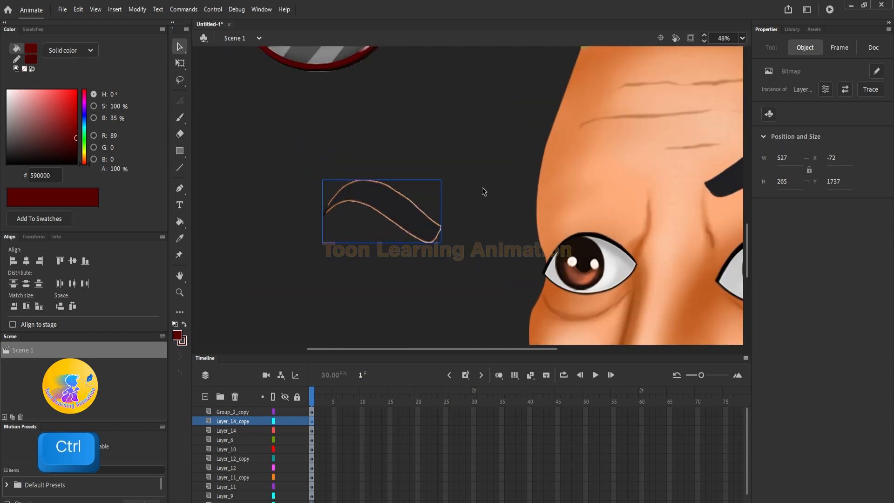
# Step: Move the far eye's white off the face to X -12, Y 2083 and the mustache to X -1057, Y 2759
pyautogui.moveTo(622, 266); pyautogui.dragTo(413, 291)
pyautogui.scroll(-5, 373, 202)
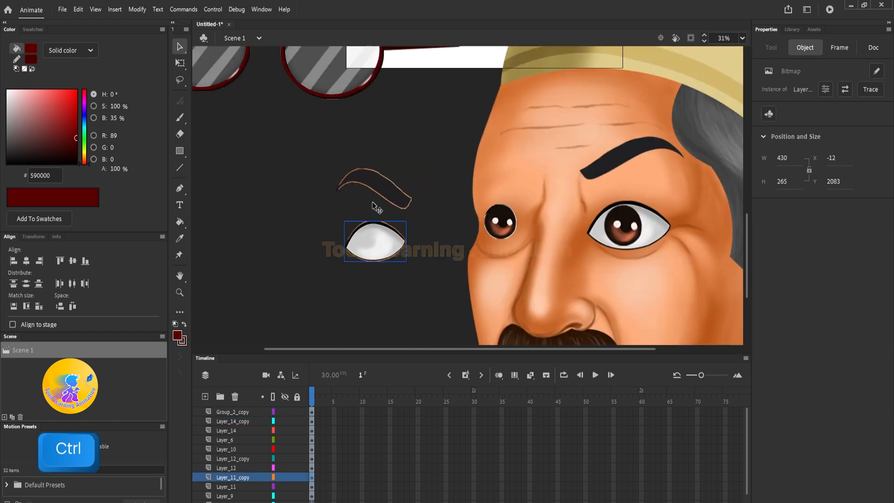
pyautogui.moveTo(490, 238); pyautogui.dragTo(387, 236)
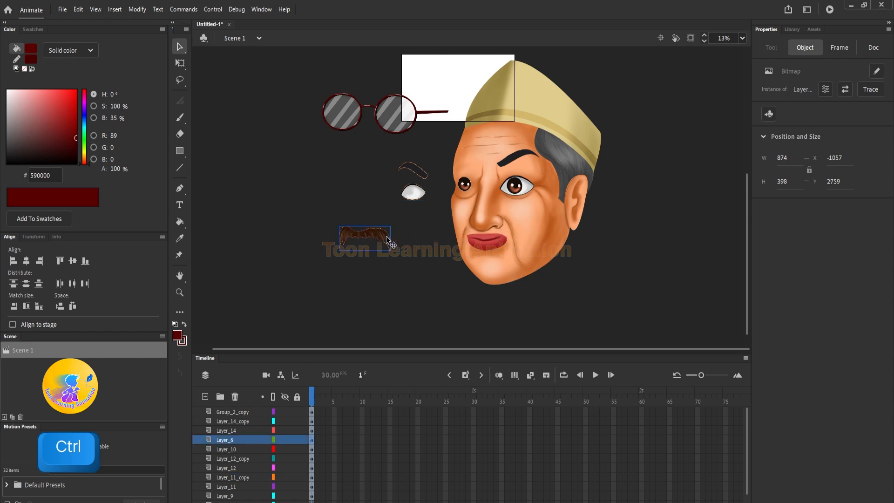
pyautogui.scroll(5, 387, 236)
pyautogui.scroll(-4, 309, 243)
# Step: Move the lips off the face to X -224, Y 3195 and the head to X 1226, Y 400
pyautogui.moveTo(528, 270); pyautogui.dragTo(391, 289)
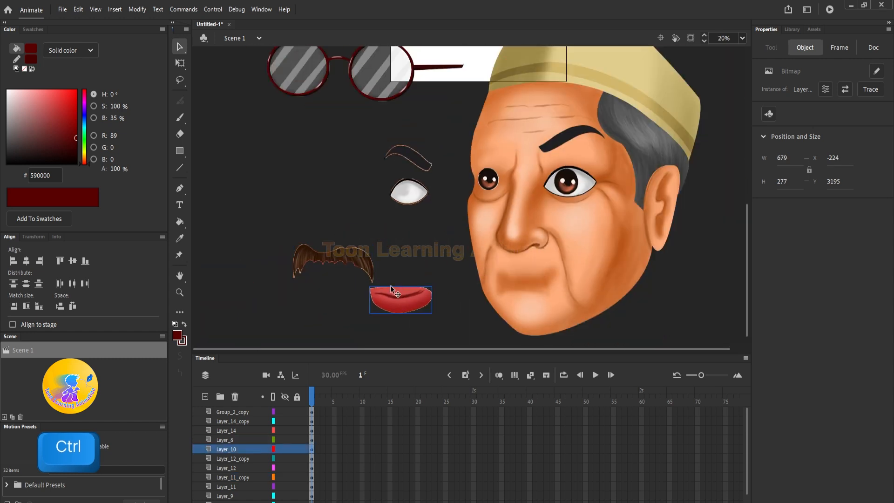
pyautogui.moveTo(670, 223); pyautogui.dragTo(726, 222)
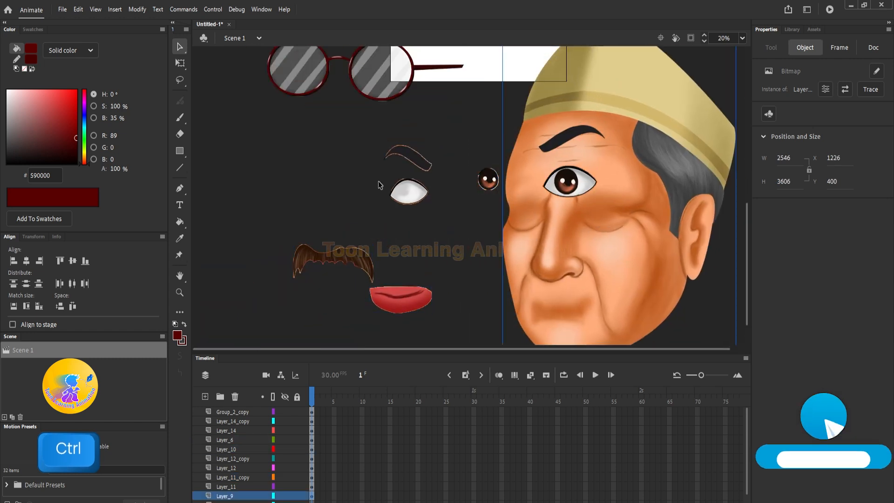
pyautogui.scroll(3, 425, 191)
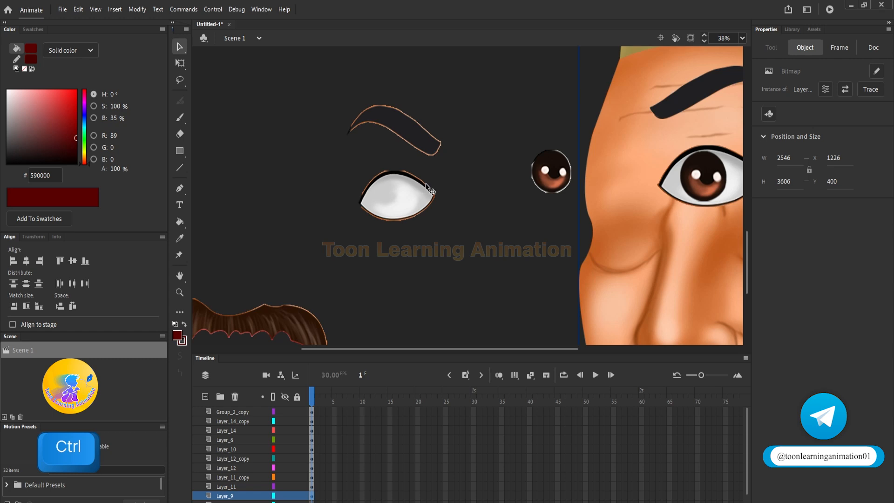
pyautogui.scroll(-5, 433, 185)
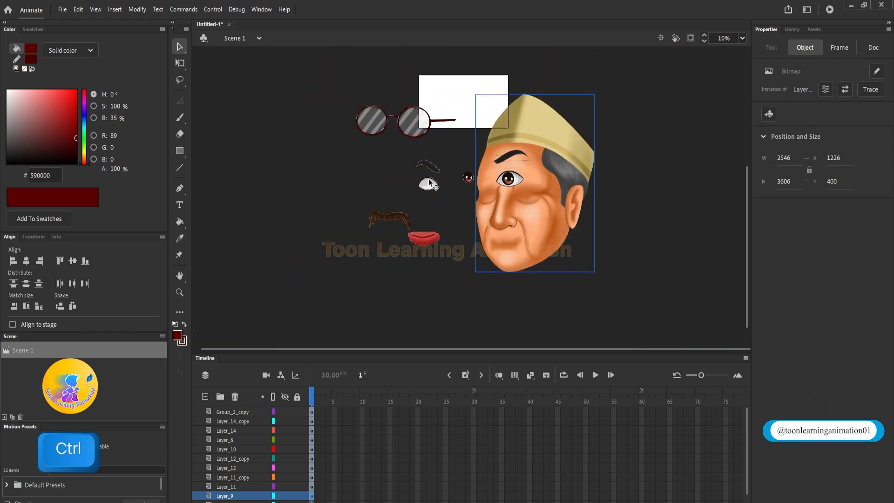
# Step: Undo all the face-part and glasses moves and the import of the Seth Head PSD
pyautogui.hotkey('ctrl', 'z')
pyautogui.hotkey('ctrl', 'z')
pyautogui.hotkey('ctrl', 'z')
pyautogui.hotkey('ctrl', 'z')
pyautogui.hotkey('ctrl', 'z')
pyautogui.hotkey('ctrl', 'z')
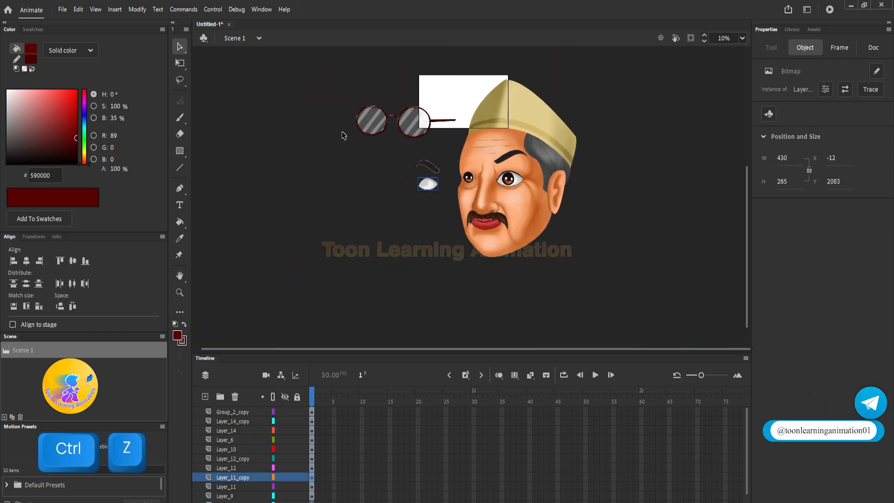
pyautogui.hotkey('ctrl', 'z')
pyautogui.hotkey('ctrl', 'z')
pyautogui.hotkey('ctrl', 'z')
pyautogui.hotkey('ctrl', 'z')
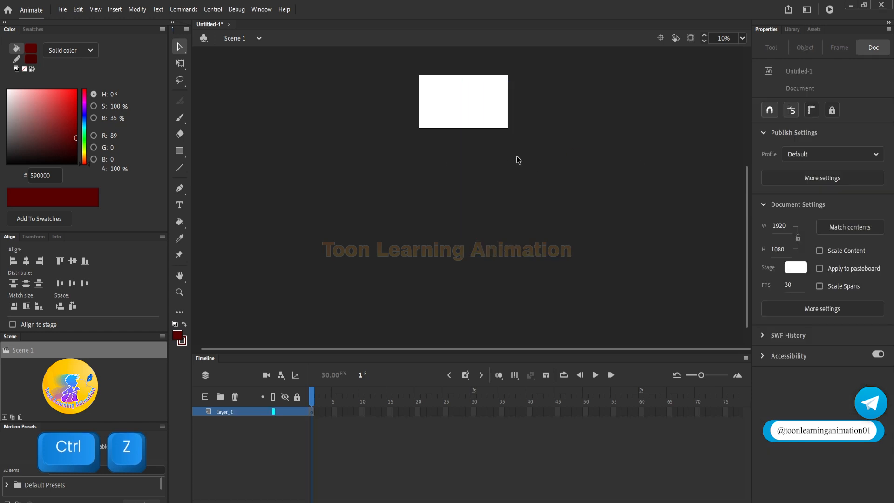
pyautogui.moveTo(477, 131); pyautogui.dragTo(485, 166)
pyautogui.scroll(3, 483, 163)
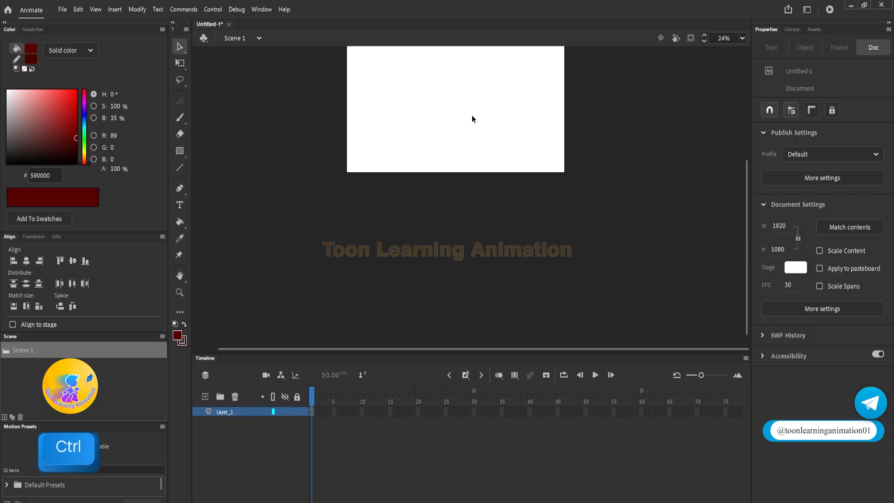
pyautogui.moveTo(472, 116); pyautogui.dragTo(477, 146)
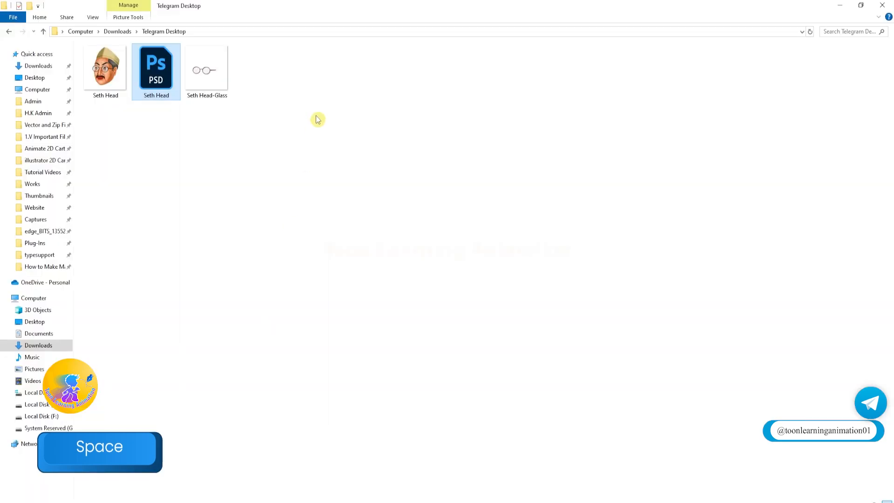
# Step: In the Telegram Desktop folder in File Explorer, delete the Seth Head-Glass image and create a new folder named PNG
pyautogui.click(219, 94)
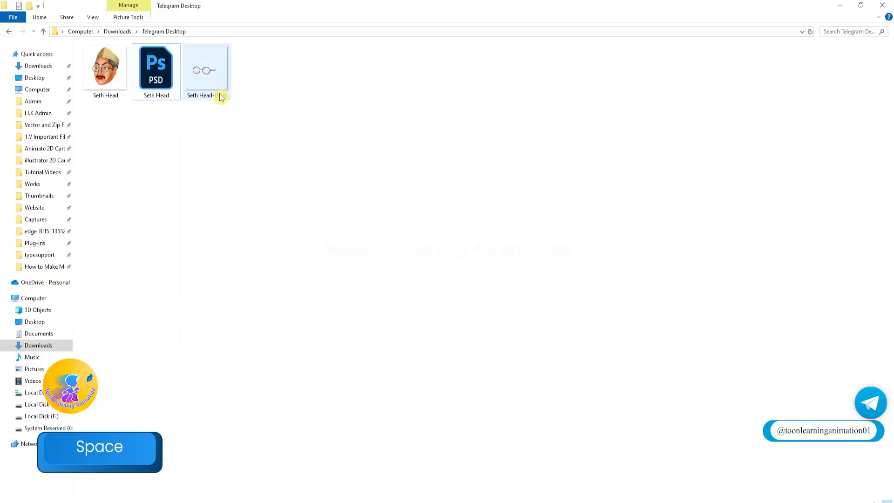
pyautogui.press('Delete')
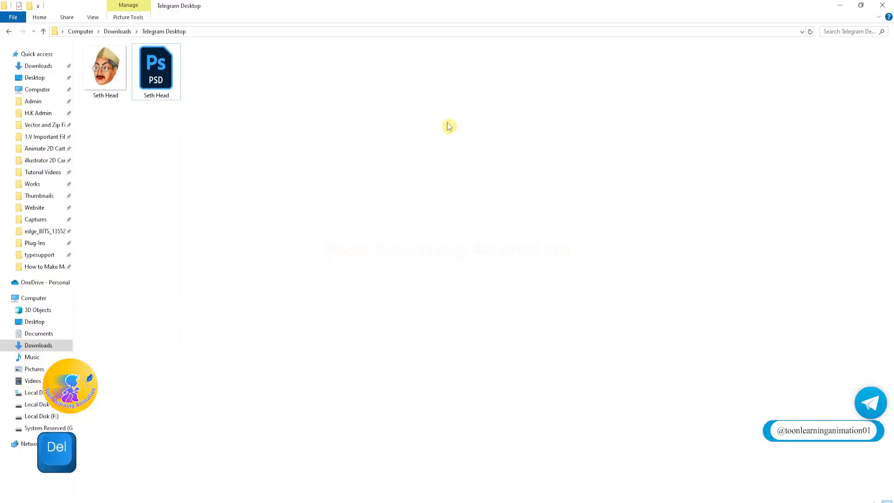
pyautogui.rightClick(449, 125)
pyautogui.moveTo(389, 239)
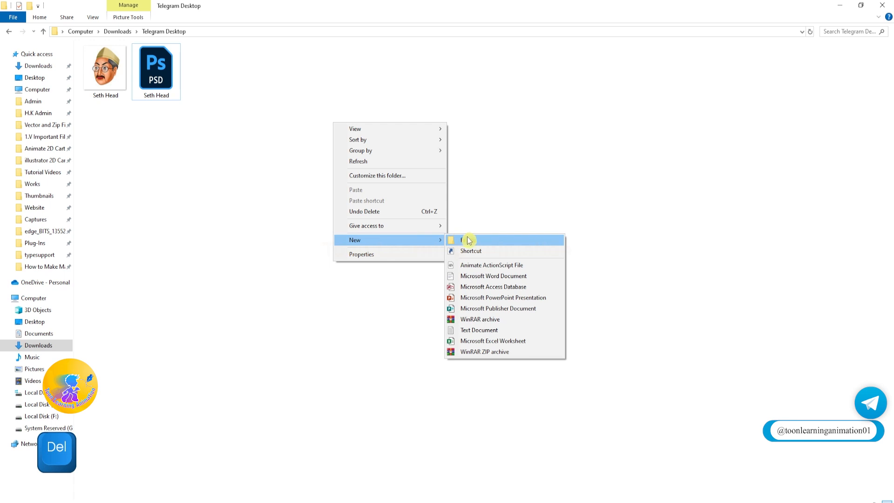
pyautogui.click(468, 240)
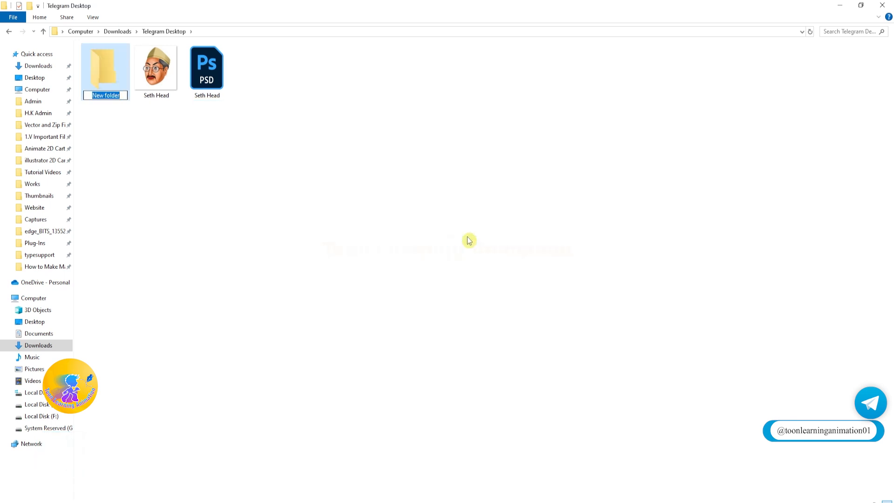
pyautogui.write('PNG')
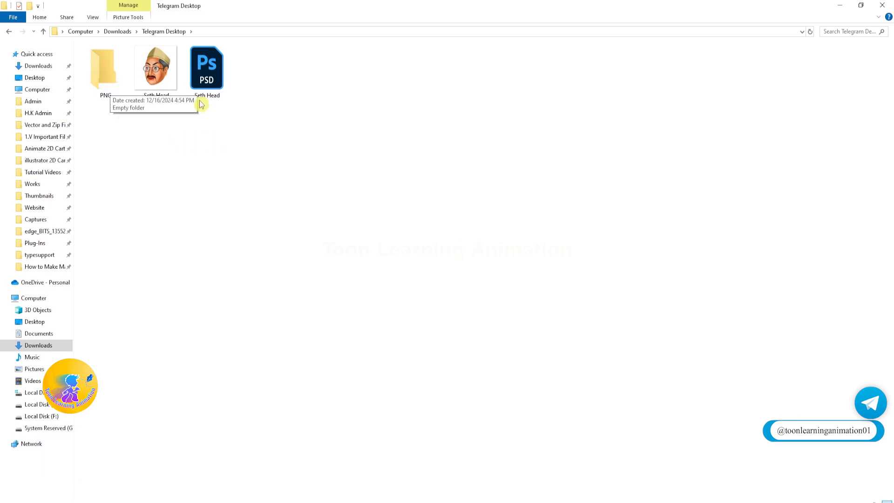
pyautogui.click(154, 81)
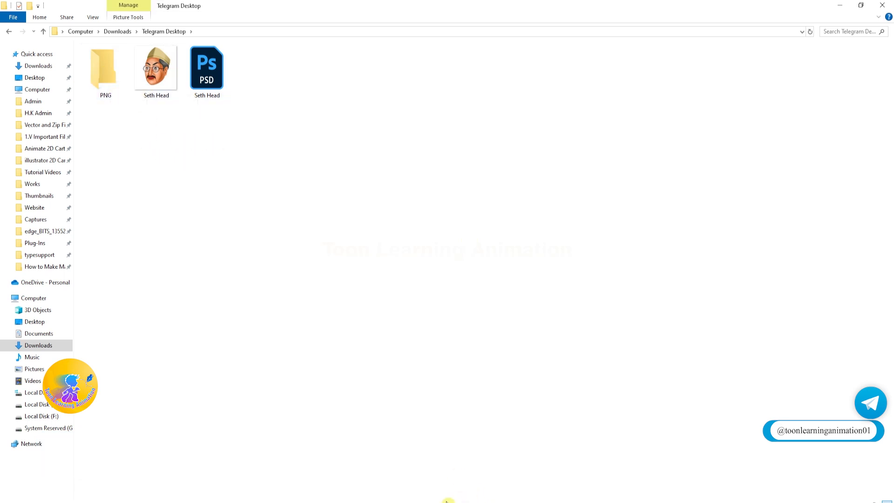
# Step: Switch to Photoshop and start a Layers to Files export of Seth Head-Recovered.psd with Downloads > Telegram Desktop > PNG as its destination
pyautogui.click(459, 502)
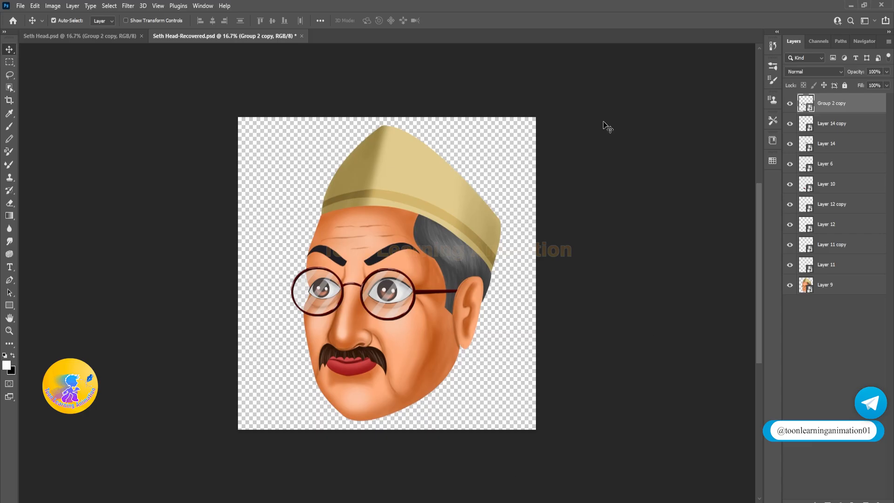
pyautogui.click(20, 5)
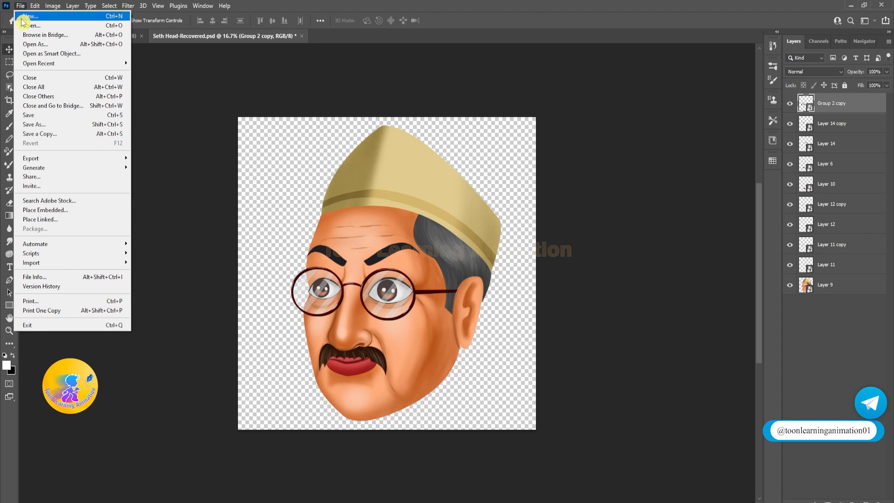
pyautogui.moveTo(52, 162)
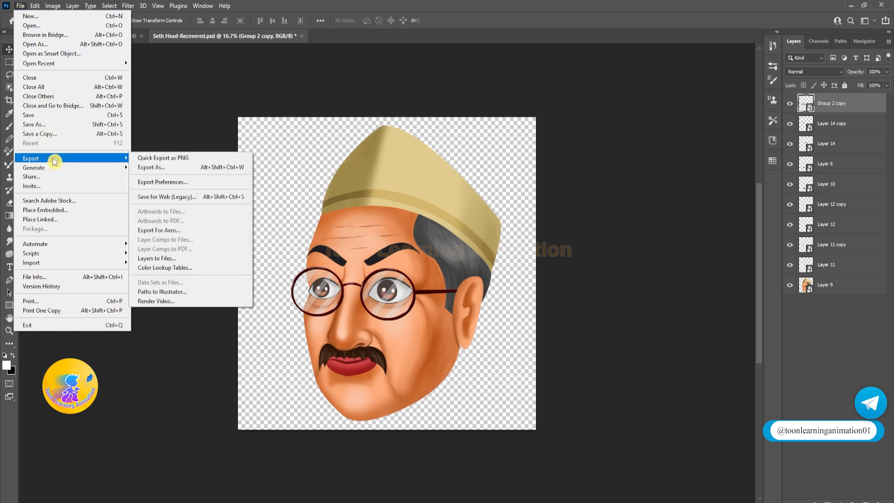
pyautogui.click(159, 260)
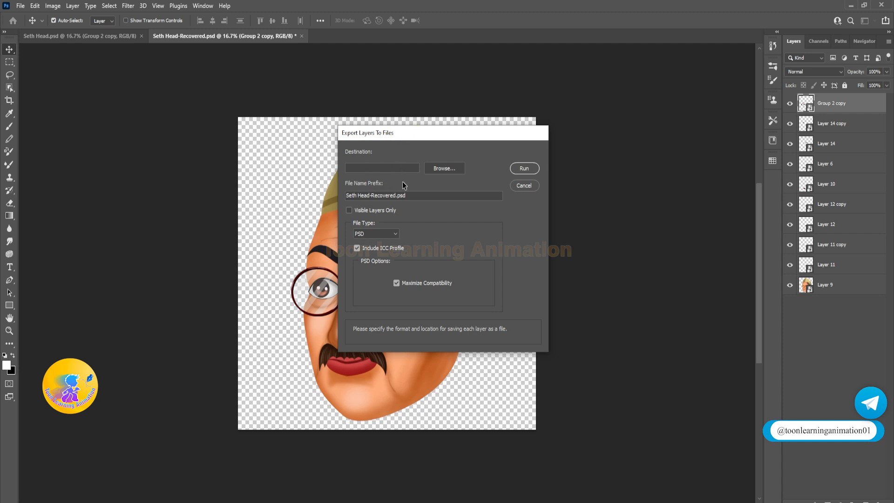
pyautogui.click(447, 168)
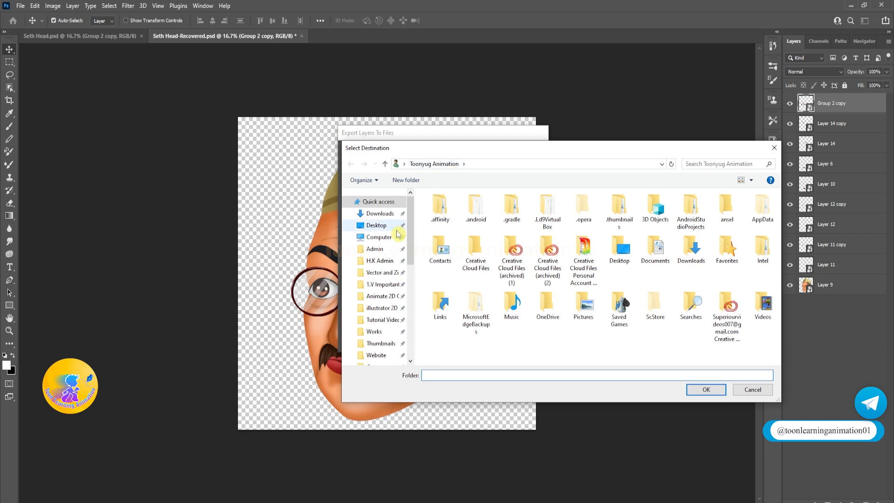
pyautogui.click(380, 213)
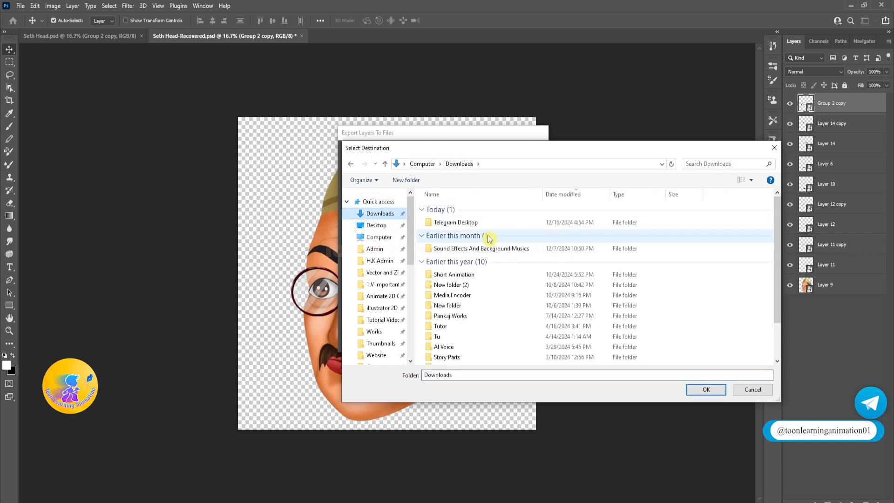
pyautogui.doubleClick(461, 223)
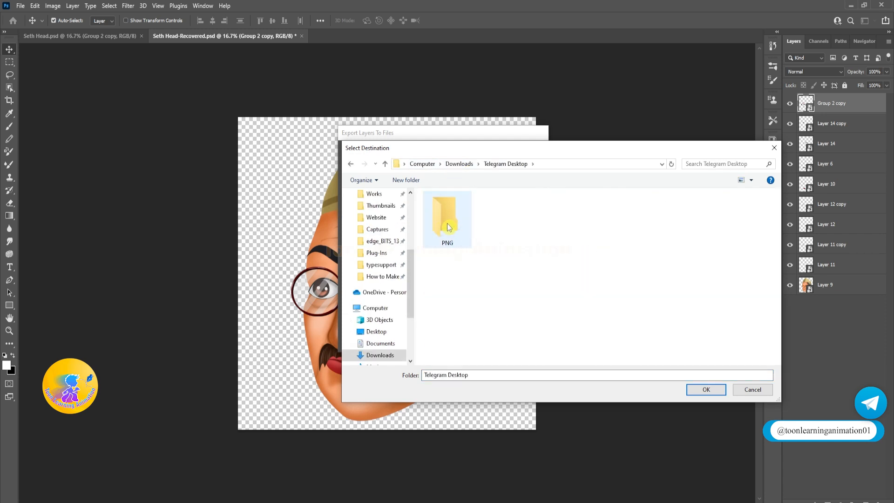
pyautogui.doubleClick(442, 224)
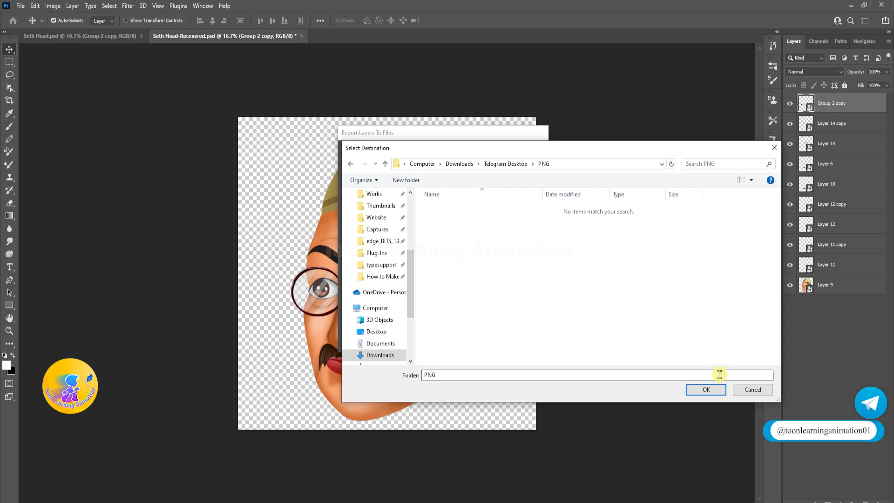
pyautogui.click(703, 390)
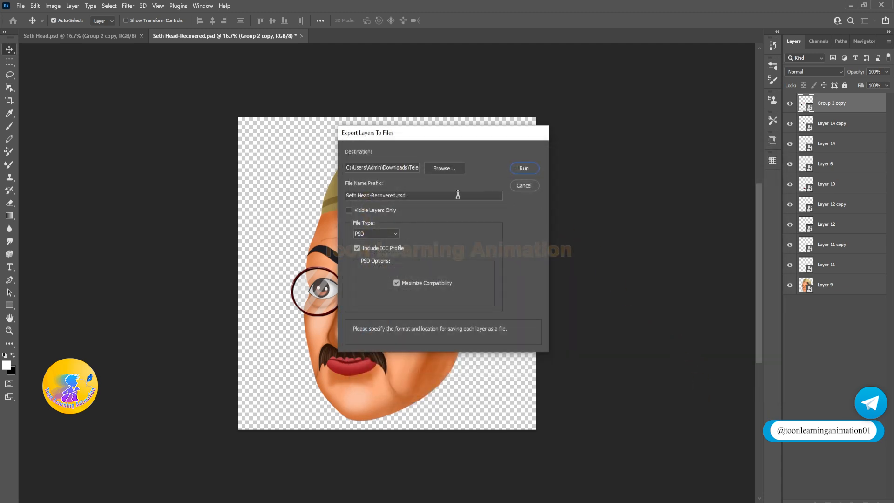
# Step: Export the layers as PNG-24 files with transparency and trimmed layers, and open the PNG folder to check them
pyautogui.click(394, 235)
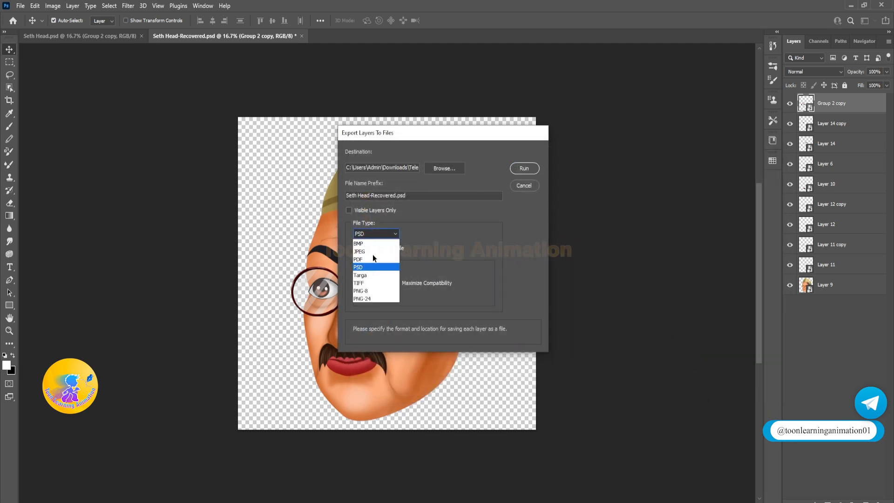
pyautogui.click(363, 299)
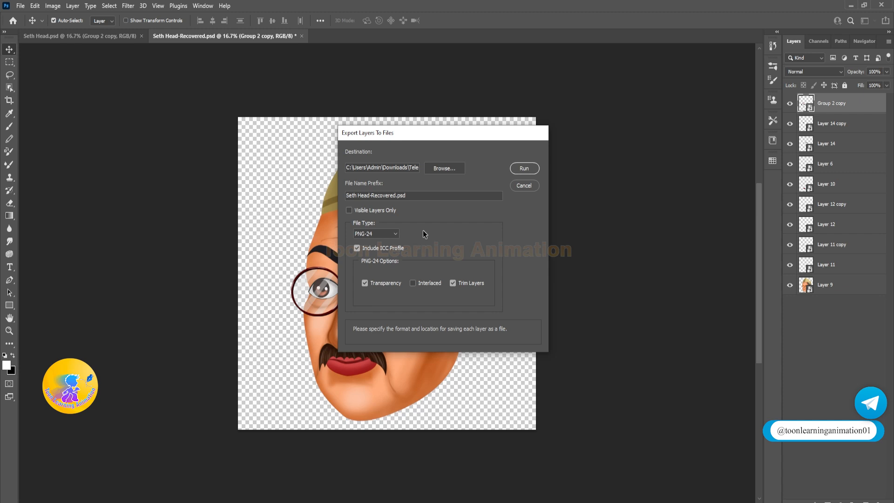
pyautogui.click(528, 170)
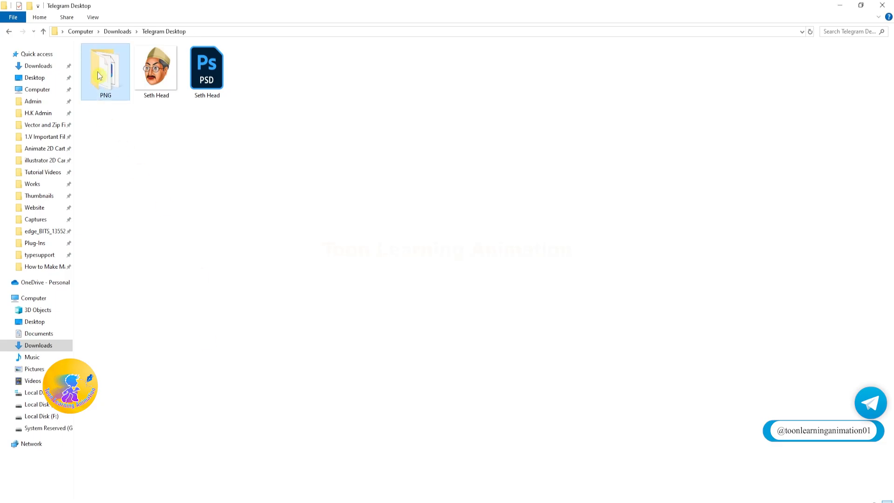
pyautogui.doubleClick(99, 76)
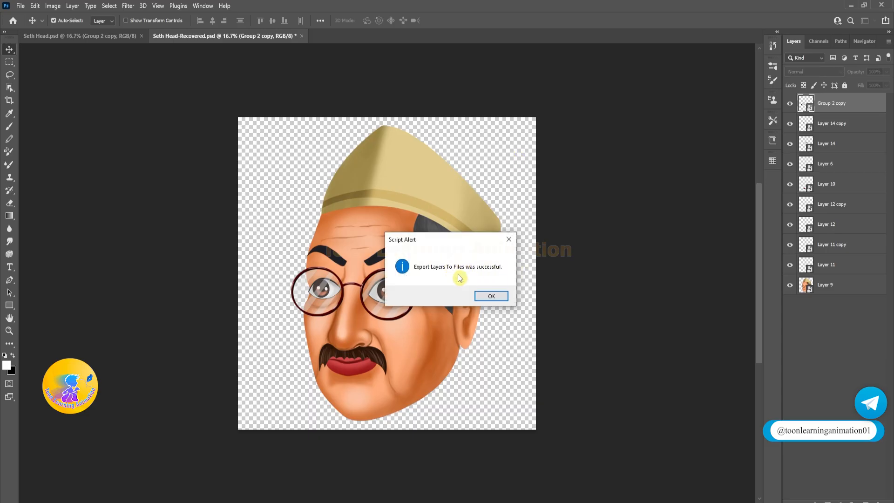
pyautogui.click(491, 296)
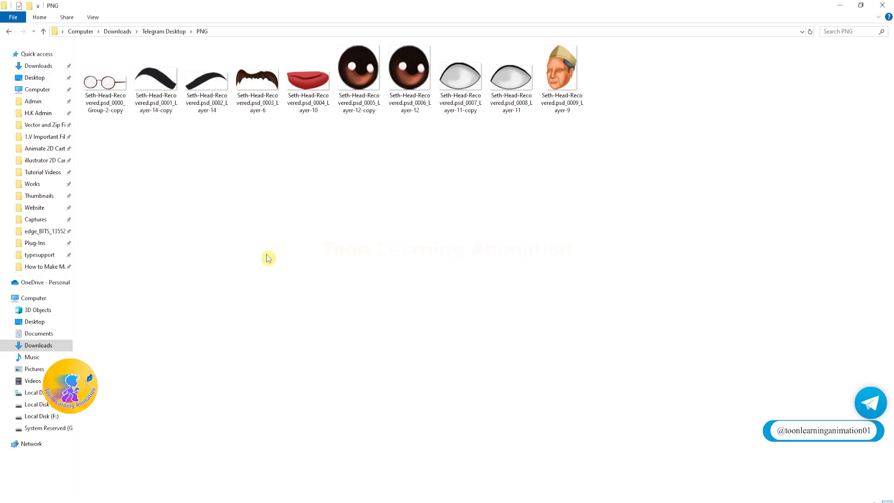
# Step: Select all the exported PNG layer images in the PNG folder and import them onto the stage in Animate
pyautogui.moveTo(654, 169); pyautogui.dragTo(429, 166)
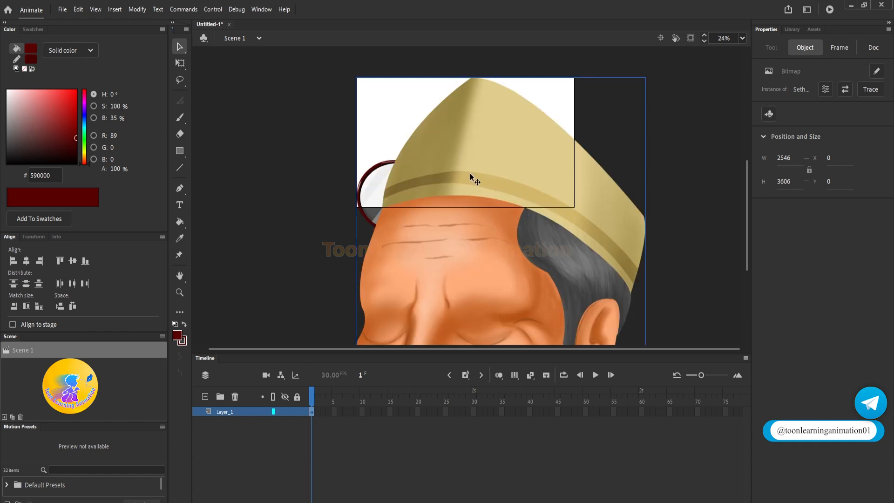
pyautogui.scroll(-3, 471, 173)
pyautogui.keyDown('ctrl'); pyautogui.scroll(-2, 443, 200); pyautogui.keyUp('ctrl')
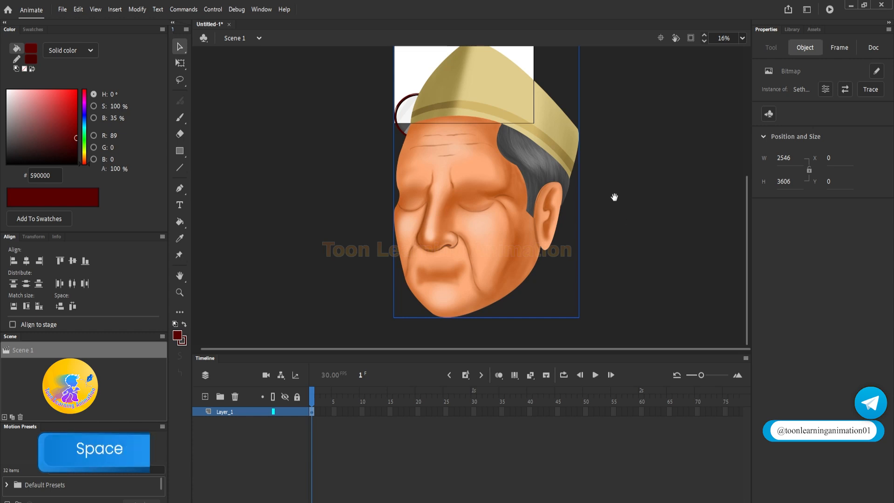
pyautogui.keyDown('ctrl'); pyautogui.scroll(-1, 613, 196); pyautogui.keyUp('ctrl')
pyautogui.click(593, 219)
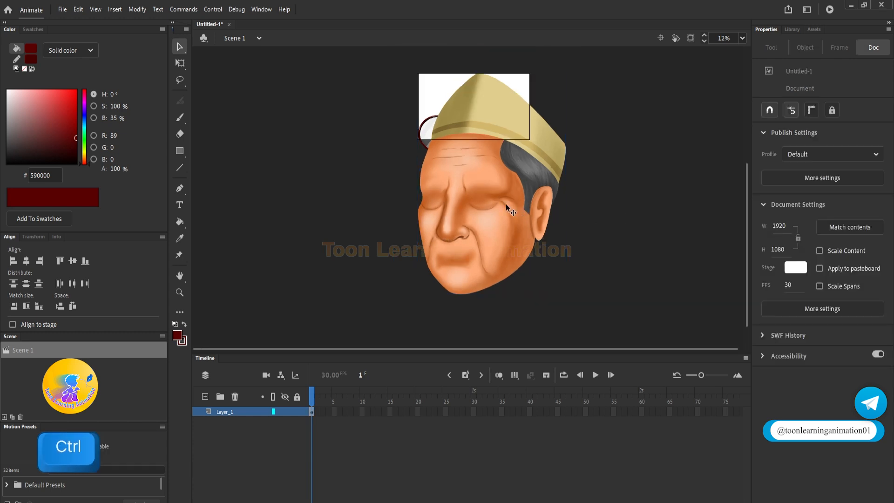
# Step: Move the head bitmap to the right of the stage and set the eye white and moustache apart below it
pyautogui.moveTo(500, 202); pyautogui.dragTo(609, 163)
pyautogui.moveTo(475, 136); pyautogui.dragTo(428, 185)
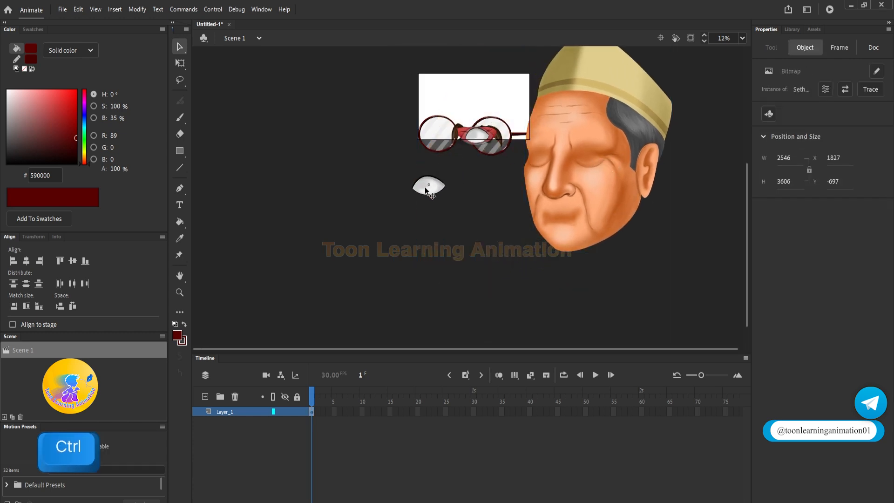
pyautogui.moveTo(480, 136); pyautogui.dragTo(473, 169)
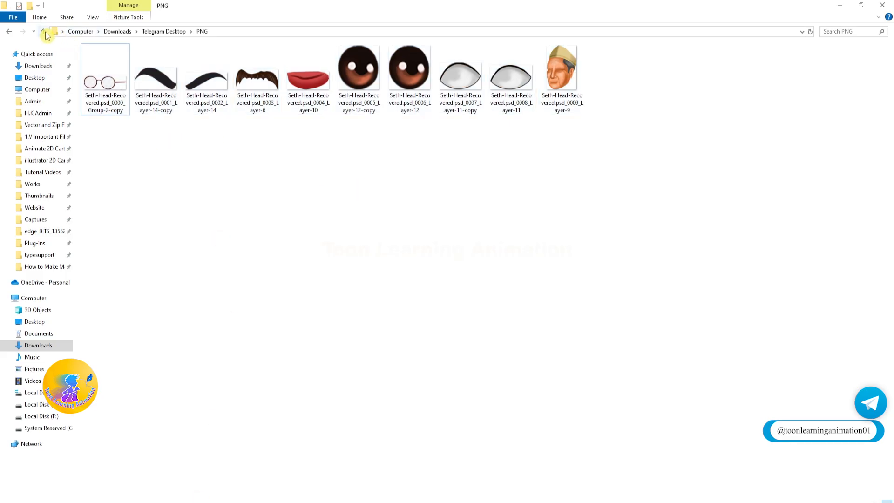
# Step: Go up to the Telegram Desktop folder in File Explorer and open the Seth Head image to check the assembled face
pyautogui.click(43, 32)
pyautogui.click(152, 76)
pyautogui.press('Return')
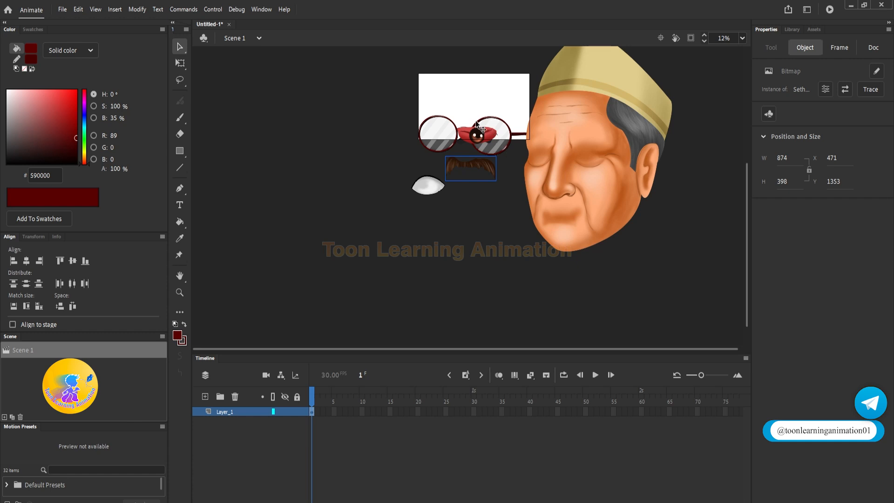
# Step: Back in Animate, spread out the stacked glasses, lips and eyebrow so that each part sits separately around the stage
pyautogui.scroll(2, 476, 124)
pyautogui.scroll(3, 474, 143)
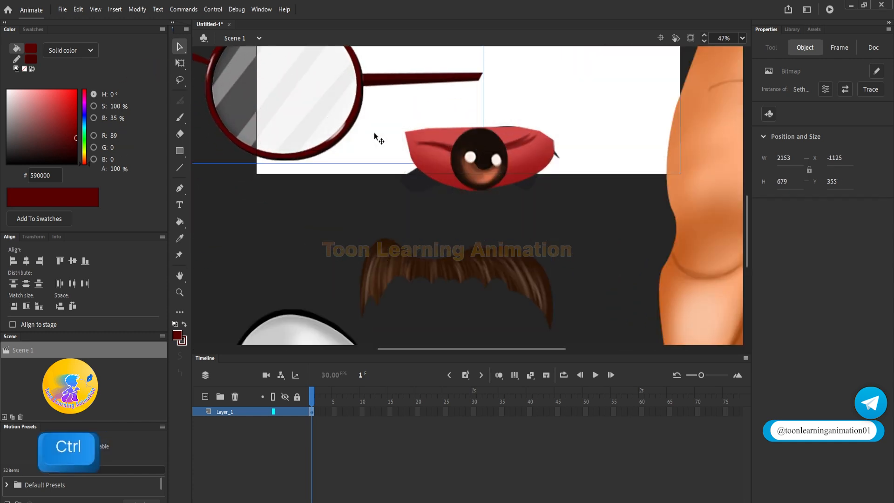
pyautogui.click(413, 181)
pyautogui.moveTo(413, 181); pyautogui.dragTo(324, 228)
pyautogui.scroll(4, 447, 150)
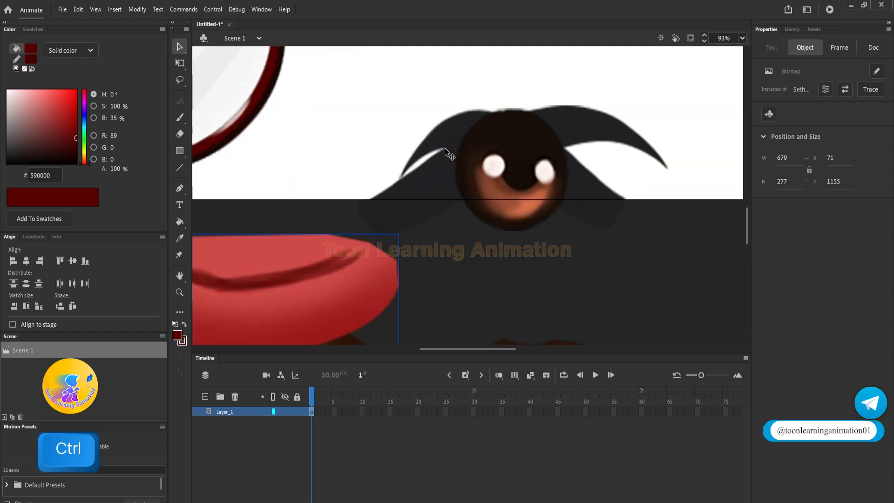
pyautogui.moveTo(429, 188); pyautogui.dragTo(246, 166)
pyautogui.scroll(-5, 448, 164)
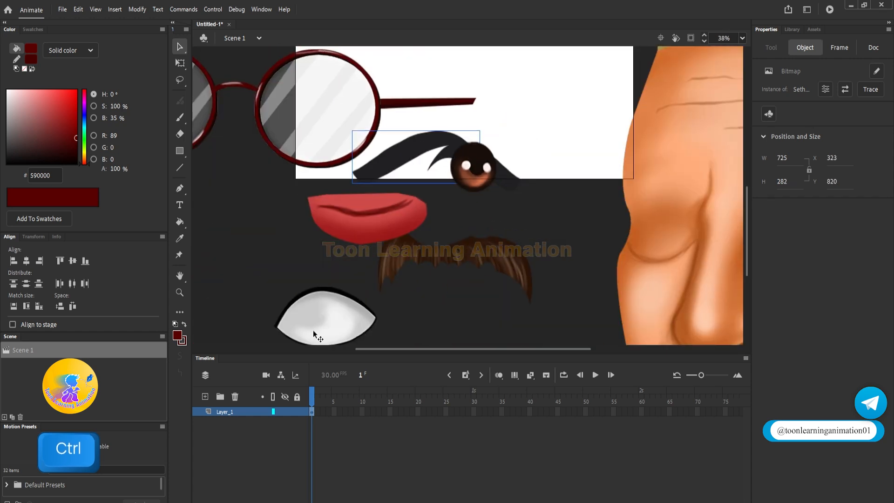
pyautogui.moveTo(412, 292); pyautogui.dragTo(438, 228)
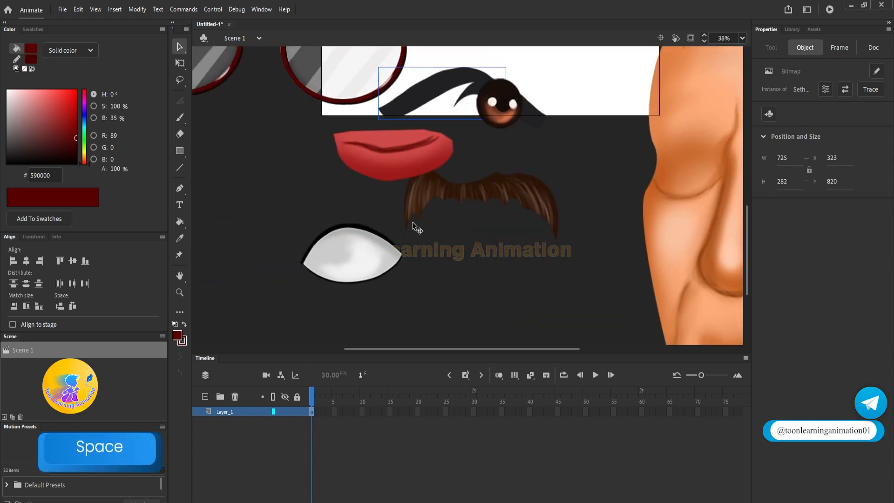
pyautogui.scroll(-4, 417, 228)
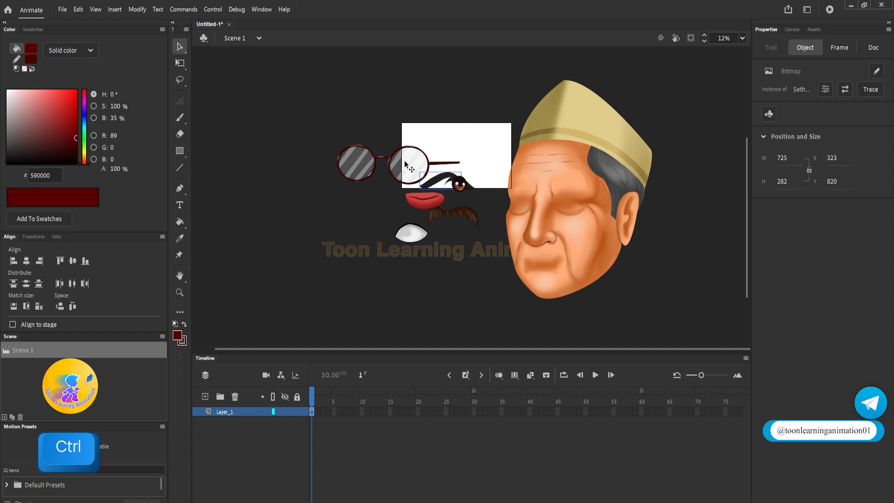
# Step: Shift the glasses slightly toward the head and send the head bitmap to the back of the stacking order
pyautogui.moveTo(405, 166); pyautogui.dragTo(426, 181)
pyautogui.click(569, 194)
pyautogui.rightClick(568, 190)
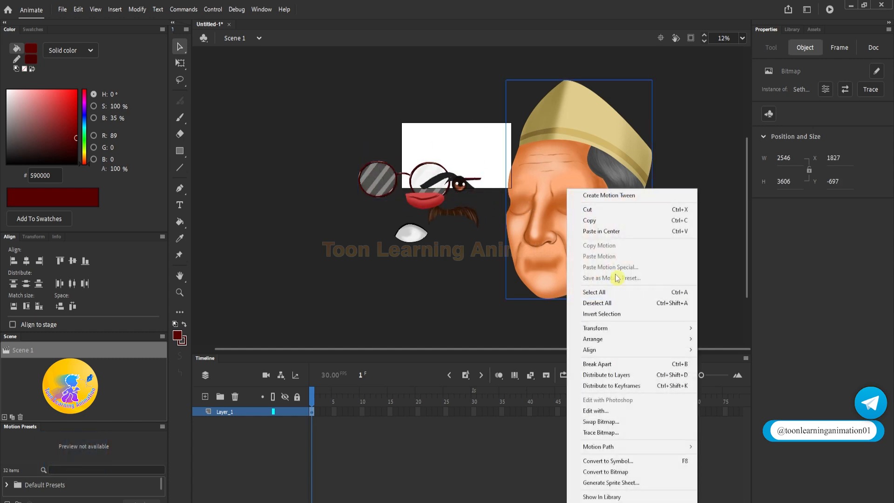
pyautogui.moveTo(606, 339)
pyautogui.click(726, 373)
pyautogui.click(493, 299)
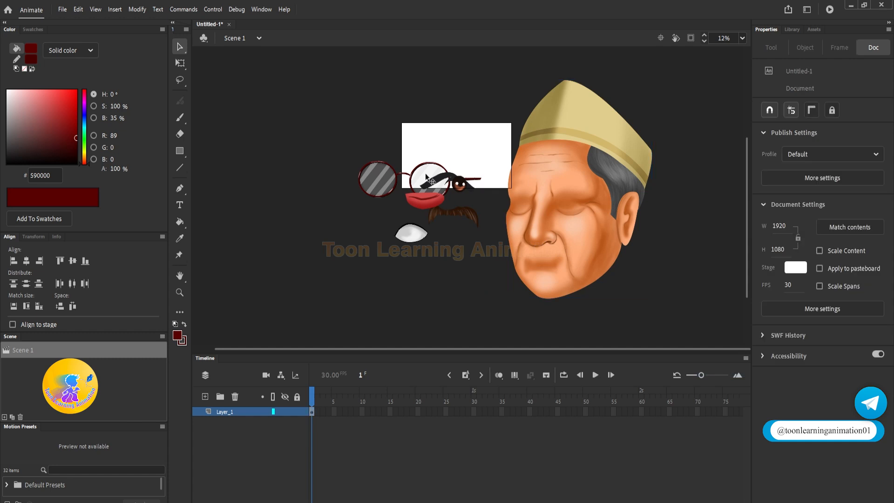
# Step: Place the glasses, eyebrows and both pupils in position on the face of the head bitmap
pyautogui.moveTo(428, 179); pyautogui.dragTo(566, 204)
pyautogui.moveTo(523, 178); pyautogui.dragTo(572, 176)
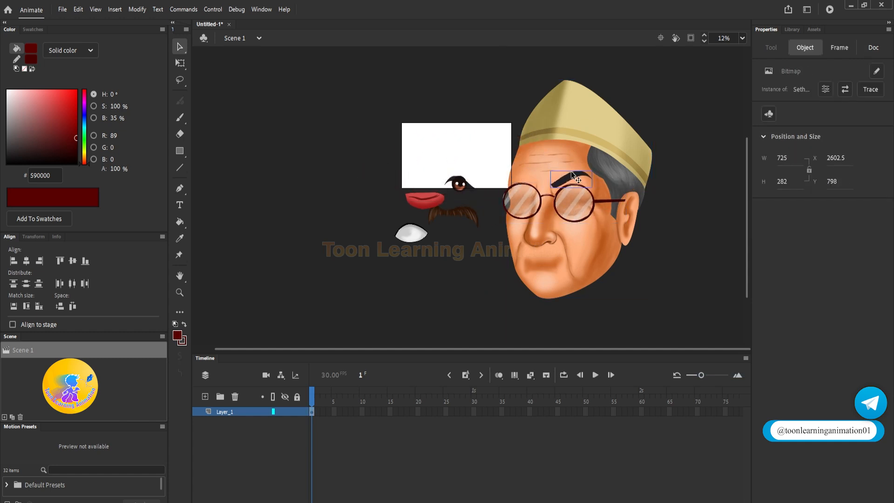
pyautogui.moveTo(475, 191); pyautogui.dragTo(576, 200)
pyautogui.moveTo(460, 183); pyautogui.dragTo(513, 203)
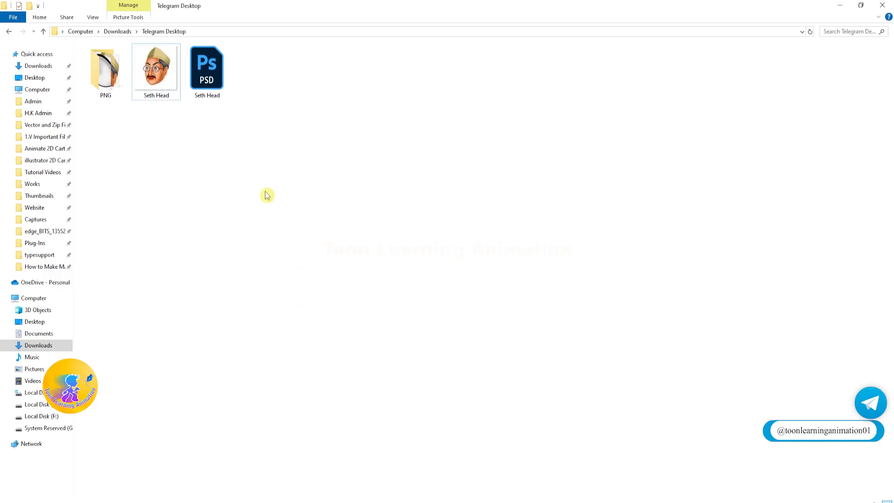
# Step: Import the Seth Head PSD from the Telegram Desktop folder onto the Animate stage, and undo the import
pyautogui.moveTo(224, 88); pyautogui.dragTo(358, 152)
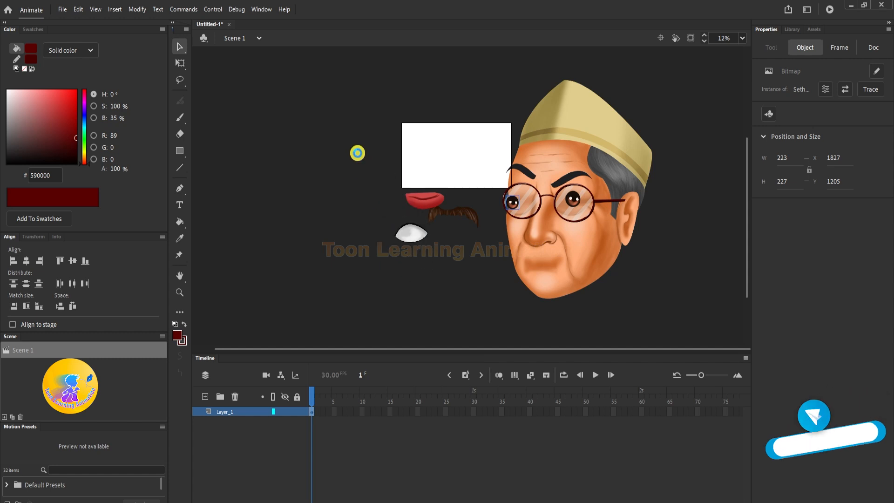
pyautogui.click(563, 416)
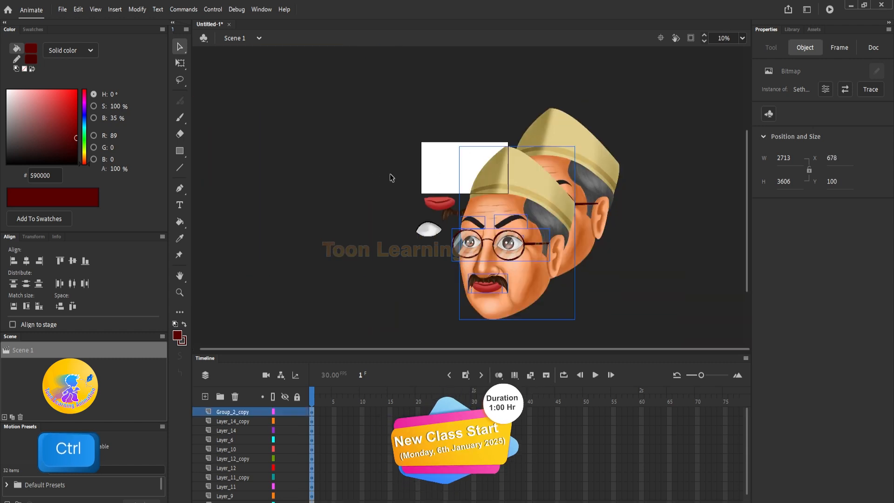
pyautogui.hotkey('ctrl', 'z')
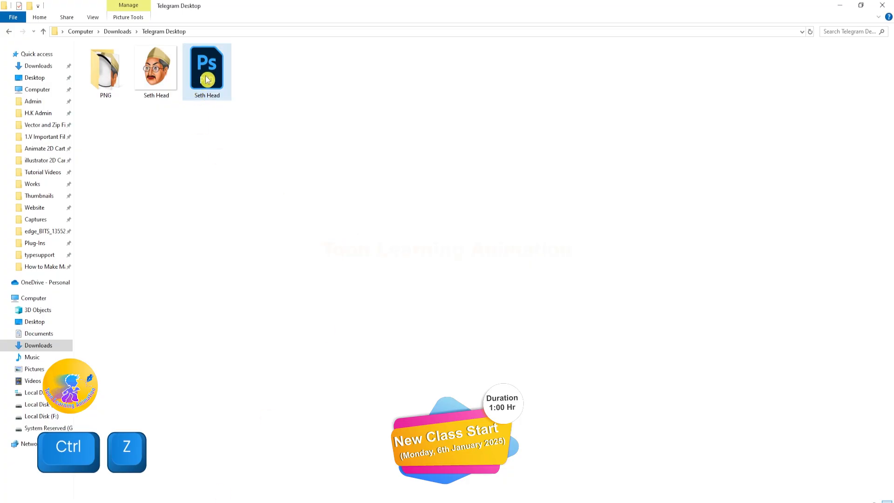
# Step: Import Seth Head.psd with Group 2 copy as a bitmap image with editable layer styles, and move the imported head left of the stage
pyautogui.moveTo(207, 79); pyautogui.dragTo(339, 174)
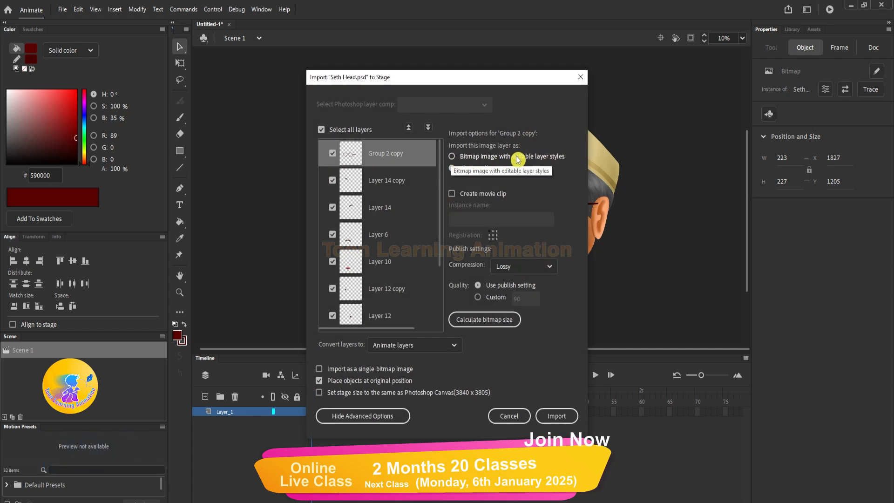
pyautogui.click(463, 158)
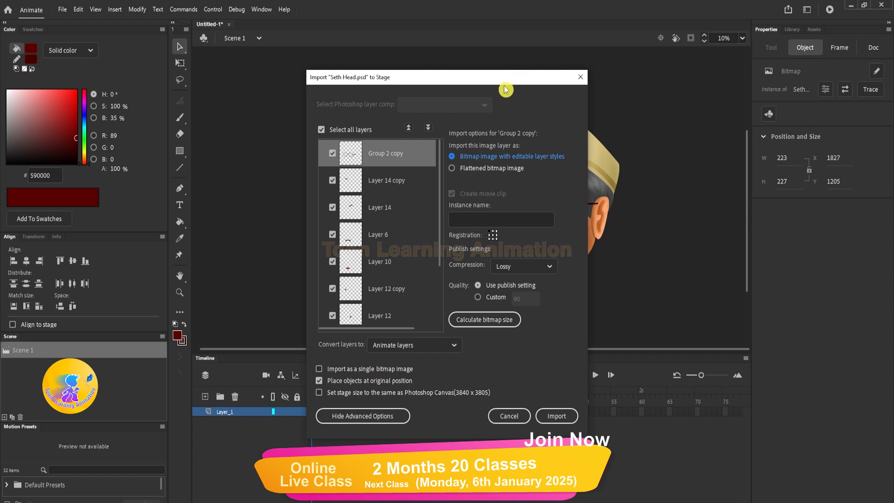
pyautogui.moveTo(515, 79); pyautogui.dragTo(480, 74)
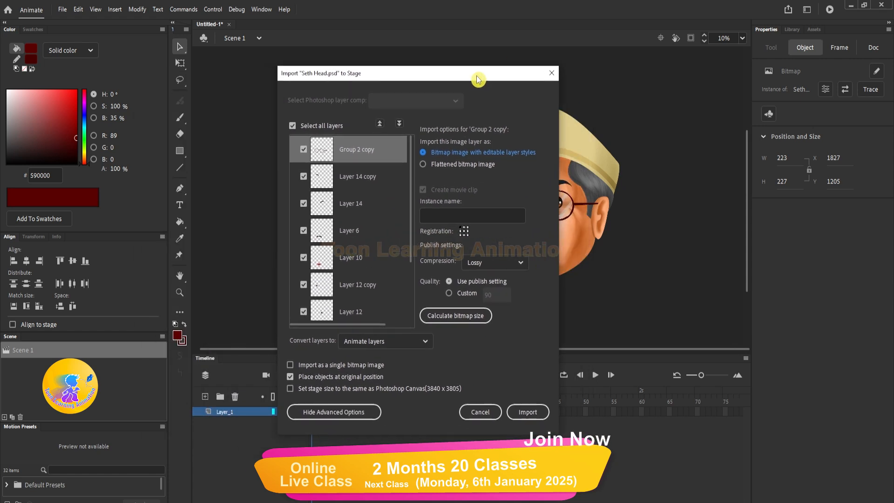
pyautogui.click(535, 410)
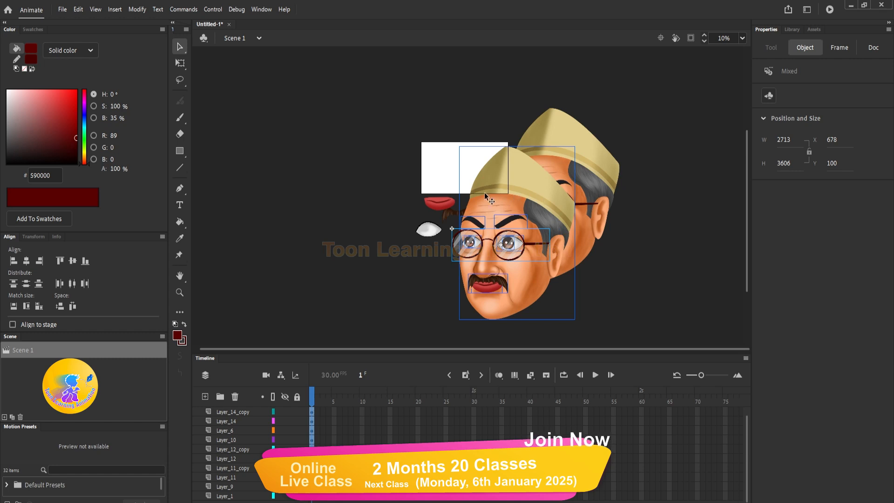
pyautogui.moveTo(485, 197); pyautogui.dragTo(285, 141)
pyautogui.scroll(5, 252, 172)
pyautogui.scroll(-3, 252, 172)
pyautogui.click(604, 179)
pyautogui.press('space')
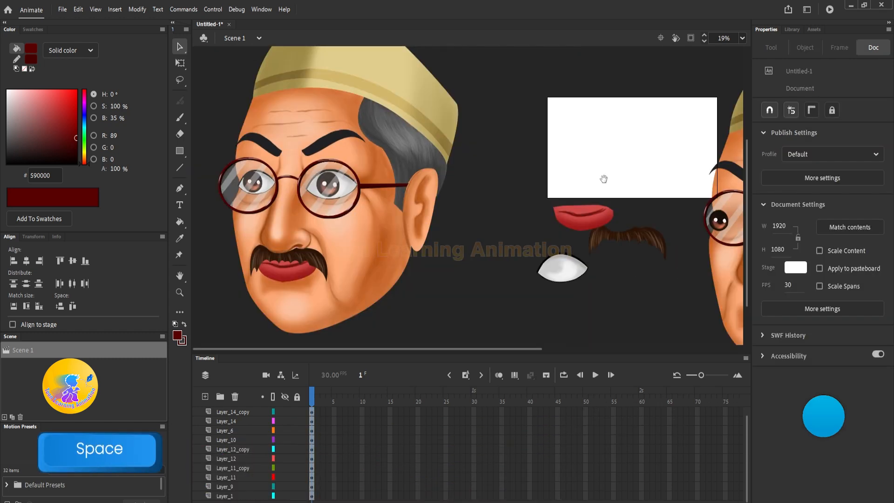
pyautogui.moveTo(604, 179); pyautogui.dragTo(591, 196)
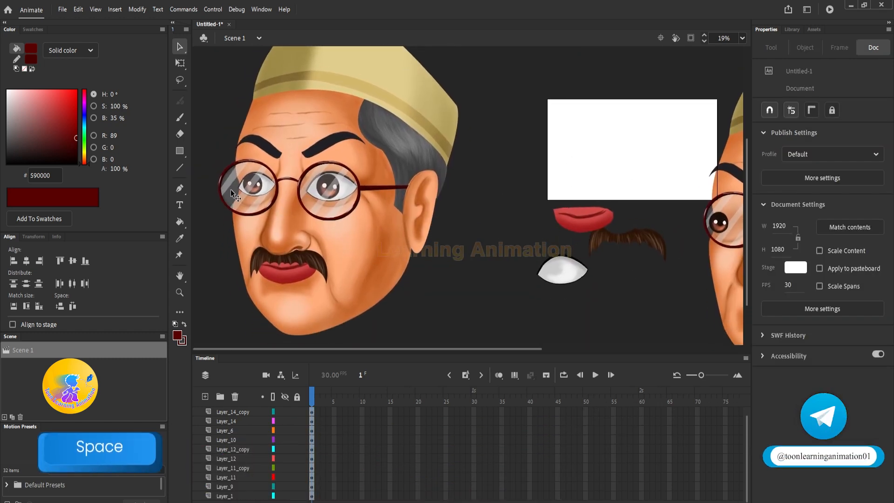
# Step: Move the glasses movie clip off the imported head and onto the stage to test it as a separate part
pyautogui.moveTo(230, 189); pyautogui.dragTo(478, 173)
pyautogui.scroll(2, 572, 176)
pyautogui.hotkey('ctrl', 'y')
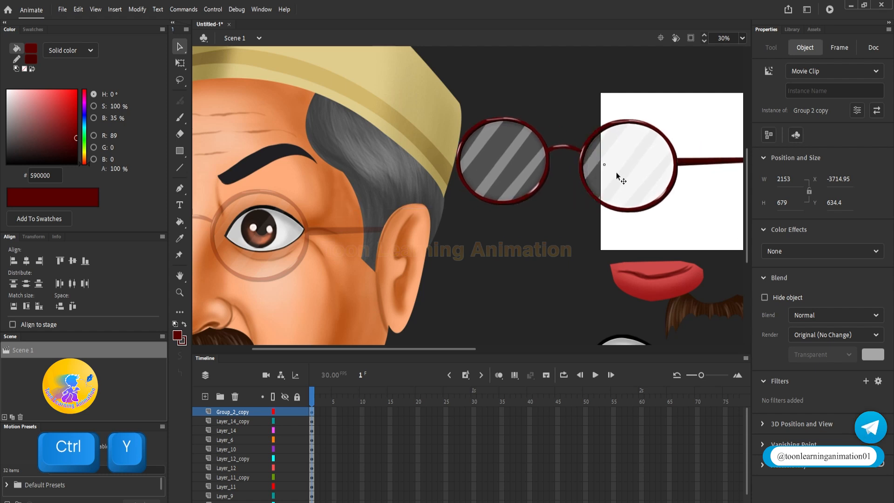
pyautogui.moveTo(617, 173)
pyautogui.mouseDown()
pyautogui.moveTo(638, 178)
pyautogui.moveTo(622, 180)
pyautogui.mouseUp()
pyautogui.press('space')
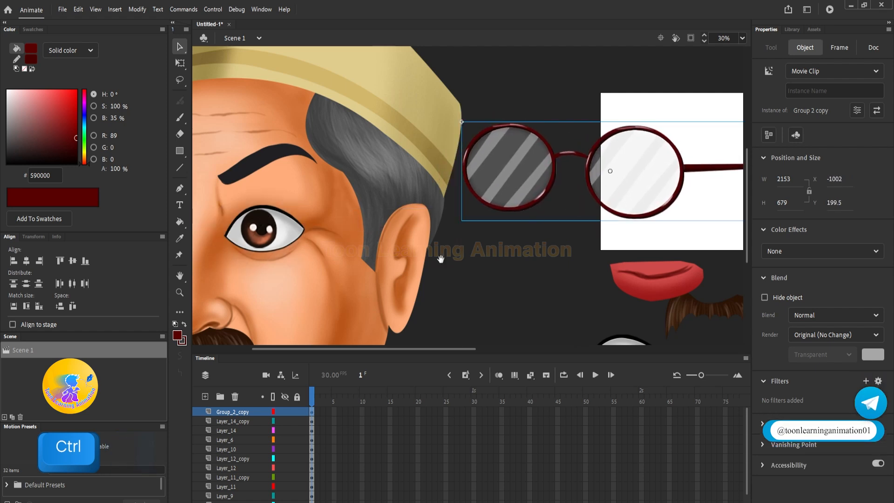
pyautogui.moveTo(441, 259); pyautogui.dragTo(585, 198)
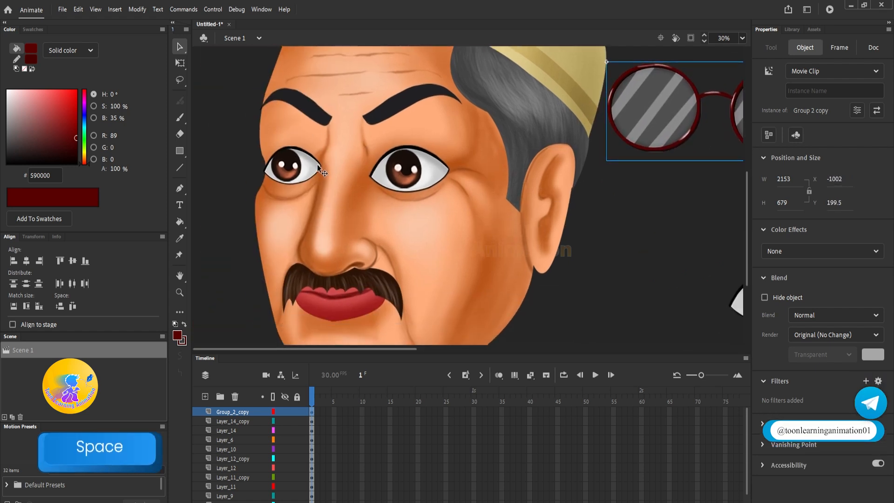
# Step: Move the smaller eye white off the imported head's face, and undo the move
pyautogui.moveTo(318, 165); pyautogui.dragTo(239, 164)
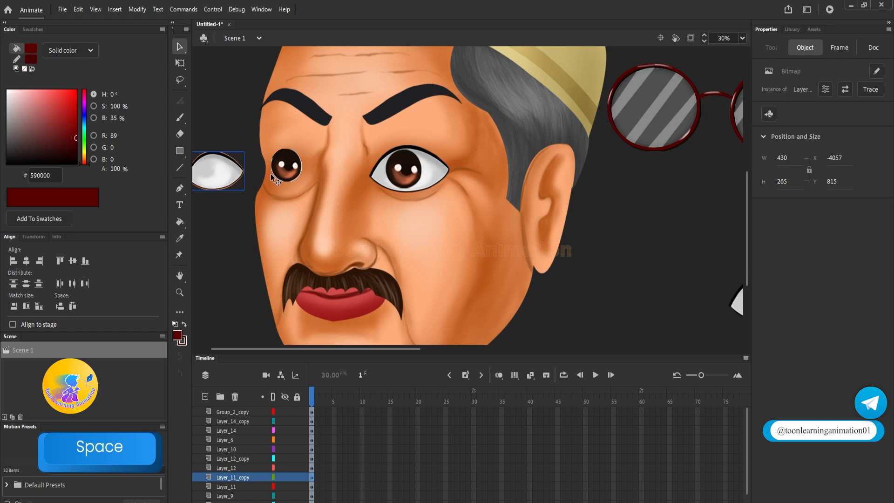
pyautogui.scroll(3, 275, 178)
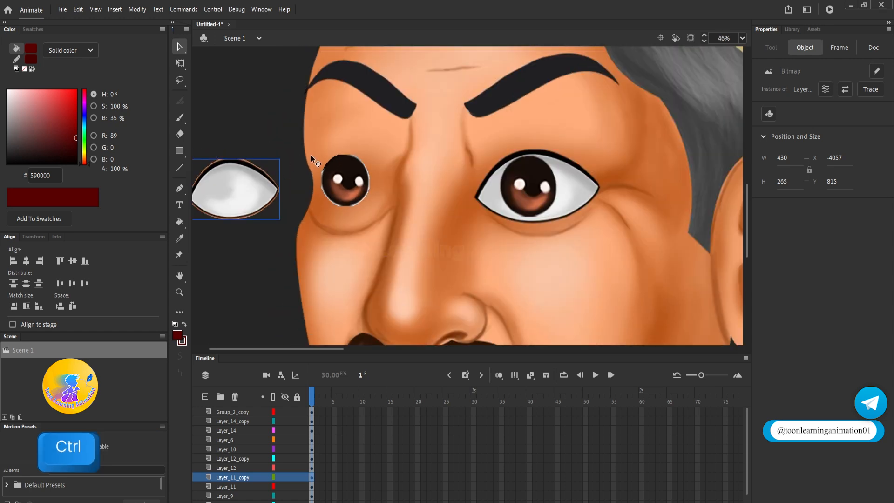
pyautogui.hotkey('ctrl', 'z')
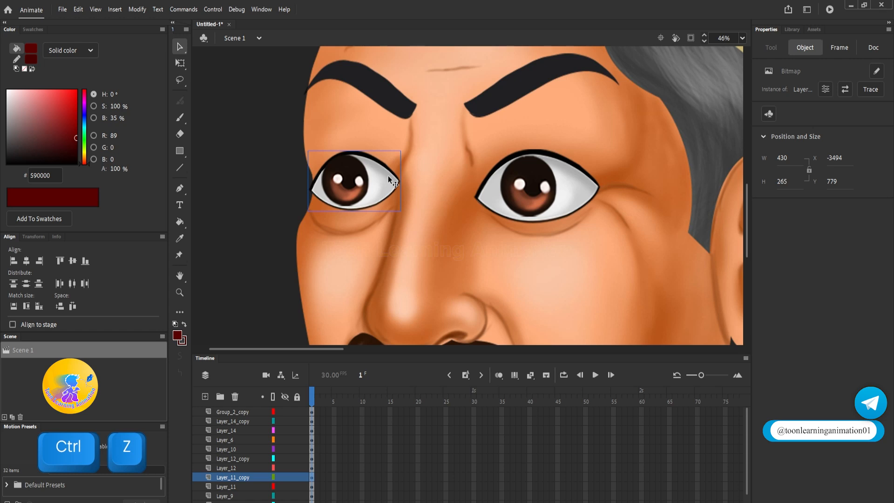
# Step: Delete the artwork of the imported PSD head together with its detached glasses
pyautogui.click(576, 199)
pyautogui.scroll(-5, 435, 189)
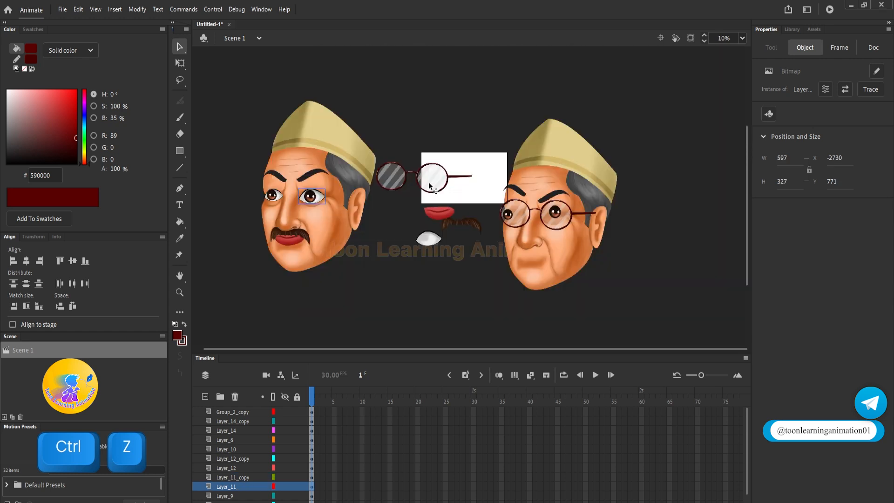
pyautogui.hotkey('ctrl', 'z')
pyautogui.moveTo(226, 97); pyautogui.dragTo(386, 299)
pyautogui.press('Delete')
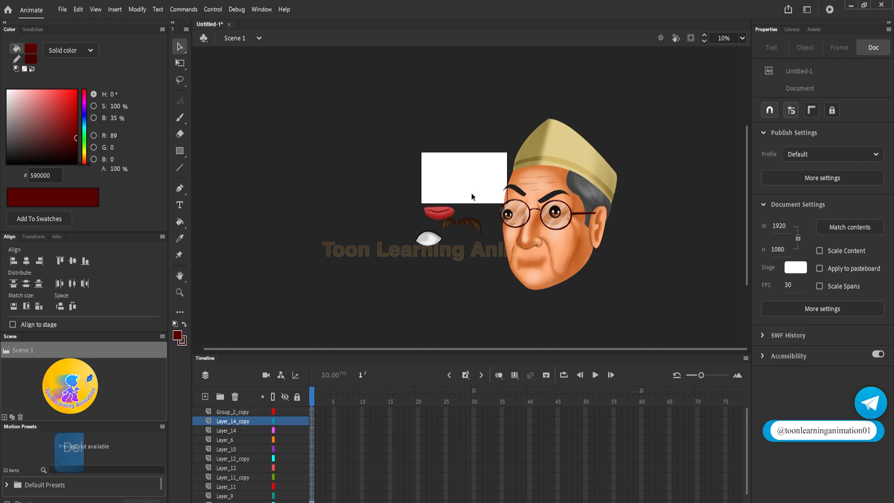
pyautogui.scroll(5, 476, 223)
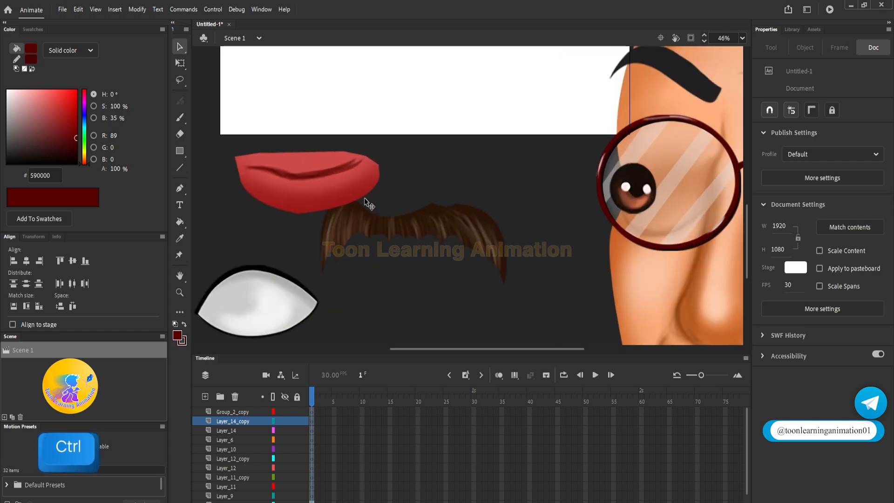
pyautogui.scroll(-4, 378, 203)
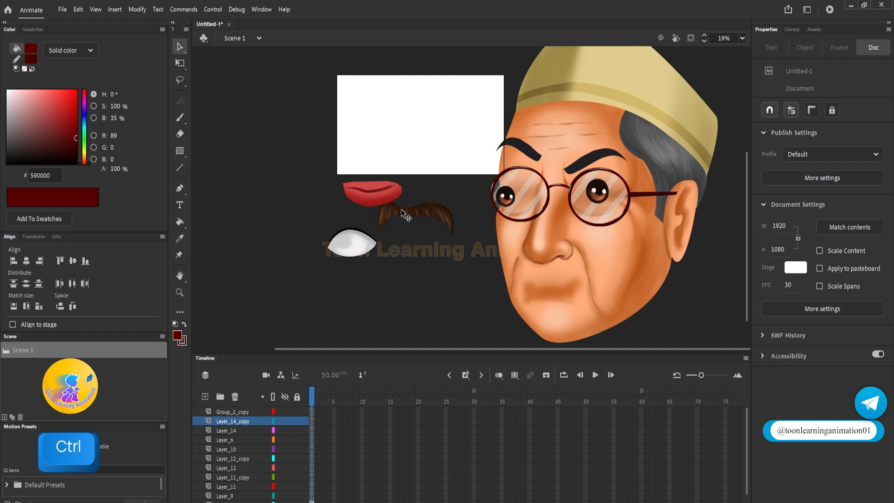
pyautogui.scroll(-2, 401, 214)
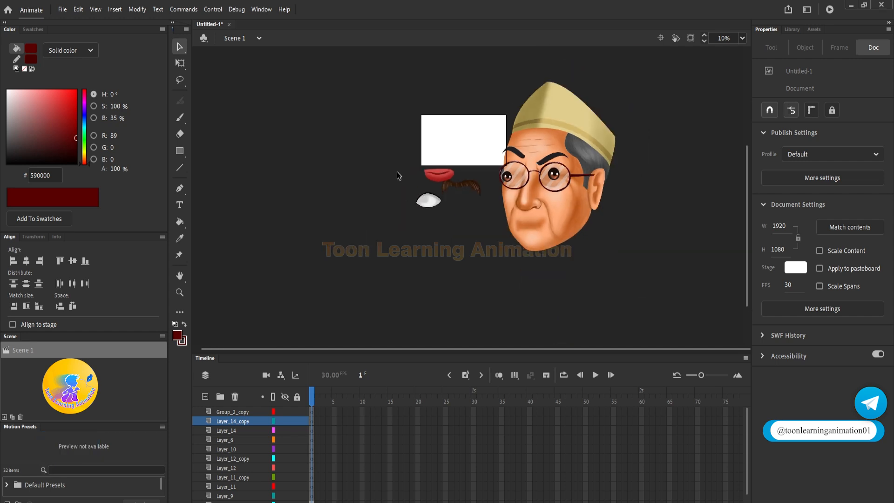
# Step: Delete all the layers created by the PSD import, from Group_2_copy through Layer_9, keeping only Layer_1
pyautogui.click(228, 412)
pyautogui.keyDown('shift'); pyautogui.click(224, 487); pyautogui.keyUp('shift')
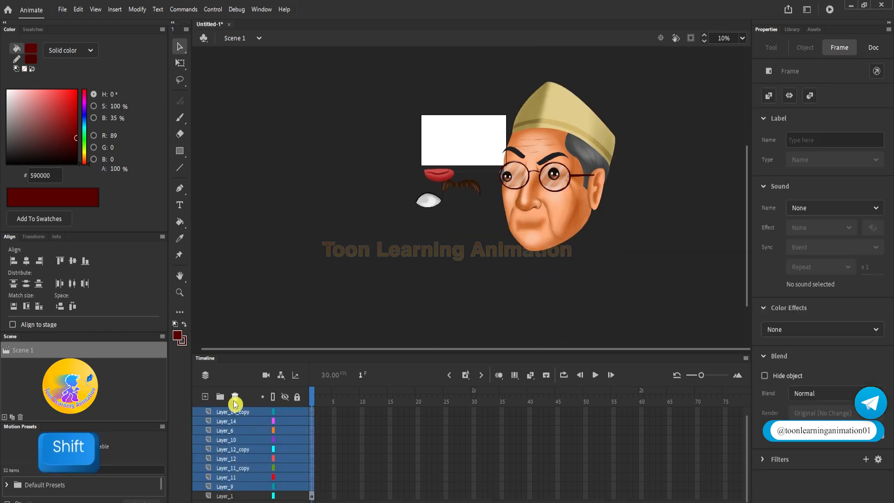
pyautogui.click(234, 397)
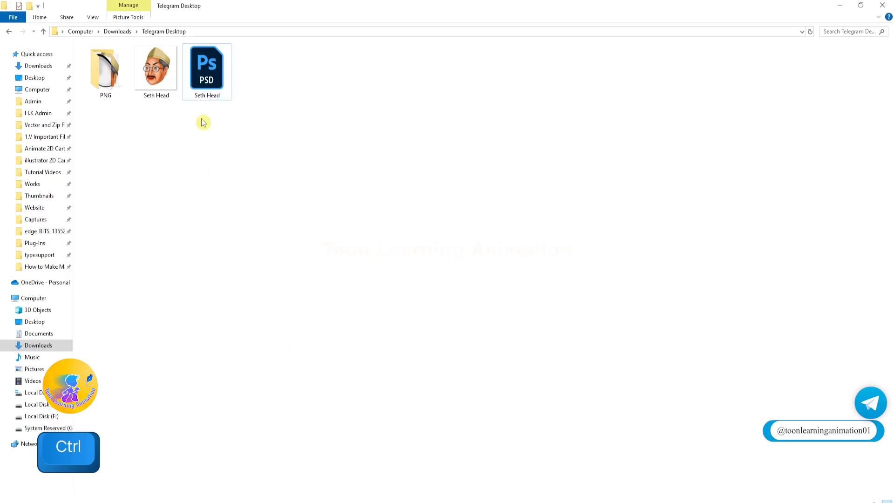
# Step: Import the flat Seth Head picture as a reference, enlarge it to about 3239 by 3209 px, and move it left of the stage
pyautogui.moveTo(156, 70); pyautogui.dragTo(419, 373)
pyautogui.moveTo(157, 83); pyautogui.dragTo(364, 174)
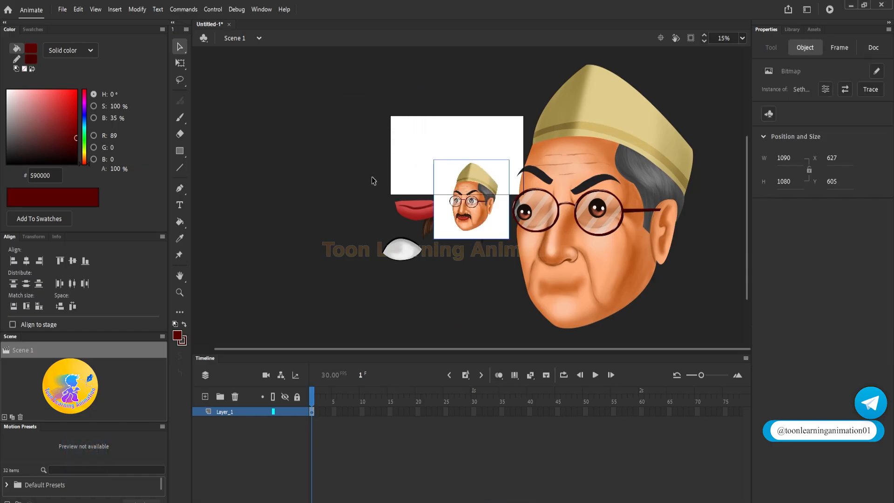
pyautogui.press('q')
pyautogui.moveTo(509, 238); pyautogui.dragTo(557, 317)
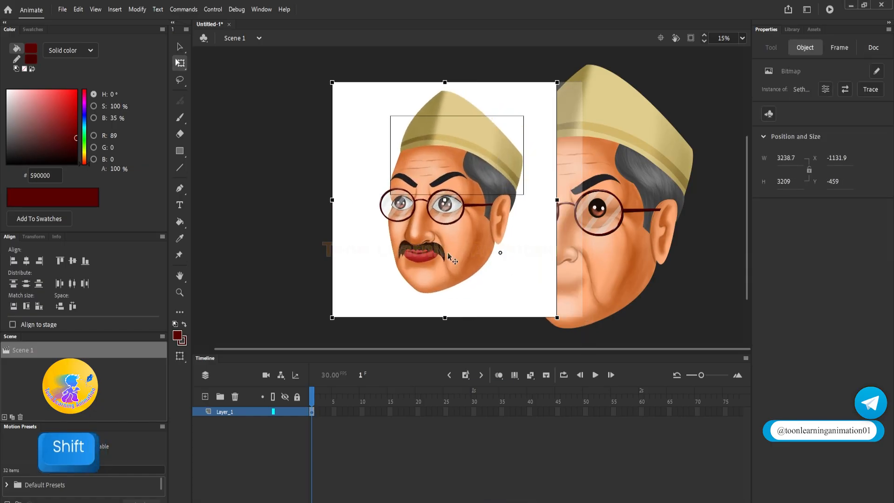
pyautogui.moveTo(449, 257); pyautogui.dragTo(316, 258)
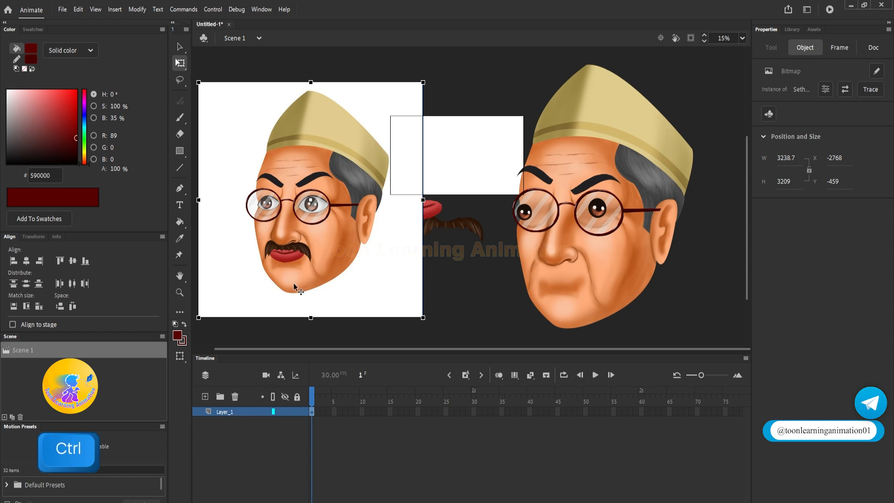
# Step: Move the reference picture in place onto its own new layer beneath Layer_1 and lock that layer
pyautogui.hotkey('ctrl', 'x')
pyautogui.click(205, 396)
pyautogui.hotkey('ctrl', 'shift', 'v')
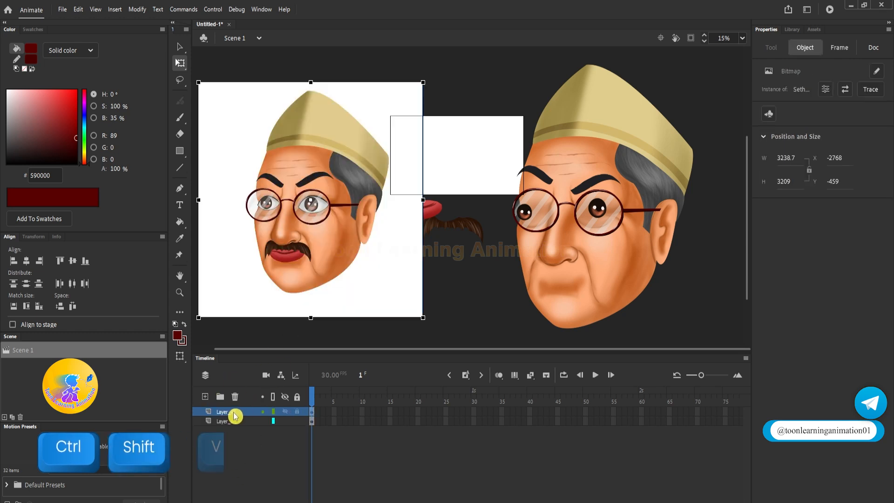
pyautogui.moveTo(236, 413); pyautogui.dragTo(230, 425)
pyautogui.click(297, 421)
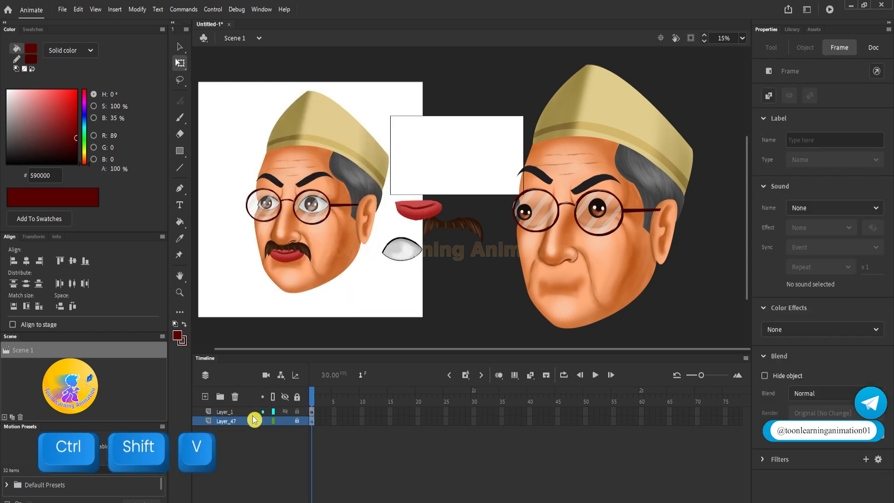
# Step: Place the loose lips on the mouth area and the two eye whites over the eyes of the assembled head
pyautogui.click(483, 206)
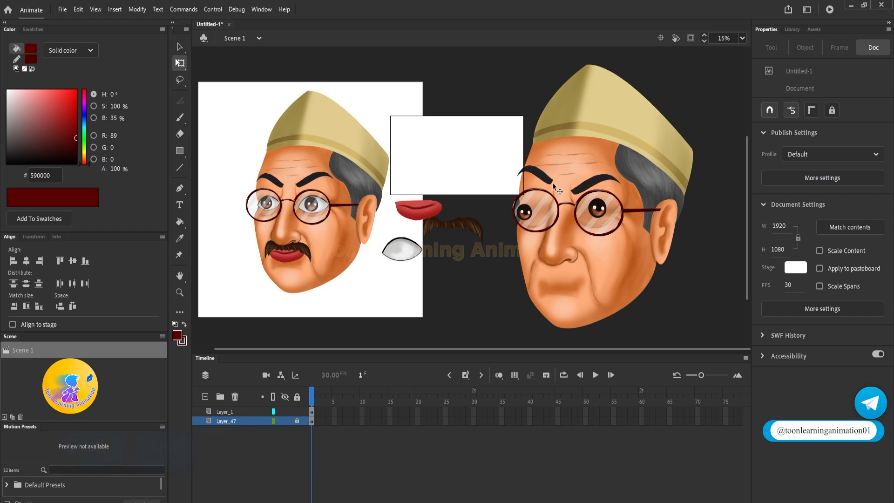
pyautogui.moveTo(419, 210); pyautogui.dragTo(563, 290)
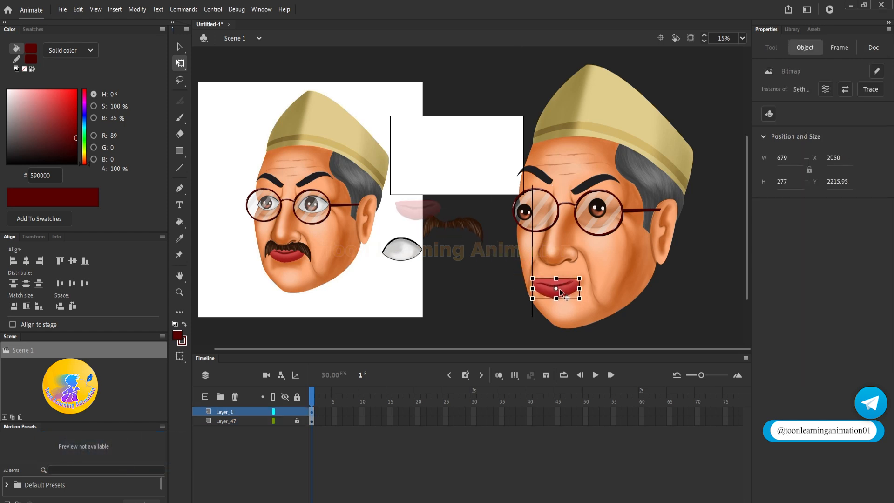
pyautogui.moveTo(410, 255); pyautogui.dragTo(608, 216)
pyautogui.moveTo(407, 247); pyautogui.dragTo(536, 214)
pyautogui.keyDown('shift'); pyautogui.click(601, 229); pyautogui.keyUp('shift')
pyautogui.rightClick(601, 229)
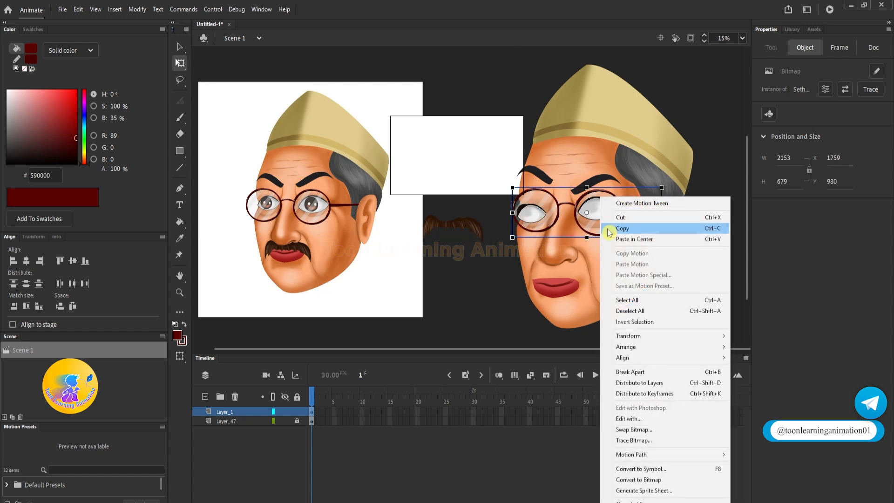
pyautogui.moveTo(627, 347)
pyautogui.click(464, 237)
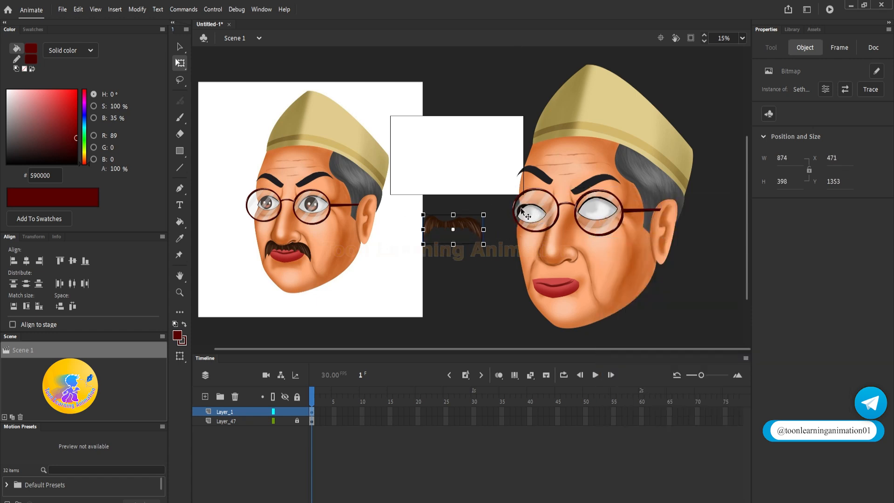
# Step: Send both eye whites backward in the stacking order until they sit behind the pupils
pyautogui.click(531, 214)
pyautogui.keyDown('shift'); pyautogui.click(611, 213); pyautogui.keyUp('shift')
pyautogui.rightClick(611, 214)
pyautogui.moveTo(662, 347)
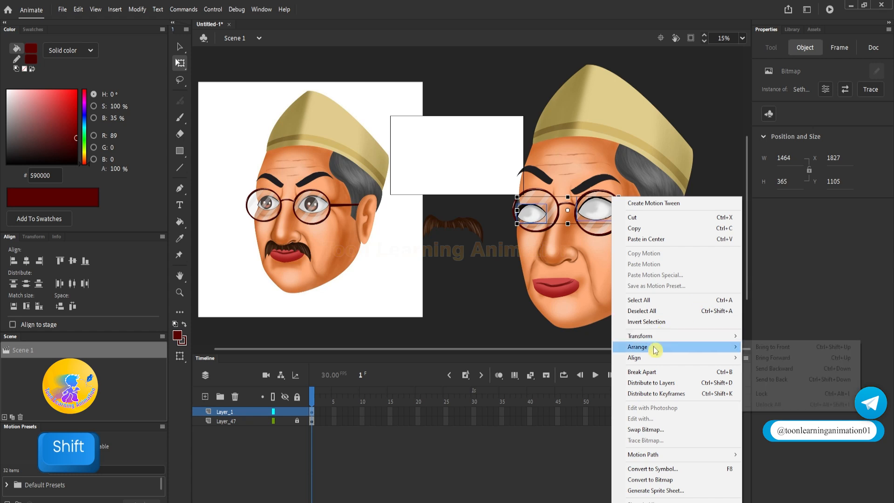
pyautogui.click(792, 368)
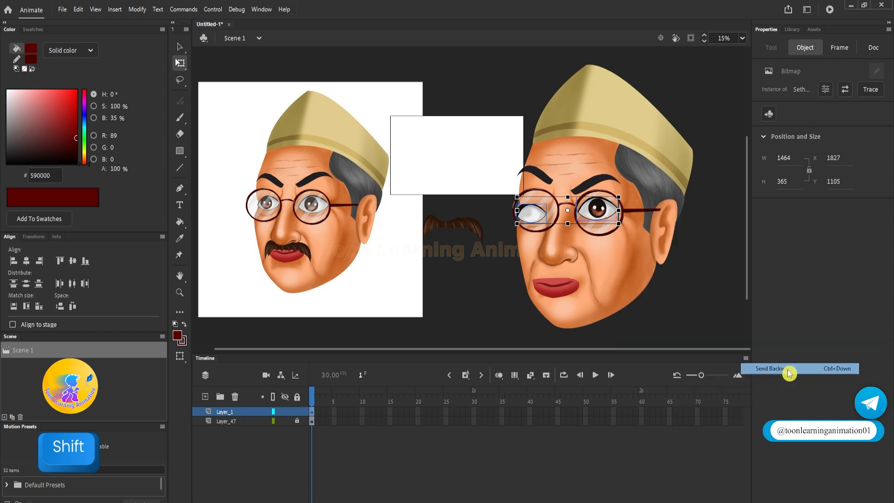
pyautogui.rightClick(537, 215)
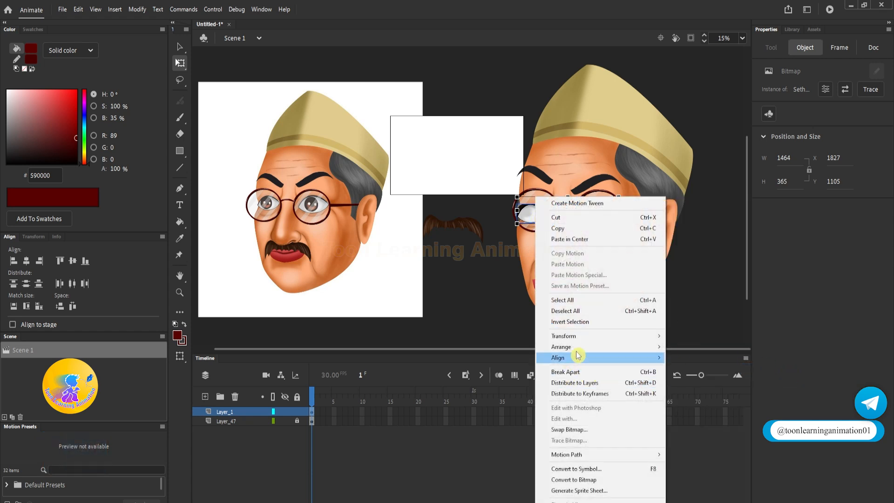
pyautogui.moveTo(585, 347)
pyautogui.click(703, 369)
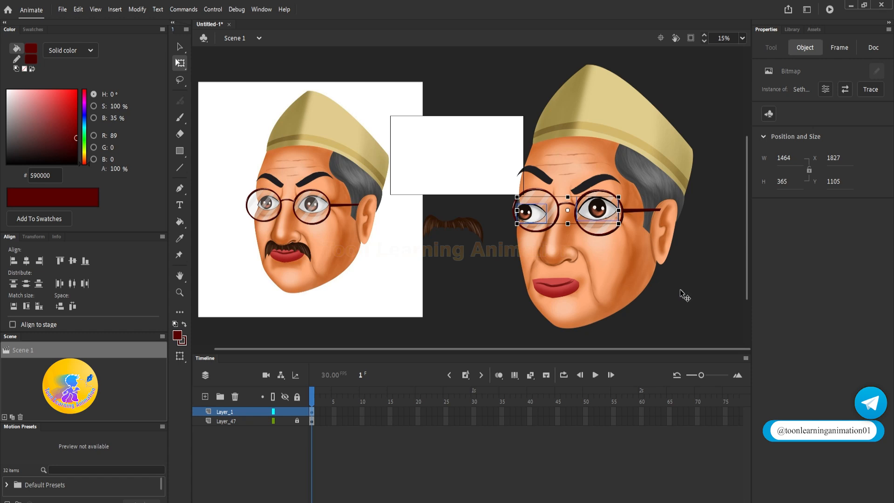
# Step: Move the glasses off the face to above the stage, and shift the whole head beside the reference picture
pyautogui.click(472, 137)
pyautogui.moveTo(472, 137); pyautogui.dragTo(436, 84)
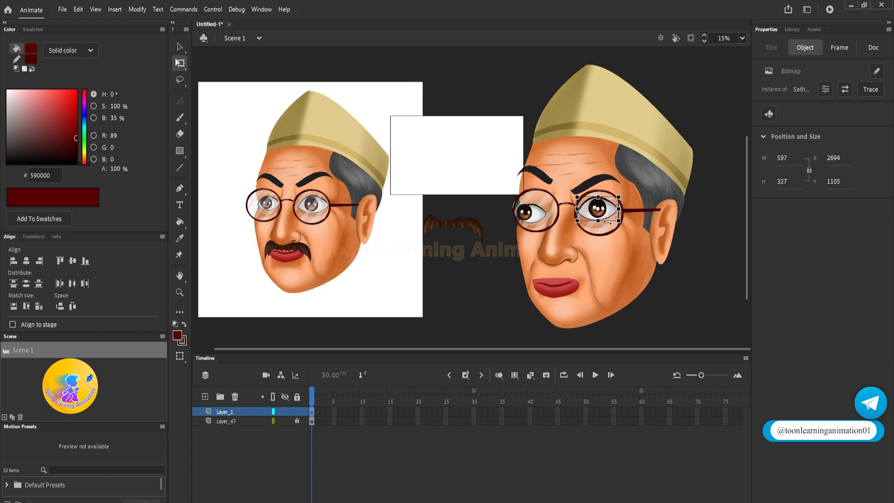
pyautogui.hotkey('ctrl', 'z')
pyautogui.moveTo(629, 238); pyautogui.dragTo(485, 97)
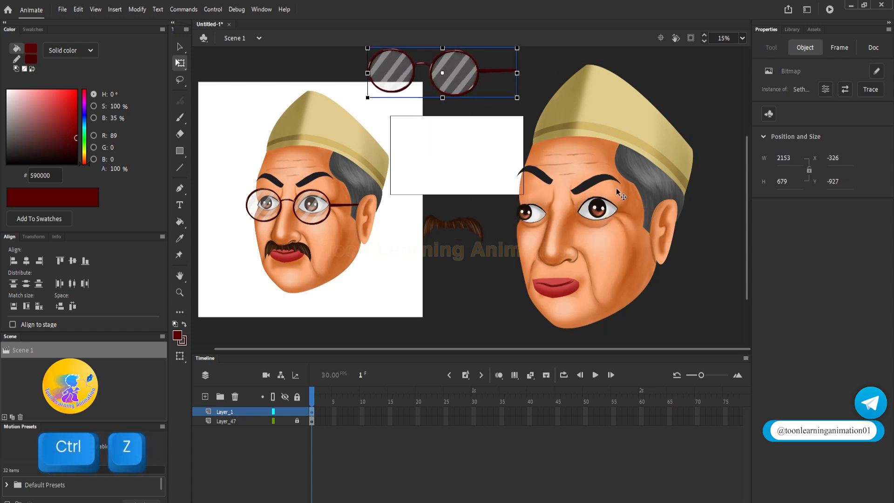
pyautogui.hotkey('ctrl', 'a')
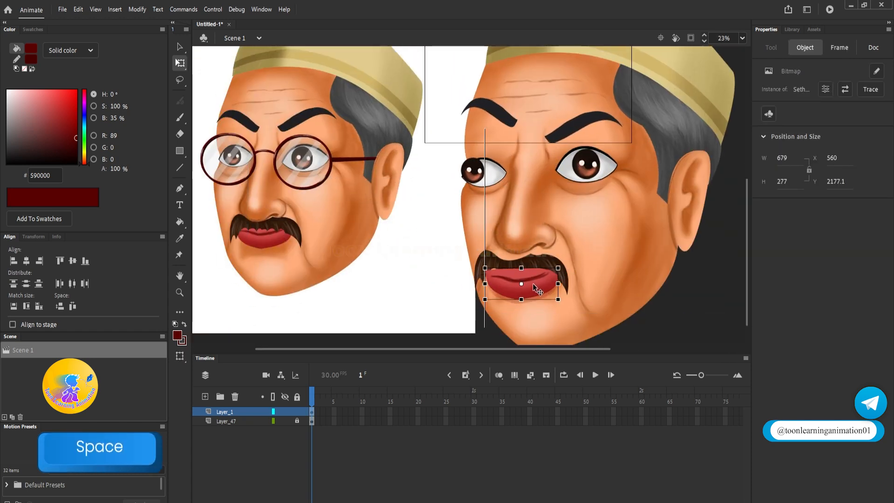
# Step: Fit the lips beneath the moustache under the nose and send them backward behind the moustache
pyautogui.click(517, 281)
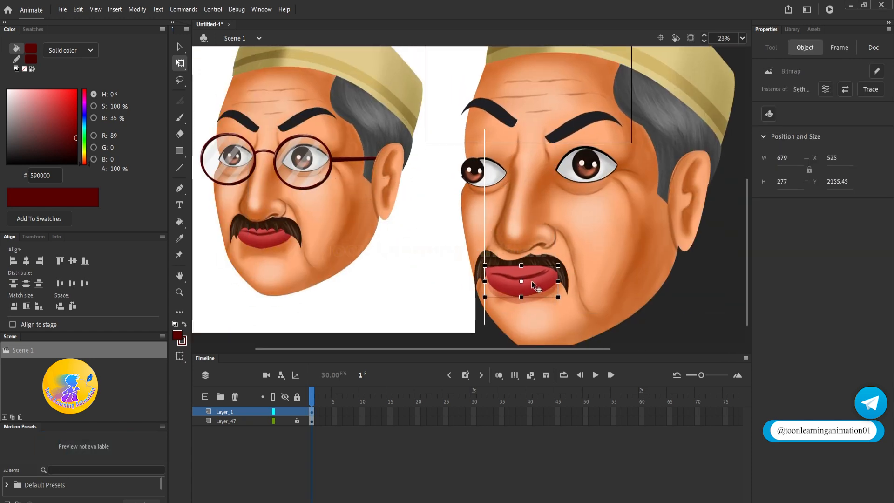
pyautogui.rightClick(482, 282)
pyautogui.click(694, 368)
pyautogui.scroll(2, 516, 303)
pyautogui.keyDown('shift'); pyautogui.click(545, 280); pyautogui.keyUp('shift')
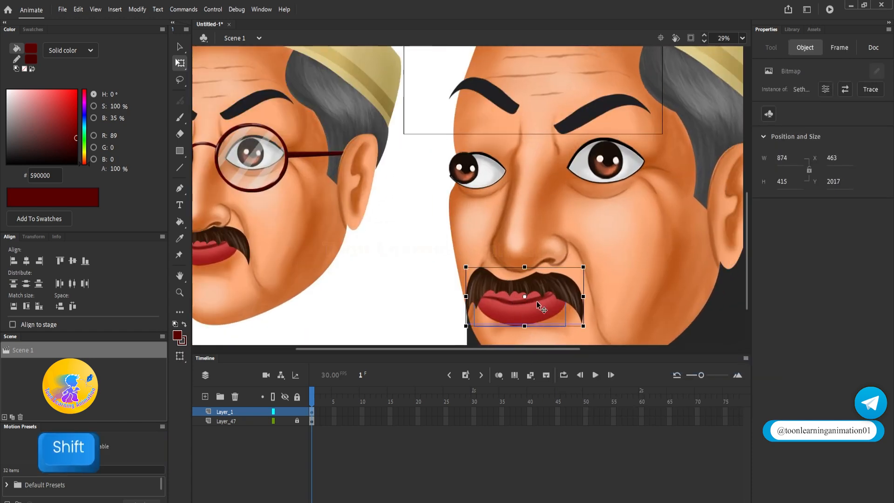
# Step: Reposition the pupils so that each one sits centred within its own eye white
pyautogui.scroll(3, 546, 281)
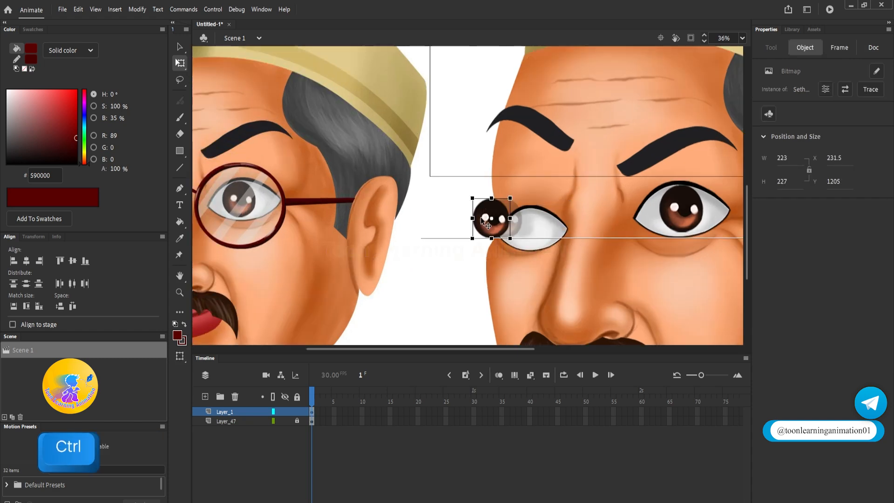
pyautogui.moveTo(551, 242); pyautogui.dragTo(654, 219)
pyautogui.click(547, 258)
pyautogui.moveTo(547, 257); pyautogui.dragTo(392, 258)
pyautogui.click(658, 205)
pyautogui.moveTo(653, 210); pyautogui.dragTo(627, 213)
pyautogui.scroll(-2, 644, 235)
pyautogui.click(498, 247)
pyautogui.moveTo(508, 199); pyautogui.dragTo(545, 218)
pyautogui.scroll(3, 546, 217)
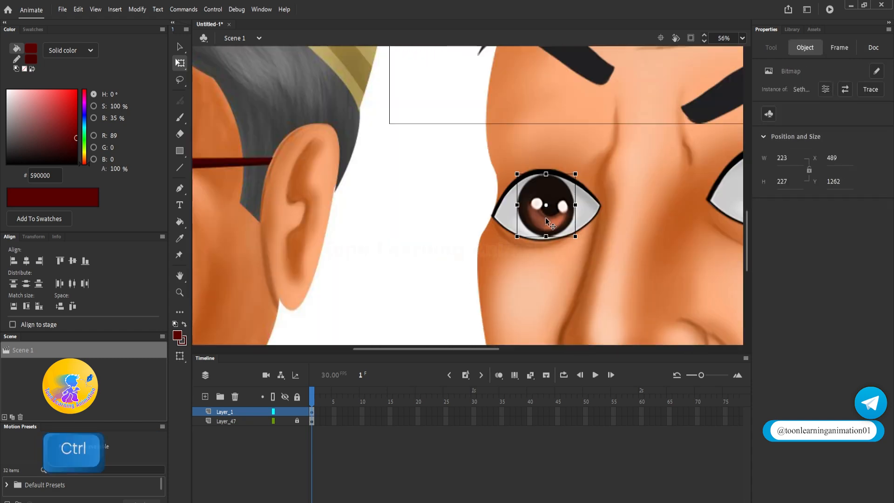
# Step: Move the larger eye's white and pupil together slightly lower beneath its eyebrow
pyautogui.scroll(2, 642, 196)
pyautogui.click(641, 196)
pyautogui.keyDown('shift'); pyautogui.click(671, 186); pyautogui.keyUp('shift')
pyautogui.scroll(-3, 661, 191)
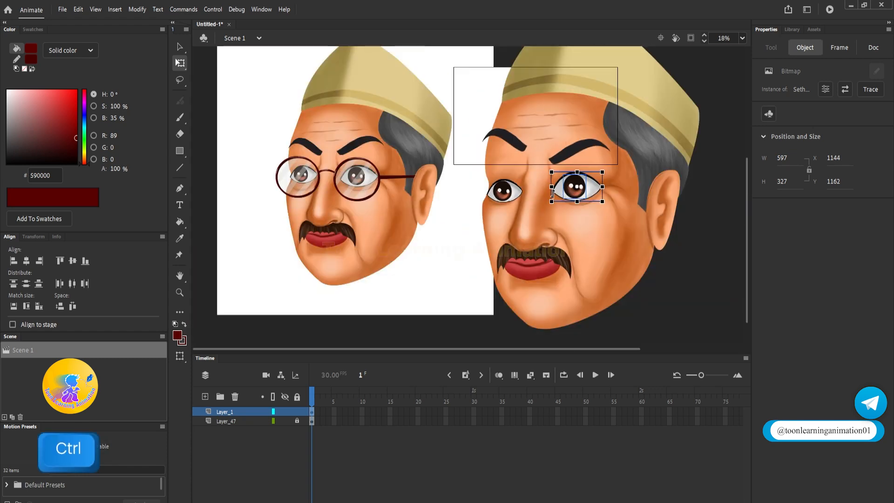
pyautogui.scroll(3, 554, 204)
pyautogui.scroll(-3, 512, 154)
# Step: Raise the eyebrow above the smaller eye and shift it slightly outward to match the reference picture
pyautogui.click(517, 152)
pyautogui.scroll(3, 507, 163)
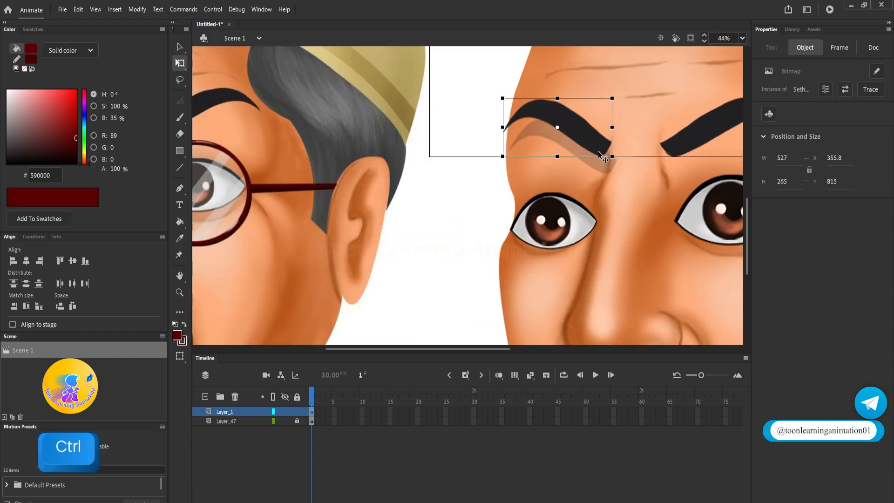
pyautogui.scroll(-3, 367, 208)
pyautogui.click(367, 208)
pyautogui.scroll(3, 625, 186)
pyautogui.scroll(-3, 518, 194)
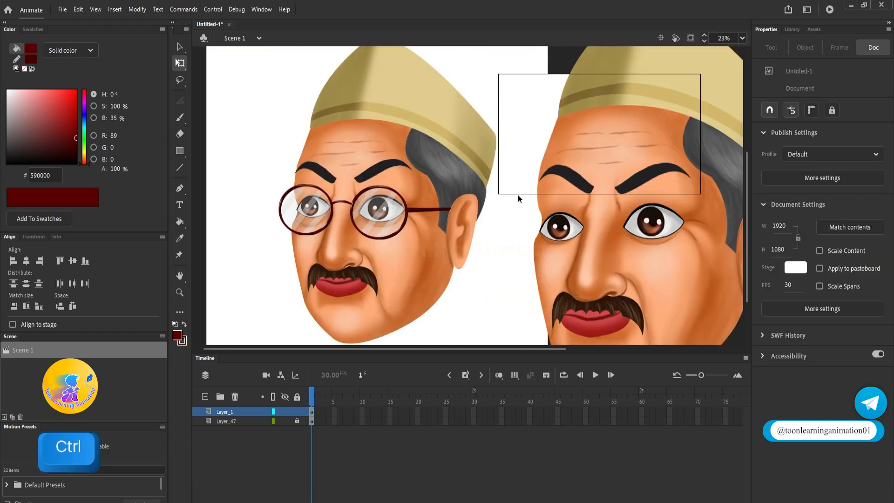
# Step: Fine-tune the placement of the smaller eye by adjusting its white and pupil together
pyautogui.keyDown('shift'); pyautogui.click(579, 230); pyautogui.keyUp('shift')
pyautogui.keyDown('shift'); pyautogui.click(580, 231); pyautogui.keyUp('shift')
pyautogui.scroll(5, 582, 228)
pyautogui.scroll(-6, 586, 222)
# Step: Move the glasses from above the stage back onto the face, over both eyes
pyautogui.click(471, 191)
pyautogui.scroll(-1, 470, 190)
pyautogui.moveTo(393, 69); pyautogui.dragTo(533, 204)
pyautogui.click(526, 190)
pyautogui.click(677, 177)
pyautogui.hotkey('ctrl', 'z')
pyautogui.click(674, 201)
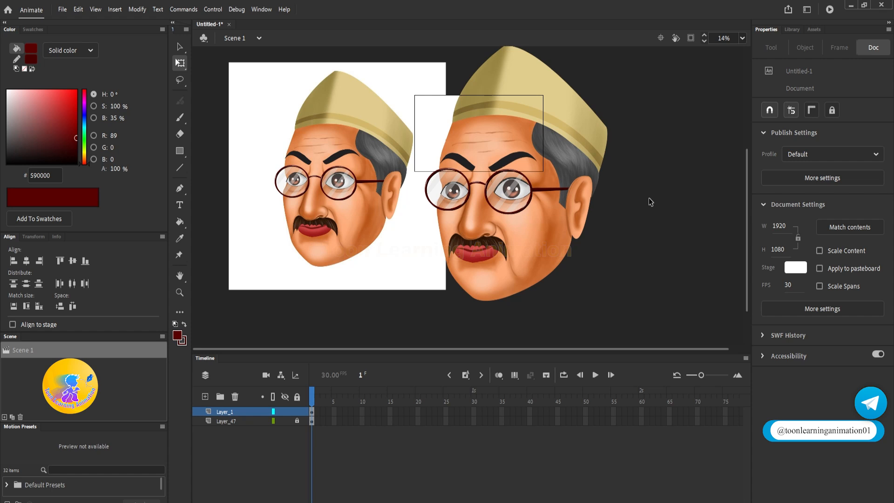
# Step: Delete the locked layer that holds the reference picture
pyautogui.click(226, 422)
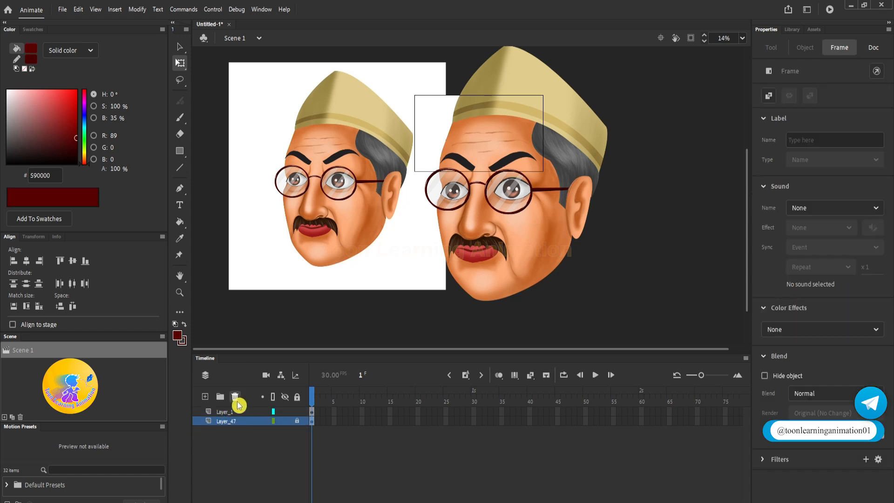
pyautogui.click(236, 401)
pyautogui.scroll(-2, 470, 262)
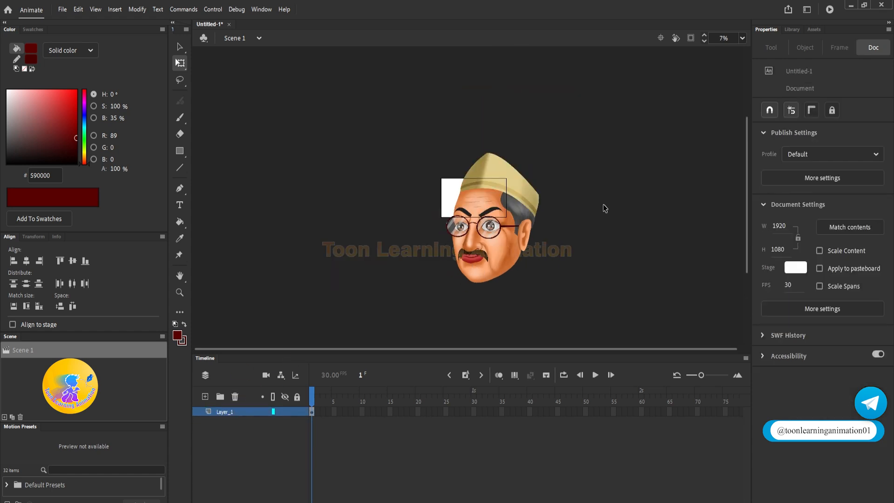
# Step: Convert all the assembled head parts into one Graphic symbol named Seth Head
pyautogui.moveTo(641, 125); pyautogui.dragTo(410, 316)
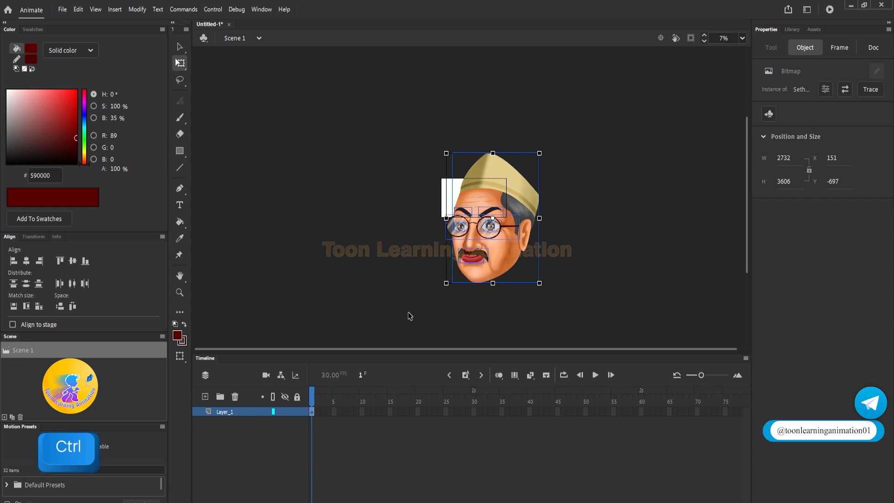
pyautogui.press('F8')
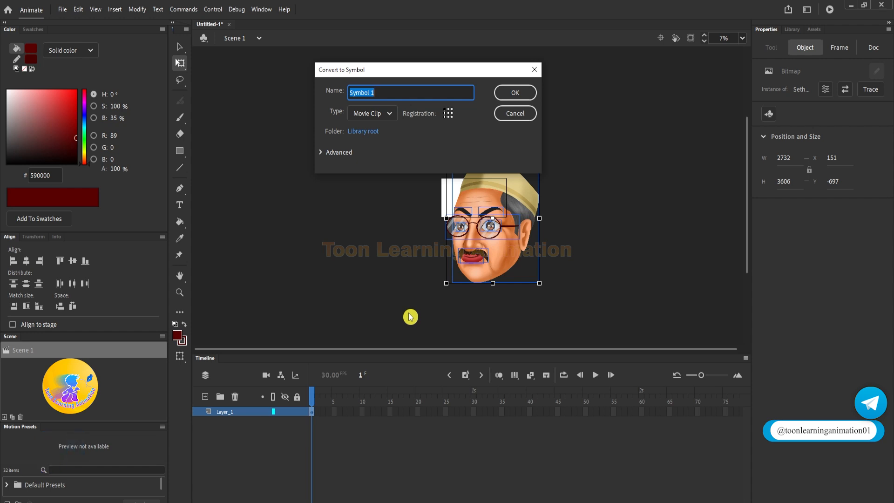
pyautogui.write('Seth ')
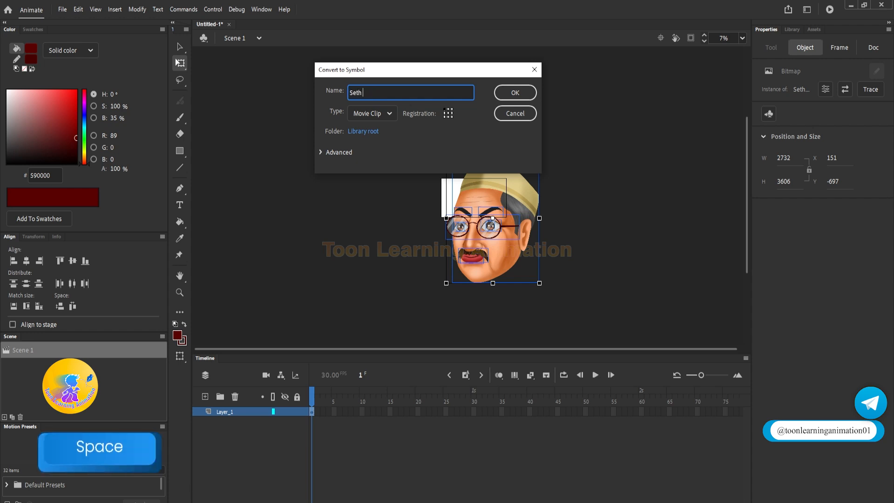
pyautogui.write('Head')
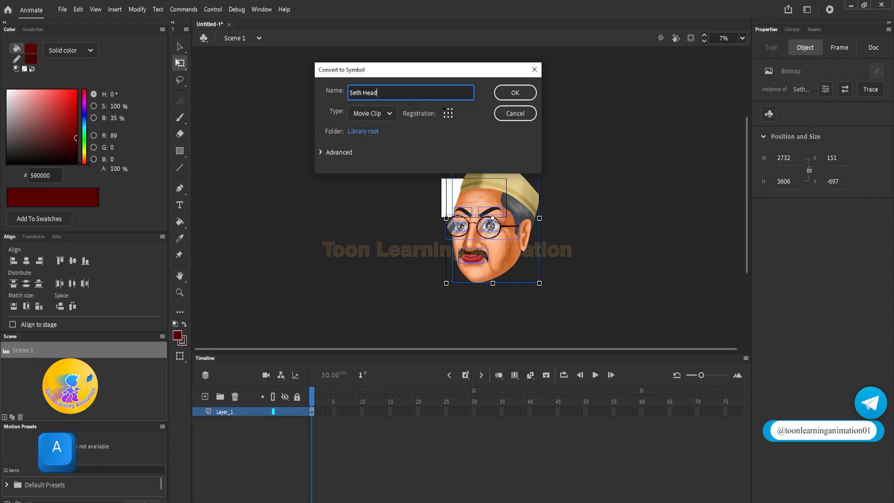
pyautogui.click(389, 116)
pyautogui.click(372, 161)
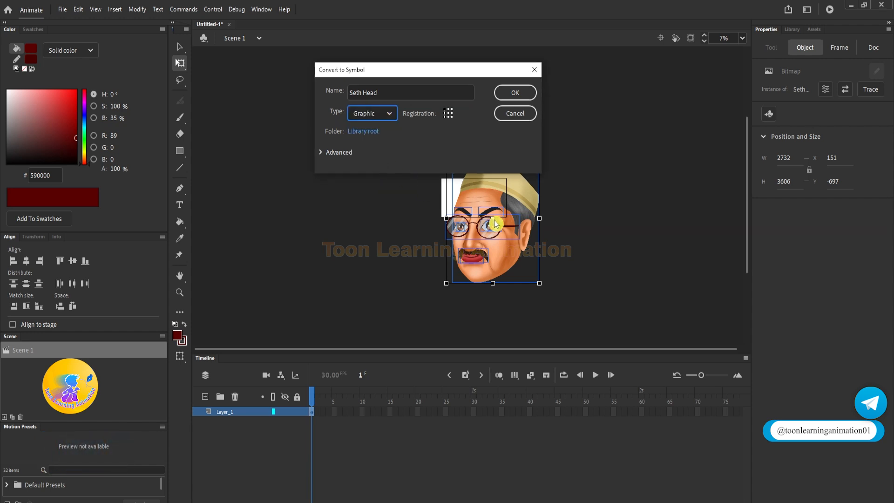
pyautogui.click(518, 96)
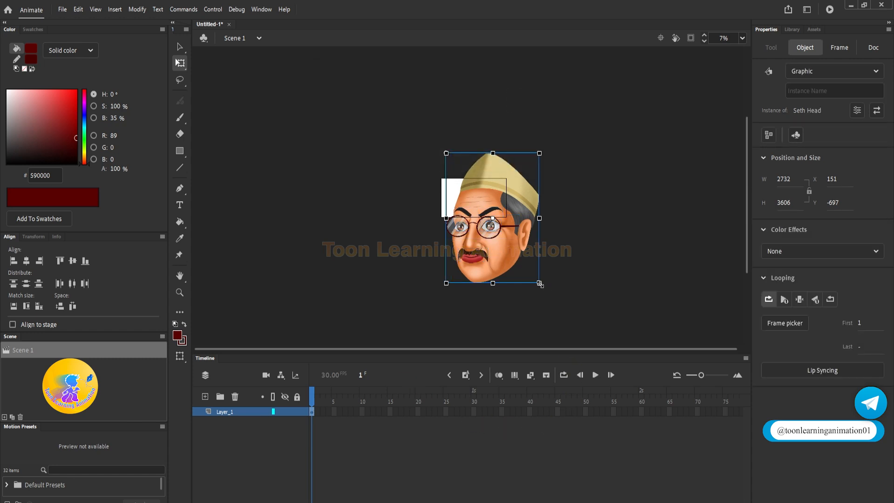
# Step: Scale the Seth Head symbol down to about 984 by 1299 px, and undo a trial move of it
pyautogui.moveTo(540, 283); pyautogui.dragTo(509, 274)
pyautogui.moveTo(501, 225); pyautogui.dragTo(483, 224)
pyautogui.hotkey('ctrl', 'z')
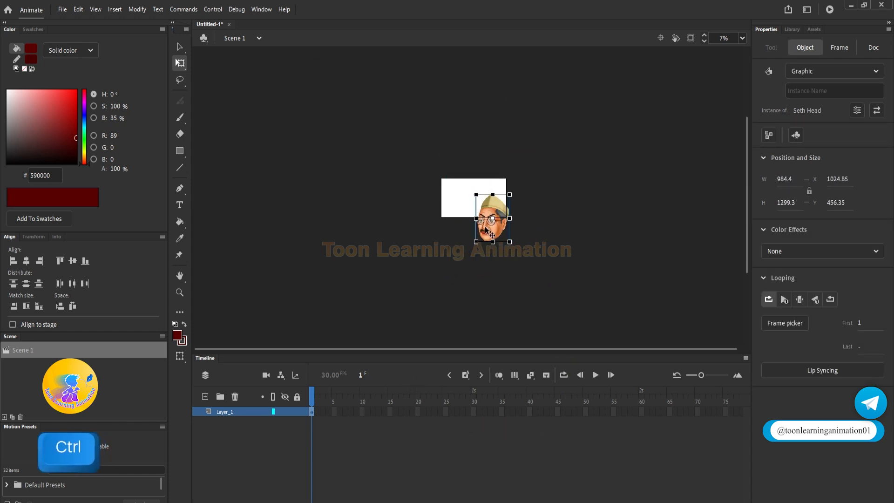
# Step: Undo the last trial moves of the Seth Head symbol
pyautogui.hotkey('ctrl', 'z')
pyautogui.hotkey('ctrl', 'z')
pyautogui.scroll(3, 481, 202)
pyautogui.scroll(1, 481, 202)
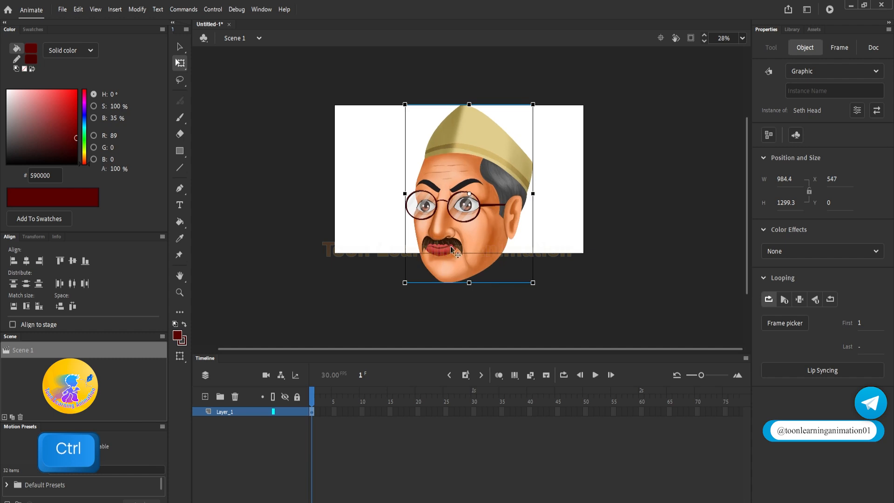
# Step: Extend the head's layer in the main scene with frames up to about frame 75
pyautogui.click(721, 411)
pyautogui.press('F5')
pyautogui.click(232, 412)
pyautogui.click(322, 404)
pyautogui.click(378, 274)
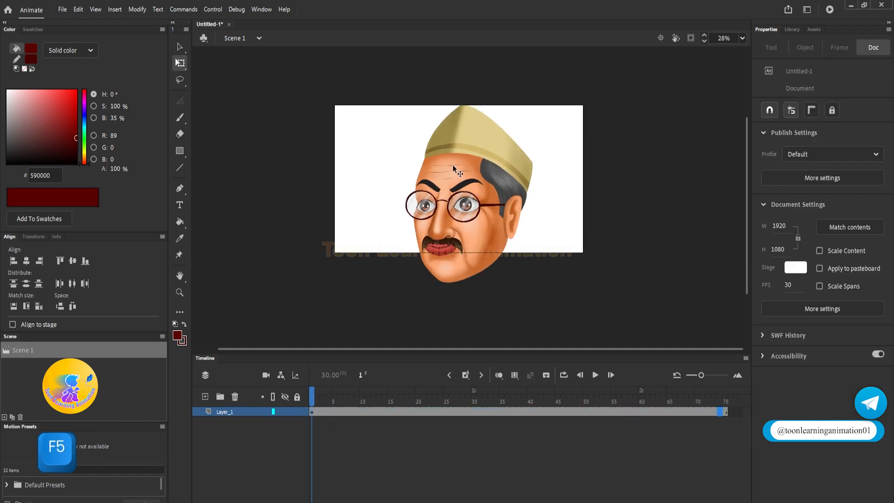
pyautogui.scroll(-5, 454, 168)
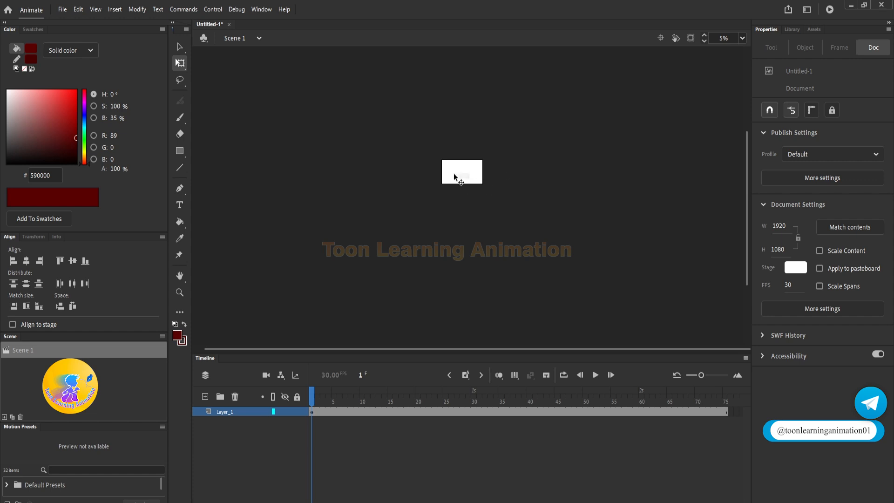
pyautogui.hotkey('ctrl', 'v')
pyautogui.scroll(1, 454, 173)
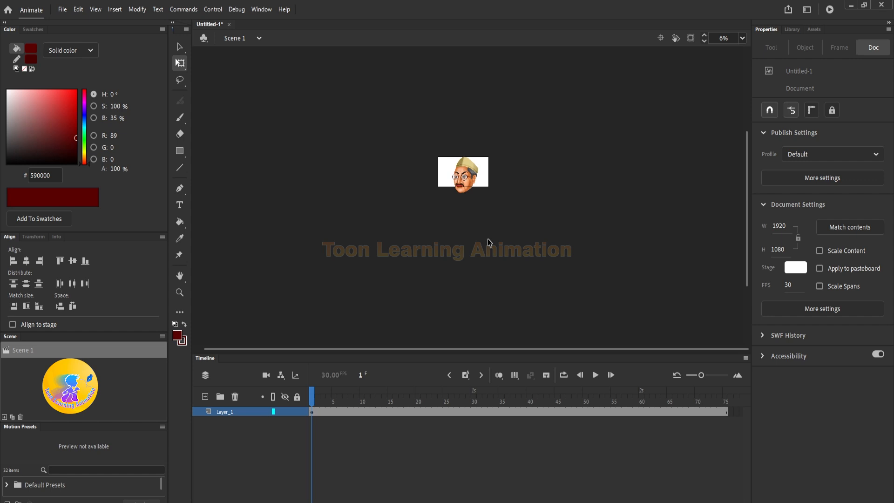
pyautogui.scroll(10, 466, 215)
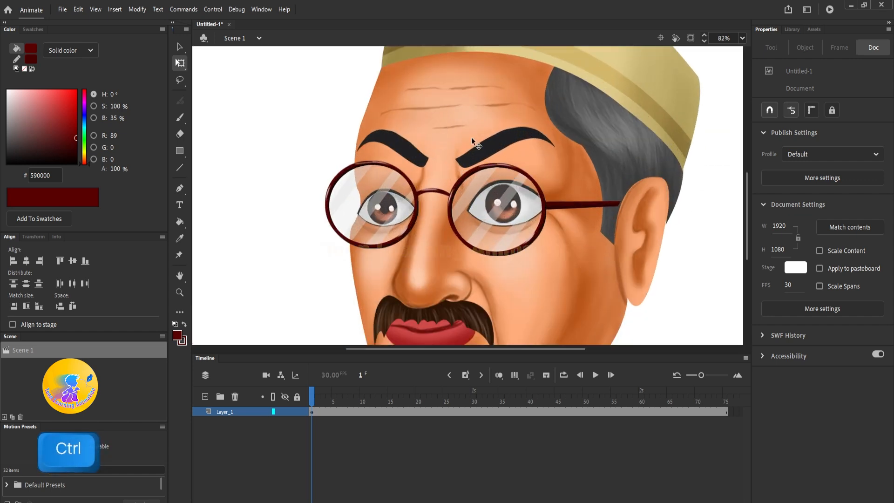
pyautogui.scroll(-3, 490, 178)
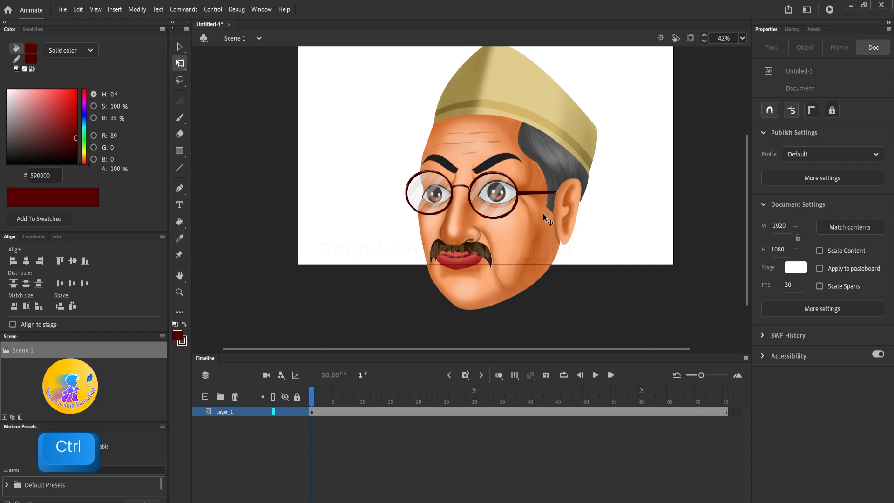
pyautogui.scroll(-1, 542, 214)
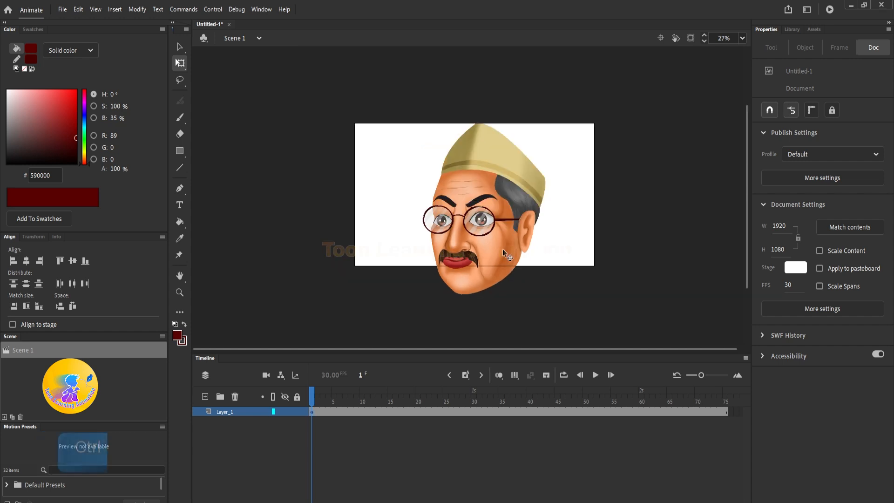
# Step: Scale the Seth Head symbol proportionally down to about 746 by 985 px and position it fully inside the stage
pyautogui.click(502, 249)
pyautogui.press('q')
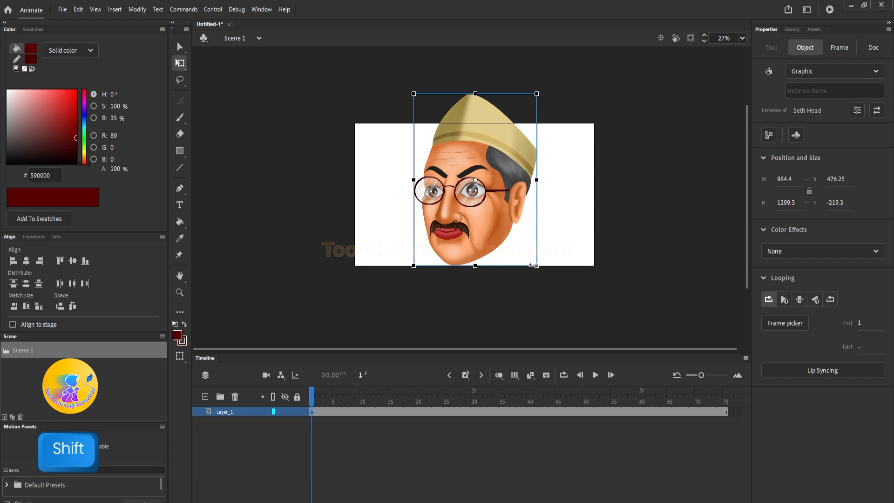
pyautogui.moveTo(537, 266); pyautogui.dragTo(527, 253)
pyautogui.moveTo(498, 185); pyautogui.dragTo(496, 206)
pyautogui.moveTo(529, 277); pyautogui.dragTo(523, 265)
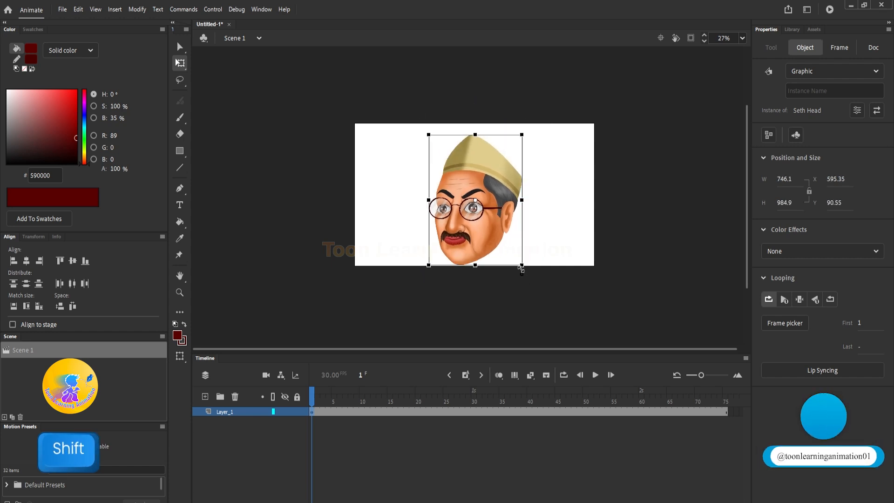
pyautogui.moveTo(486, 211); pyautogui.dragTo(494, 210)
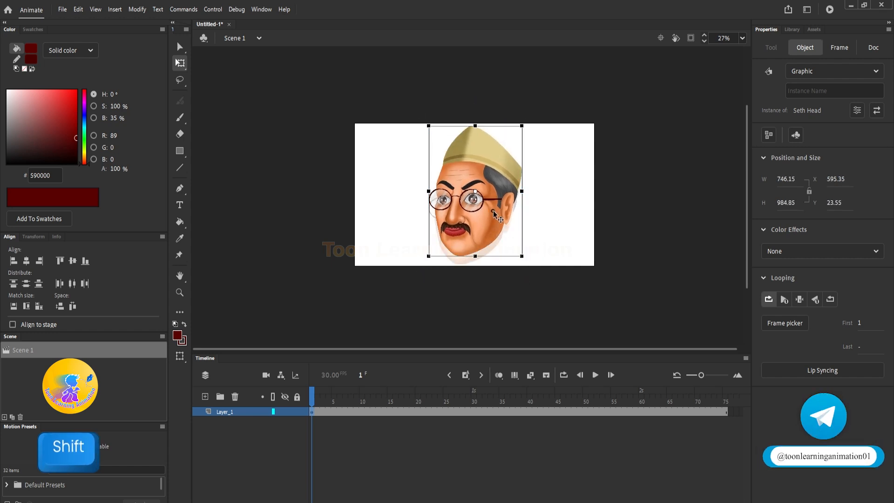
pyautogui.click(557, 173)
# Step: Open the Seth Head symbol for editing so its separate face parts can be selected
pyautogui.scroll(3, 478, 191)
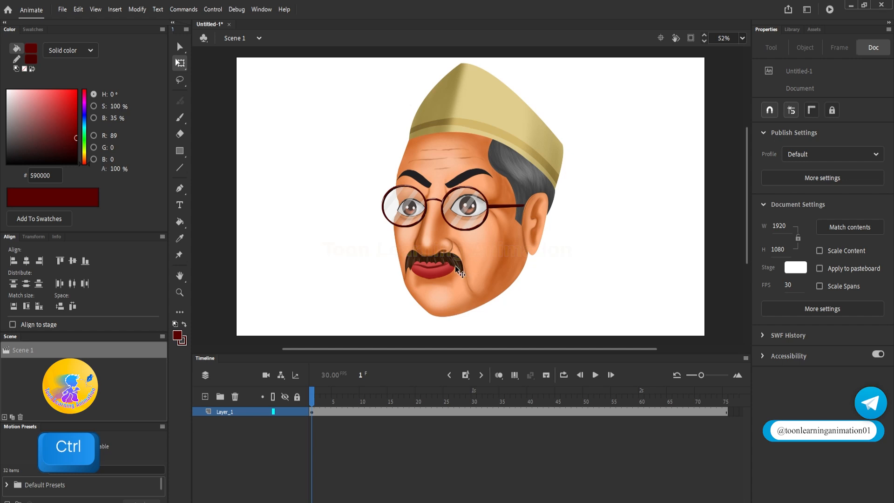
pyautogui.scroll(5, 456, 263)
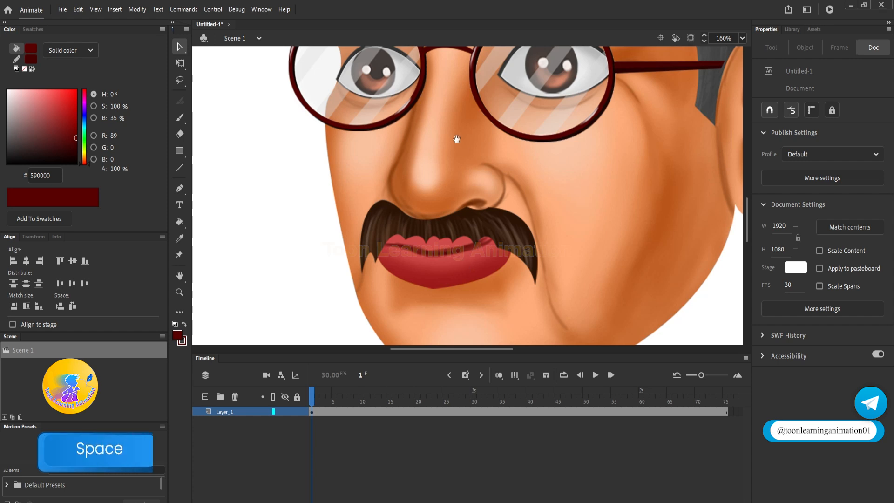
pyautogui.moveTo(459, 140); pyautogui.dragTo(435, 194)
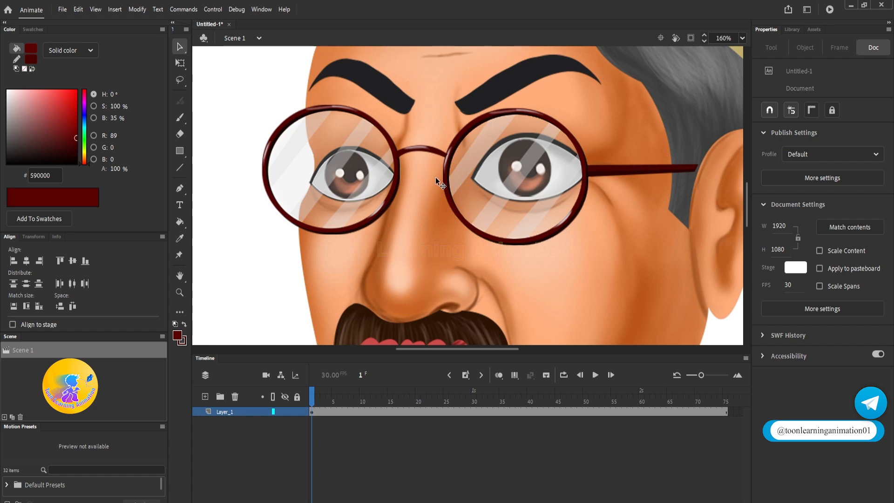
pyautogui.doubleClick(518, 155)
pyautogui.scroll(-5, 518, 198)
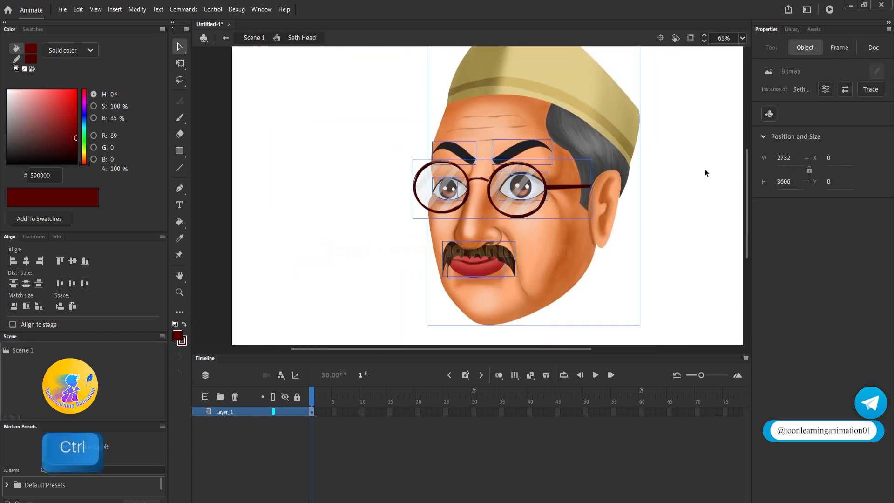
pyautogui.scroll(-2, 563, 184)
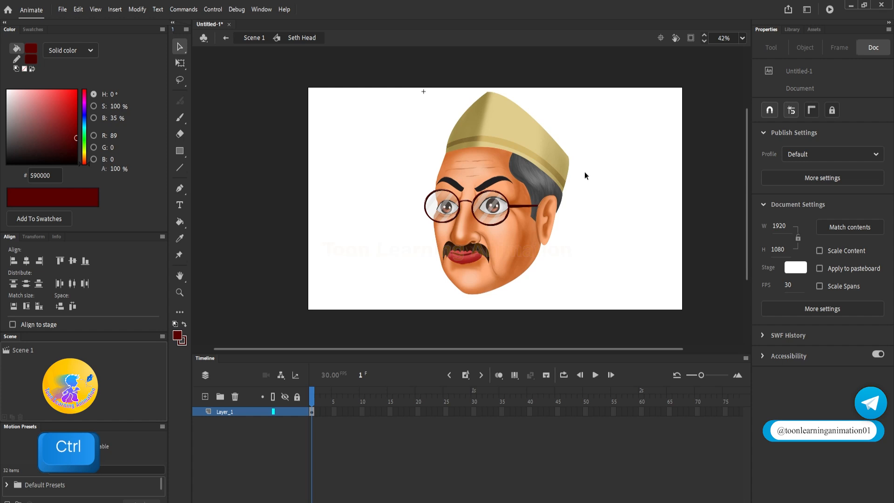
# Step: Convert the eyebrows, eyes and glasses together into a Graphic symbol named Seth Eyes
pyautogui.moveTo(621, 151); pyautogui.dragTo(409, 227)
pyautogui.press('shift')
pyautogui.keyDown('shift'); pyautogui.click(521, 251); pyautogui.keyUp('shift')
pyautogui.moveTo(536, 206)
pyautogui.mouseDown()
pyautogui.moveTo(573, 205)
pyautogui.moveTo(546, 206)
pyautogui.mouseUp()
pyautogui.hotkey('ctrl', 'z')
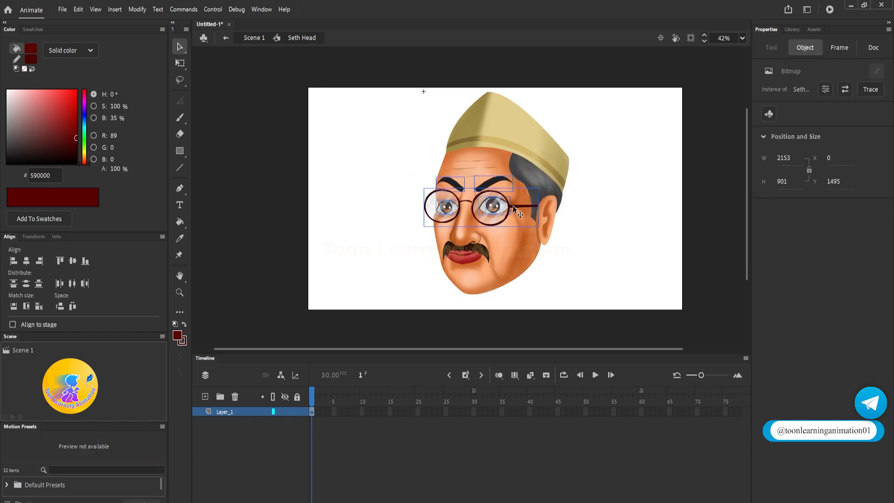
pyautogui.press('F8')
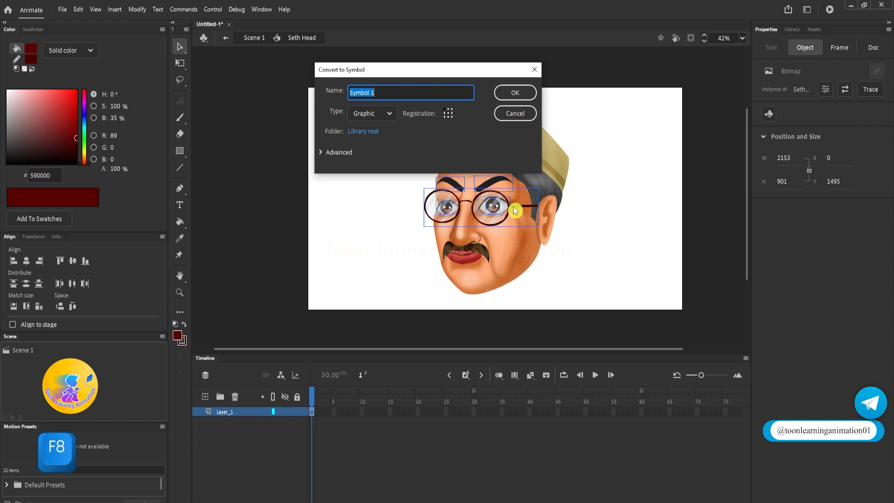
pyautogui.write('Seth ')
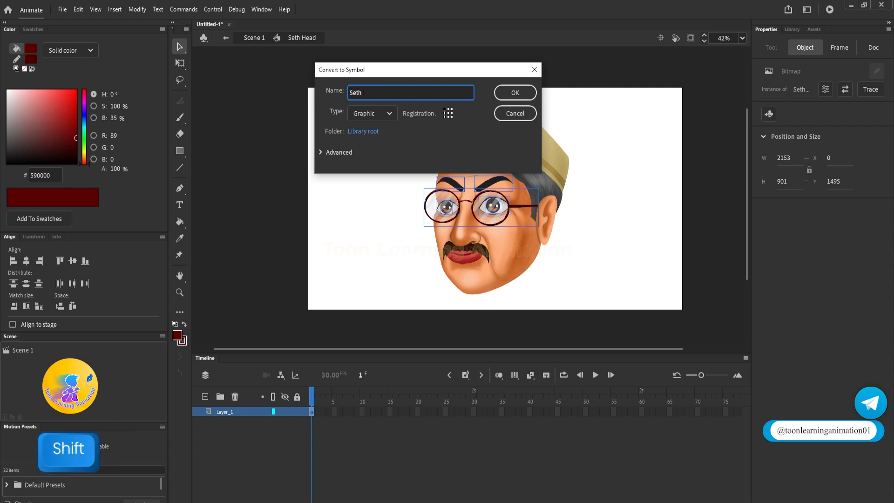
pyautogui.write('eyes')
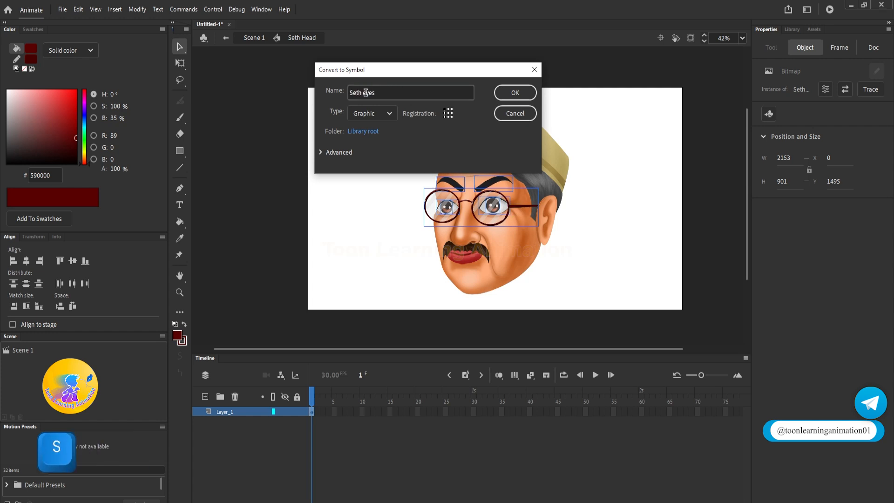
pyautogui.press('BackSpace')
pyautogui.press('BackSpace')
pyautogui.press('BackSpace')
pyautogui.press('BackSpace')
pyautogui.write('Eyes')
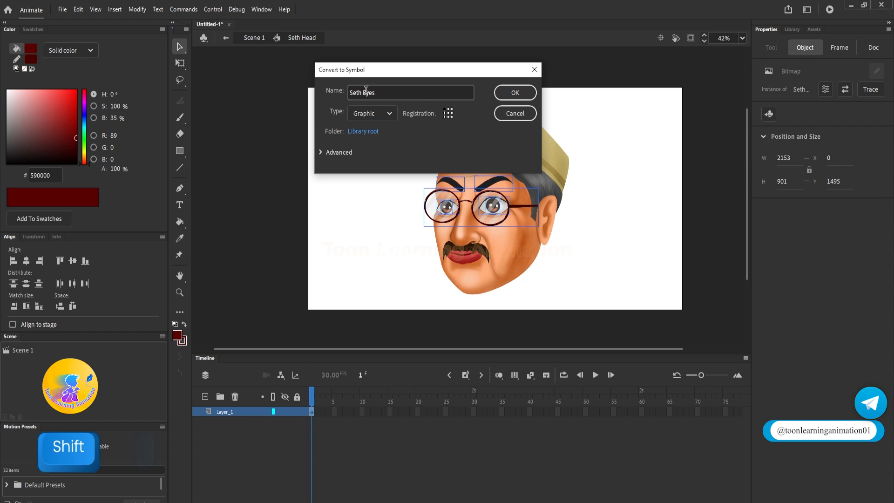
pyautogui.click(521, 93)
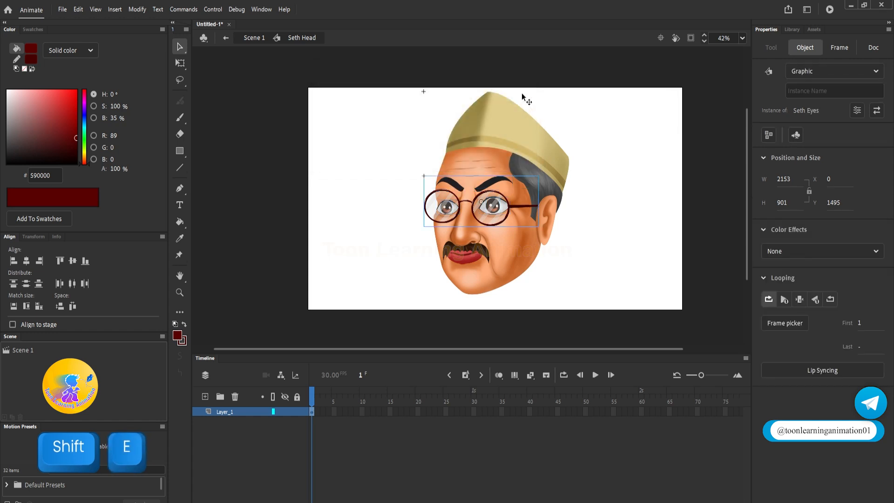
# Step: Try moving the Seth Eyes symbol and the moustache with the lips, and undo the moves
pyautogui.moveTo(489, 218); pyautogui.dragTo(519, 210)
pyautogui.hotkey('ctrl', 'z')
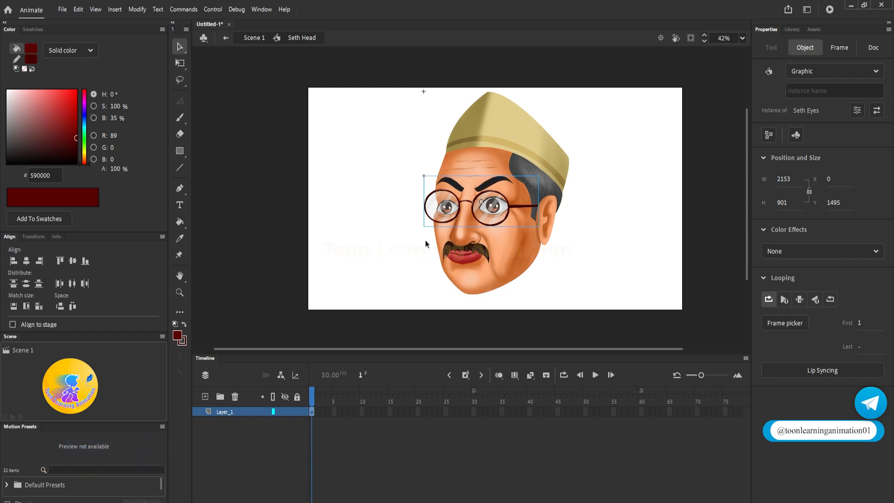
pyautogui.moveTo(405, 243); pyautogui.dragTo(605, 314)
pyautogui.click(480, 258)
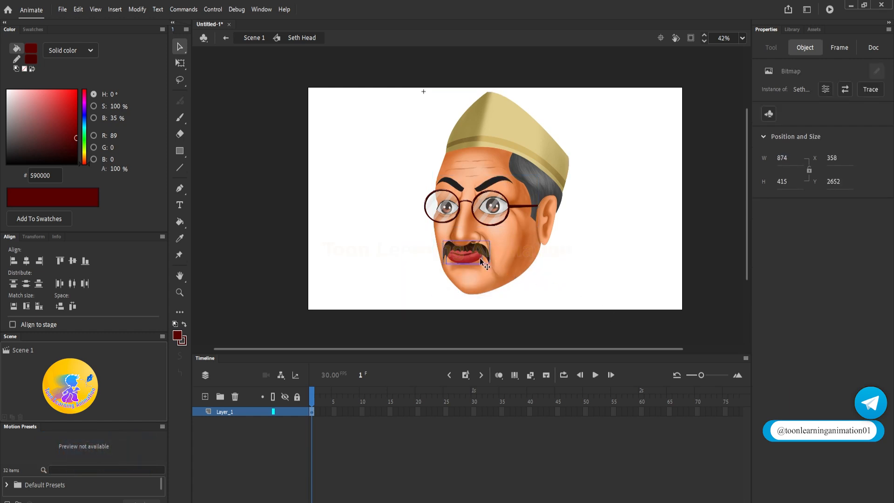
pyautogui.moveTo(480, 258); pyautogui.dragTo(468, 270)
pyautogui.hotkey('ctrl', 'z')
pyautogui.hotkey('ctrl', 'z')
# Step: Draw a slightly slanted line about 2111 px wide across the moustache in Object Drawing mode, and copy it
pyautogui.scroll(2, 477, 275)
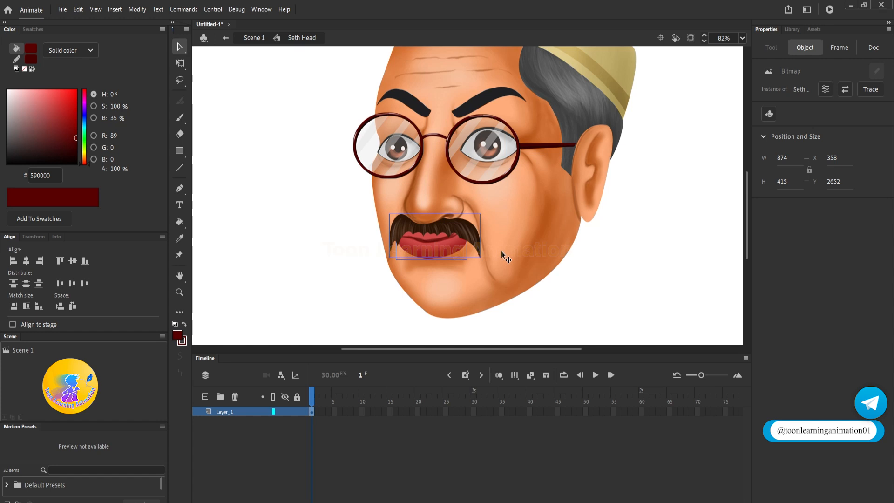
pyautogui.click(632, 276)
pyautogui.click(181, 170)
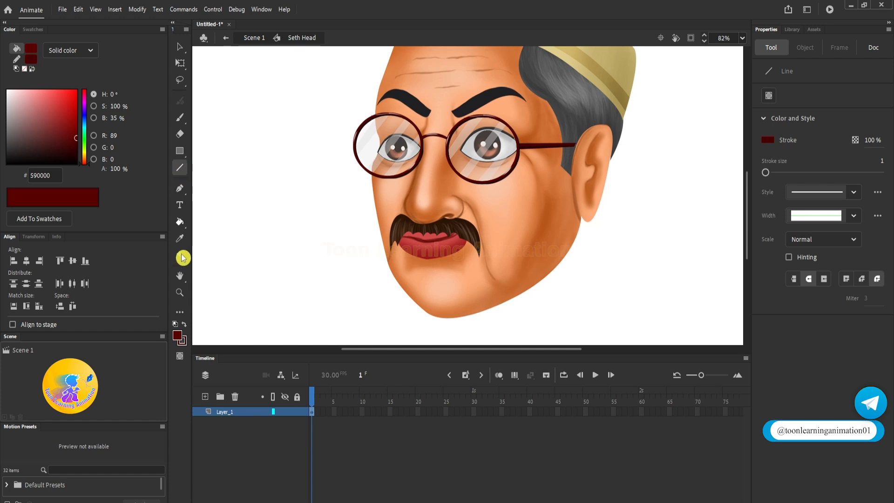
pyautogui.click(179, 356)
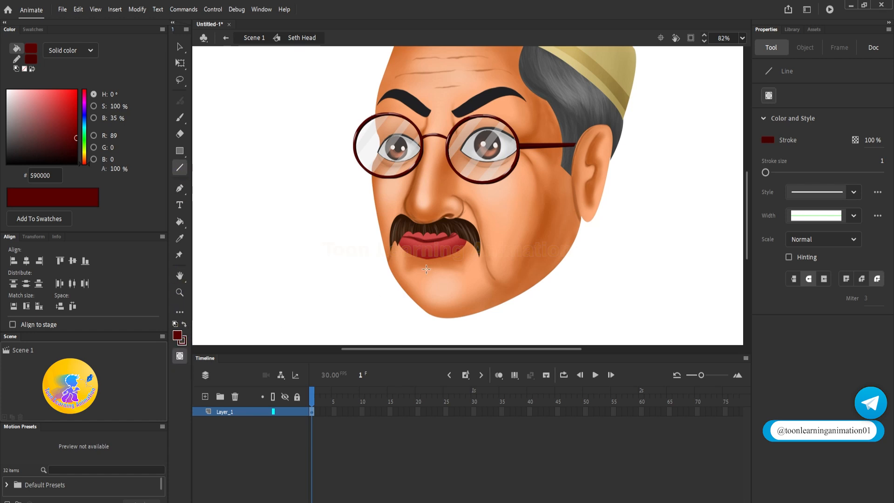
pyautogui.moveTo(373, 222); pyautogui.dragTo(592, 238)
pyautogui.press('v')
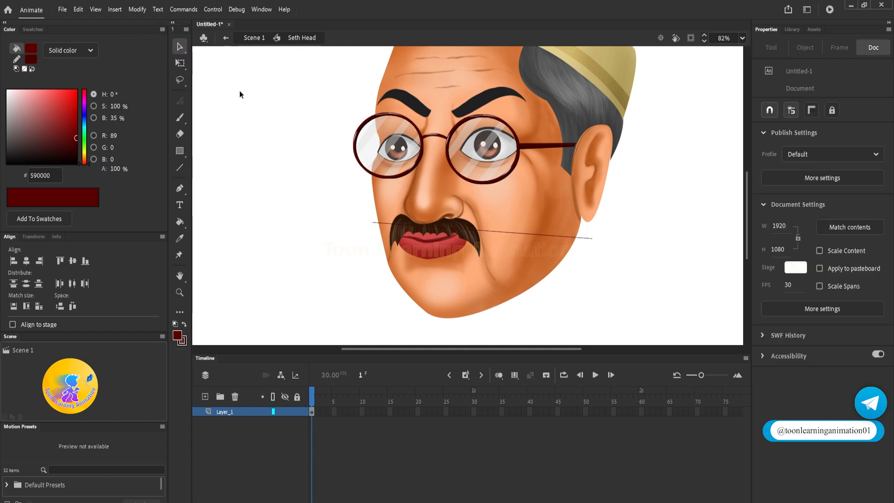
pyautogui.click(568, 236)
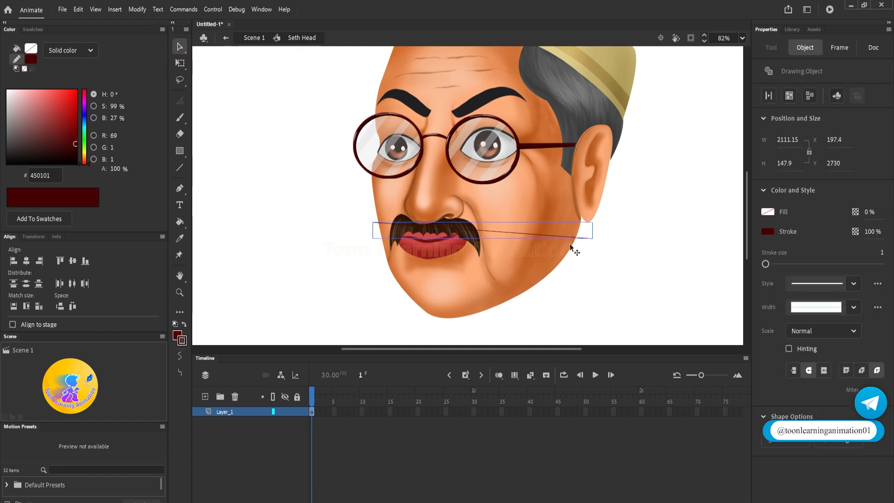
pyautogui.hotkey('ctrl', 'c')
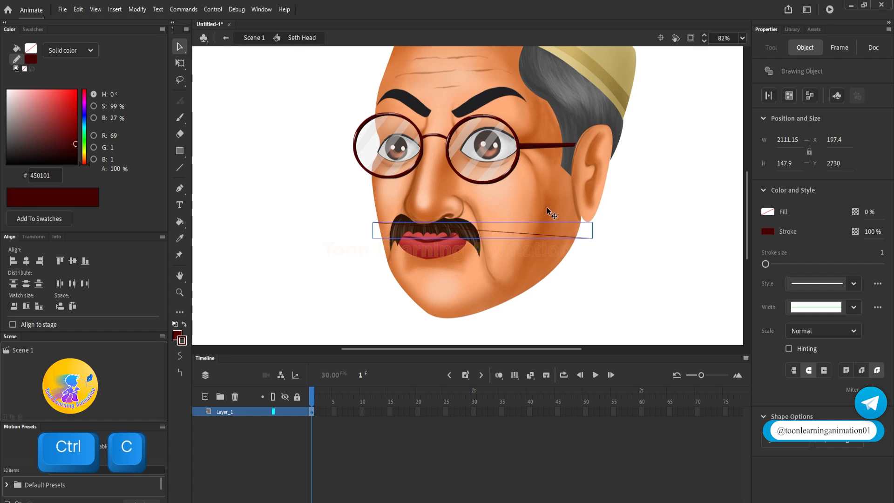
# Step: Group the base head bitmap on its own and send it to the back, behind the other face parts
pyautogui.click(551, 205)
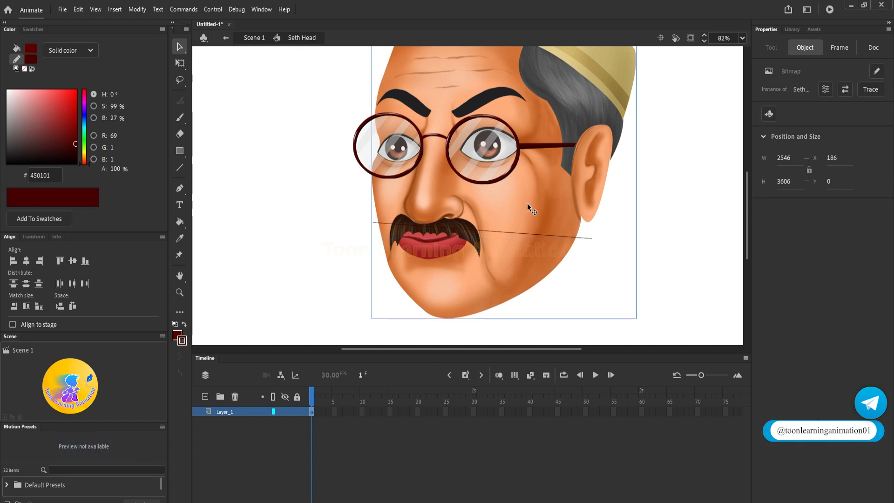
pyautogui.moveTo(527, 203); pyautogui.dragTo(577, 212)
pyautogui.hotkey('ctrl', 'z')
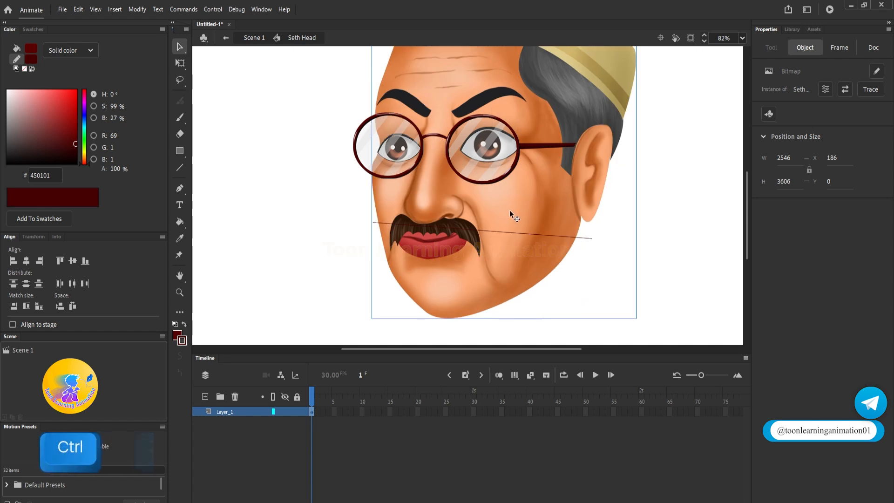
pyautogui.hotkey('ctrl', 'z')
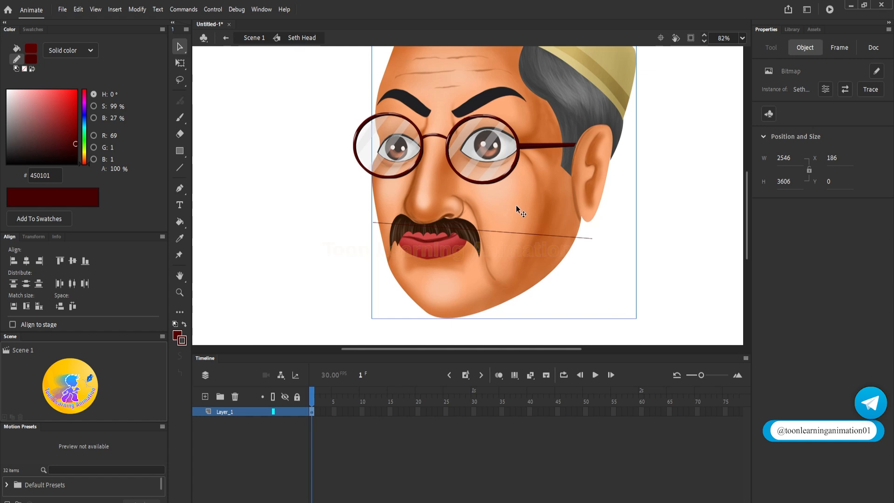
pyautogui.hotkey('ctrl', 'g')
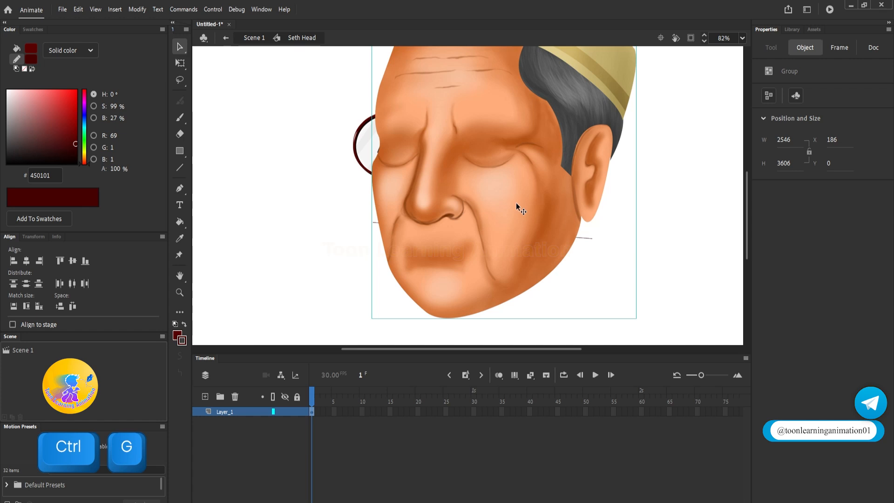
pyautogui.rightClick(517, 204)
pyautogui.moveTo(595, 379)
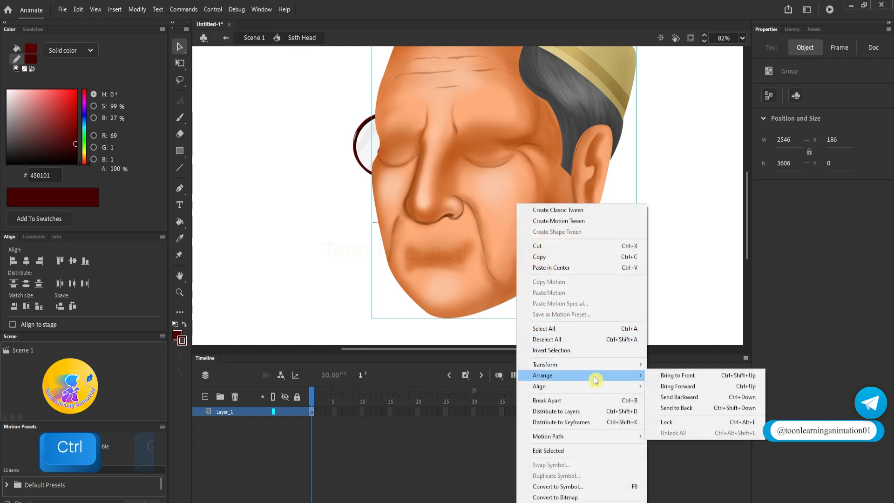
pyautogui.click(677, 408)
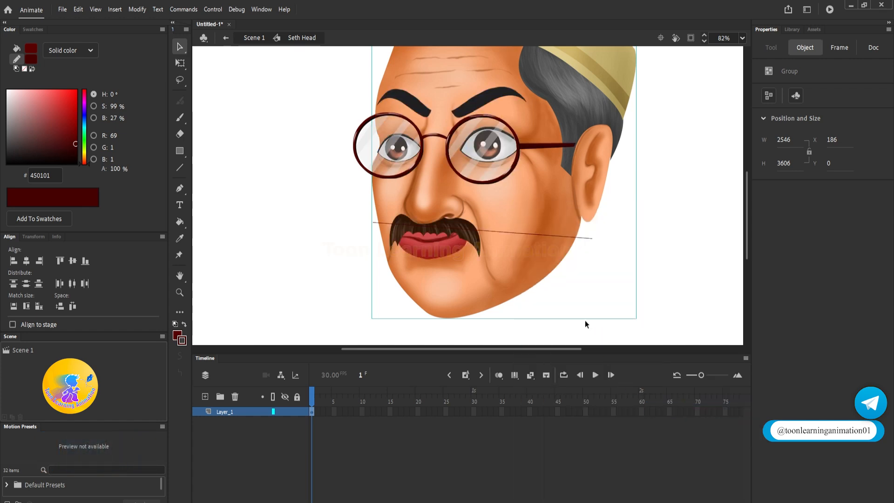
# Step: Open the base head group for editing and paste the copied slanted line in place over the face
pyautogui.doubleClick(529, 275)
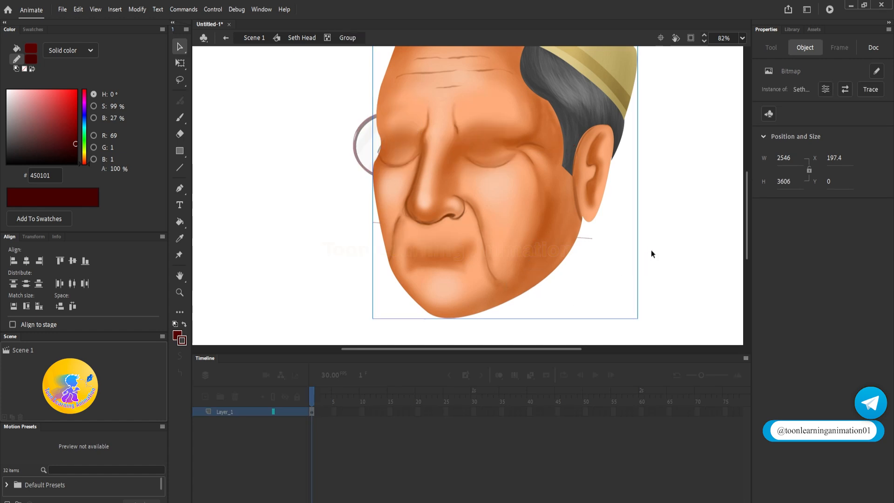
pyautogui.hotkey('ctrl', 'shift', 'v')
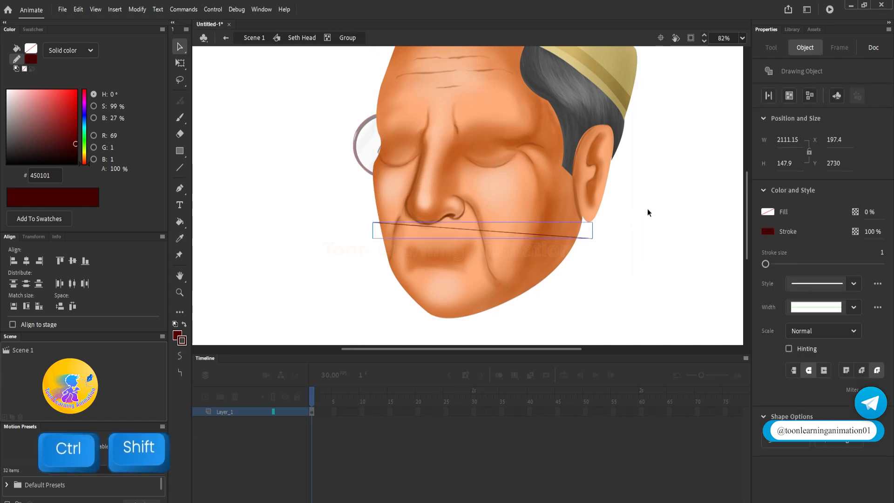
pyautogui.click(615, 228)
# Step: Try breaking the pasted line apart over the head bitmap, and undo it
pyautogui.click(589, 238)
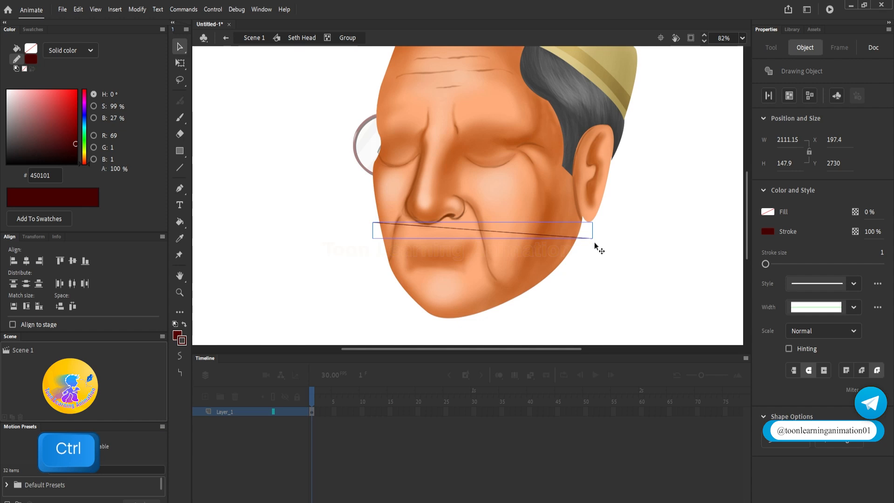
pyautogui.hotkey('ctrl', 'b')
pyautogui.click(642, 263)
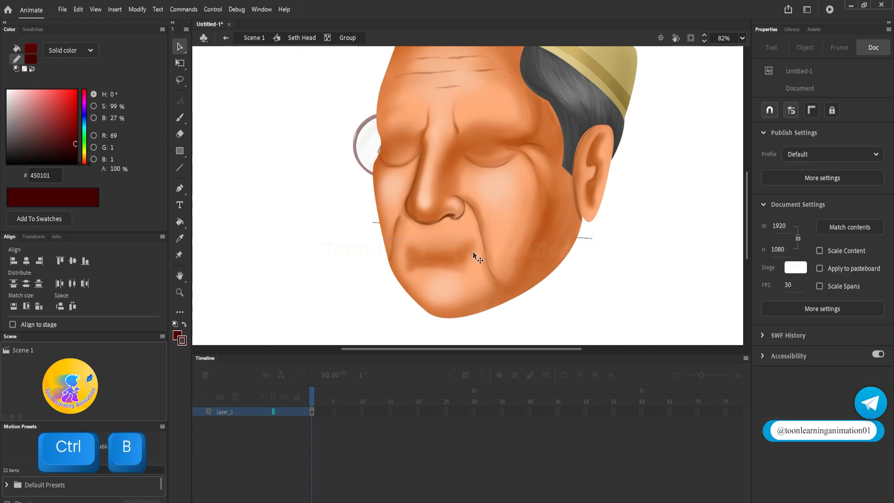
pyautogui.hotkey('ctrl', 'z')
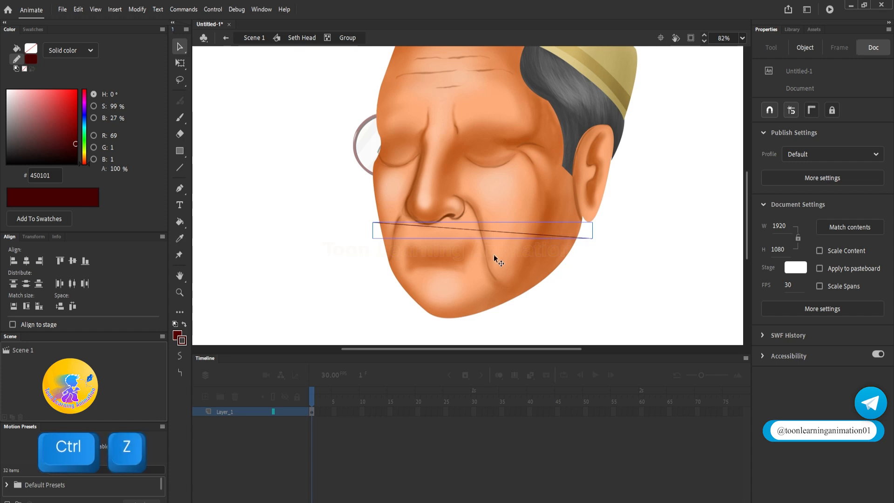
# Step: Break the base head bitmap apart into an editable shape inside the group
pyautogui.click(514, 251)
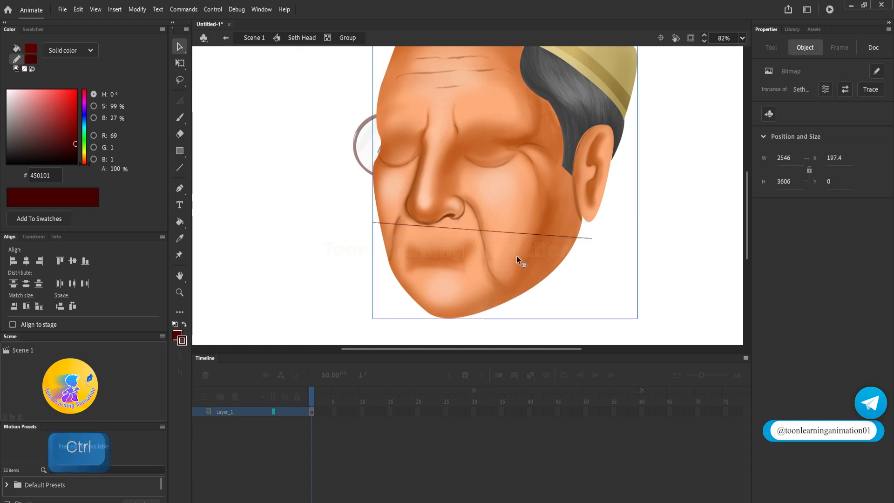
pyautogui.moveTo(516, 256)
pyautogui.mouseDown()
pyautogui.moveTo(558, 254)
pyautogui.moveTo(524, 262)
pyautogui.mouseUp()
pyautogui.hotkey('ctrl', 'z')
pyautogui.hotkey('ctrl', 'b')
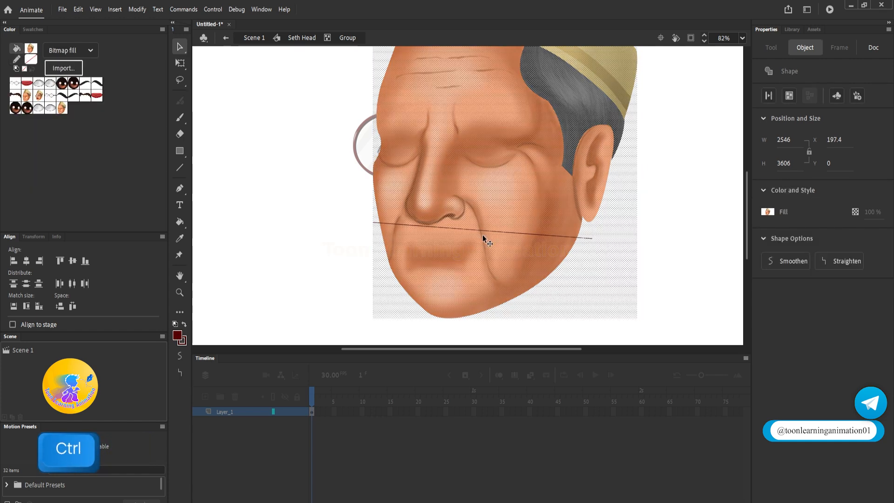
pyautogui.click(651, 235)
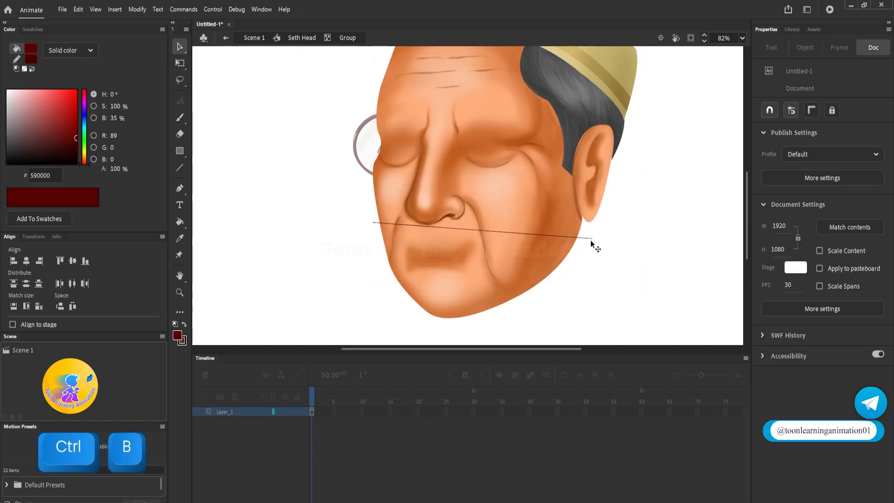
pyautogui.click(592, 279)
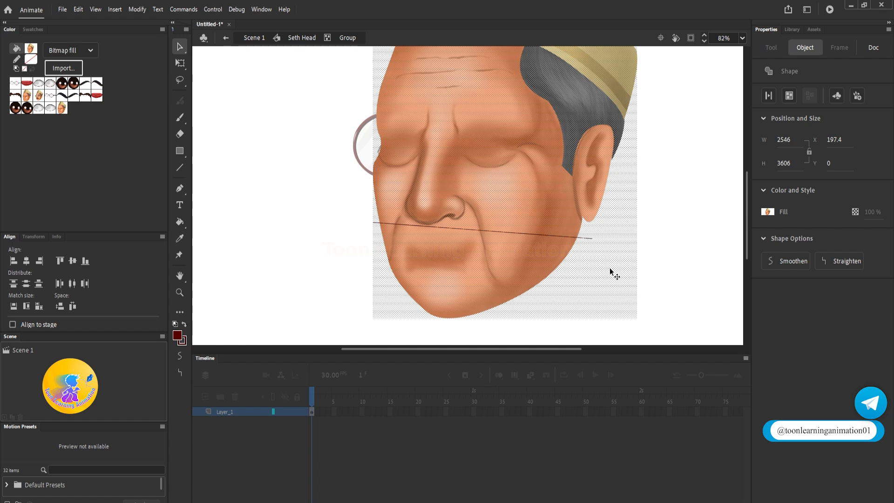
pyautogui.click(683, 264)
pyautogui.click(481, 268)
pyautogui.click(317, 151)
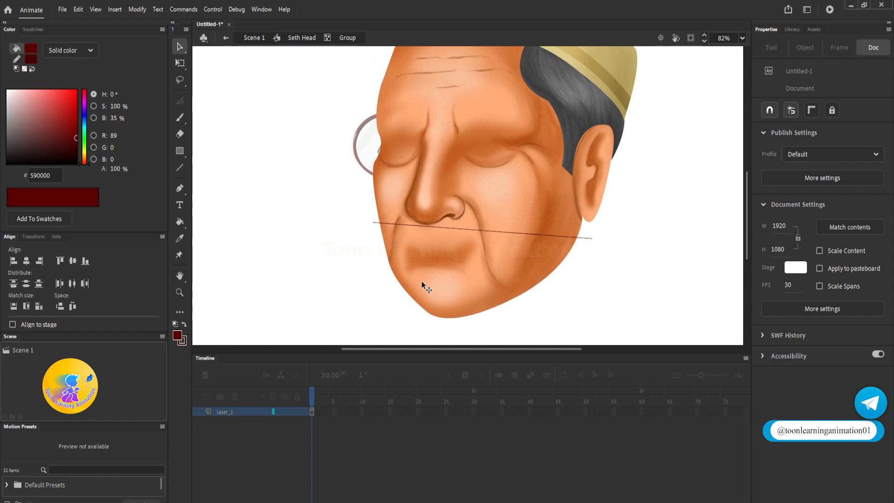
pyautogui.click(463, 252)
pyautogui.click(344, 253)
# Step: Use the Magic Wand to delete the empty background areas on both sides of the jaw
pyautogui.moveTo(180, 80); pyautogui.dragTo(224, 118)
pyautogui.click(222, 114)
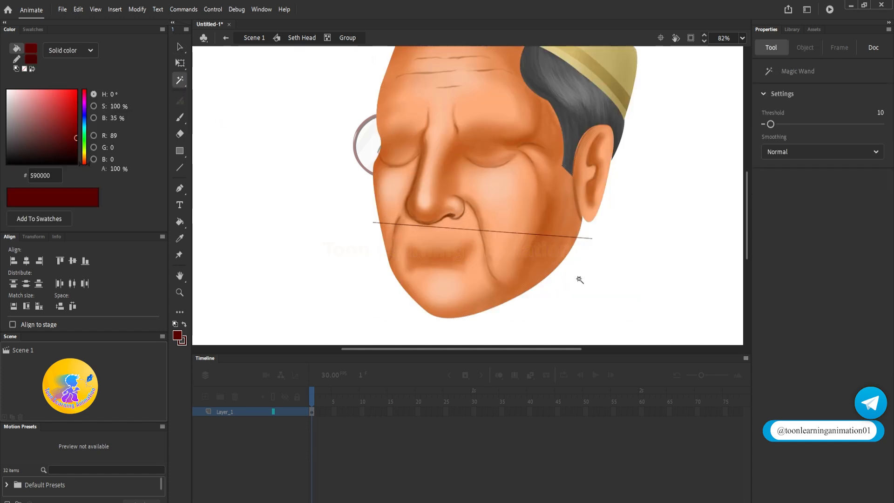
pyautogui.click(580, 279)
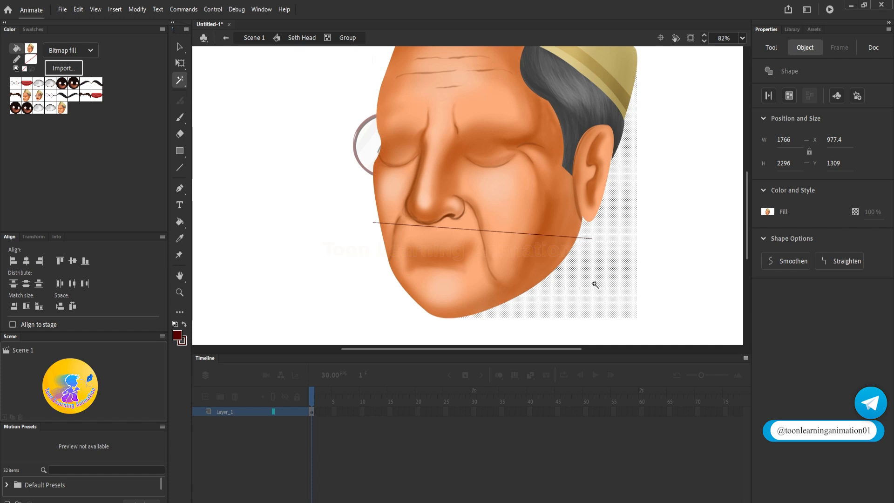
pyautogui.press('Delete')
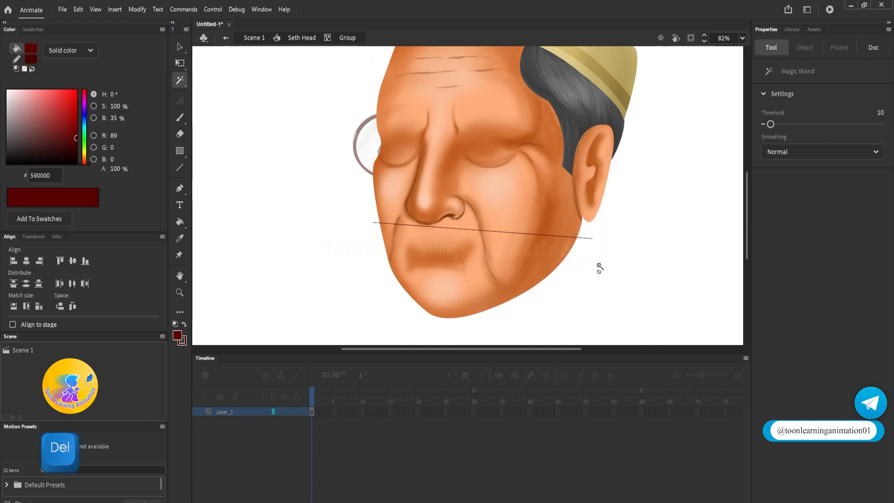
pyautogui.click(376, 275)
pyautogui.press('Delete')
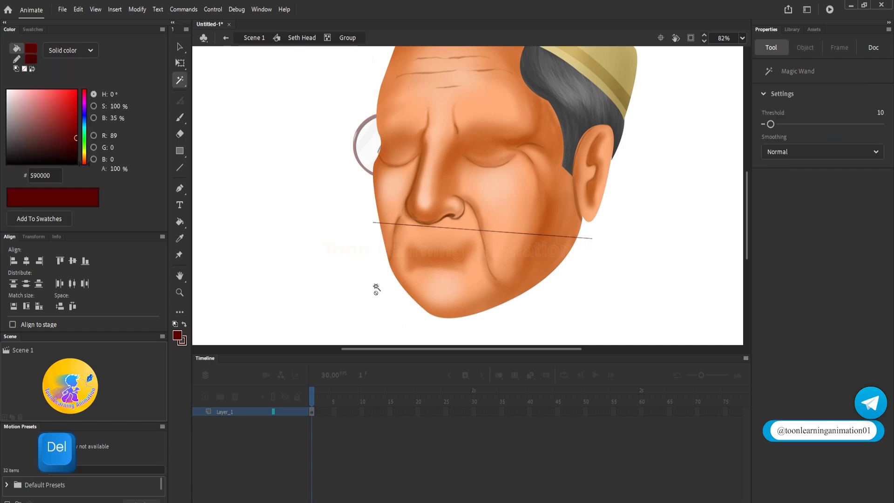
# Step: Delete the empty background areas on both sides of the cap with the Magic Wand
pyautogui.scroll(3, 377, 289)
pyautogui.click(393, 113)
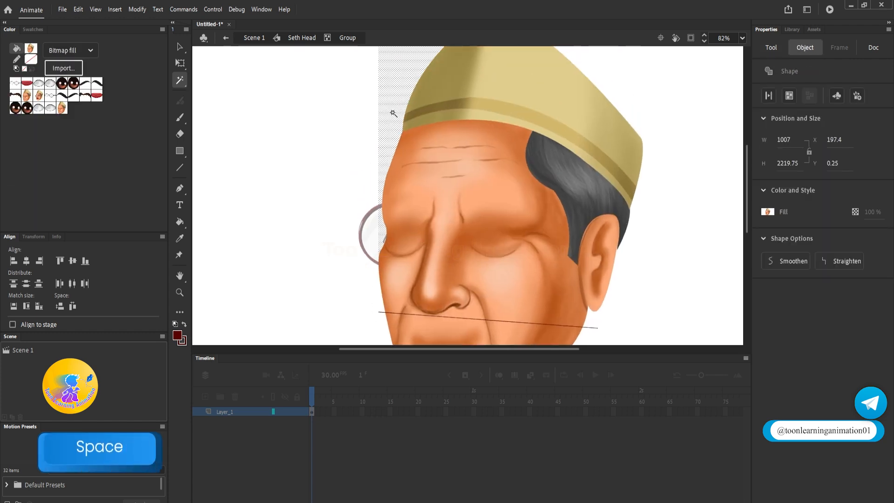
pyautogui.press('Delete')
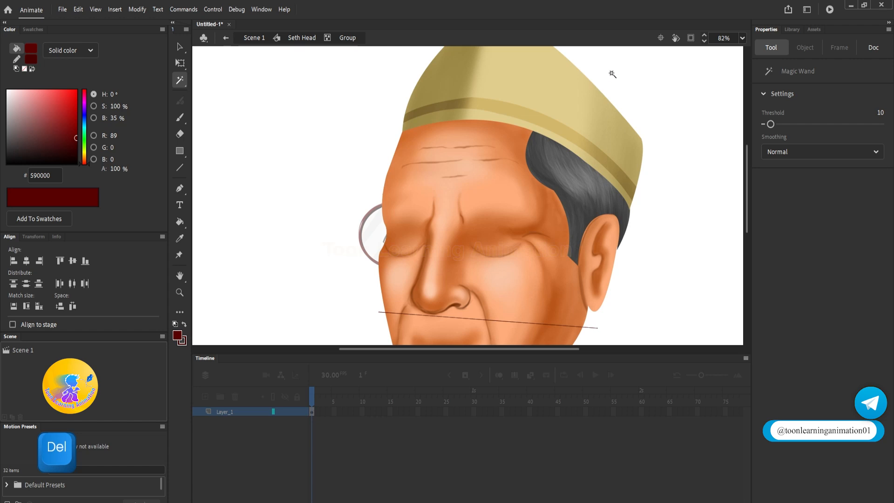
pyautogui.click(635, 91)
pyautogui.press('Delete')
pyautogui.scroll(-2, 578, 146)
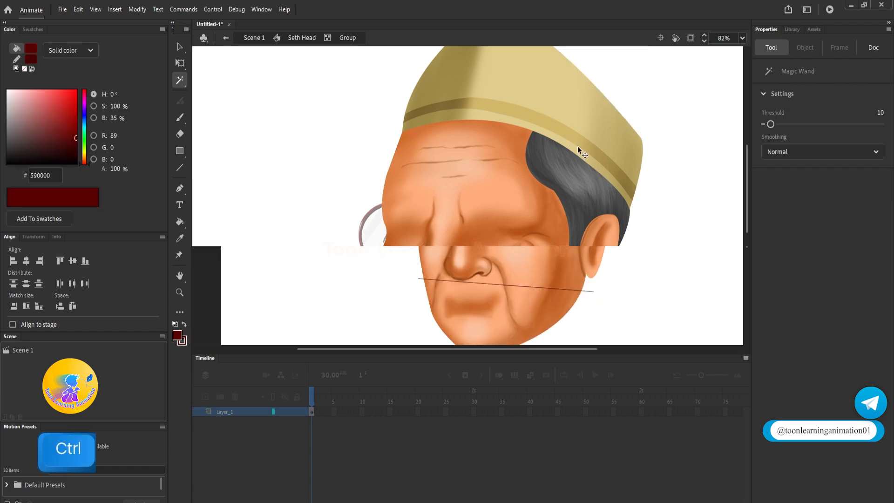
# Step: Select and delete the thin leftover background strips along the upper edge of the head shape, around the cap
pyautogui.click(180, 46)
pyautogui.scroll(-1, 399, 112)
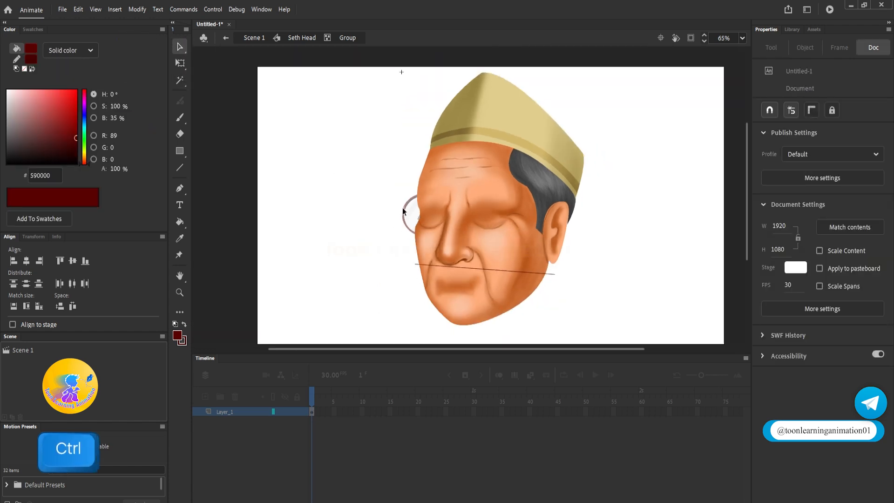
pyautogui.moveTo(401, 82); pyautogui.dragTo(385, 104)
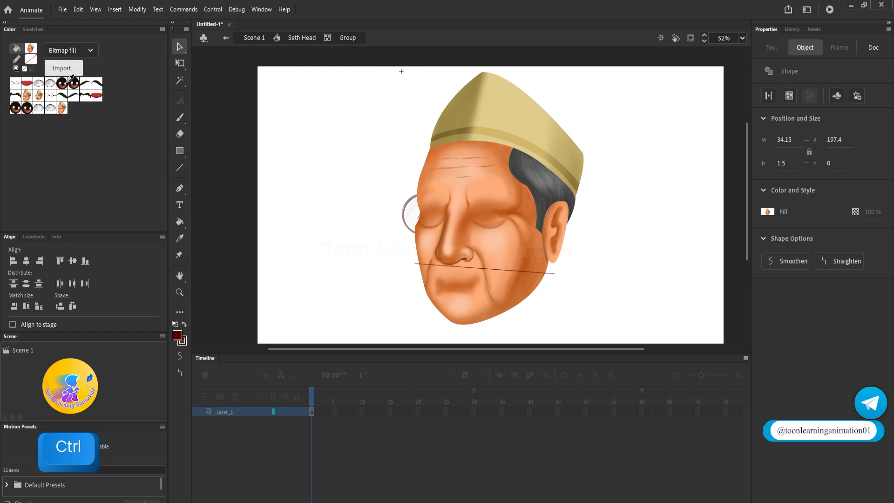
pyautogui.press('Delete')
pyautogui.moveTo(422, 79); pyautogui.dragTo(404, 139)
pyautogui.moveTo(336, 90); pyautogui.dragTo(445, 132)
pyautogui.press('Delete')
pyautogui.hotkey('ctrl', 'z')
pyautogui.moveTo(628, 113); pyautogui.dragTo(513, 146)
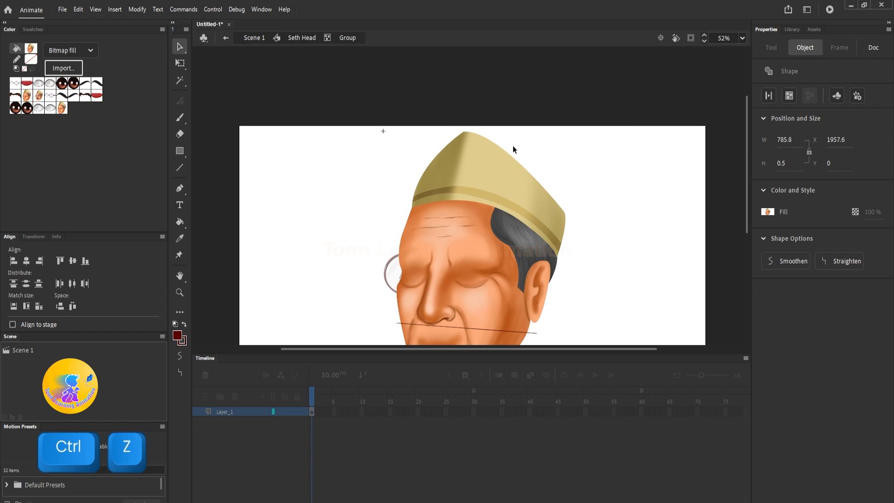
pyautogui.press('Delete')
pyautogui.moveTo(639, 123); pyautogui.dragTo(563, 188)
# Step: Remove the leftover background slivers along the lower edge of the head shape, below the chin
pyautogui.moveTo(635, 239); pyautogui.dragTo(549, 207)
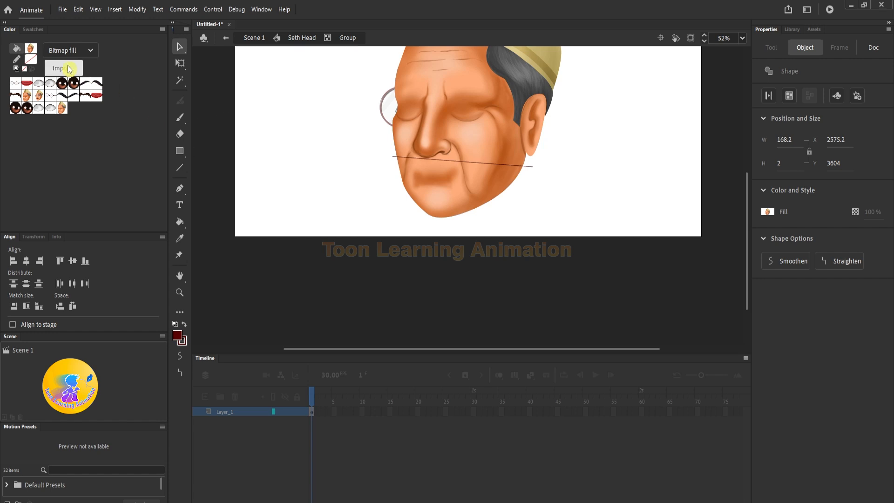
pyautogui.press('Delete')
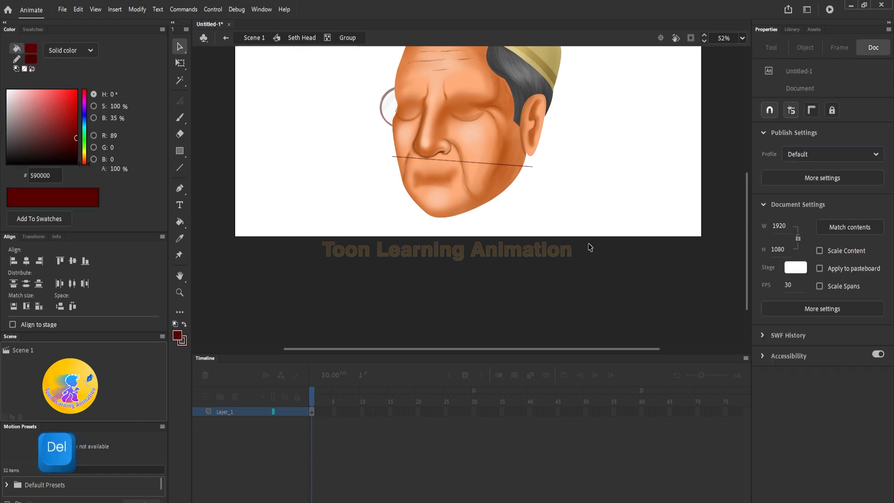
pyautogui.moveTo(614, 281); pyautogui.dragTo(476, 217)
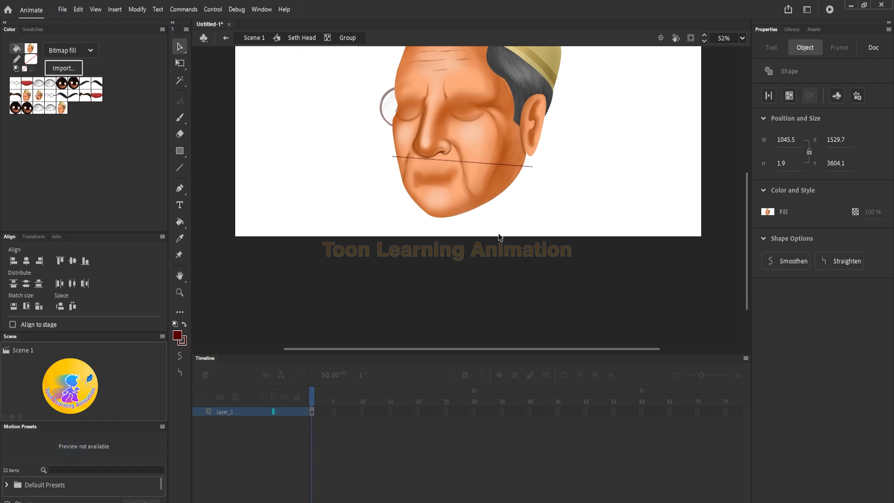
pyautogui.press('Delete')
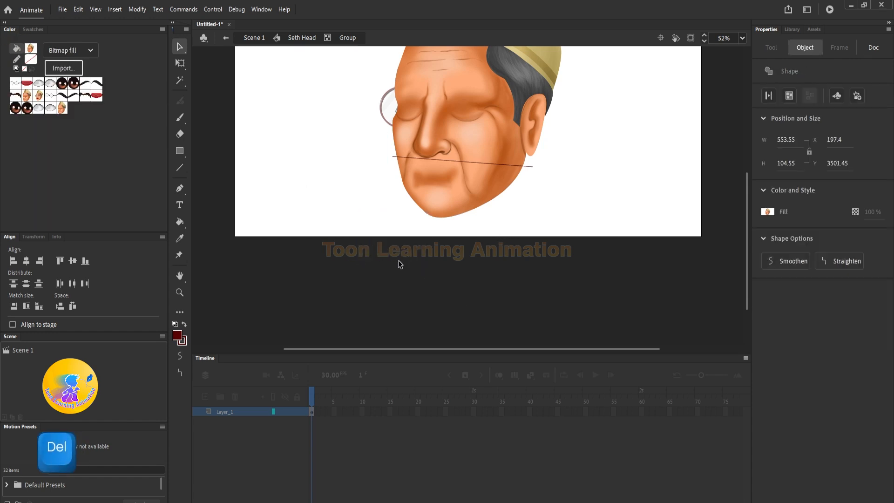
pyautogui.hotkey('ctrl', 'z')
pyautogui.click(397, 216)
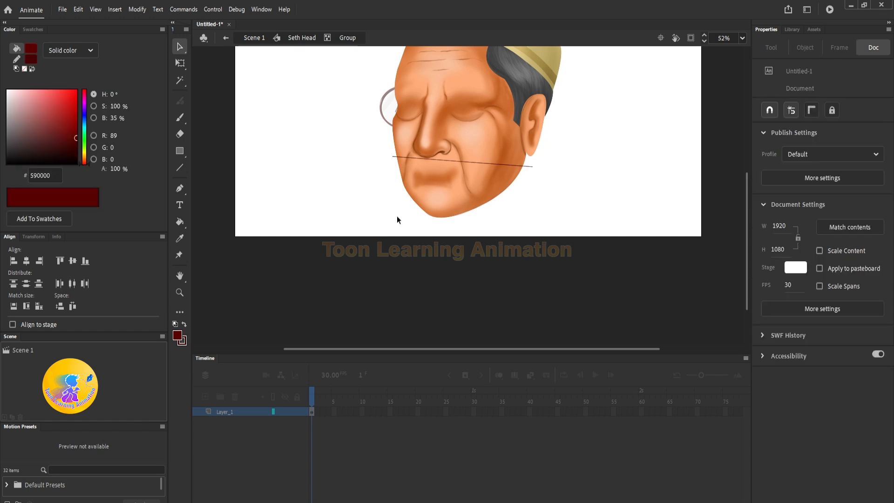
pyautogui.moveTo(410, 157); pyautogui.dragTo(399, 203)
# Step: Break the slanted line apart so it divides the head shape just below the nose
pyautogui.scroll(1, 437, 224)
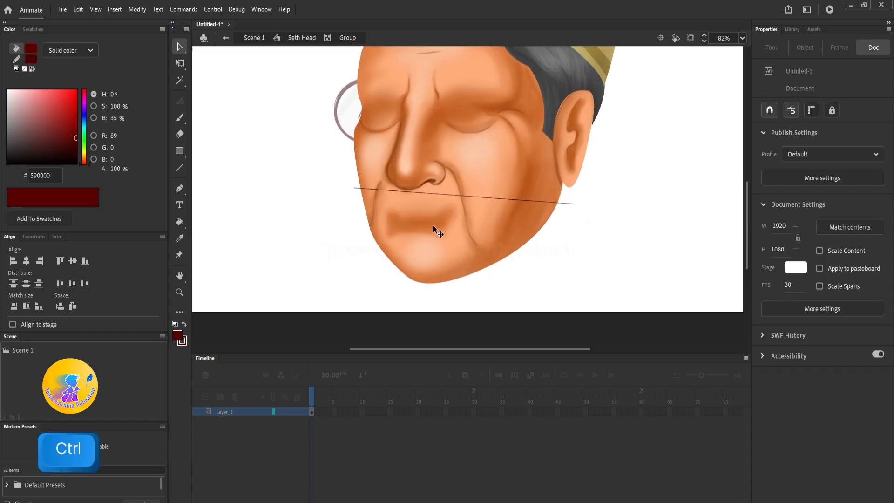
pyautogui.scroll(-1, 434, 225)
pyautogui.scroll(2, 458, 217)
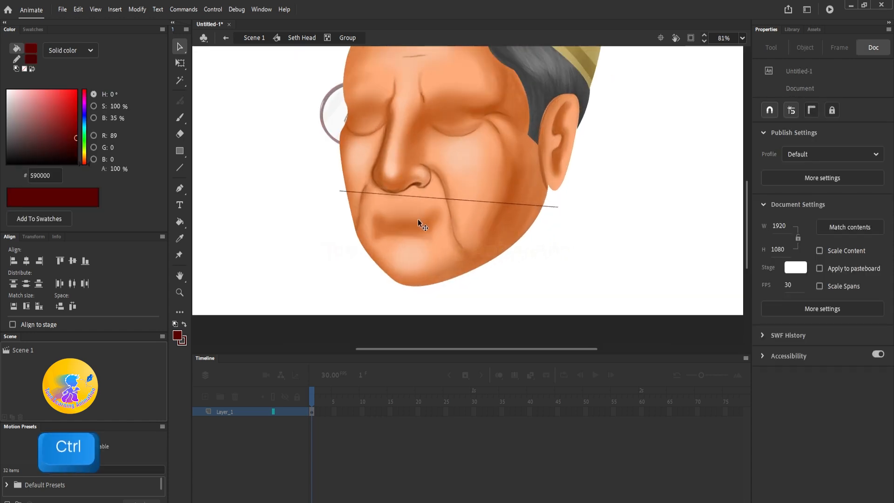
pyautogui.click(418, 223)
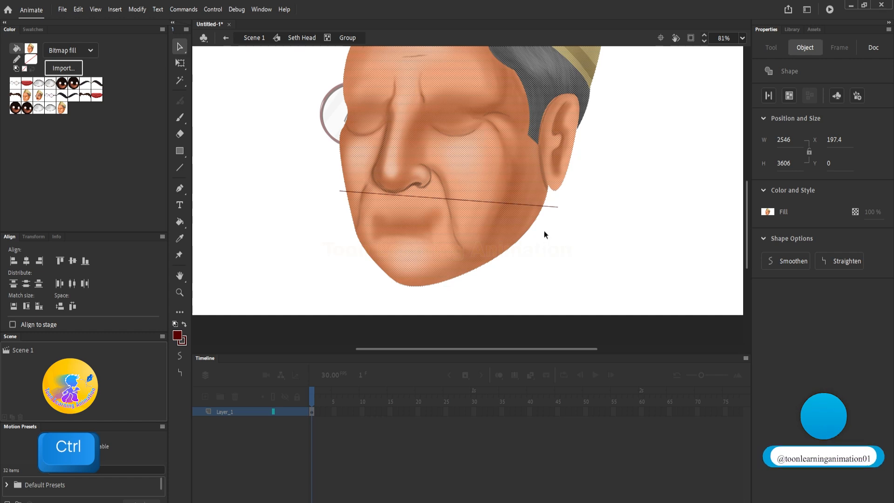
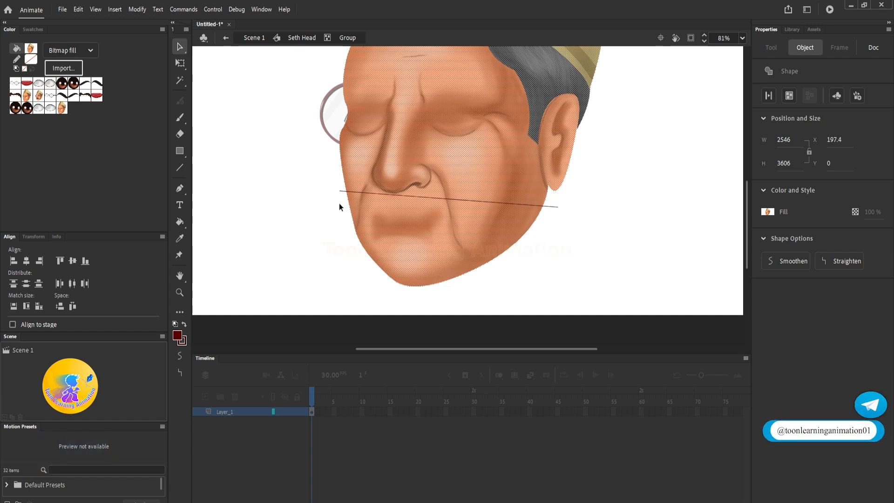
pyautogui.click(559, 268)
pyautogui.click(551, 208)
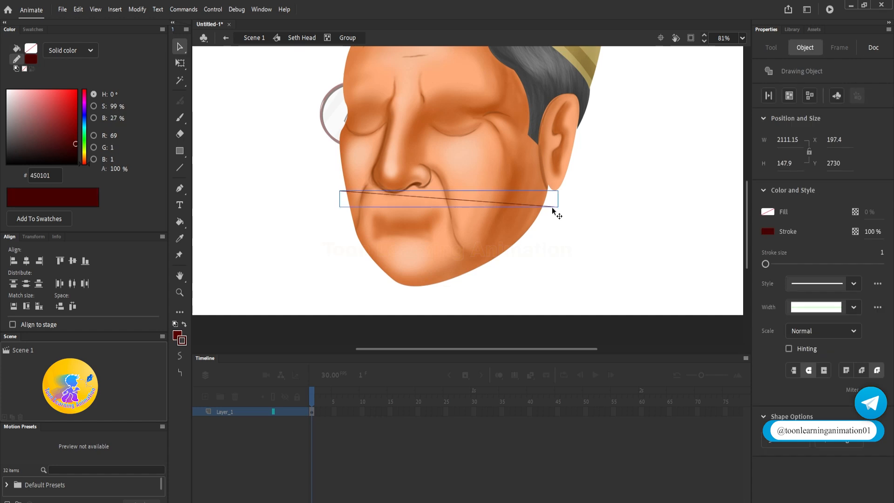
pyautogui.press('ctrl')
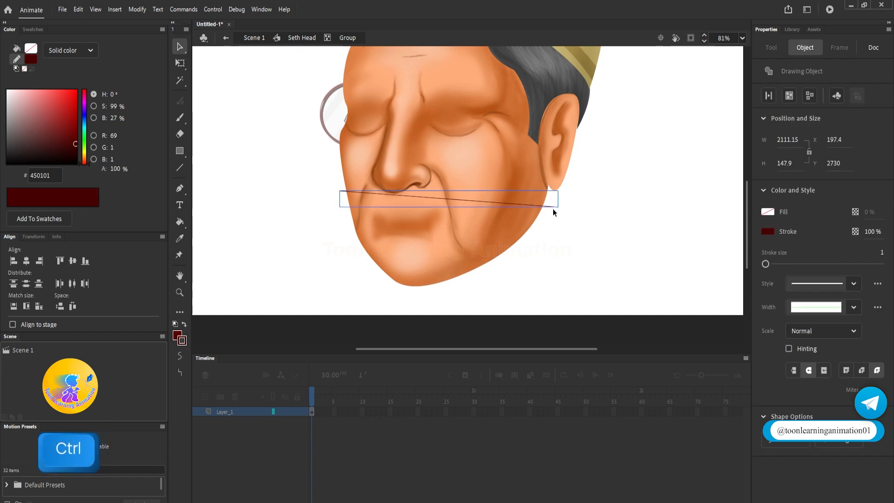
pyautogui.hotkey('ctrl', 'b')
pyautogui.click(536, 235)
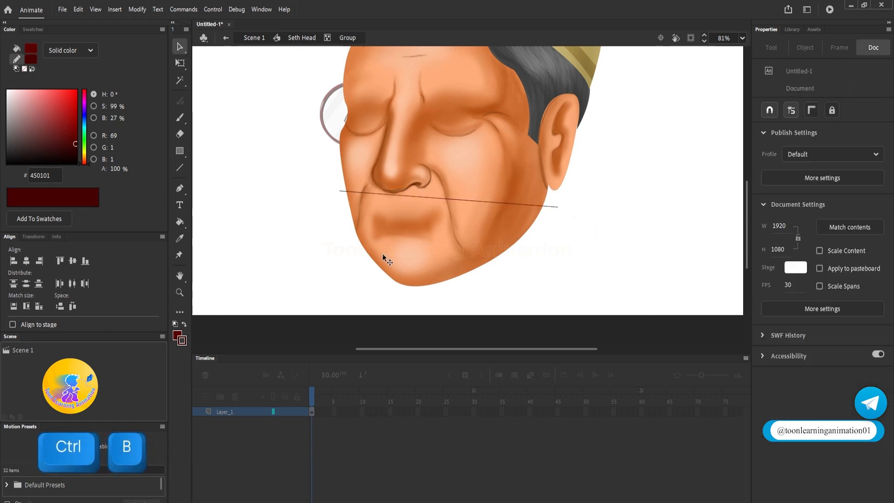
# Step: Cut the jaw piece below the slanted line out of the head, and delete the line
pyautogui.click(426, 240)
pyautogui.moveTo(425, 239); pyautogui.dragTo(436, 270)
pyautogui.hotkey('ctrl', 'z')
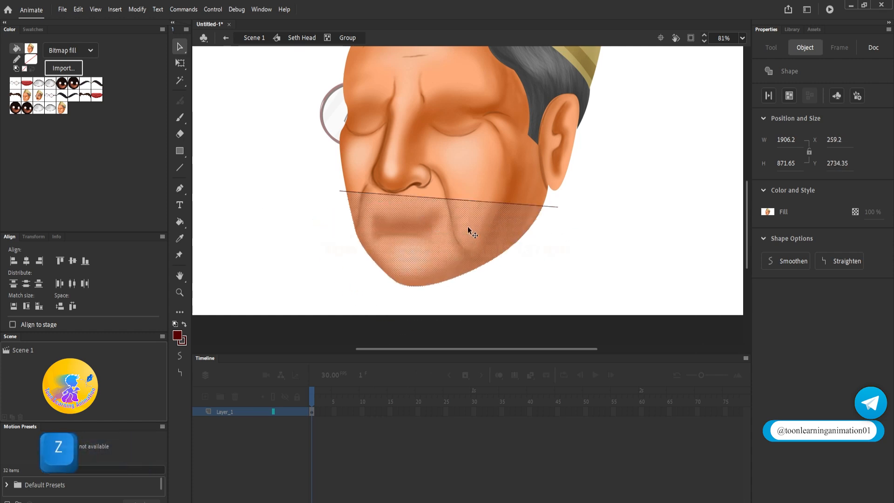
pyautogui.hotkey('ctrl', 'x')
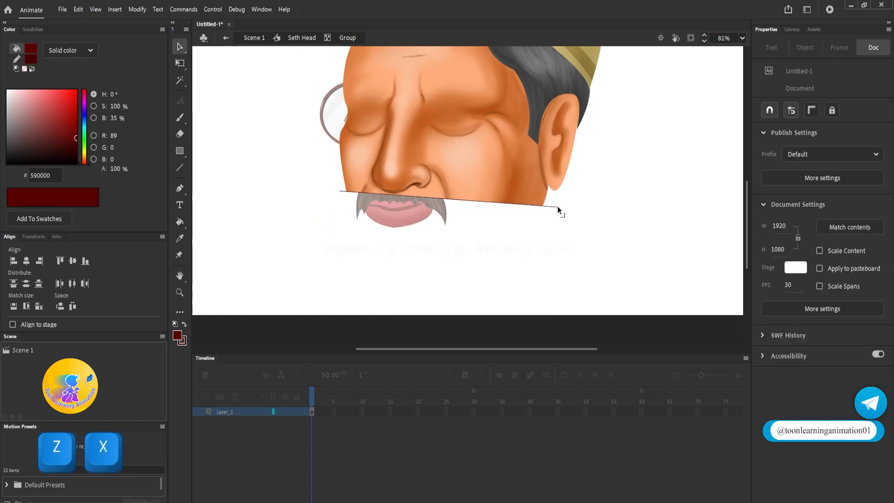
pyautogui.click(558, 206)
pyautogui.press('Delete')
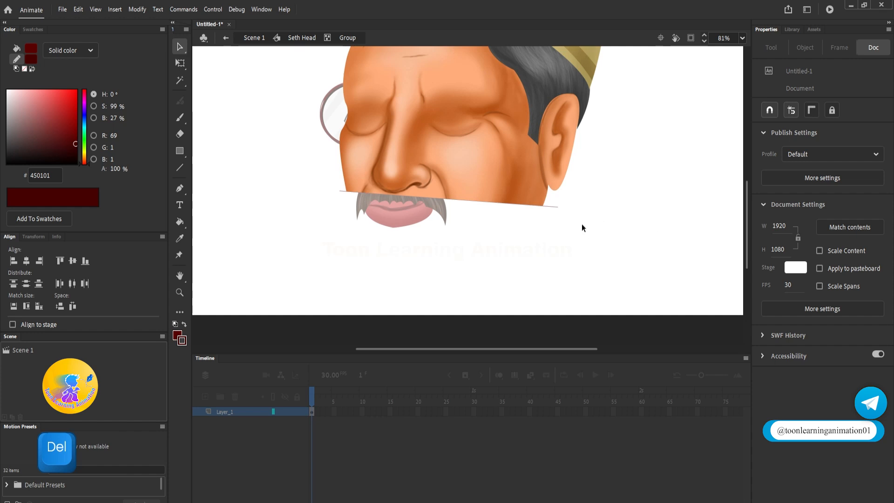
# Step: Delete the leftover slanted line below the nose and paste the jaw piece back in its original place as a group
pyautogui.doubleClick(652, 227)
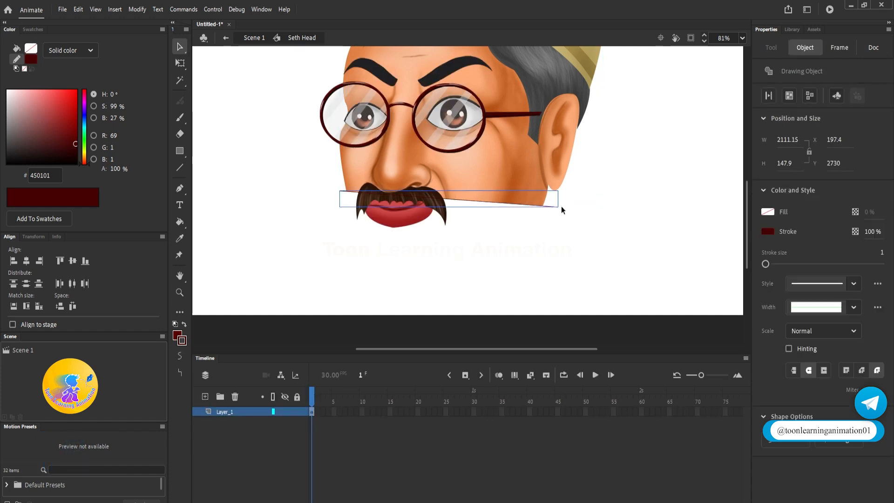
pyautogui.click(583, 214)
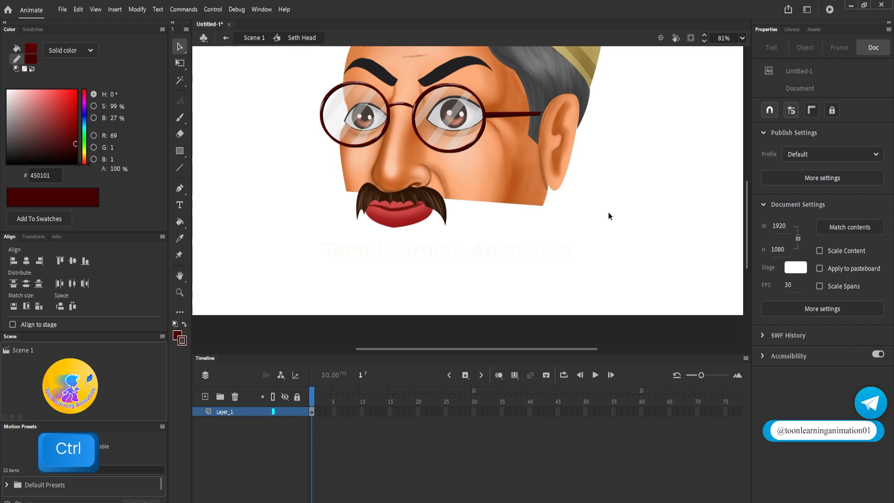
pyautogui.hotkey('ctrl', 'shift', 'v')
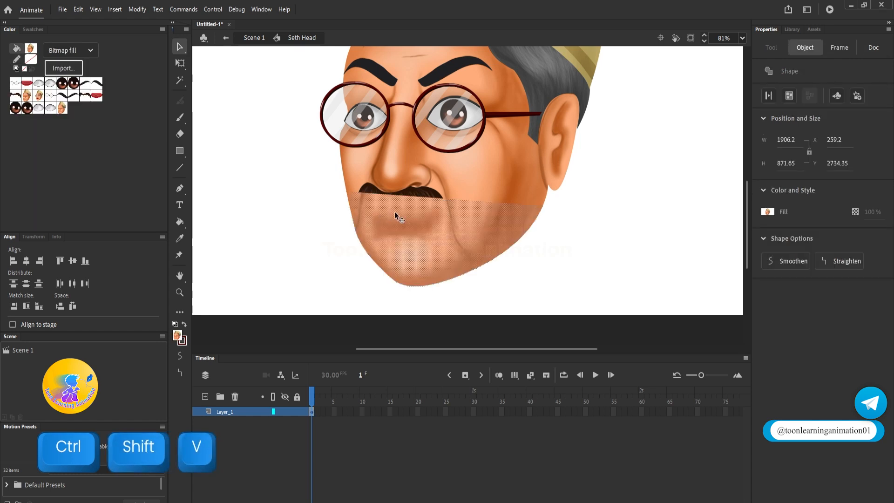
pyautogui.hotkey('ctrl', 'g')
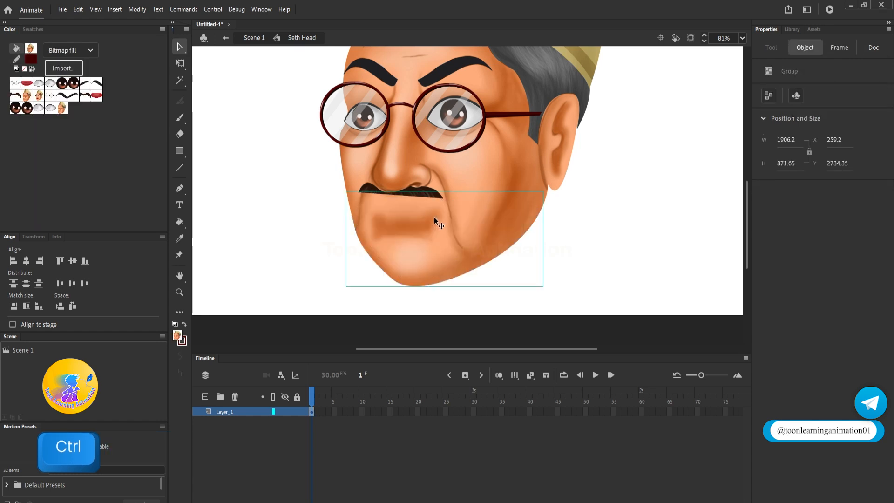
# Step: Send the grouped jaw piece to the back of the stacking order, behind the lips and moustache
pyautogui.rightClick(432, 217)
pyautogui.moveTo(477, 382)
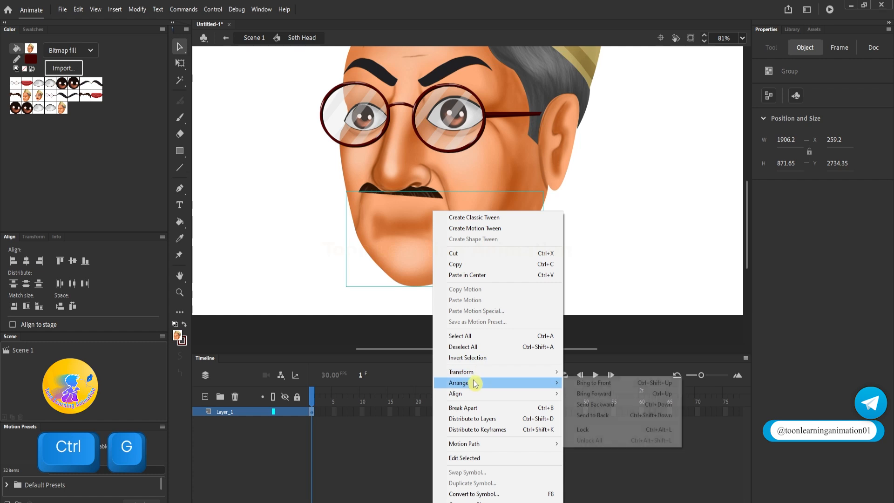
pyautogui.click(597, 415)
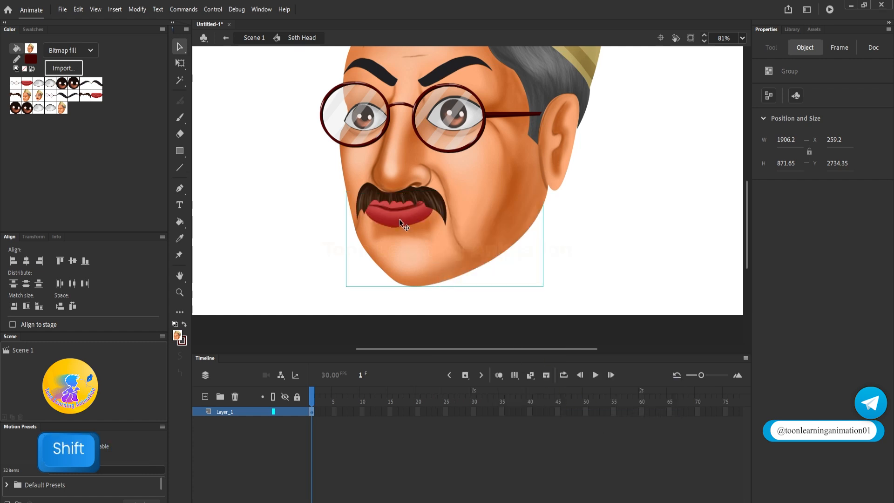
# Step: Convert the jaw group, moustache and lips together into a Graphic symbol named Seth Lips, undoing any test moves of these parts
pyautogui.keyDown('shift'); pyautogui.click(444, 204); pyautogui.keyUp('shift')
pyautogui.moveTo(435, 196); pyautogui.dragTo(441, 235)
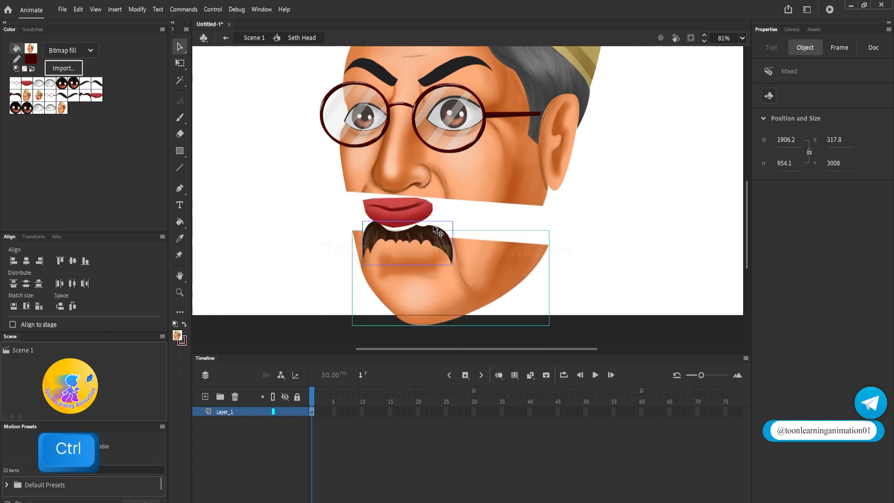
pyautogui.hotkey('ctrl', 'z')
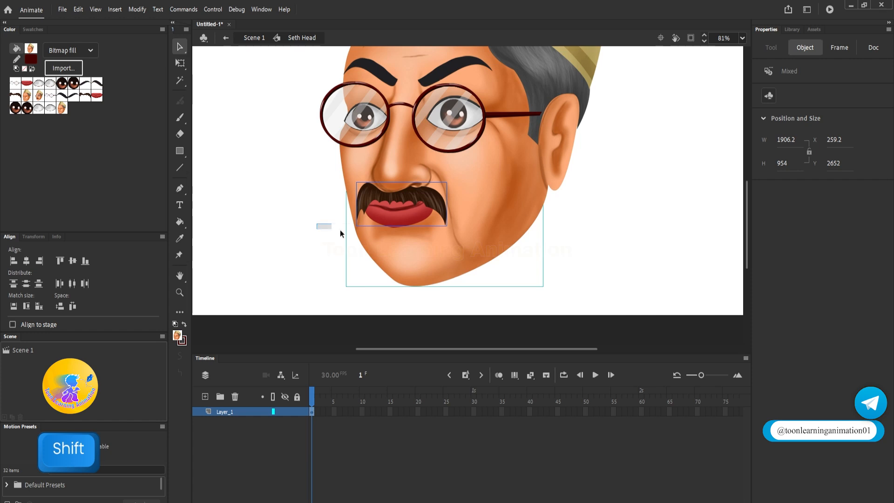
pyautogui.moveTo(404, 233); pyautogui.dragTo(437, 278)
pyautogui.hotkey('ctrl', 'z')
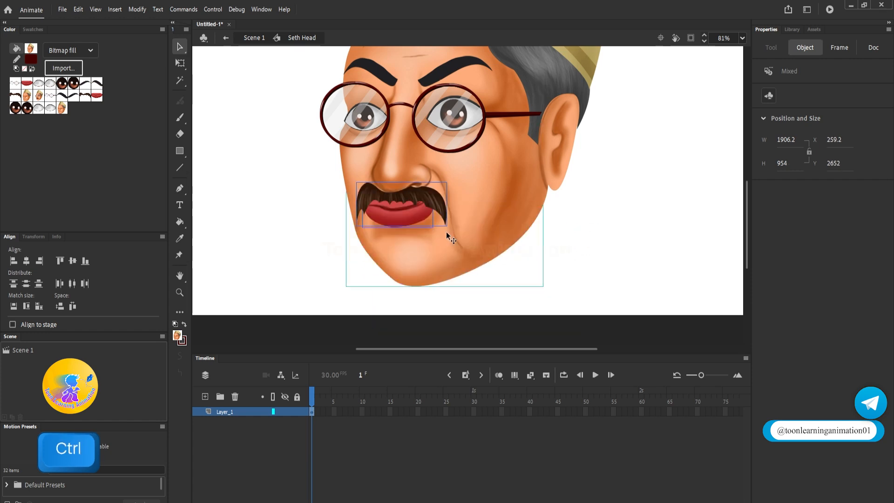
pyautogui.hotkey('ctrl', 'z')
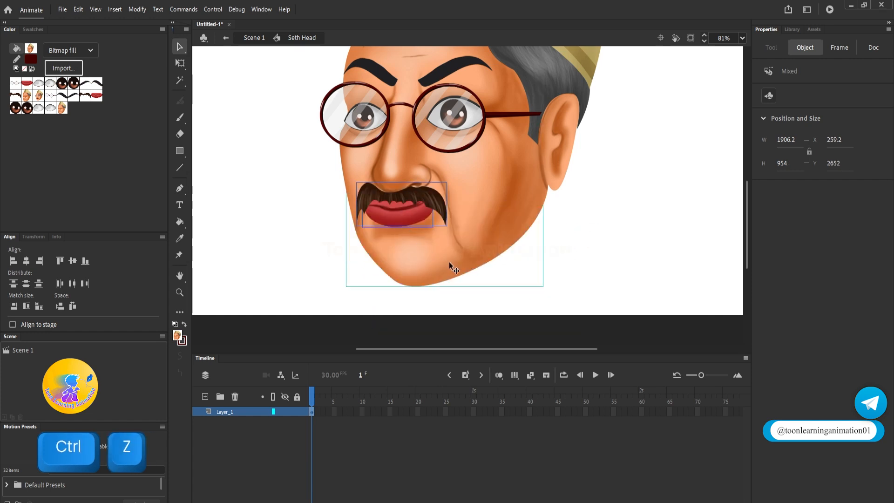
pyautogui.press('F8')
pyautogui.write('Se')
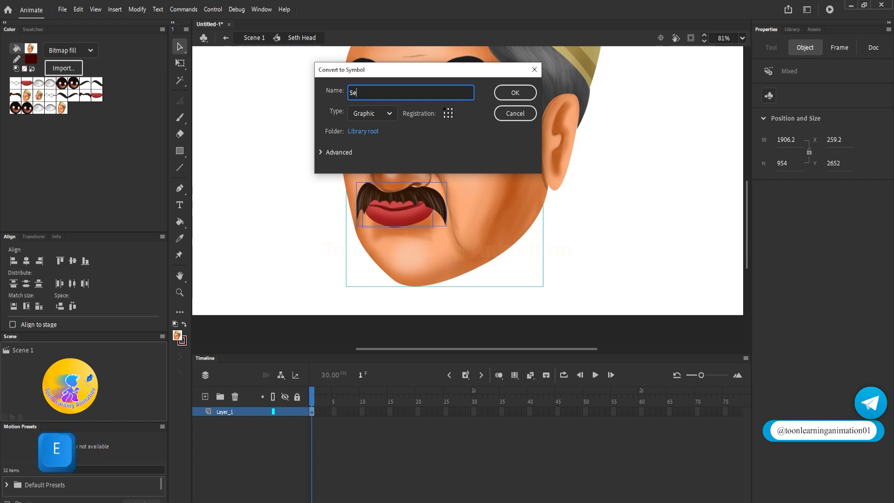
pyautogui.write('th Lips')
pyautogui.press('Return')
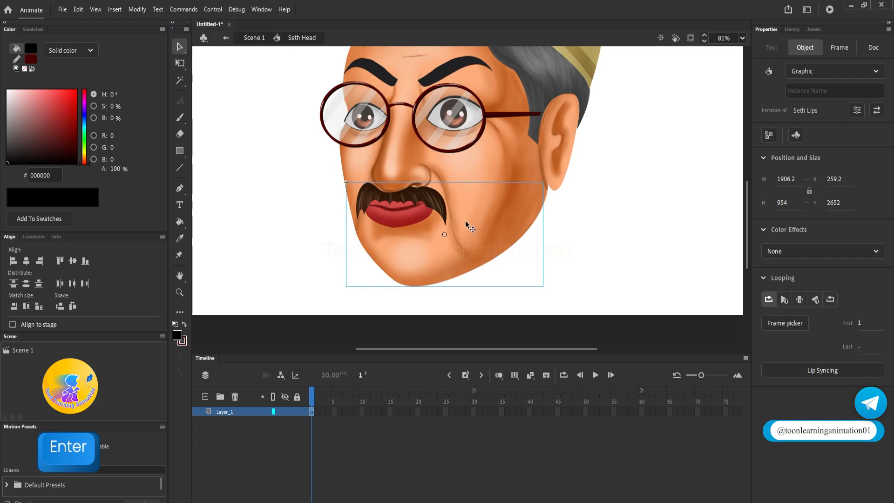
pyautogui.moveTo(444, 233); pyautogui.dragTo(436, 251)
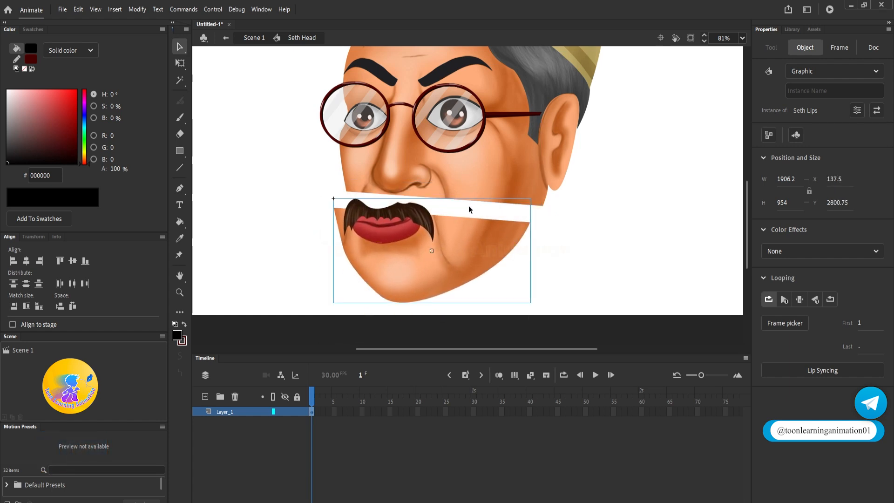
pyautogui.hotkey('ctrl', 'z')
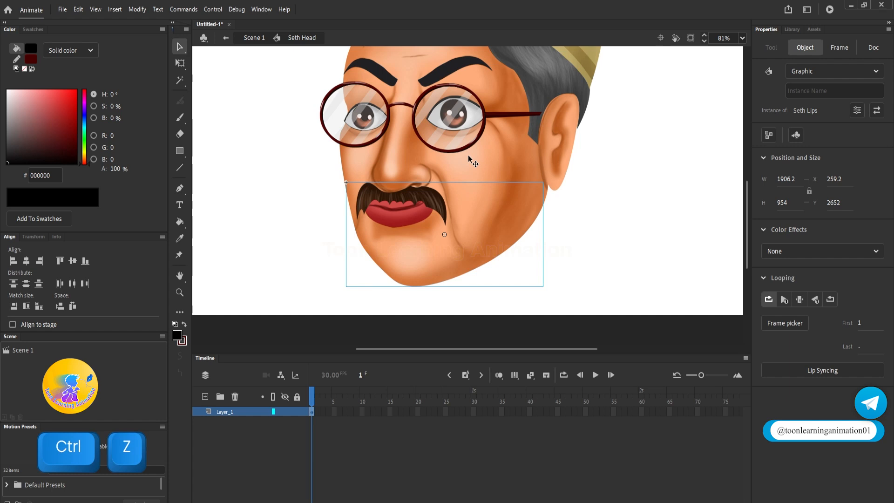
# Step: Inside the head group, extend the straight lower cut edge down behind the mouth and bend it into a smooth curve above the chin
pyautogui.click(504, 159)
pyautogui.doubleClick(470, 180)
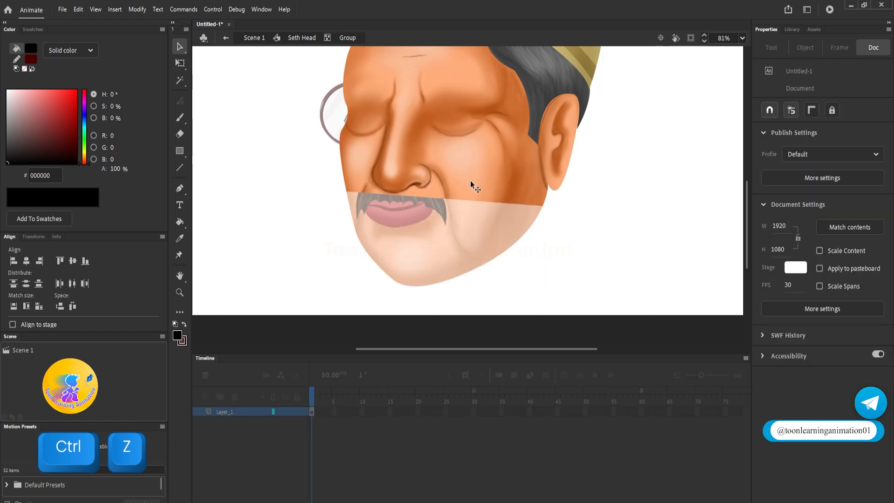
pyautogui.scroll(2, 427, 211)
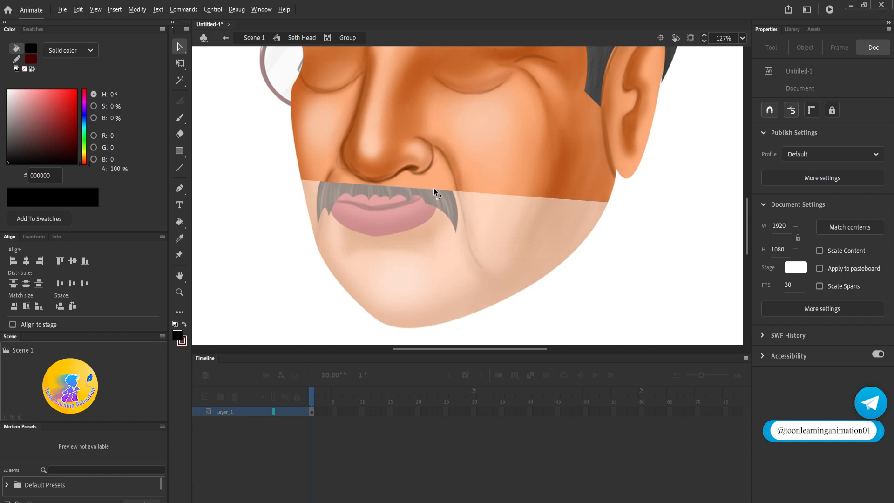
pyautogui.moveTo(440, 189); pyautogui.dragTo(411, 273)
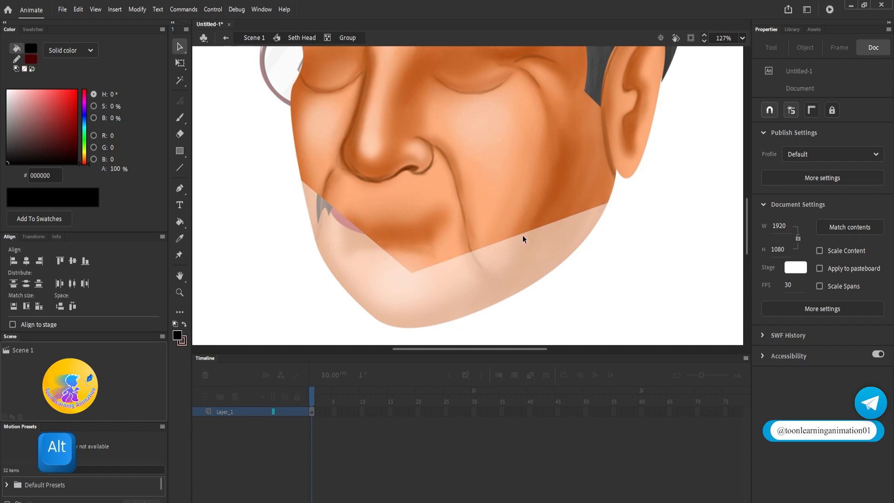
pyautogui.moveTo(523, 233); pyautogui.dragTo(541, 249)
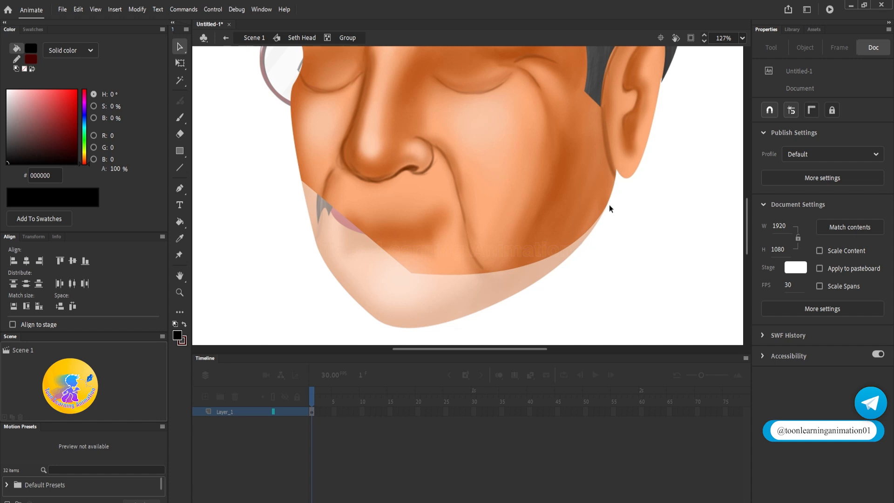
pyautogui.moveTo(551, 256); pyautogui.dragTo(554, 258)
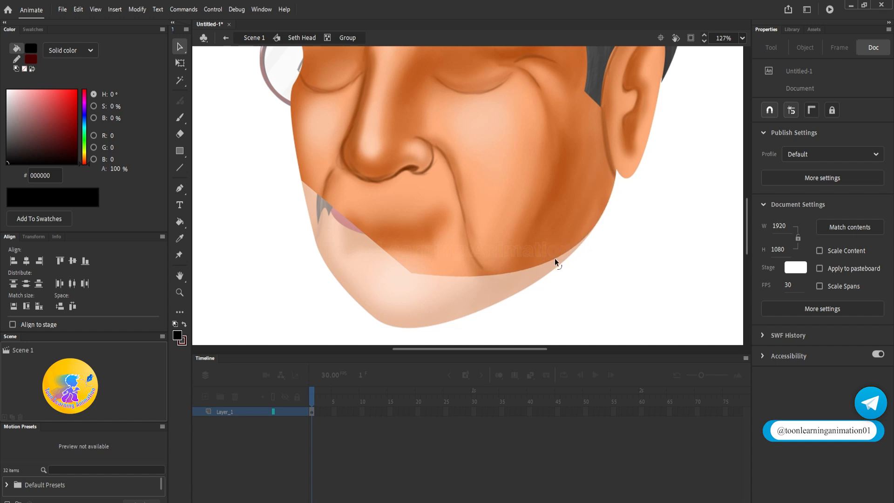
pyautogui.moveTo(390, 253); pyautogui.dragTo(359, 266)
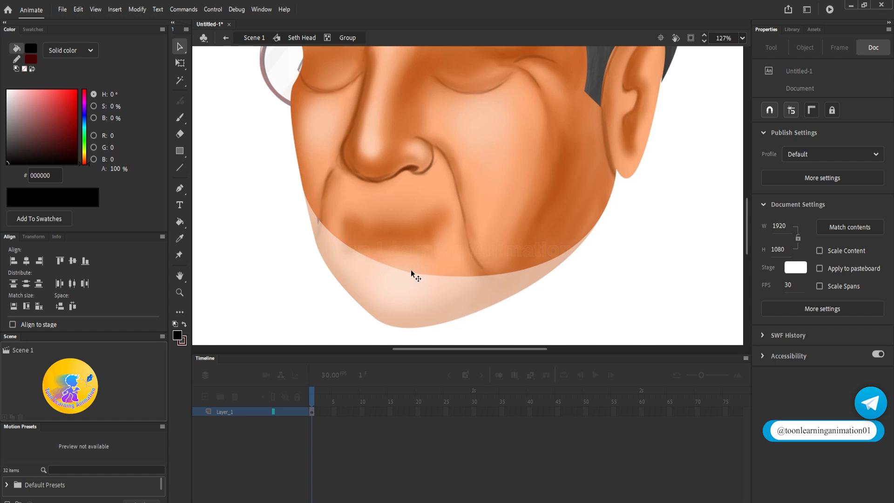
pyautogui.doubleClick(694, 231)
# Step: Try stretching the jaw group downward inside Seth Lips with Free Transform, and check how its edge meets the cheek
pyautogui.scroll(-5, 493, 201)
pyautogui.doubleClick(487, 197)
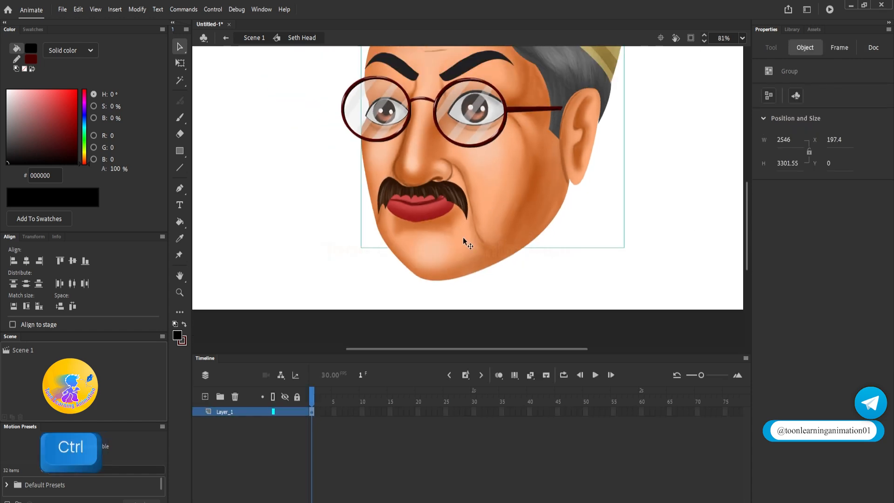
pyautogui.hotkey('ctrl', 'a')
pyautogui.click(566, 273)
pyautogui.click(424, 267)
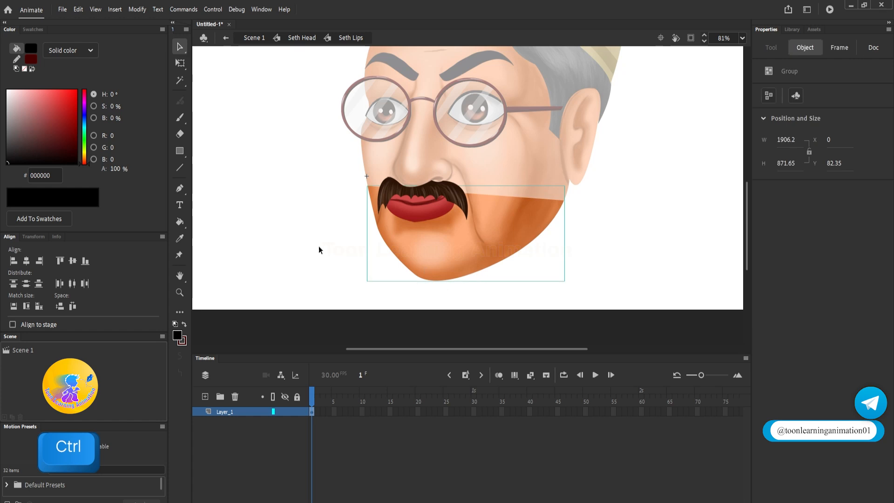
pyautogui.click(178, 66)
pyautogui.moveTo(466, 281); pyautogui.dragTo(466, 306)
pyautogui.click(644, 252)
pyautogui.scroll(3, 545, 200)
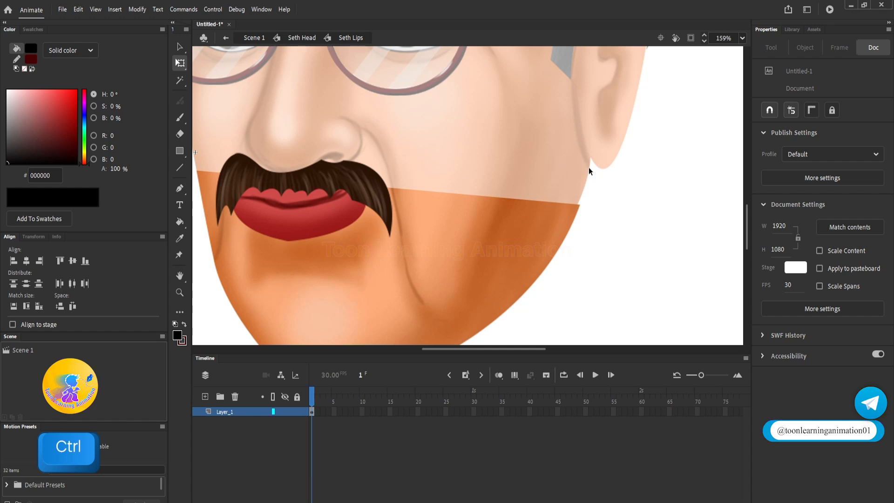
pyautogui.doubleClick(533, 170)
pyautogui.doubleClick(578, 189)
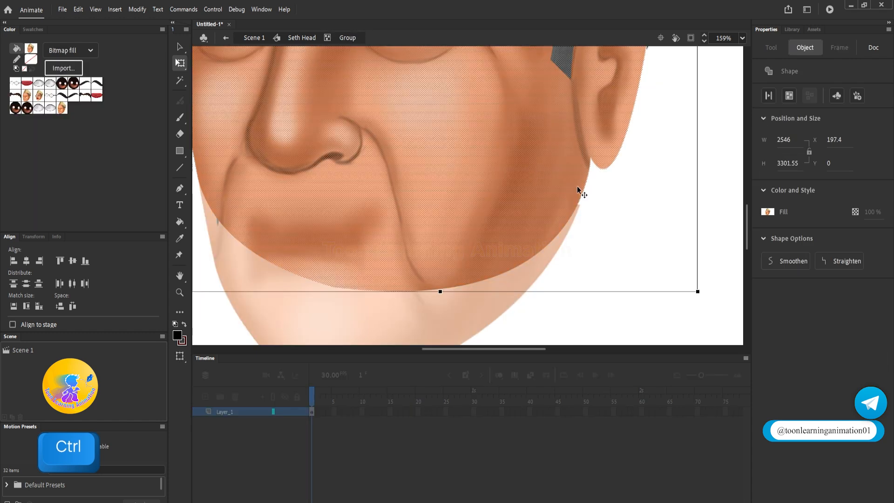
pyautogui.doubleClick(606, 249)
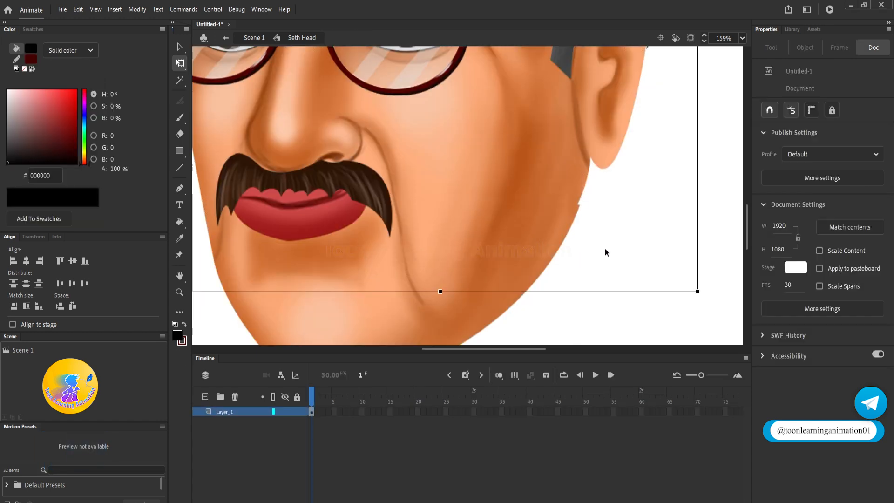
# Step: Undo the jaw group's stretch inside Seth Lips and return to the Seth Head symbol
pyautogui.click(544, 211)
pyautogui.hotkey('ctrl', 'z')
pyautogui.doubleClick(526, 211)
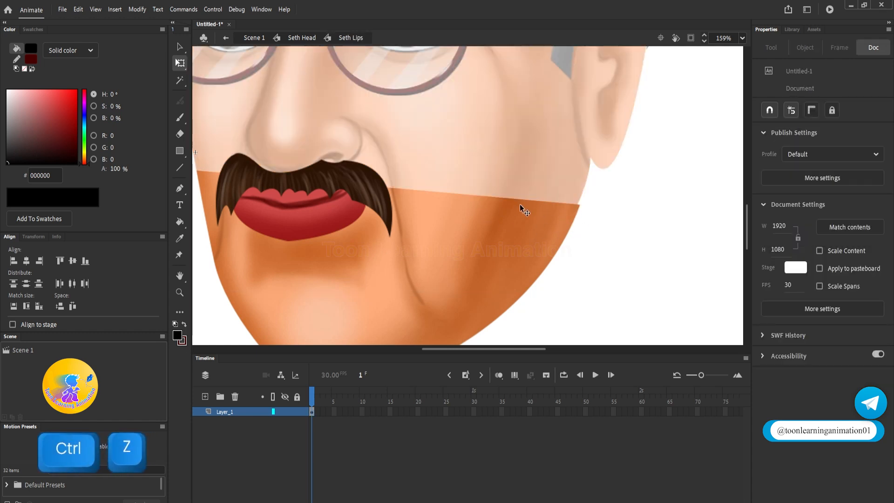
pyautogui.click(512, 196)
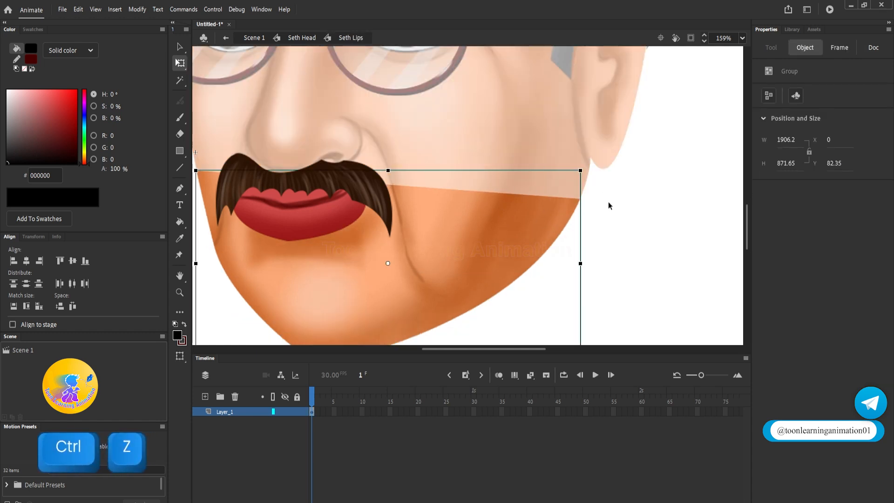
pyautogui.press('v')
pyautogui.click(629, 223)
pyautogui.keyDown('ctrl'); pyautogui.scroll(-3, 629, 229); pyautogui.keyUp('ctrl')
pyautogui.doubleClick(641, 242)
# Step: Inside Seth Lips, convert the moustache, lips and jaw together into a nested Graphic symbol named S Lips and Jowline
pyautogui.press('space')
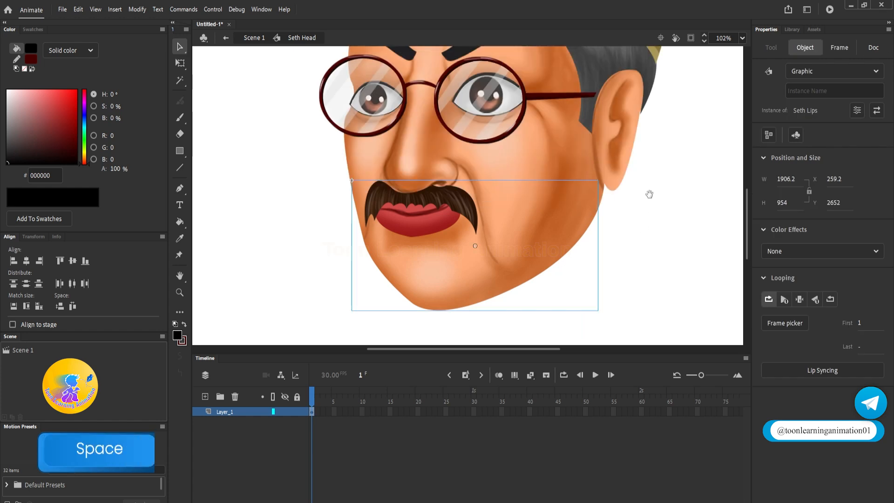
pyautogui.moveTo(649, 194); pyautogui.dragTo(656, 215)
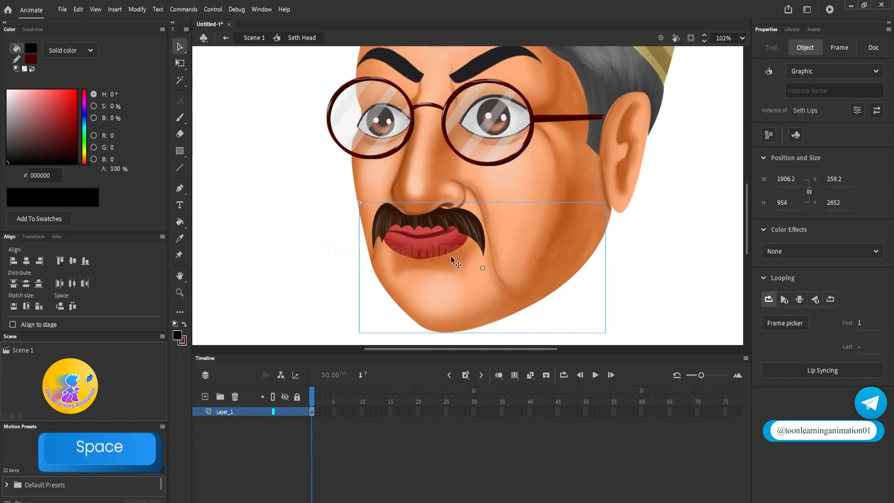
pyautogui.keyDown('ctrl'); pyautogui.scroll(-3, 469, 277); pyautogui.keyUp('ctrl')
pyautogui.doubleClick(460, 275)
pyautogui.moveTo(588, 200); pyautogui.dragTo(259, 363)
pyautogui.press('F8')
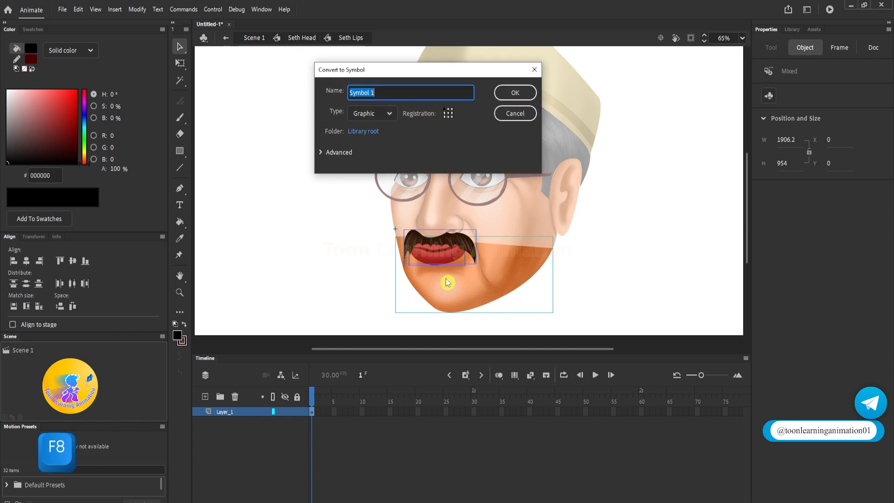
pyautogui.write('S ')
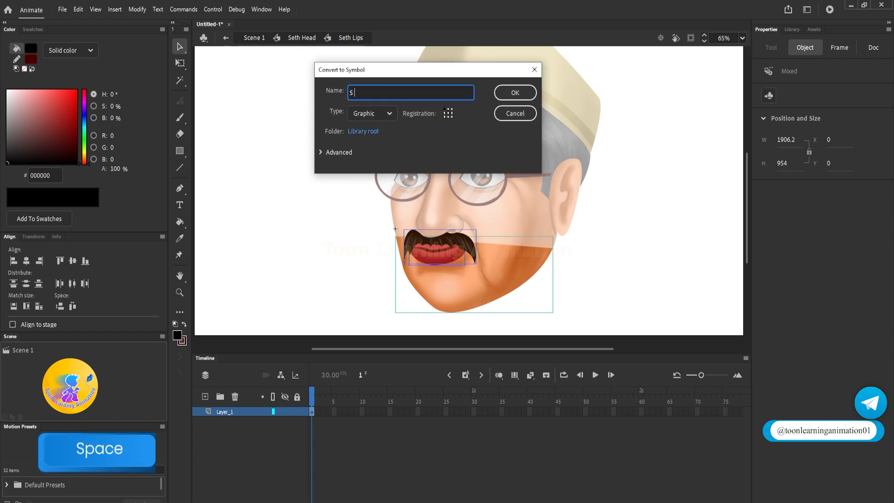
pyautogui.write('Lips and Jowline')
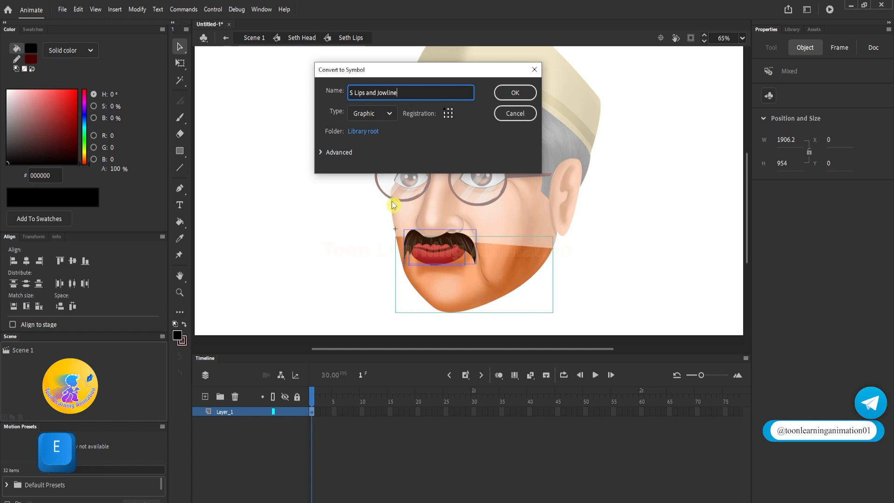
pyautogui.click(515, 93)
# Step: Add a new layer above Layer_1 in the Seth Lips timeline and name it Audio
pyautogui.click(205, 396)
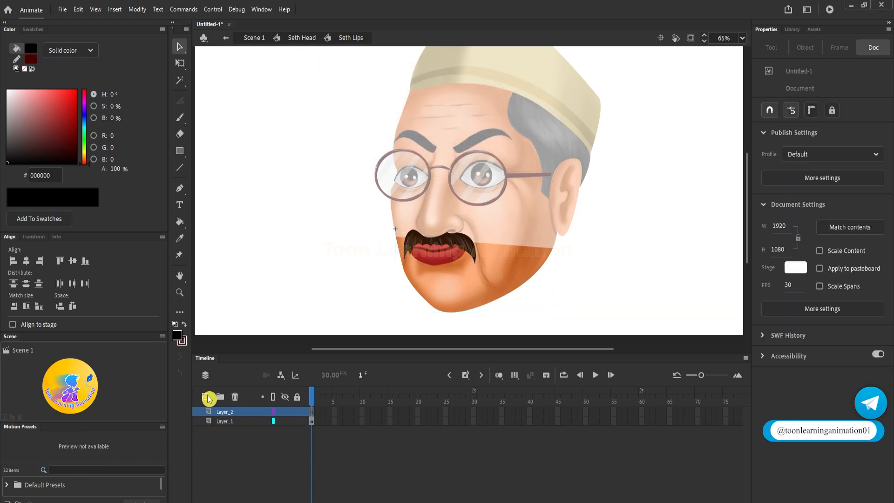
pyautogui.doubleClick(227, 411)
pyautogui.write('Audio')
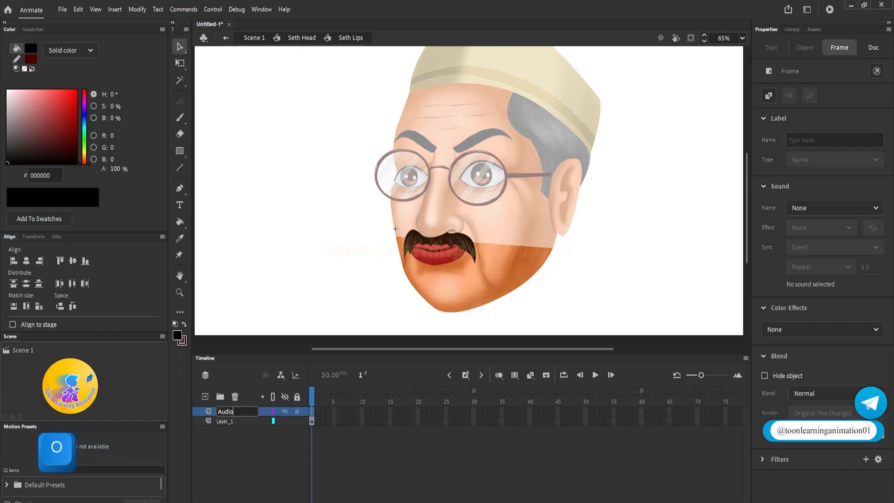
pyautogui.press('Return')
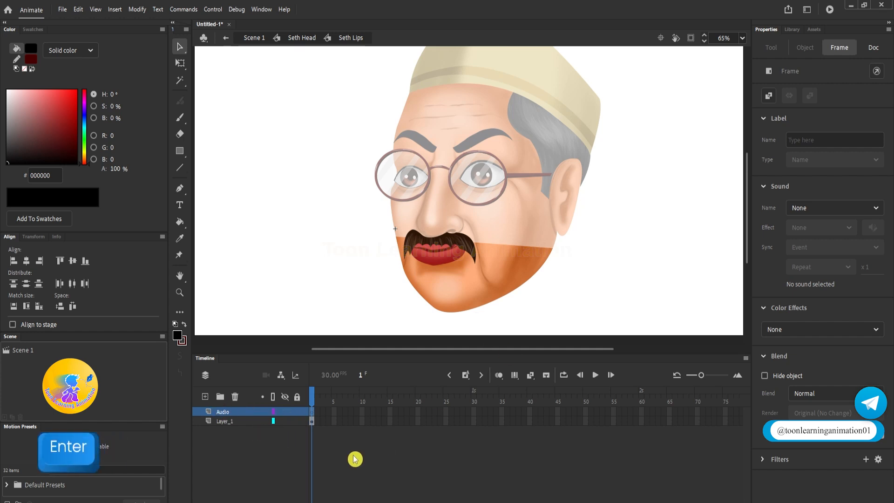
# Step: Extend both Seth Lips layers to frame 50 and distribute the S Lips and Jowline instance onto its own layer
pyautogui.click(692, 440)
pyautogui.click(585, 413)
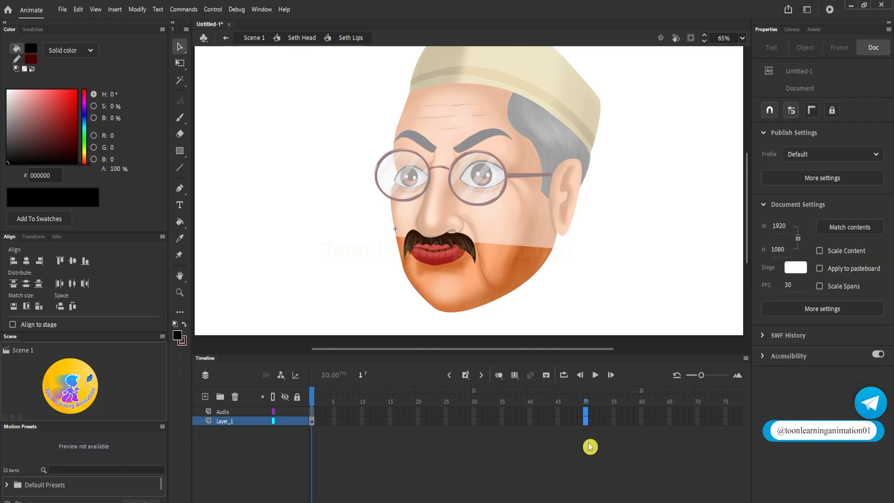
pyautogui.press('F5')
pyautogui.click(321, 371)
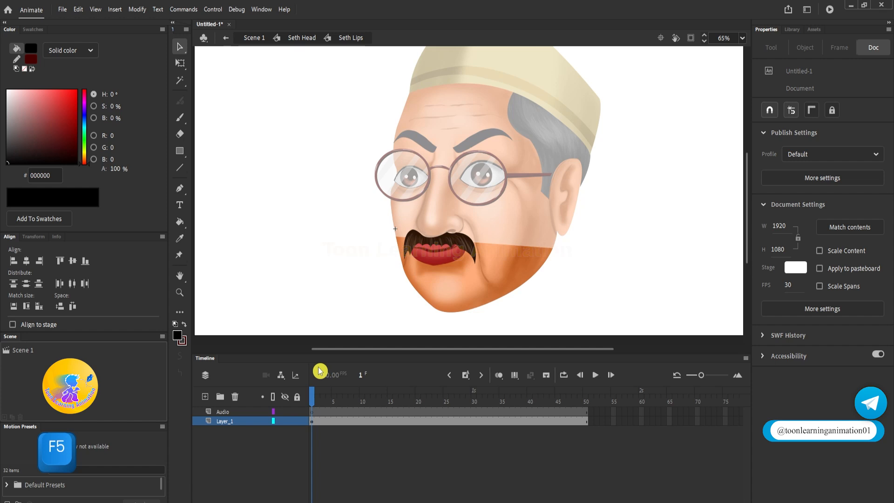
pyautogui.click(476, 281)
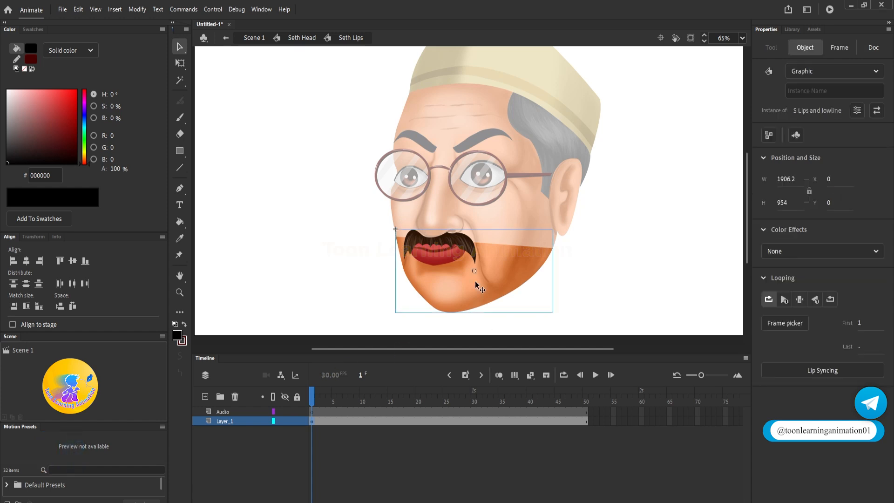
pyautogui.hotkey('ctrl', 'shift', 'd')
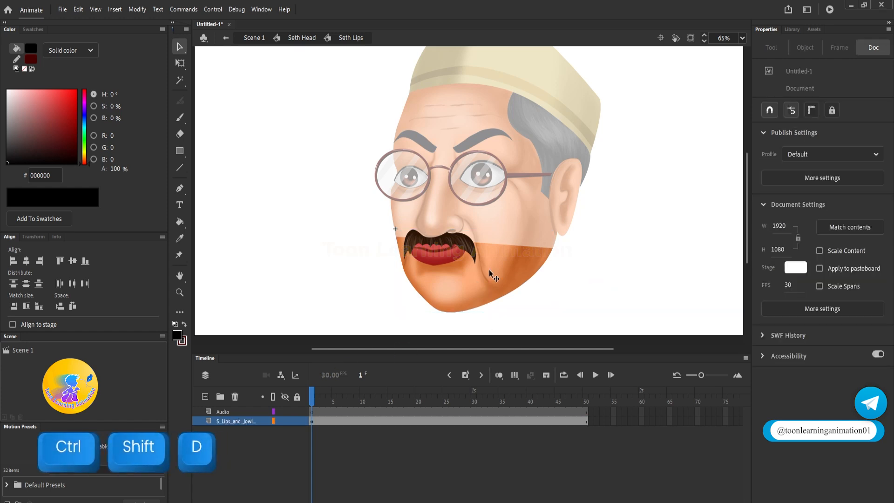
# Step: Inside S Lips and Jowline, convert the jaw group into a Graphic symbol named S Jowline
pyautogui.doubleClick(470, 280)
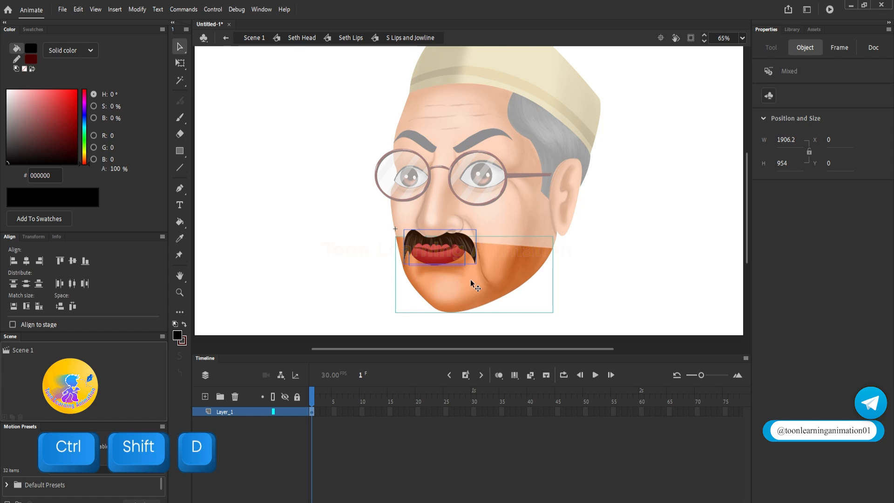
pyautogui.click(570, 301)
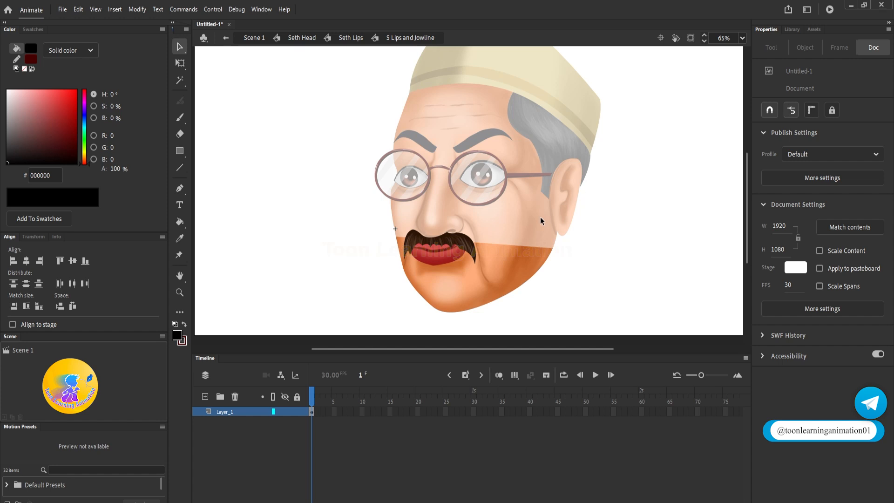
pyautogui.click(439, 296)
pyautogui.moveTo(454, 298); pyautogui.dragTo(465, 304)
pyautogui.hotkey('ctrl', 'z')
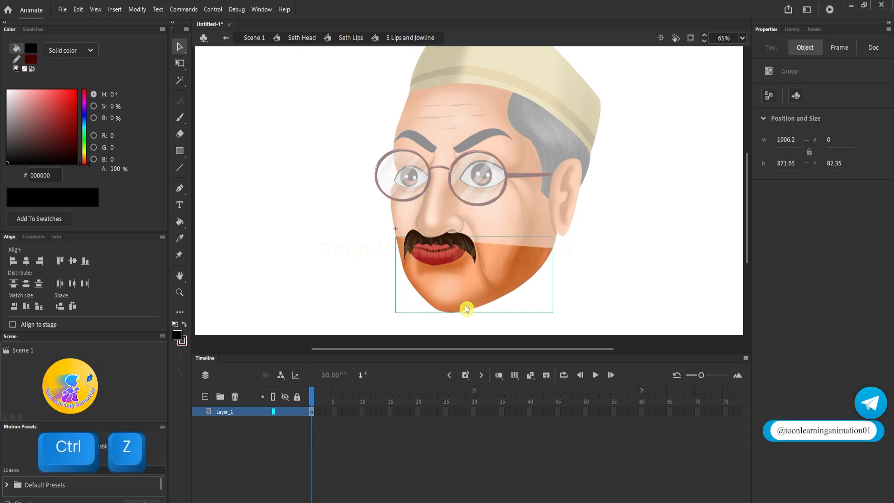
pyautogui.press('F8')
pyautogui.write('S J')
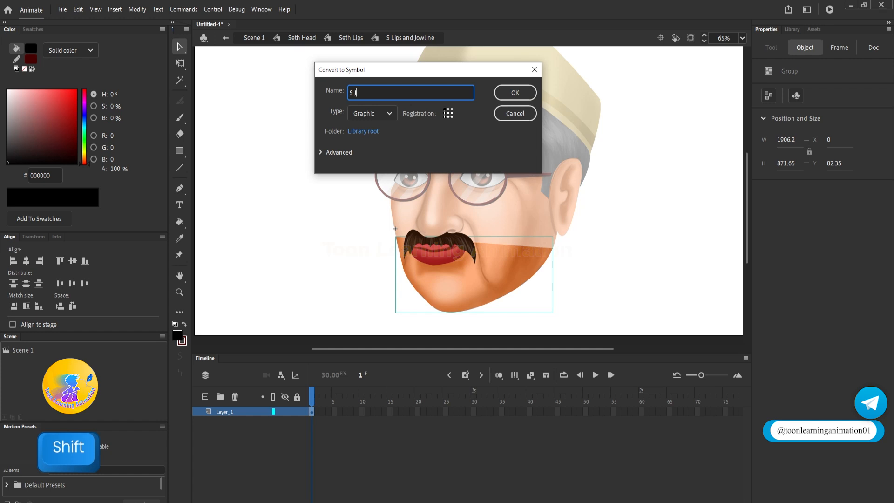
pyautogui.write('owline')
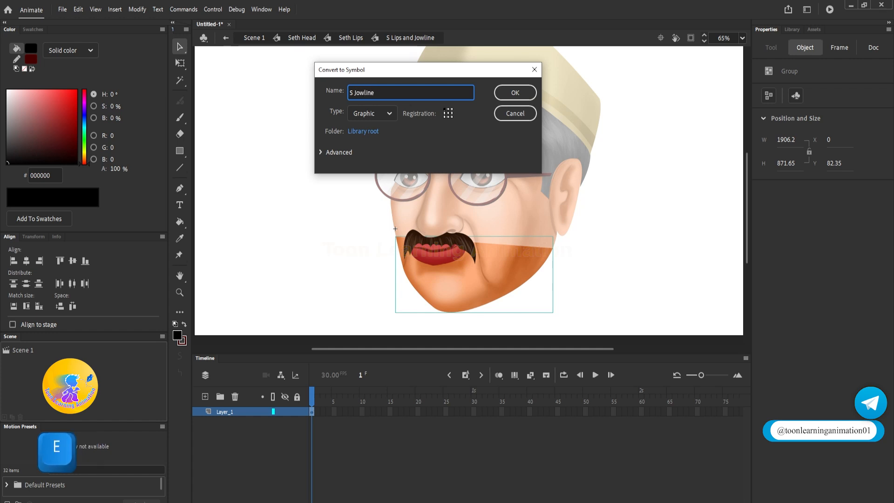
pyautogui.press('Return')
# Step: Send the S Jowline instance behind the moustache and lips
pyautogui.rightClick(455, 269)
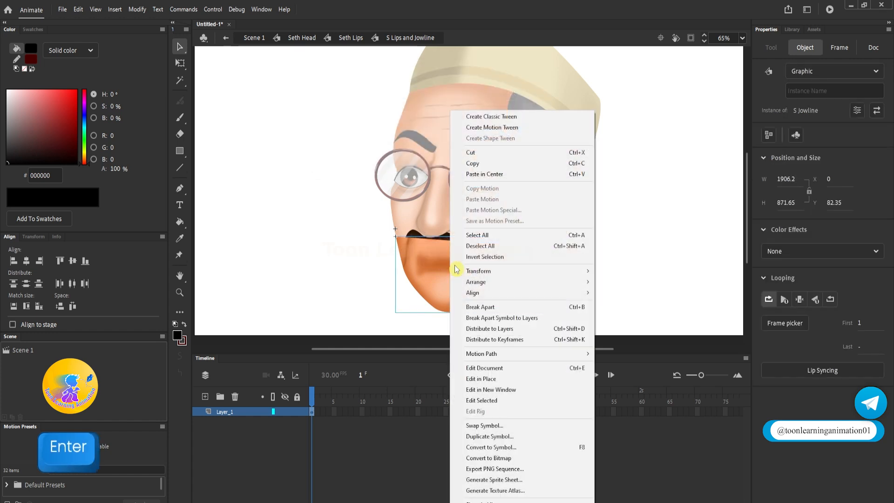
pyautogui.moveTo(536, 282)
pyautogui.click(658, 322)
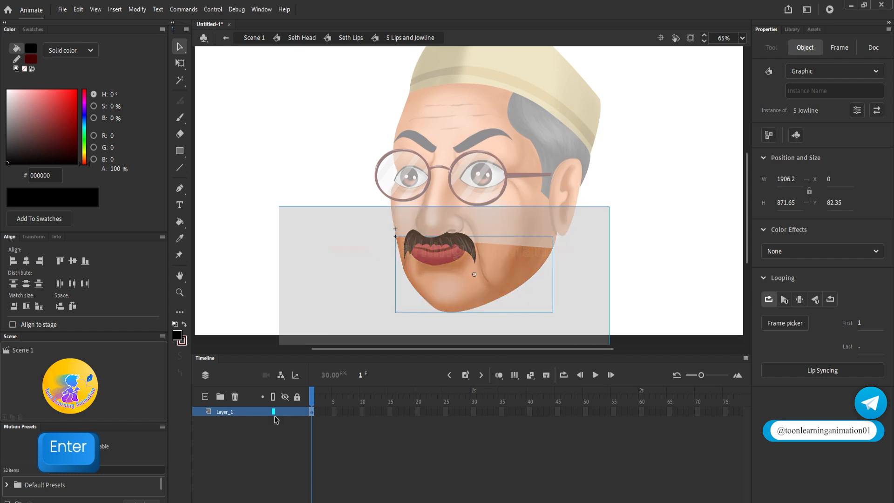
# Step: Select the moustache, lips and S Jowline together and distribute them to separate layers
pyautogui.keyDown('shift'); pyautogui.click(437, 270); pyautogui.keyUp('shift')
pyautogui.rightClick(432, 249)
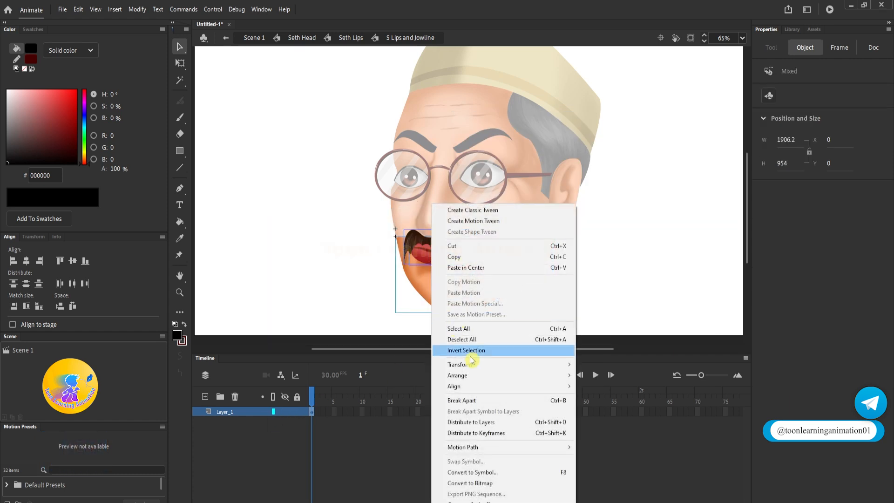
pyautogui.click(500, 423)
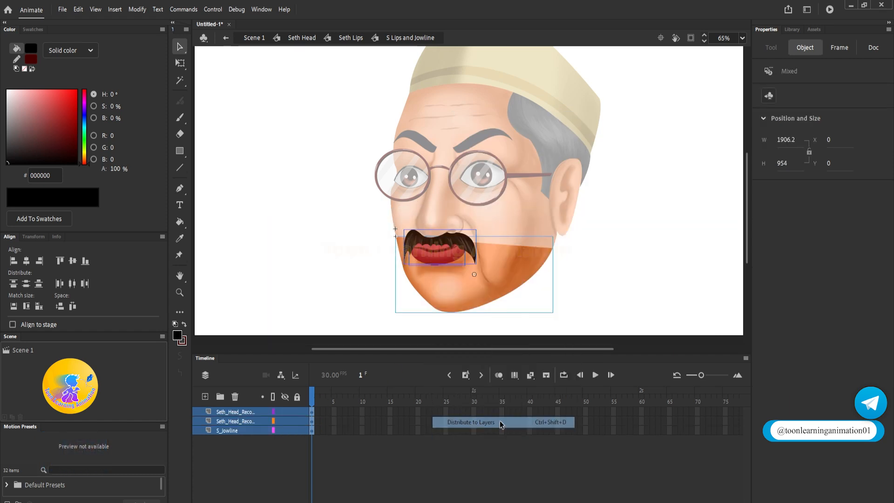
pyautogui.click(434, 452)
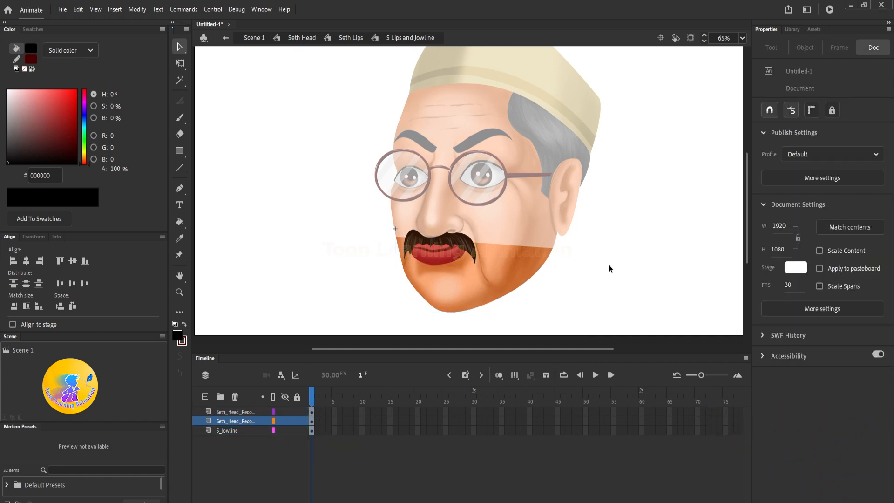
# Step: Return to the Seth Head symbol and open the nested Seth Eyes symbol for editing
pyautogui.doubleClick(625, 280)
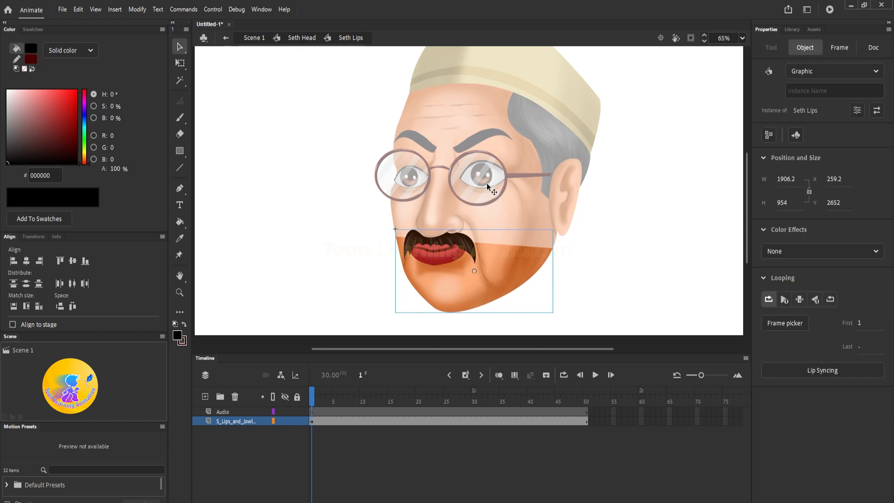
pyautogui.doubleClick(487, 183)
pyautogui.press('Escape')
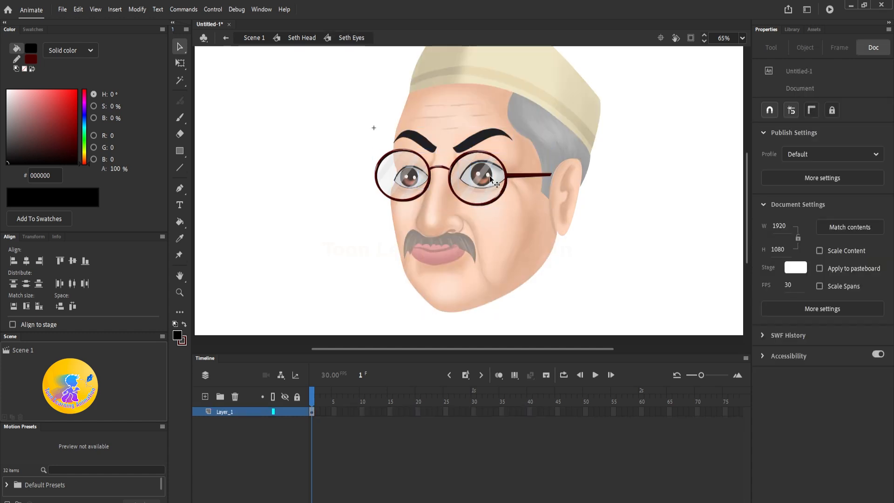
pyautogui.scroll(4, 460, 161)
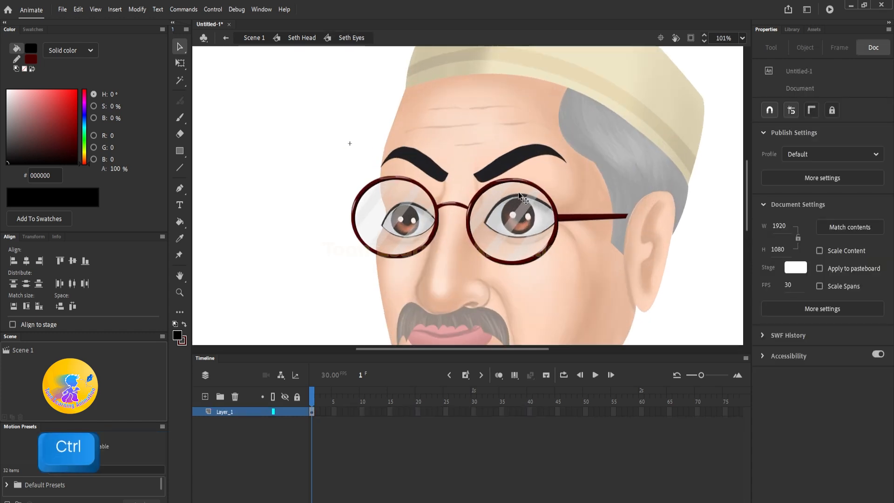
# Step: Move the glasses bitmap in Seth Eyes onto a new layer above Layer_1, pasting it in place
pyautogui.click(500, 164)
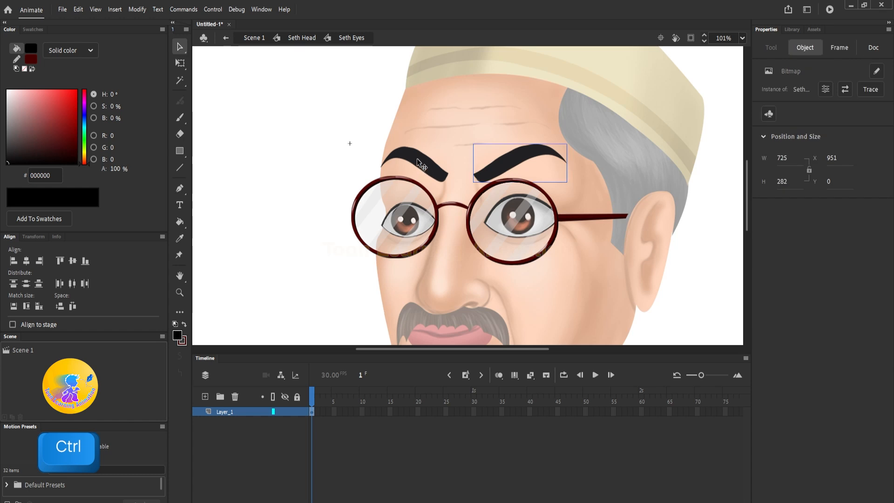
pyautogui.click(417, 158)
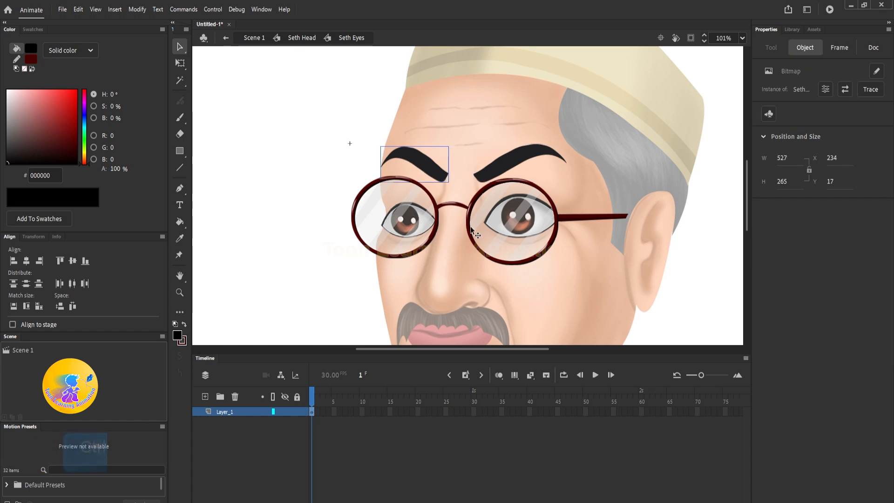
pyautogui.click(512, 241)
pyautogui.hotkey('ctrl', 'z')
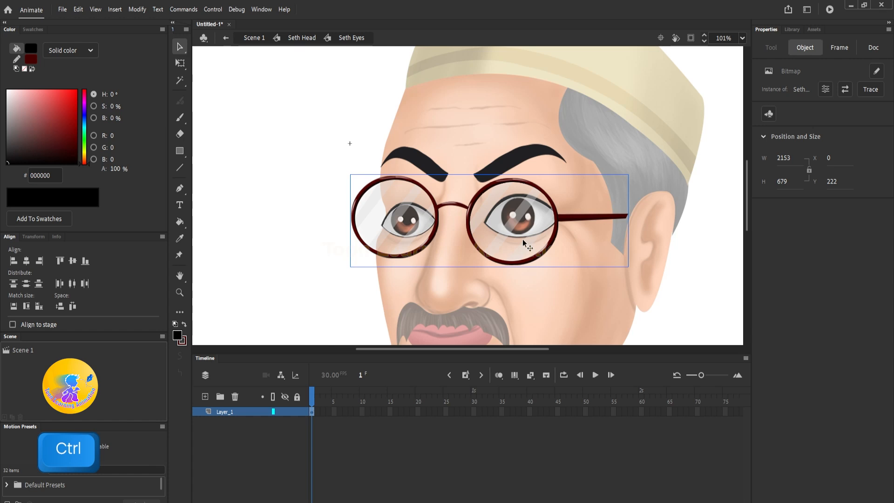
pyautogui.hotkey('ctrl', 'x')
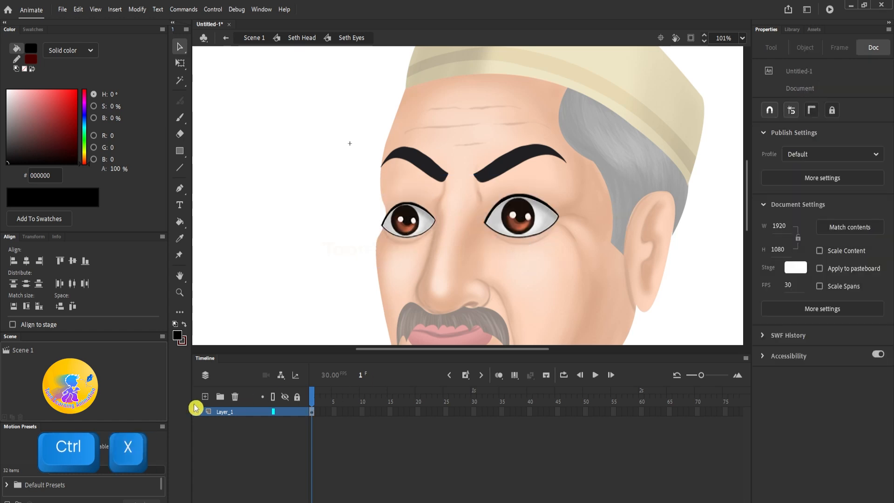
pyautogui.click(205, 396)
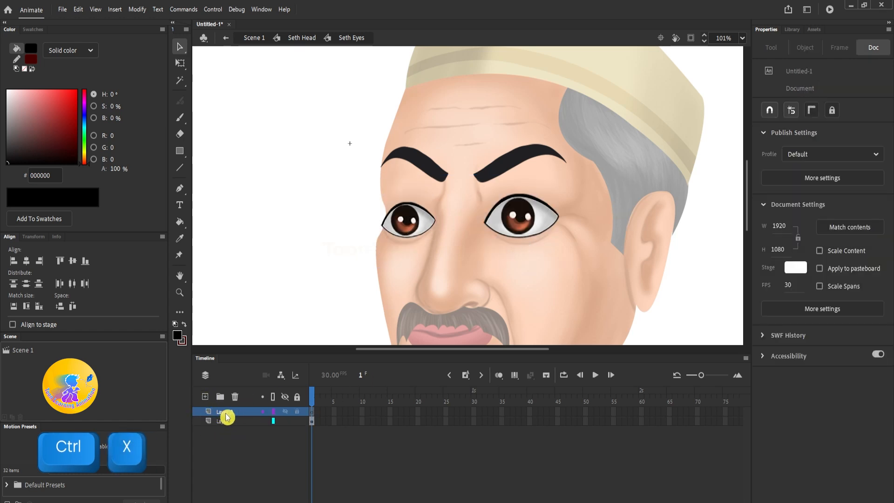
pyautogui.hotkey('ctrl', 'shift', 'v')
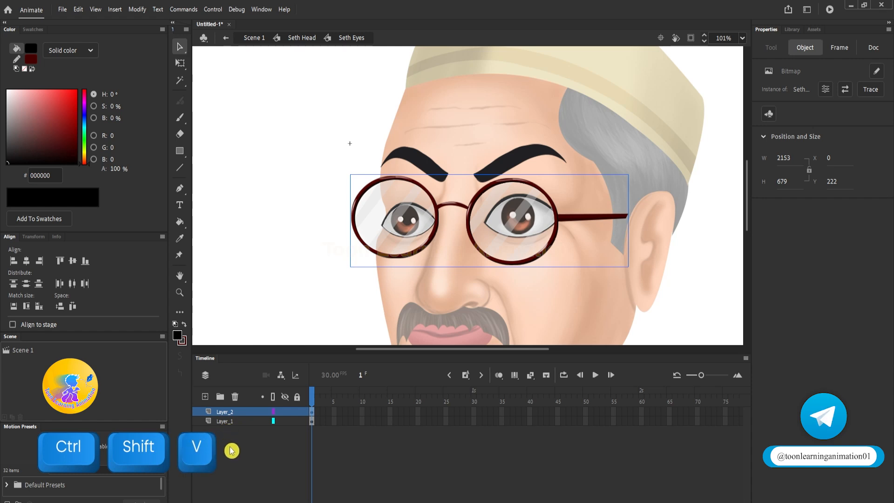
# Step: Rename the layer holding the glasses to Glass, and hide and lock it
pyautogui.doubleClick(228, 412)
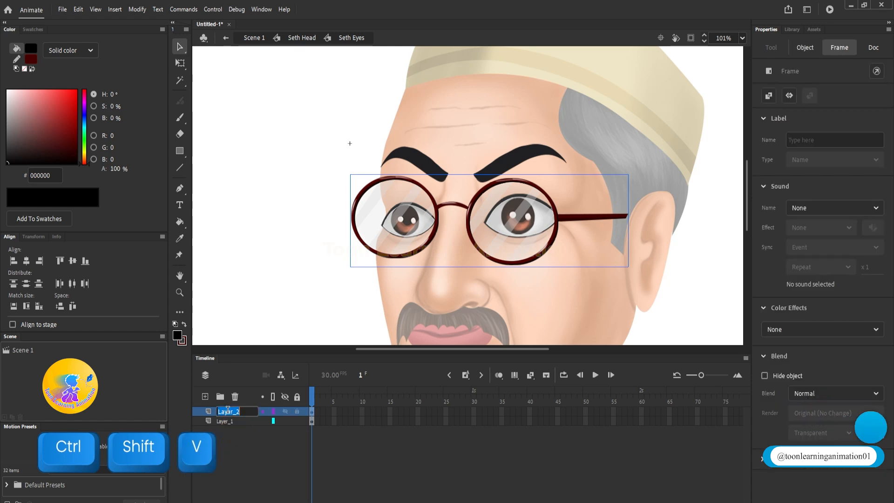
pyautogui.write('Glasses')
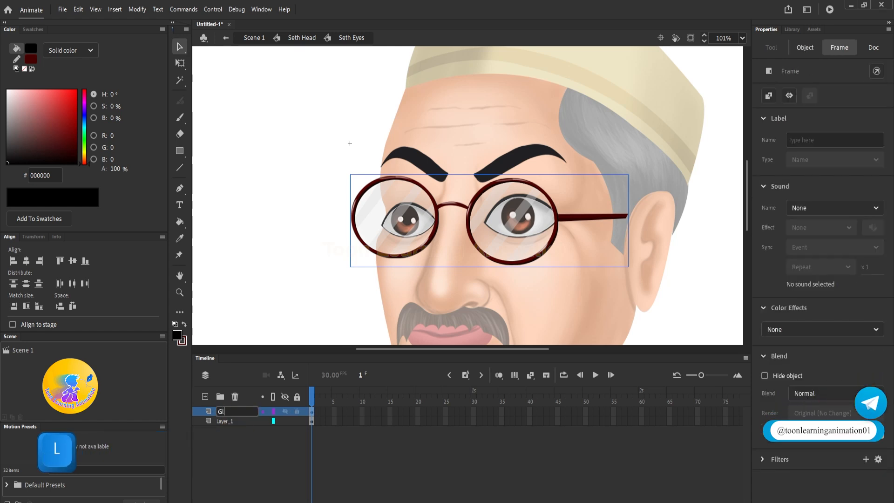
pyautogui.press('Return')
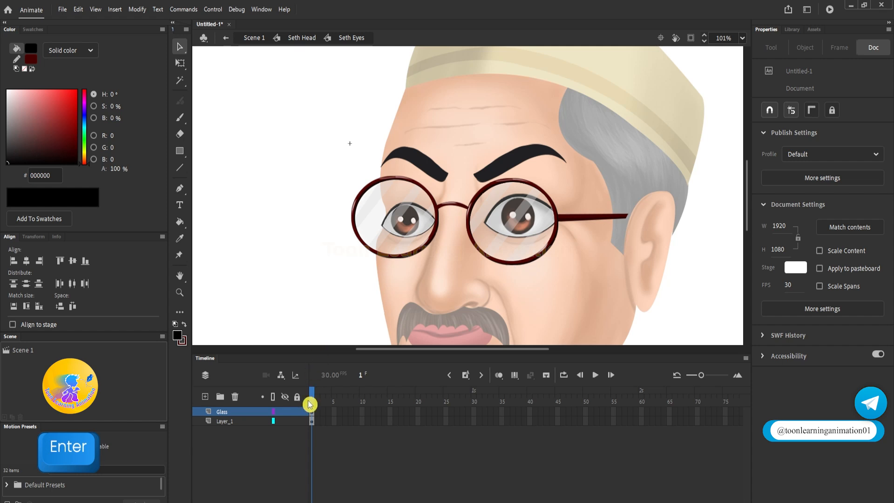
pyautogui.click(285, 413)
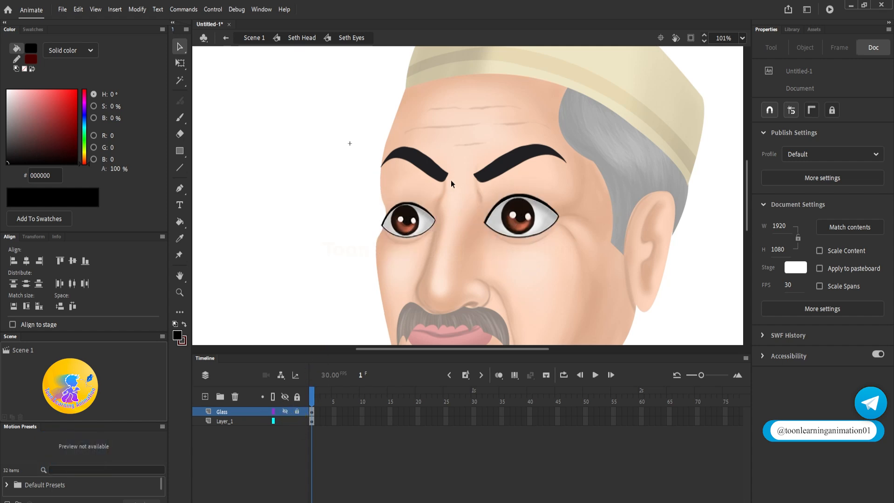
# Step: Convert the eyebrow above the larger eye into a Graphic symbol named S eyebrow
pyautogui.scroll(5, 431, 176)
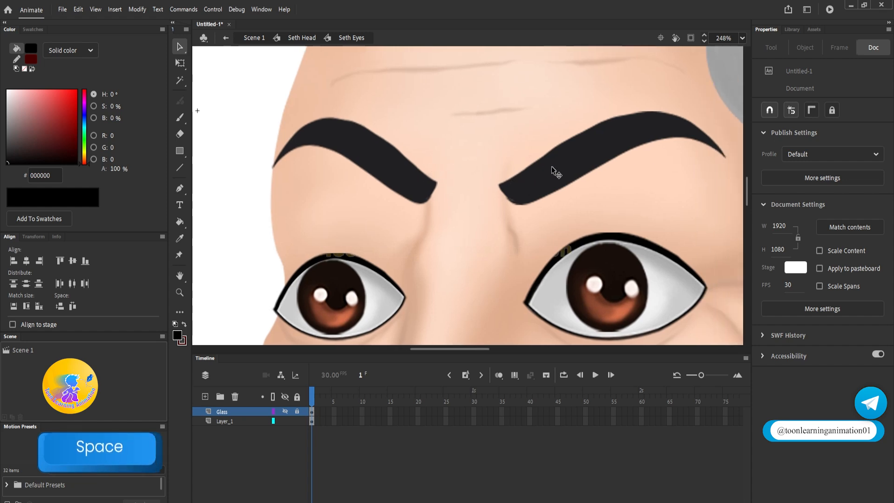
pyautogui.scroll(-1, 493, 200)
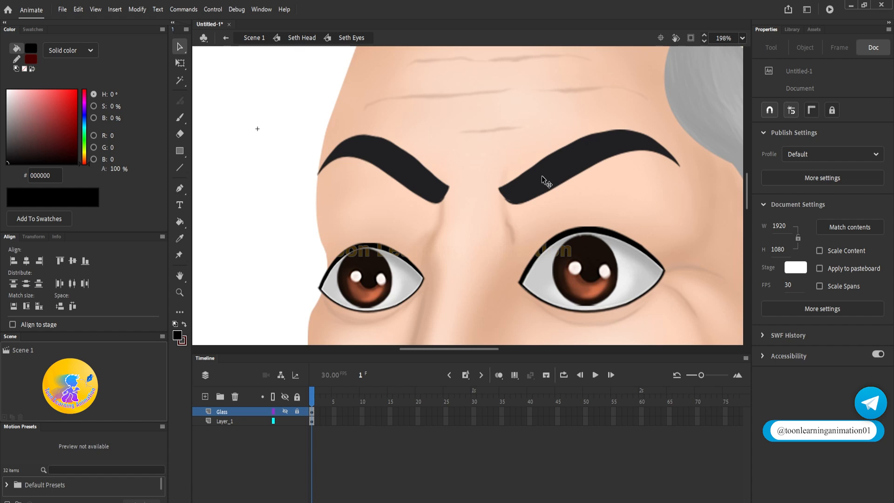
pyautogui.click(589, 165)
pyautogui.press('F8')
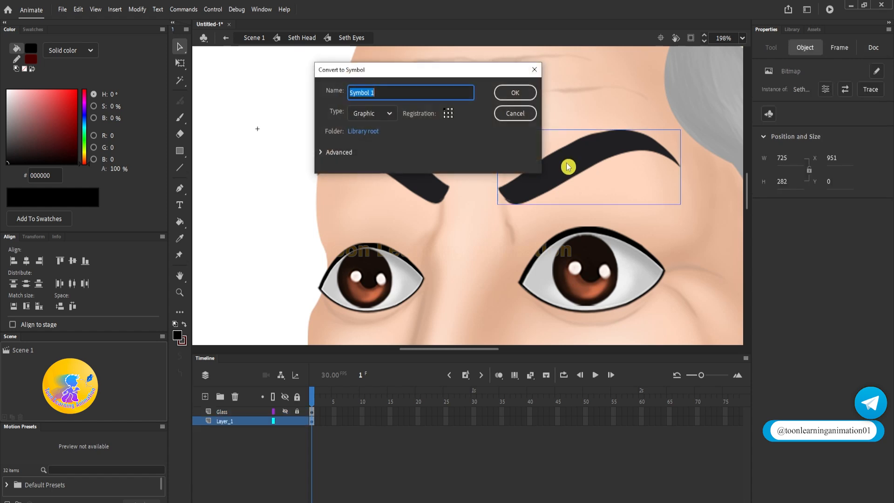
pyautogui.write('S')
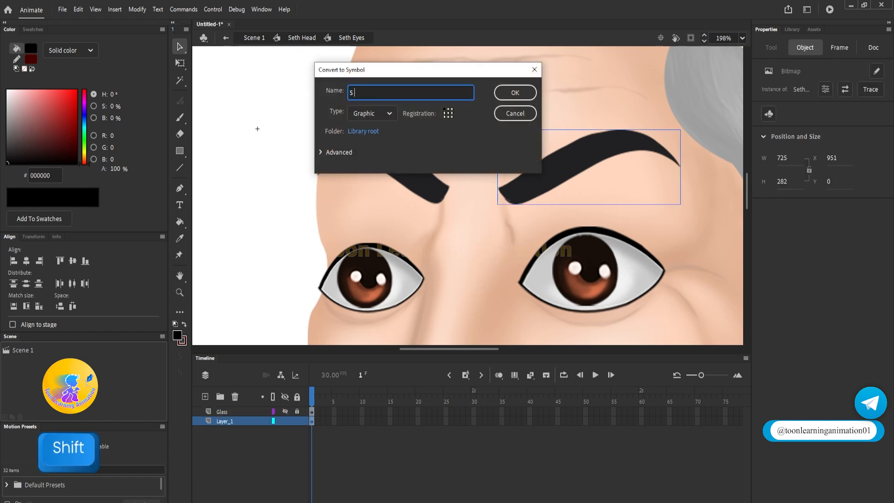
pyautogui.write(' eyebrow')
pyautogui.press('Return')
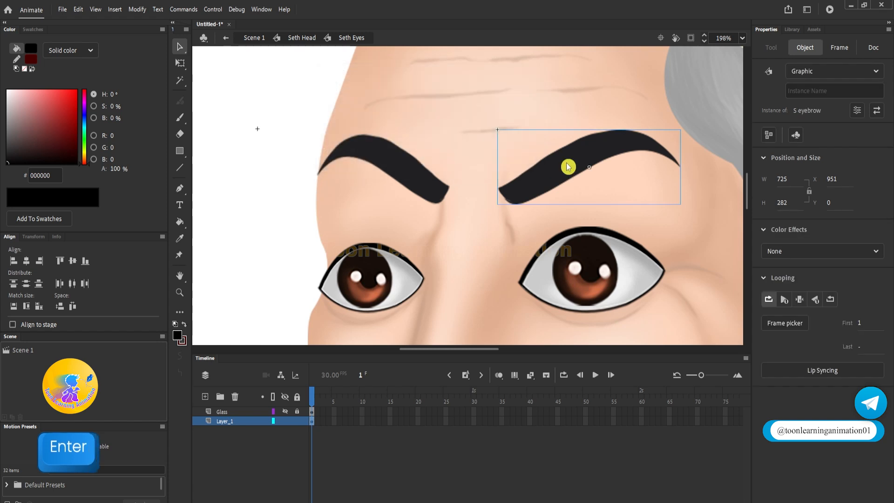
# Step: Inside the S eyebrow symbol, add keyframes at frames 2 and 3, and return the playhead to frame 1
pyautogui.doubleClick(567, 166)
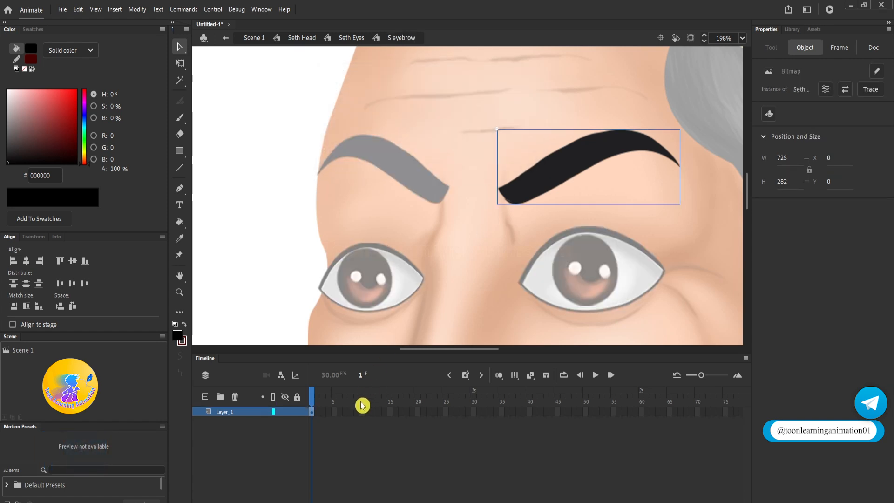
pyautogui.click(323, 412)
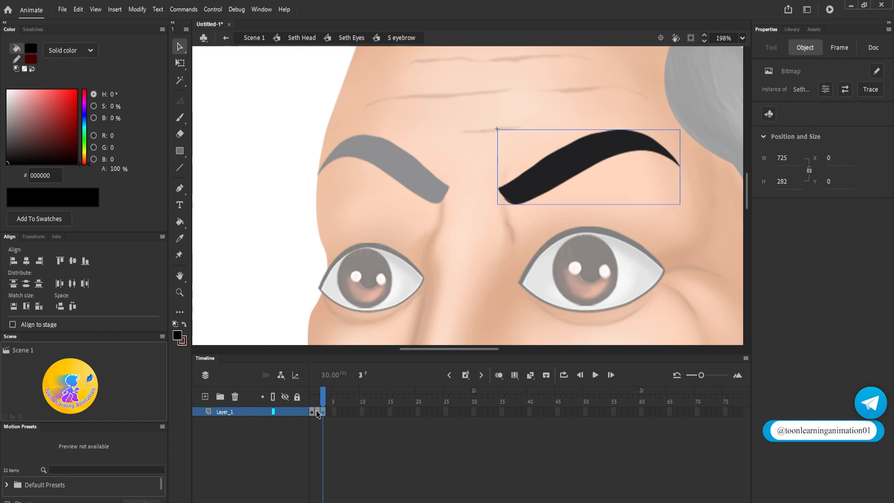
pyautogui.press('F6')
pyautogui.moveTo(321, 397); pyautogui.dragTo(312, 397)
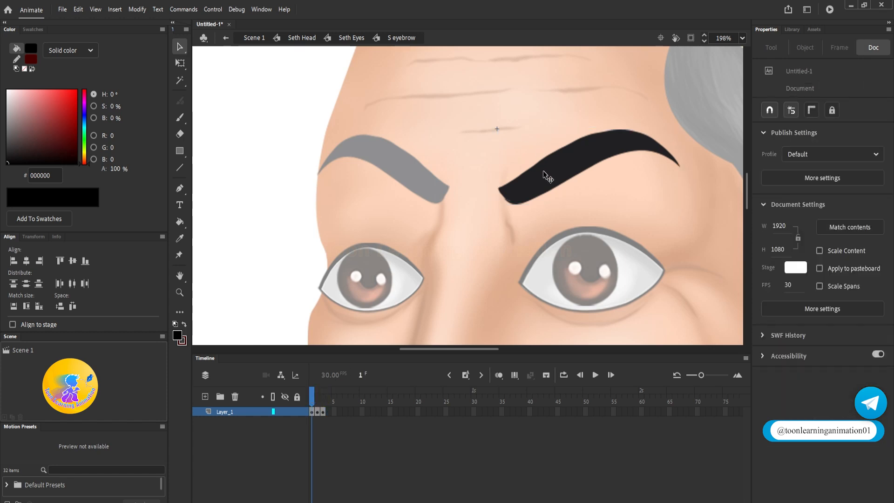
# Step: On frame 2 of S eyebrow, rotate the eyebrow clockwise so its inner end sits higher
pyautogui.keyDown('ctrl'); pyautogui.scroll(-3, 514, 200); pyautogui.keyUp('ctrl')
pyautogui.keyDown('ctrl'); pyautogui.scroll(3, 535, 198); pyautogui.keyUp('ctrl')
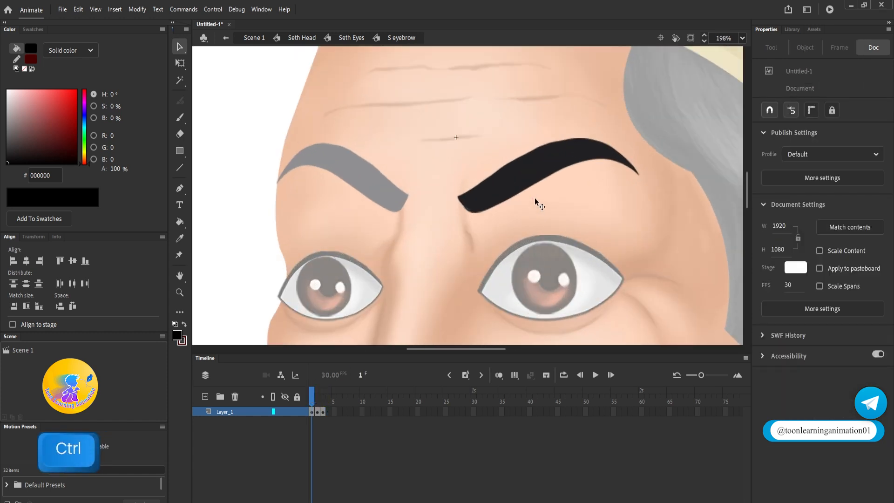
pyautogui.click(317, 412)
pyautogui.click(181, 63)
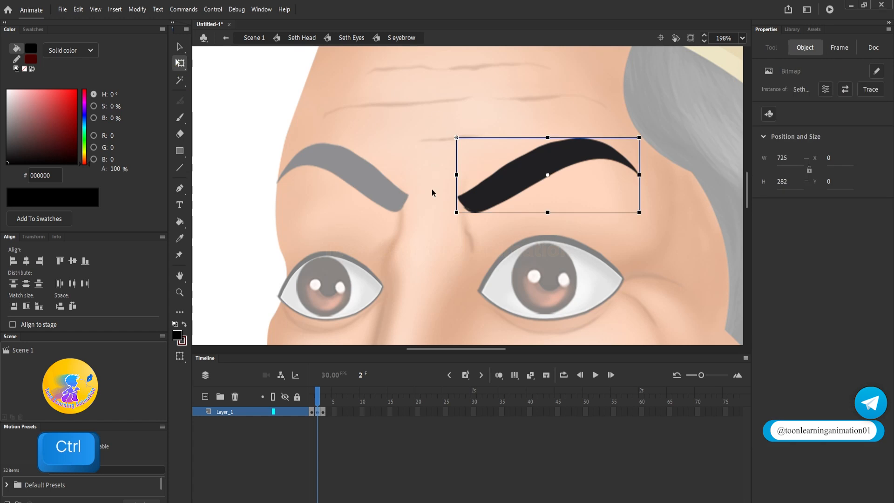
pyautogui.moveTo(450, 212); pyautogui.dragTo(450, 176)
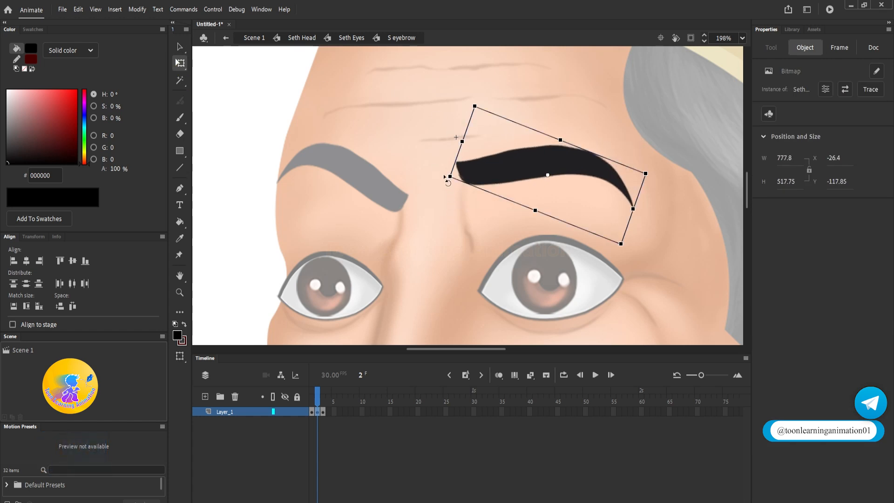
# Step: On frame 3, flip the eyebrow vertically, rotate it slightly clockwise, and return to the Seth Eyes symbol
pyautogui.click(322, 412)
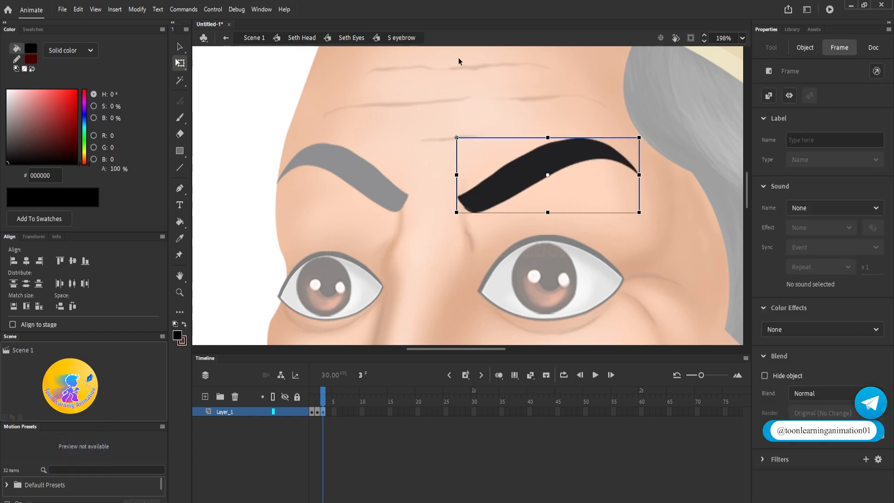
pyautogui.rightClick(521, 181)
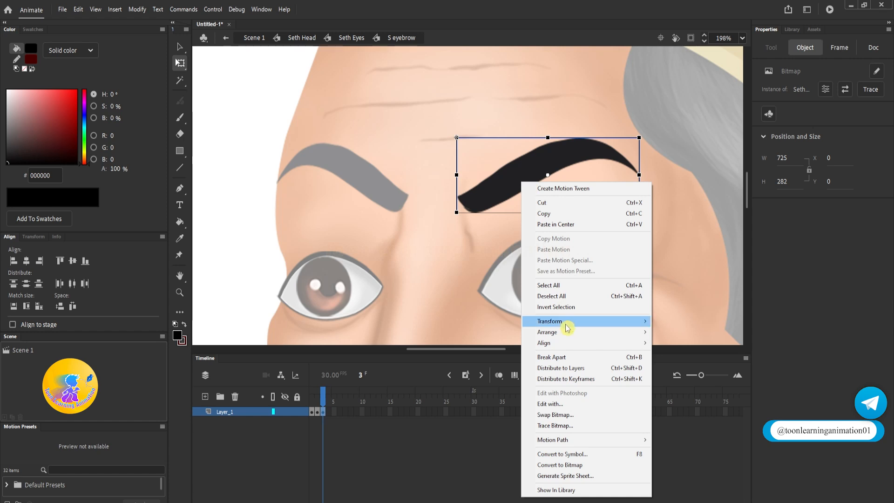
pyautogui.moveTo(568, 328)
pyautogui.click(682, 410)
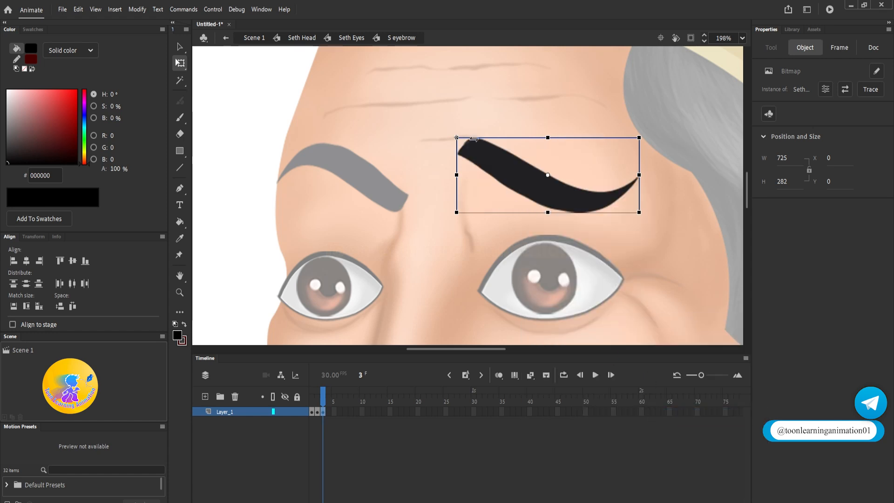
pyautogui.moveTo(458, 131); pyautogui.dragTo(465, 108)
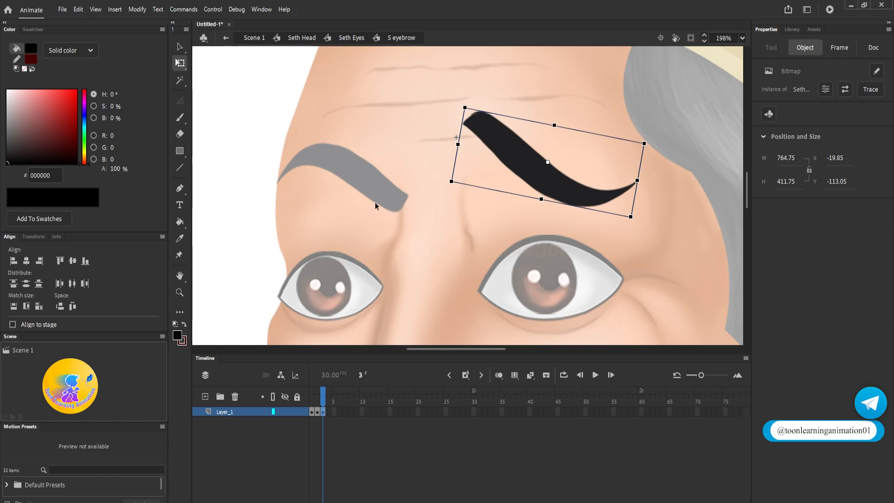
pyautogui.doubleClick(247, 133)
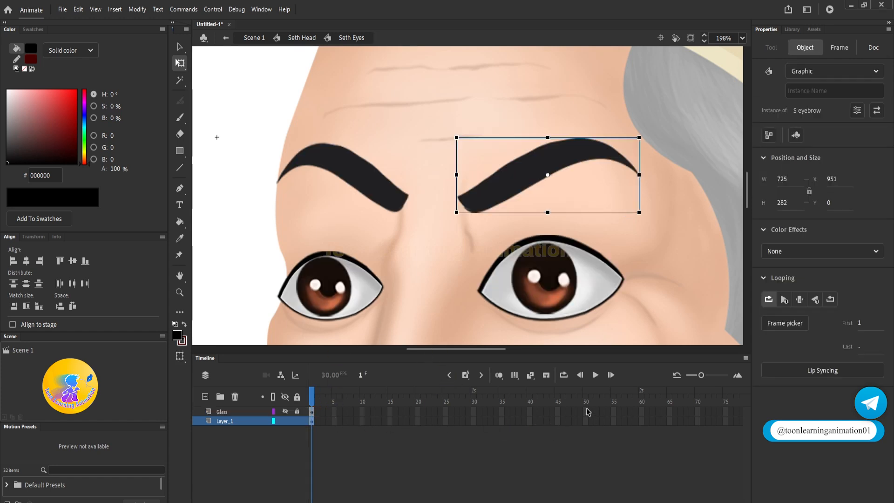
# Step: Extend the Glass and Layer_1 layers to frame 50, preview the playback, and return to frame 1
pyautogui.moveTo(588, 412); pyautogui.dragTo(588, 421)
pyautogui.press('F5')
pyautogui.click(311, 396)
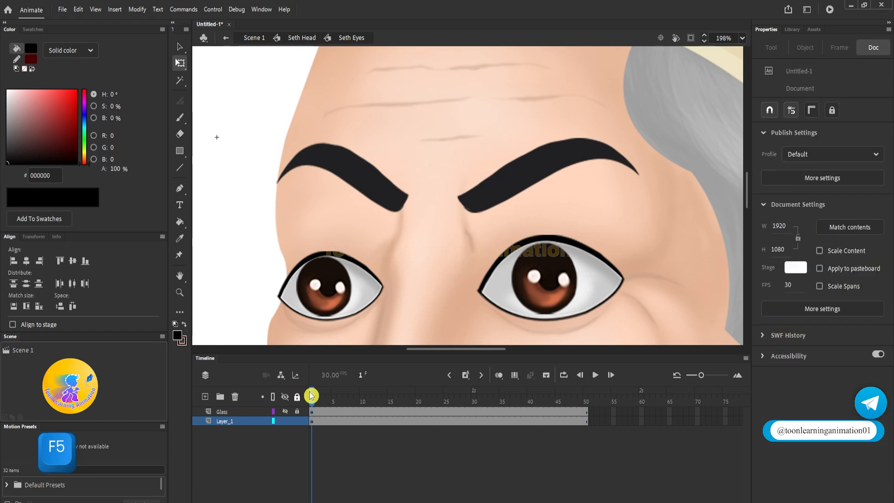
pyautogui.press('Return')
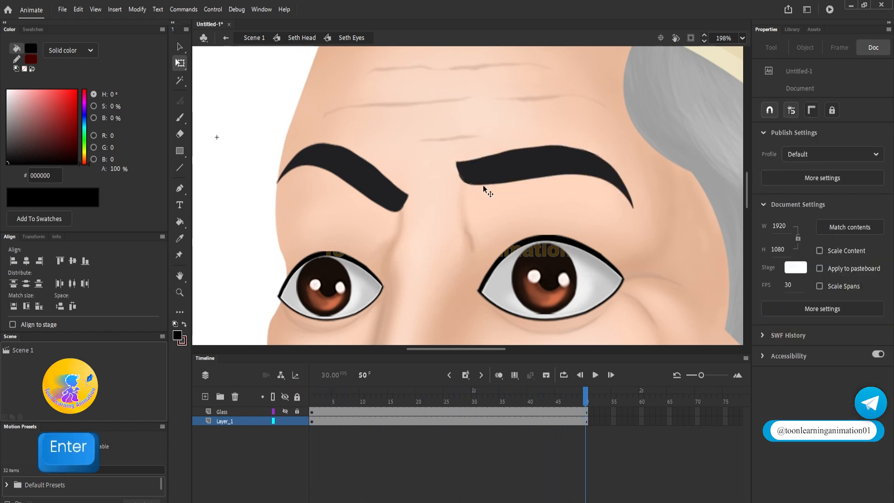
pyautogui.hotkey('shift', ',')
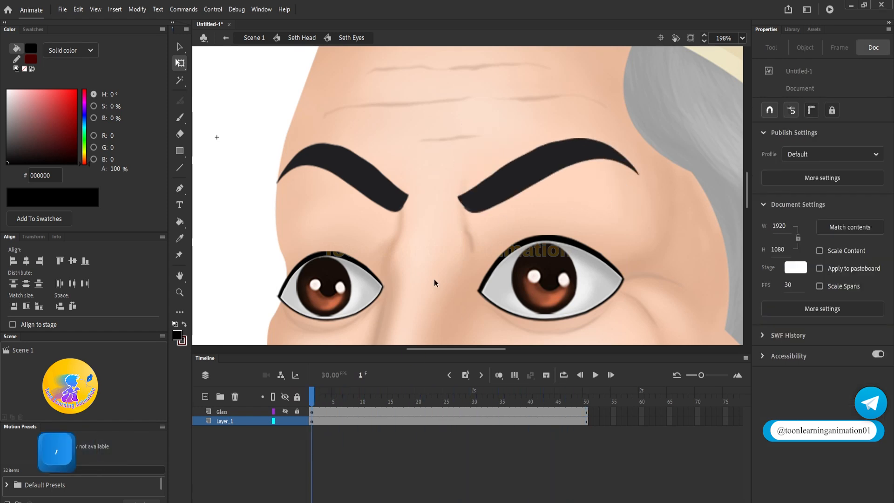
# Step: Set the S eyebrow instance's looping to play a single frame, preview the timeline, and return to frame 1
pyautogui.click(523, 186)
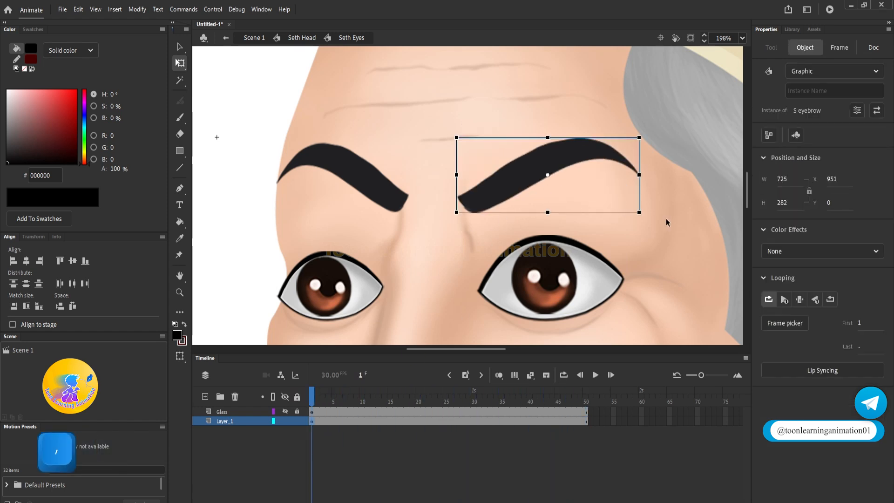
pyautogui.click(800, 299)
pyautogui.press('Return')
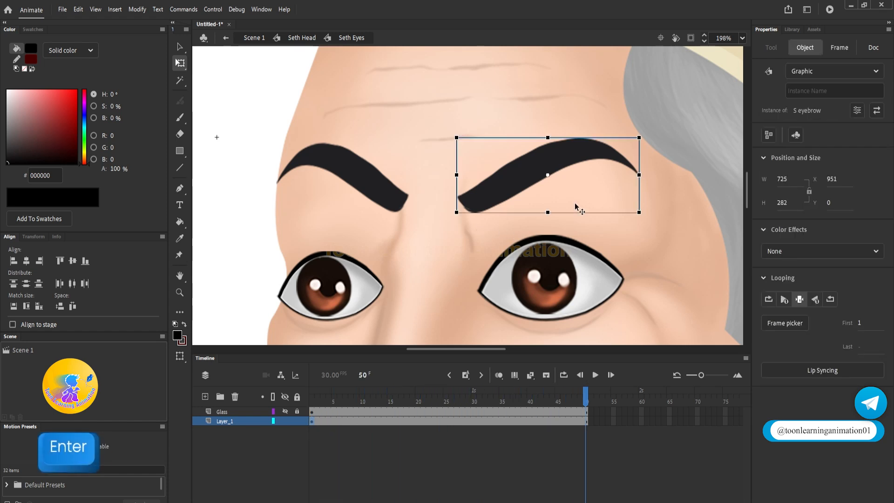
pyautogui.hotkey('shift', ',')
# Step: Duplicate the S eyebrow instance over the eyebrow above the smaller eye and flip the copy horizontally
pyautogui.click(527, 178)
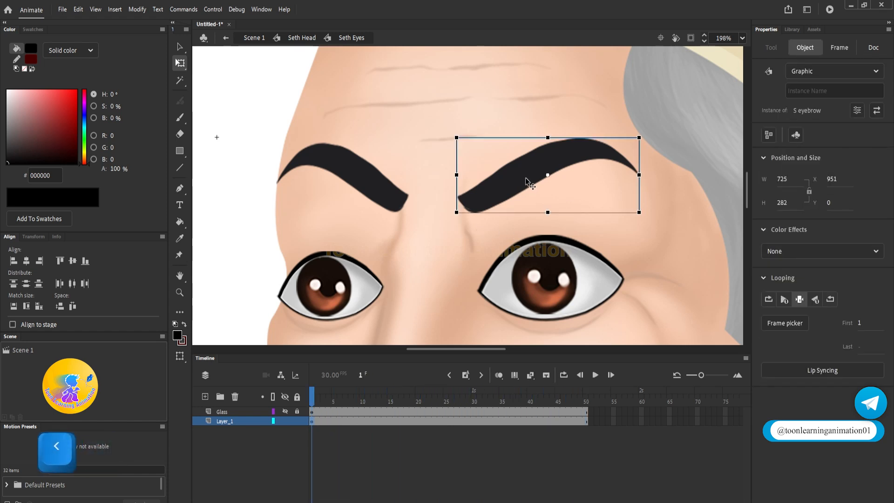
pyautogui.moveTo(526, 180); pyautogui.dragTo(352, 182)
pyautogui.rightClick(326, 177)
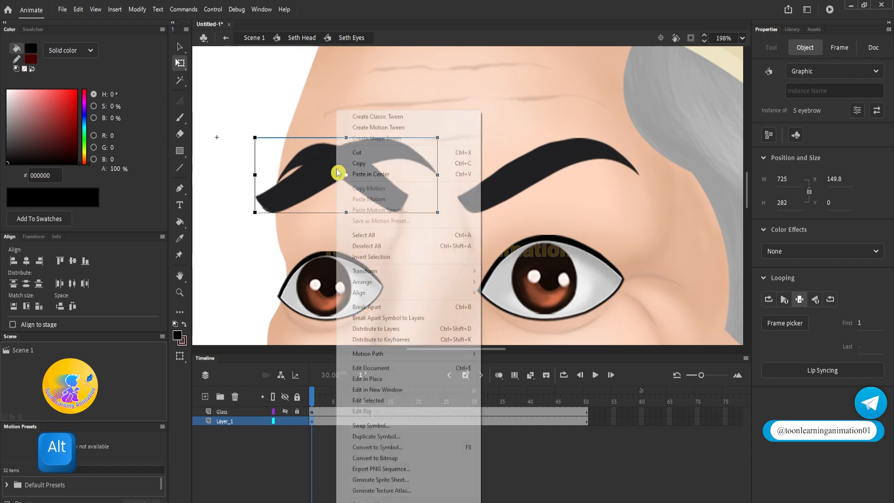
pyautogui.moveTo(392, 272)
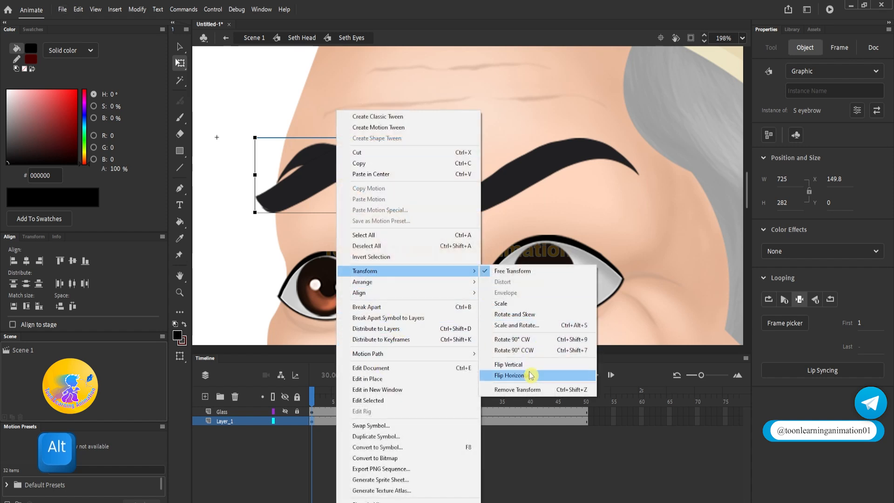
pyautogui.click(517, 376)
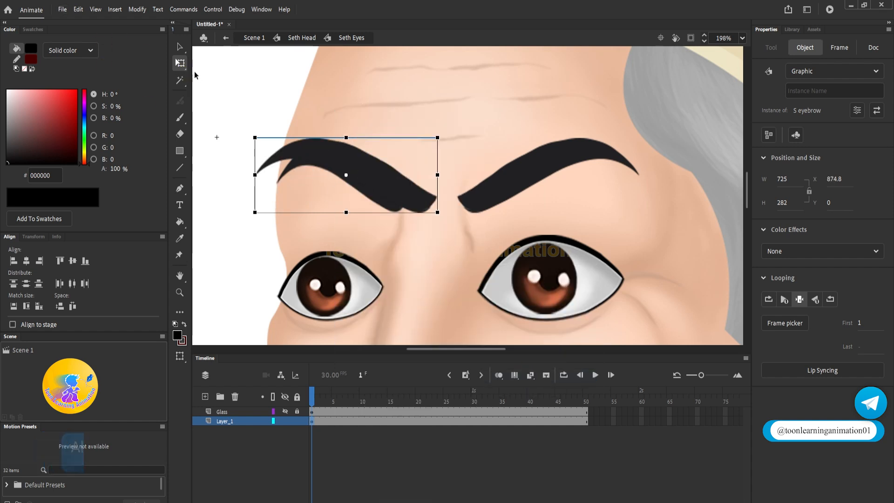
# Step: Shrink, narrow and slightly skew the flipped copy to match the original eyebrow above the smaller eye
pyautogui.scroll(2, 310, 179)
pyautogui.moveTo(510, 234); pyautogui.dragTo(454, 213)
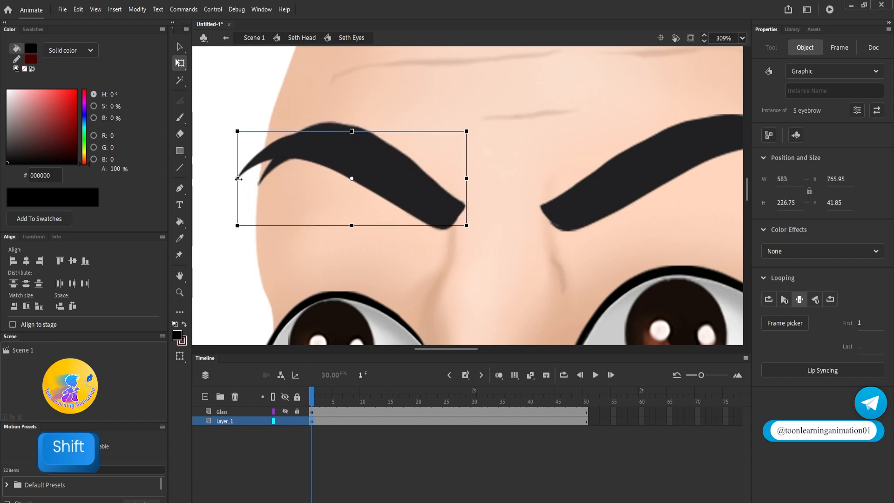
pyautogui.moveTo(238, 179); pyautogui.dragTo(257, 178)
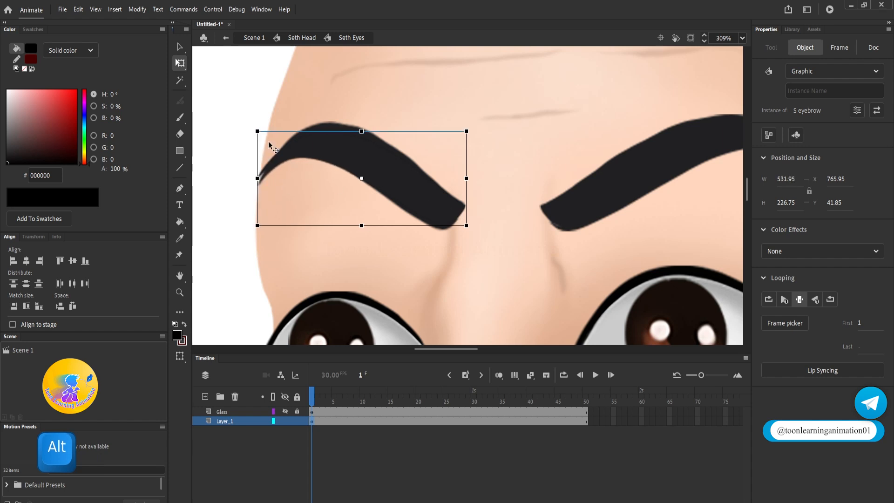
pyautogui.moveTo(259, 147); pyautogui.dragTo(259, 145)
pyautogui.scroll(1, 451, 224)
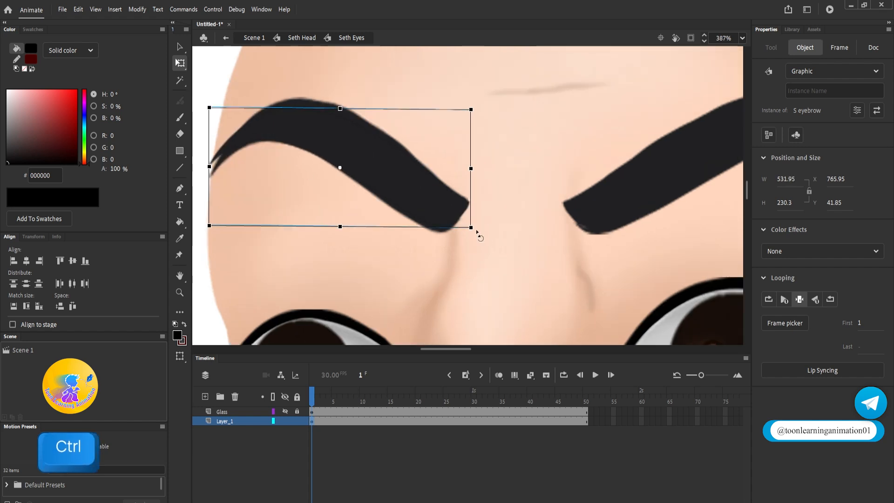
# Step: Scale the eyebrow copy to 110%, and squeeze and skew both its ends to fit the original eyebrow
pyautogui.hotkey('ctrl', 'alt', 's')
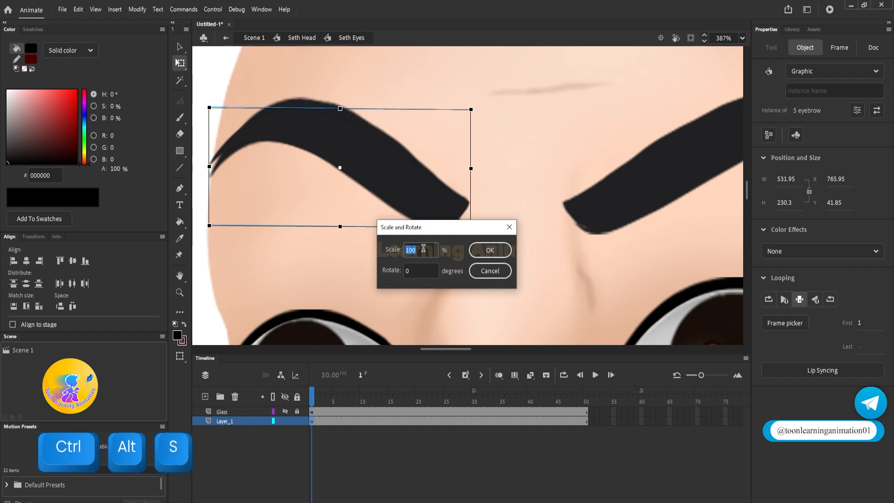
pyautogui.write('110')
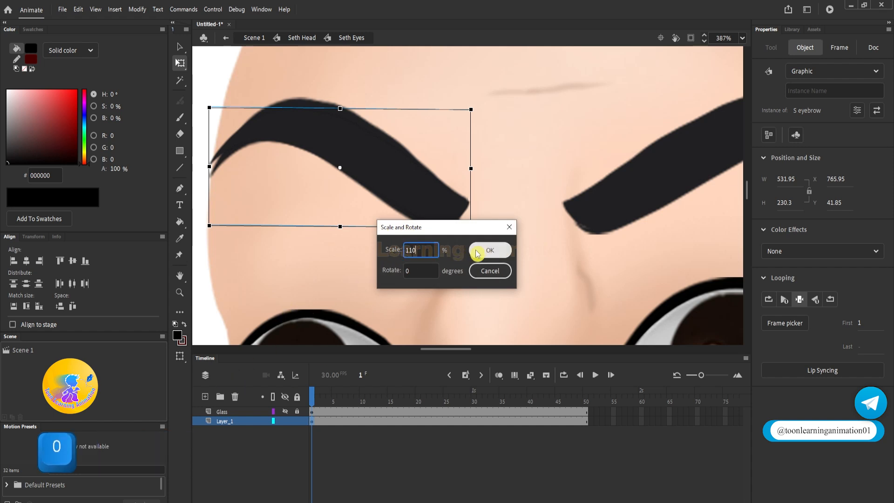
pyautogui.click(490, 250)
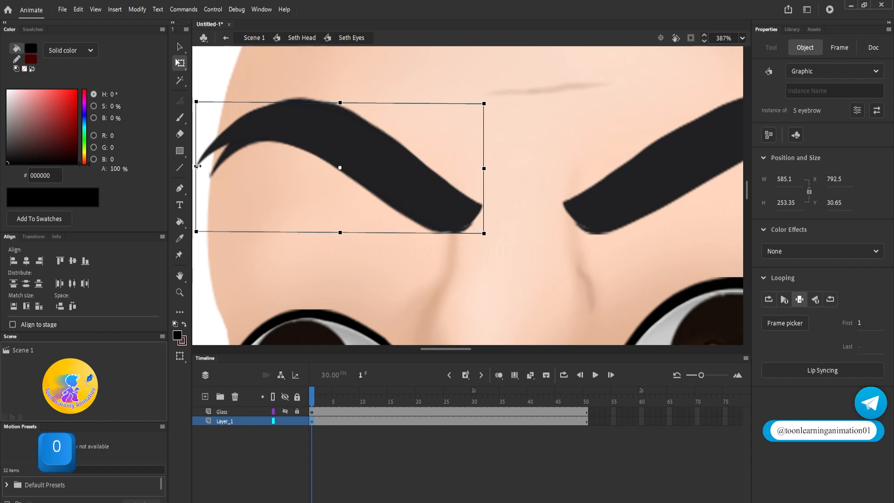
pyautogui.moveTo(197, 166); pyautogui.dragTo(210, 152)
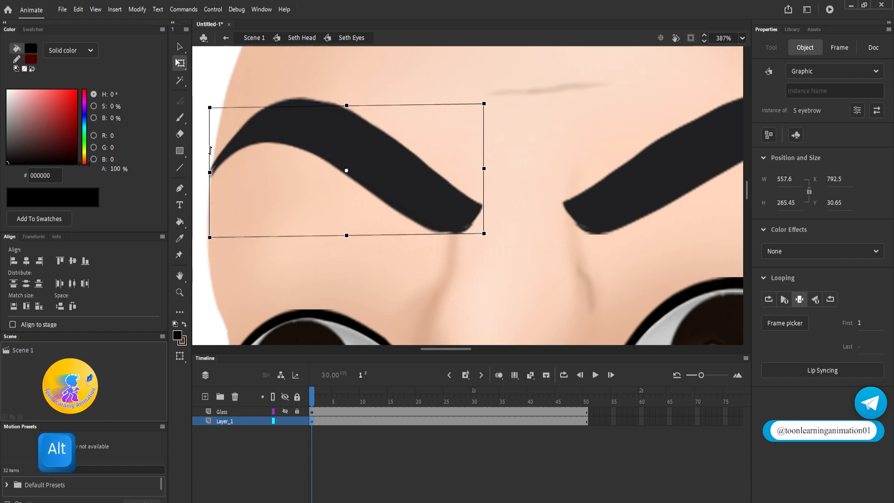
pyautogui.moveTo(484, 168); pyautogui.dragTo(469, 149)
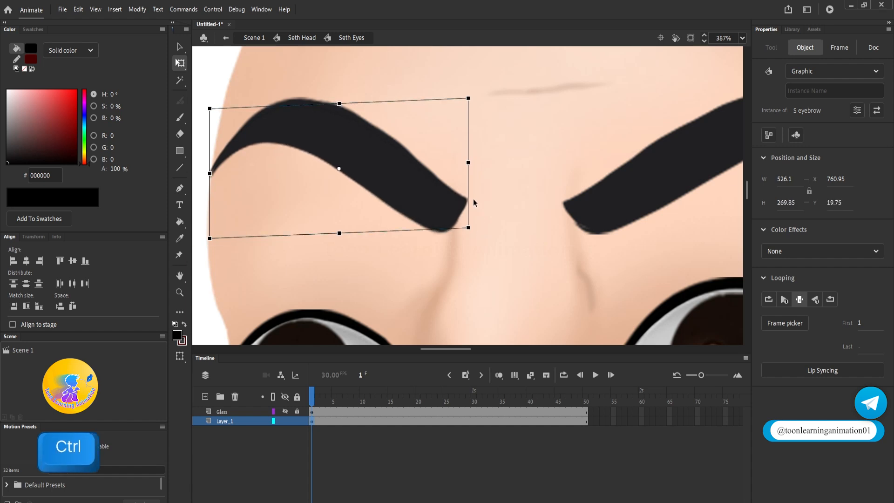
# Step: Delete the original eyebrow bitmap beneath the flipped S eyebrow copy, and select the copy
pyautogui.moveTo(508, 156); pyautogui.dragTo(327, 240)
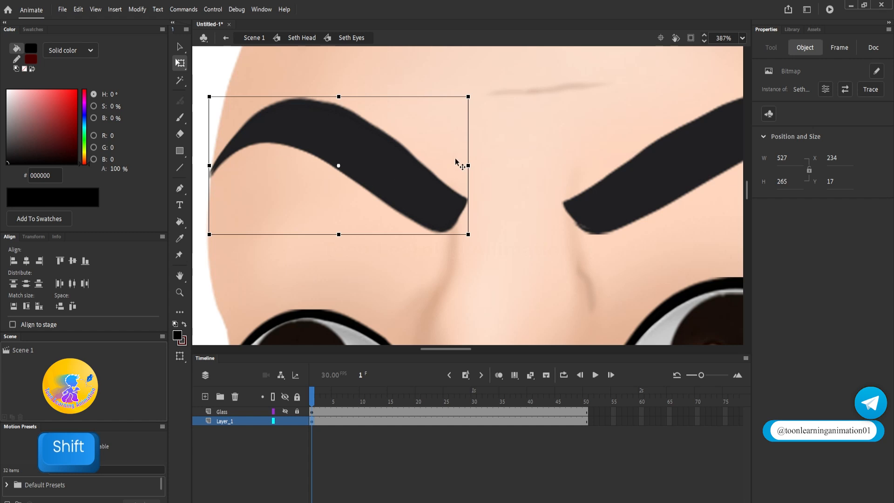
pyautogui.click(376, 123)
pyautogui.scroll(1, 574, 234)
pyautogui.scroll(-3, 486, 203)
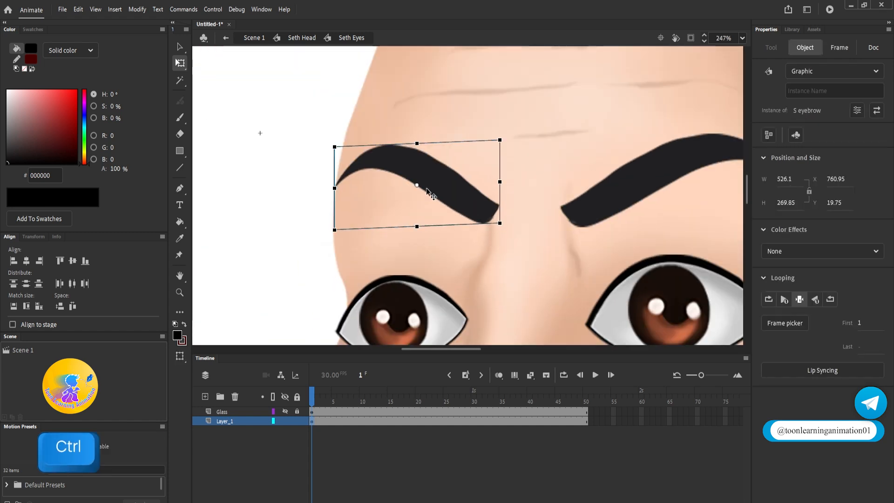
# Step: Move the transformation points of both S eyebrow instances to their outer ends
pyautogui.moveTo(417, 185); pyautogui.dragTo(335, 188)
pyautogui.press('space')
pyautogui.moveTo(573, 155); pyautogui.dragTo(434, 159)
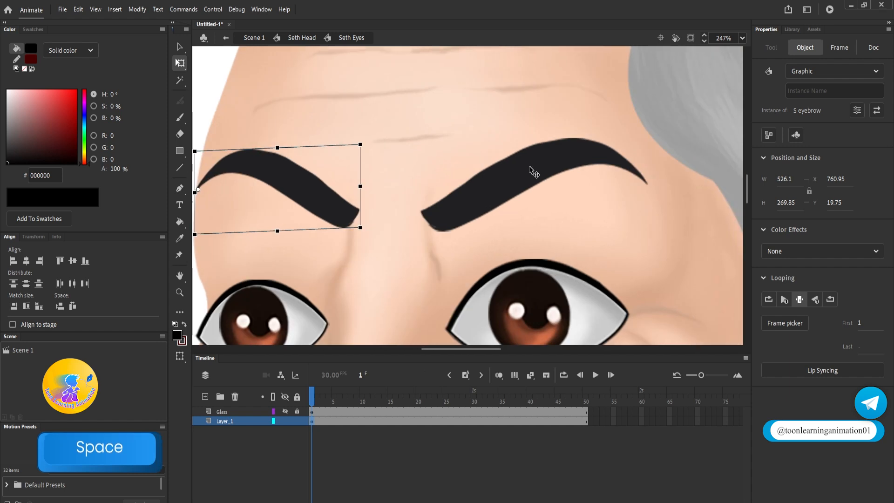
pyautogui.click(530, 166)
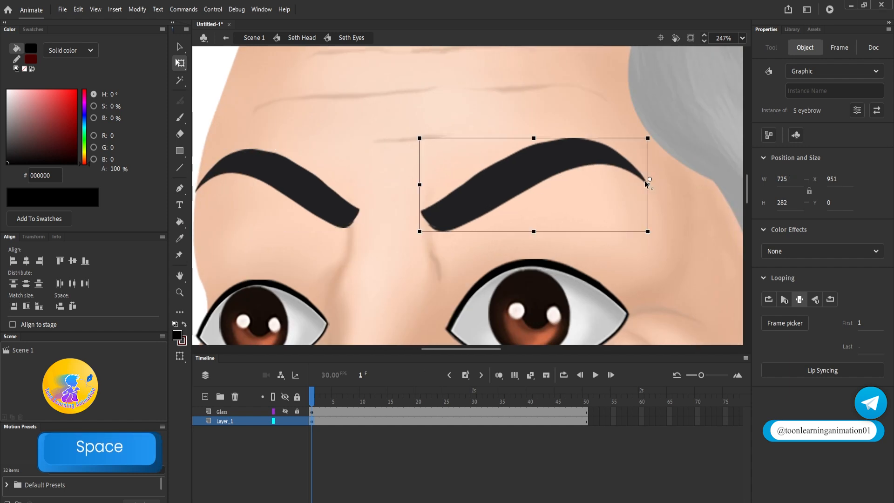
pyautogui.moveTo(645, 181); pyautogui.dragTo(648, 185)
# Step: Test rotating the eyebrow above the larger eye around its outer end, and undo the rotation
pyautogui.moveTo(413, 229); pyautogui.dragTo(511, 150)
pyautogui.hotkey('ctrl', 'z')
pyautogui.scroll(-1, 532, 164)
pyautogui.scroll(-1, 532, 165)
pyautogui.hotkey('ctrl', 'z')
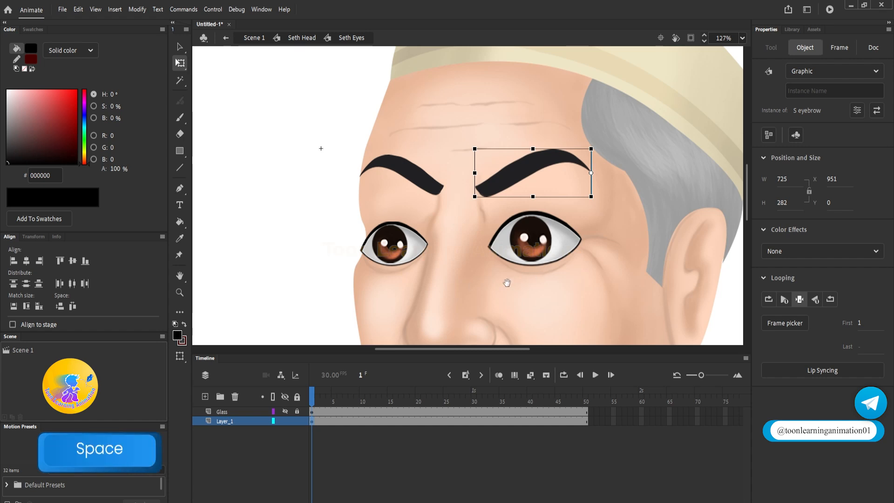
# Step: Convert the eyeball bitmap in the larger eye into a Graphic symbol named S Eyeball
pyautogui.scroll(1, 395, 257)
pyautogui.click(351, 228)
pyautogui.click(550, 213)
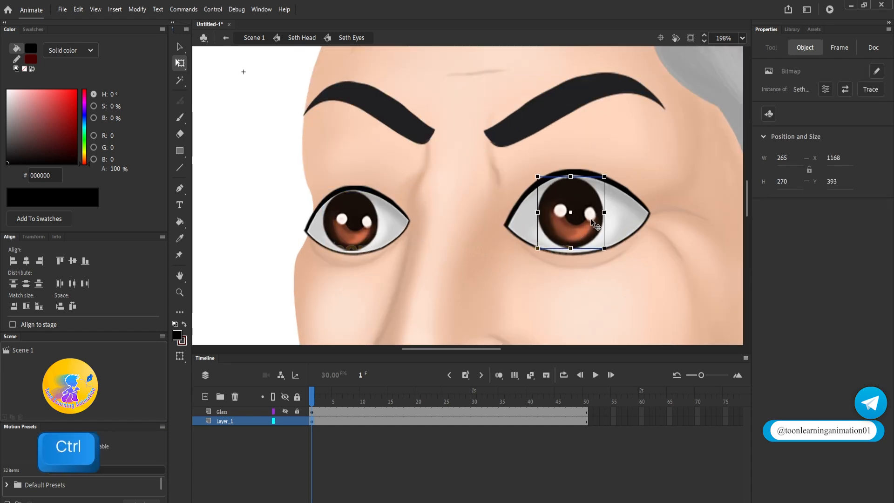
pyautogui.press('F8')
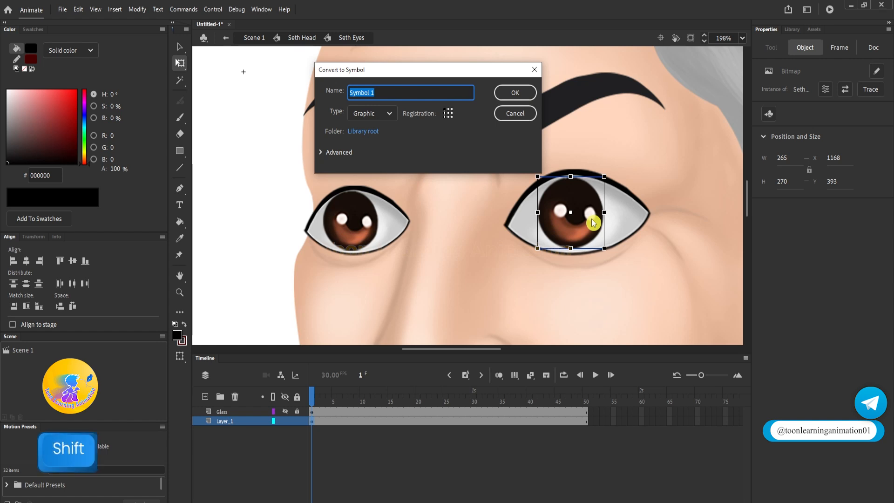
pyautogui.write('S Eyeball')
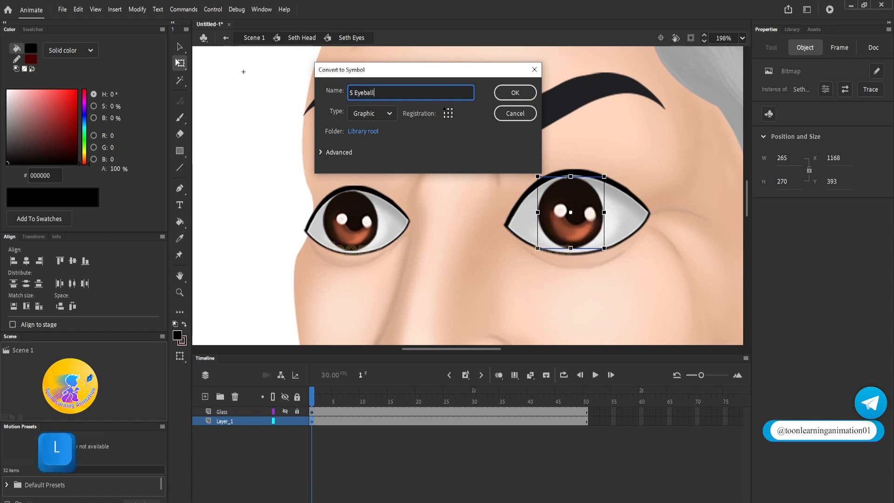
pyautogui.press('Return')
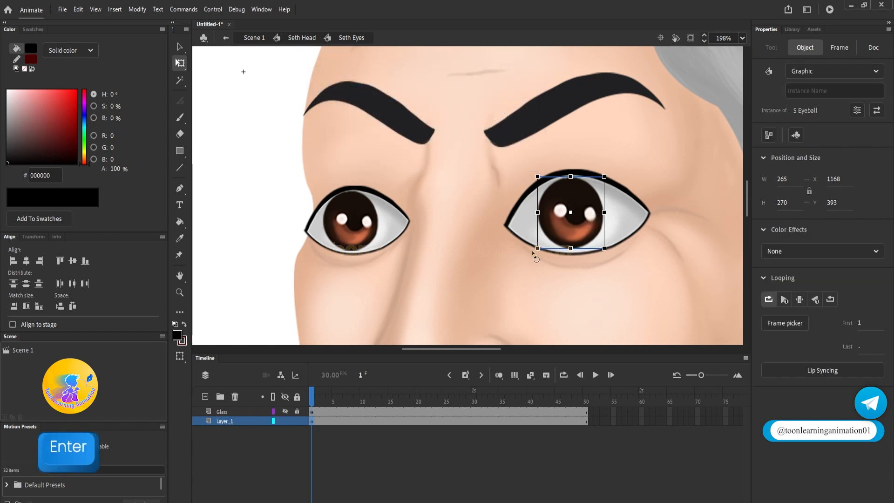
# Step: Replace the eyeball bitmap in the smaller eye with a copy of the S Eyeball symbol, scaled to about 206 × 210
pyautogui.moveTo(589, 224); pyautogui.dragTo(400, 234)
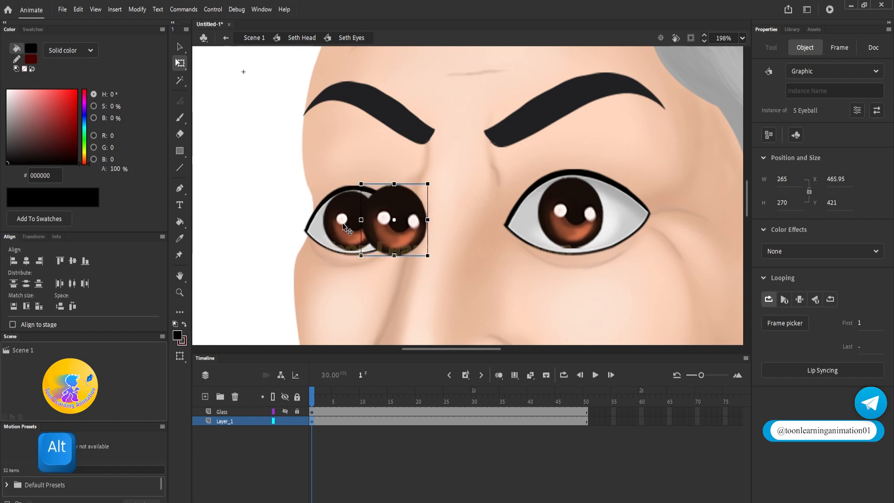
pyautogui.moveTo(342, 223); pyautogui.dragTo(247, 193)
pyautogui.press('Delete')
pyautogui.moveTo(402, 223); pyautogui.dragTo(359, 222)
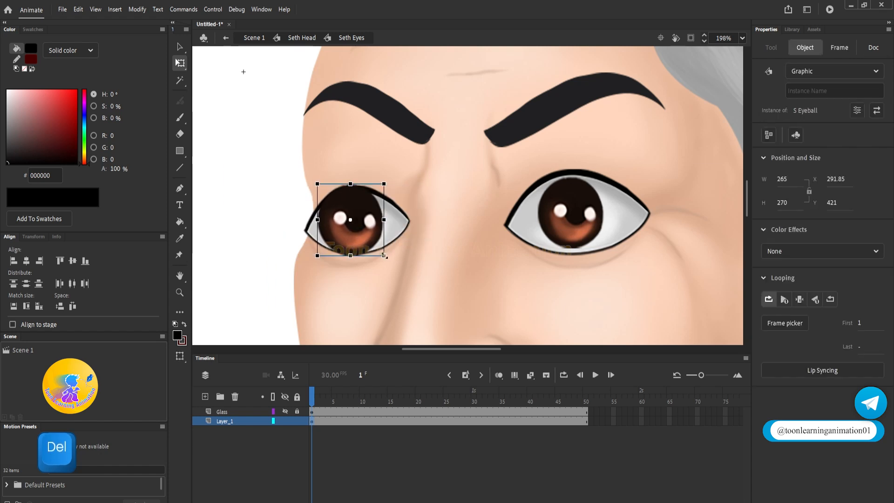
pyautogui.moveTo(385, 255); pyautogui.dragTo(358, 232)
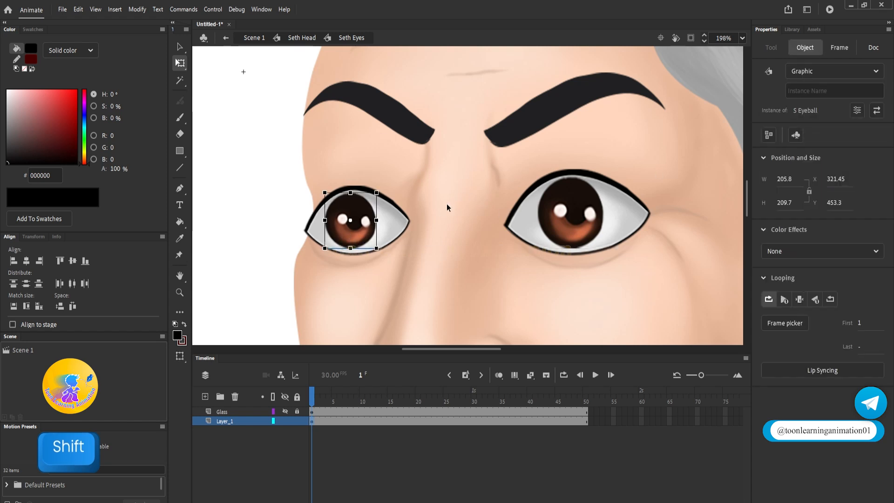
pyautogui.click(486, 253)
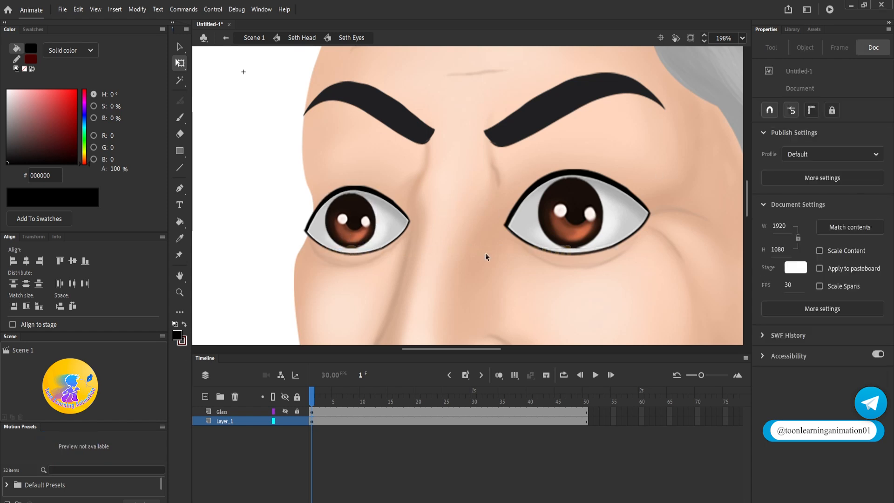
# Step: Open the S Eyeball symbol and convert its bitmap into a Graphic symbol named S Eye Ball in
pyautogui.doubleClick(571, 219)
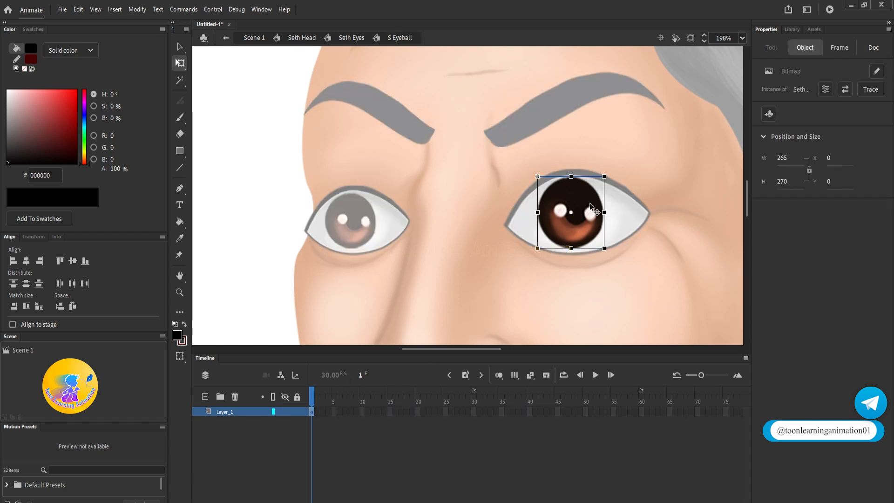
pyautogui.press('F8')
pyautogui.write('S ')
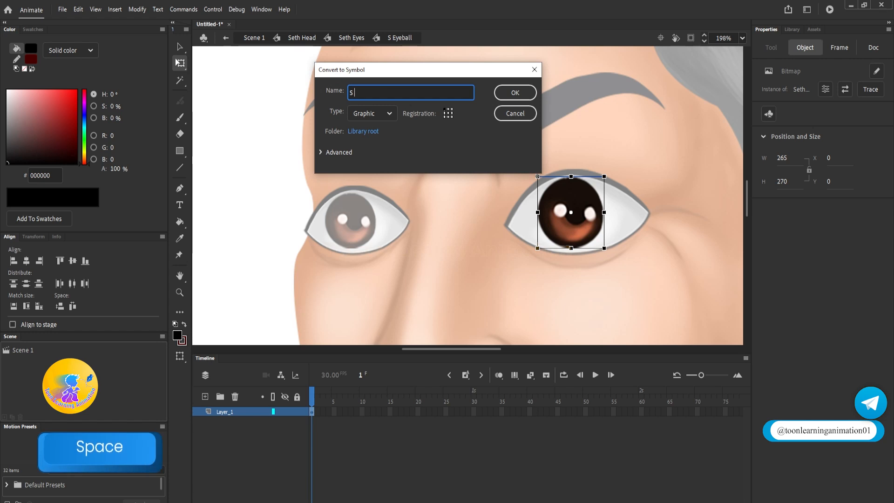
pyautogui.write('Eye')
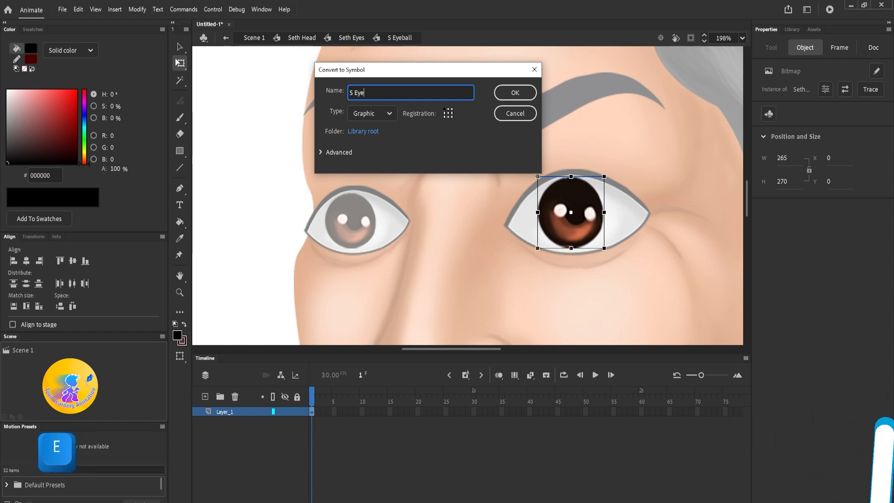
pyautogui.write(' Ball in')
pyautogui.press('Return')
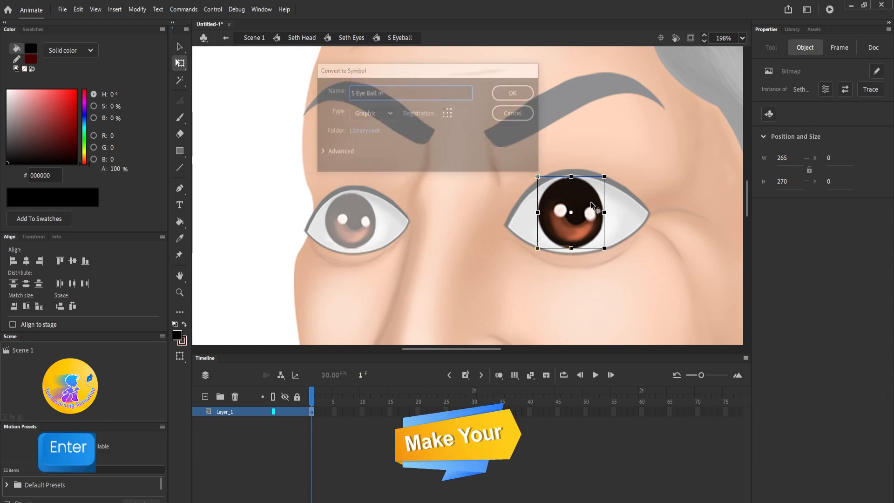
pyautogui.doubleClick(496, 280)
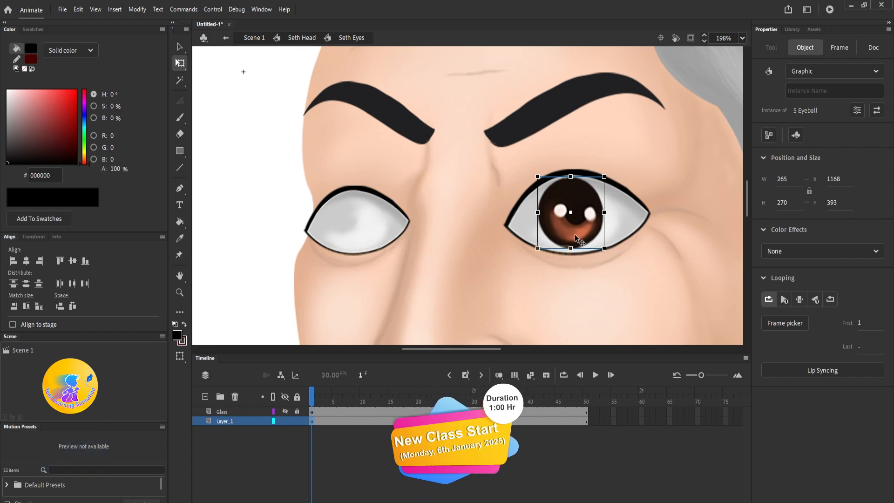
pyautogui.click(322, 394)
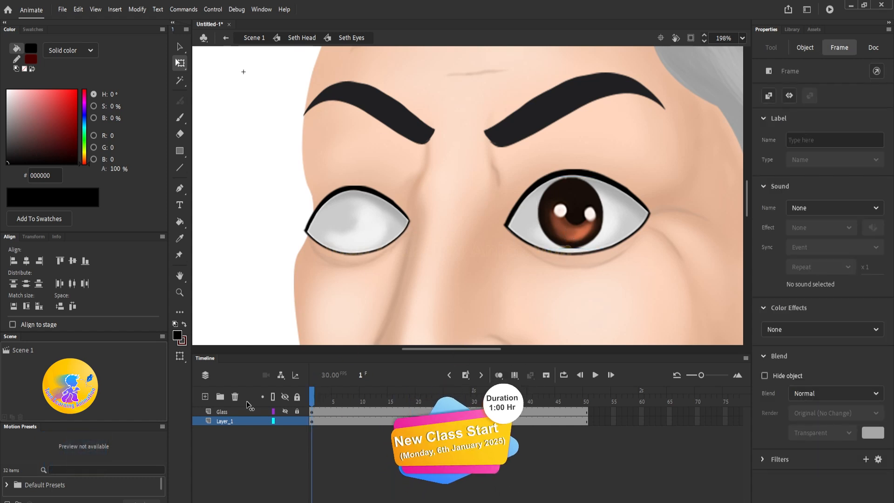
pyautogui.click(560, 229)
pyautogui.hotkey('ctrl', 'z')
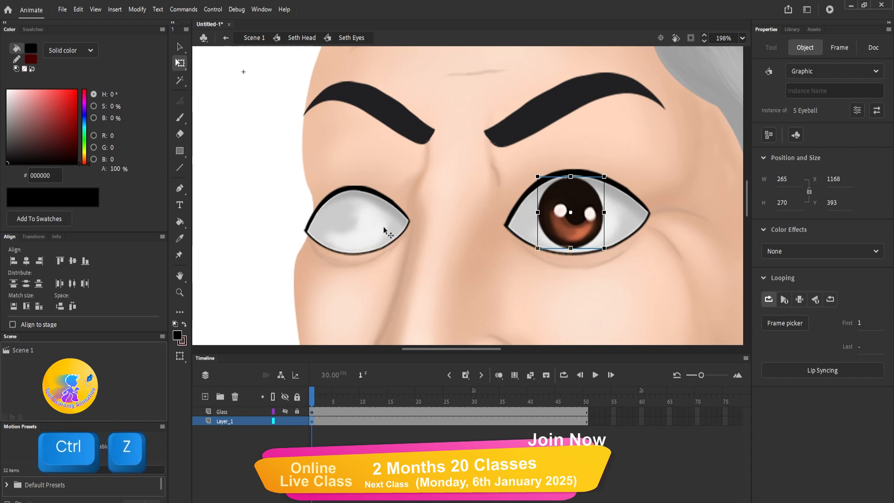
# Step: Reopen the S Eyeball symbol, try extending its layer to frame 14, and undo the extension
pyautogui.doubleClick(563, 231)
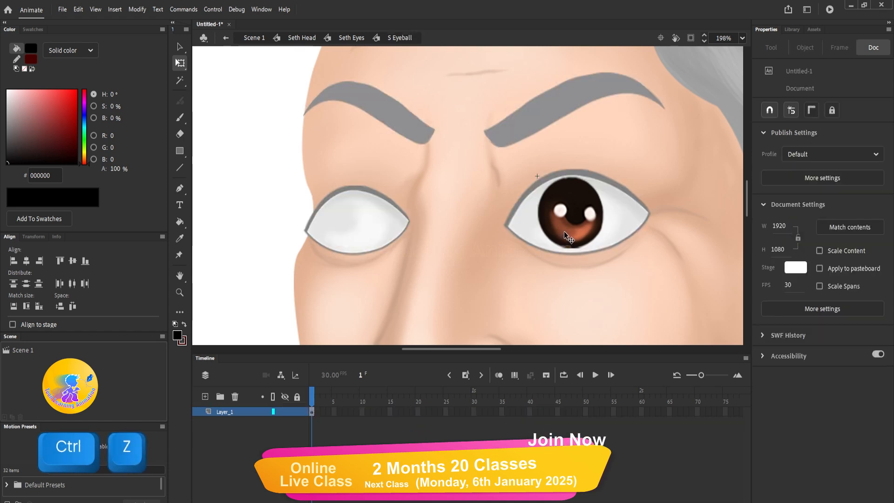
pyautogui.moveTo(534, 168); pyautogui.dragTo(630, 256)
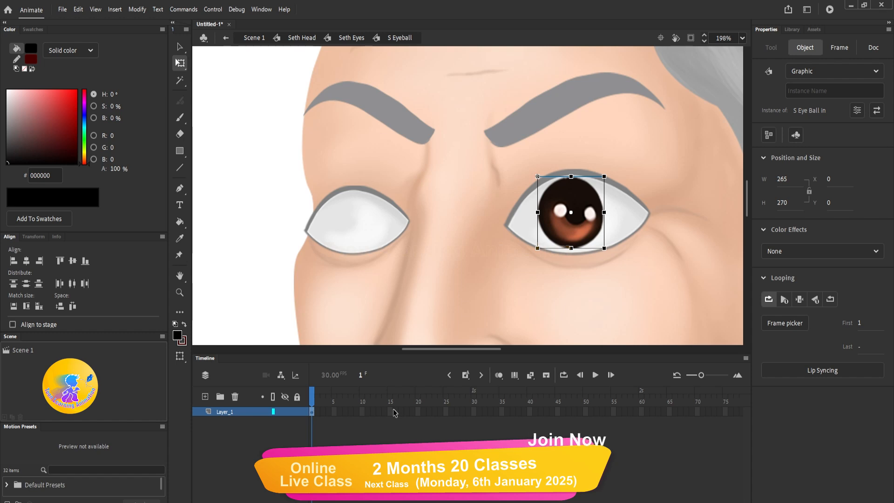
pyautogui.moveTo(702, 375); pyautogui.dragTo(708, 378)
pyautogui.click(461, 412)
pyautogui.press('F5')
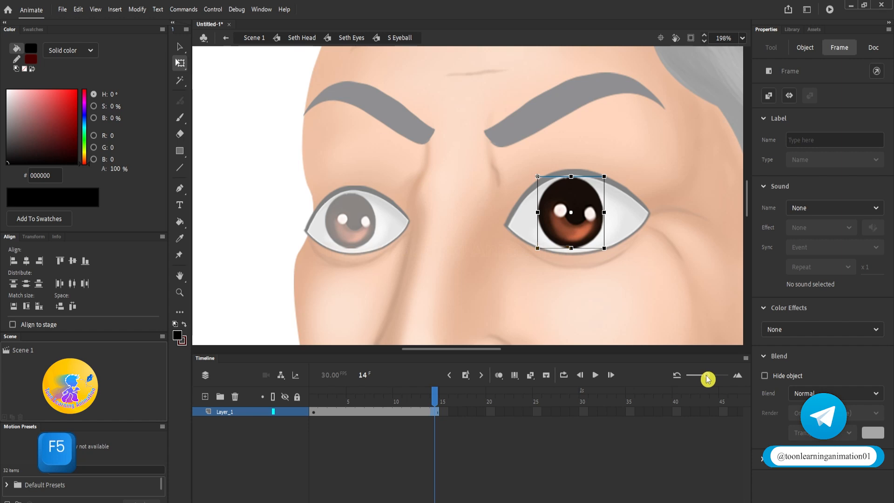
pyautogui.click(433, 220)
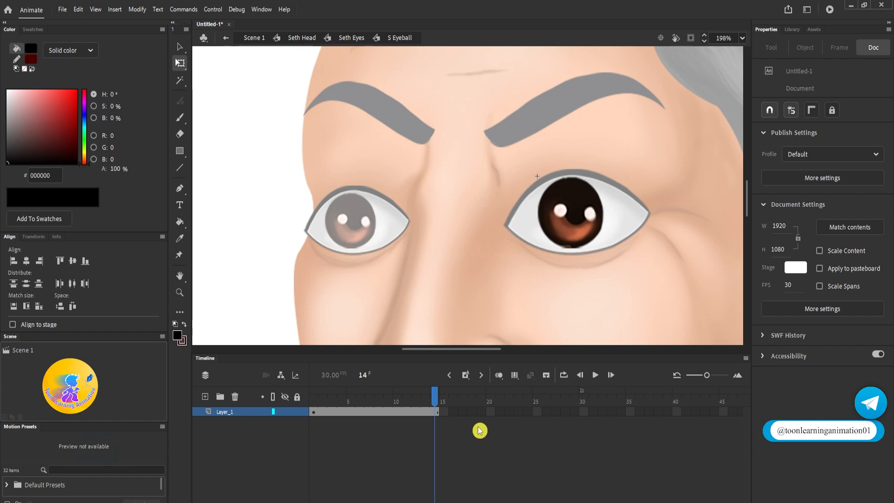
pyautogui.hotkey('ctrl', 'z')
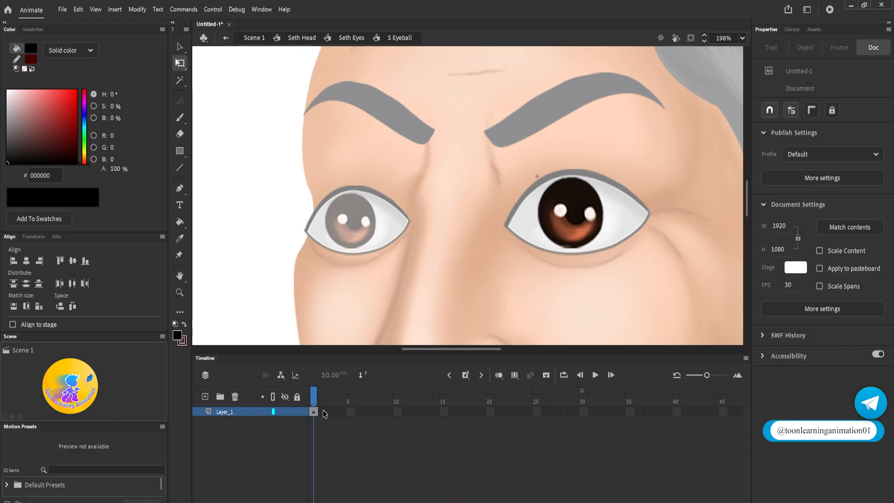
# Step: Extend the layer inside S Eyeball to frame 14, and return to Seth Eyes
pyautogui.click(342, 412)
pyautogui.press('F5')
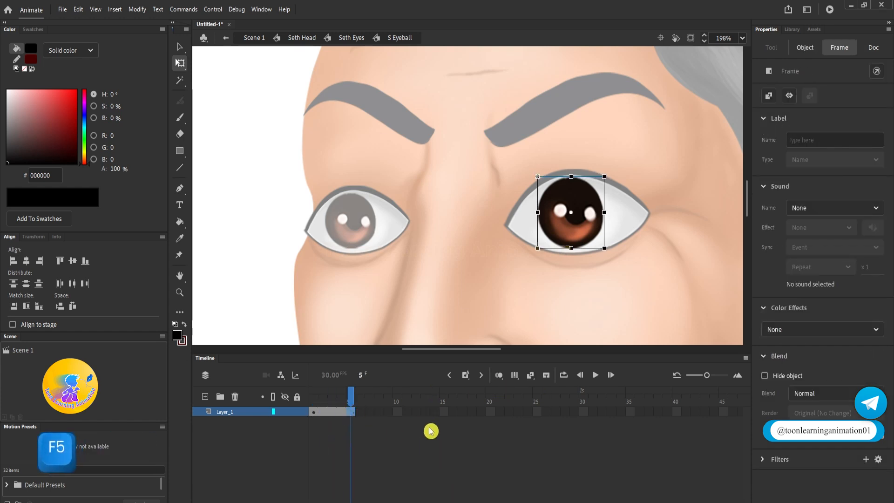
pyautogui.click(435, 412)
pyautogui.press('F5')
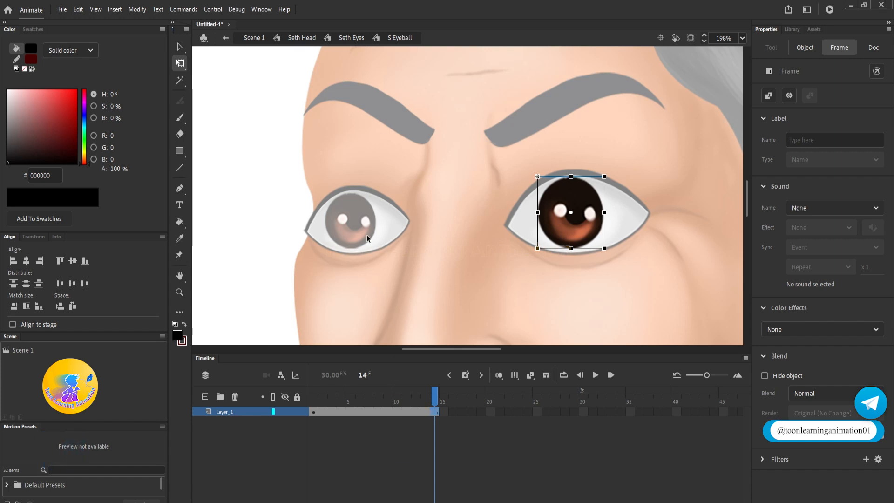
pyautogui.doubleClick(286, 326)
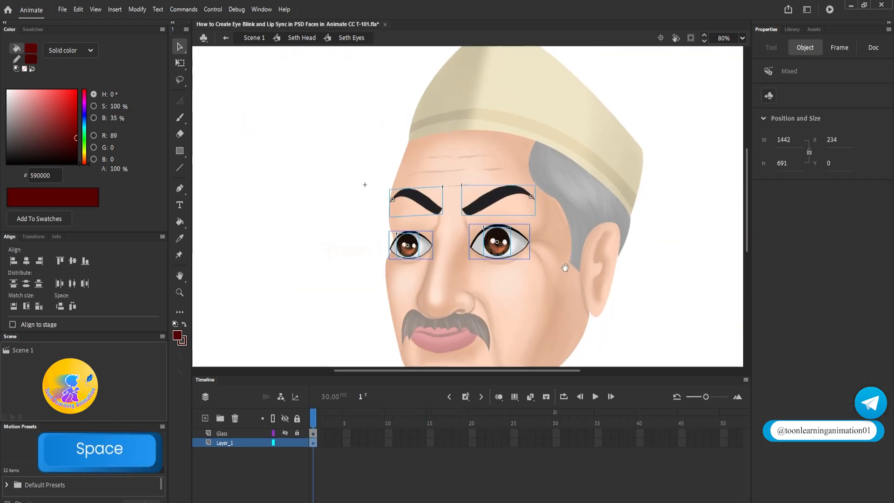
# Step: Distribute the selected eyebrows, eyeballs and eye bitmaps to separate layers, and enlarge the timeline to show them all
pyautogui.keyDown('ctrl'); pyautogui.click(484, 238); pyautogui.keyUp('ctrl')
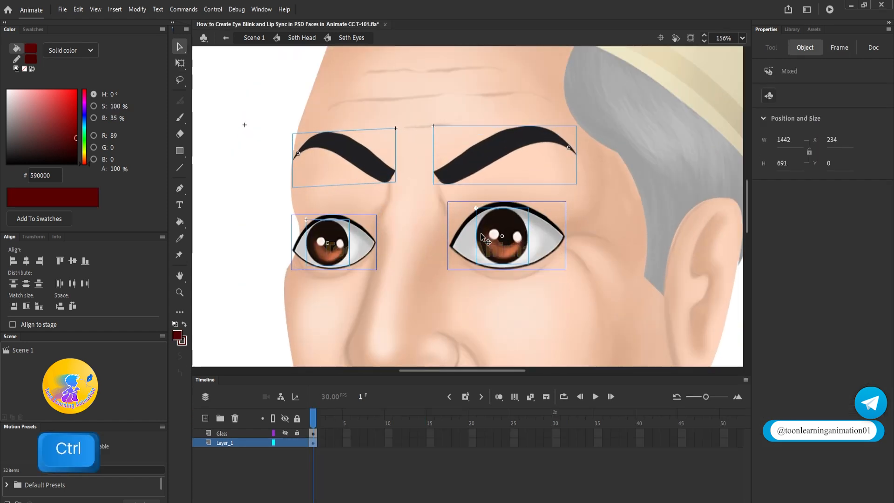
pyautogui.rightClick(507, 238)
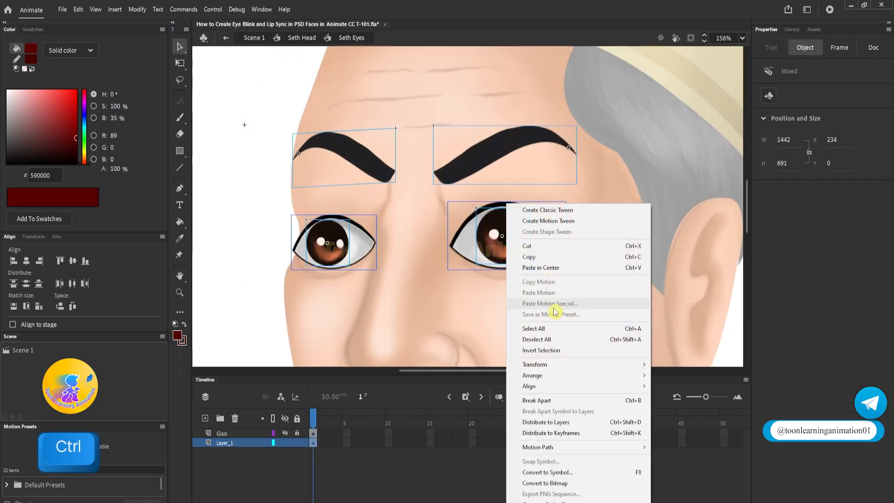
pyautogui.click(541, 427)
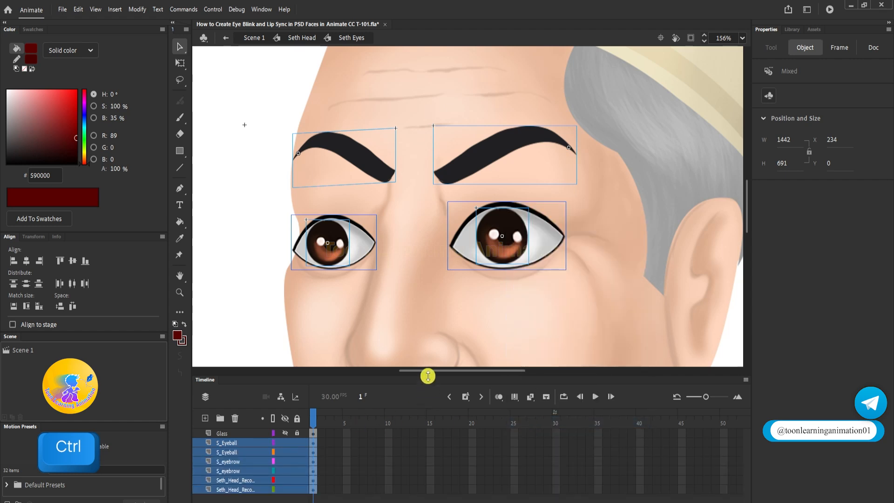
pyautogui.moveTo(426, 373); pyautogui.dragTo(433, 346)
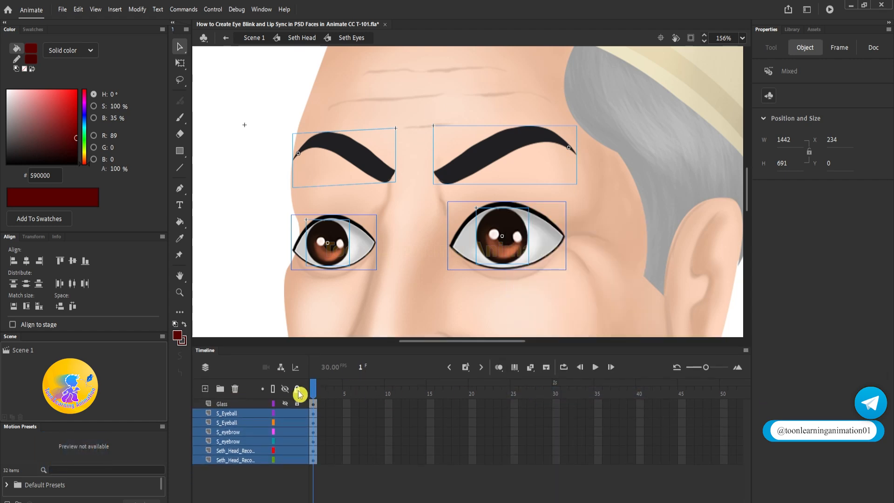
pyautogui.click(413, 289)
# Step: Check which layer holds each eyebrow, eyeball and eye bitmap in Seth Eyes
pyautogui.moveTo(334, 120); pyautogui.dragTo(471, 152)
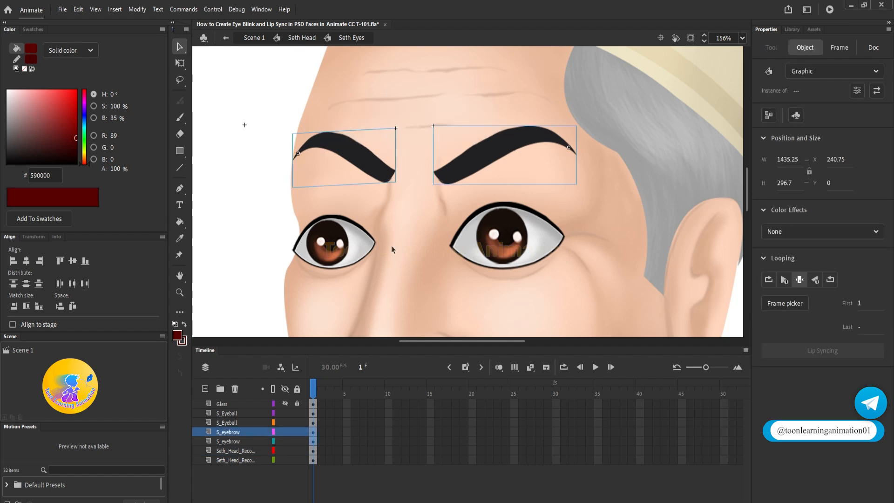
pyautogui.click(490, 242)
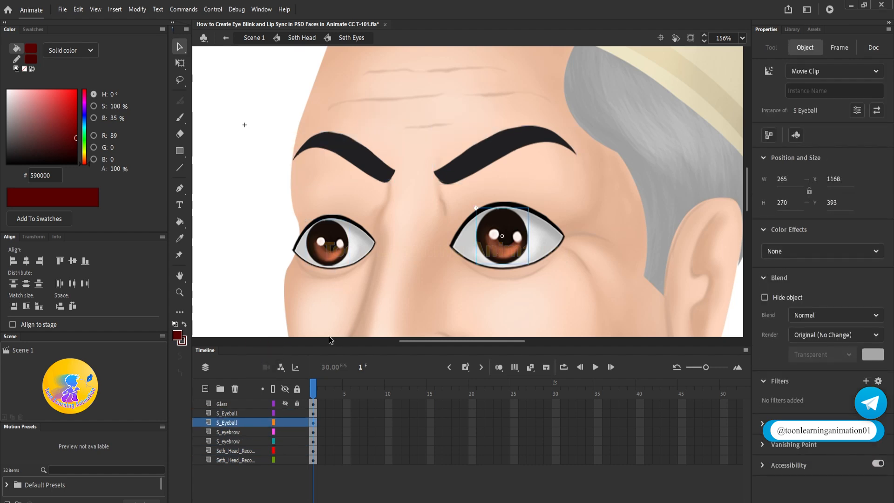
pyautogui.click(359, 249)
pyautogui.click(545, 249)
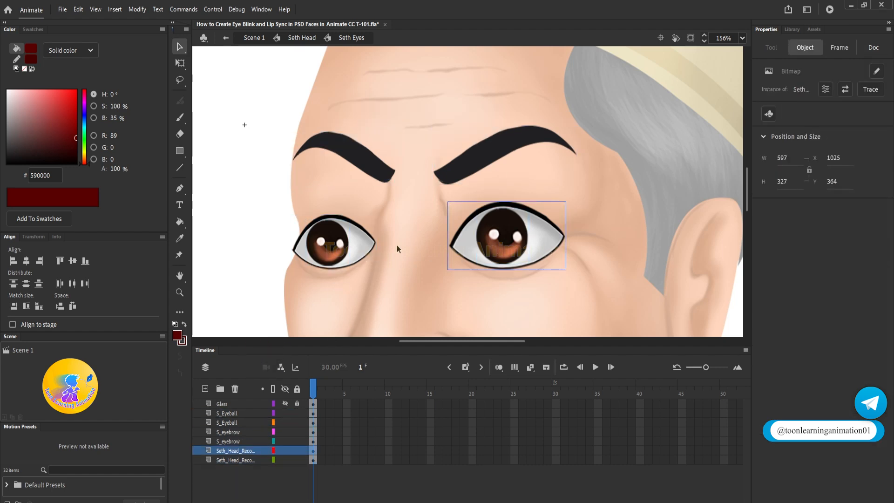
pyautogui.click(225, 460)
pyautogui.click(226, 452)
pyautogui.click(284, 476)
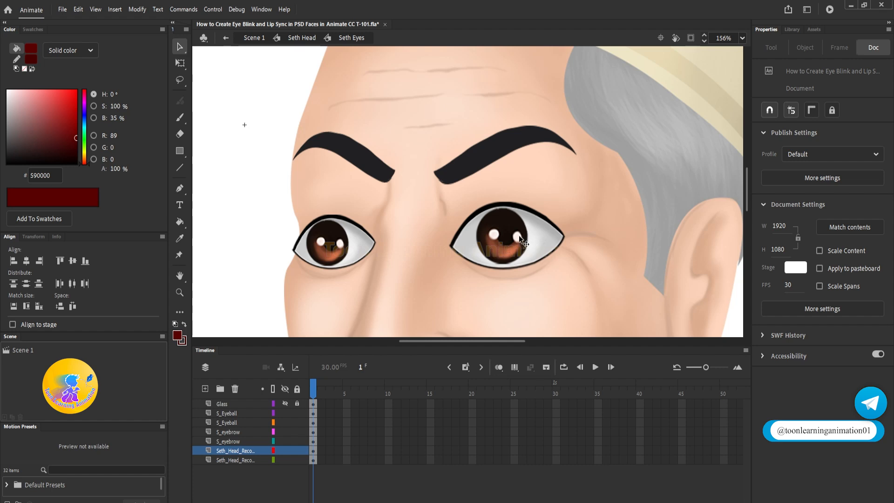
# Step: Add a layer named Blink directly above the larger eye's S_Eyeball layer
pyautogui.click(182, 151)
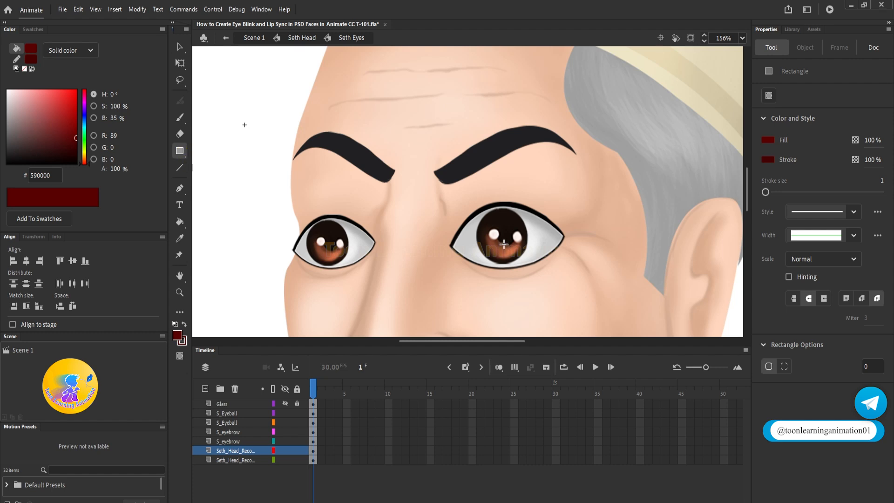
pyautogui.click(180, 47)
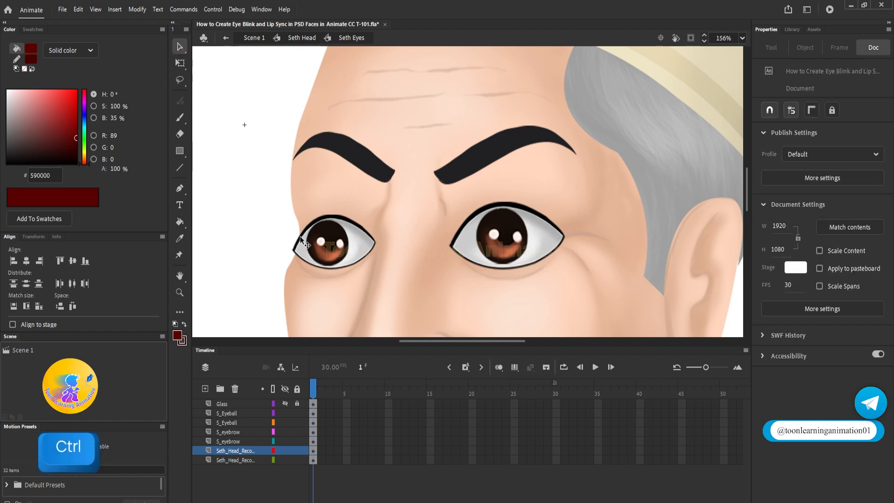
pyautogui.click(515, 250)
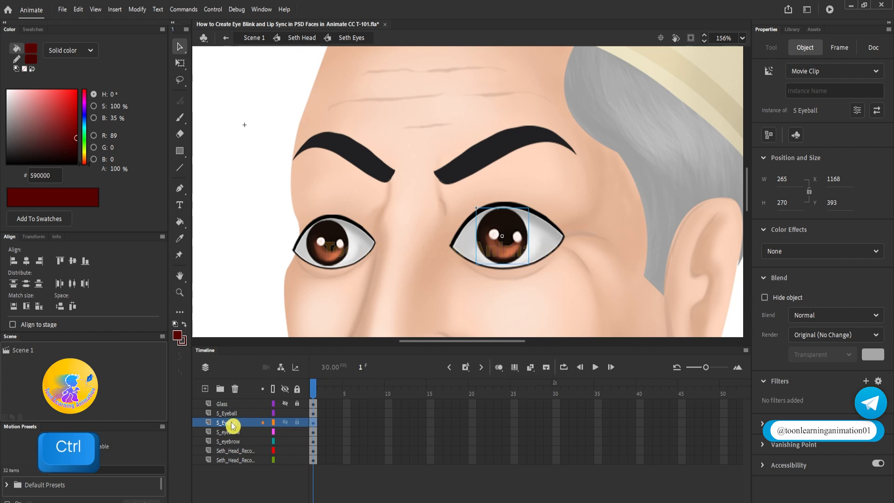
pyautogui.click(208, 391)
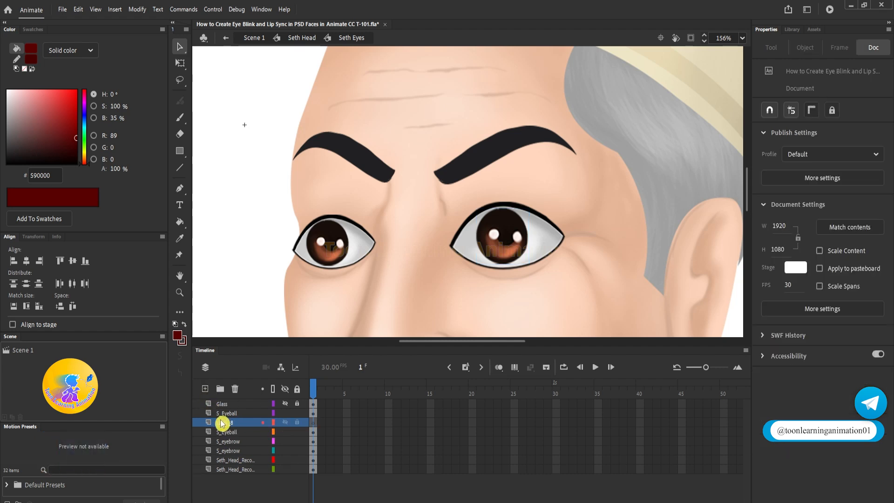
pyautogui.doubleClick(228, 423)
pyautogui.write('Bl')
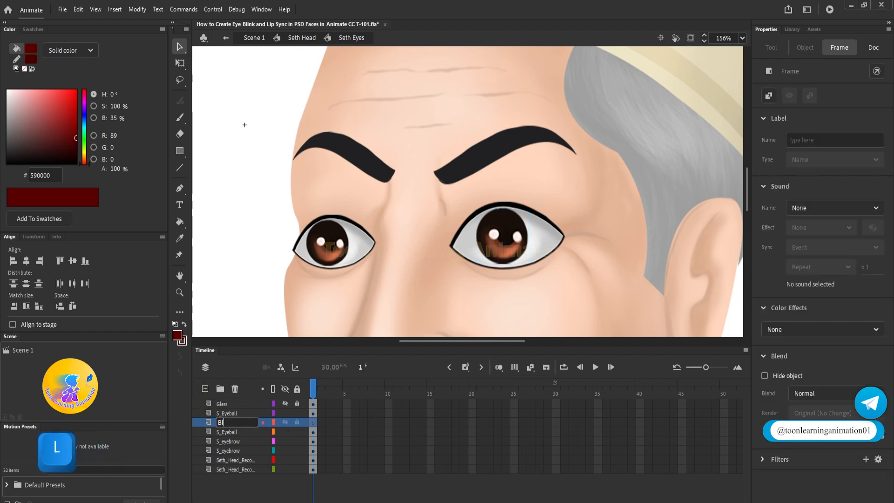
pyautogui.write('ink')
pyautogui.click(260, 249)
# Step: Sample the orange skin tone beside the larger eye in Seth Head as the fill colour, and return to Seth Eyes
pyautogui.doubleClick(258, 214)
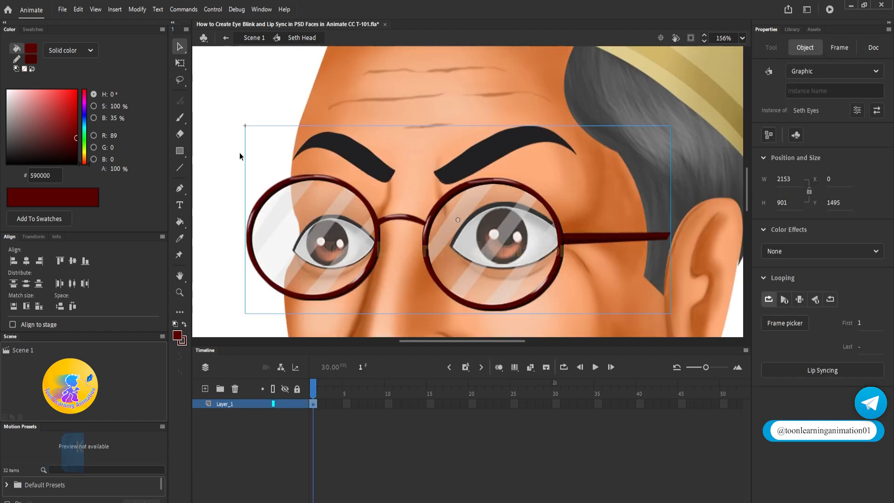
pyautogui.click(566, 183)
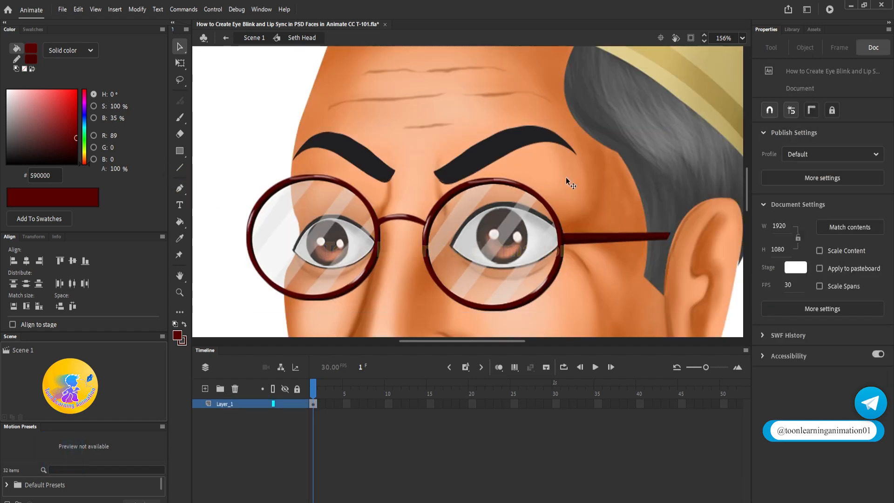
pyautogui.click(179, 337)
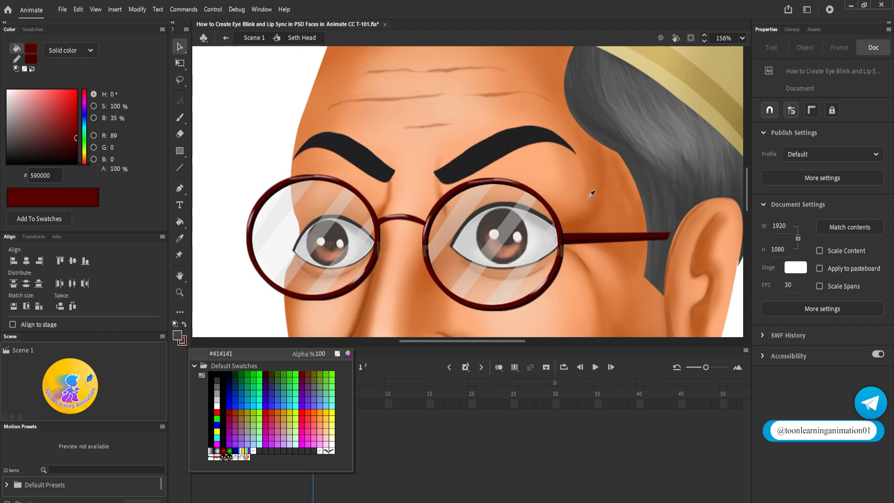
pyautogui.click(599, 176)
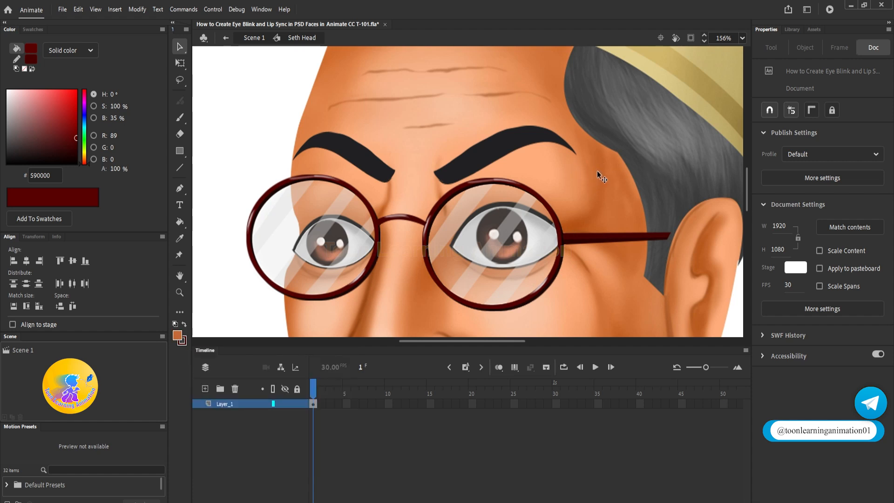
pyautogui.doubleClick(511, 238)
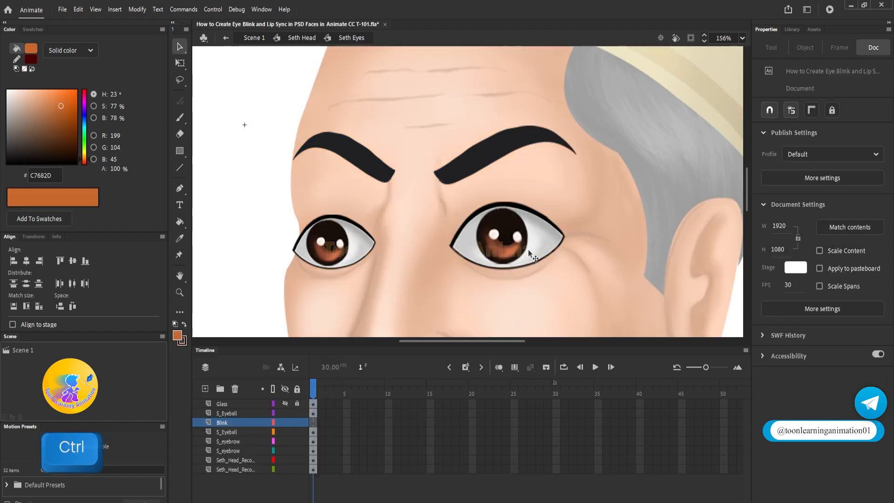
# Step: Draw a rectangle about 678 by 411 px over the larger eye on the Blink layer, and darken its fill to about B35A22
pyautogui.click(181, 151)
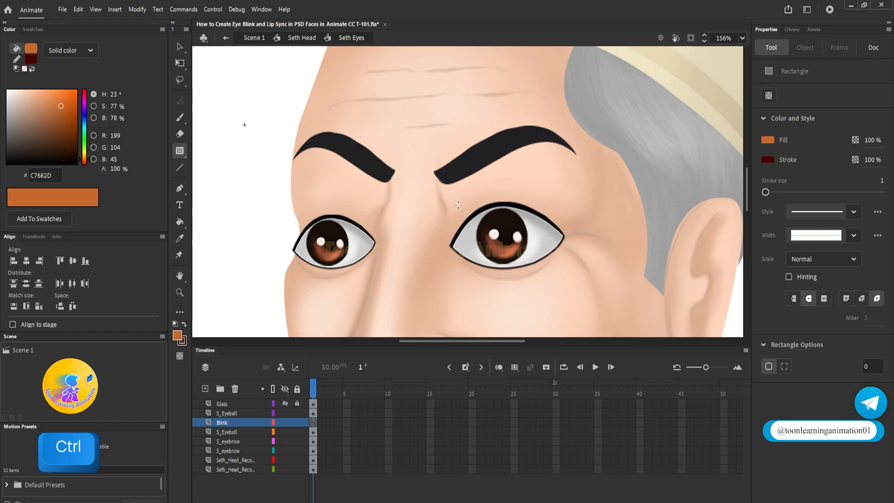
pyautogui.scroll(2, 544, 264)
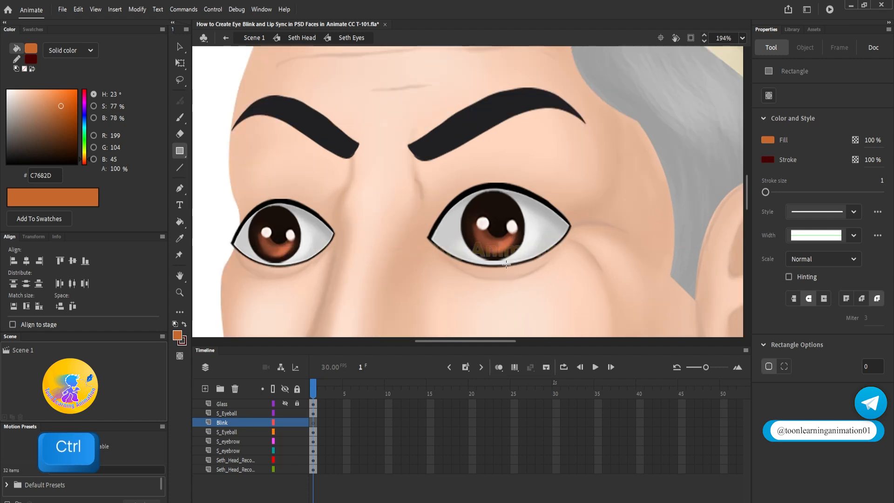
pyautogui.moveTo(419, 174)
pyautogui.mouseDown()
pyautogui.moveTo(512, 272)
pyautogui.moveTo(586, 280)
pyautogui.mouseUp()
pyautogui.click(184, 44)
pyautogui.click(506, 219)
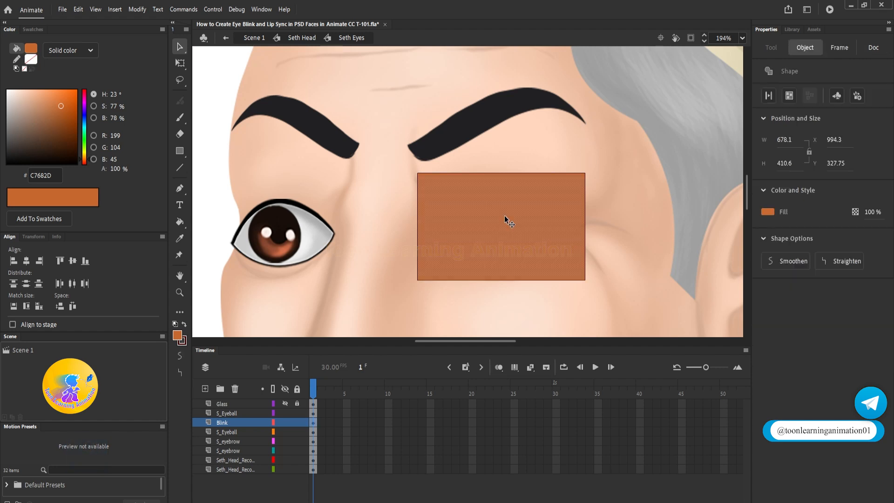
pyautogui.moveTo(61, 108); pyautogui.dragTo(63, 112)
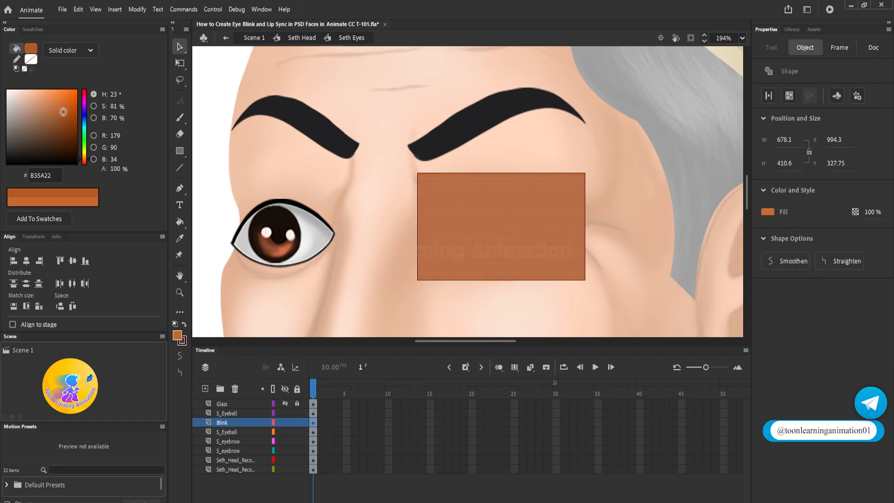
# Step: Recolour the rectangle's whole outline by sampling its fill and darkening that colour to 712E04
pyautogui.doubleClick(571, 174)
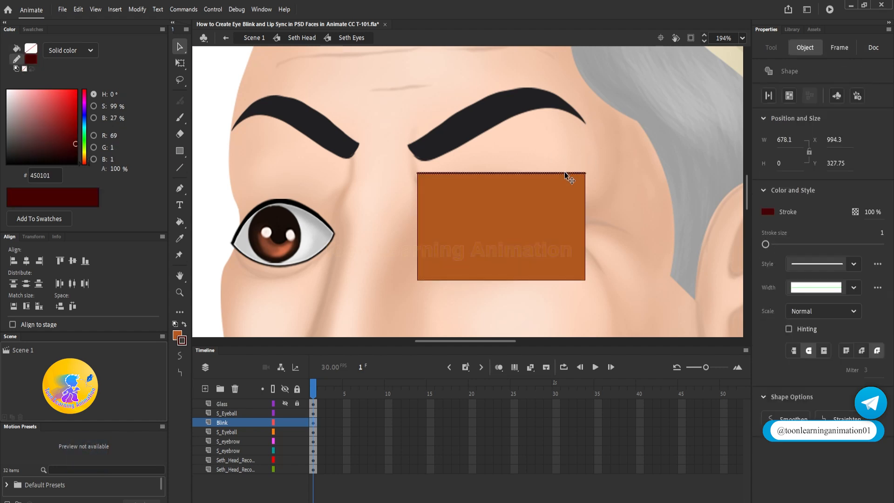
pyautogui.click(183, 344)
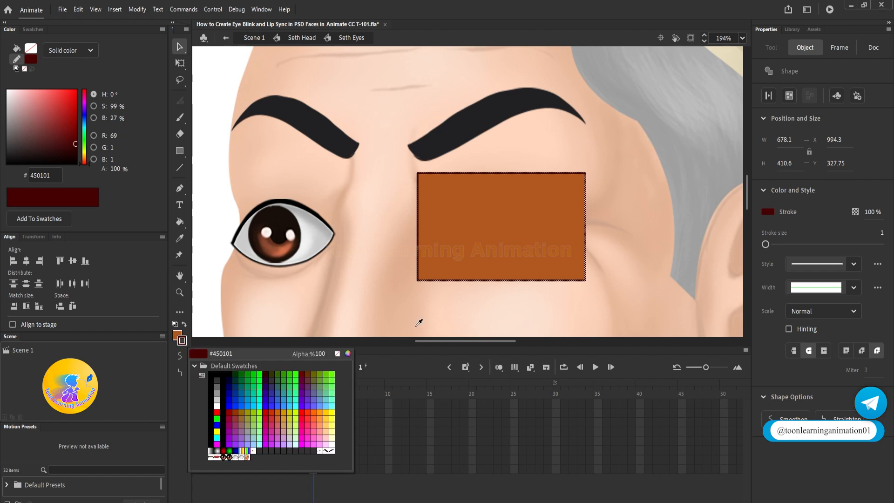
pyautogui.click(531, 214)
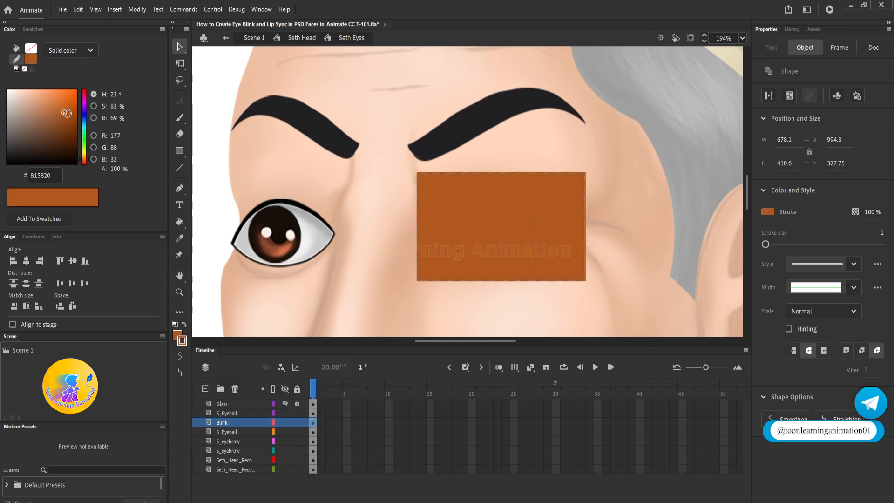
pyautogui.moveTo(64, 112); pyautogui.dragTo(74, 131)
pyautogui.click(630, 222)
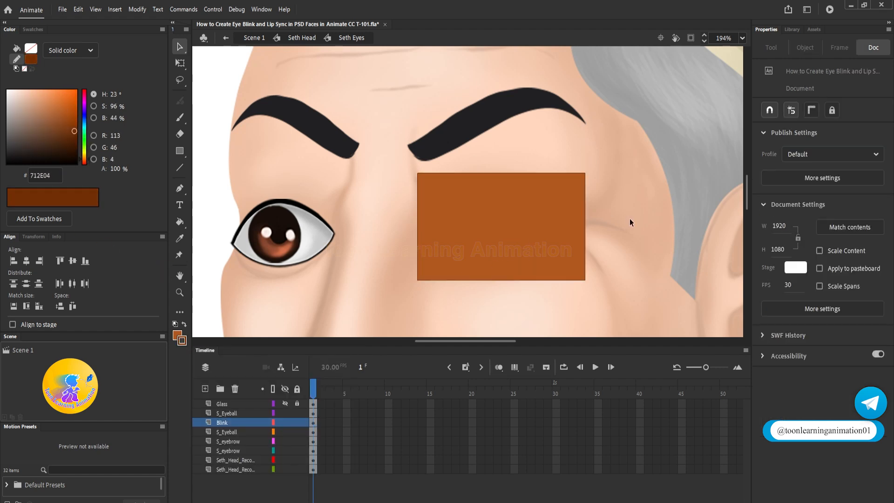
# Step: Thicken the rectangle's whole outline, trying stroke size 2 before setting it to 4
pyautogui.doubleClick(552, 173)
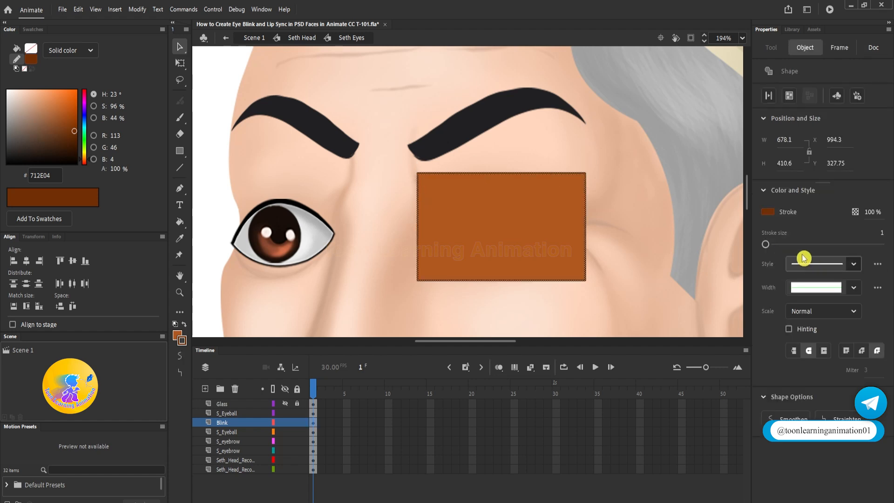
pyautogui.click(882, 233)
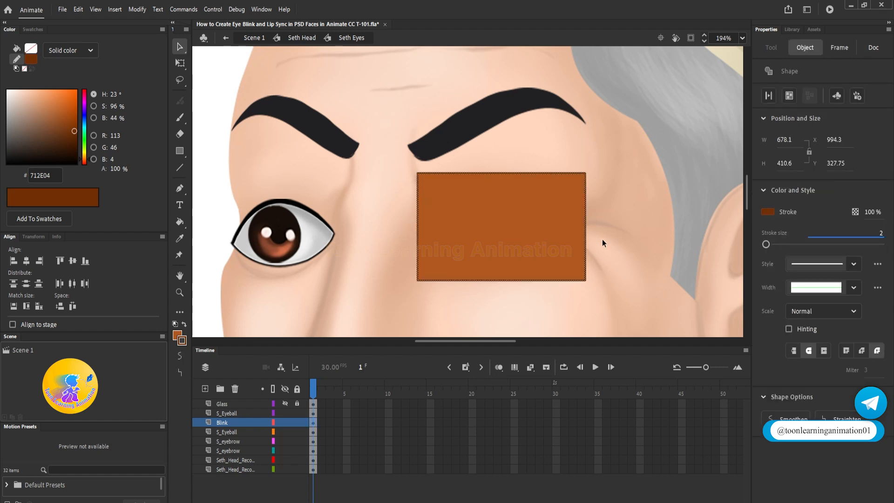
pyautogui.write('2')
pyautogui.click(619, 219)
pyautogui.doubleClick(494, 173)
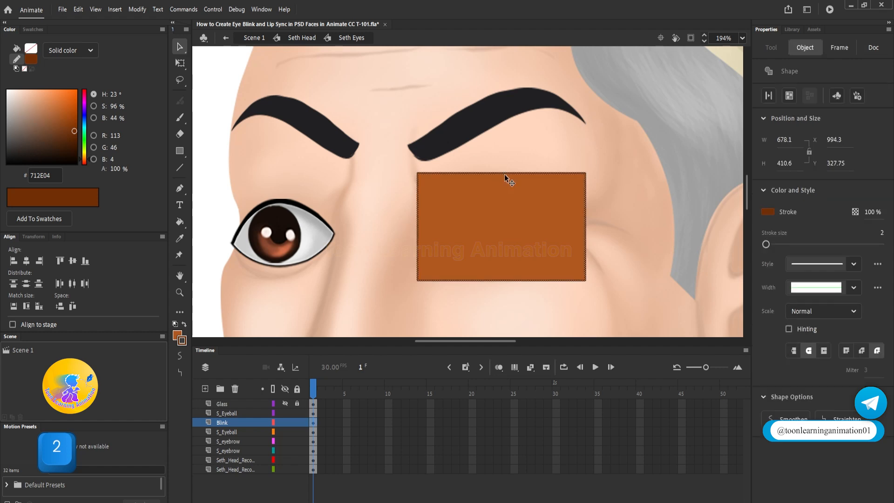
pyautogui.click(882, 238)
pyautogui.write('4')
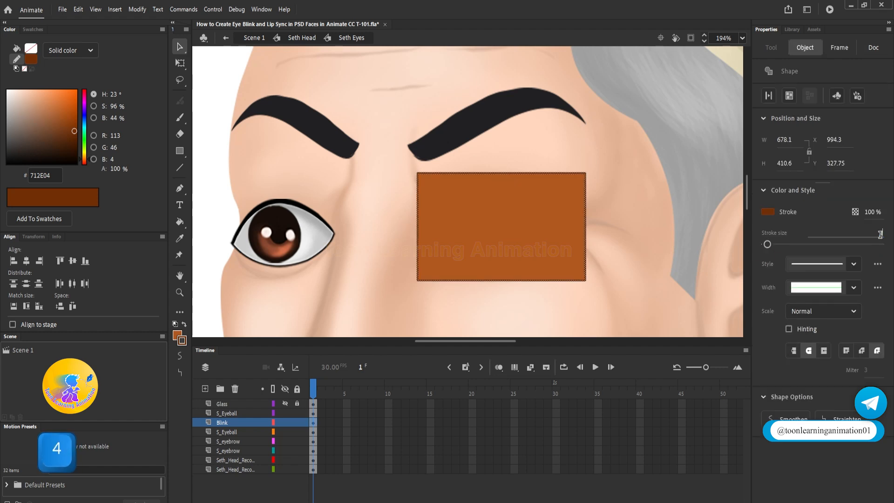
# Step: Set the brown rectangle's stroke size to 4 and select its fill and outline with the Free Transform tool
pyautogui.click(658, 246)
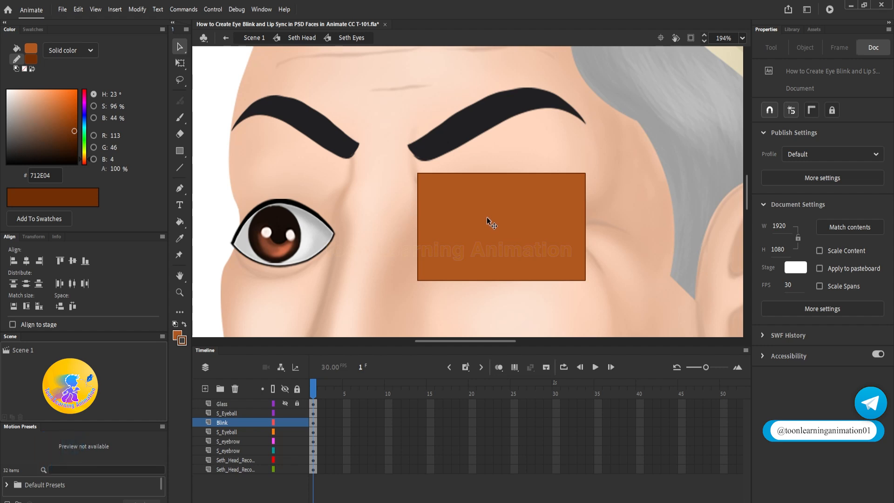
pyautogui.click(180, 63)
pyautogui.click(508, 200)
pyautogui.moveTo(508, 199); pyautogui.dragTo(688, 200)
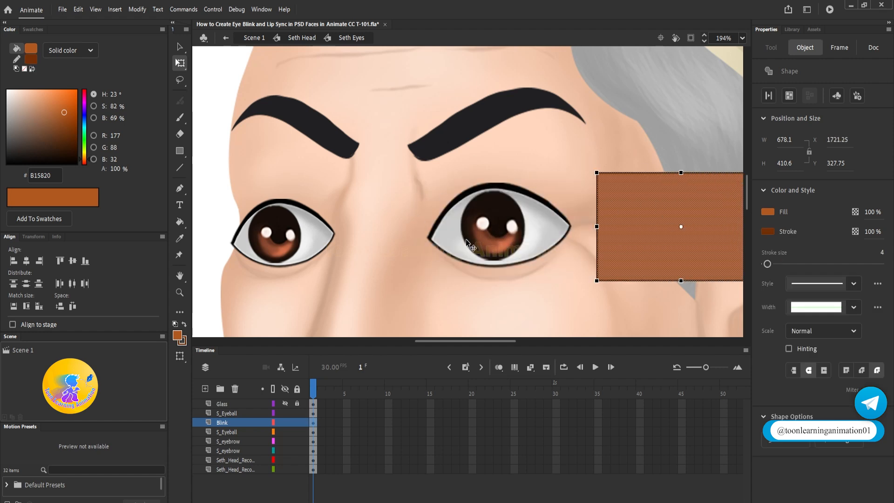
pyautogui.moveTo(697, 213); pyautogui.dragTo(719, 214)
pyautogui.hotkey('ctrl', 'z')
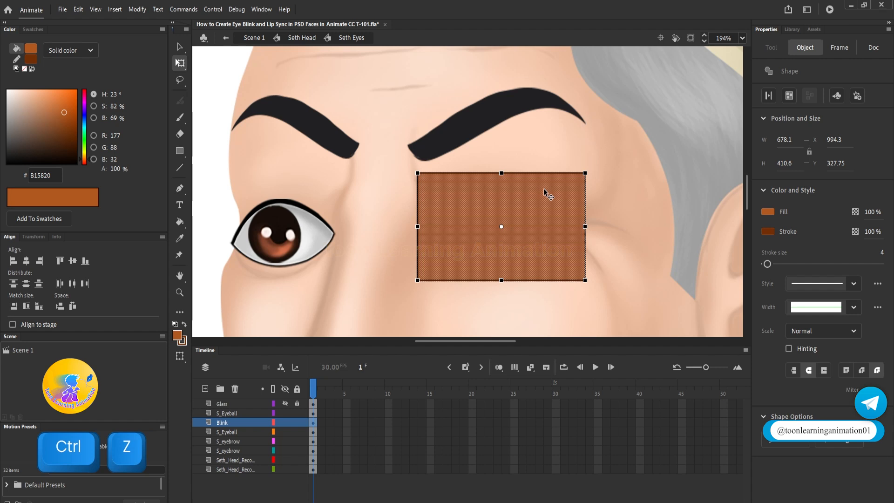
# Step: Shrink the rectangle to about 610 by 351 px from its side handles and move it straight up, just above the eye
pyautogui.scroll(3, 502, 273)
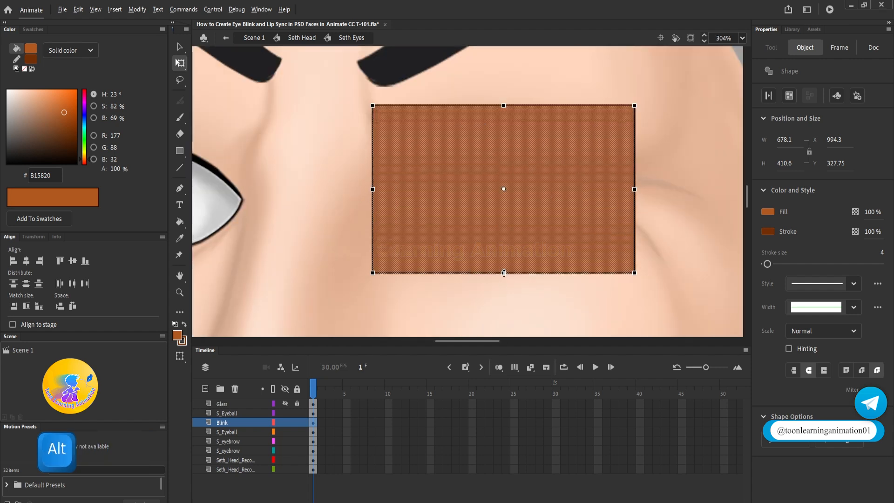
pyautogui.moveTo(504, 272); pyautogui.dragTo(484, 257)
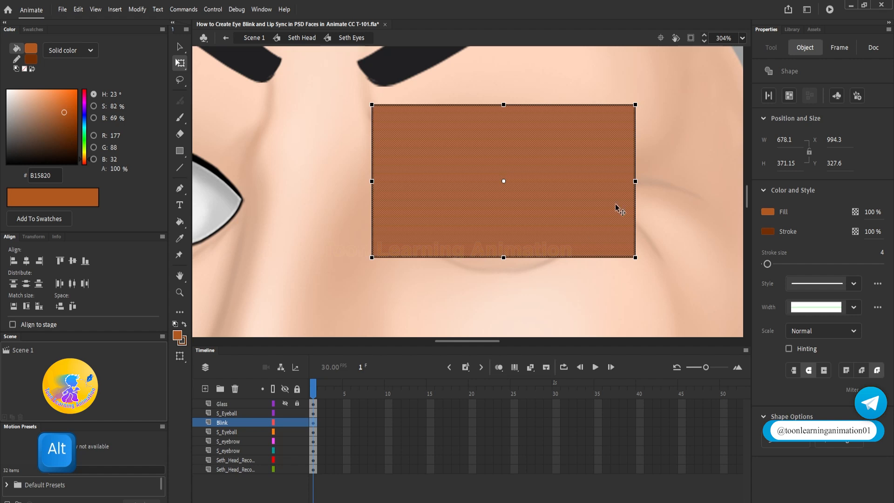
pyautogui.moveTo(637, 183)
pyautogui.mouseDown()
pyautogui.moveTo(582, 183)
pyautogui.moveTo(621, 183)
pyautogui.mouseUp()
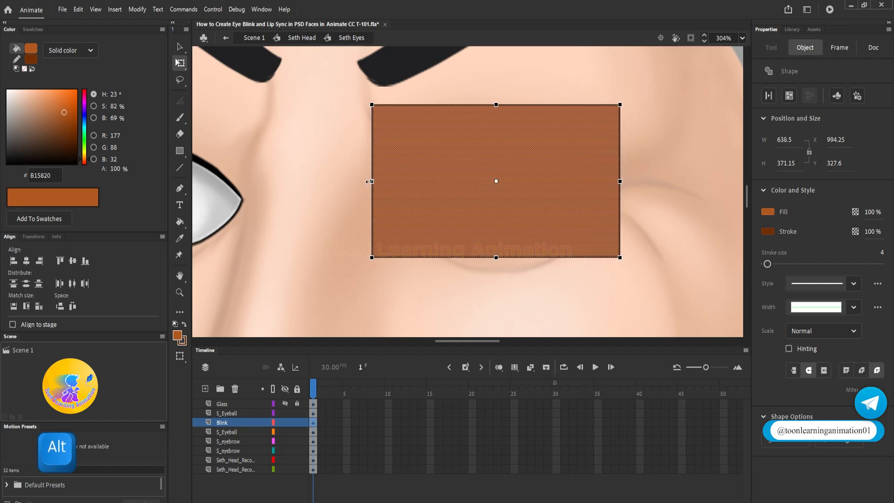
pyautogui.moveTo(372, 181)
pyautogui.mouseDown()
pyautogui.moveTo(412, 182)
pyautogui.moveTo(383, 182)
pyautogui.mouseUp()
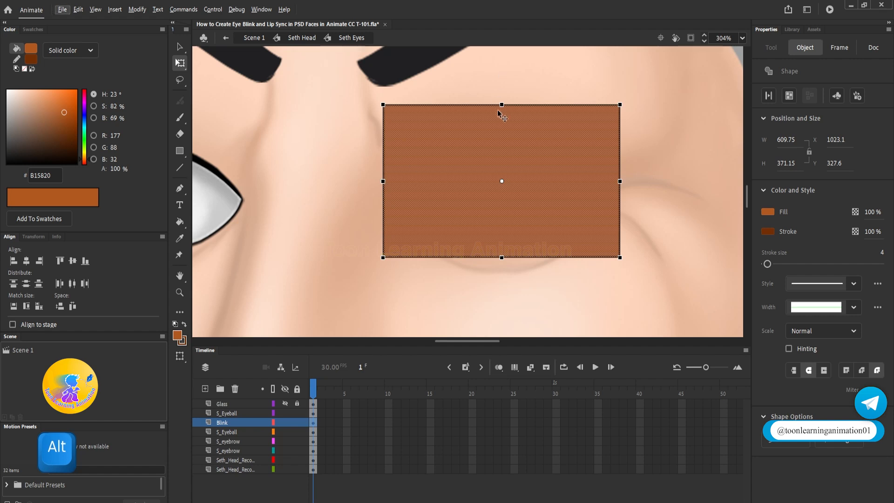
pyautogui.moveTo(502, 105)
pyautogui.mouseDown()
pyautogui.moveTo(502, 128)
pyautogui.moveTo(502, 113)
pyautogui.mouseUp()
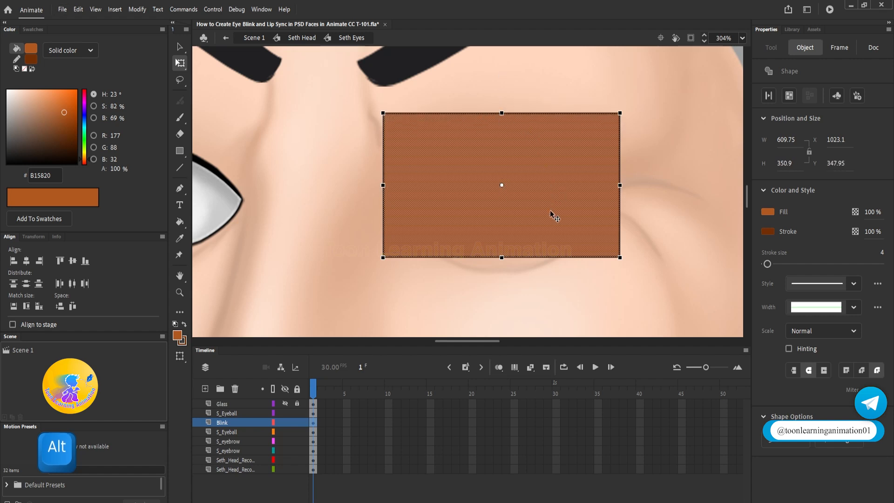
pyautogui.moveTo(551, 213); pyautogui.dragTo(551, 71)
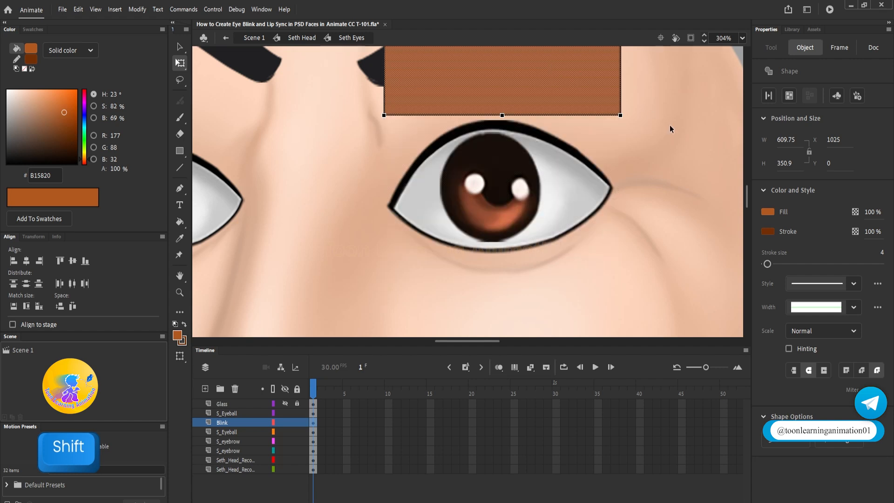
# Step: Extend all layers inside the Seth Eyes symbol to frame 14
pyautogui.click(425, 395)
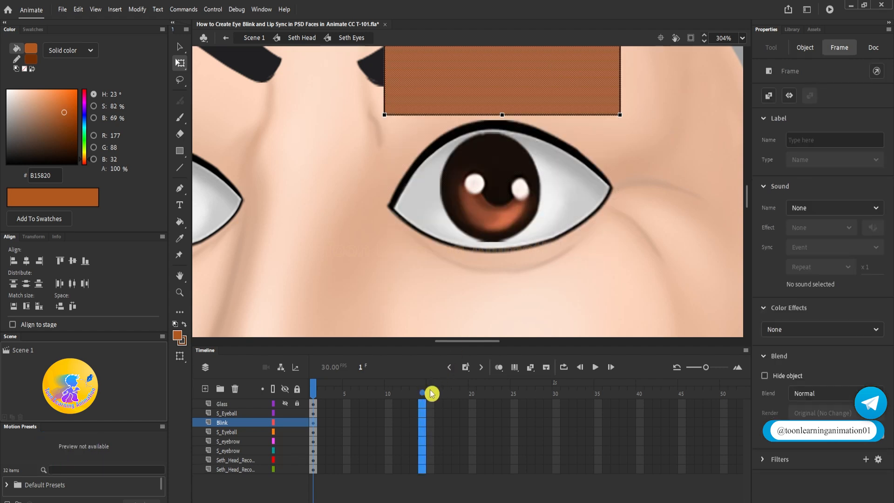
pyautogui.press('F5')
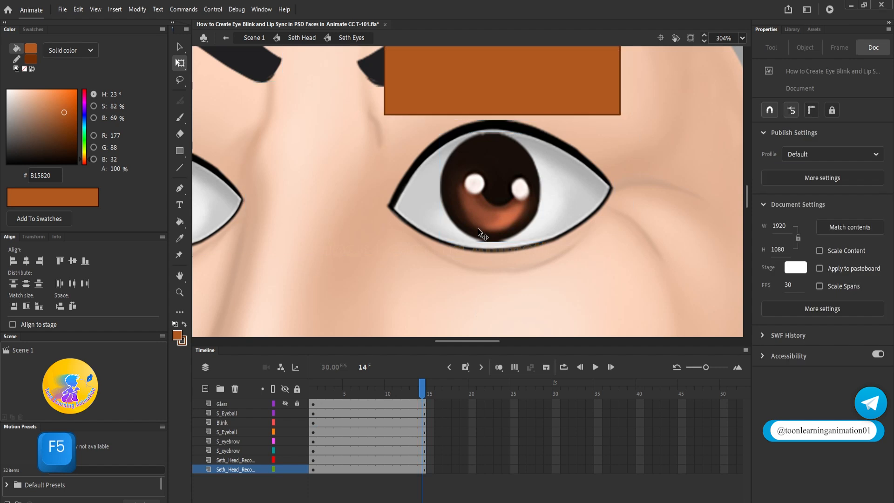
pyautogui.doubleClick(477, 228)
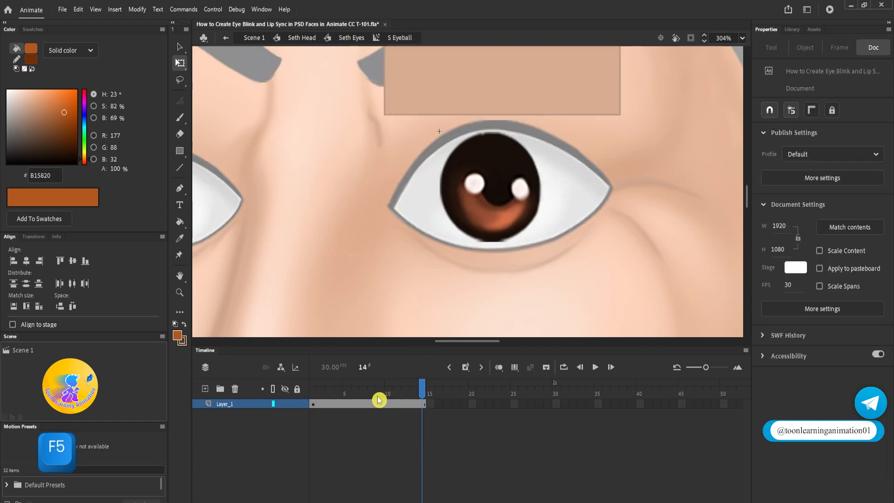
pyautogui.doubleClick(594, 297)
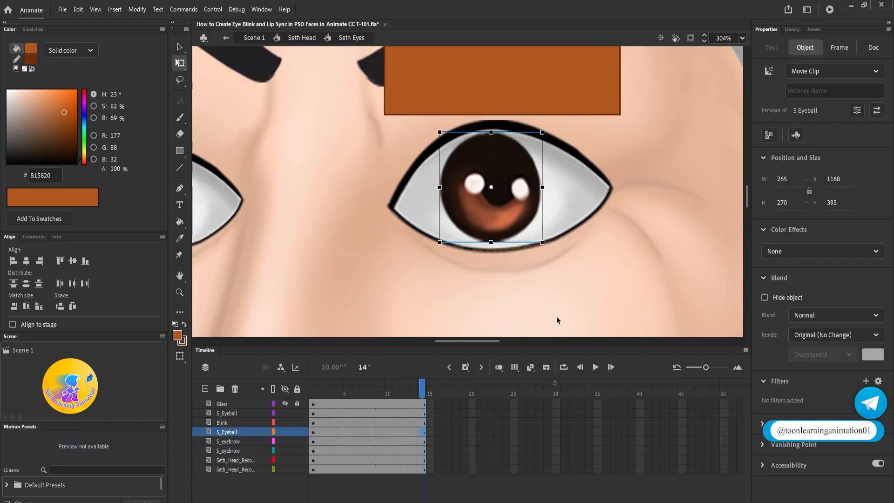
# Step: On frame 1 of the Blink layer, bend the rectangle's bottom edge upward into an arch
pyautogui.click(422, 423)
pyautogui.scroll(-1, 386, 326)
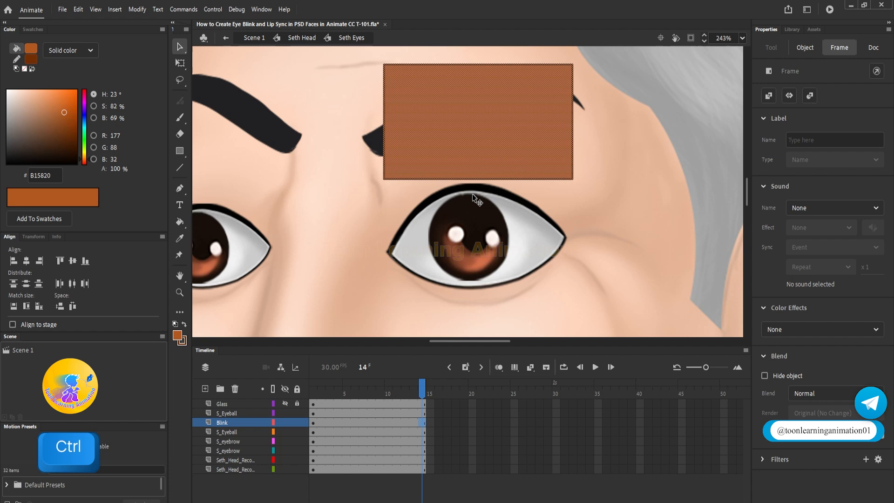
pyautogui.click(303, 408)
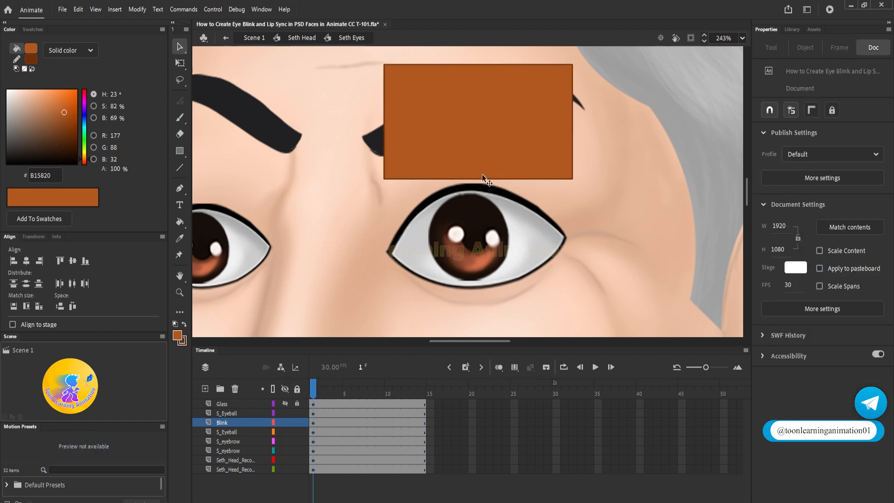
pyautogui.moveTo(481, 180); pyautogui.dragTo(479, 143)
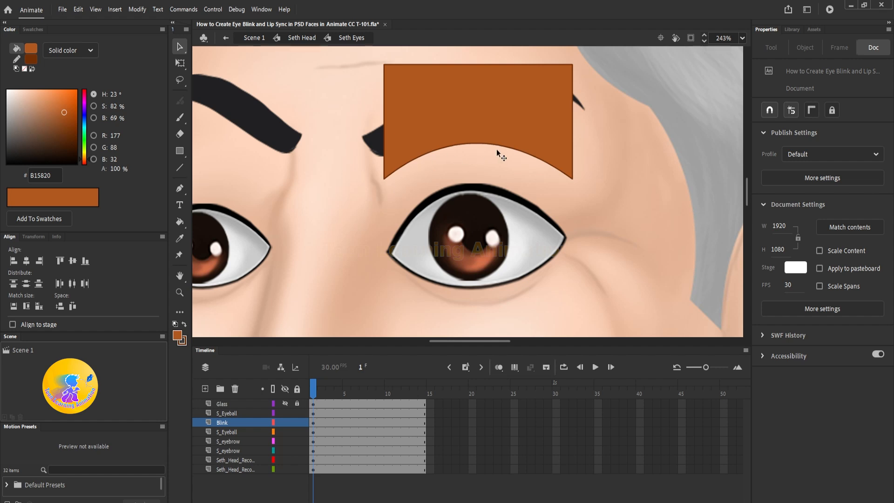
# Step: Move the arched shape straight down to about Y 137 so its curve meets the eye's upper outline
pyautogui.click(503, 113)
pyautogui.moveTo(503, 114); pyautogui.dragTo(502, 154)
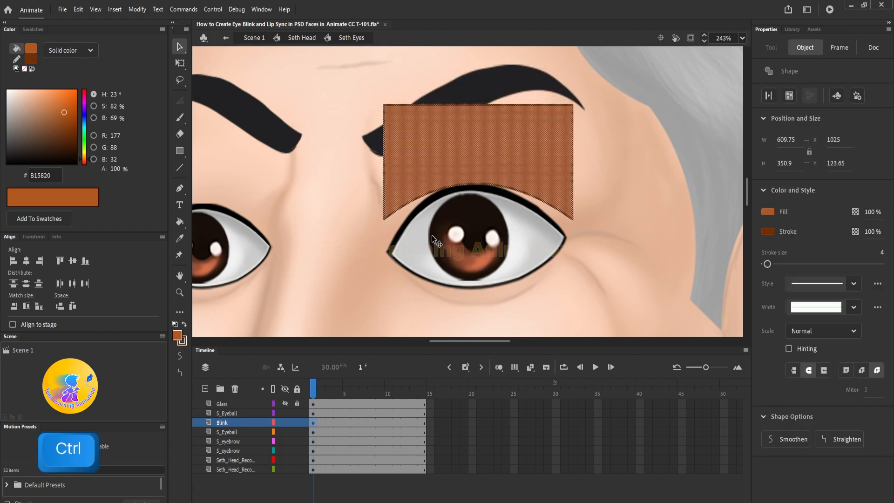
pyautogui.scroll(2, 470, 189)
pyautogui.moveTo(539, 96); pyautogui.dragTo(540, 105)
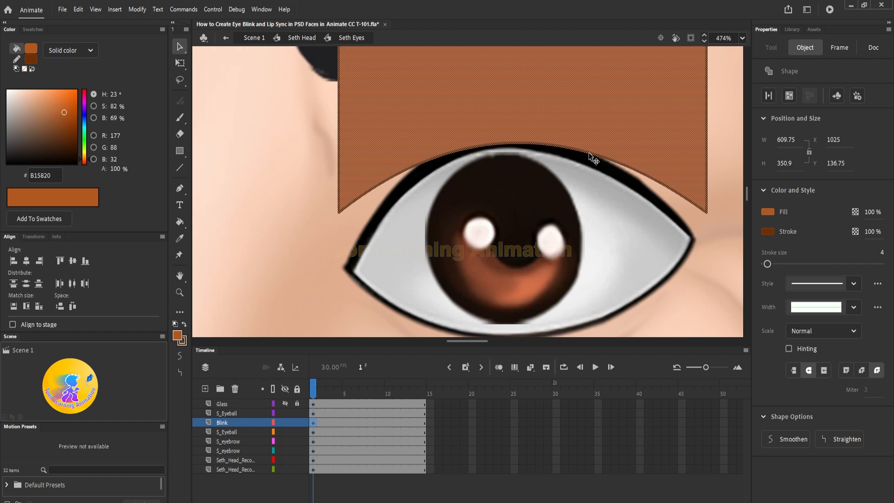
# Step: Insert keyframes on the Blink layer at frames 14 and 7
pyautogui.click(423, 423)
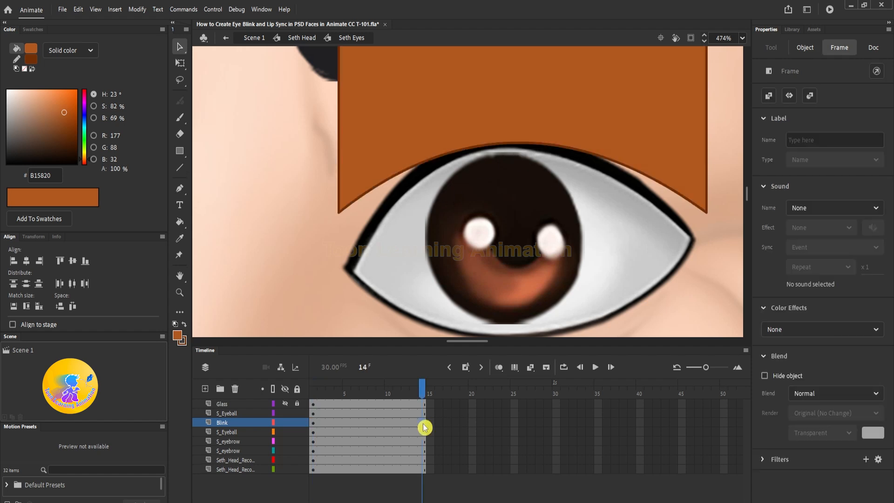
pyautogui.press('F6')
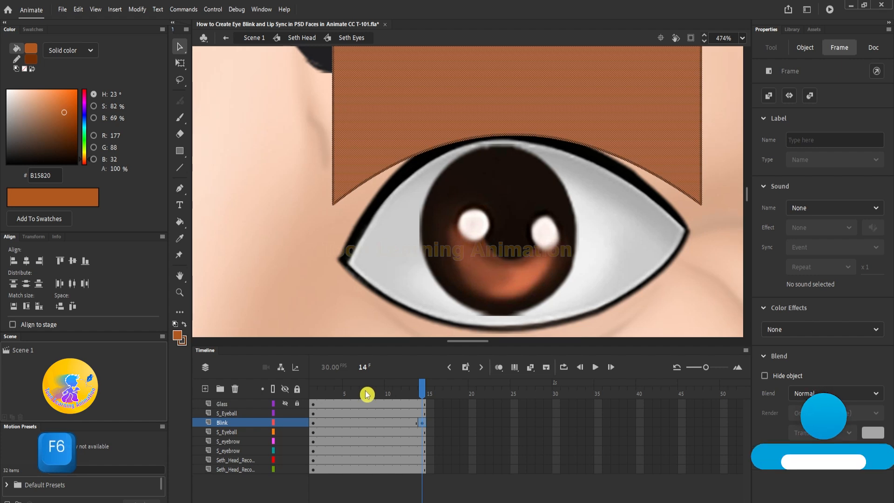
pyautogui.click(367, 393)
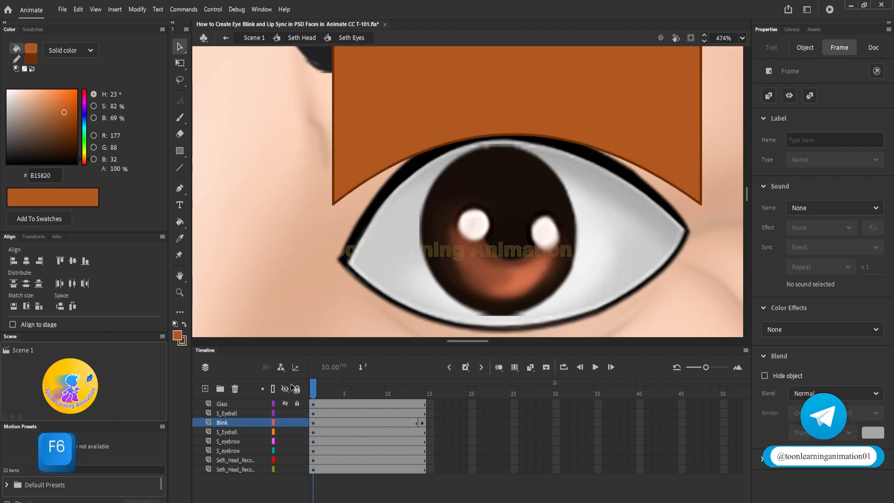
pyautogui.click(364, 423)
pyautogui.press('F6')
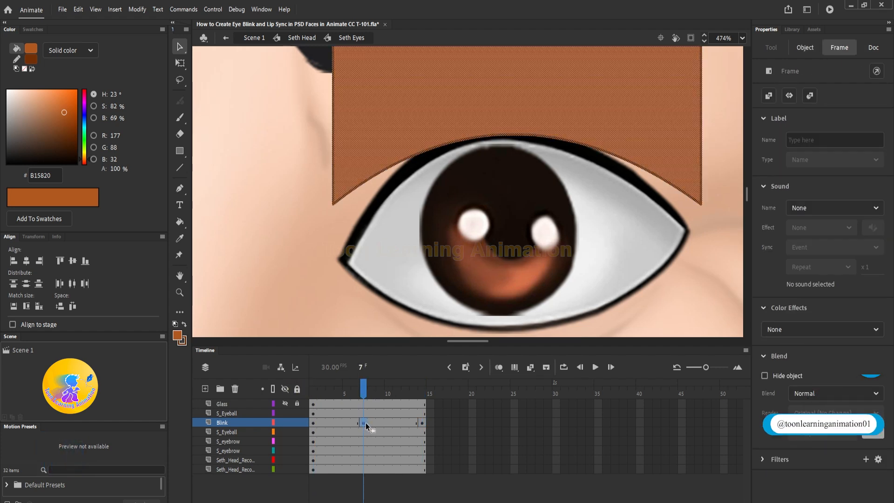
pyautogui.press('F6')
# Step: At frame 7, bend the eyelid's bottom edge downward and lower the shape to about Y 250 so it covers the whole eye
pyautogui.click(645, 247)
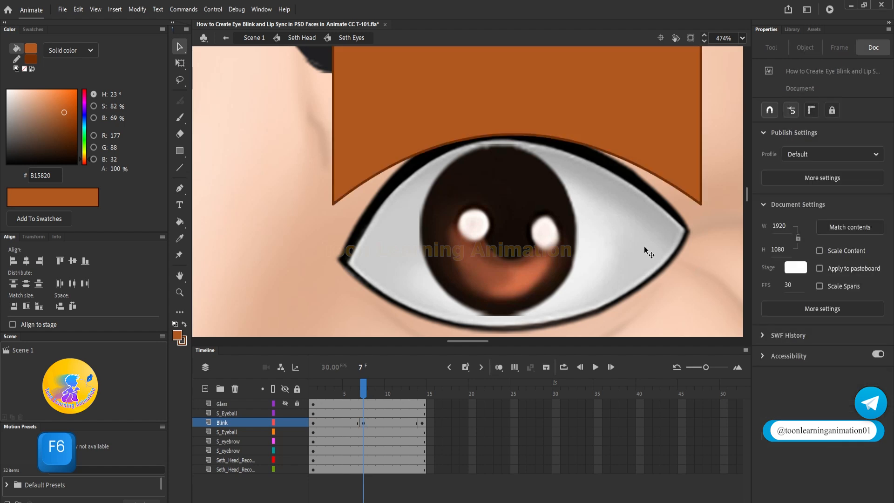
pyautogui.moveTo(510, 133); pyautogui.dragTo(507, 264)
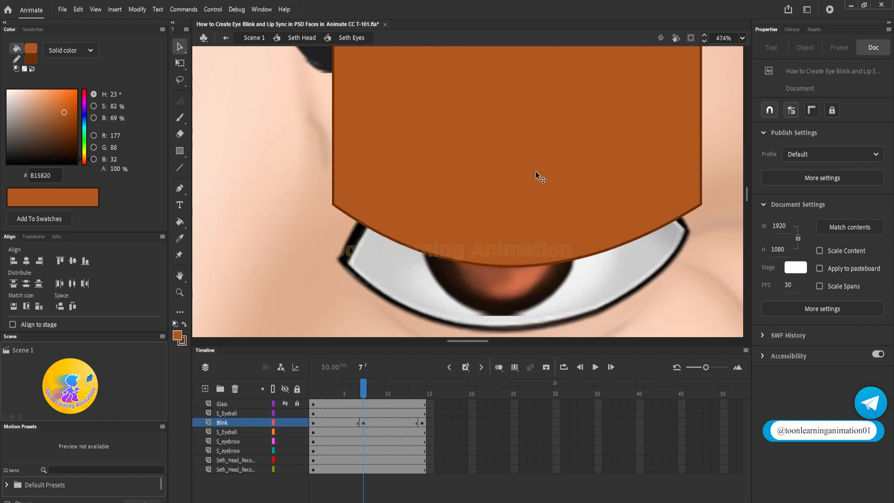
pyautogui.click(526, 200)
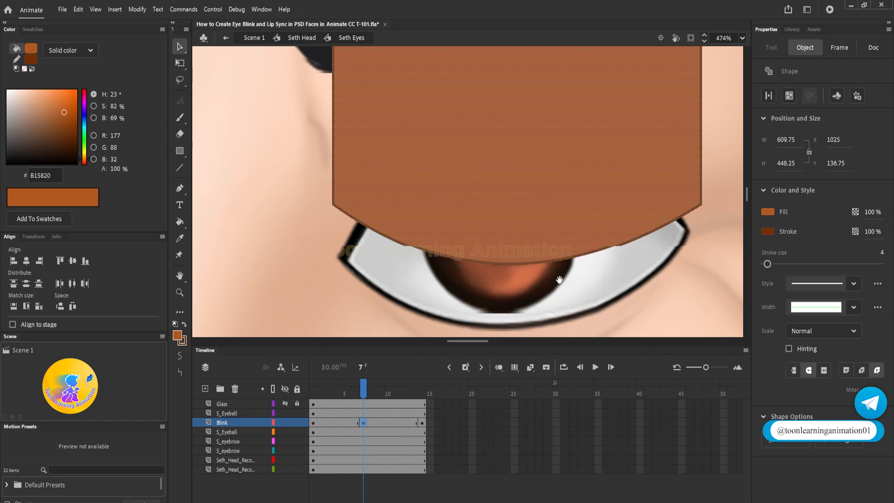
pyautogui.moveTo(559, 278); pyautogui.dragTo(563, 234)
pyautogui.moveTo(527, 182); pyautogui.dragTo(494, 262)
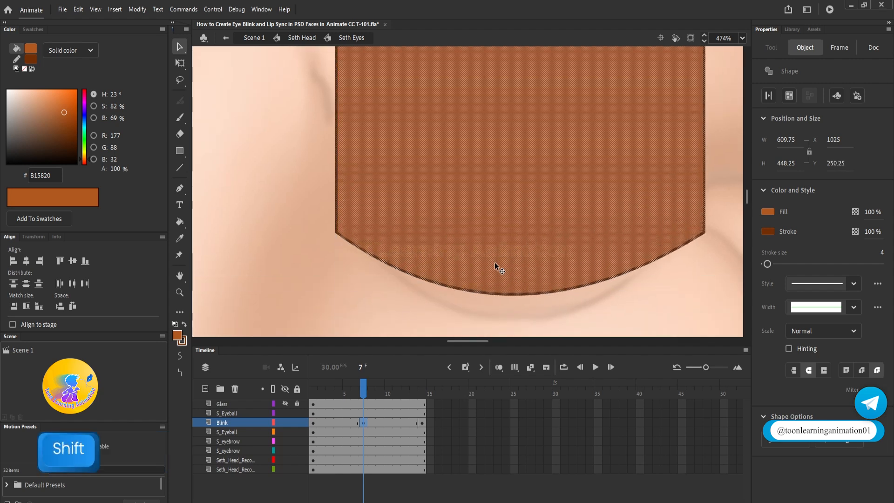
# Step: Insert a keyframe at frame 8 of the Blink layer and create a shape tween between frames 1 and 7
pyautogui.click(372, 422)
pyautogui.press('F6')
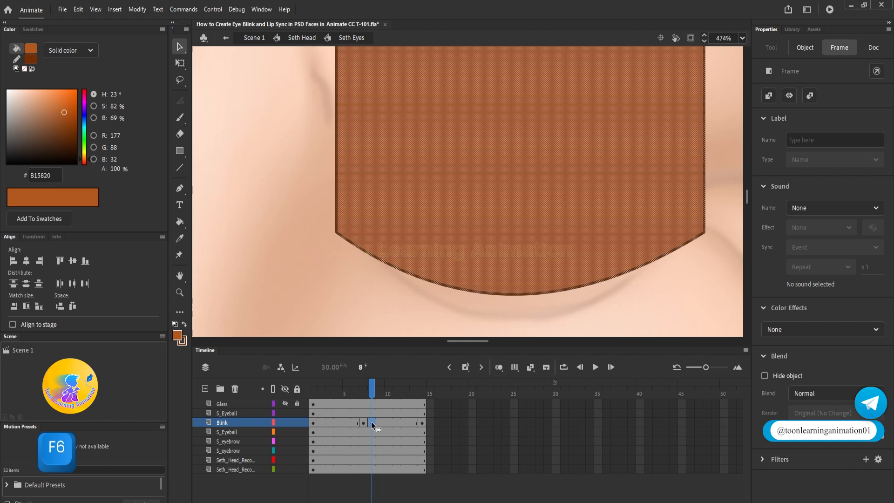
pyautogui.rightClick(339, 423)
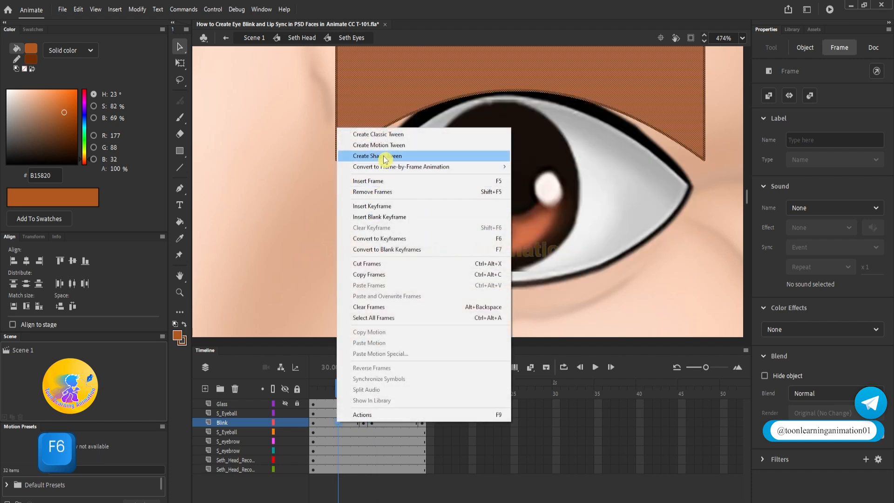
pyautogui.click(385, 157)
pyautogui.moveTo(339, 391); pyautogui.dragTo(303, 391)
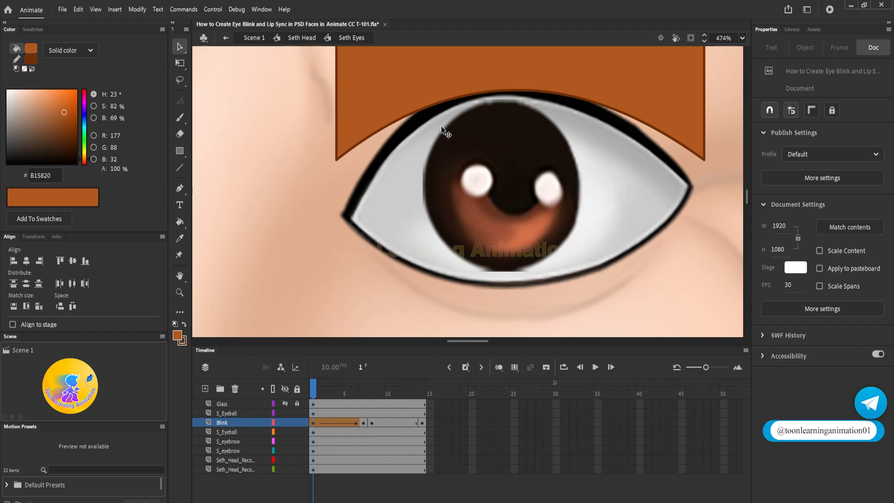
pyautogui.click(364, 398)
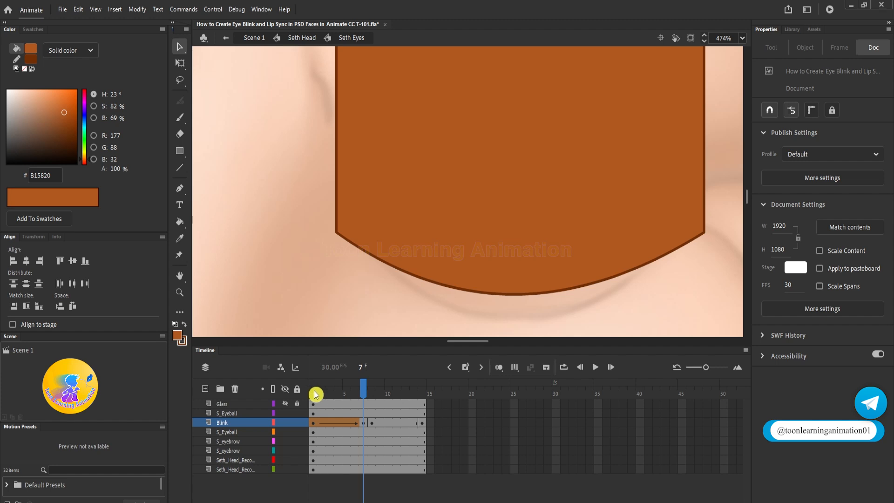
pyautogui.moveTo(313, 393); pyautogui.dragTo(368, 404)
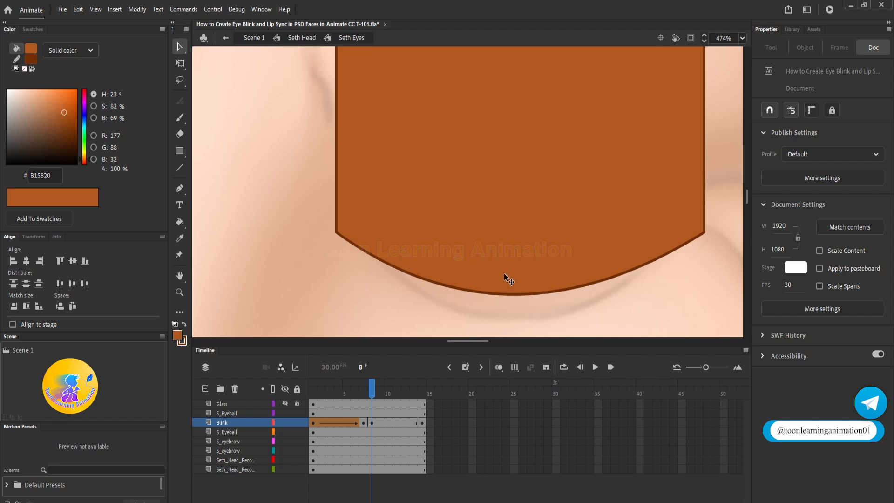
# Step: Create a shape tween between frames 8 and 14 on the Blink layer and scrub through the blink
pyautogui.click(423, 396)
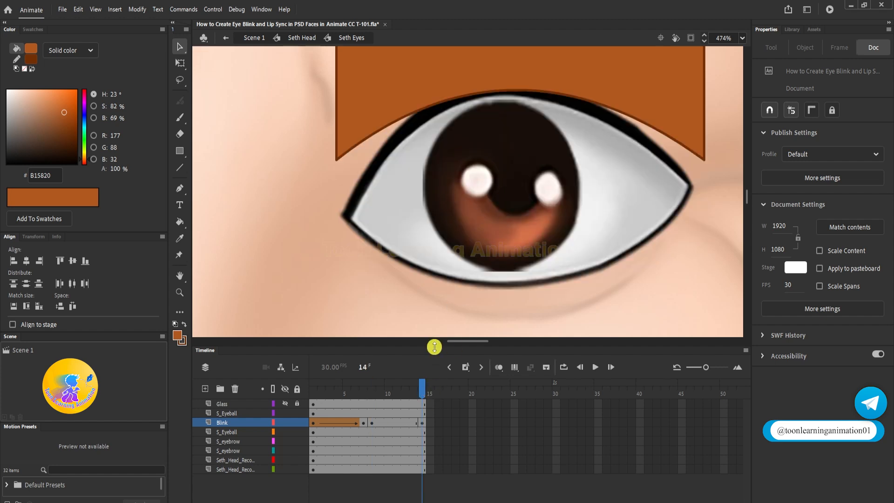
pyautogui.click(373, 401)
pyautogui.moveTo(377, 396); pyautogui.dragTo(424, 398)
pyautogui.rightClick(390, 424)
pyautogui.click(494, 156)
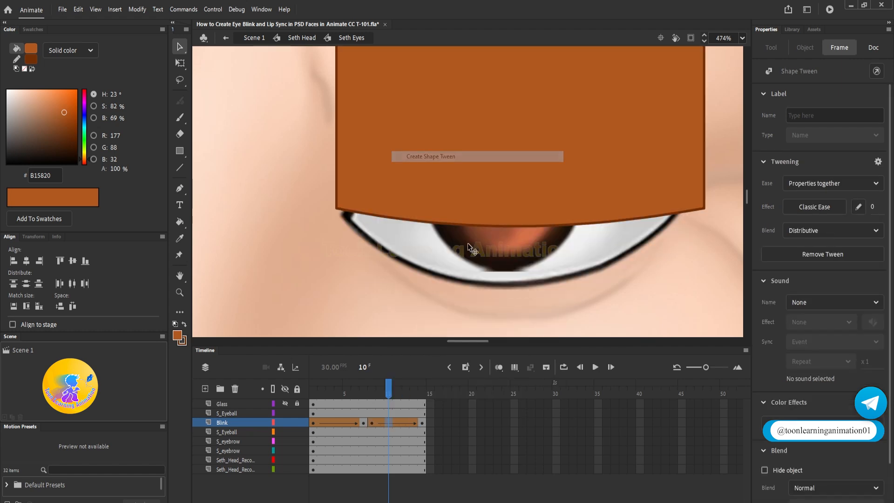
pyautogui.moveTo(320, 396); pyautogui.dragTo(420, 403)
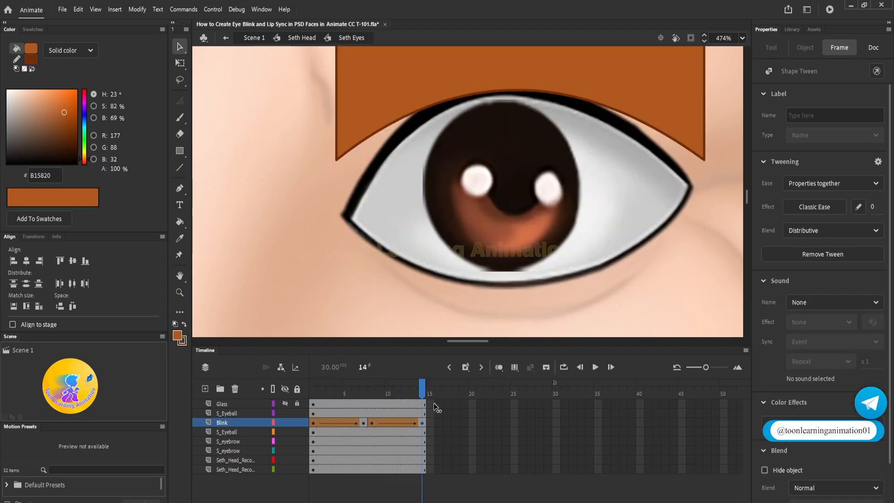
pyautogui.click(434, 403)
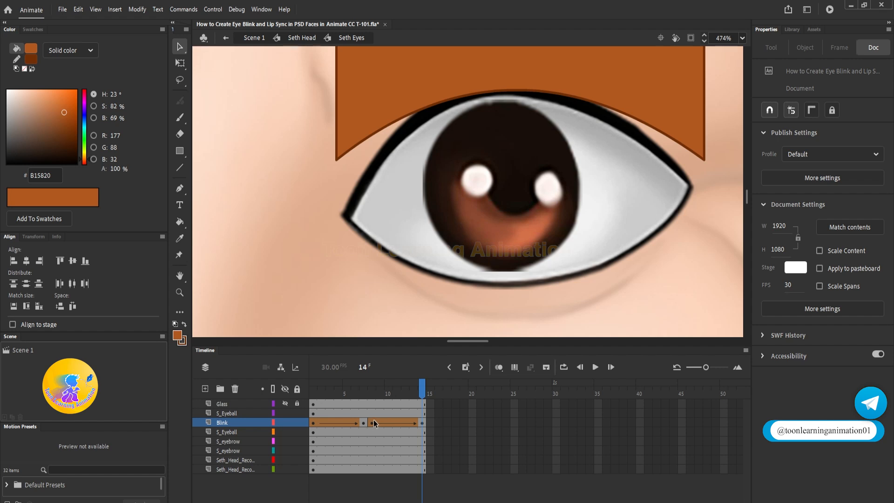
# Step: Play the blink once and extend the closed-eye hold by inserting three frames after frame 7 across all layers
pyautogui.moveTo(365, 397); pyautogui.dragTo(285, 392)
pyautogui.press('Return')
pyautogui.click(364, 418)
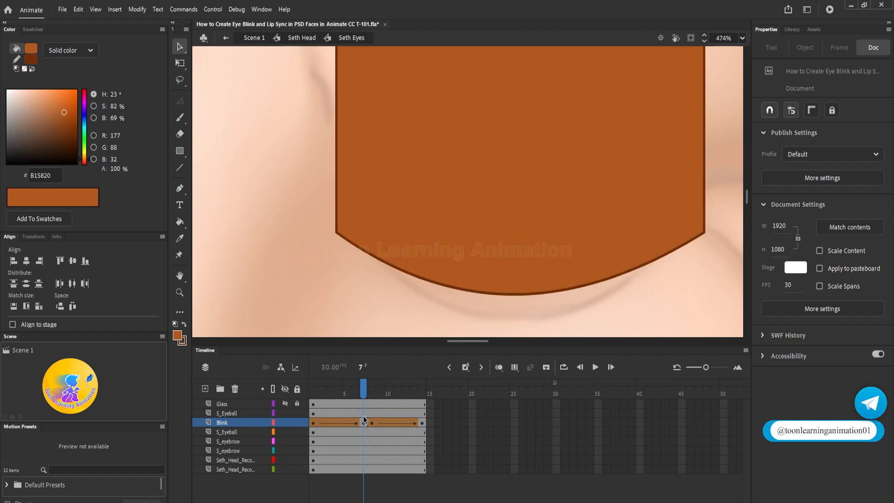
pyautogui.press('F5')
pyautogui.press('F5')
pyautogui.press('F5')
pyautogui.click(372, 390)
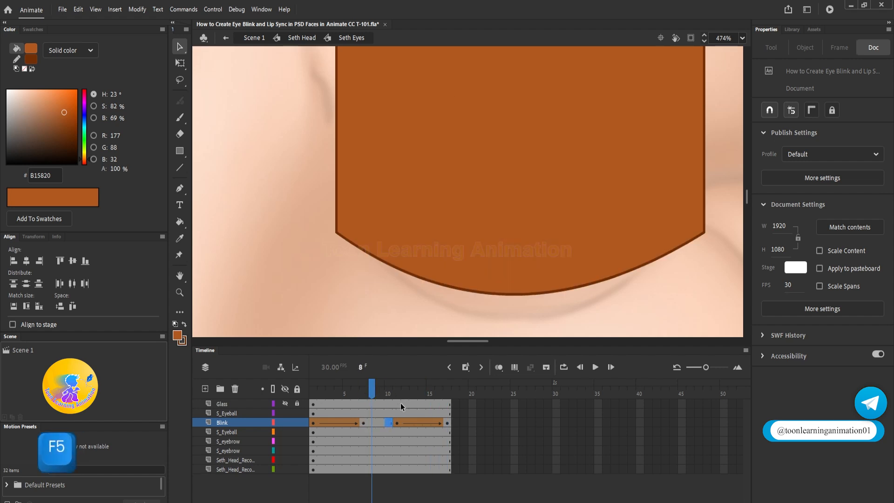
# Step: Play the blink from frame 1 to check the timing of the longer closed-eye hold
pyautogui.moveTo(388, 423)
pyautogui.mouseDown()
pyautogui.moveTo(363, 424)
pyautogui.moveTo(378, 394)
pyautogui.moveTo(313, 394)
pyautogui.mouseUp()
pyautogui.click(396, 423)
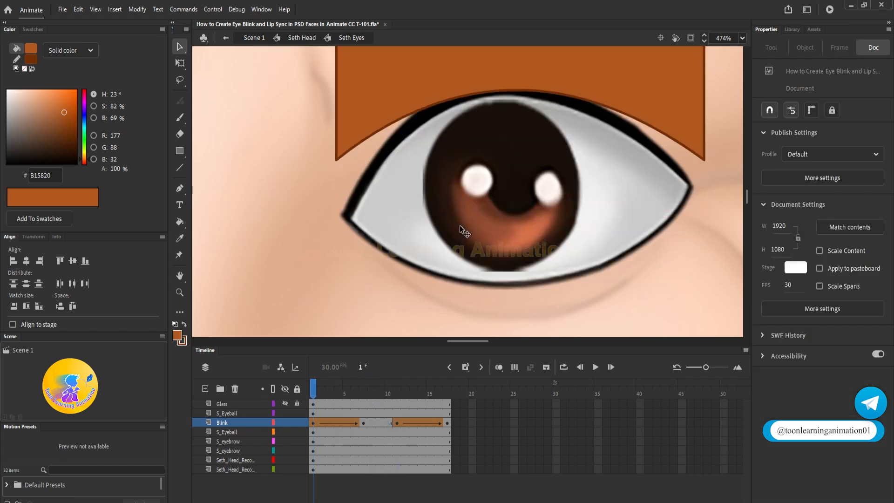
pyautogui.press('Return')
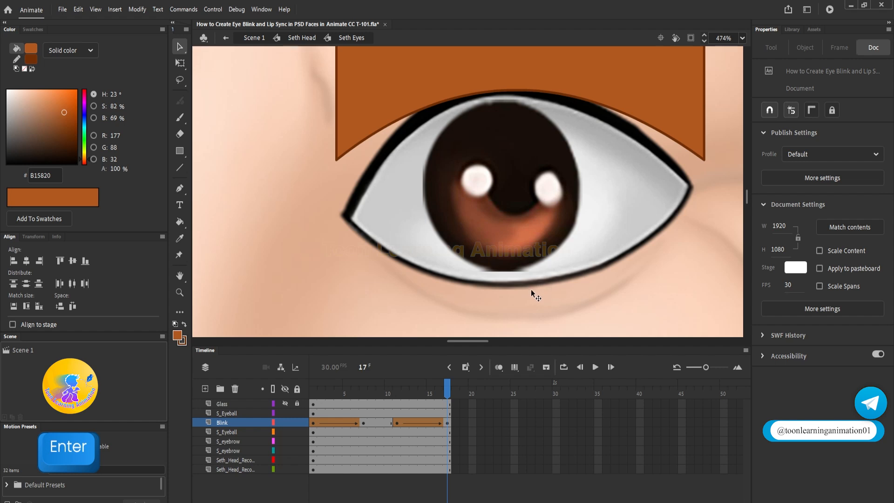
pyautogui.moveTo(391, 395); pyautogui.dragTo(282, 389)
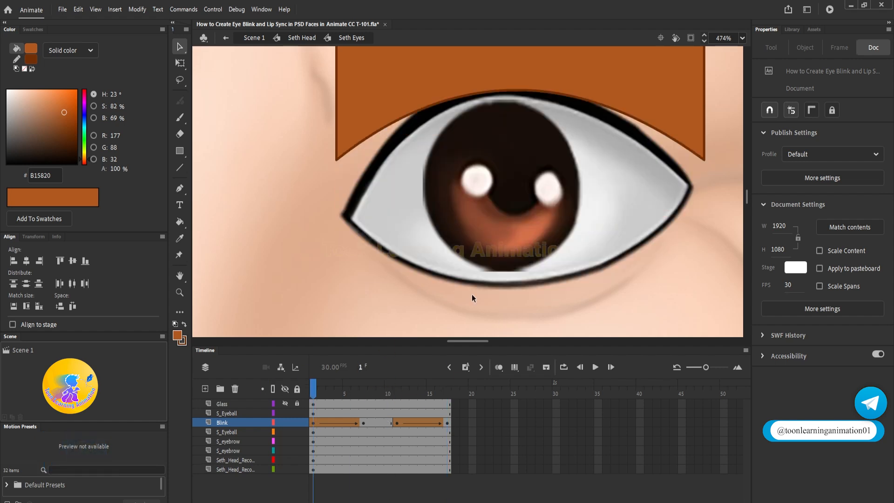
pyautogui.press('Return')
pyautogui.press('Return')
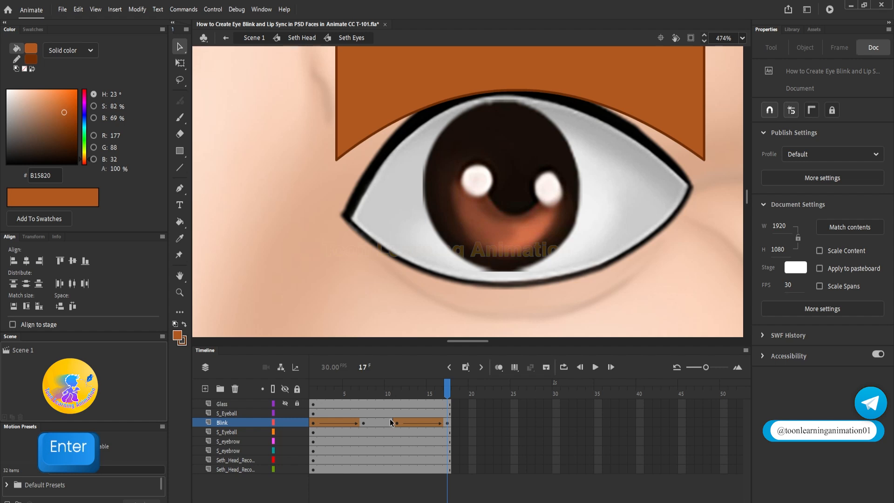
# Step: Remove the three inserted frames from the closed-eye hold
pyautogui.keyDown('shift'); pyautogui.click(380, 394); pyautogui.keyUp('shift')
pyautogui.hotkey('shift', 'F5')
pyautogui.hotkey('shift', 'F5')
pyautogui.hotkey('shift', 'F5')
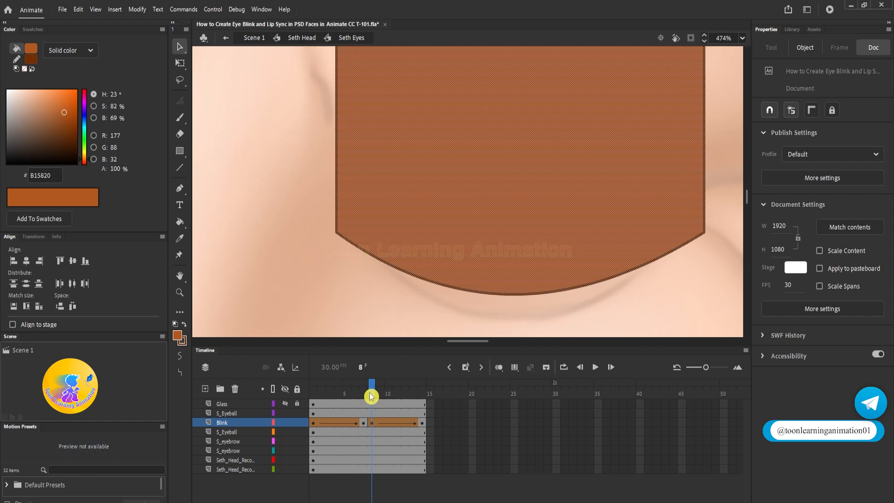
# Step: Play the blink from frame 1 with both of the character's eyes in view
pyautogui.moveTo(371, 396); pyautogui.dragTo(277, 397)
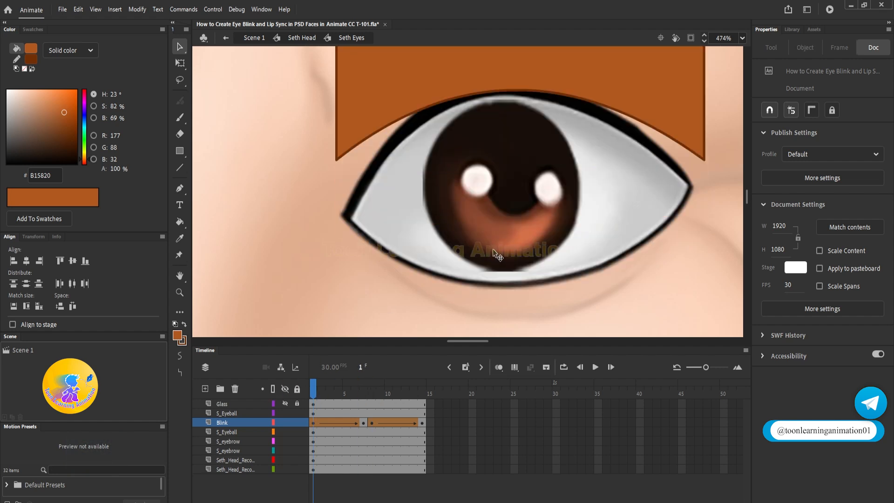
pyautogui.scroll(-5, 496, 248)
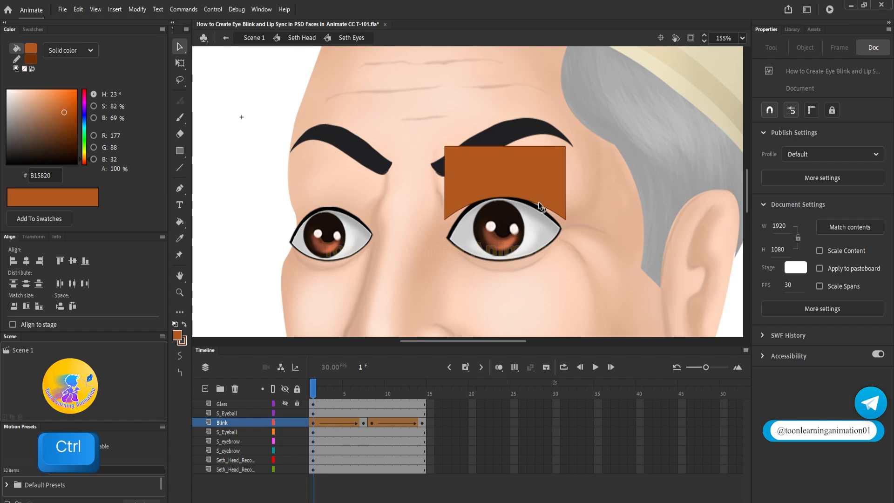
pyautogui.press('Return')
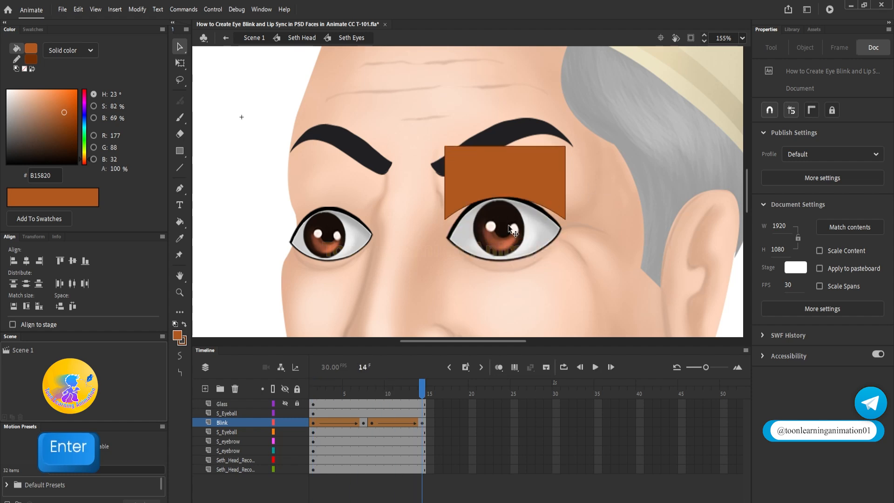
# Step: Select the white eye bitmap beneath the eyelid shape, keeping it in its original position, and copy it
pyautogui.scroll(2, 514, 231)
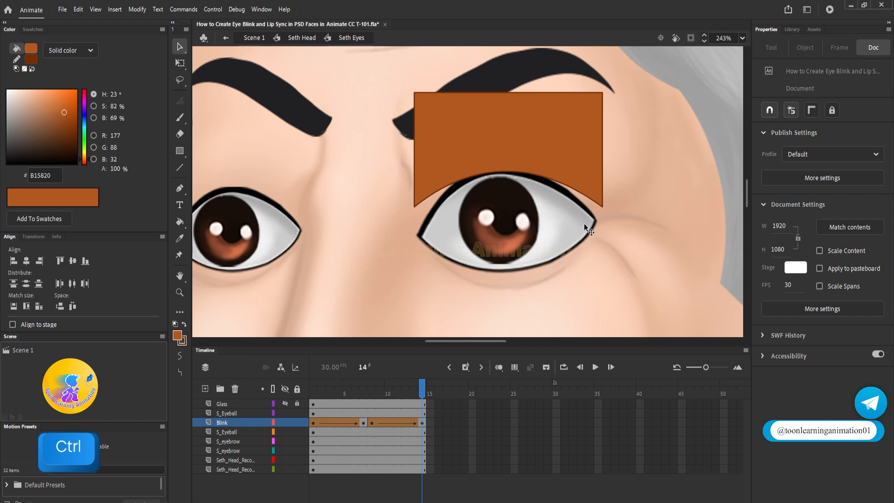
pyautogui.moveTo(584, 222); pyautogui.dragTo(633, 258)
pyautogui.press('z')
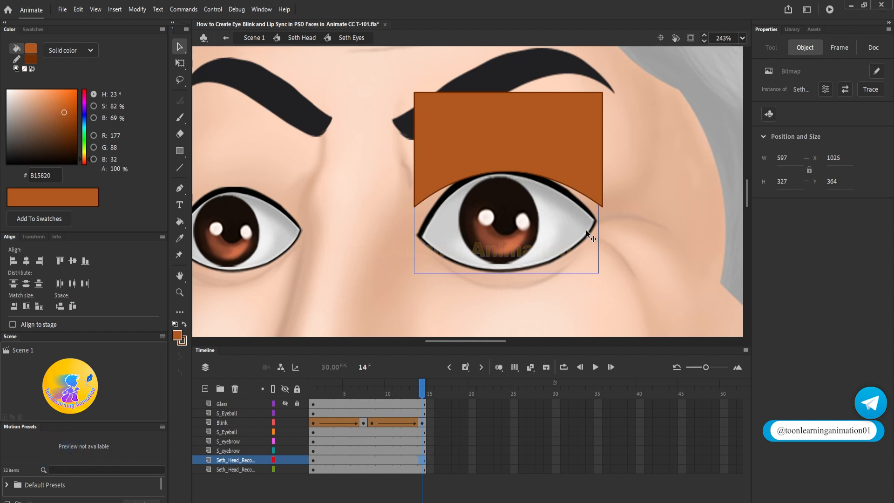
pyautogui.hotkey('ctrl', 'c')
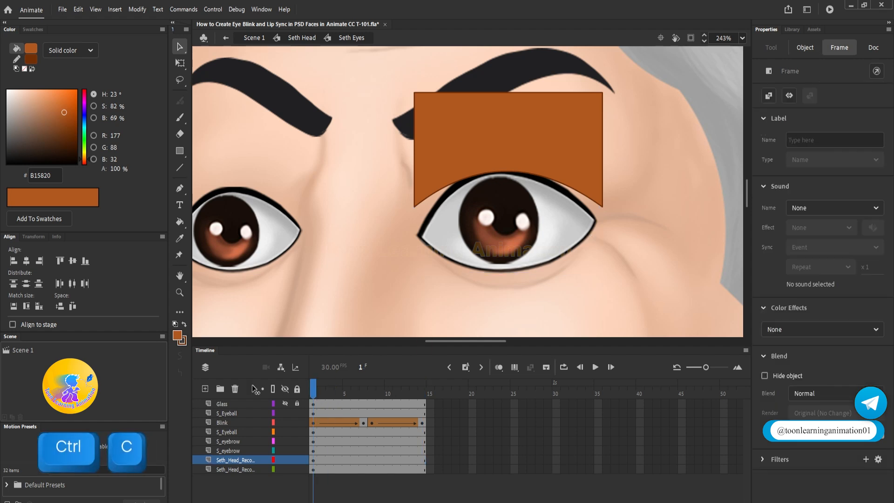
# Step: Add a new layer named Mask directly above the Blink layer
pyautogui.click(561, 148)
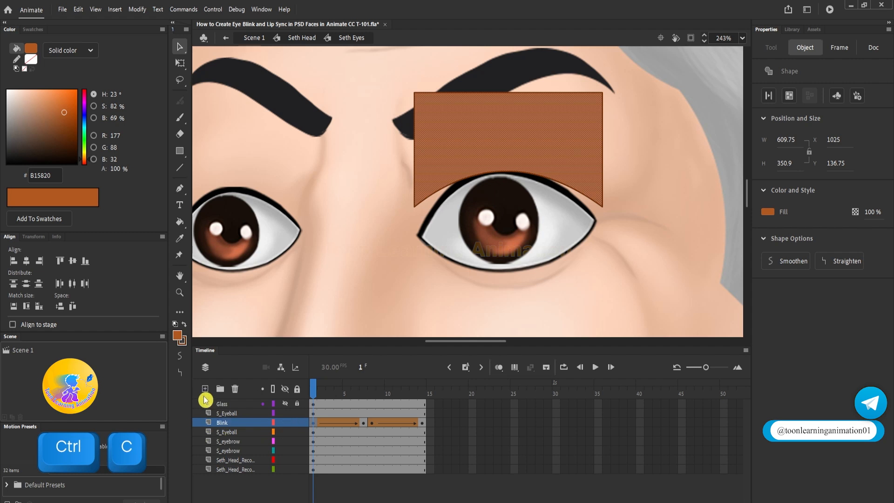
pyautogui.click(205, 389)
pyautogui.doubleClick(226, 423)
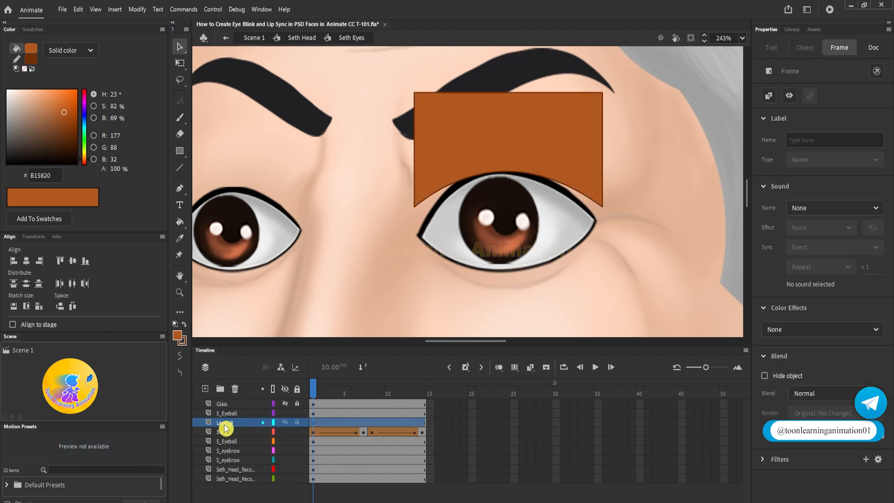
pyautogui.write('Mask')
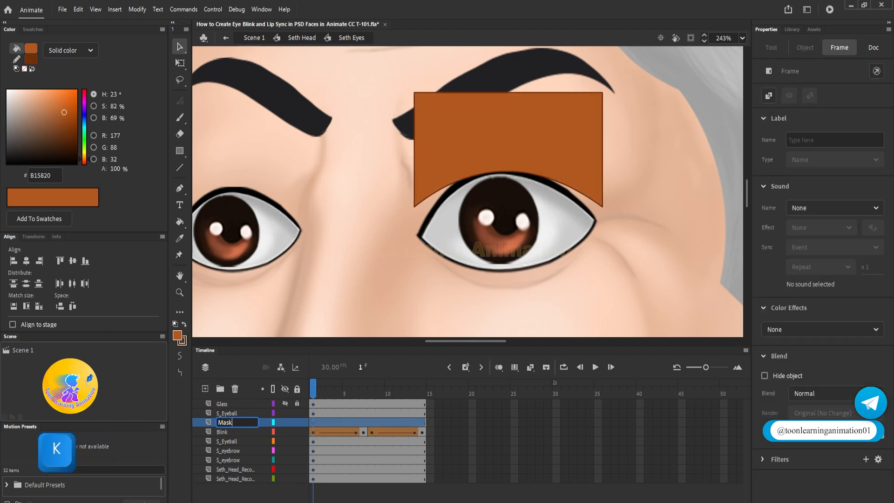
pyautogui.press('Return')
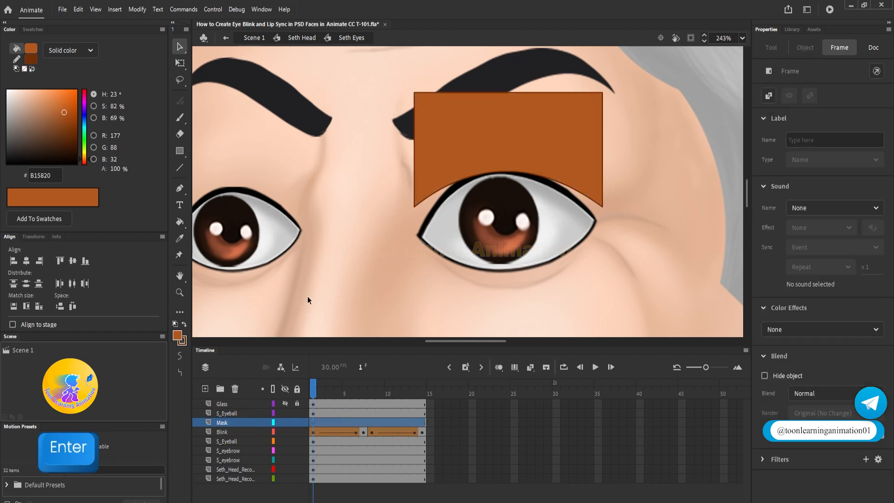
# Step: Paste the copied eye bitmap in place at frame 1 of the Mask layer and group it
pyautogui.click(351, 228)
pyautogui.hotkey('ctrl', 'shift', 'v')
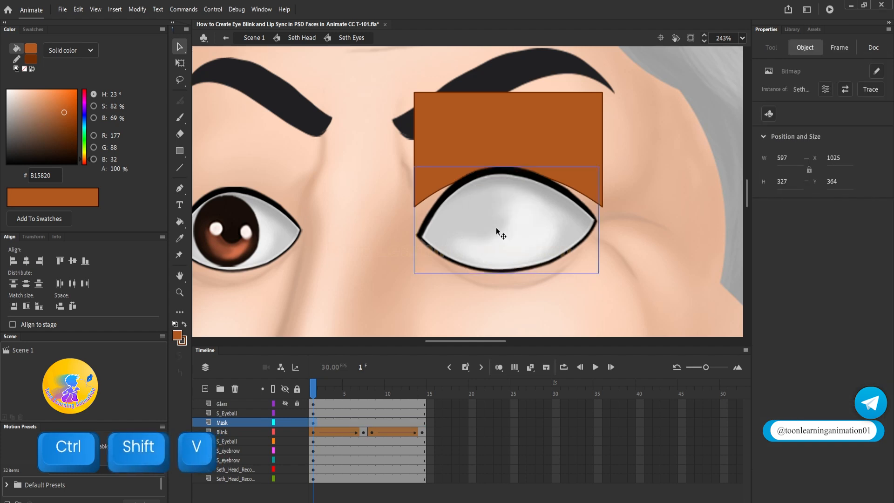
pyautogui.scroll(3, 497, 225)
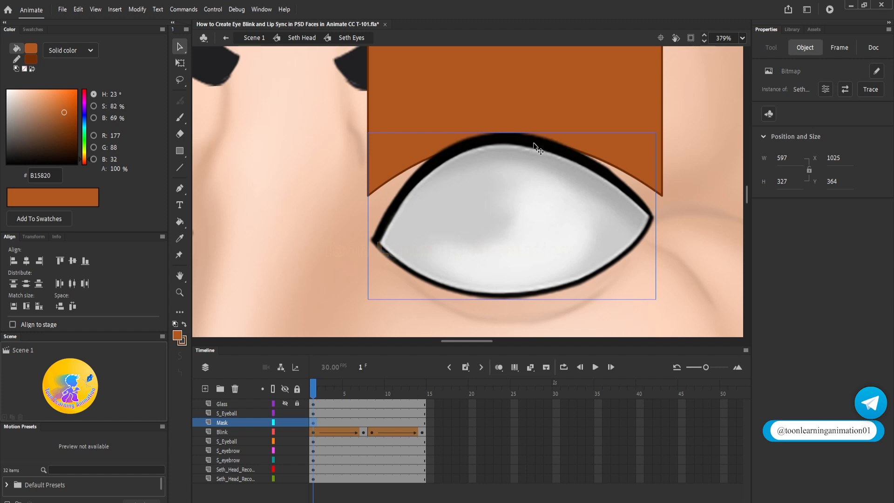
pyautogui.hotkey('ctrl', 'g')
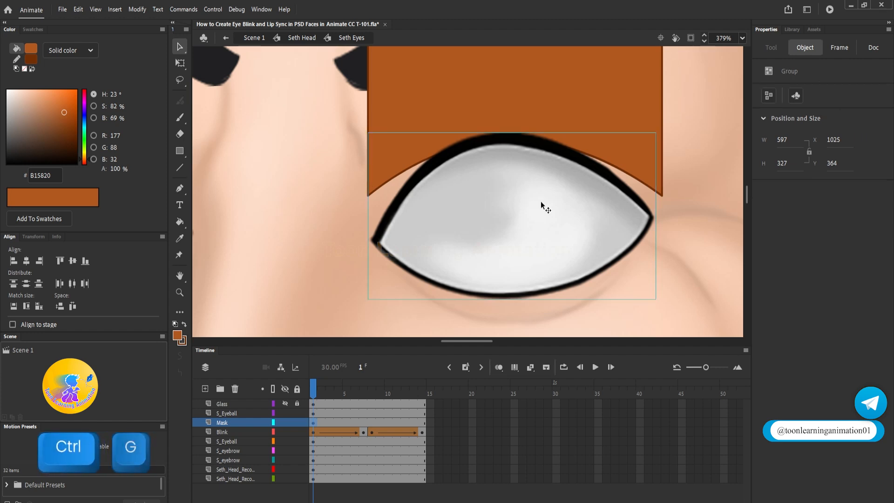
# Step: Enter the group on the Mask layer and break the eye bitmap apart into an editable shape
pyautogui.doubleClick(541, 201)
pyautogui.moveTo(425, 93); pyautogui.dragTo(644, 270)
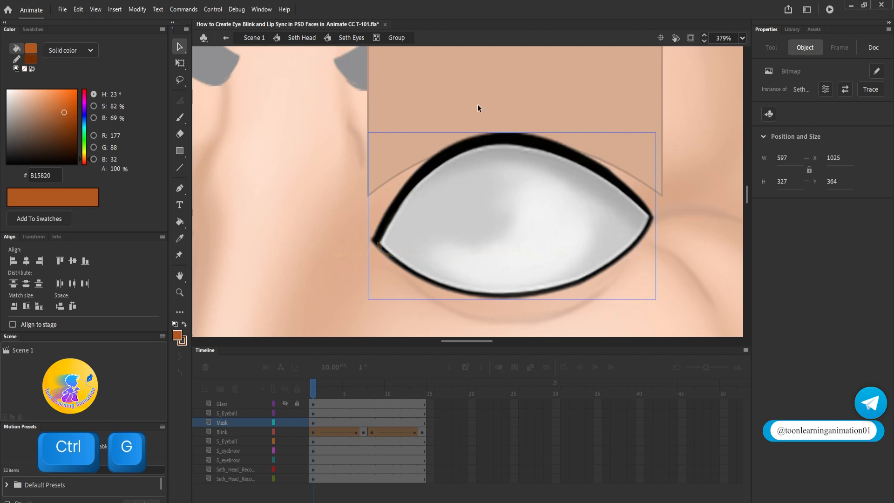
pyautogui.click(477, 104)
pyautogui.moveTo(479, 211); pyautogui.dragTo(525, 179)
pyautogui.hotkey('ctrl', 'z')
pyautogui.rightClick(485, 177)
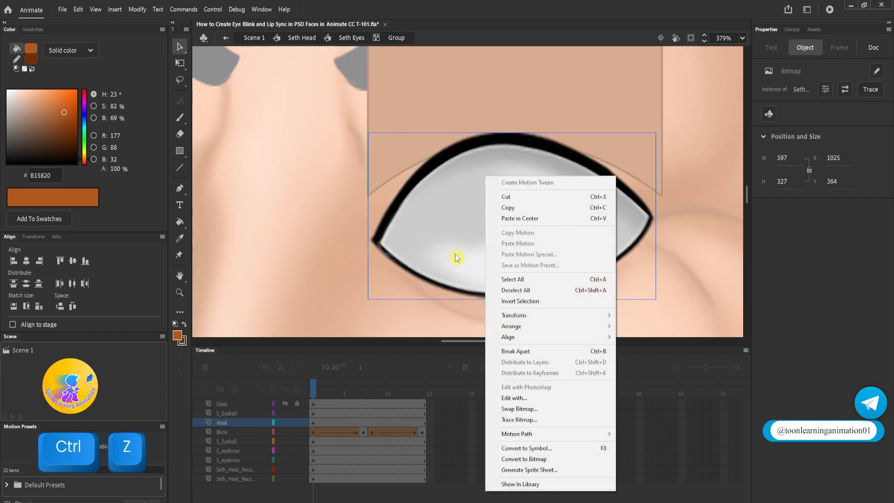
pyautogui.click(595, 351)
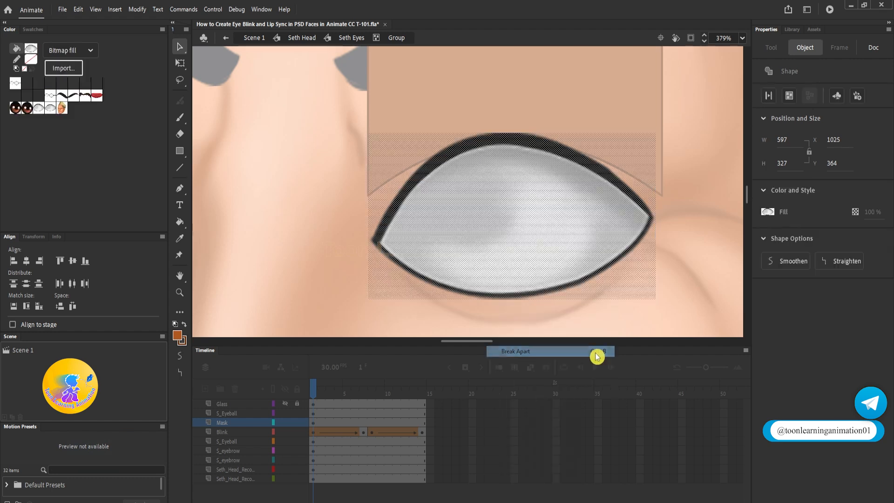
# Step: Trace the upper inner edge of the eye from corner to corner with two lines bent to its curve
pyautogui.click(307, 222)
pyautogui.press('n')
pyautogui.scroll(1, 383, 241)
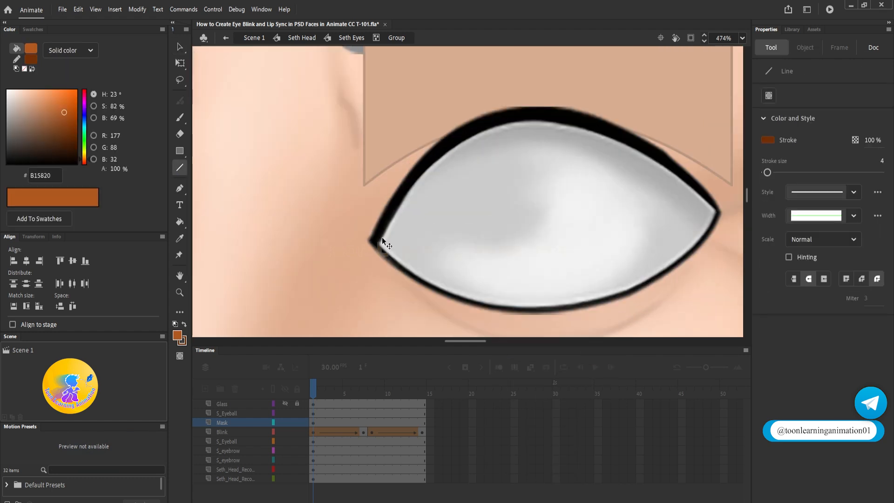
pyautogui.press('ctrl')
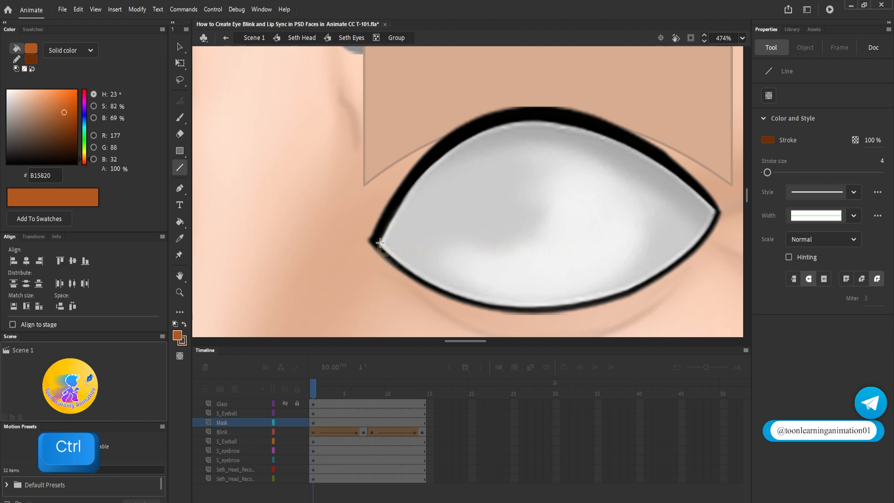
pyautogui.moveTo(380, 242)
pyautogui.mouseDown()
pyautogui.moveTo(460, 155)
pyautogui.moveTo(524, 121)
pyautogui.mouseUp()
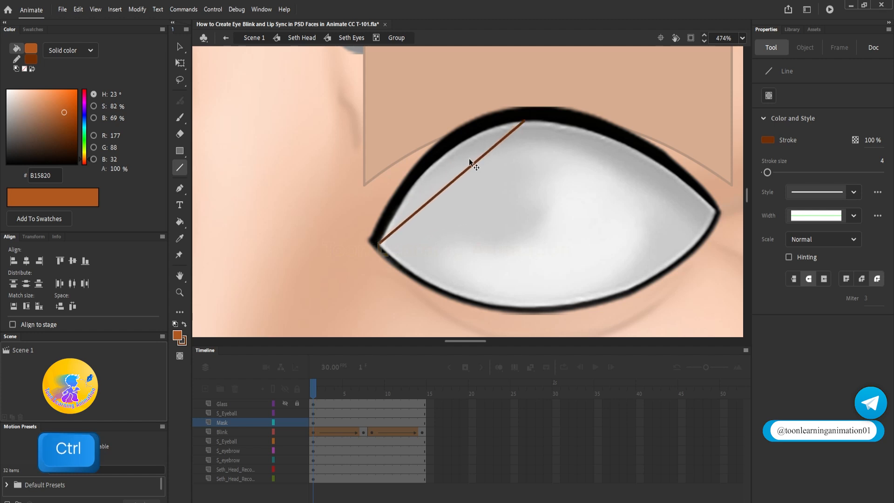
pyautogui.moveTo(468, 158); pyautogui.dragTo(461, 135)
pyautogui.moveTo(524, 121); pyautogui.dragTo(715, 210)
pyautogui.moveTo(653, 180); pyautogui.dragTo(657, 152)
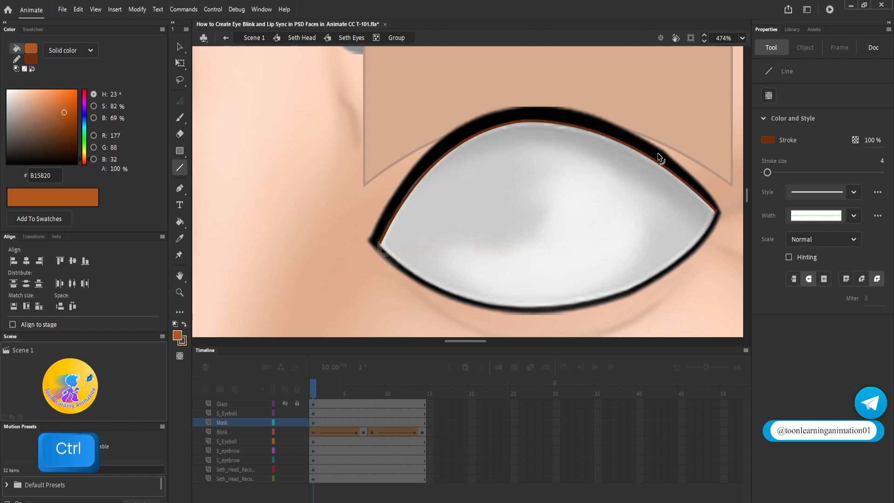
# Step: Close the outline along the eye's lower inner edge with two curved lines and check the joined corner
pyautogui.moveTo(715, 210); pyautogui.dragTo(552, 307)
pyautogui.moveTo(634, 260)
pyautogui.mouseDown()
pyautogui.moveTo(626, 274)
pyautogui.moveTo(651, 280)
pyautogui.mouseUp()
pyautogui.moveTo(552, 306); pyautogui.dragTo(382, 240)
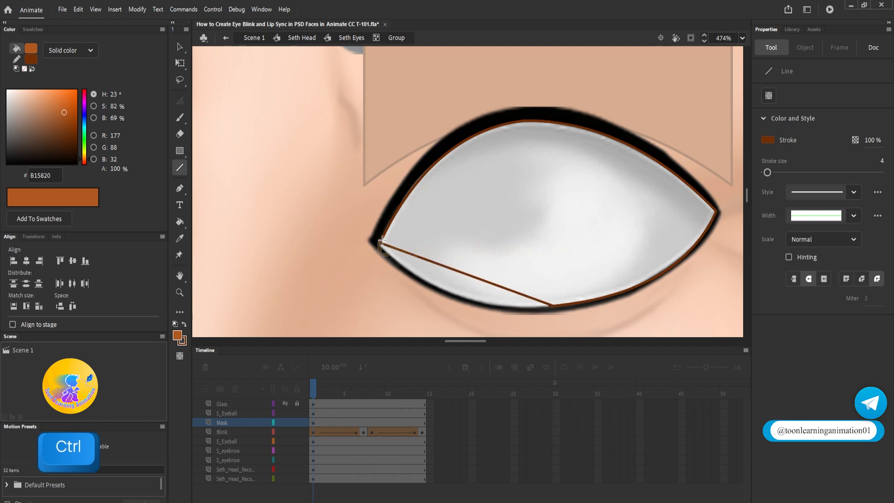
pyautogui.moveTo(440, 269); pyautogui.dragTo(426, 289)
pyautogui.scroll(3, 394, 241)
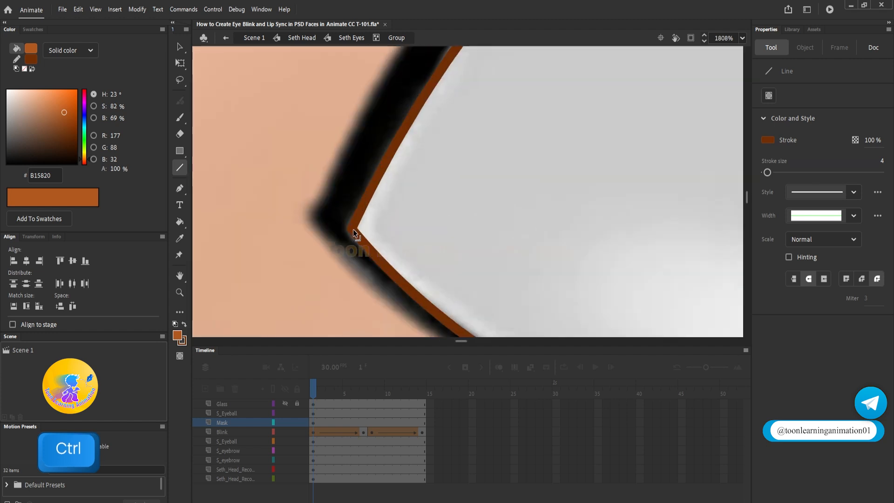
pyautogui.scroll(-3, 354, 229)
# Step: Change the fill inside the traced eye outline from bitmap to solid red FF0000
pyautogui.press('v')
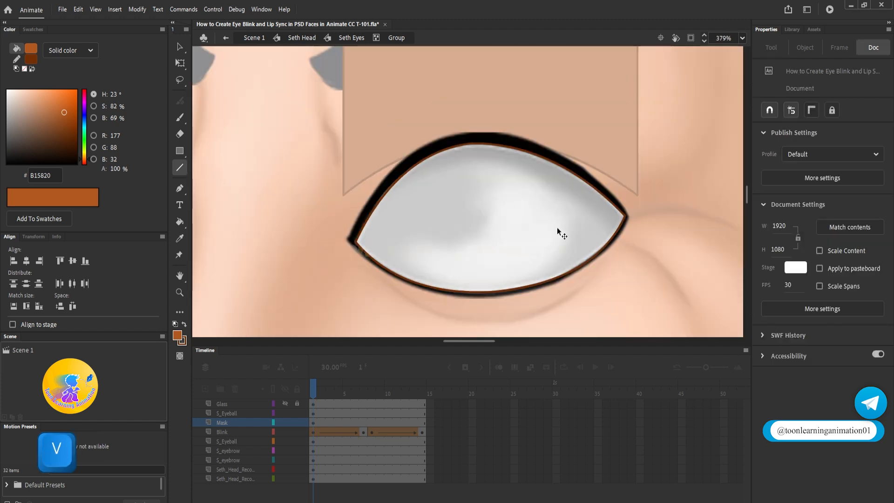
pyautogui.click(478, 233)
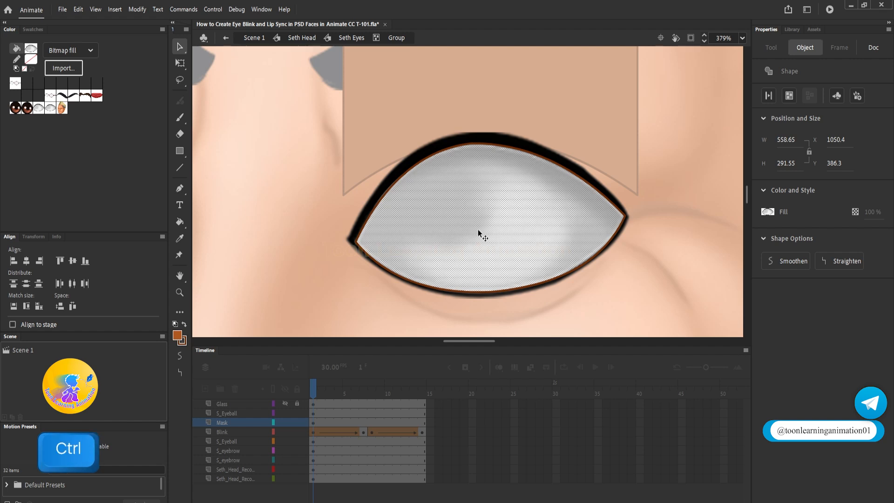
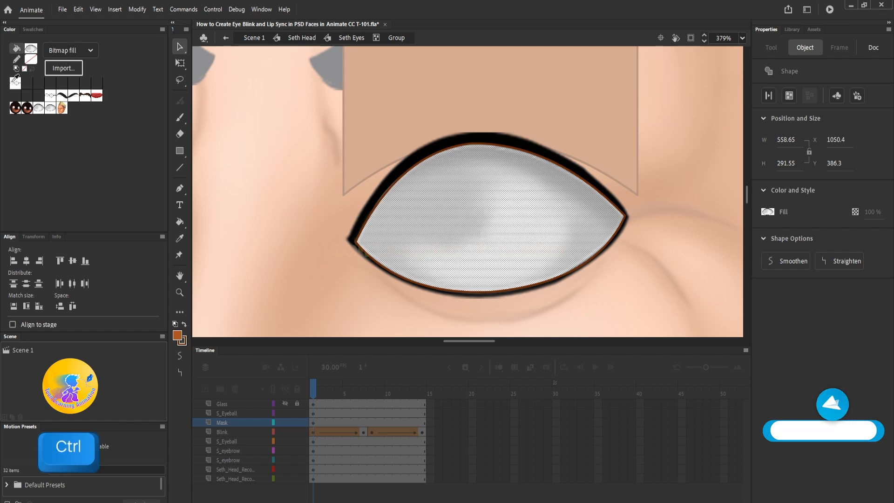
pyautogui.click(70, 50)
pyautogui.click(68, 84)
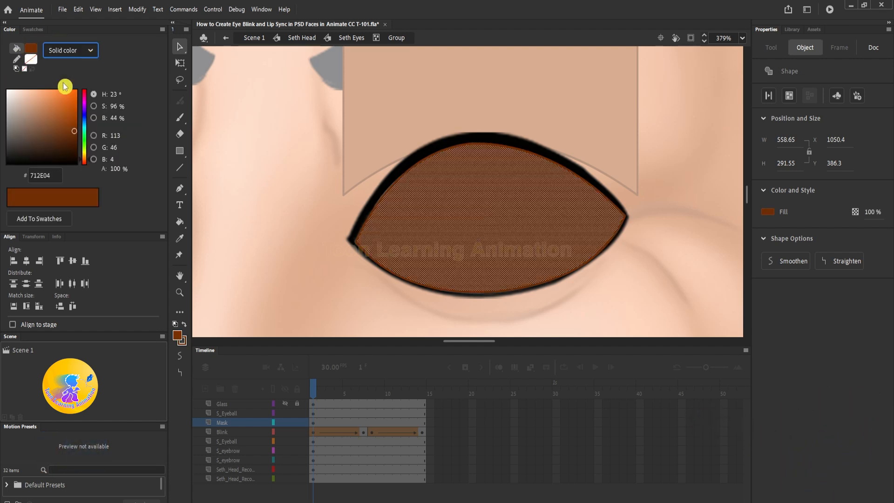
pyautogui.moveTo(81, 136); pyautogui.dragTo(76, 90)
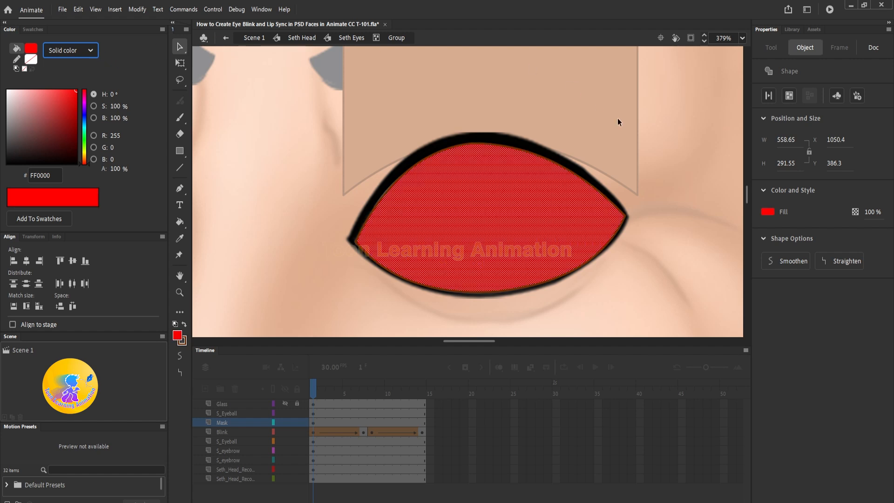
# Step: Delete the leftover eye bitmap and the brown outline around the red eye shape, and exit the group
pyautogui.click(523, 143)
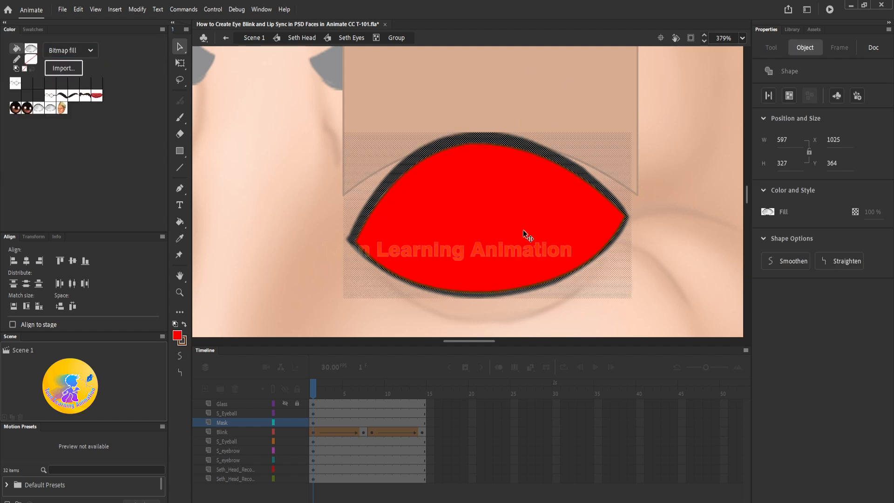
pyautogui.press('Delete')
pyautogui.doubleClick(496, 144)
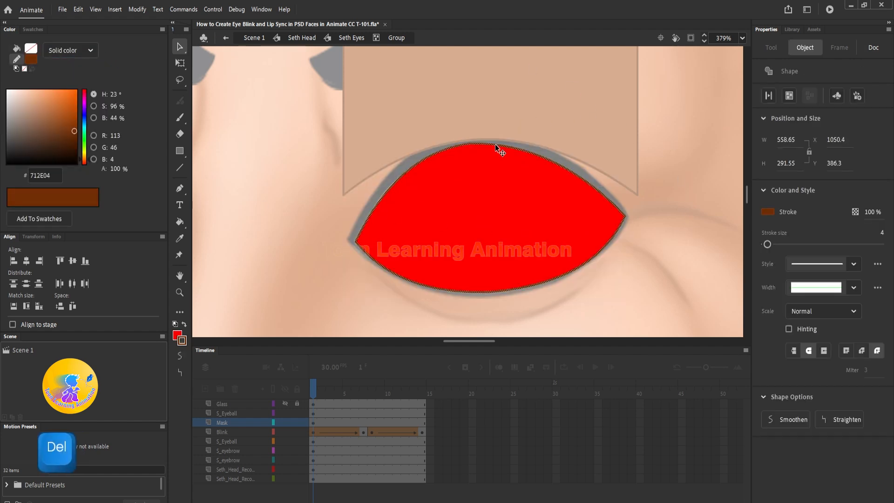
pyautogui.press('Delete')
pyautogui.doubleClick(694, 191)
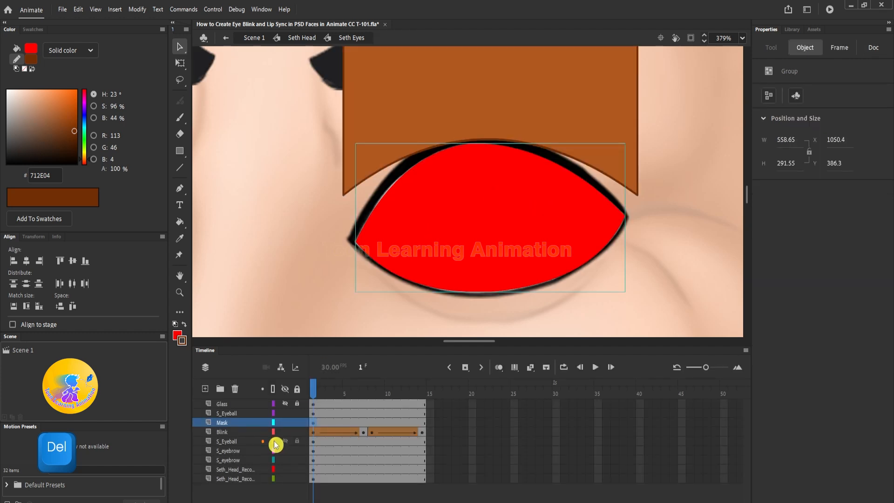
# Step: Convert the Mask layer into a mask for the Blink layer
pyautogui.rightClick(225, 423)
pyautogui.click(279, 318)
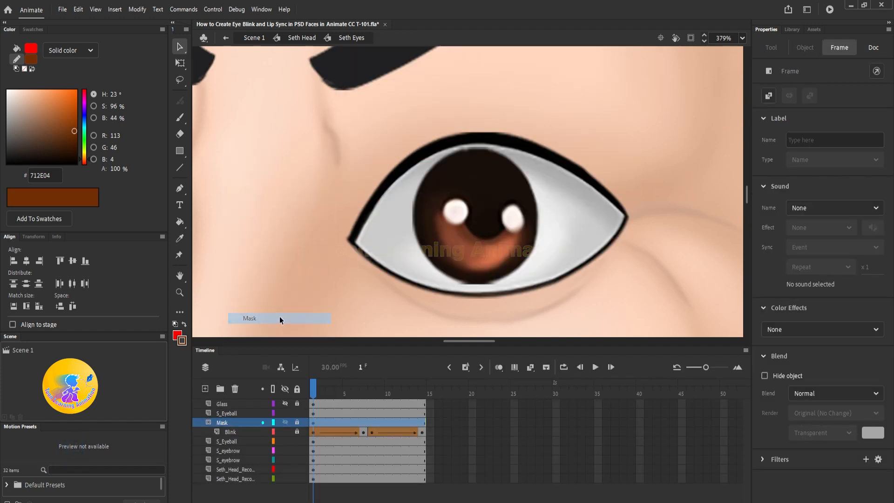
pyautogui.scroll(-4, 556, 217)
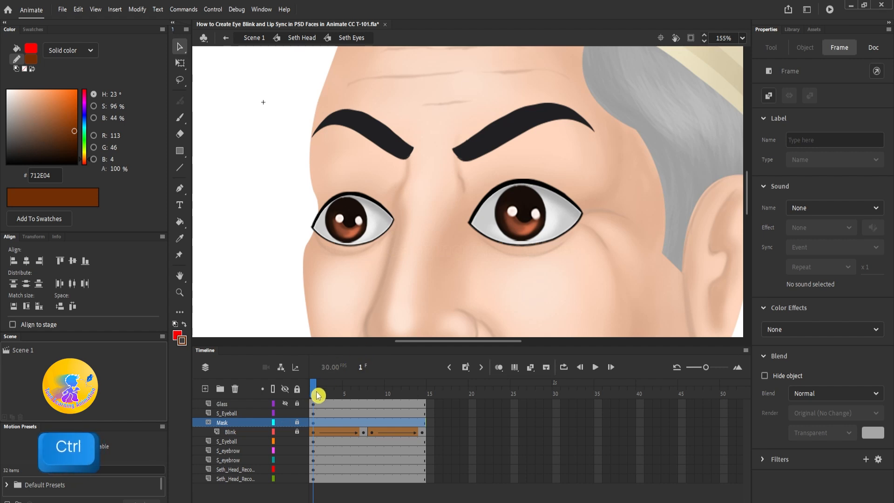
# Step: Play the masked blink through and examine the closed eyelid at frame 7
pyautogui.moveTo(320, 393)
pyautogui.mouseDown()
pyautogui.moveTo(368, 400)
pyautogui.moveTo(312, 396)
pyautogui.moveTo(406, 396)
pyautogui.moveTo(328, 396)
pyautogui.mouseUp()
pyautogui.press('Return')
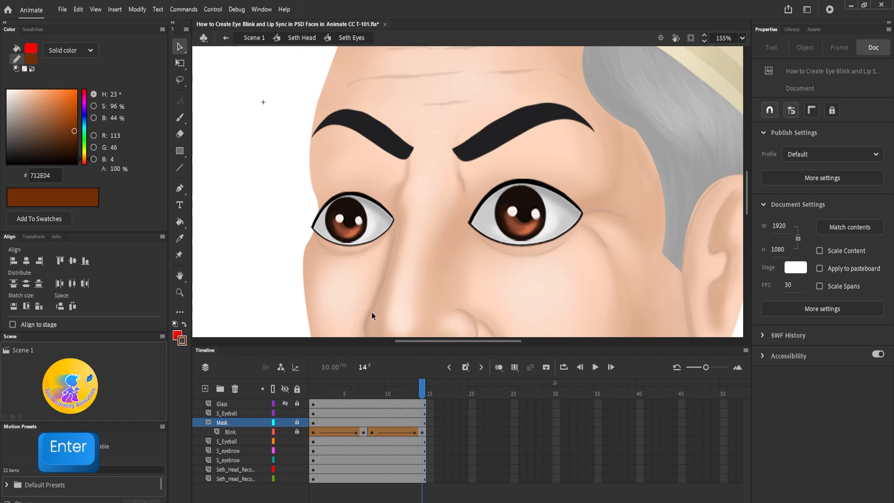
pyautogui.moveTo(348, 393); pyautogui.dragTo(195, 388)
pyautogui.press('space')
pyautogui.moveTo(473, 261); pyautogui.dragTo(527, 255)
pyautogui.scroll(1, 412, 203)
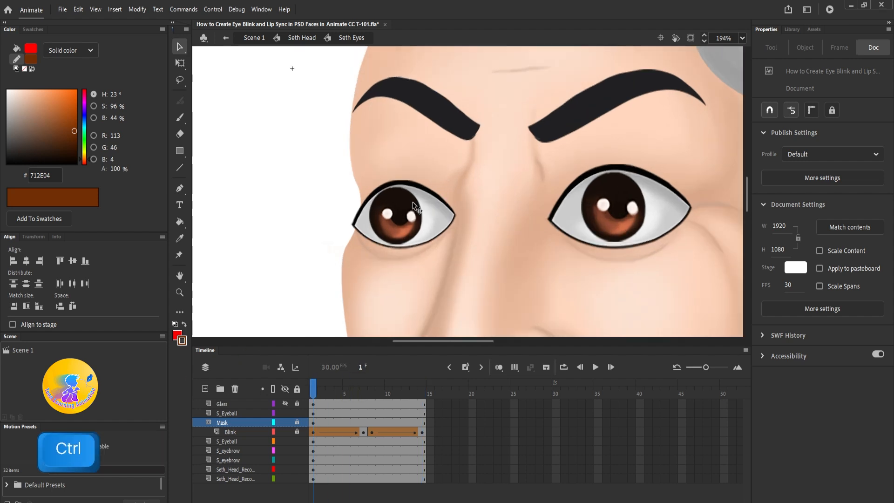
pyautogui.scroll(1, 413, 202)
pyautogui.moveTo(313, 387); pyautogui.dragTo(364, 388)
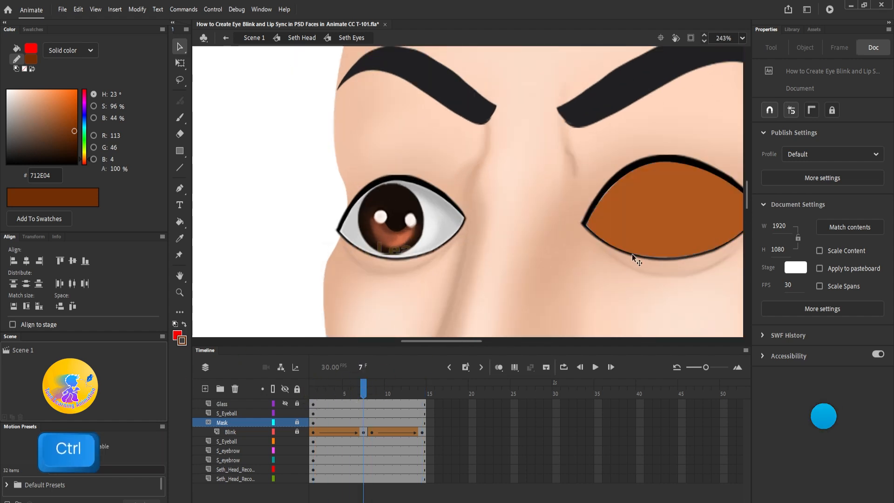
pyautogui.scroll(3, 633, 253)
# Step: Sample the half-closed eyelid's brown fill B15820 at frame 4 as the current fill colour
pyautogui.click(335, 387)
pyautogui.click(179, 238)
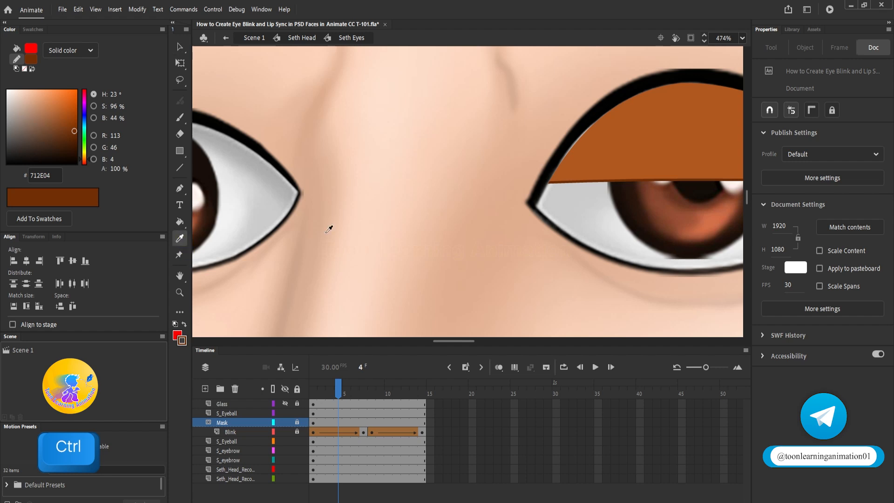
pyautogui.click(697, 139)
pyautogui.press('space')
pyautogui.moveTo(690, 166); pyautogui.dragTo(439, 164)
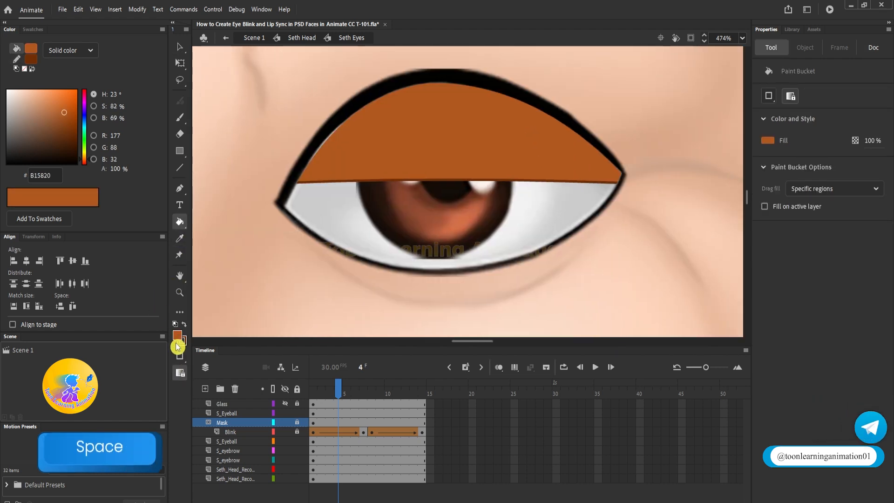
pyautogui.click(179, 47)
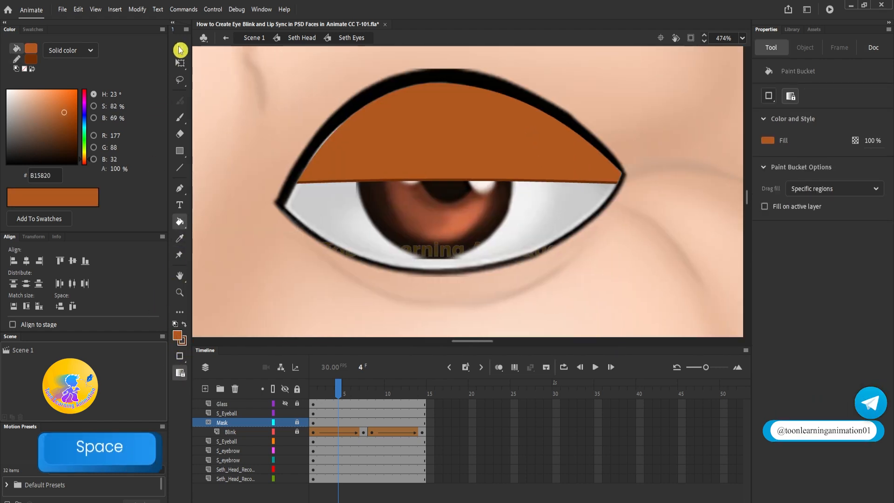
# Step: Inspect the closed eyelid's edge at frame 7, unlocking the Mask layer to check the red shape inside its group, and relock the layer
pyautogui.moveTo(341, 395); pyautogui.dragTo(313, 395)
pyautogui.scroll(-1, 463, 216)
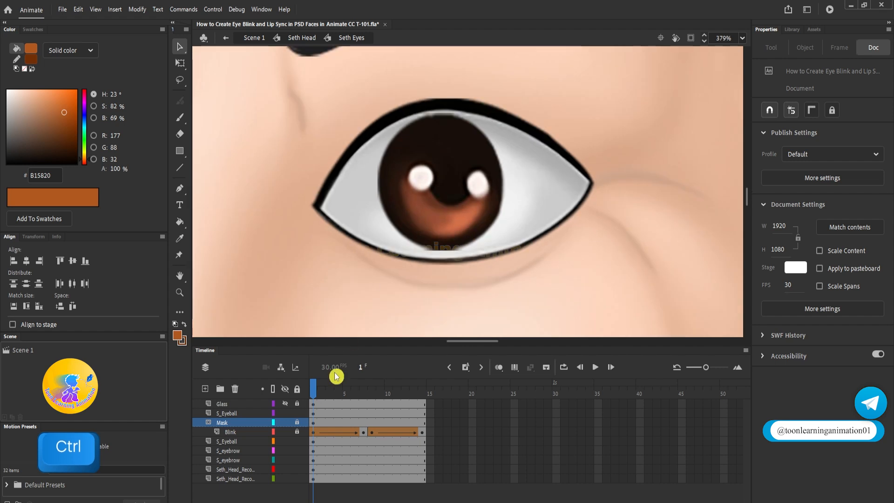
pyautogui.click(361, 396)
pyautogui.scroll(4, 348, 152)
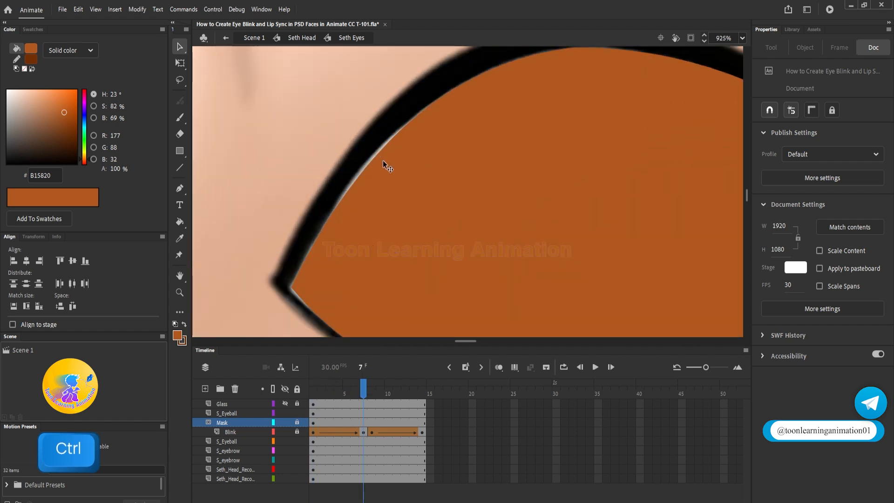
pyautogui.click(297, 422)
pyautogui.click(491, 215)
pyautogui.doubleClick(491, 214)
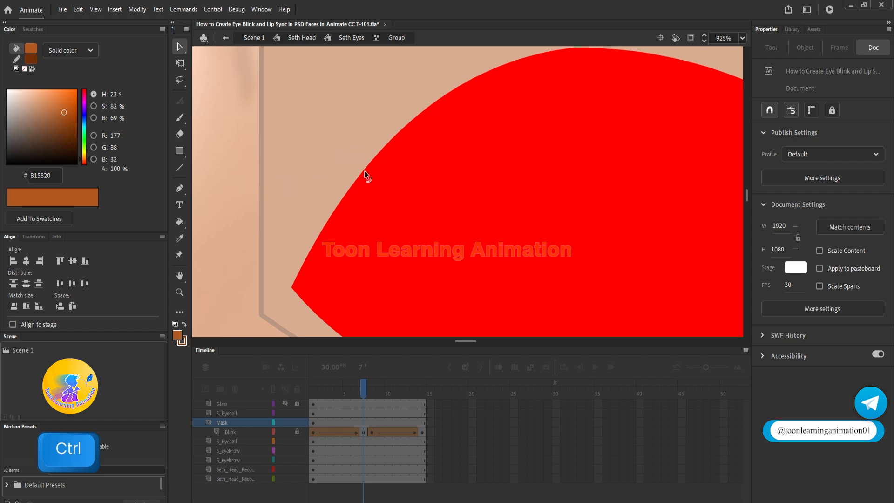
pyautogui.scroll(2, 365, 168)
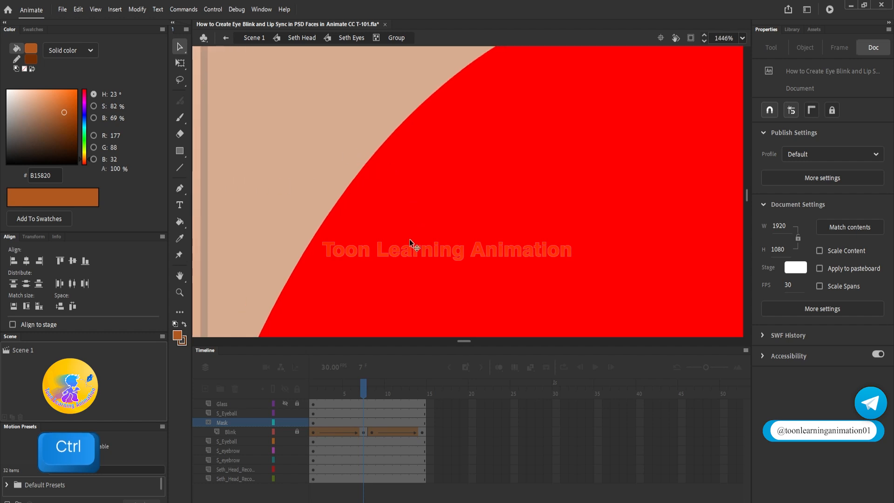
pyautogui.scroll(-3, 312, 205)
pyautogui.doubleClick(312, 205)
pyautogui.click(298, 425)
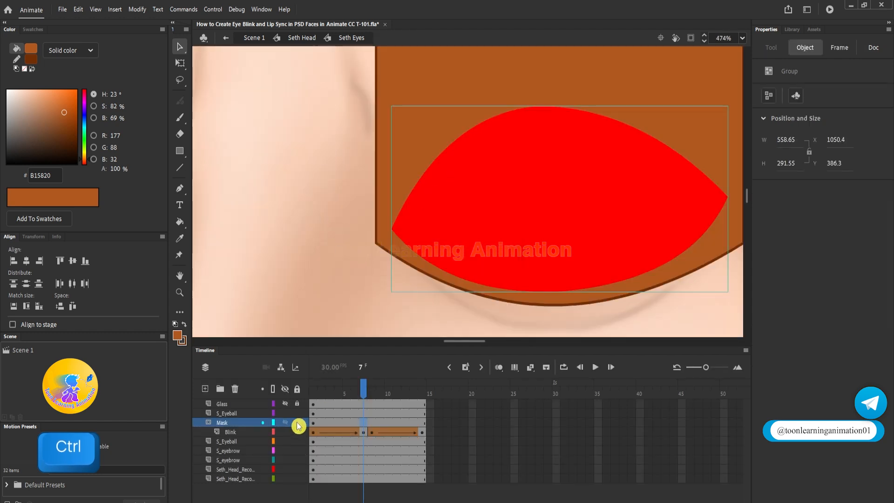
# Step: Compare the masked eye at frame 8 with the open eye at frame 1
pyautogui.moveTo(363, 390)
pyautogui.mouseDown()
pyautogui.moveTo(313, 390)
pyautogui.moveTo(371, 390)
pyautogui.mouseUp()
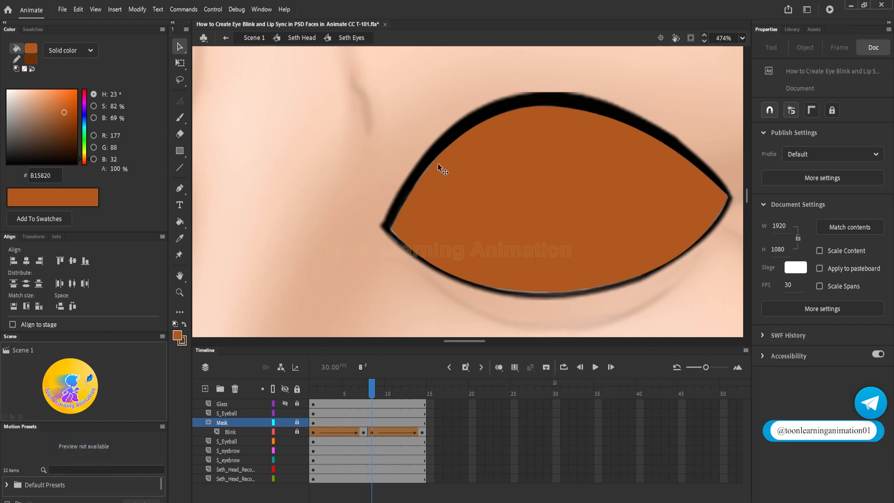
pyautogui.scroll(-2, 437, 162)
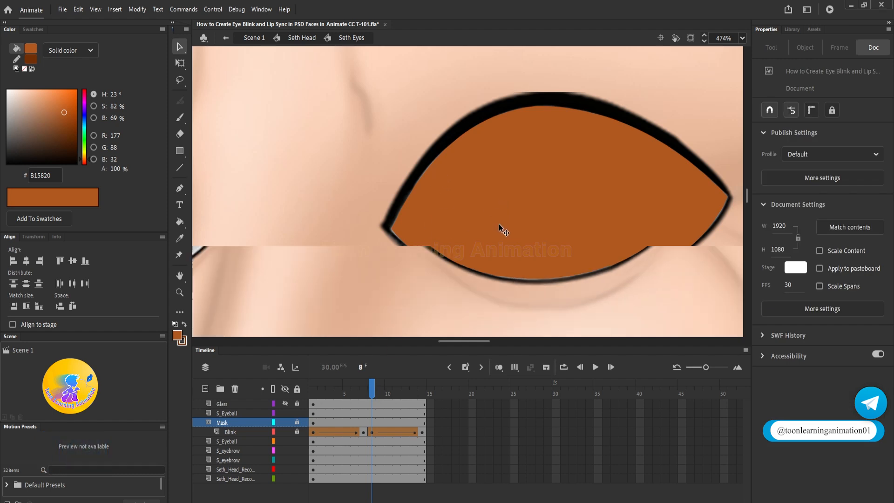
pyautogui.moveTo(352, 390); pyautogui.dragTo(314, 390)
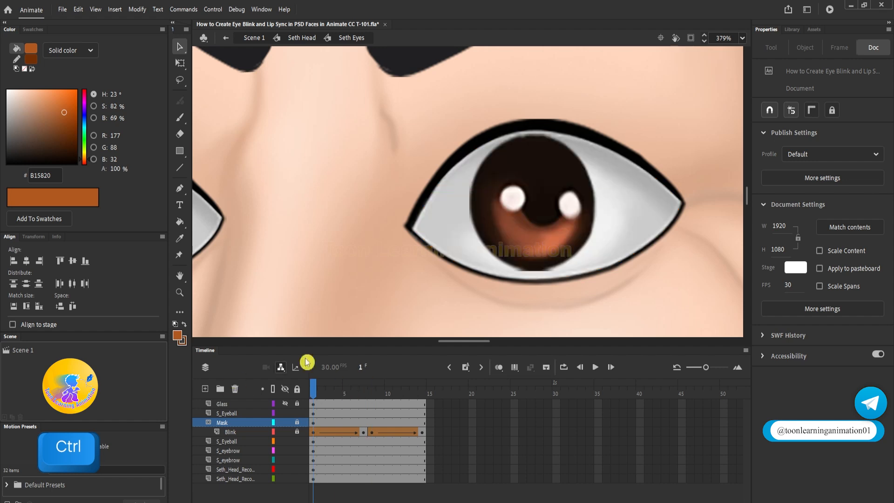
# Step: Add a new layer named Blink directly above the S_Eyeball layer of the second eye
pyautogui.moveTo(255, 170); pyautogui.dragTo(581, 222)
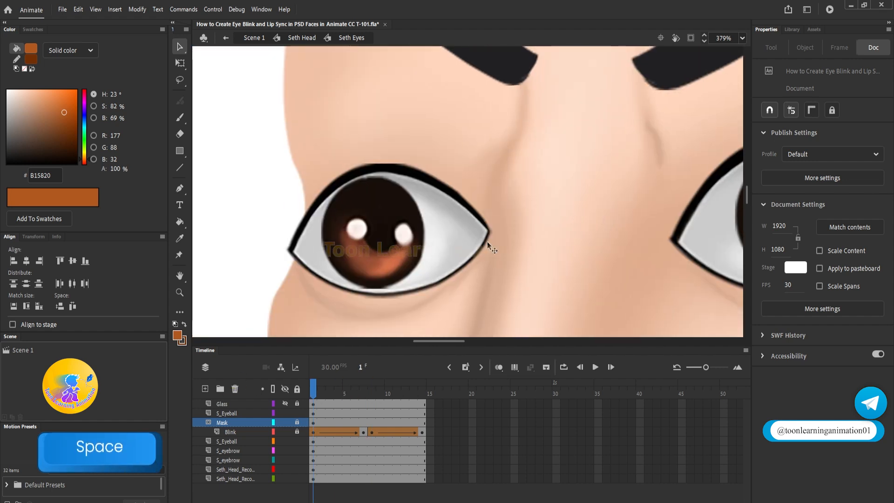
pyautogui.click(407, 241)
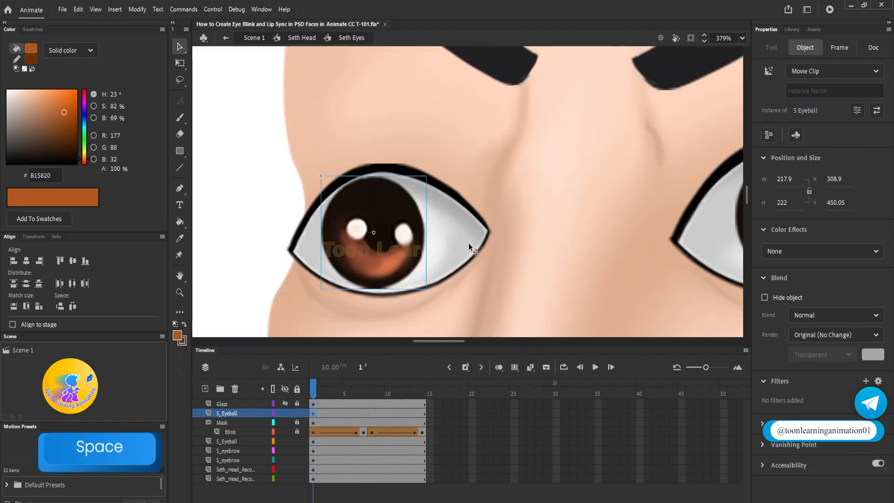
pyautogui.click(204, 388)
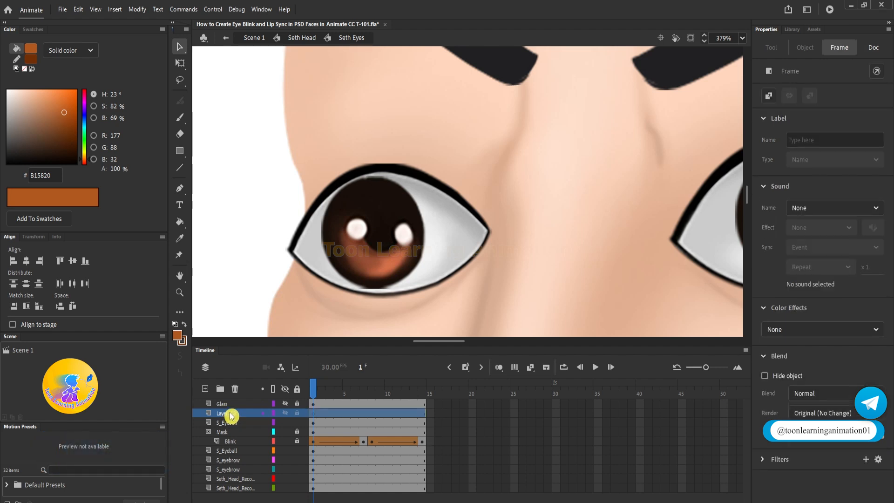
pyautogui.doubleClick(228, 412)
pyautogui.write('V')
pyautogui.press('BackSpace')
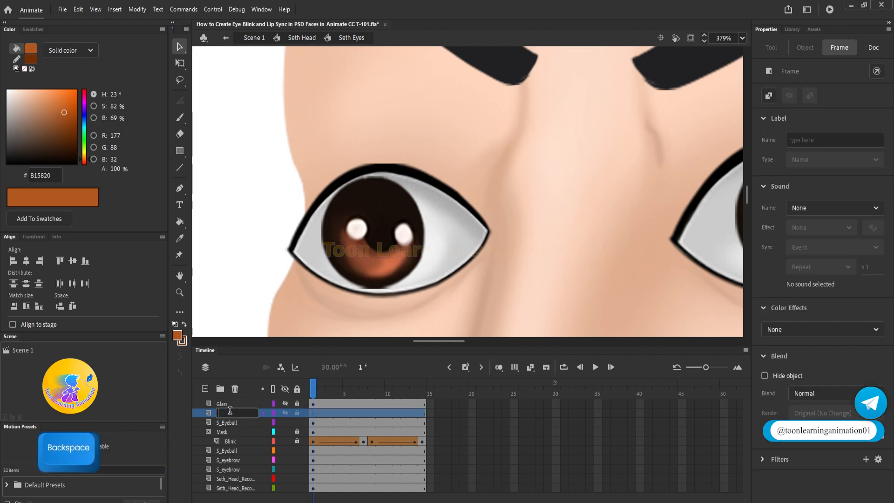
pyautogui.write('Blink')
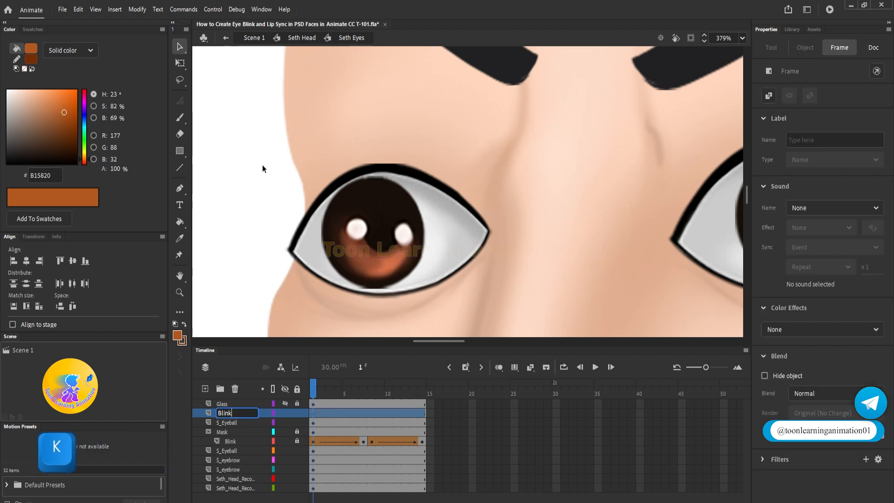
pyautogui.click(262, 164)
# Step: Draw a filled rectangle about 468 by 261 px over the second eye on the new Blink layer
pyautogui.click(180, 151)
pyautogui.moveTo(540, 222); pyautogui.dragTo(582, 231)
pyautogui.moveTo(294, 196); pyautogui.dragTo(338, 183)
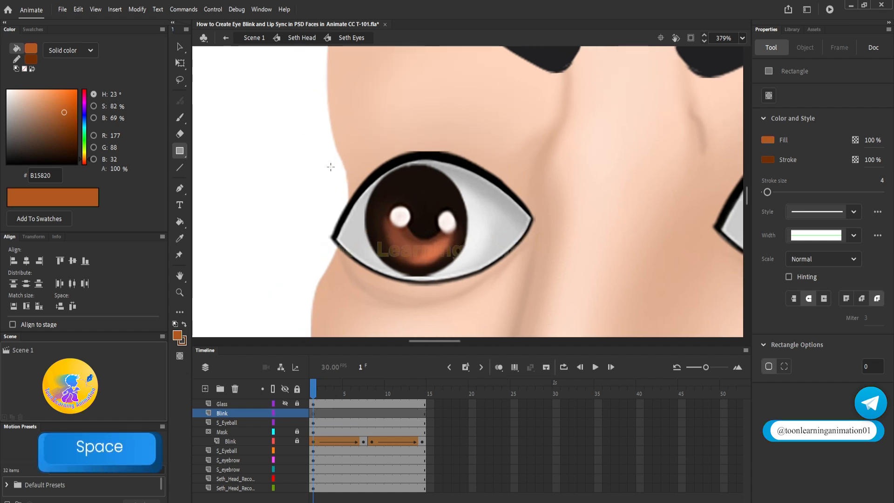
pyautogui.moveTo(317, 154); pyautogui.dragTo(543, 286)
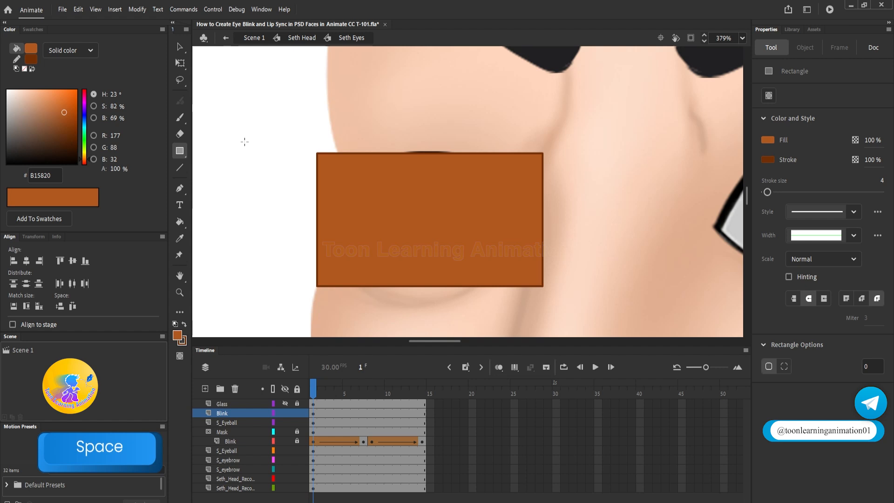
# Step: Stretch the rectangle's upper edge above the eye outline to a height of about 274 px
pyautogui.click(180, 63)
pyautogui.click(431, 166)
pyautogui.scroll(4, 433, 154)
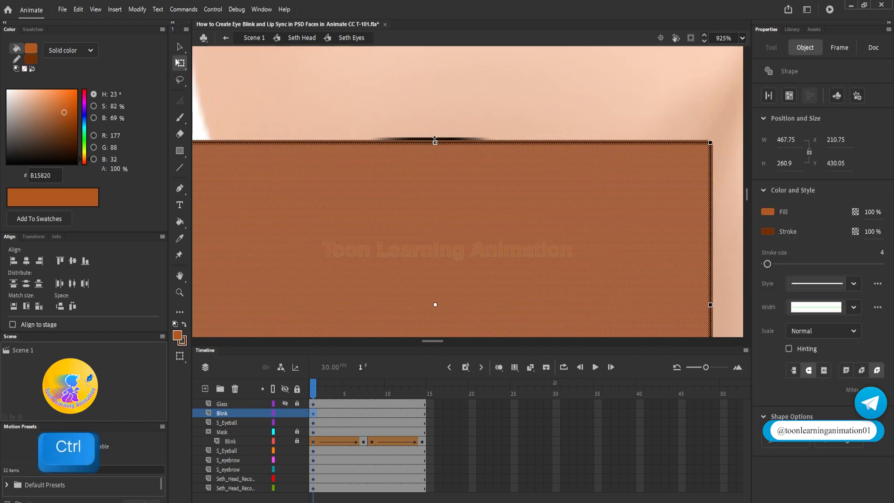
pyautogui.moveTo(435, 142); pyautogui.dragTo(435, 124)
pyautogui.scroll(-4, 588, 195)
# Step: Narrow the rectangle from its side on the face's outer edge to a width of about 443 px
pyautogui.scroll(3, 555, 200)
pyautogui.moveTo(549, 187)
pyautogui.mouseDown()
pyautogui.moveTo(489, 187)
pyautogui.moveTo(549, 187)
pyautogui.mouseUp()
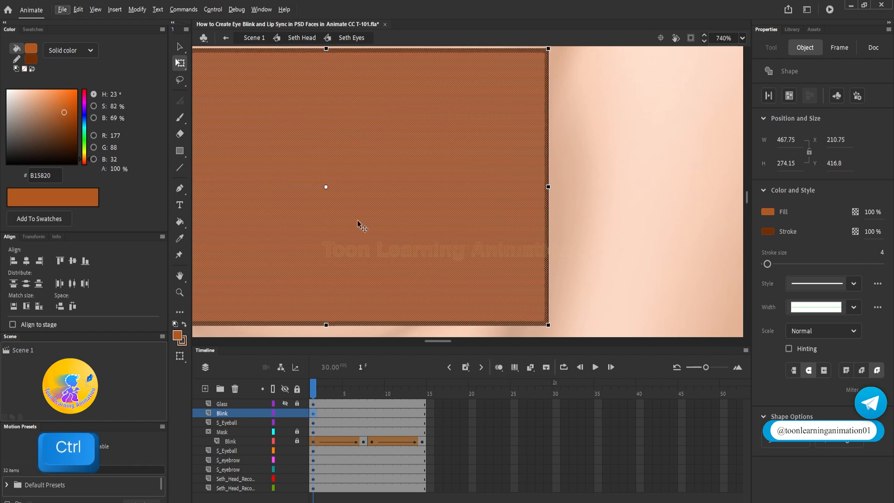
pyautogui.moveTo(363, 226); pyautogui.dragTo(395, 210)
pyautogui.scroll(2, 363, 201)
pyautogui.moveTo(338, 194); pyautogui.dragTo(379, 197)
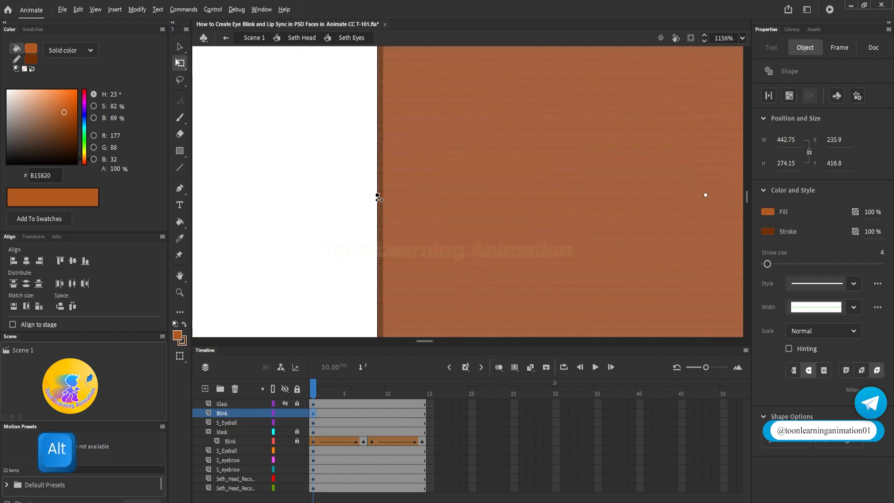
pyautogui.scroll(-3, 413, 150)
pyautogui.scroll(1, 526, 265)
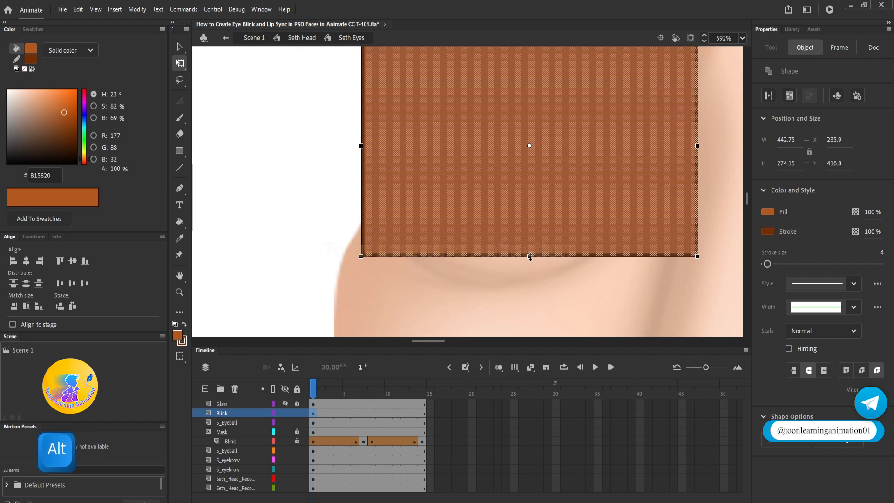
# Step: Extend the rectangle's lower edge to a height of about 286 px and move it up to rest above the eye
pyautogui.moveTo(529, 257); pyautogui.dragTo(554, 37)
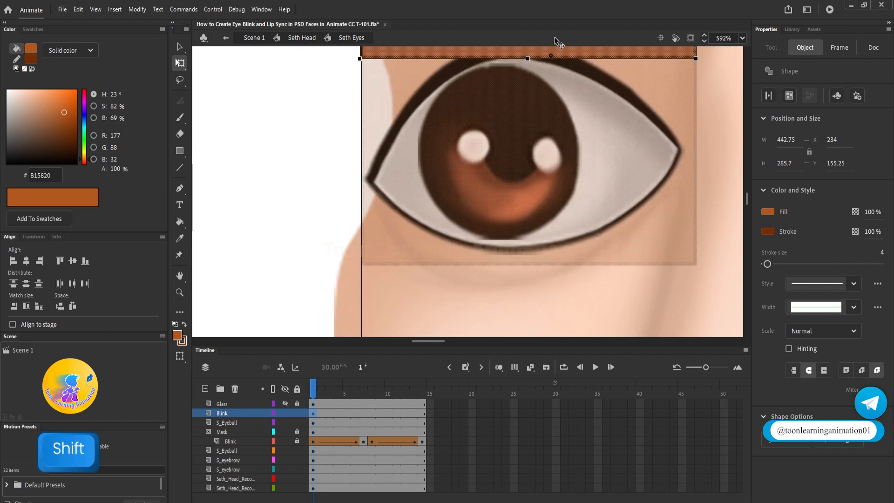
pyautogui.moveTo(571, 118); pyautogui.dragTo(559, 247)
pyautogui.moveTo(545, 148)
pyautogui.mouseDown()
pyautogui.moveTo(541, 130)
pyautogui.moveTo(543, 143)
pyautogui.mouseUp()
# Step: Bend the rectangle's lower edge upward into an arch and move the shape down onto the upper eye line
pyautogui.press('v')
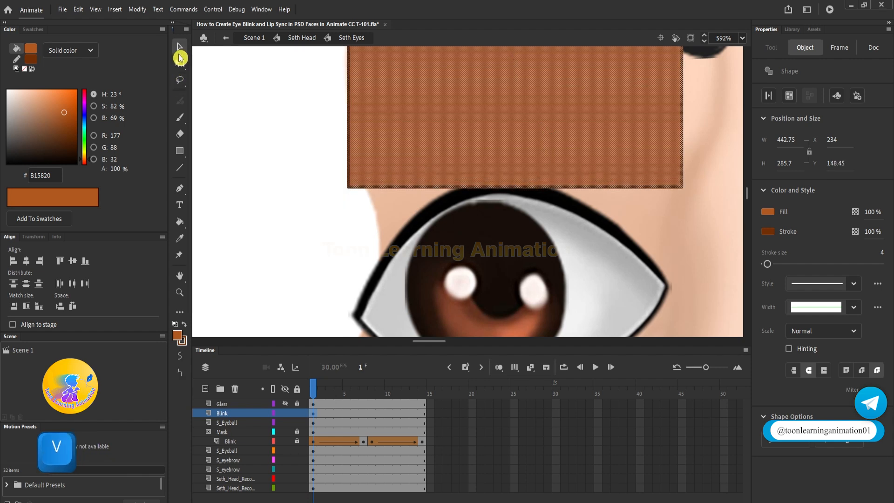
pyautogui.click(594, 214)
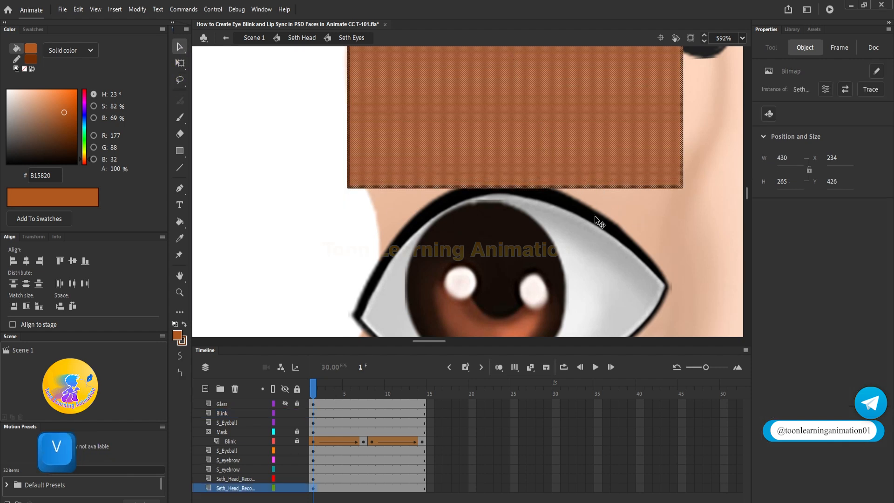
pyautogui.click(695, 210)
pyautogui.moveTo(525, 188); pyautogui.dragTo(525, 124)
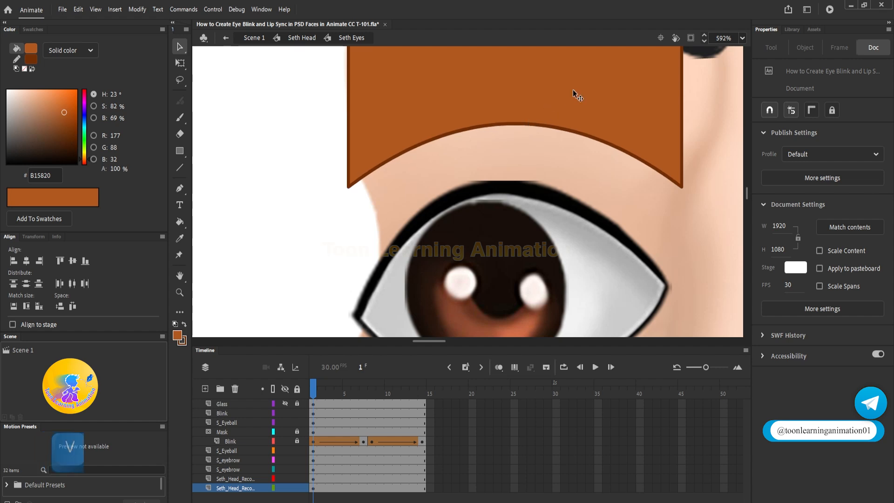
pyautogui.click(573, 89)
pyautogui.moveTo(561, 88); pyautogui.dragTo(561, 152)
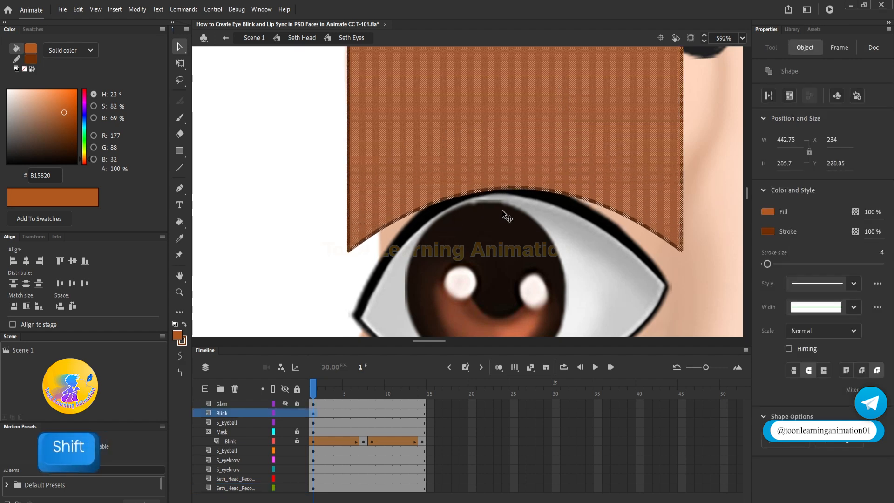
# Step: Insert keyframes at frames 14 and 7 of the unmasked Blink layer above S_Eyeball
pyautogui.moveTo(536, 214); pyautogui.dragTo(528, 150)
pyautogui.click(423, 414)
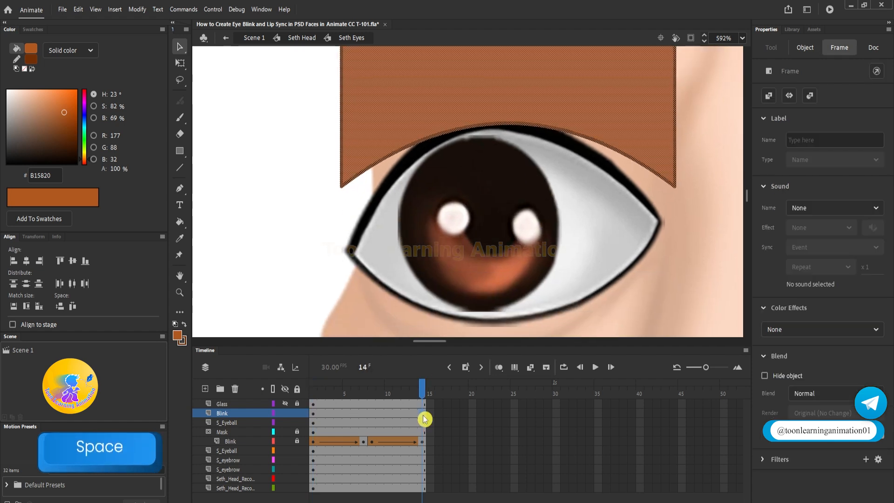
pyautogui.press('F6')
pyautogui.click(364, 414)
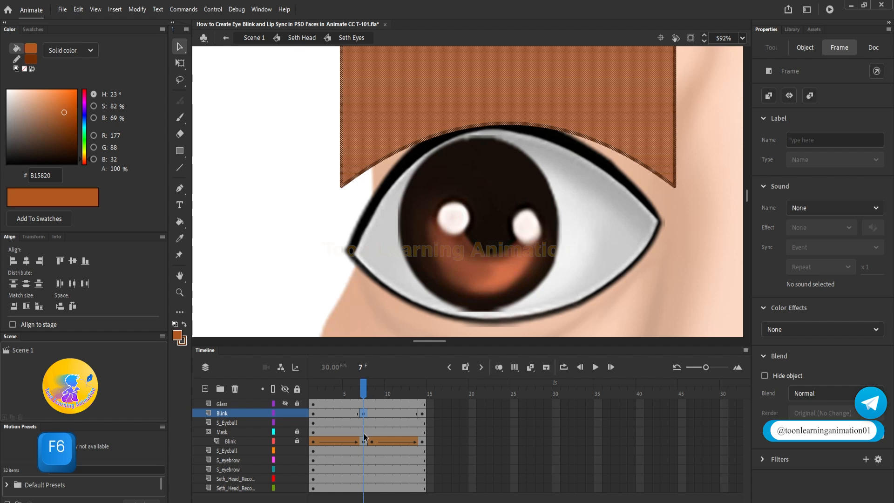
# Step: At frame 7, bend the eyelid shape's lower edge downward into a convex curve and move the shape down to cover the whole eye
pyautogui.click(692, 227)
pyautogui.moveTo(511, 123); pyautogui.dragTo(502, 237)
pyautogui.click(497, 106)
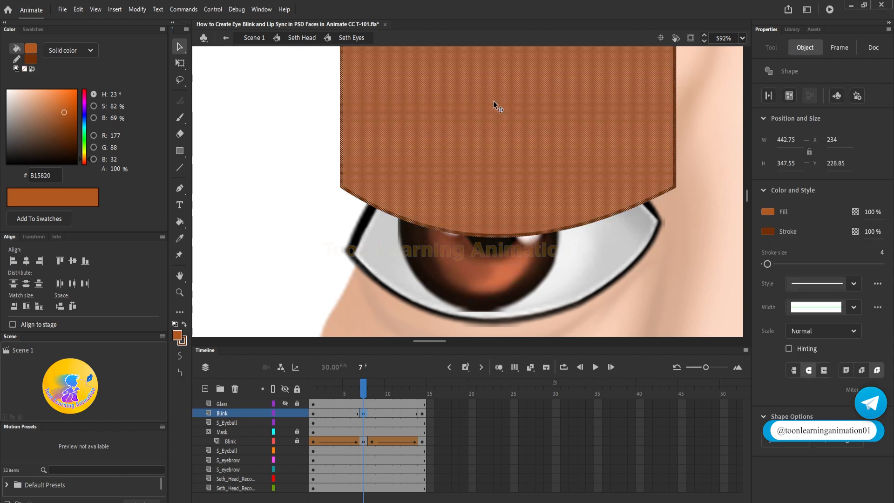
pyautogui.moveTo(497, 106); pyautogui.dragTo(496, 198)
pyautogui.press('space')
pyautogui.moveTo(545, 264); pyautogui.dragTo(543, 241)
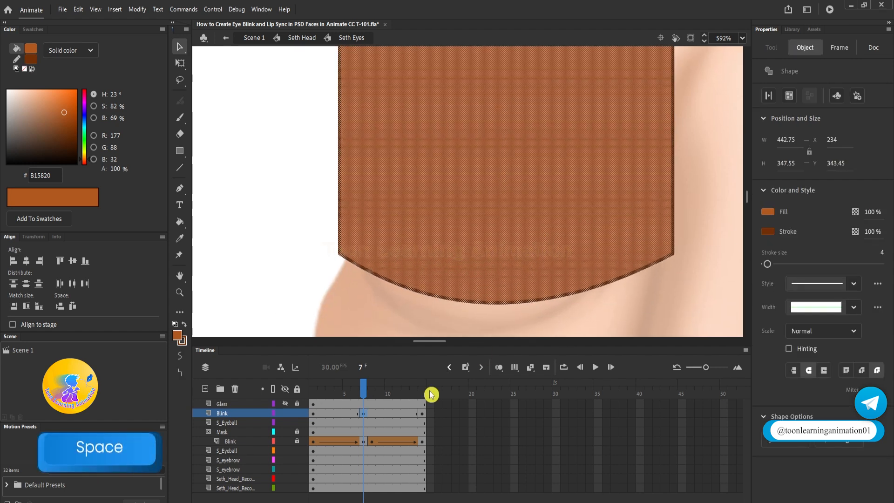
# Step: Insert a keyframe holding the closed eyelid at frame 8 of the unmasked Blink layer
pyautogui.click(371, 414)
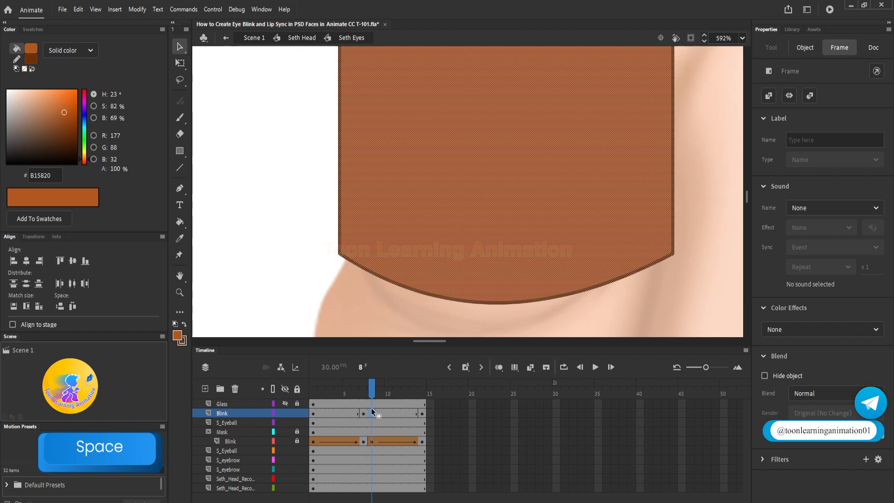
pyautogui.press('F6')
pyautogui.click(365, 399)
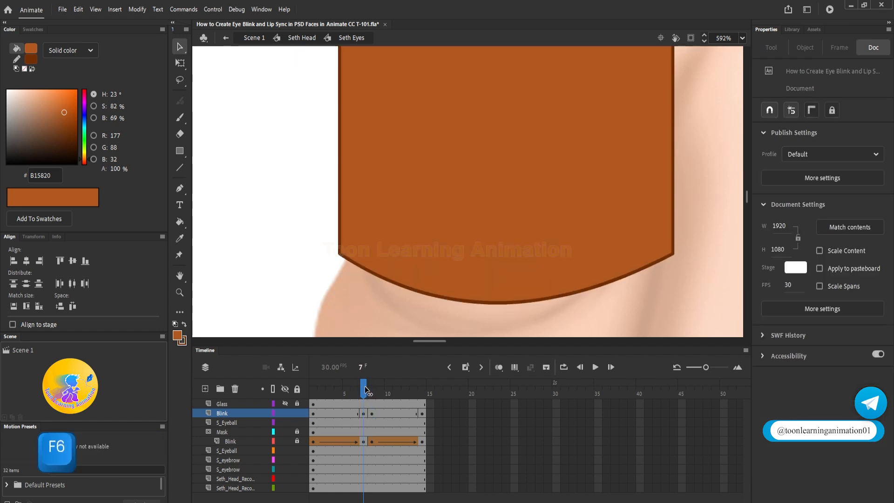
# Step: Create shape tweens on the unmasked Blink layer between frames 1 and 7 and between frames 8 and 14
pyautogui.rightClick(331, 413)
pyautogui.click(366, 158)
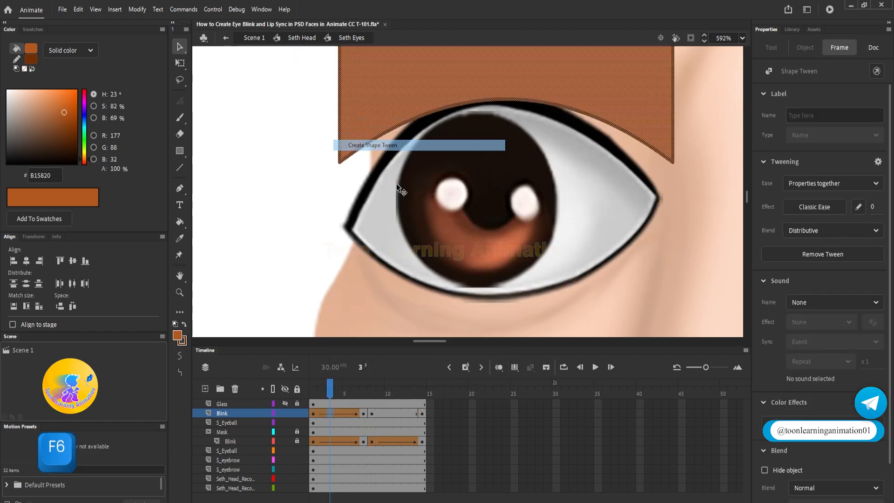
pyautogui.rightClick(390, 413)
pyautogui.click(473, 146)
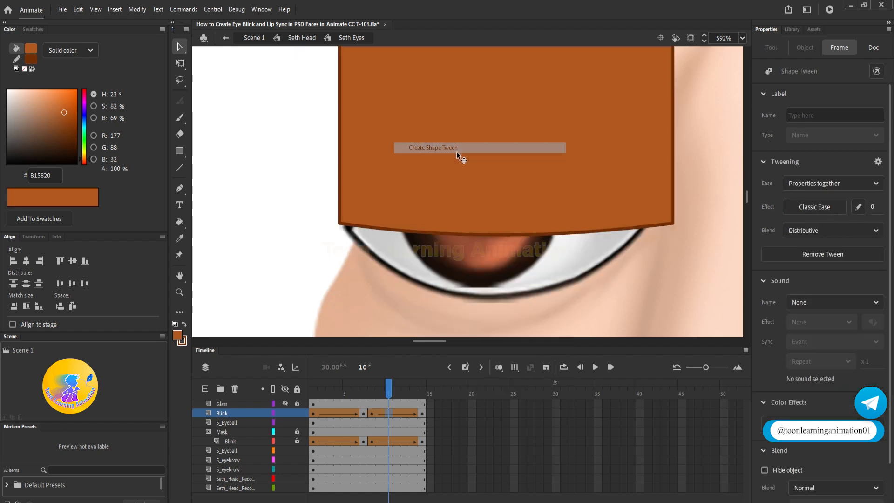
# Step: Play back the new eyelid's blink animation and return to frame 1
pyautogui.scroll(-2, 547, 242)
pyautogui.press('Return')
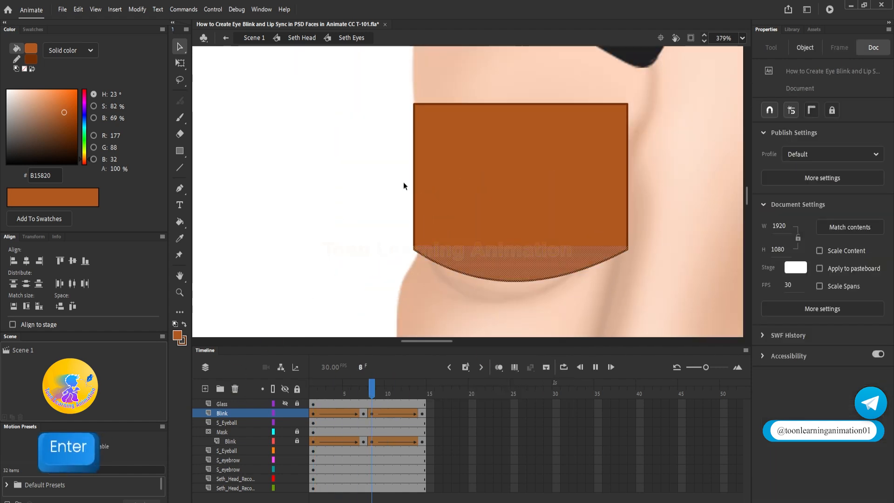
pyautogui.press('Return')
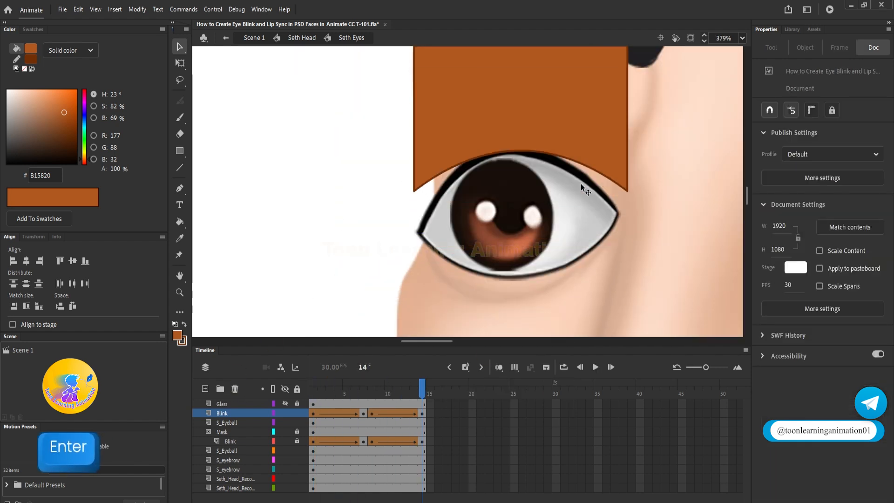
pyautogui.click(313, 394)
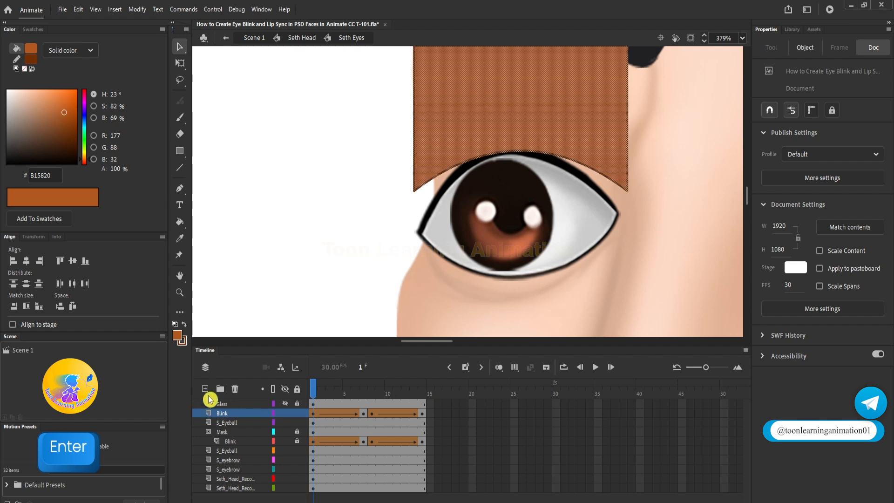
# Step: Add a new layer above the unmasked Blink layer and name it Mask
pyautogui.click(206, 390)
pyautogui.doubleClick(223, 413)
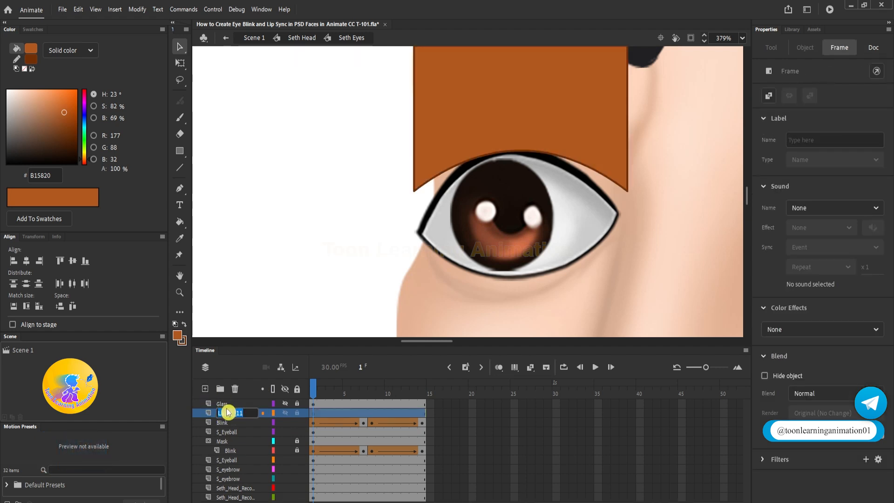
pyautogui.write('Mask')
pyautogui.press('Return')
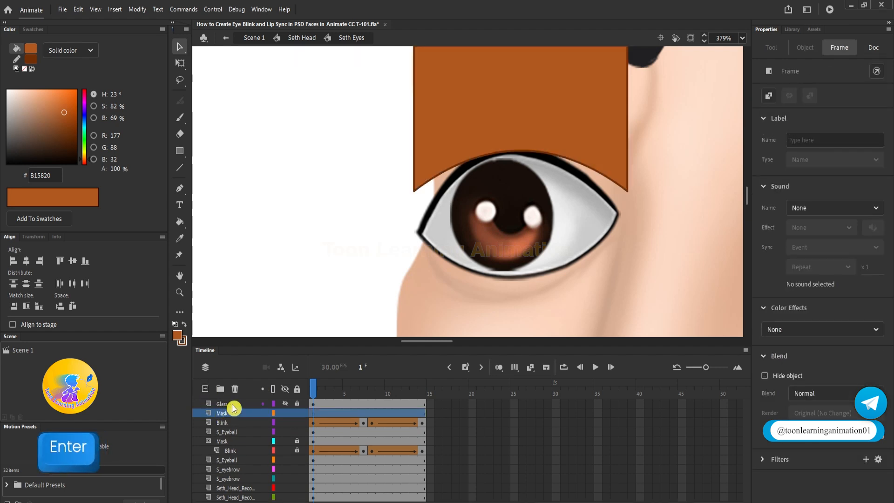
# Step: Copy the eye-white bitmap from its original position and paste it in place on the new Mask layer
pyautogui.click(324, 212)
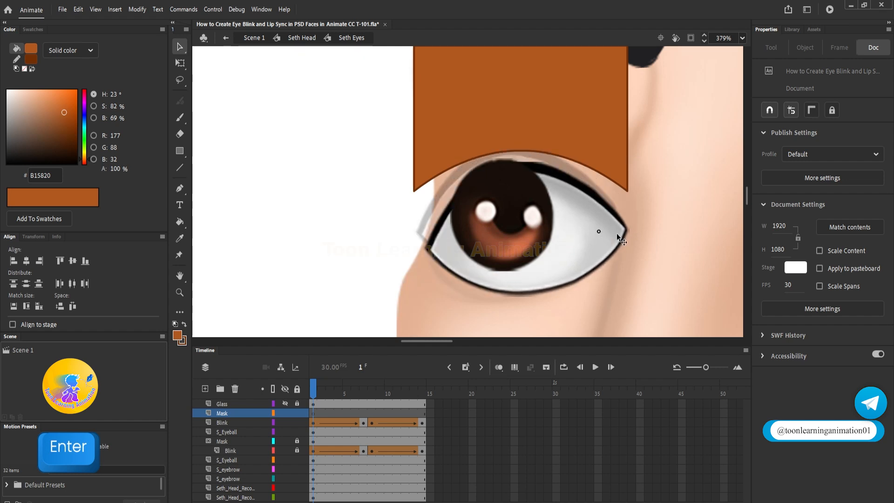
pyautogui.click(619, 232)
pyautogui.hotkey('ctrl', 'z')
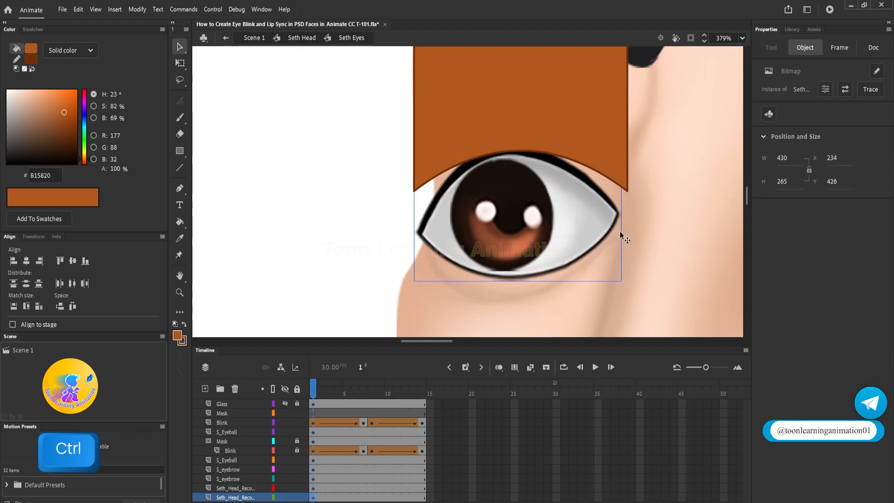
pyautogui.click(222, 413)
pyautogui.hotkey('ctrl', 'c')
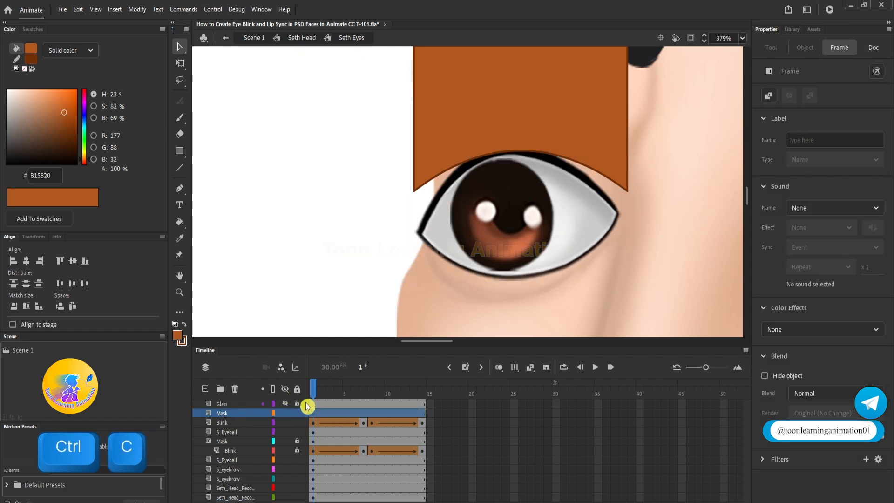
pyautogui.click(310, 255)
pyautogui.hotkey('ctrl', 'shift', 'v')
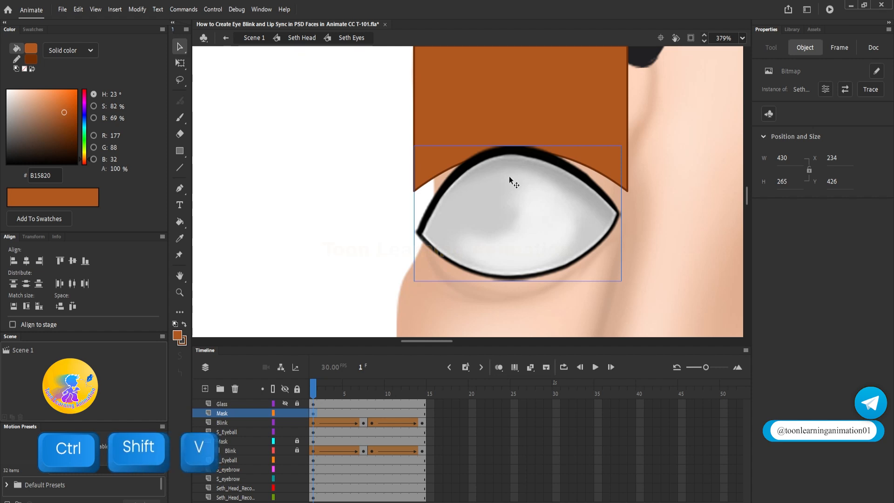
# Step: Group the pasted eye-white bitmap, open the group for editing and break the bitmap apart into a shape
pyautogui.hotkey('ctrl', 'g')
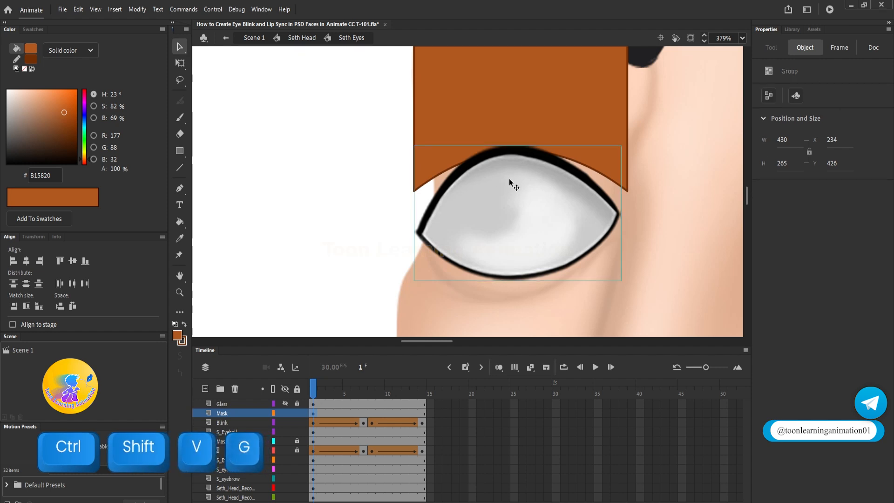
pyautogui.doubleClick(540, 215)
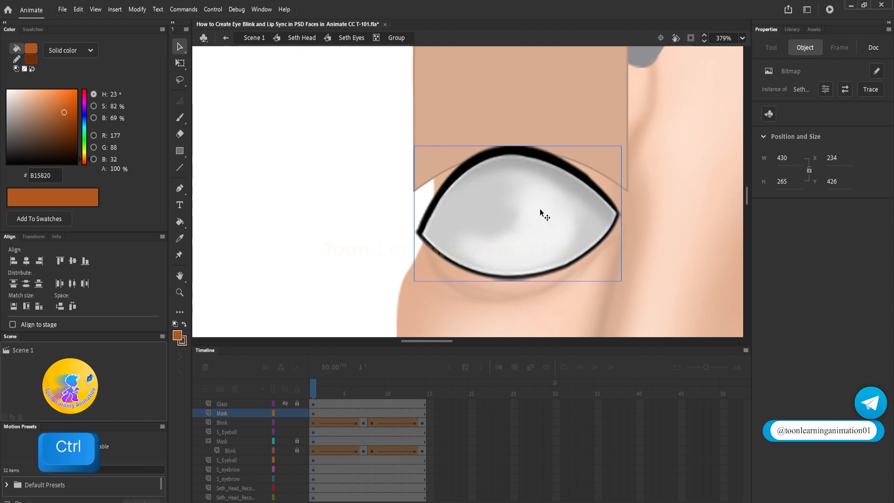
pyautogui.rightClick(540, 209)
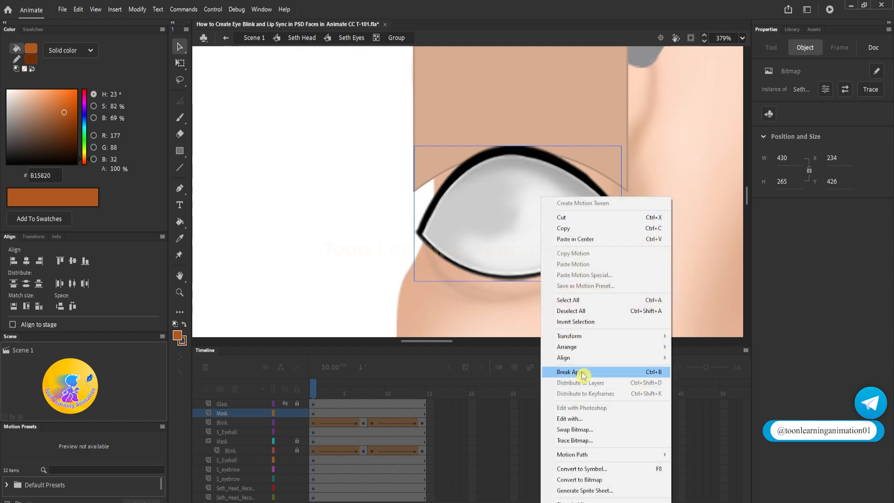
pyautogui.click(618, 374)
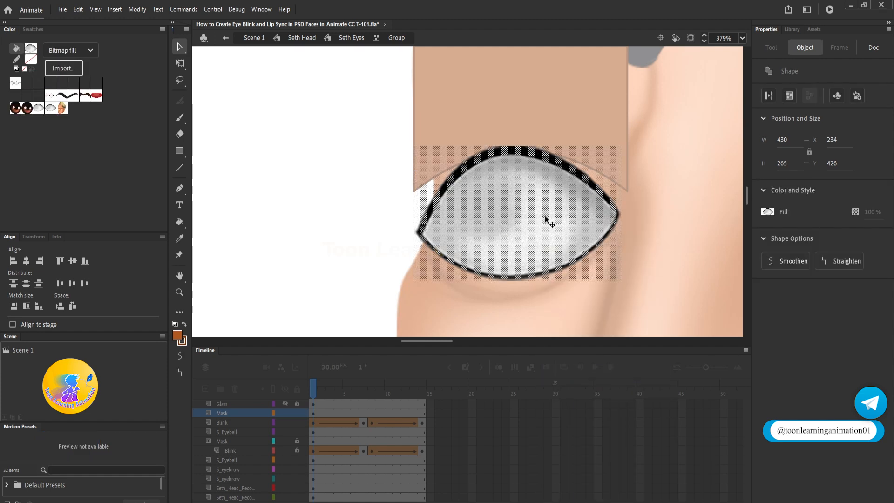
# Step: Trace the upper inner edge of the eye outline with two lines meeting at its peak and bend them to follow the curve
pyautogui.click(182, 165)
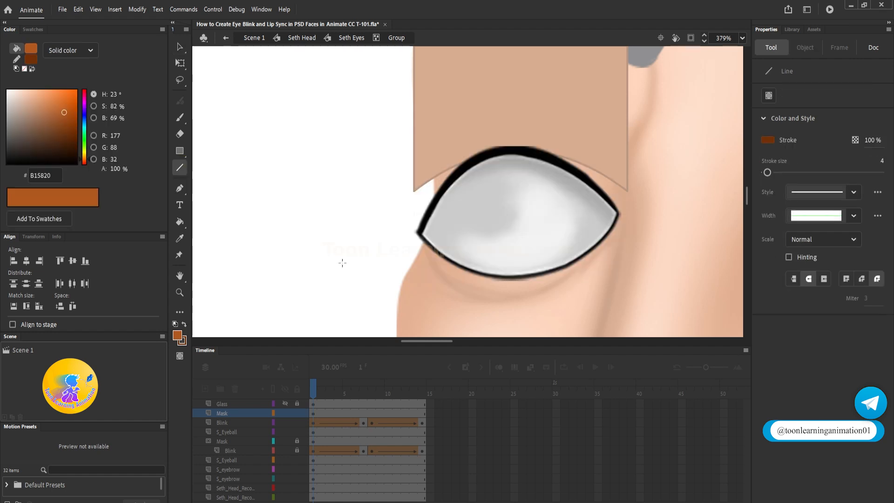
pyautogui.scroll(5, 438, 229)
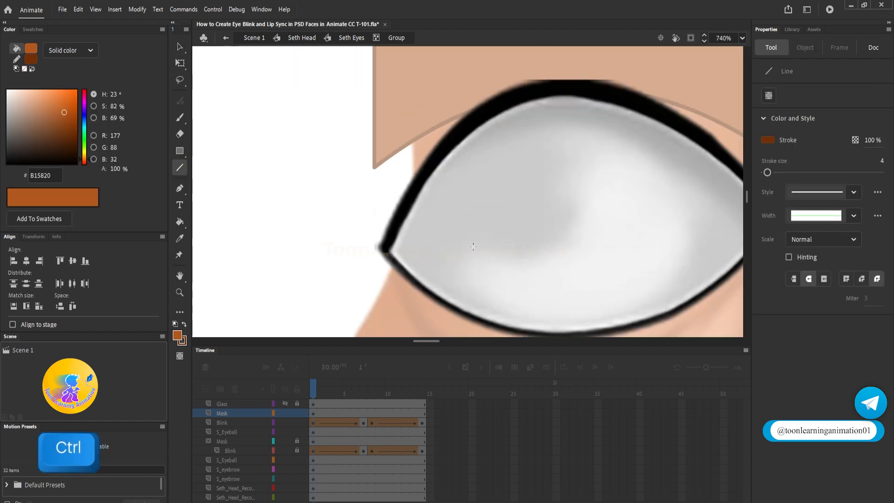
pyautogui.moveTo(385, 245)
pyautogui.mouseDown()
pyautogui.moveTo(367, 248)
pyautogui.moveTo(525, 116)
pyautogui.moveTo(514, 101)
pyautogui.mouseUp()
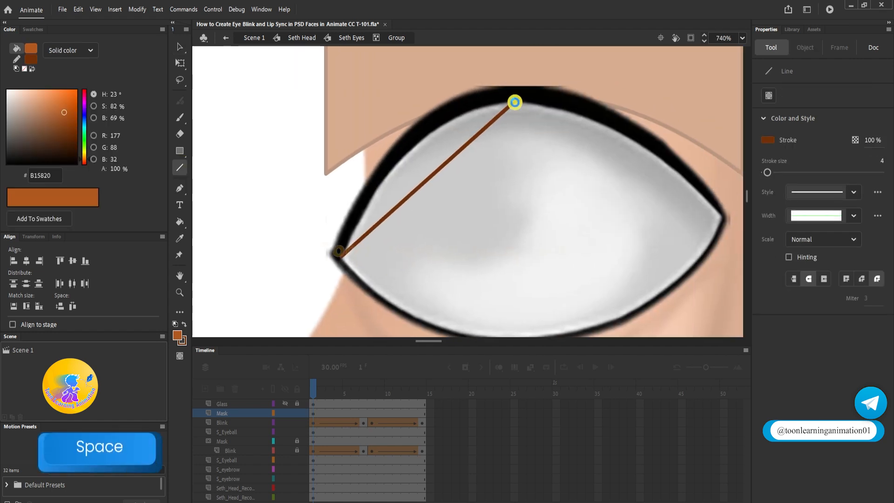
pyautogui.moveTo(472, 137)
pyautogui.mouseDown()
pyautogui.moveTo(447, 107)
pyautogui.moveTo(361, 82)
pyautogui.mouseUp()
pyautogui.moveTo(429, 76); pyautogui.dragTo(631, 195)
pyautogui.moveTo(529, 136); pyautogui.dragTo(555, 117)
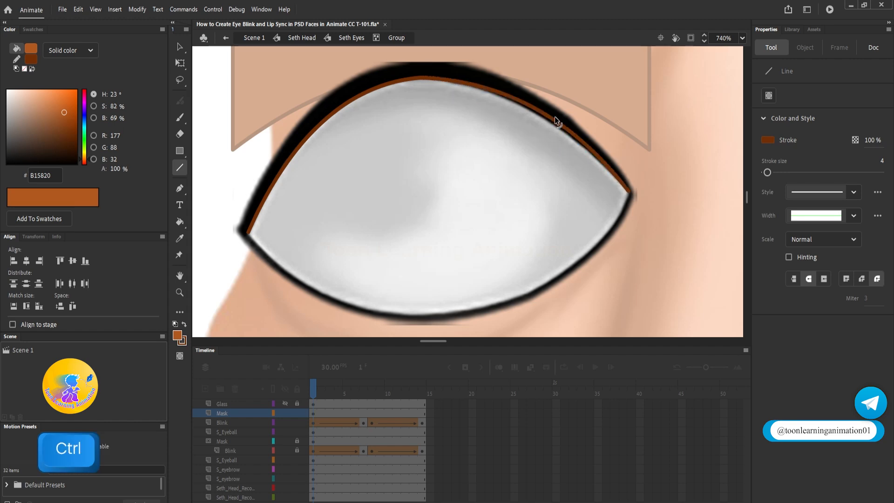
# Step: Trace the eye's lower inner edge with two lines joining both corners and bend them along the outline to close the shape
pyautogui.moveTo(624, 193); pyautogui.dragTo(646, 172)
pyautogui.moveTo(661, 165); pyautogui.dragTo(461, 289)
pyautogui.moveTo(533, 239); pyautogui.dragTo(566, 258)
pyautogui.hotkey('ctrl', 'z')
pyautogui.moveTo(564, 226); pyautogui.dragTo(602, 240)
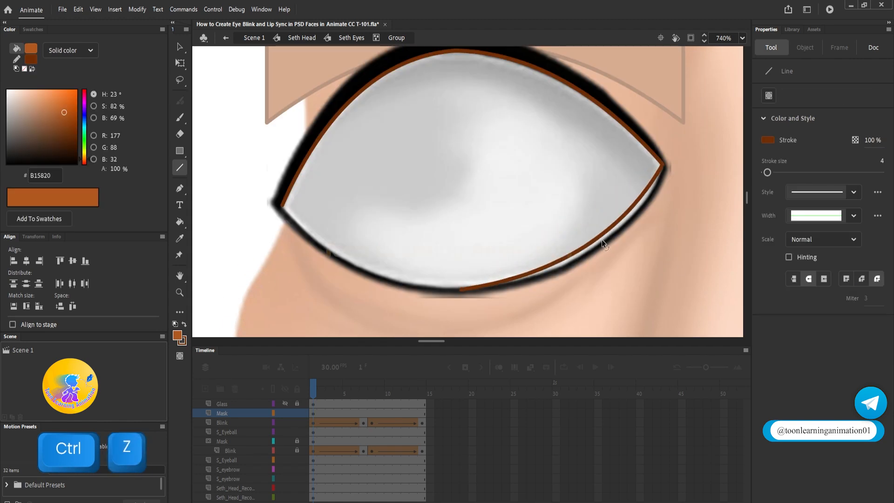
pyautogui.moveTo(462, 290); pyautogui.dragTo(282, 205)
pyautogui.moveTo(338, 231); pyautogui.dragTo(333, 256)
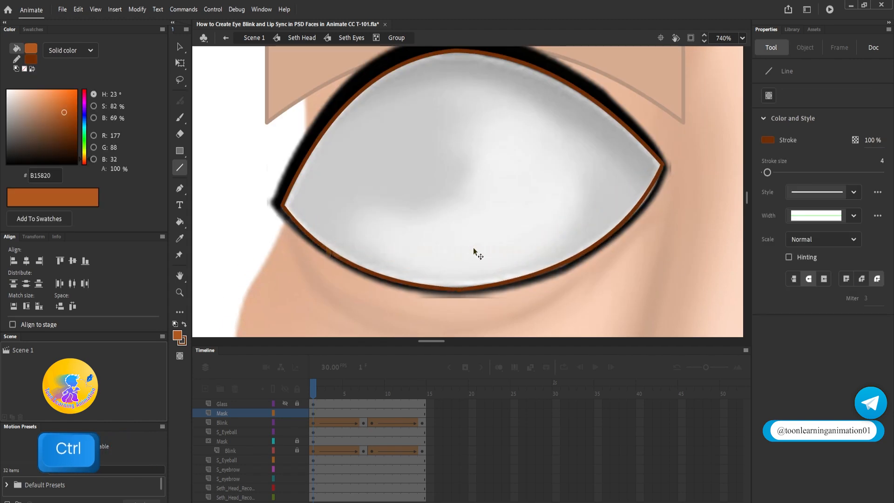
# Step: Change the fill inside the traced eye outline from bitmap to solid red FF0000
pyautogui.press('v')
pyautogui.scroll(2, 647, 220)
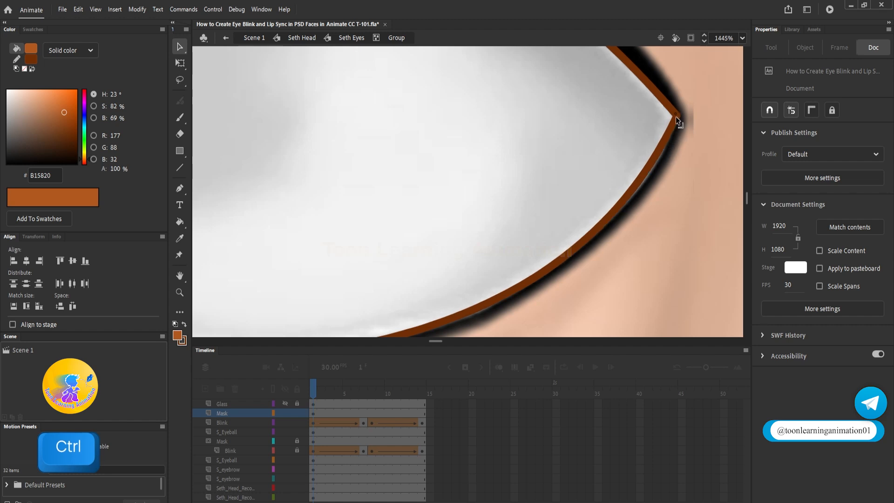
pyautogui.scroll(-3, 676, 116)
pyautogui.press('space')
pyautogui.moveTo(493, 166); pyautogui.dragTo(499, 204)
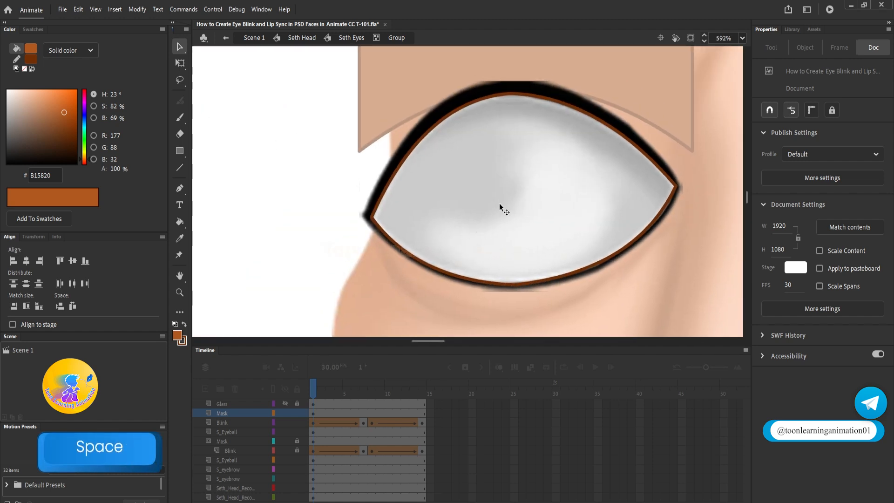
pyautogui.click(492, 213)
pyautogui.click(70, 50)
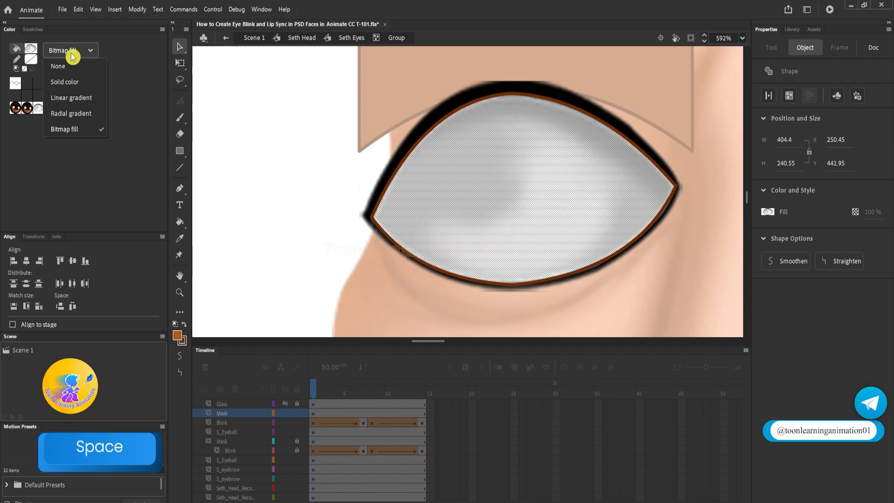
pyautogui.click(84, 82)
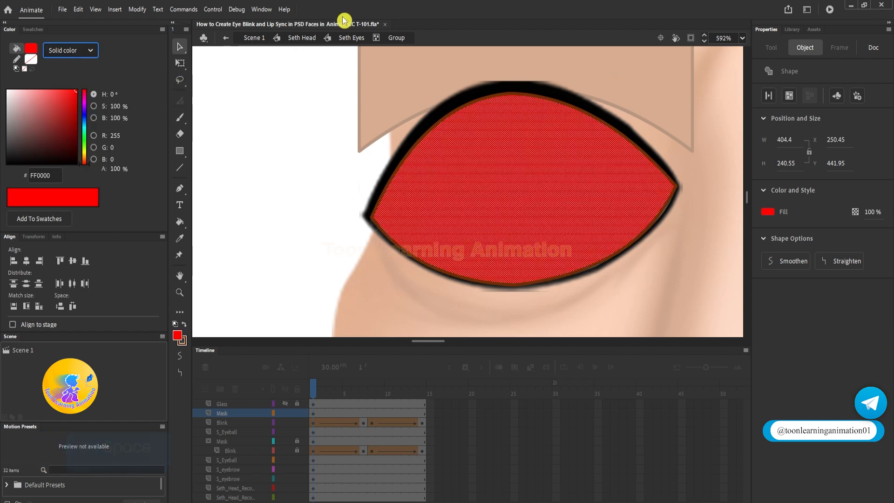
# Step: Delete the leftover bitmap area around the red eye shape and the brown traced outline
pyautogui.click(582, 104)
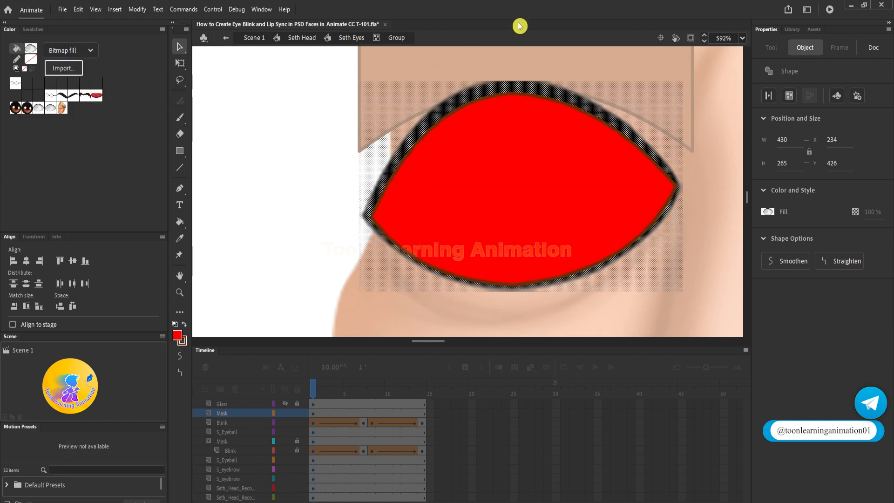
pyautogui.press('Delete')
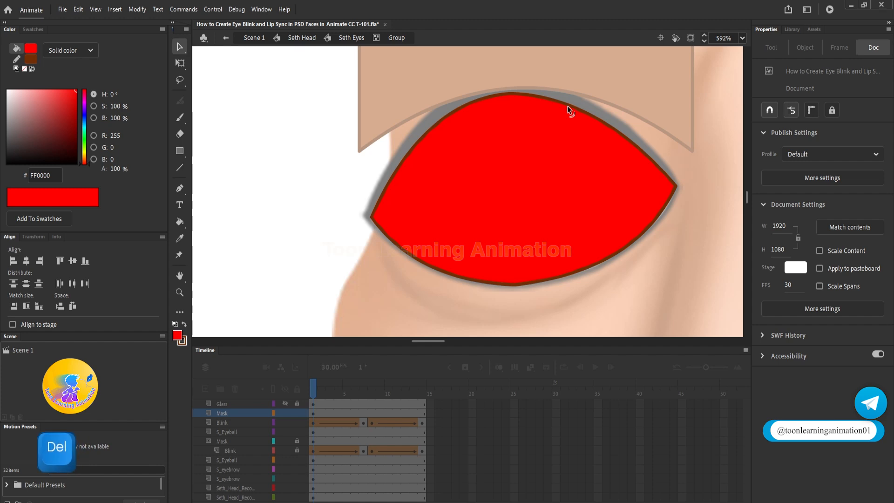
pyautogui.click(567, 105)
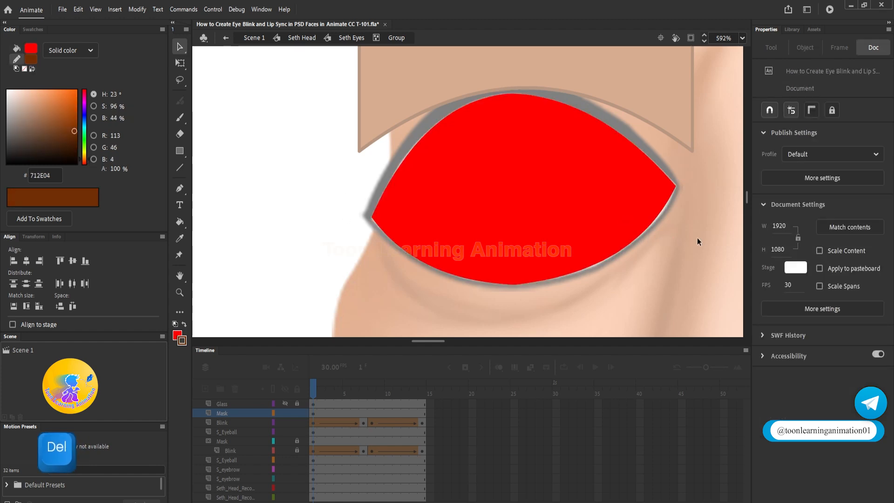
pyautogui.scroll(5, 419, 133)
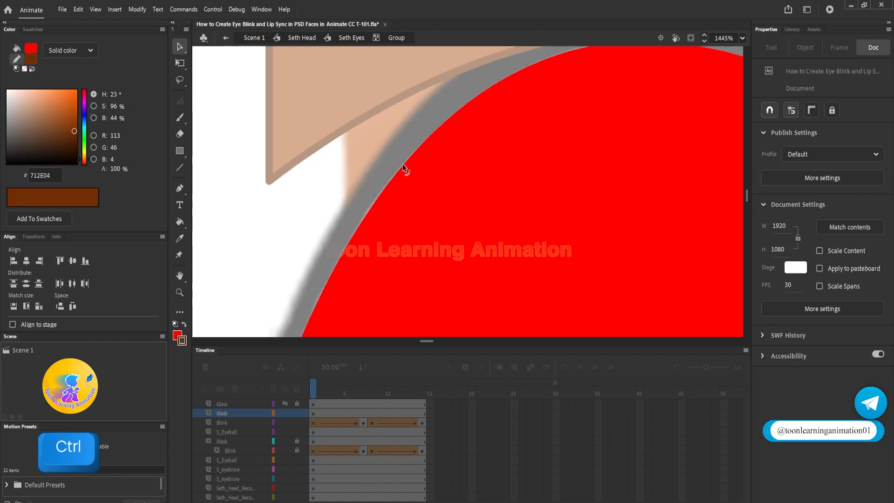
# Step: Refine the red eye shape's outer corner and lower edge to meet the dark eye outline, and leave the group
pyautogui.scroll(-5, 400, 150)
pyautogui.moveTo(599, 230); pyautogui.dragTo(597, 185)
pyautogui.scroll(4, 603, 114)
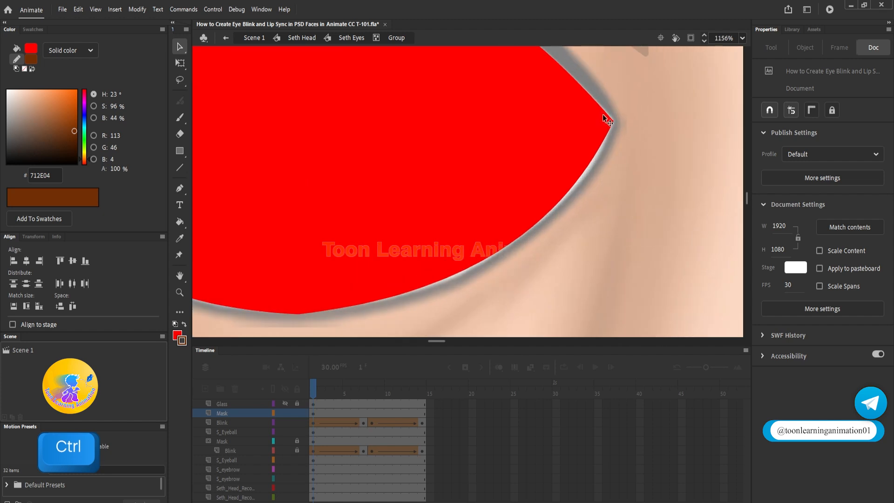
pyautogui.moveTo(613, 119); pyautogui.dragTo(615, 120)
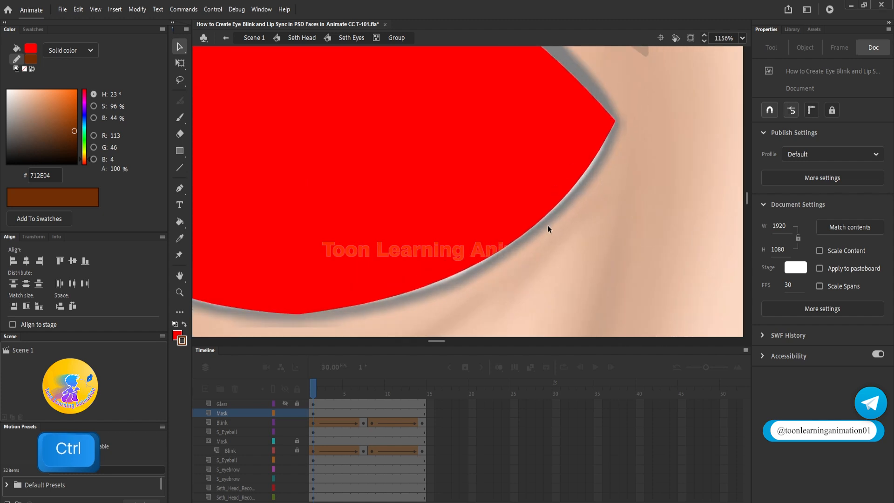
pyautogui.moveTo(548, 213); pyautogui.dragTo(553, 215)
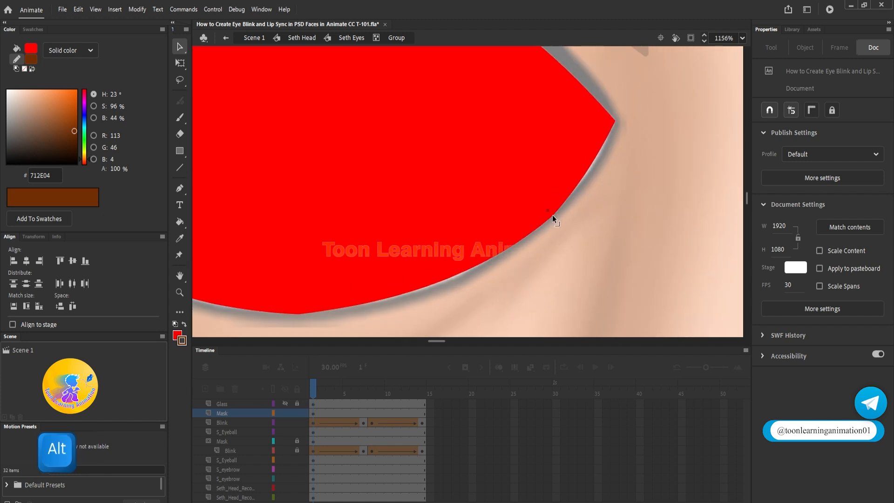
pyautogui.moveTo(592, 166); pyautogui.dragTo(622, 117)
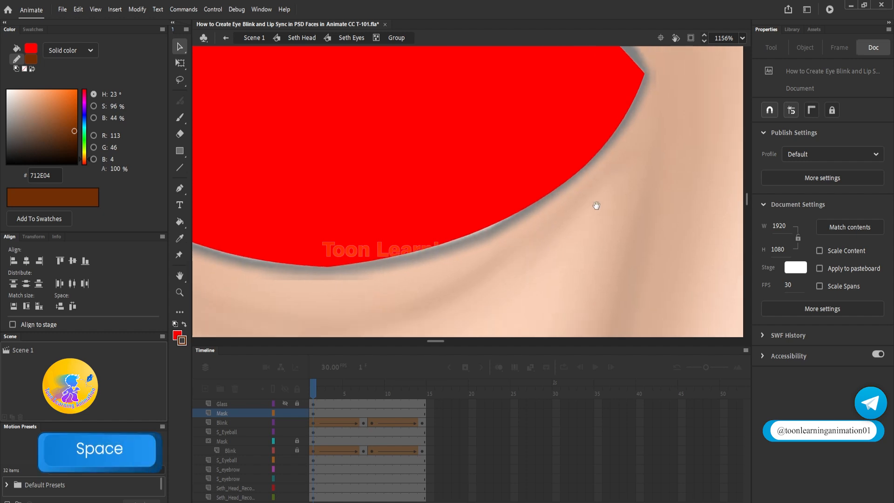
pyautogui.moveTo(463, 232); pyautogui.dragTo(649, 243)
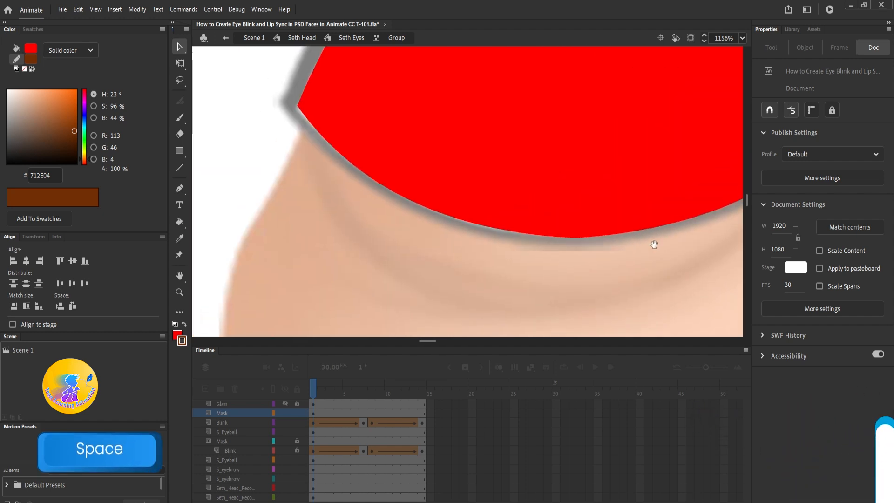
pyautogui.moveTo(466, 217); pyautogui.dragTo(478, 225)
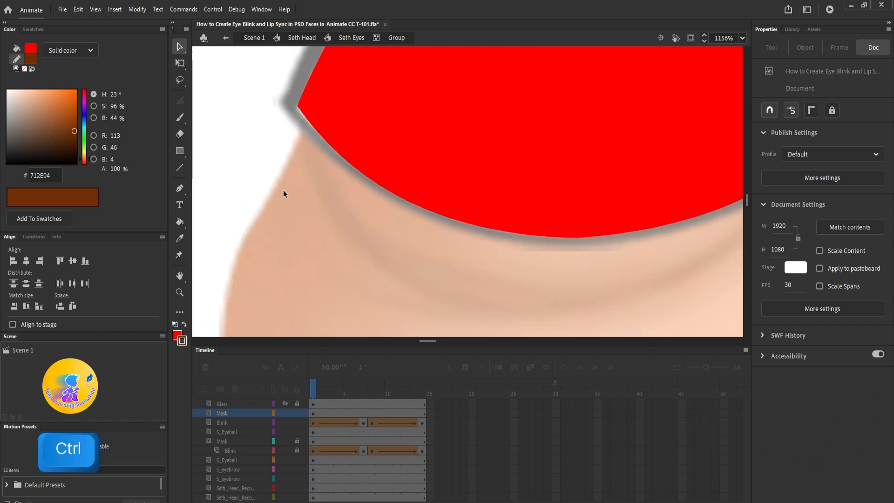
pyautogui.scroll(-5, 326, 149)
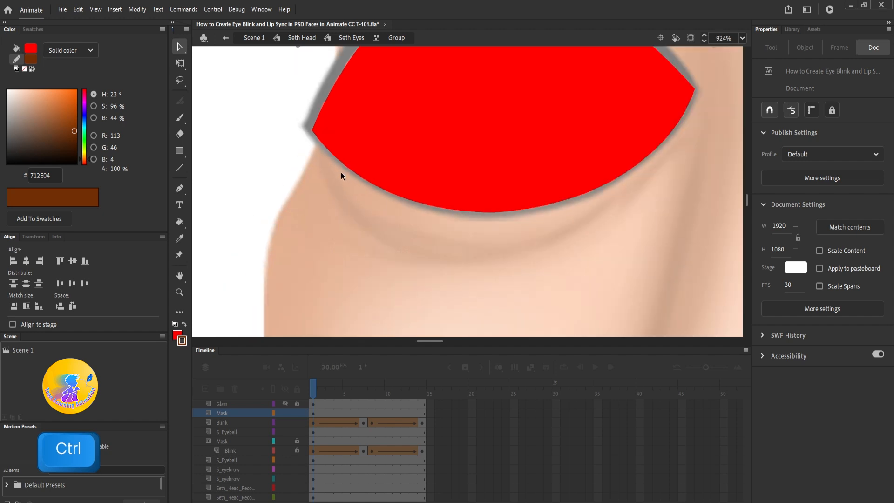
pyautogui.doubleClick(523, 231)
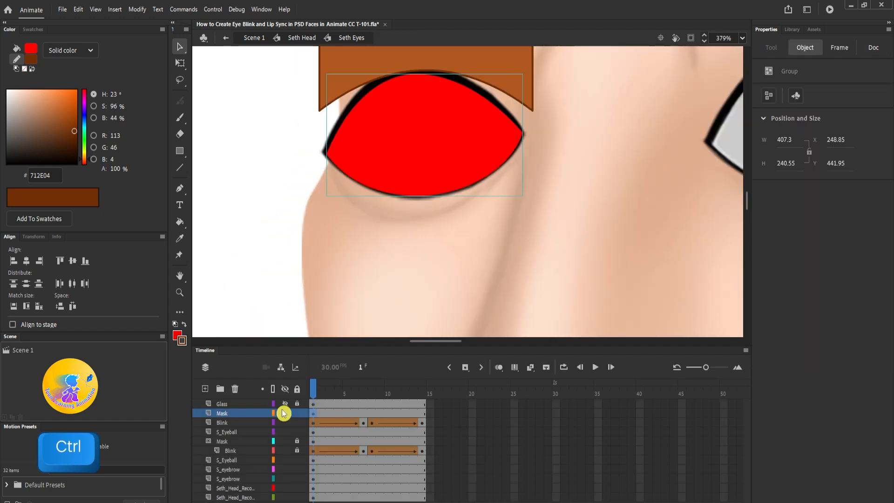
# Step: Convert the upper Mask layer into a mask so that it confines the Blink layer directly beneath it
pyautogui.rightClick(231, 414)
pyautogui.click(256, 310)
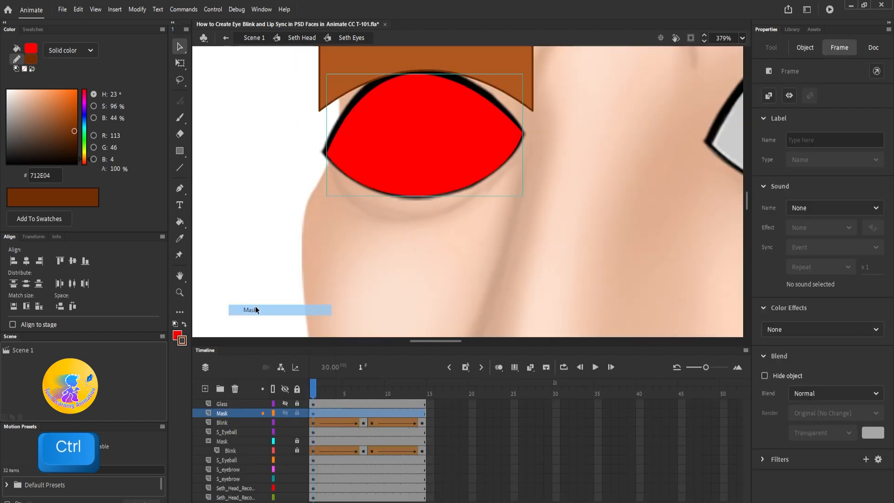
pyautogui.scroll(-5, 422, 257)
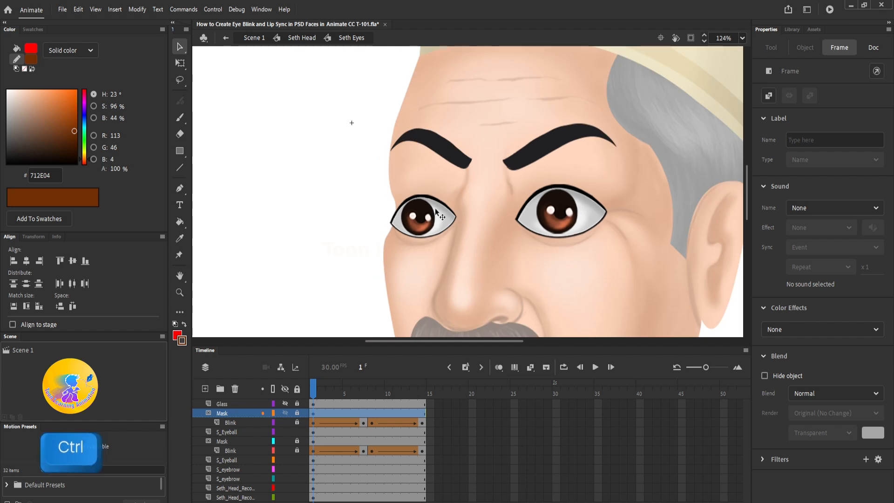
pyautogui.scroll(3, 395, 222)
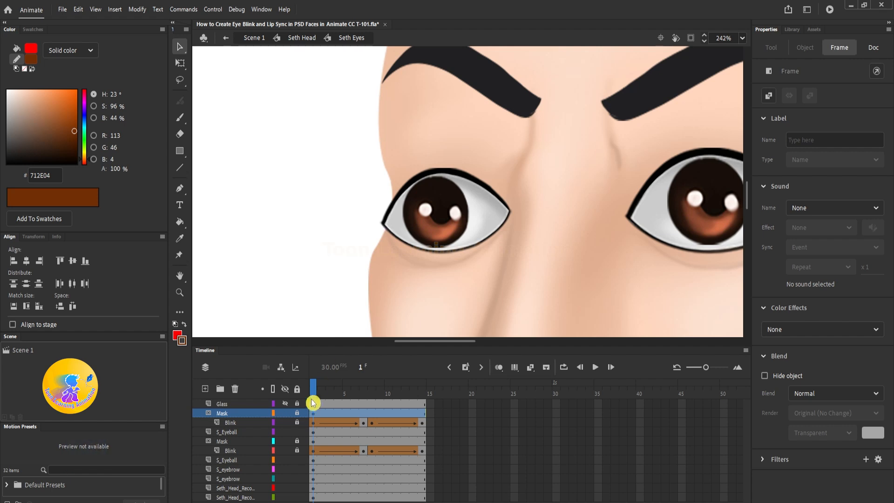
# Step: Unlock the smaller eye's Mask and Blink layers, narrow the eye parts and red mask together to 399.8 wide, and lock the layers again
pyautogui.click(299, 422)
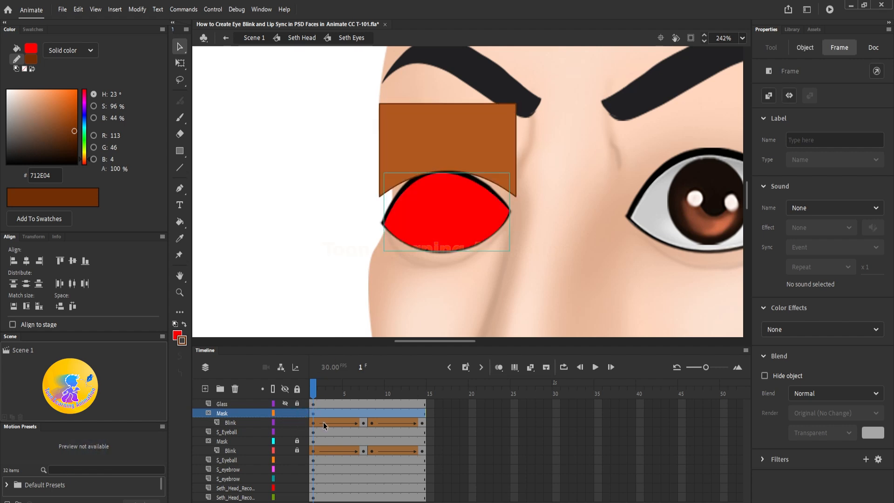
pyautogui.moveTo(362, 221); pyautogui.dragTo(383, 200)
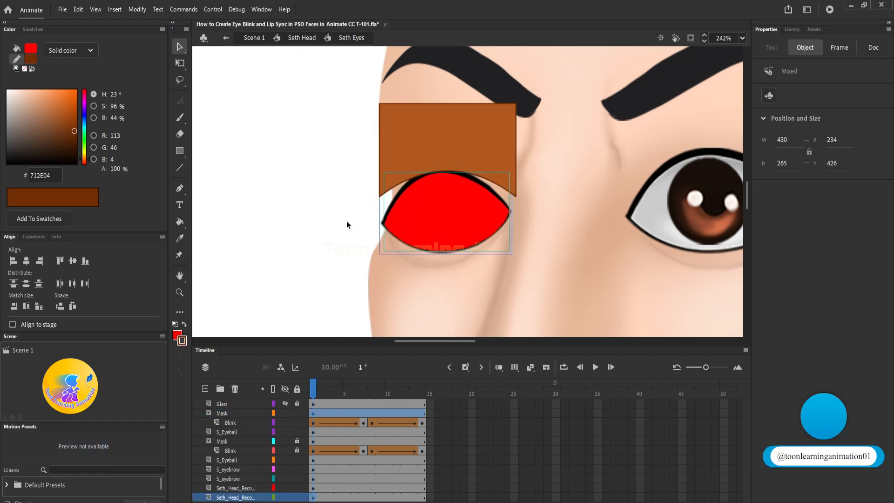
pyautogui.click(181, 63)
pyautogui.scroll(1, 378, 211)
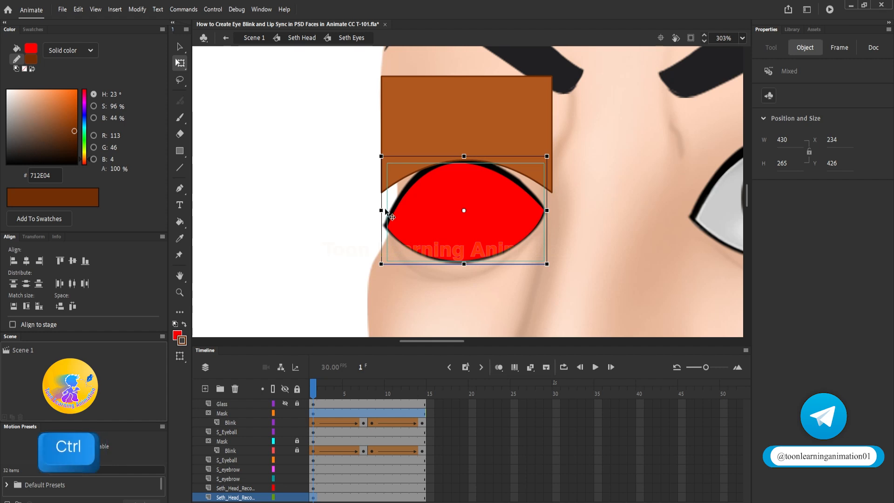
pyautogui.moveTo(381, 210); pyautogui.dragTo(391, 211)
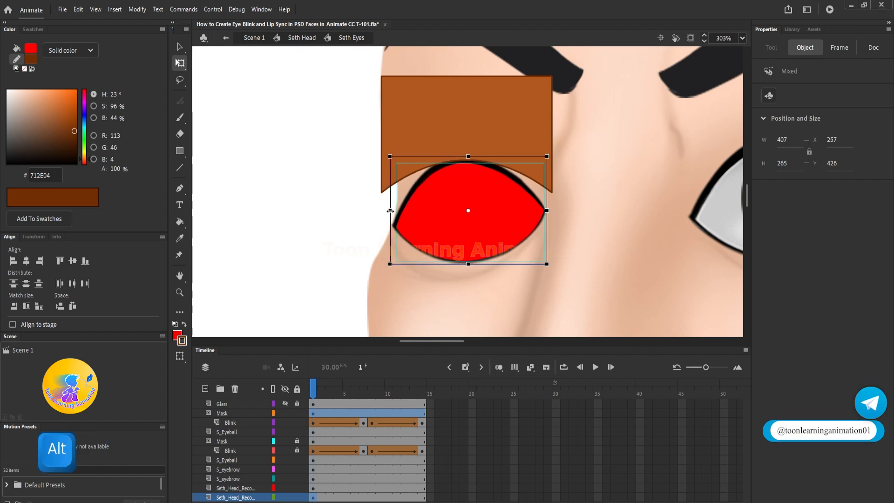
pyautogui.moveTo(547, 211); pyautogui.dragTo(544, 211)
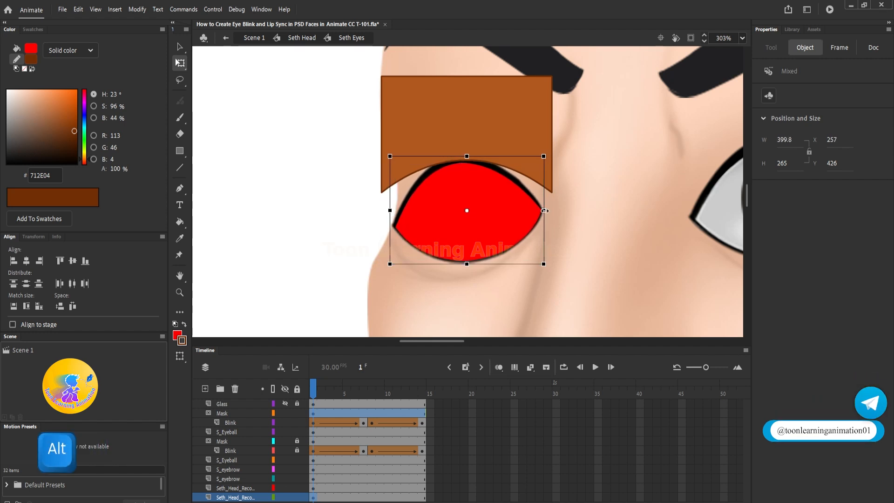
pyautogui.click(421, 278)
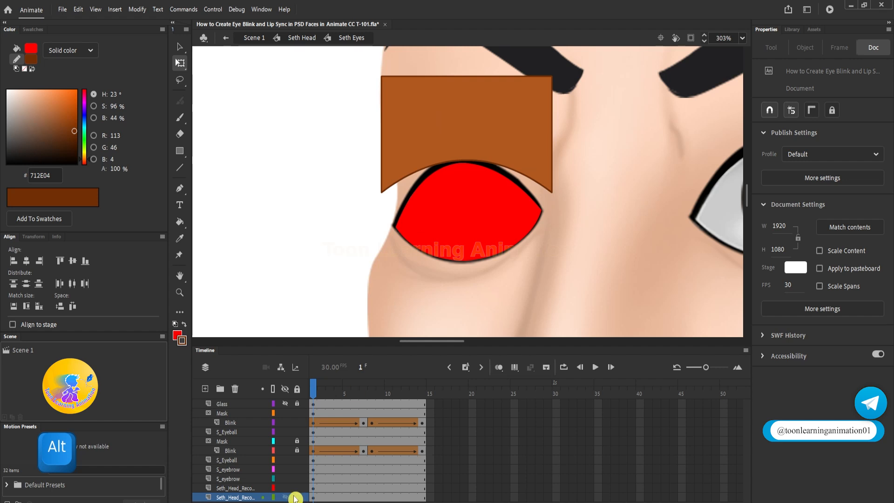
pyautogui.click(298, 414)
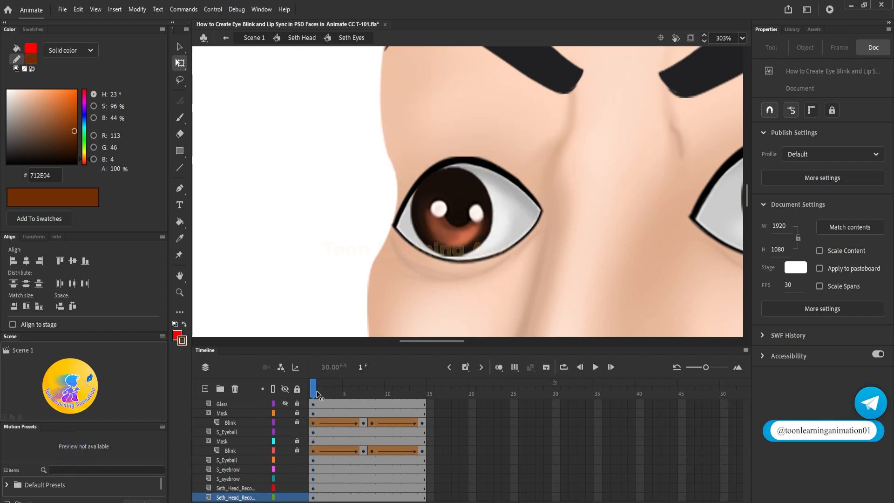
# Step: Move both S_eyebrow layers to the top of the layer stack, above the Glass layer
pyautogui.moveTo(314, 401)
pyautogui.mouseDown()
pyautogui.moveTo(453, 401)
pyautogui.moveTo(313, 405)
pyautogui.mouseUp()
pyautogui.scroll(-2, 465, 233)
pyautogui.press('v')
pyautogui.press('space')
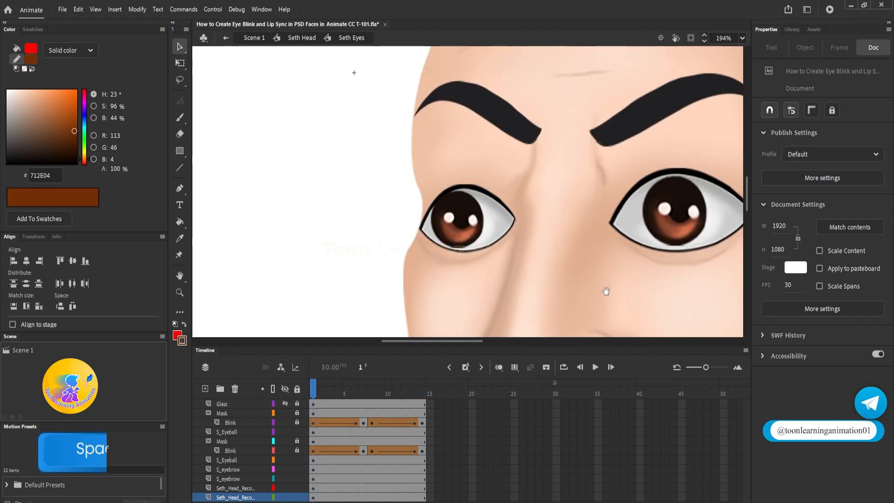
pyautogui.moveTo(605, 293); pyautogui.dragTo(473, 293)
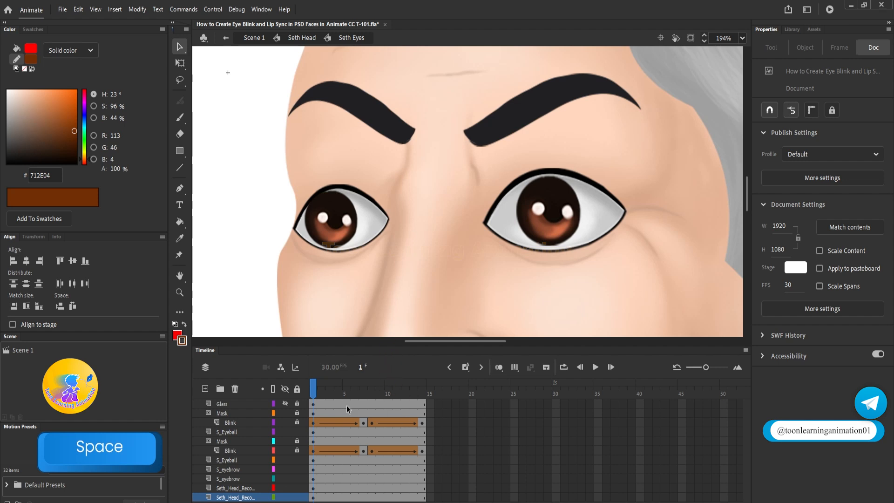
pyautogui.click(296, 414)
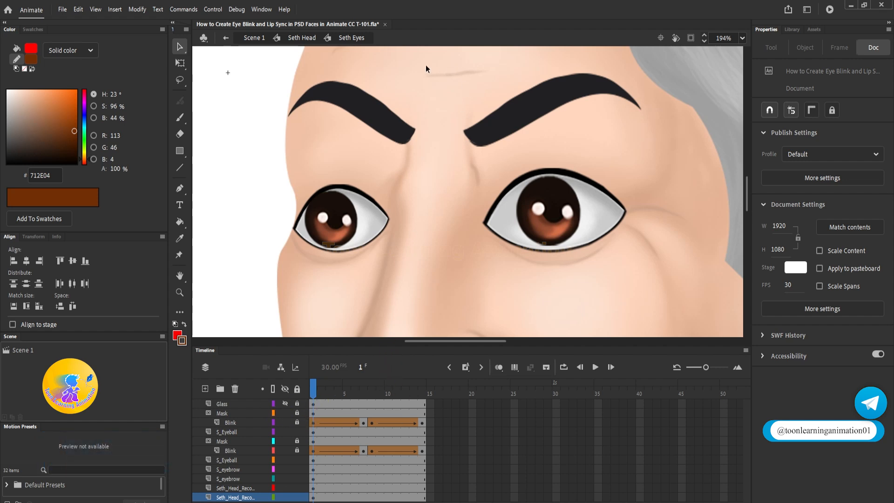
pyautogui.moveTo(392, 62); pyautogui.dragTo(489, 161)
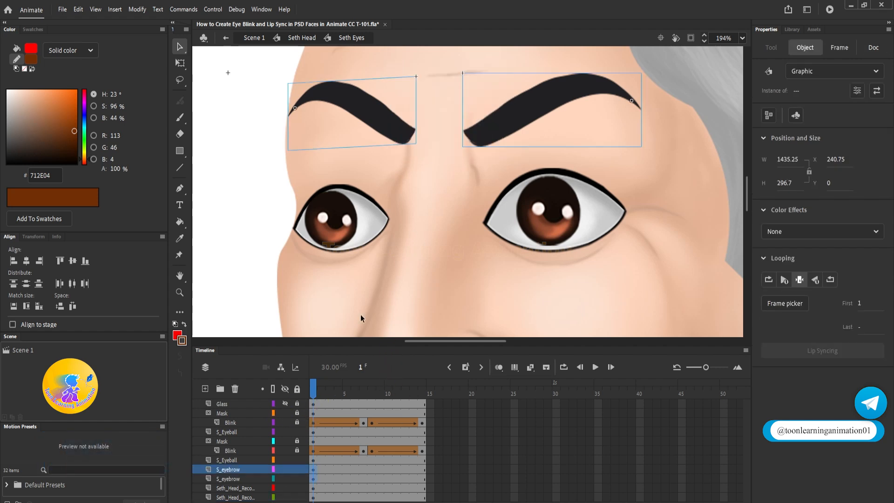
pyautogui.click(229, 483)
pyautogui.keyDown('shift'); pyautogui.click(230, 471); pyautogui.keyUp('shift')
pyautogui.moveTo(230, 471); pyautogui.dragTo(225, 407)
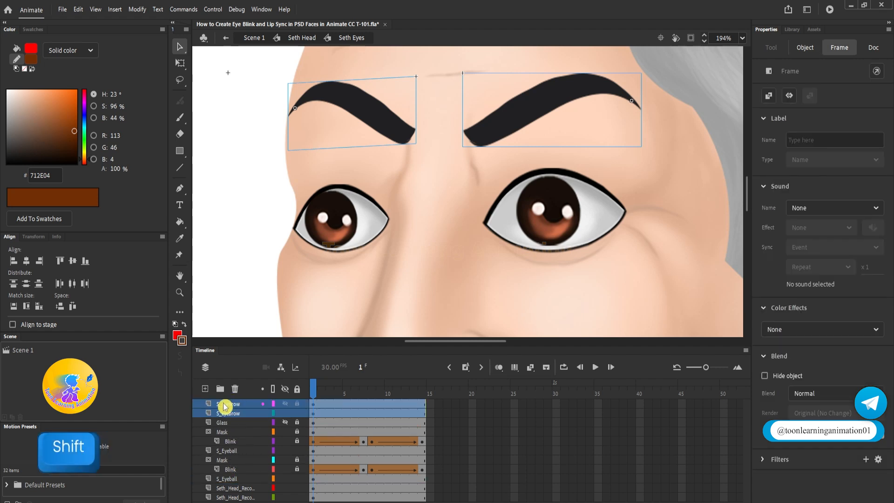
pyautogui.click(252, 243)
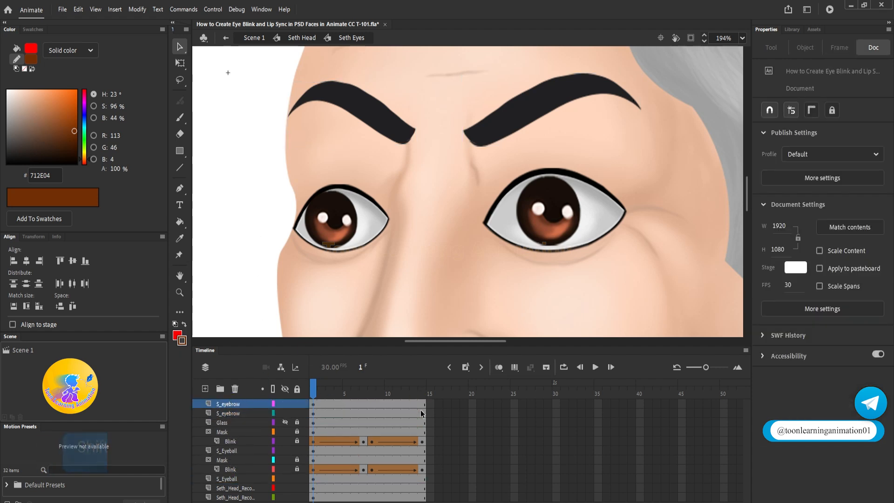
# Step: Insert keyframes on both S_eyebrow layers at frames 14 and 7
pyautogui.moveTo(422, 404); pyautogui.dragTo(422, 413)
pyautogui.press('F6')
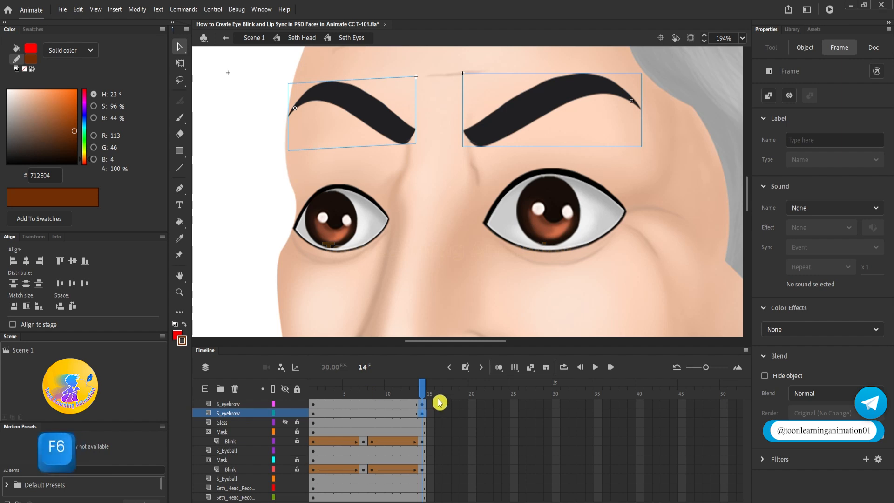
pyautogui.moveTo(370, 404); pyautogui.dragTo(368, 414)
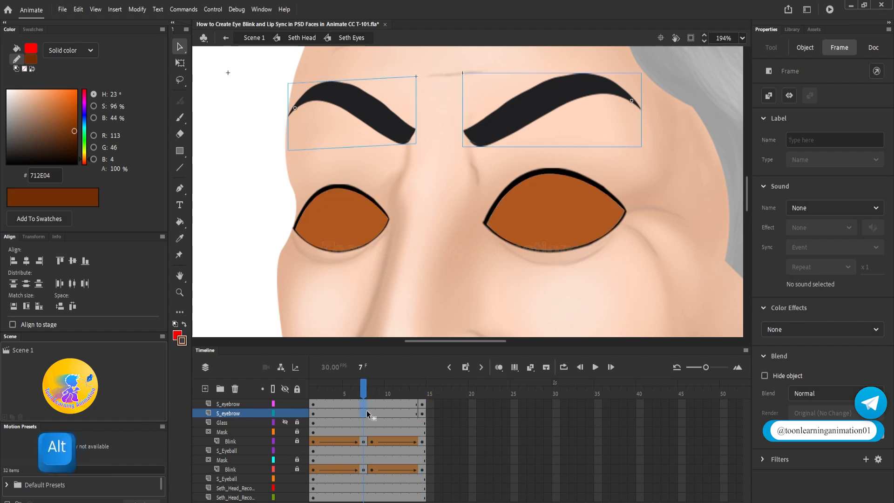
pyautogui.press('F6')
pyautogui.click(412, 295)
# Step: Rotate both eyebrows at frame 7 so that their inner ends tilt downward, using Free Transform
pyautogui.click(180, 63)
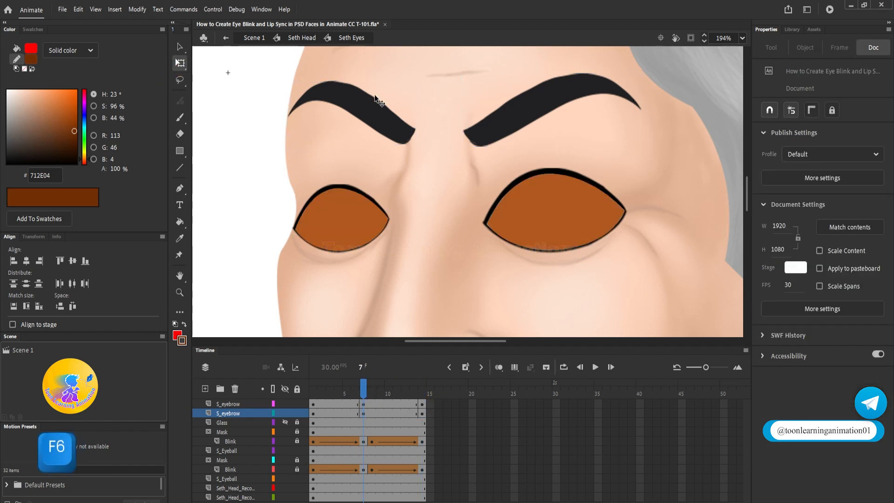
pyautogui.click(415, 128)
pyautogui.moveTo(418, 135); pyautogui.dragTo(464, 161)
pyautogui.click(485, 144)
# Step: Select both eyebrows at frame 7 and lower them together toward the closed eyes to a Y position of 66.2
pyautogui.keyDown('shift'); pyautogui.click(364, 116); pyautogui.keyUp('shift')
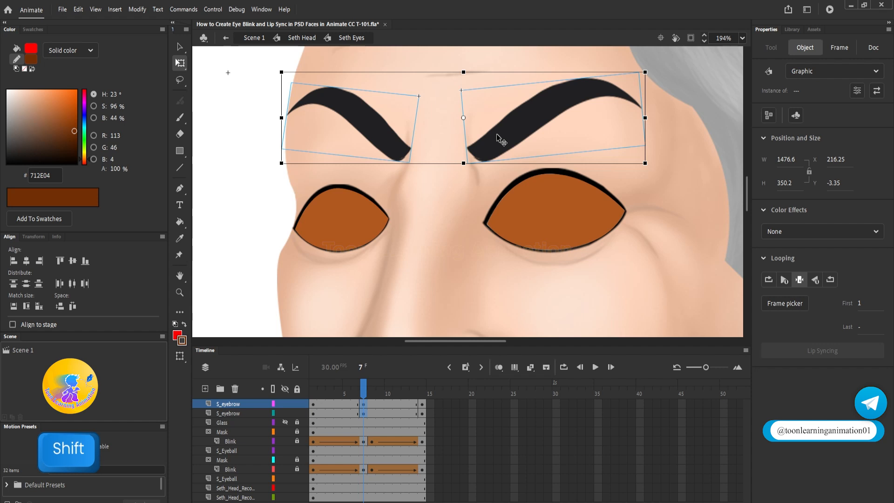
pyautogui.hotkey('shift', 'Down')
pyautogui.hotkey('shift', 'Down')
pyautogui.hotkey('shift', 'Up')
pyautogui.hotkey('shift', 'Up')
pyautogui.hotkey('shift', 'Down')
pyautogui.hotkey('shift', 'Down')
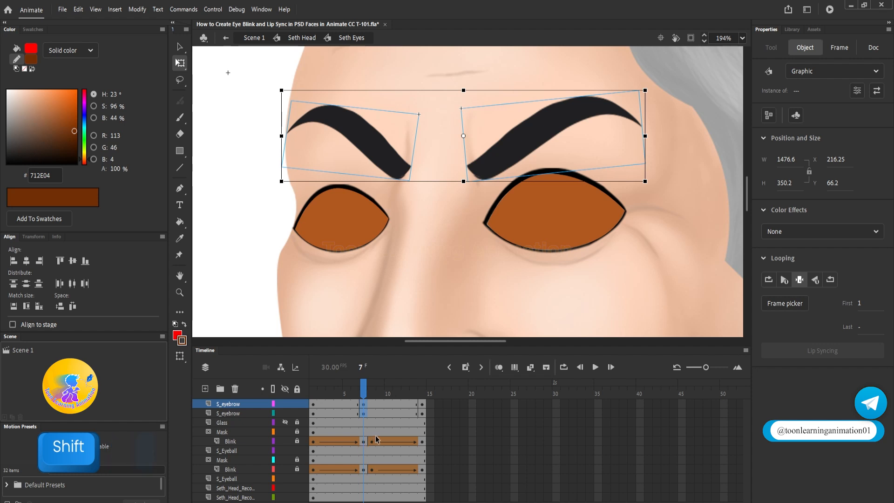
# Step: Insert keyframes at frame 8 on both S_eyebrow layers and create classic tweens between frames 1 and 7
pyautogui.click(368, 411)
pyautogui.press('F6')
pyautogui.moveTo(384, 403); pyautogui.dragTo(332, 413)
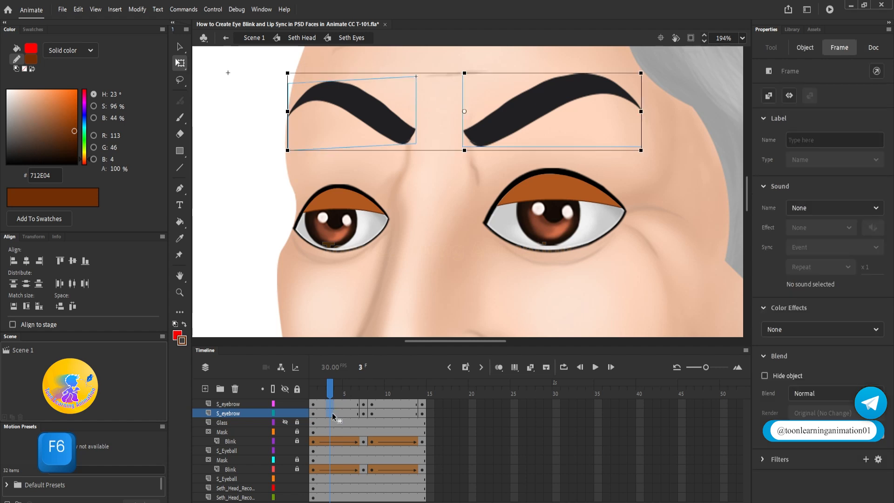
pyautogui.rightClick(332, 413)
pyautogui.click(377, 126)
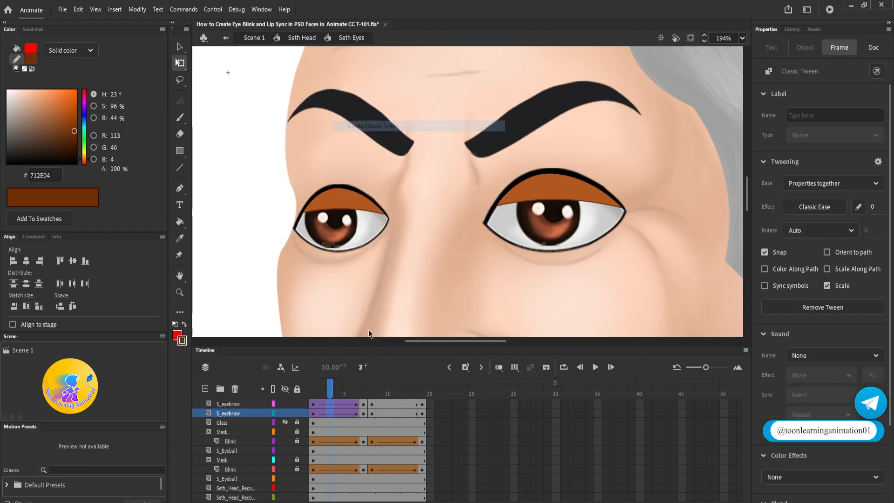
# Step: Create classic tweens on both S_eyebrow layers between frames 8 and 14
pyautogui.click(391, 406)
pyautogui.moveTo(343, 403); pyautogui.dragTo(385, 412)
pyautogui.rightClick(385, 413)
pyautogui.click(426, 123)
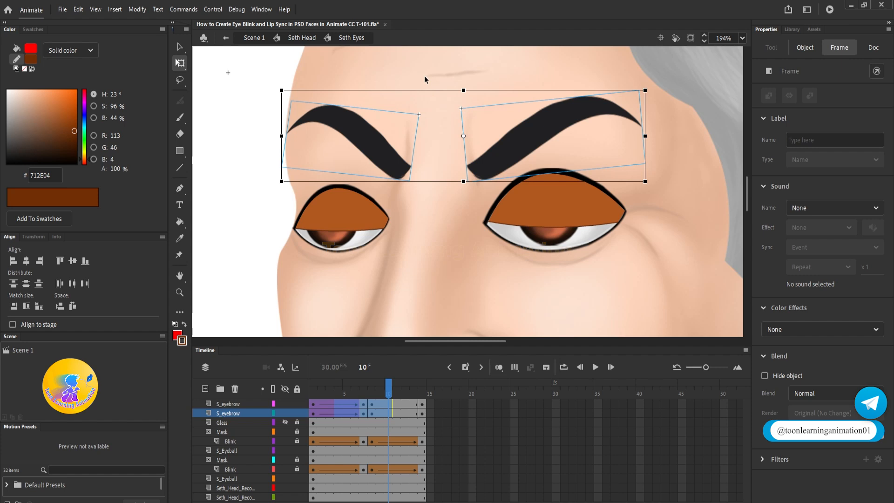
pyautogui.click(388, 415)
pyautogui.rightClick(387, 418)
pyautogui.click(449, 126)
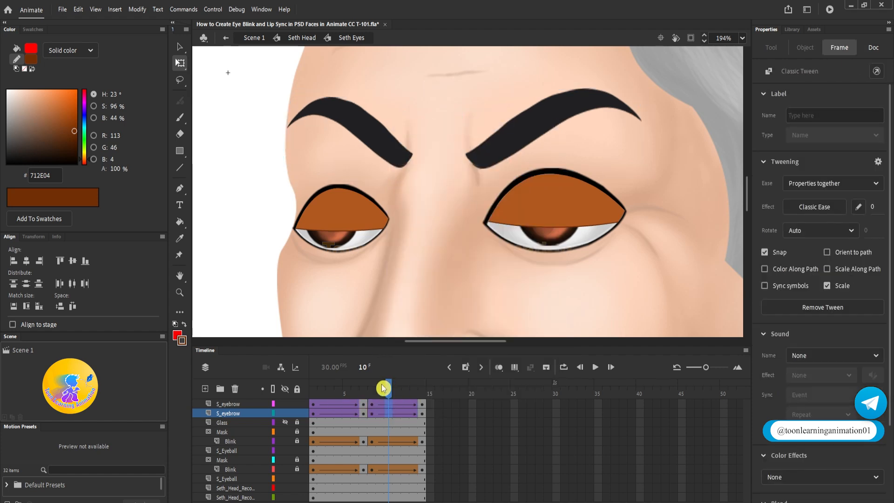
# Step: Return to the first frame and play the timeline to check the combined eyelid and eyebrow motion
pyautogui.moveTo(385, 391); pyautogui.dragTo(297, 373)
pyautogui.press('Return')
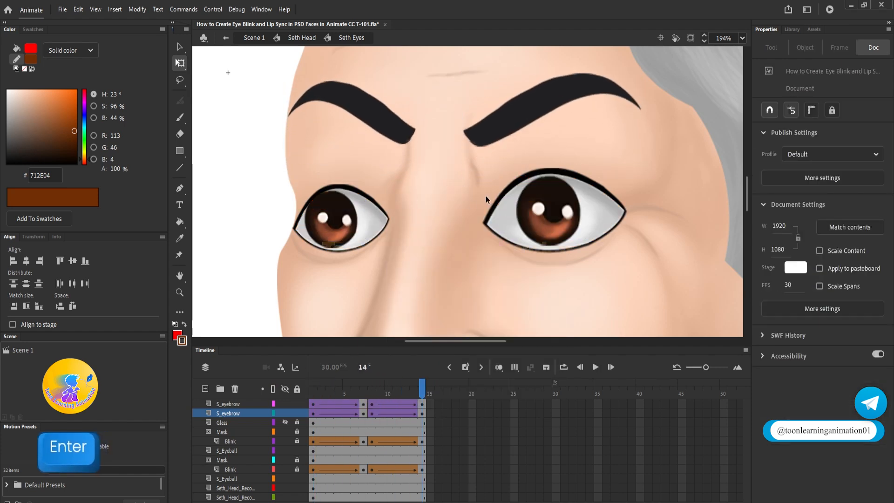
pyautogui.press('Return')
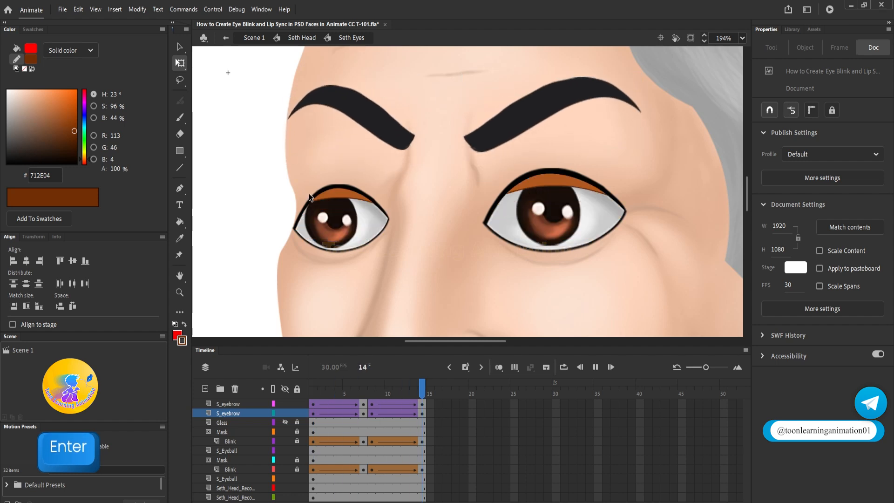
# Step: Replay the blink and eyebrow animation and return to the first frame
pyautogui.press('Return')
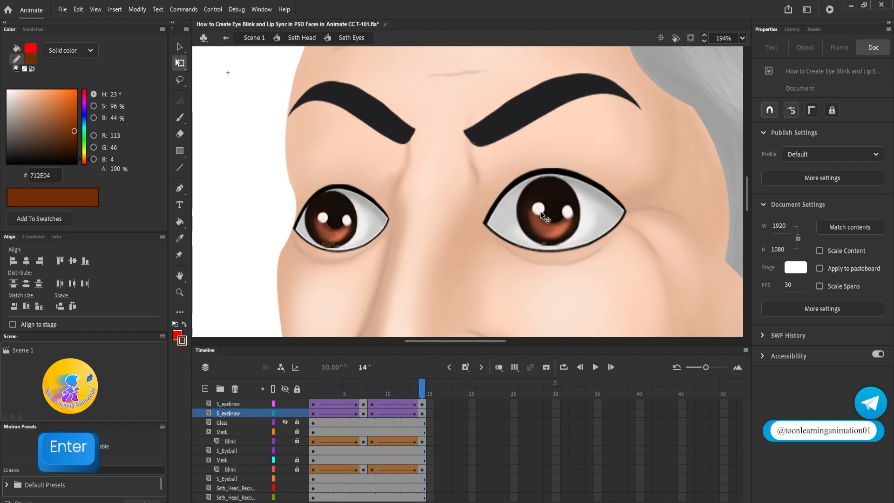
pyautogui.press('space')
pyautogui.moveTo(537, 238); pyautogui.dragTo(536, 221)
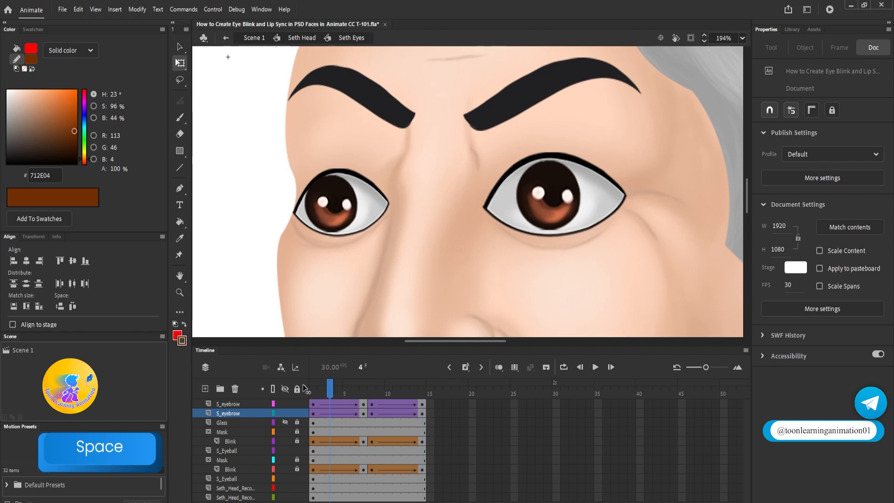
pyautogui.hotkey('shift', ',')
# Step: Open the larger eye's S Eyeball symbol for editing and insert a keyframe at frame 14 of its layer
pyautogui.click(555, 186)
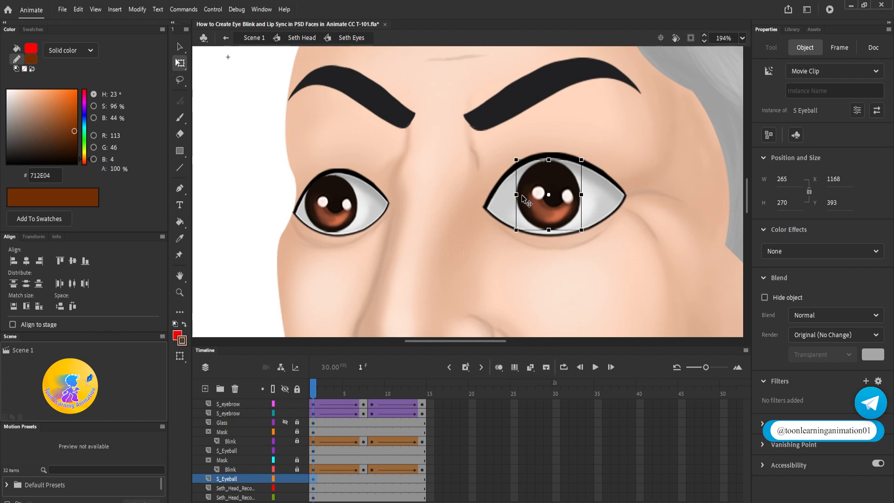
pyautogui.doubleClick(547, 204)
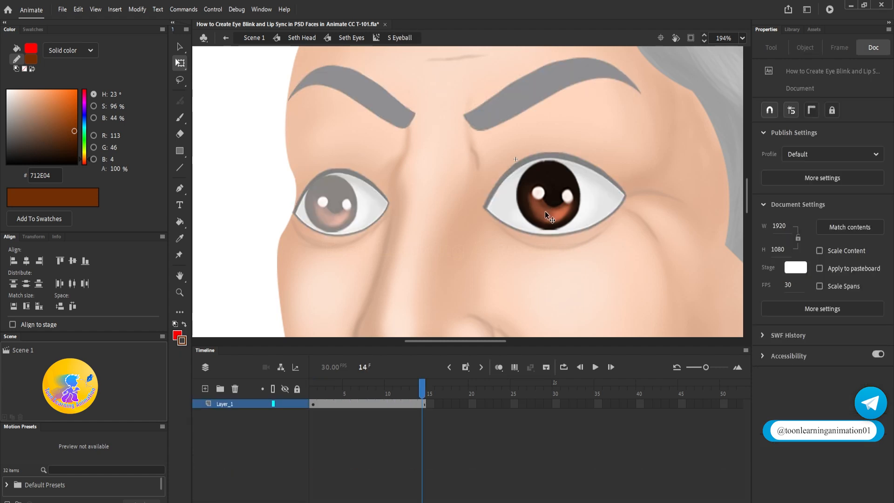
pyautogui.click(427, 404)
pyautogui.click(425, 403)
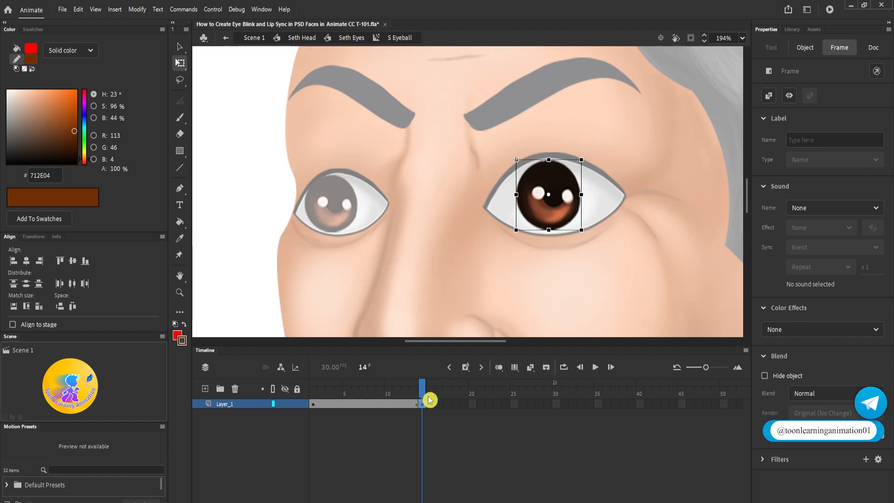
pyautogui.press('F6')
# Step: Compare with the blink timing in Seth Eyes and insert a keyframe at frame 7 inside the S Eyeball symbol
pyautogui.click(364, 404)
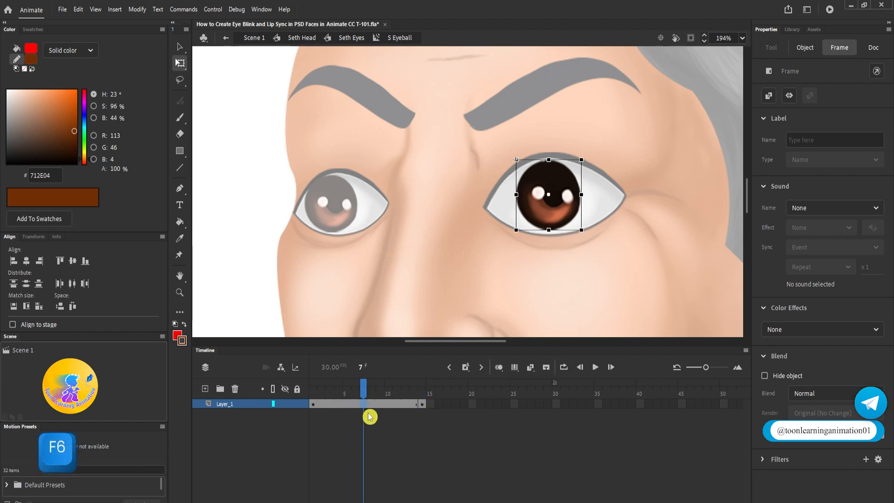
pyautogui.doubleClick(252, 247)
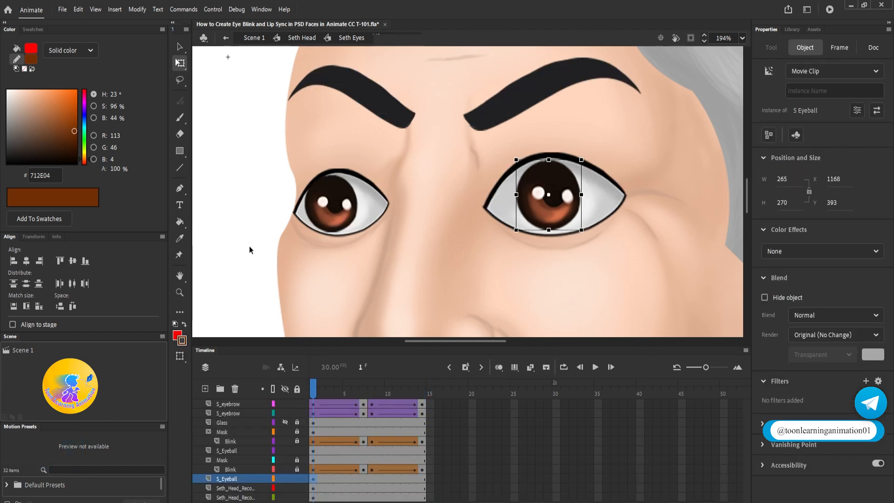
pyautogui.click(363, 391)
pyautogui.moveTo(367, 396); pyautogui.dragTo(246, 367)
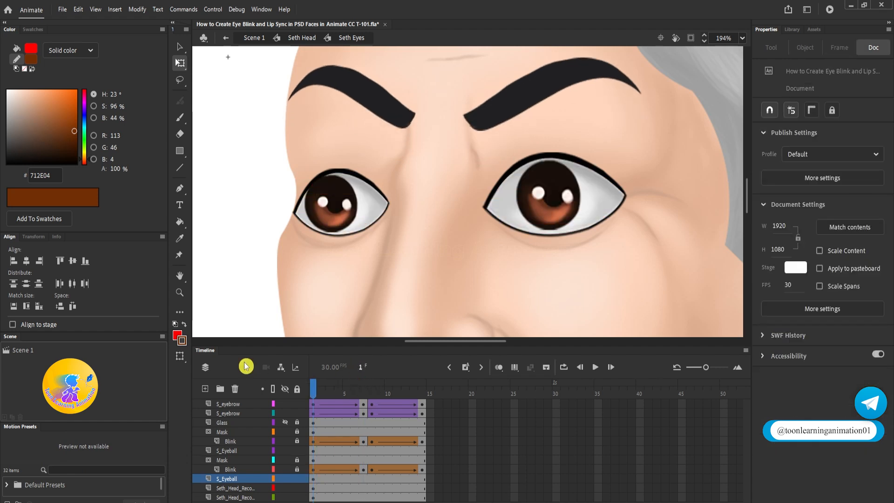
pyautogui.doubleClick(572, 196)
pyautogui.click(369, 400)
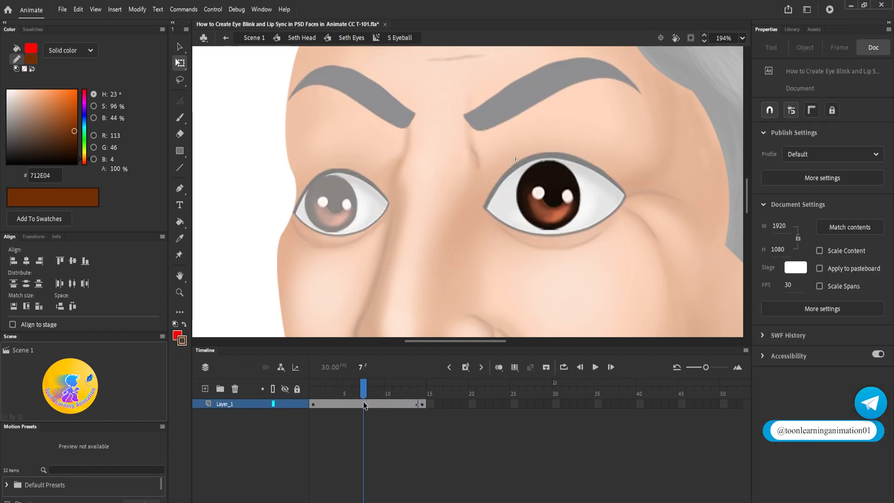
pyautogui.press('F6')
# Step: Move the eyeball straight down at frame 7 to a Y position of 24.2
pyautogui.click(539, 170)
pyautogui.scroll(4, 572, 219)
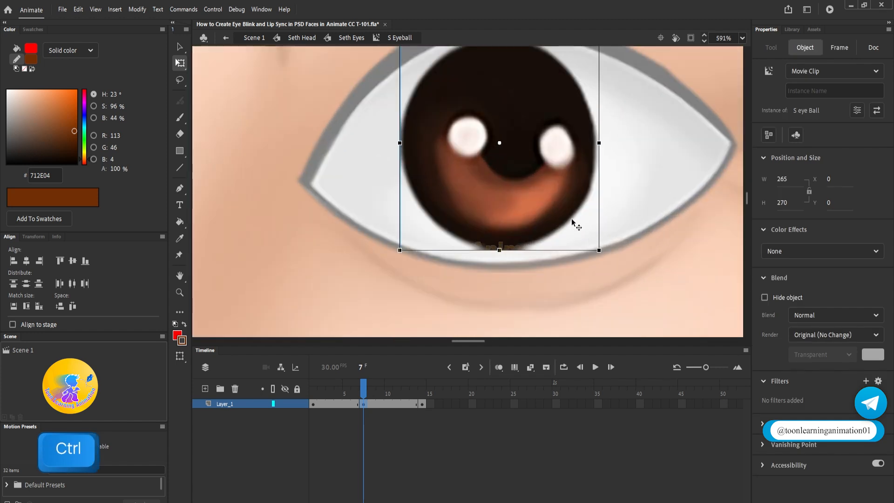
pyautogui.moveTo(546, 197); pyautogui.dragTo(549, 217)
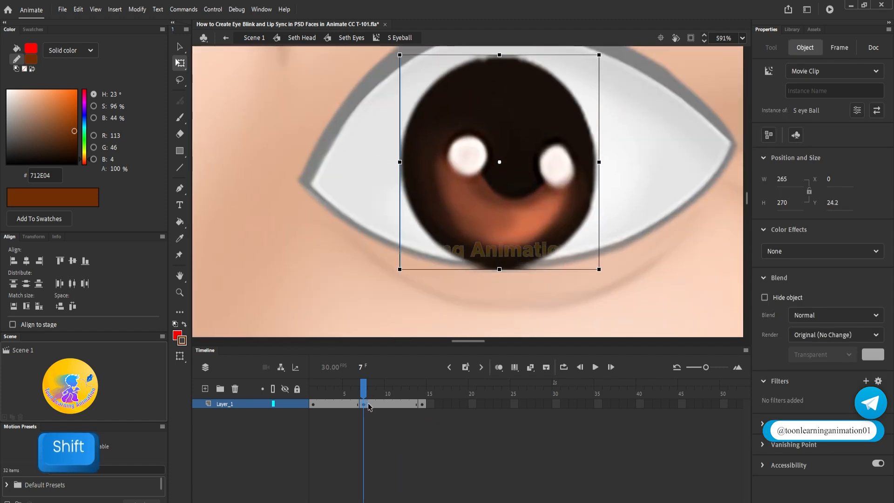
# Step: Recheck the blink frames in Seth Eyes and insert a keyframe at frame 8 inside the S Eyeball symbol
pyautogui.doubleClick(330, 276)
pyautogui.click(365, 387)
pyautogui.click(368, 385)
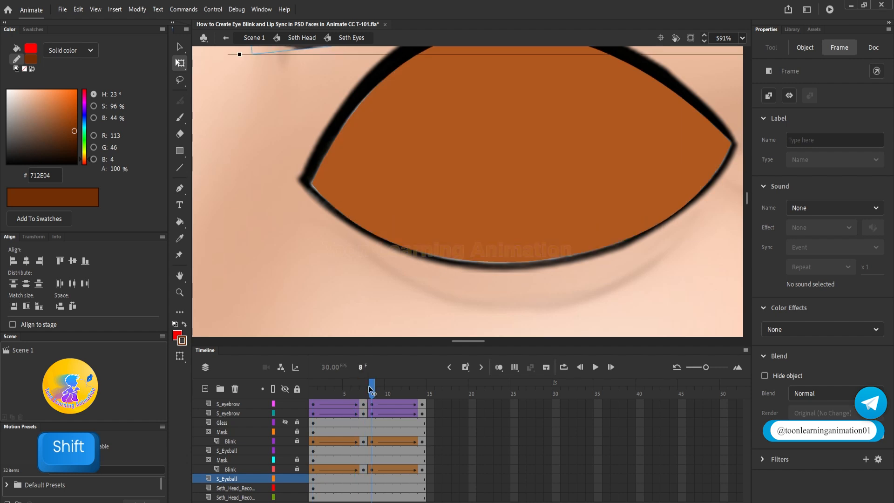
pyautogui.moveTo(365, 393); pyautogui.dragTo(313, 394)
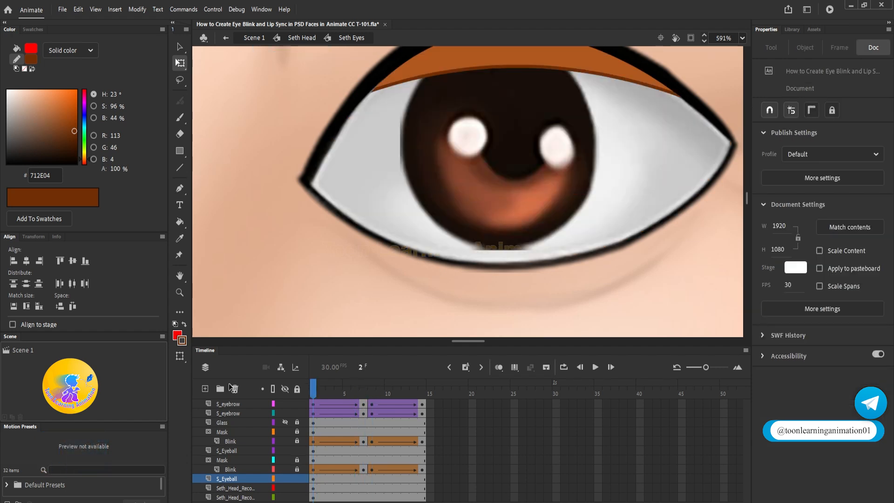
pyautogui.doubleClick(503, 179)
pyautogui.click(368, 405)
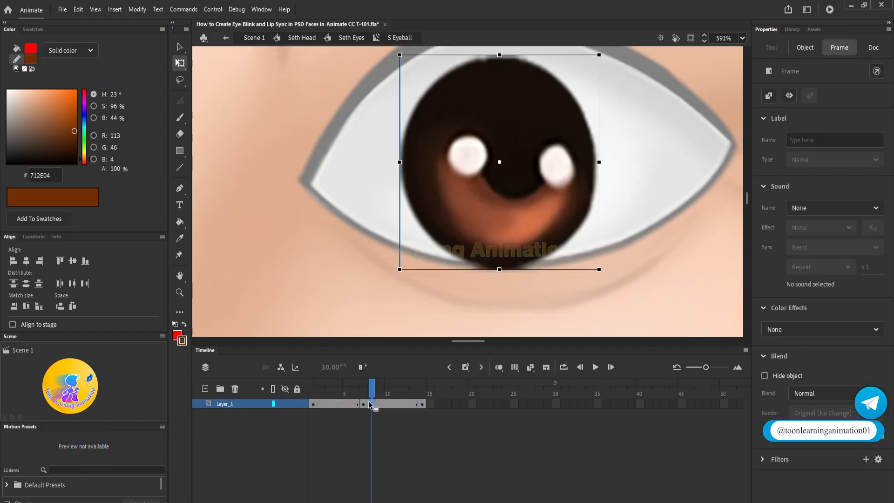
pyautogui.press('F6')
# Step: Create classic tweens on the eyeball layer across the spans between frames 1 and 7 and frames 8 and 14
pyautogui.click(337, 405)
pyautogui.click(331, 406)
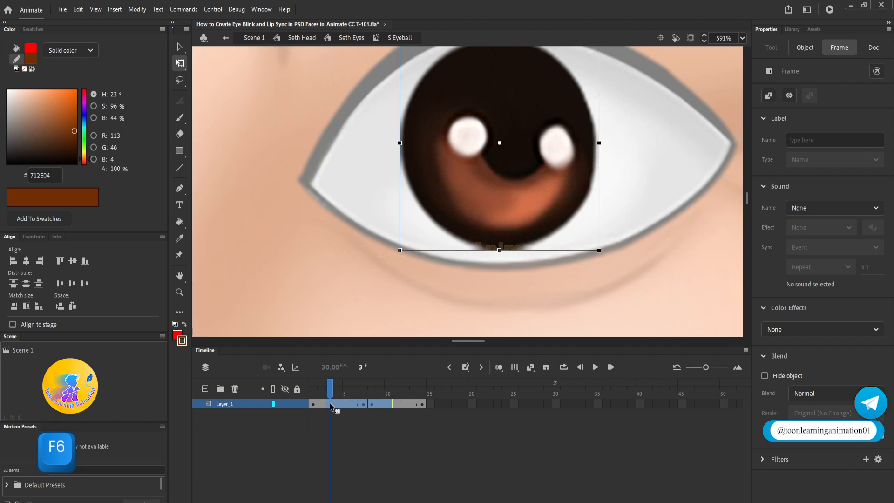
pyautogui.click(322, 405)
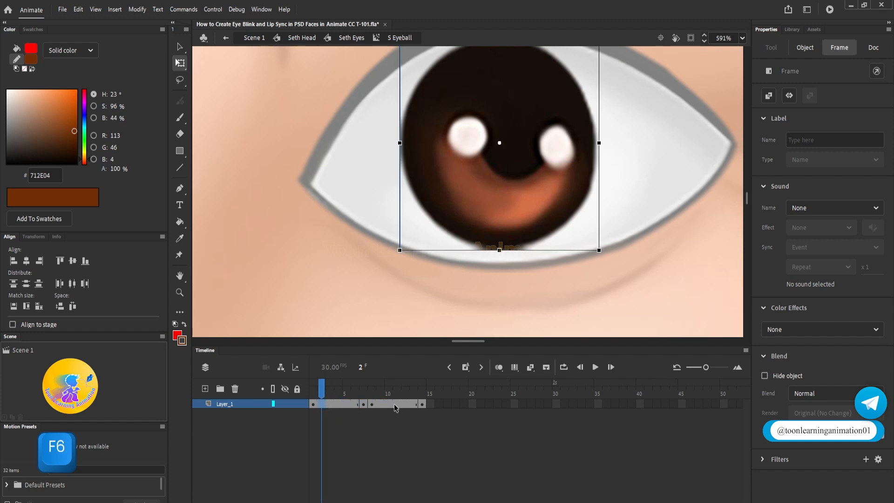
pyautogui.click(395, 408)
pyautogui.moveTo(405, 405); pyautogui.dragTo(361, 407)
pyautogui.rightClick(362, 407)
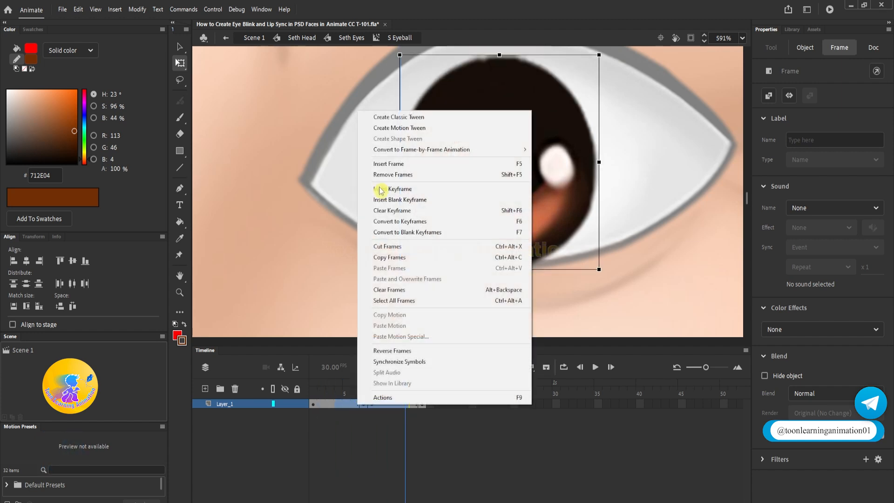
pyautogui.click(391, 118)
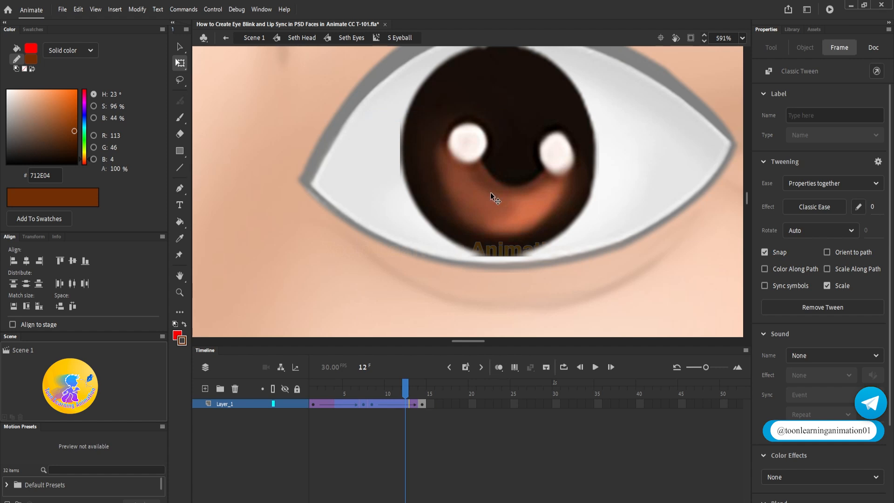
# Step: Play the S Eyeball timeline to check the eyeball's downward and upward motion
pyautogui.scroll(-2, 491, 192)
pyautogui.scroll(-1, 541, 259)
pyautogui.press('Return')
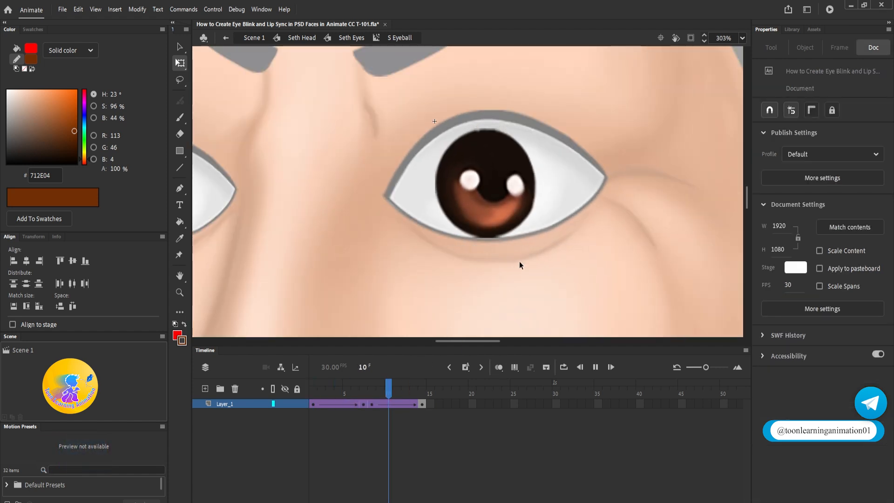
pyautogui.press('Return')
pyautogui.press('Return')
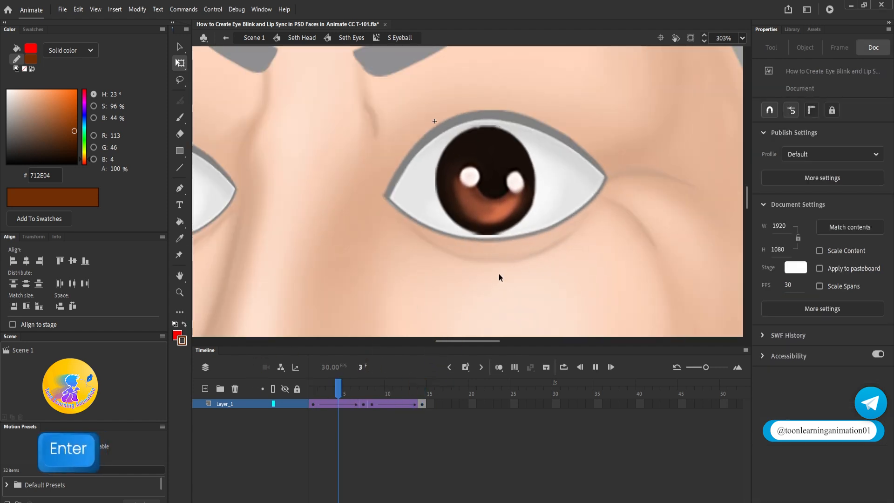
# Step: Return to the Seth Eyes symbol and play its timeline to check the eyeball with the blink
pyautogui.doubleClick(560, 285)
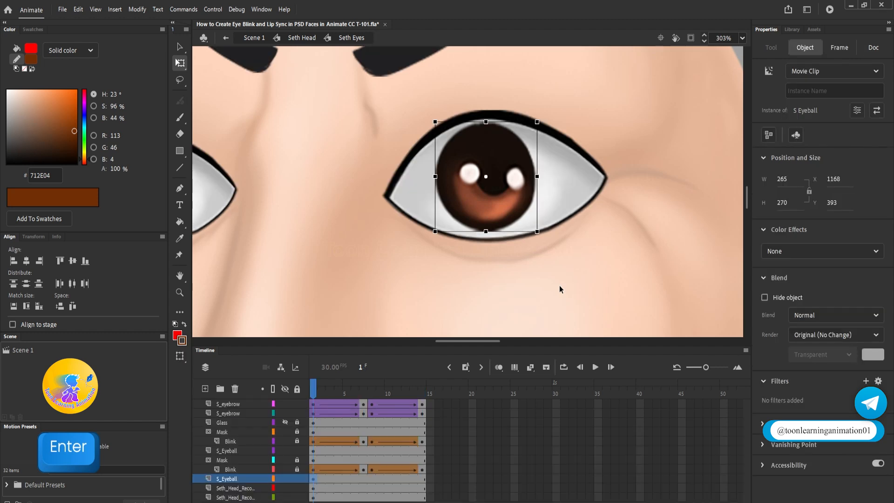
pyautogui.press('Return')
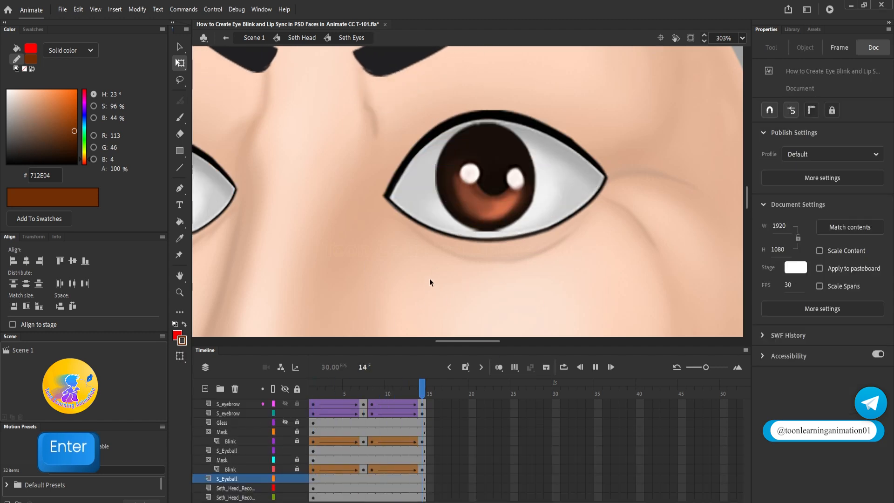
pyautogui.press('Return')
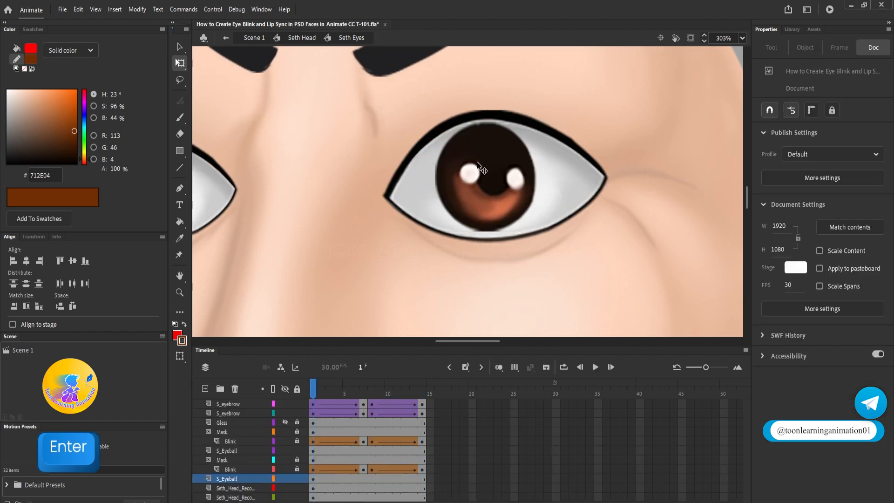
# Step: Set the larger eye's S Eyeball instance behavior to Graphic and play the timeline to check it
pyautogui.press('space')
pyautogui.moveTo(451, 283); pyautogui.dragTo(571, 273)
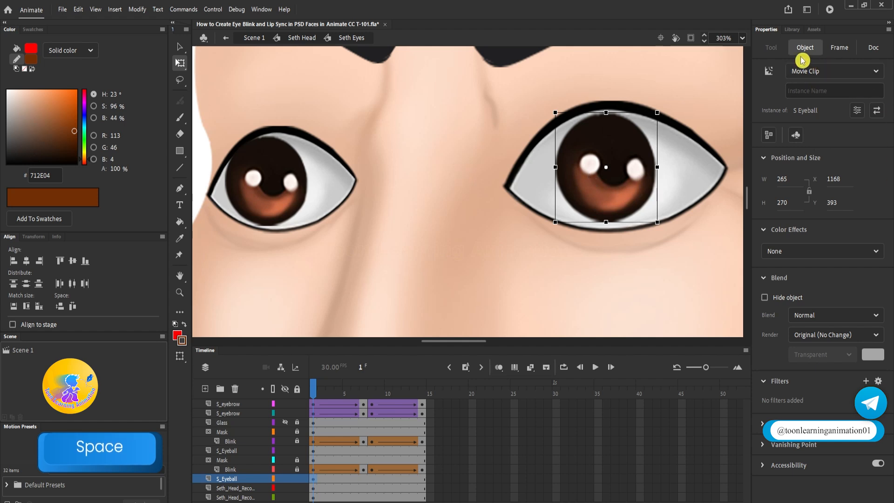
pyautogui.click(818, 79)
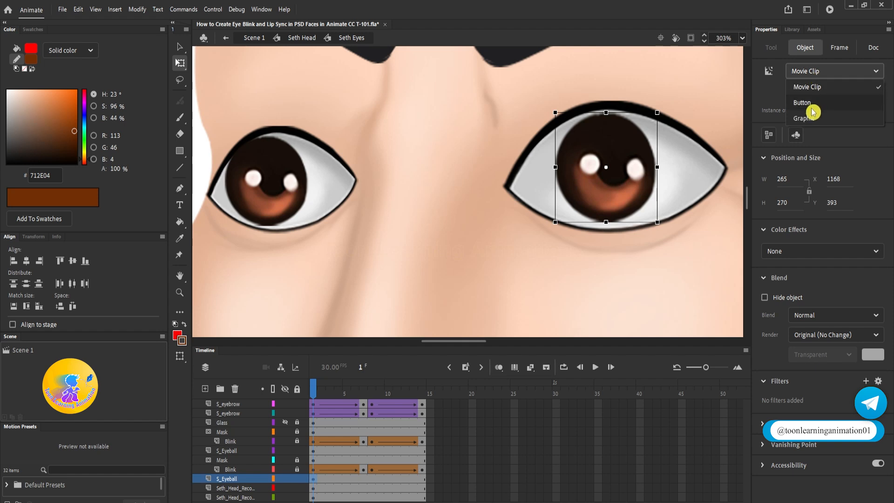
pyautogui.click(811, 120)
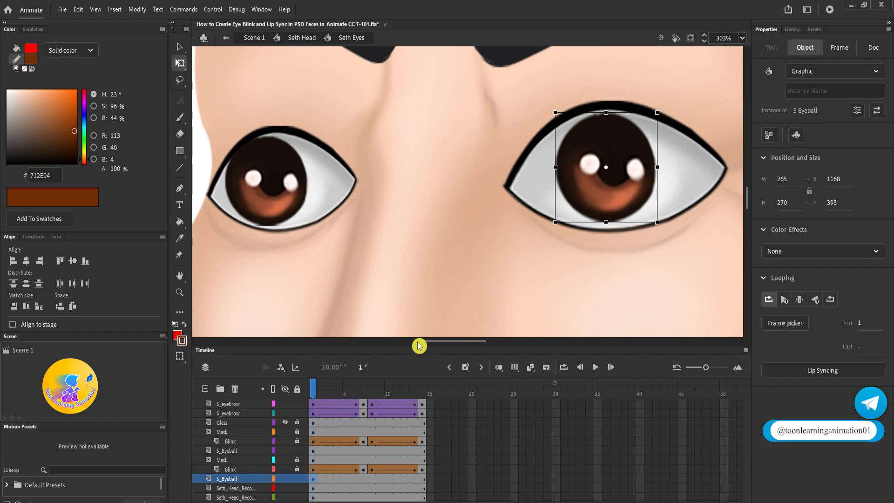
pyautogui.press('Return')
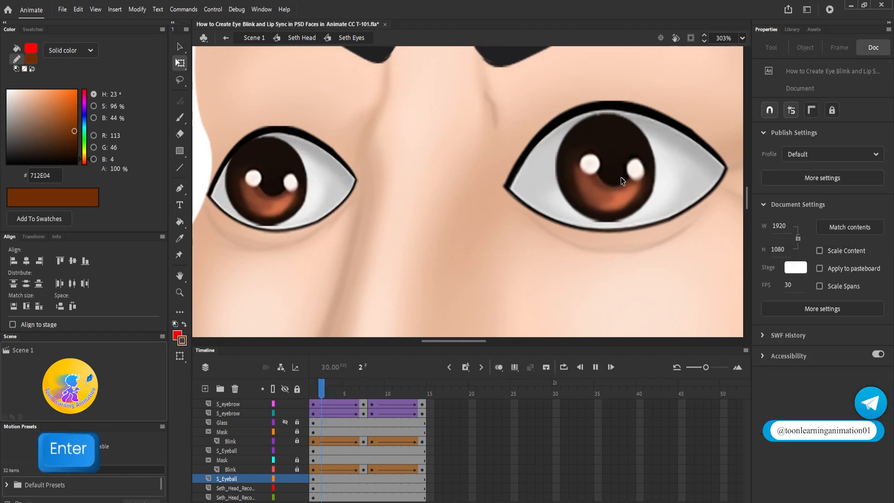
pyautogui.press('Return')
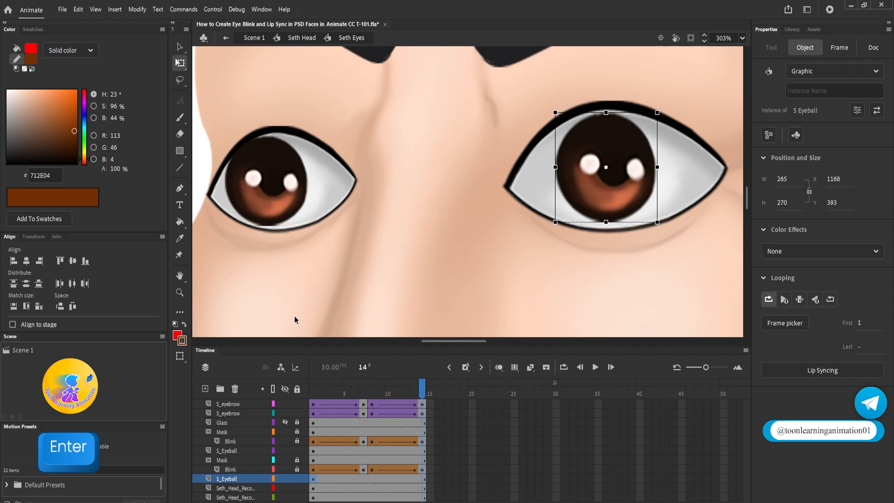
# Step: Set the smaller eye's S Eyeball instance behavior to Graphic at frame 1 and play the timeline to check it
pyautogui.click(316, 394)
pyautogui.click(285, 194)
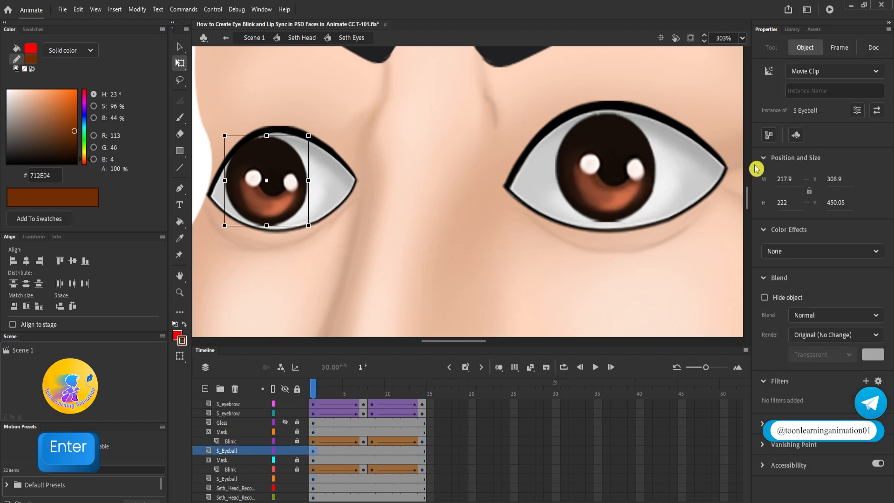
pyautogui.click(829, 76)
pyautogui.click(820, 116)
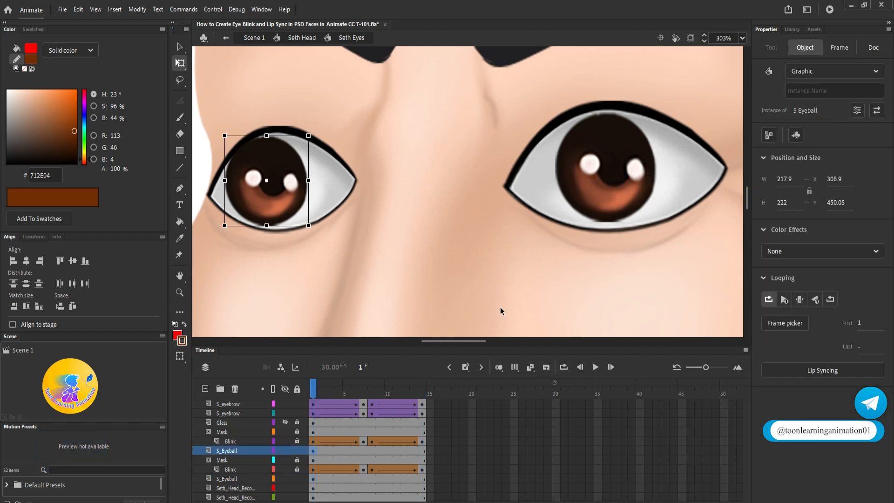
pyautogui.press('Return')
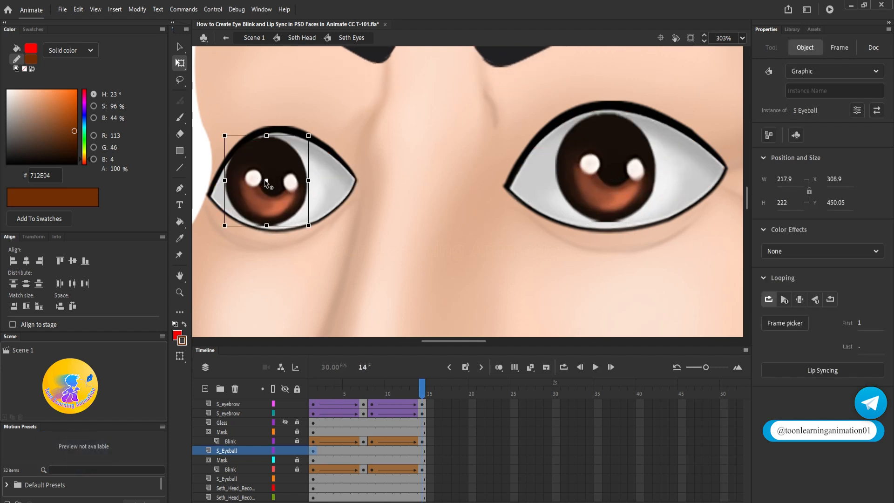
# Step: Play the complete blink from the first frame with the whole face in view and return to the Seth Head symbol
pyautogui.hotkey('shift', ',')
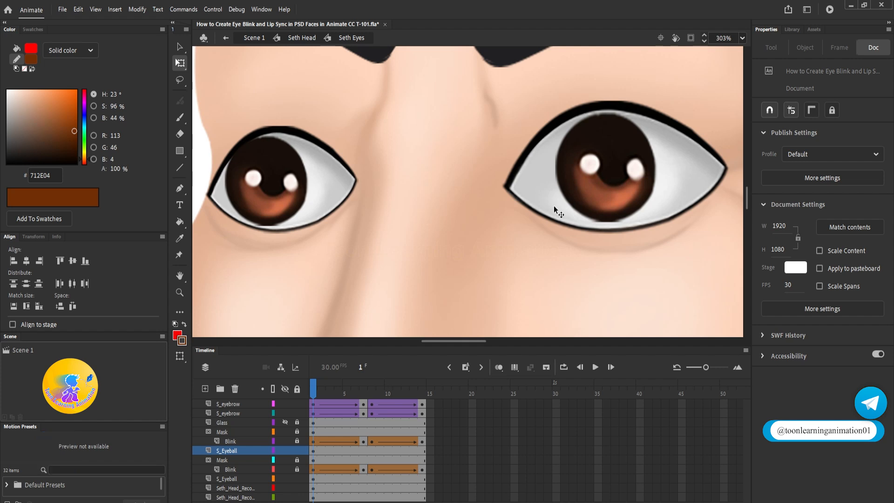
pyautogui.keyDown('ctrl'); pyautogui.scroll(-5, 532, 213); pyautogui.keyUp('ctrl')
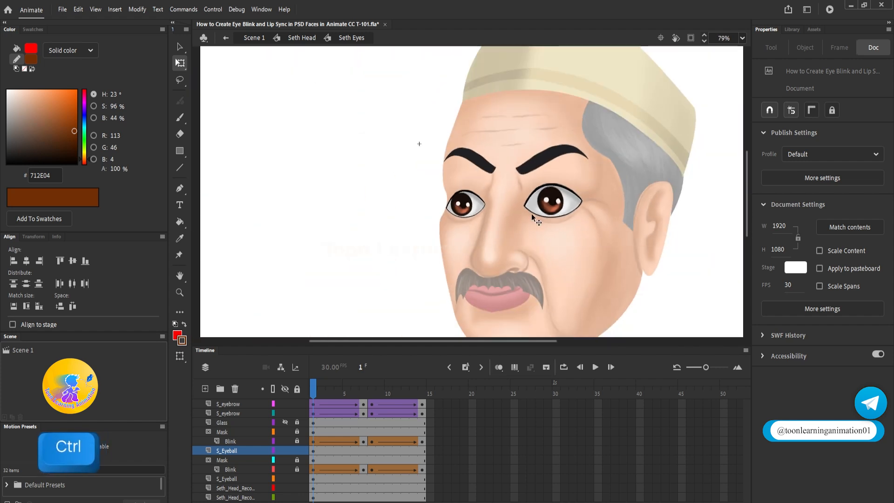
pyautogui.press('Return')
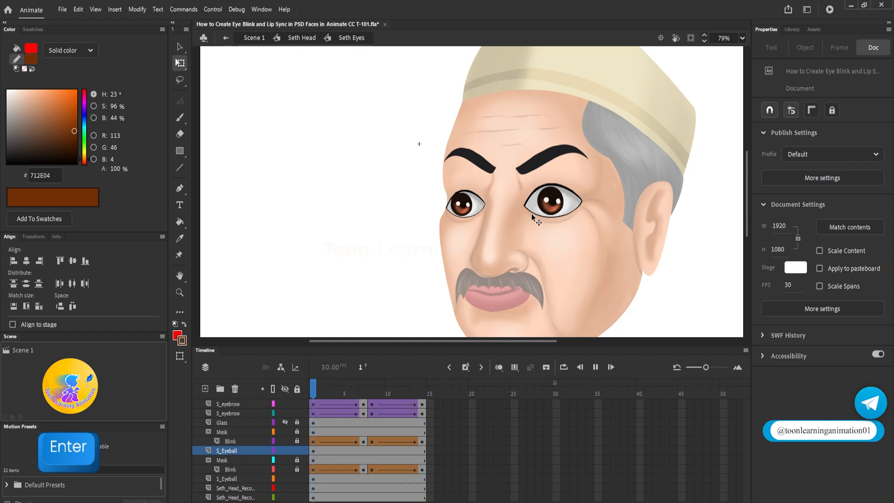
pyautogui.doubleClick(364, 245)
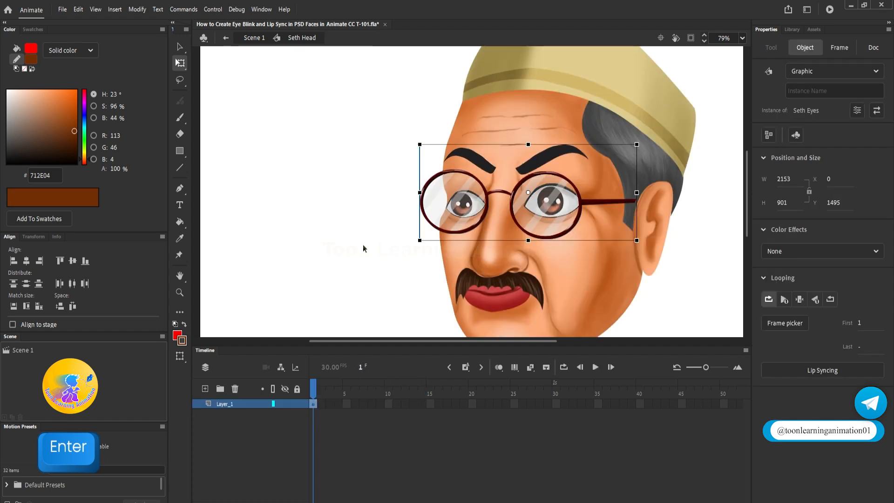
# Step: Extend Layer_1 of the Seth Head symbol to frame 89 and play the timeline to check the repeated blinks
pyautogui.press('shift')
pyautogui.press('Return')
pyautogui.click(674, 405)
pyautogui.press('F5')
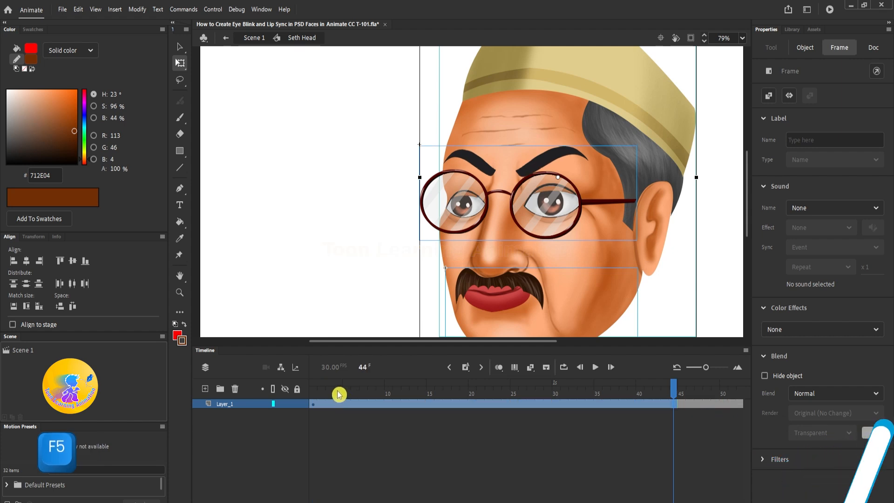
pyautogui.press('Return')
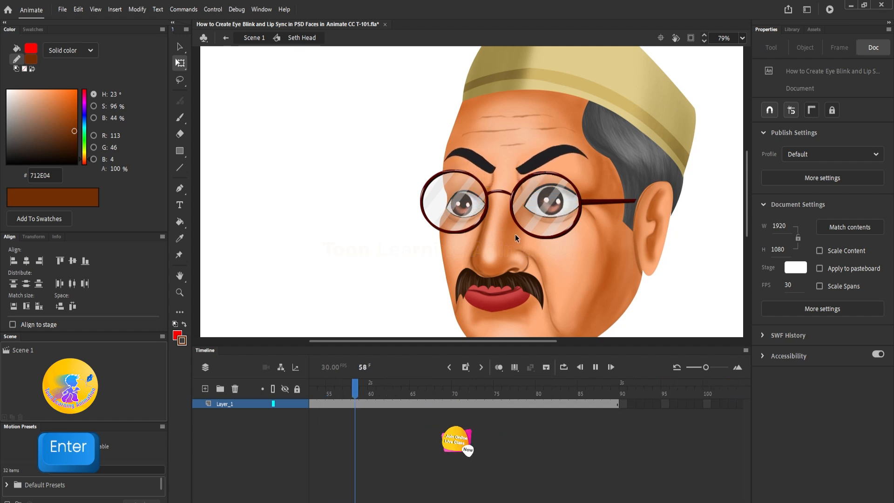
pyautogui.hotkey('shift', ',')
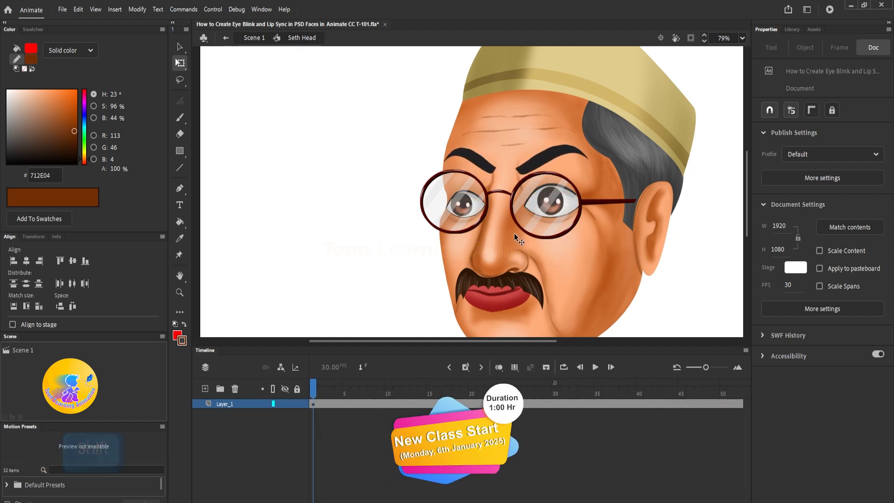
# Step: Convert the grouped face and cap artwork to a Movie Clip symbol named S face
pyautogui.scroll(-3, 529, 150)
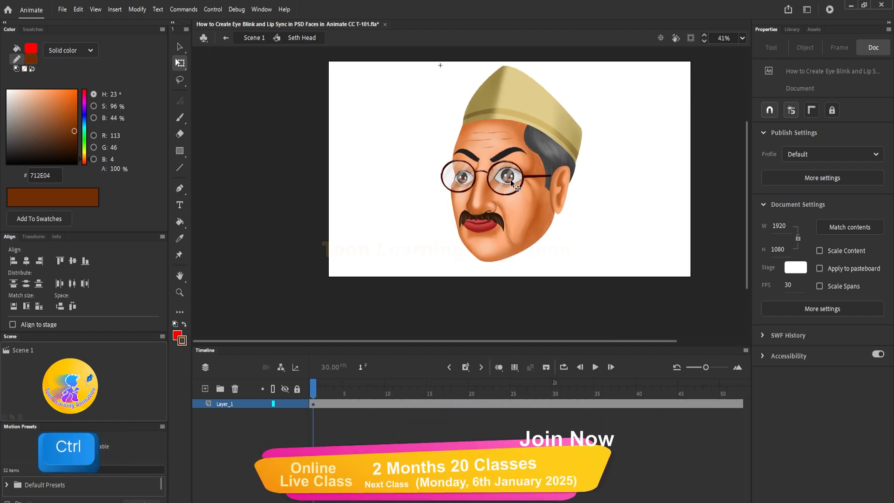
pyautogui.moveTo(601, 235); pyautogui.dragTo(606, 247)
pyautogui.moveTo(635, 88); pyautogui.dragTo(315, 331)
pyautogui.click(649, 167)
pyautogui.moveTo(553, 141); pyautogui.dragTo(590, 143)
pyautogui.hotkey('ctrl', 'z')
pyautogui.hotkey('ctrl', 'z')
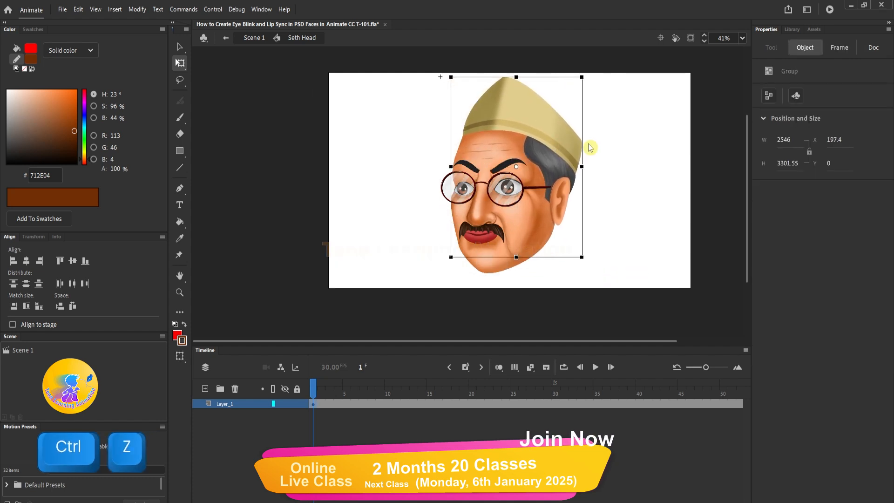
pyautogui.press('F8')
pyautogui.write('S face')
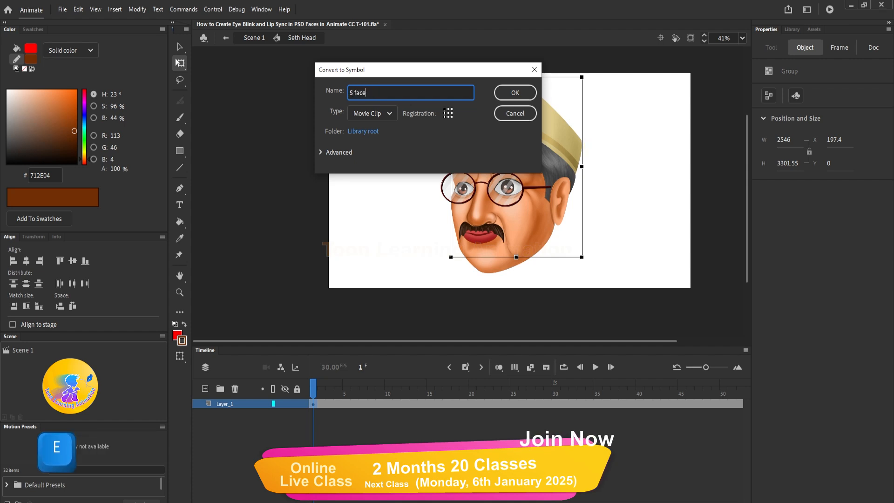
pyautogui.press('Return')
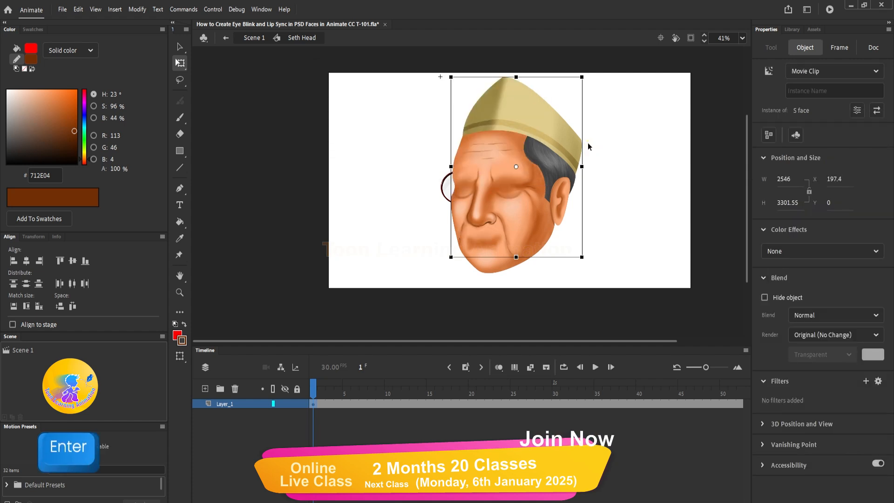
# Step: Send the S face instance to the back, behind the eyes and lips
pyautogui.rightClick(545, 142)
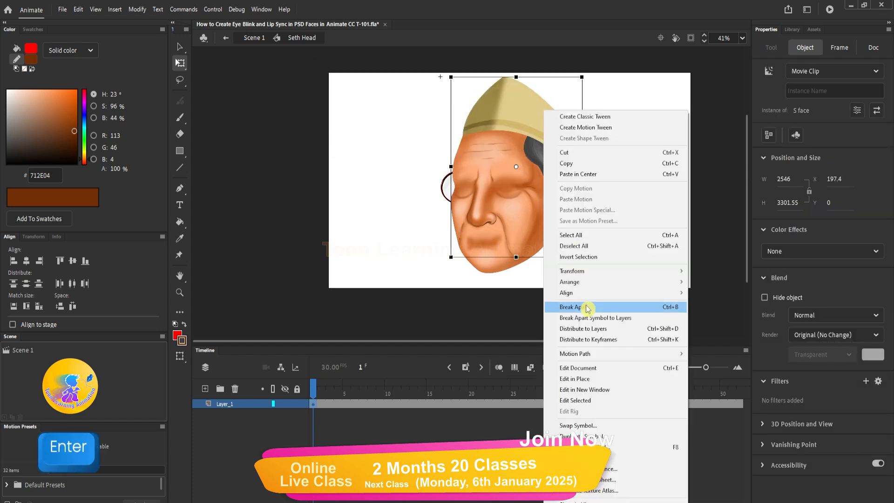
pyautogui.moveTo(579, 281)
pyautogui.click(741, 314)
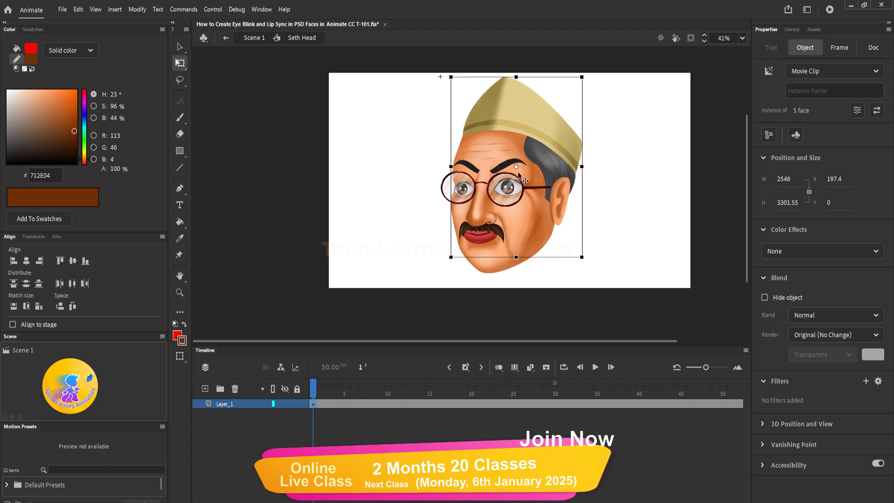
# Step: Select all parts of the head and distribute them to separate layers
pyautogui.hotkey('ctrl', 'a')
pyautogui.rightClick(532, 135)
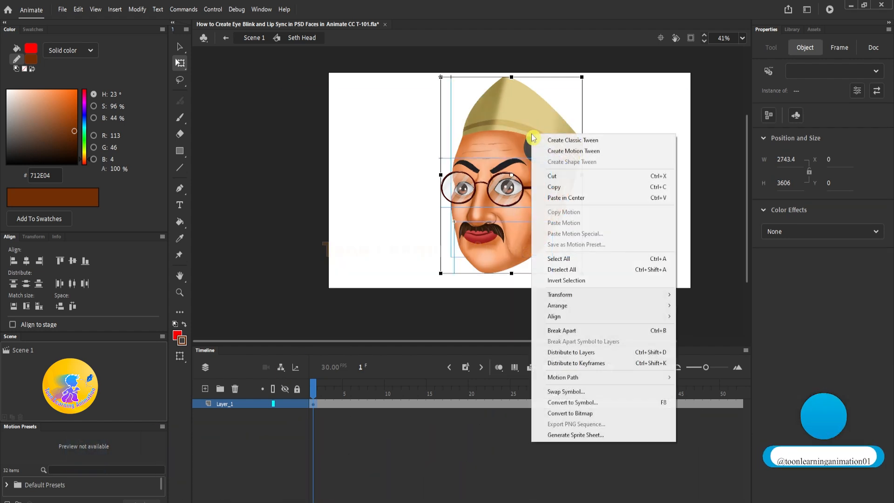
pyautogui.click(579, 354)
pyautogui.click(613, 274)
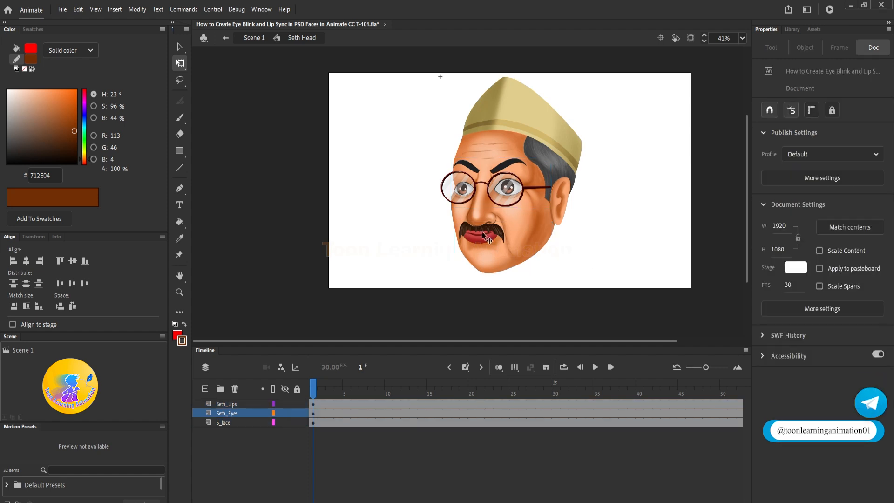
# Step: Set the S face instance behavior to Graphic and play the Seth Head timeline from the first frame
pyautogui.click(524, 251)
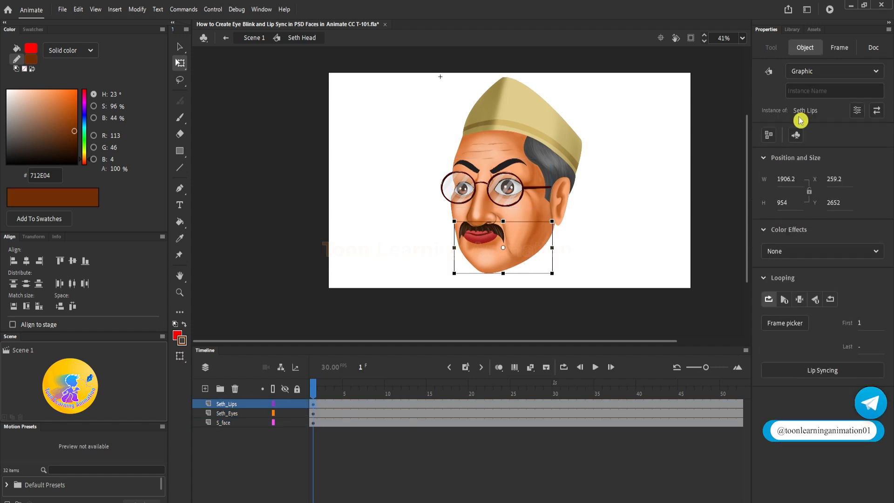
pyautogui.click(560, 152)
pyautogui.click(500, 195)
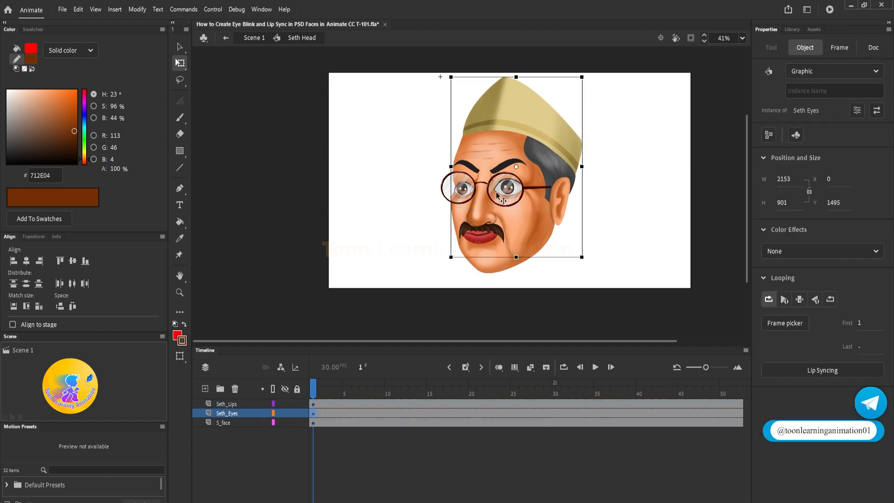
pyautogui.click(576, 149)
pyautogui.click(821, 81)
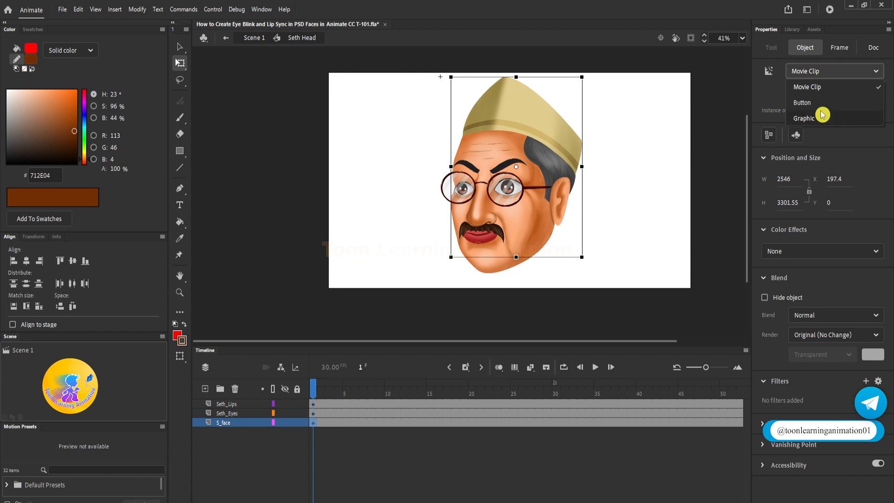
pyautogui.click(819, 118)
pyautogui.click(453, 113)
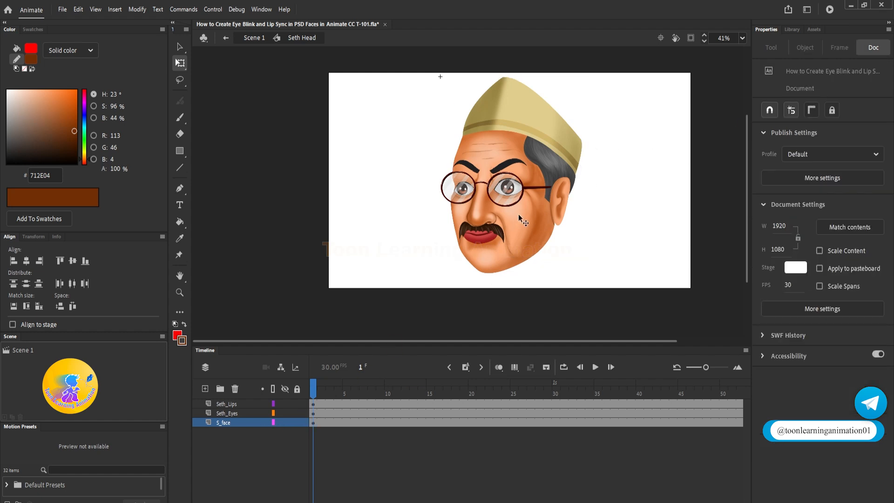
pyautogui.press('Return')
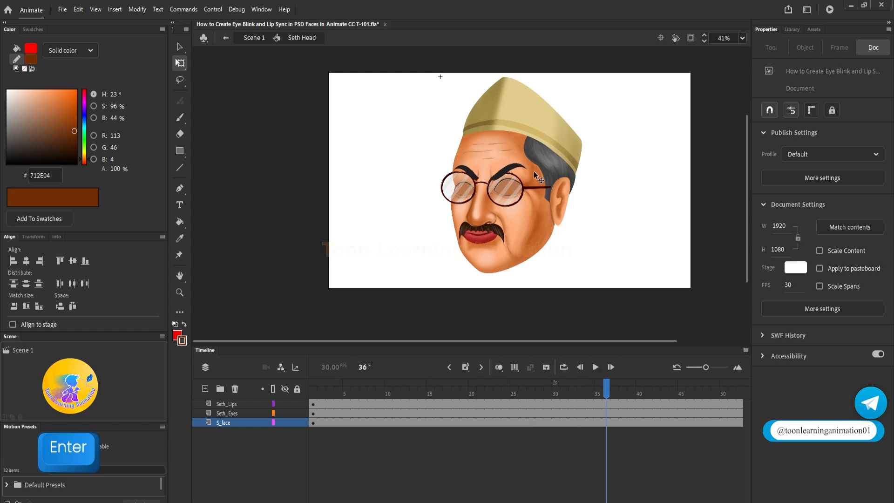
pyautogui.hotkey('shift', ',')
# Step: Set the Seth Eyes instance looping to Play graphic once at frame 1 and play the timeline to check it
pyautogui.click(512, 191)
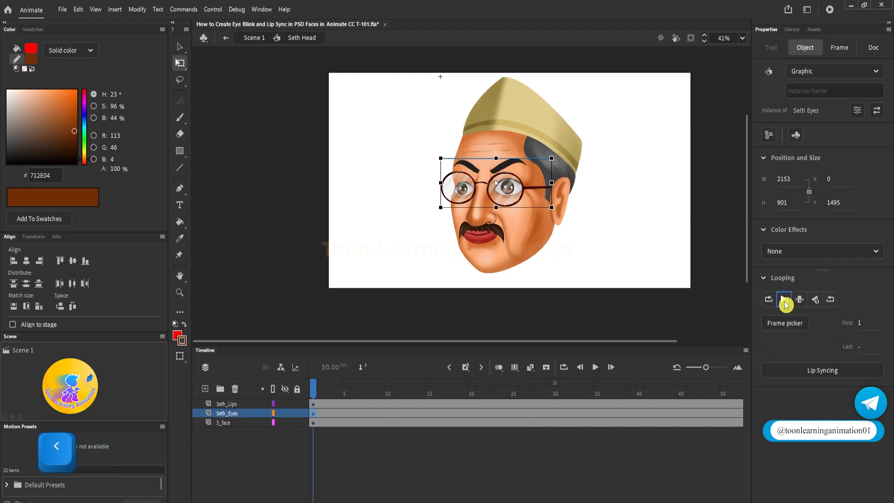
pyautogui.click(613, 246)
pyautogui.press('Return')
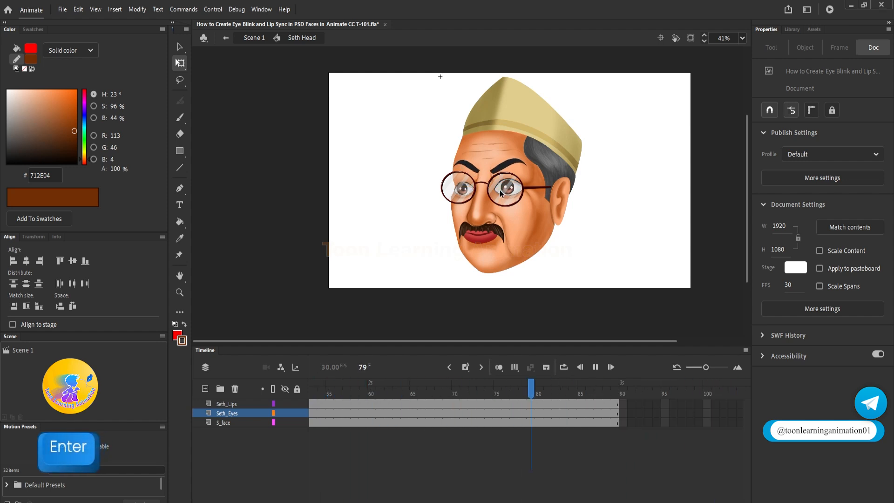
pyautogui.hotkey('shift', ',')
pyautogui.scroll(2, 499, 189)
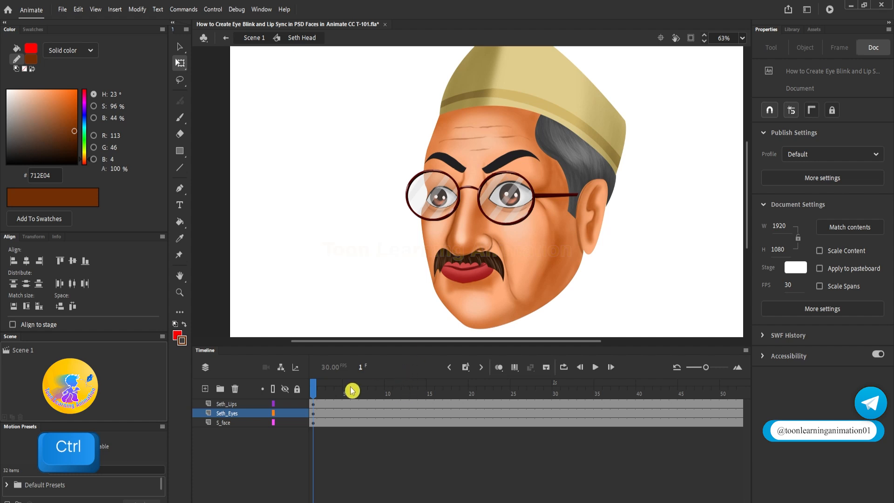
pyautogui.press('Return')
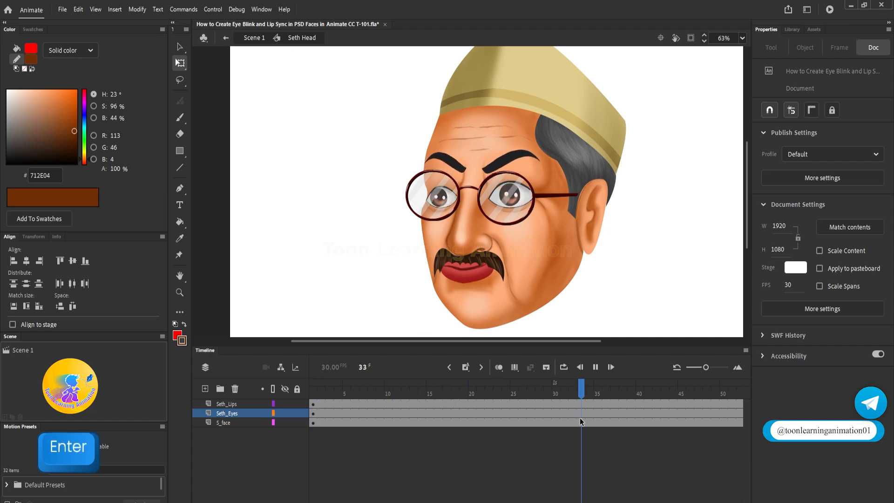
# Step: Insert a keyframe on the Seth_Eyes layer at frame 40 with looping set to Play graphic once
pyautogui.click(439, 392)
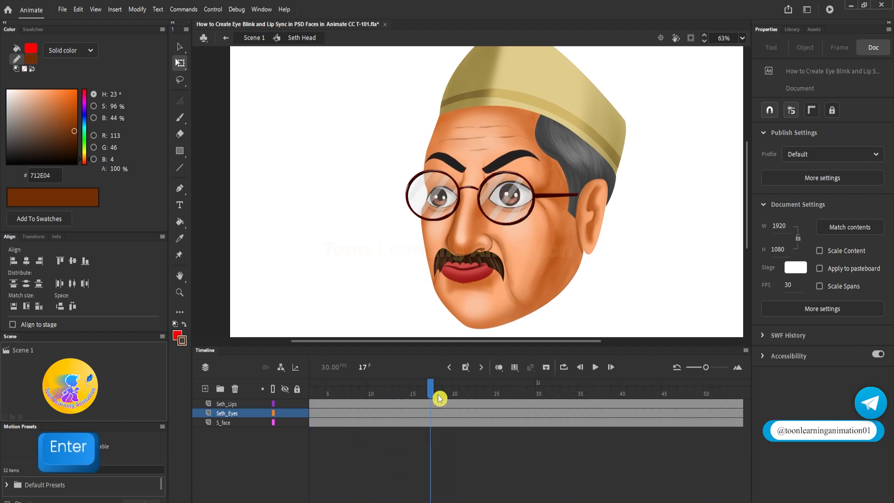
pyautogui.click(624, 391)
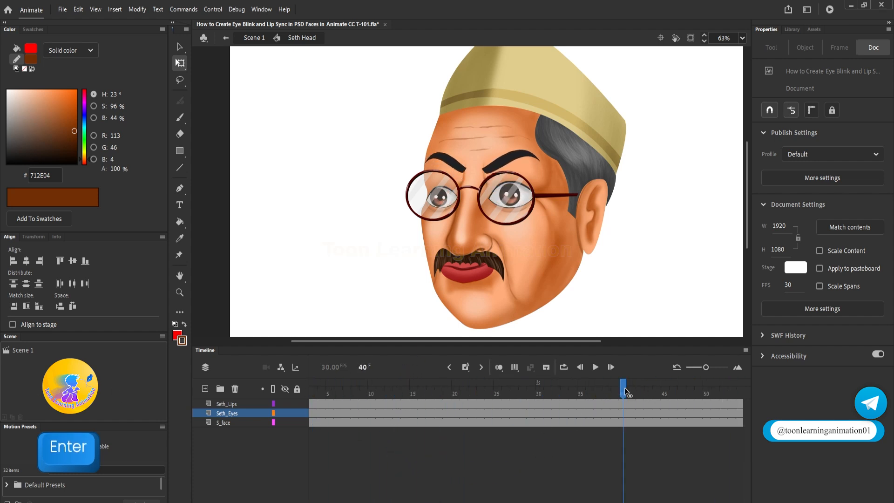
pyautogui.click(626, 412)
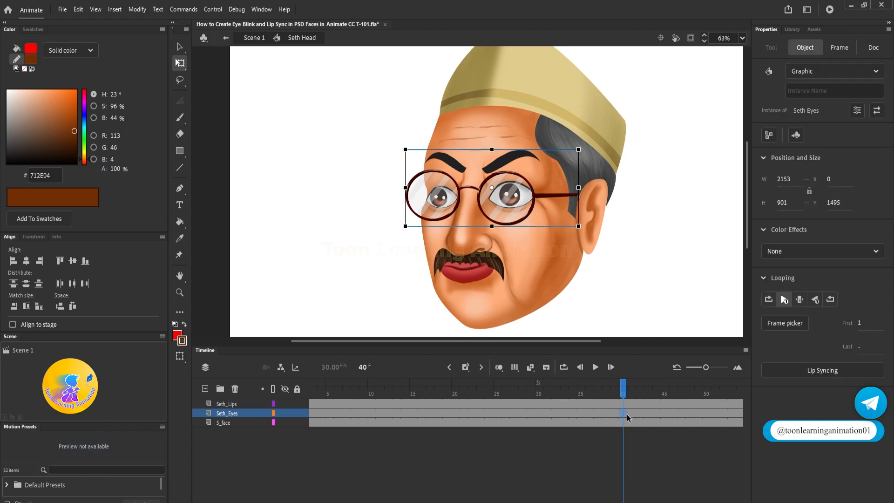
pyautogui.press('F6')
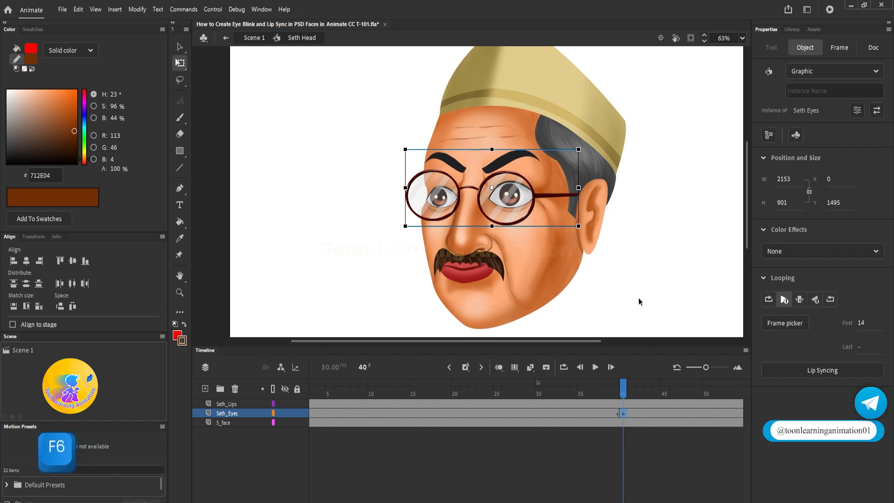
pyautogui.click(785, 305)
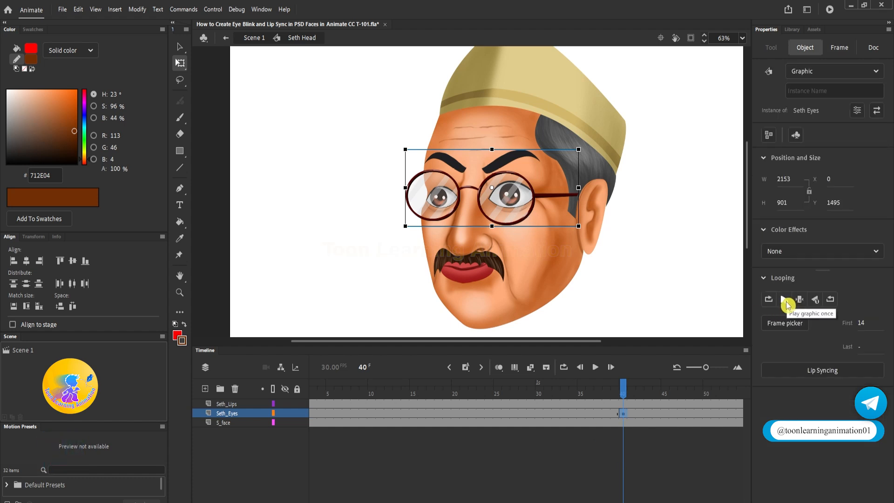
pyautogui.click(784, 303)
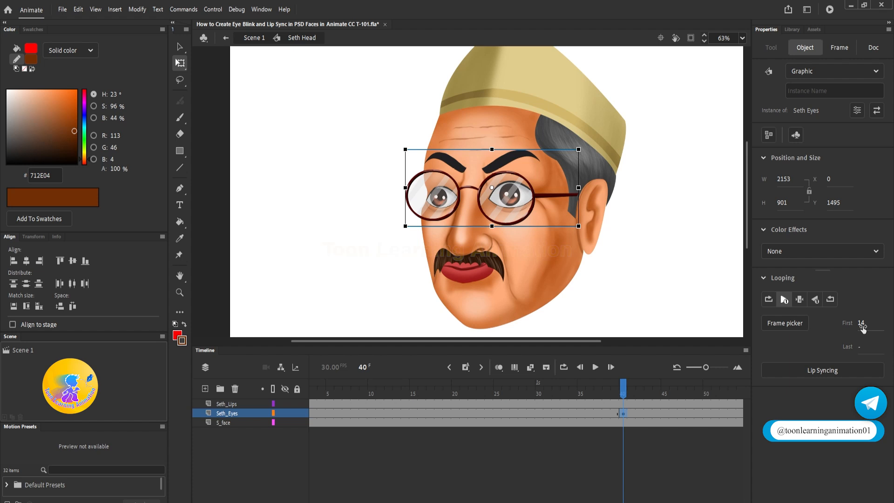
# Step: Open the Seth Eyes symbol and play and scrub its timeline to examine the blink between frames 1 and 14
pyautogui.doubleClick(512, 202)
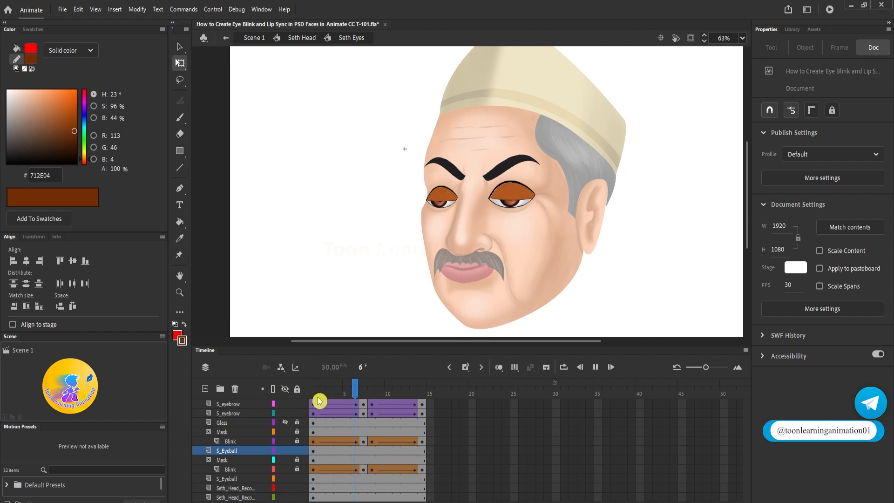
pyautogui.press('Return')
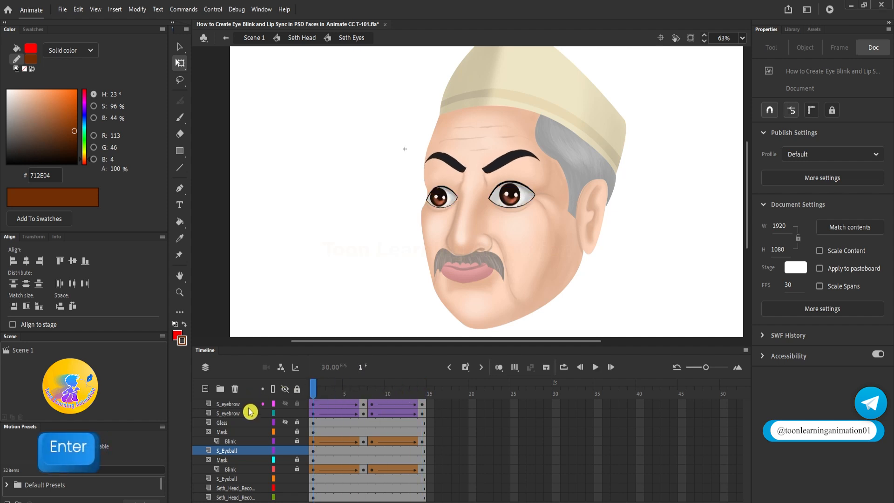
pyautogui.click(596, 367)
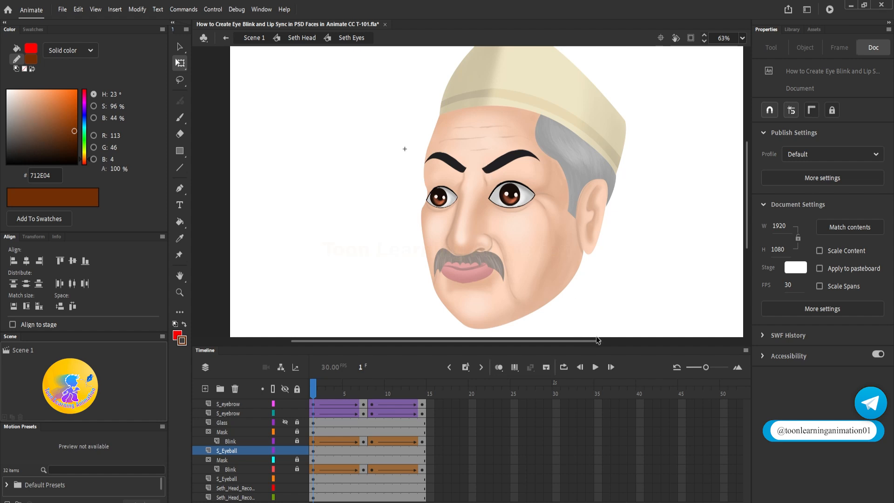
pyautogui.click(598, 367)
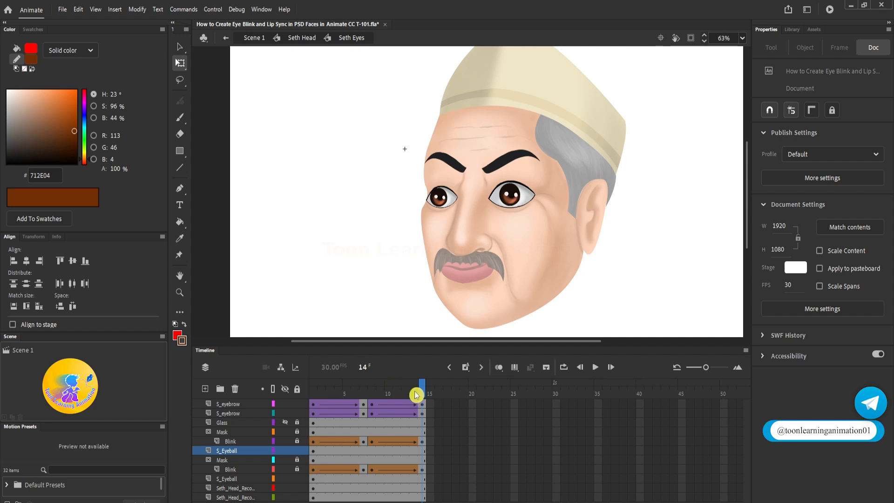
pyautogui.click(592, 374)
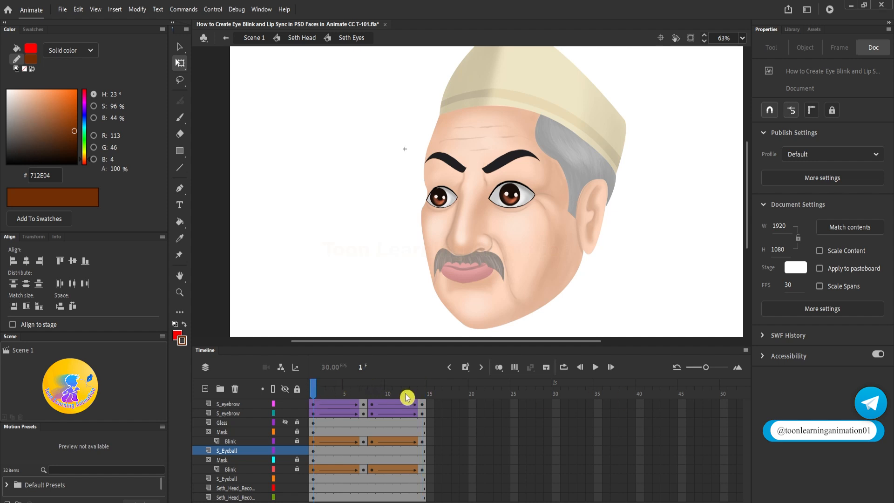
pyautogui.press('Return')
pyautogui.click(596, 371)
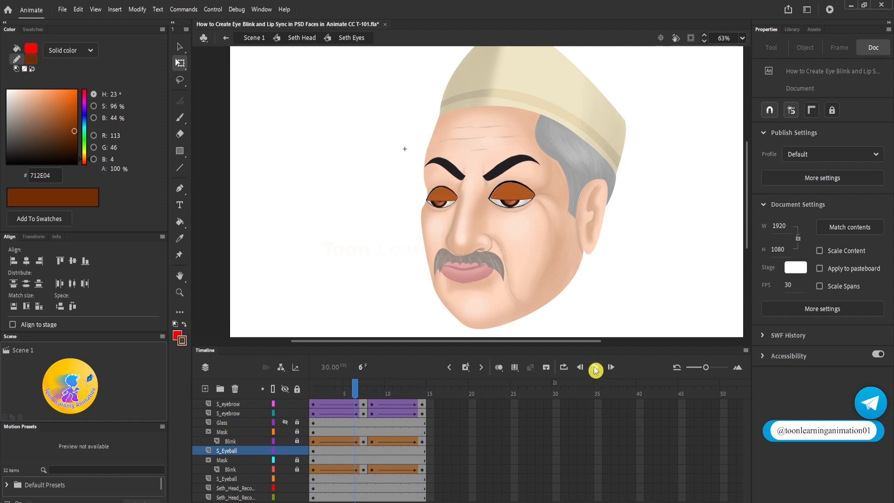
pyautogui.click(323, 397)
pyautogui.press('Return')
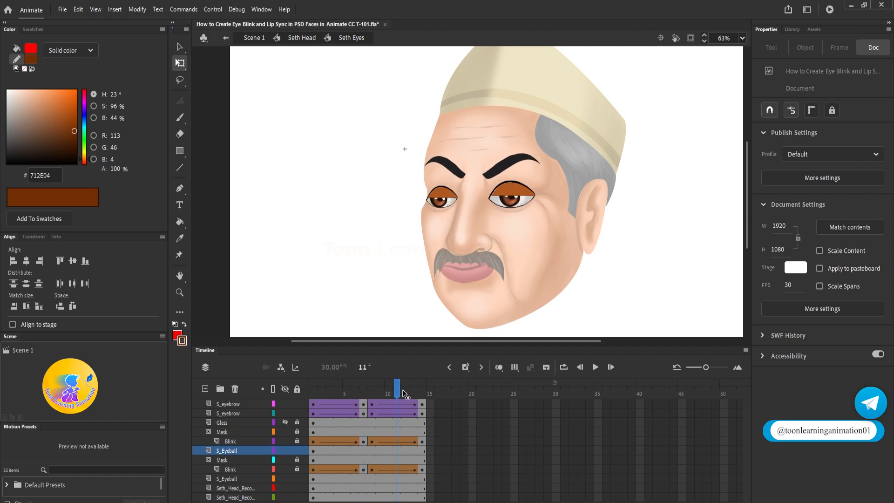
pyautogui.moveTo(313, 393); pyautogui.dragTo(425, 393)
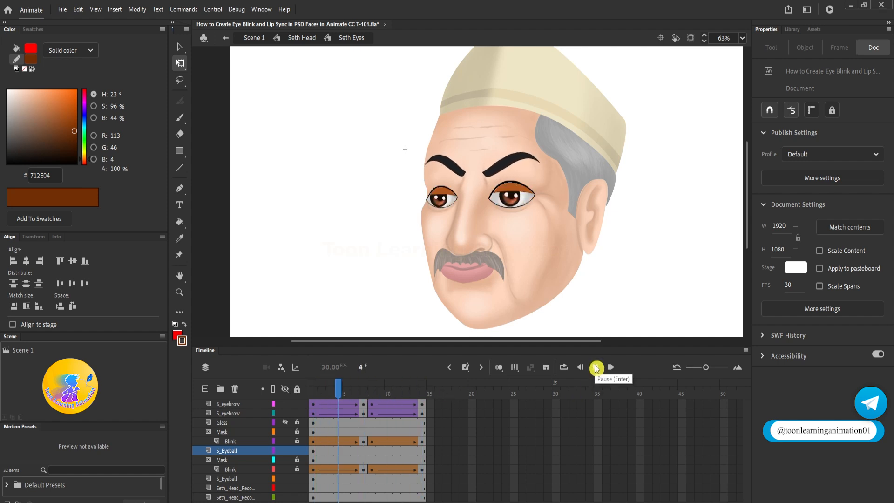
pyautogui.click(597, 368)
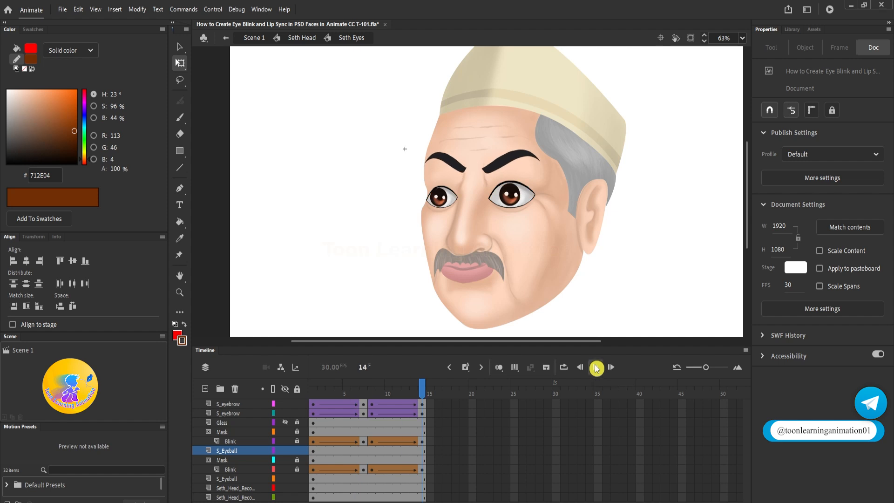
# Step: Set the first loop frame of the Seth Eyes instance at frame 40 to 1 and play the Seth Head timeline
pyautogui.doubleClick(647, 232)
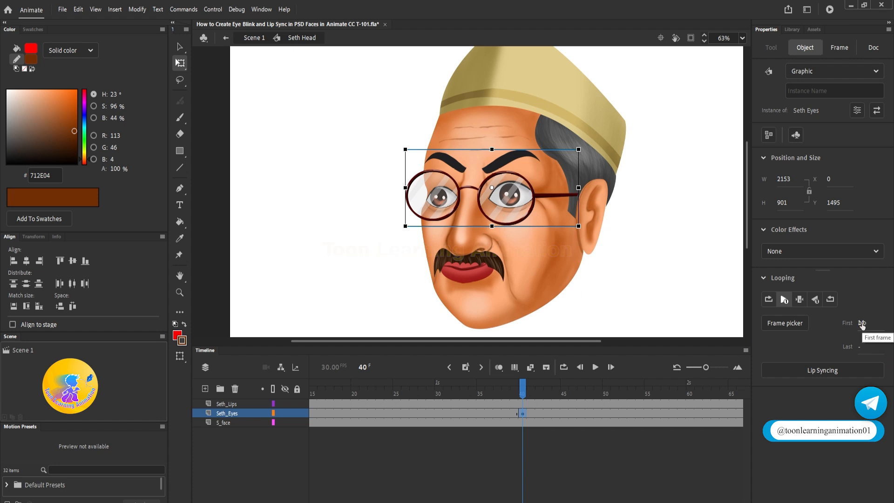
pyautogui.doubleClick(507, 194)
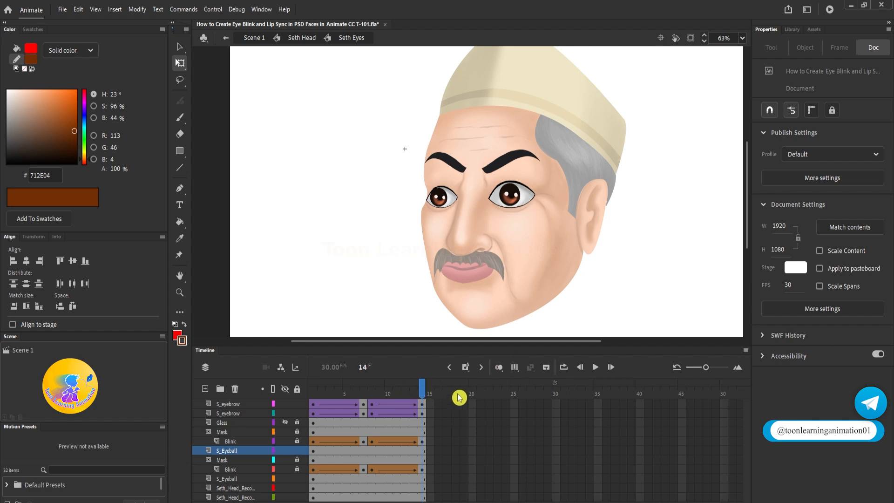
pyautogui.moveTo(422, 390); pyautogui.dragTo(276, 391)
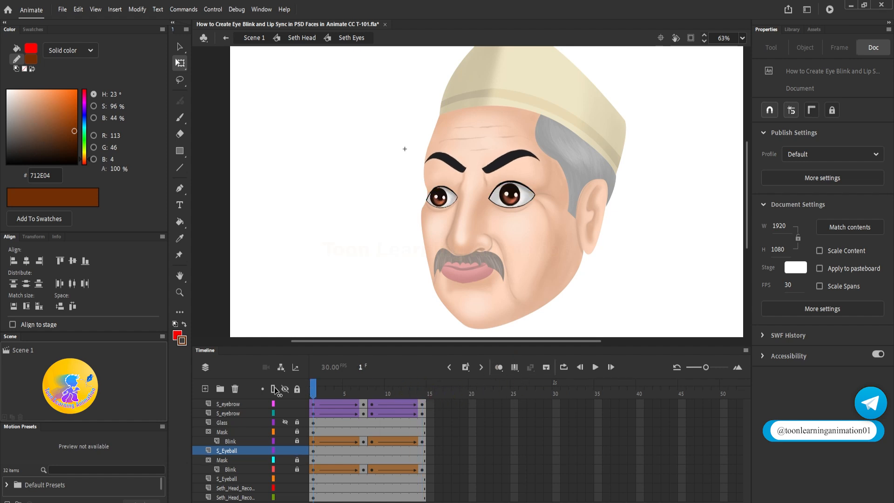
pyautogui.doubleClick(634, 259)
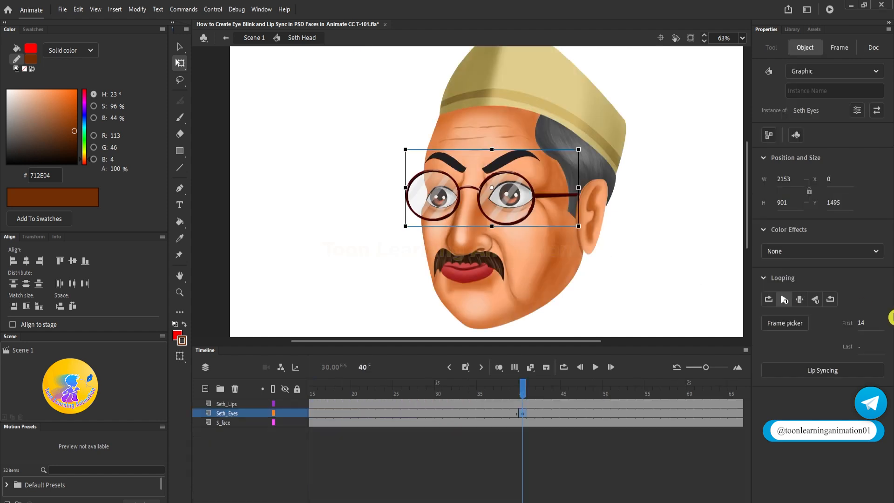
pyautogui.write('1')
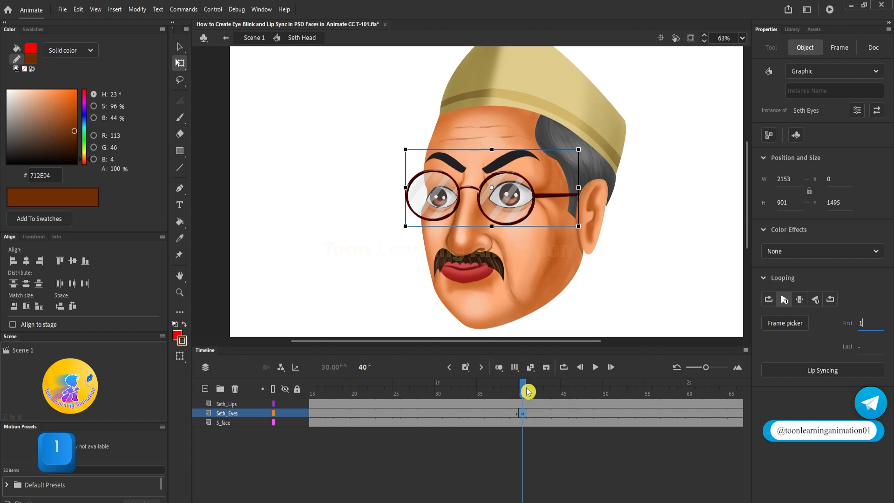
pyautogui.click(474, 222)
pyautogui.press('Return')
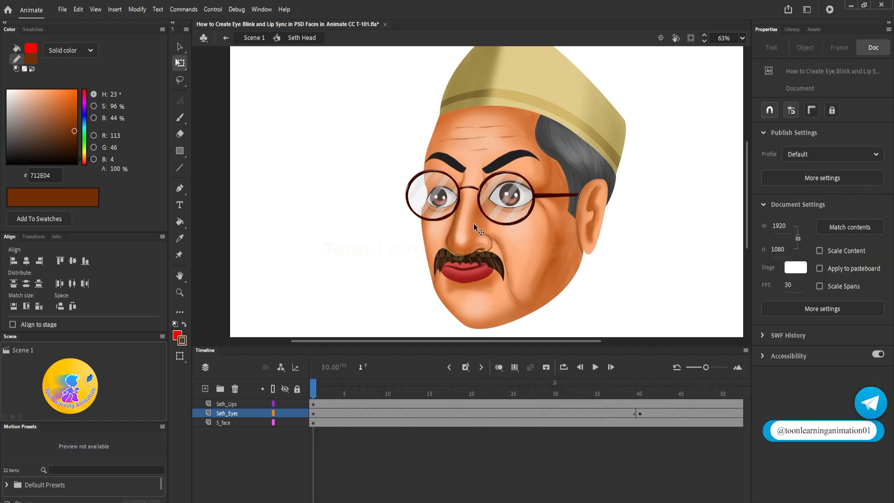
pyautogui.press('Return')
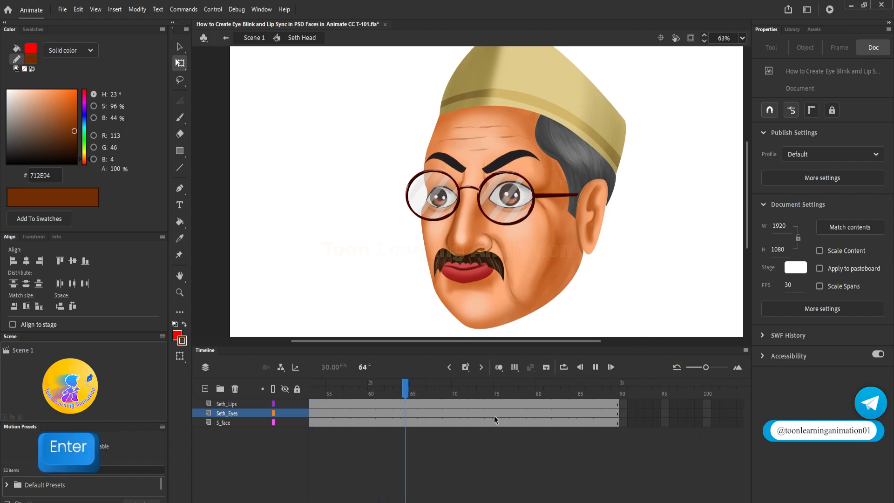
# Step: Insert a keyframe on the Seth_Eyes layer at frame 70 and play the timeline to check the blink
pyautogui.moveTo(457, 389)
pyautogui.mouseDown()
pyautogui.moveTo(426, 391)
pyautogui.moveTo(455, 397)
pyautogui.mouseUp()
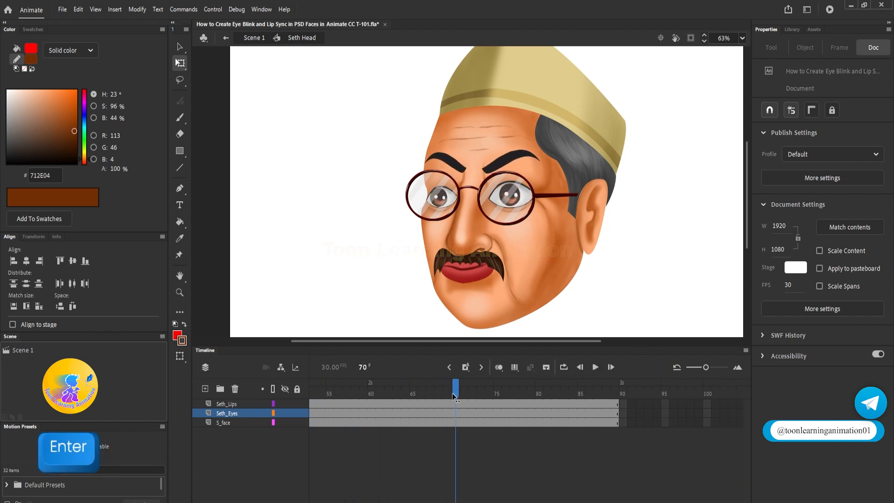
pyautogui.click(530, 189)
pyautogui.press('F6')
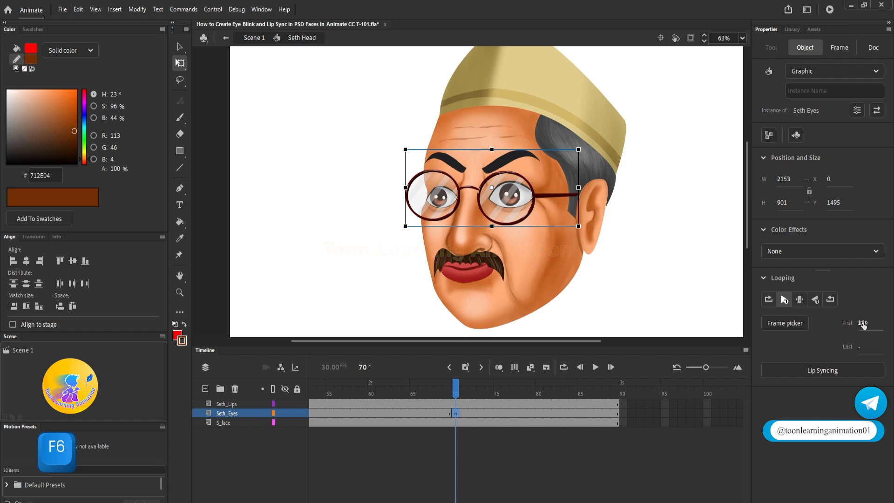
pyautogui.click(459, 385)
pyautogui.press('Return')
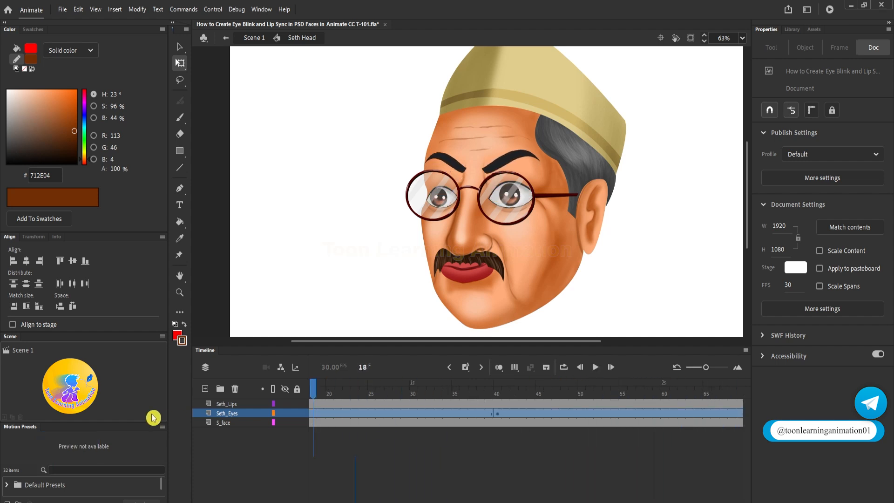
# Step: Clear the added keyframes from the Seth_Eyes layer, then play the timeline and return to frame 1
pyautogui.click(557, 416)
pyautogui.click(558, 422)
pyautogui.hotkey('shift', 'F6')
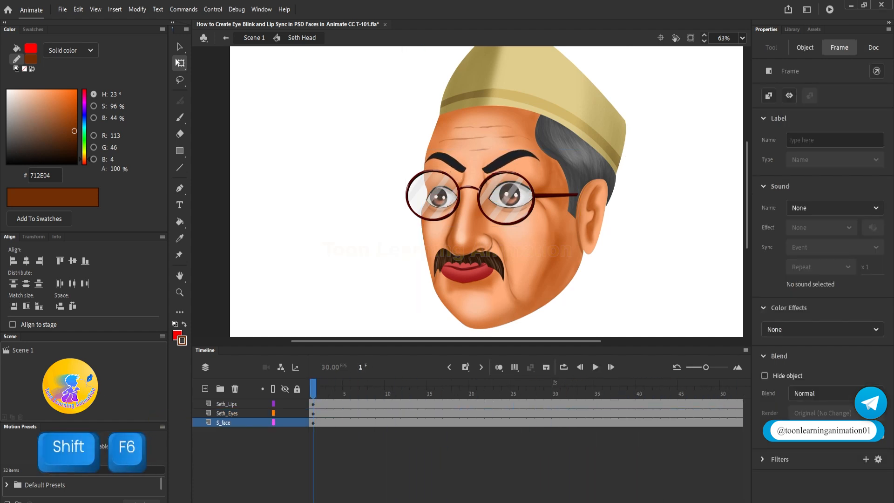
pyautogui.press('Return')
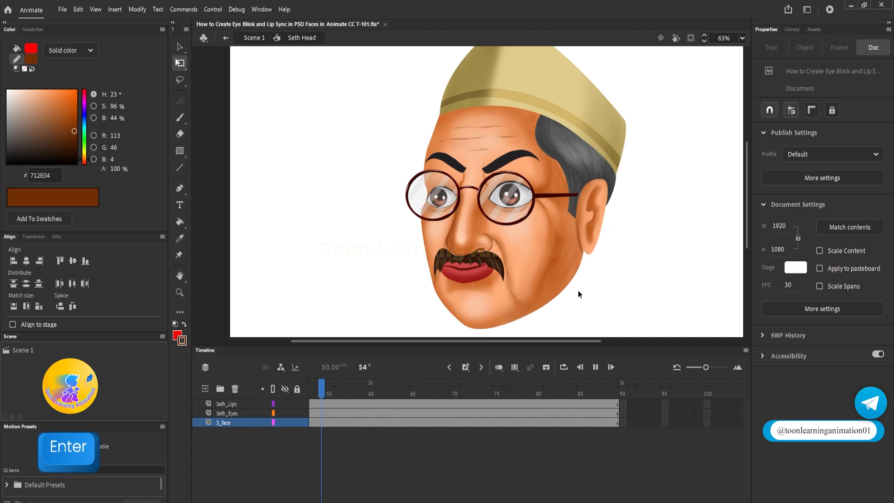
pyautogui.press('Return')
pyautogui.hotkey('shift', ',')
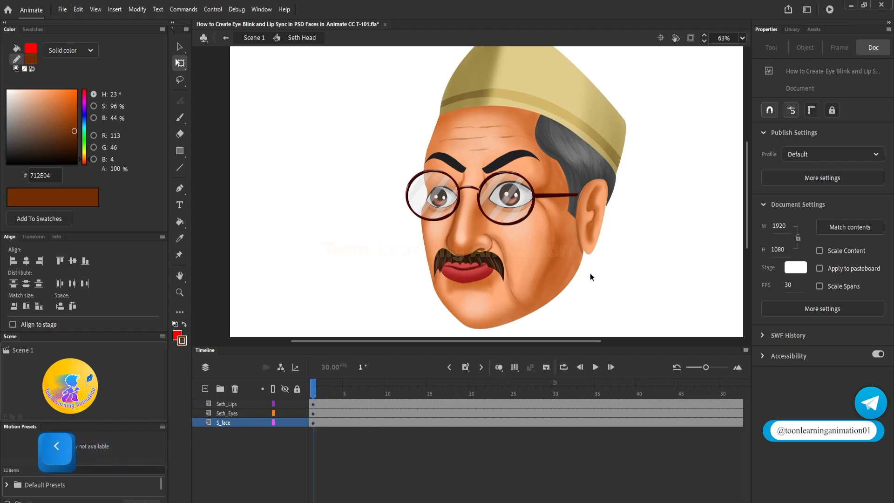
# Step: Open the S Lips and Jowline symbol inside Seth Lips for editing around the mouth
pyautogui.press('space')
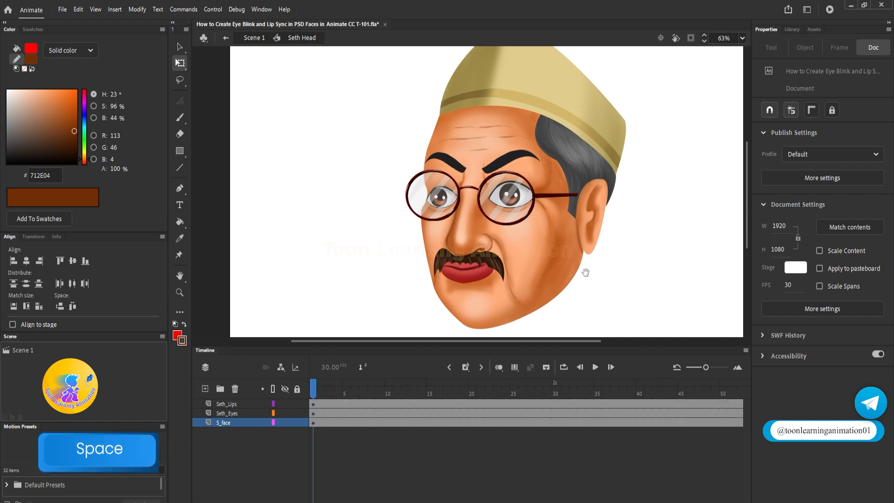
pyautogui.moveTo(590, 272); pyautogui.dragTo(593, 245)
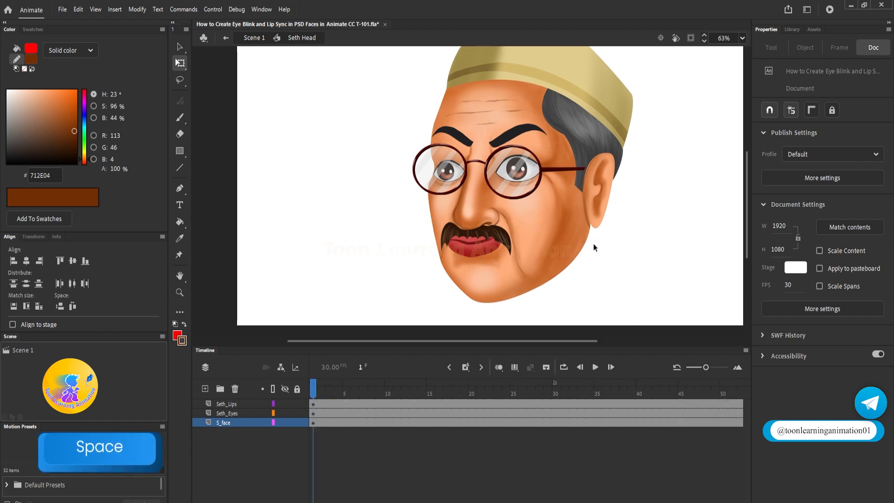
pyautogui.click(485, 247)
pyautogui.doubleClick(484, 247)
pyautogui.doubleClick(484, 247)
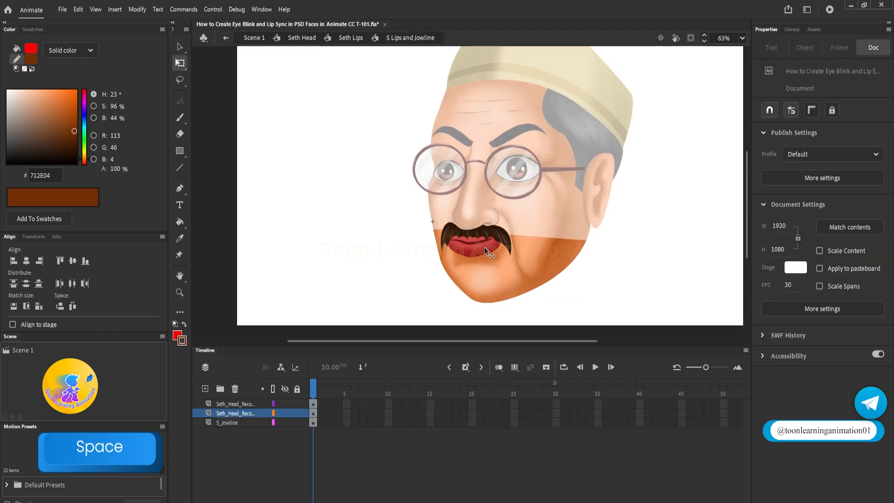
pyautogui.click(484, 247)
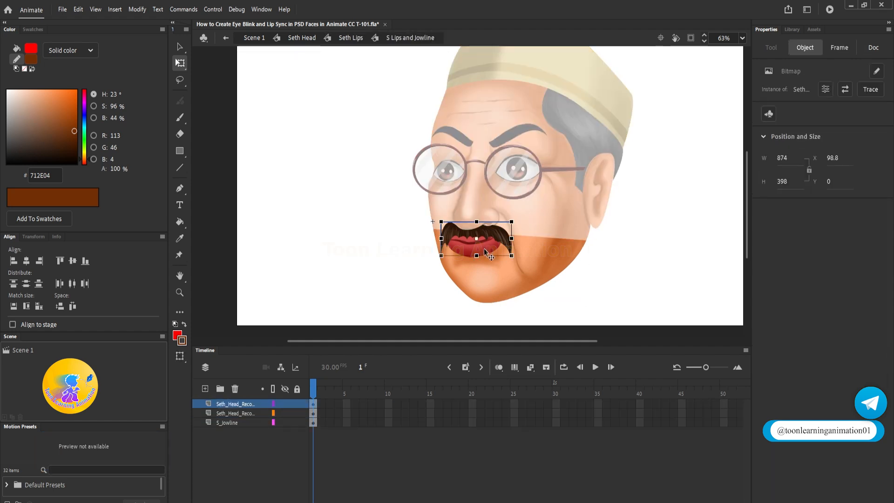
pyautogui.scroll(3, 485, 248)
pyautogui.keyDown('ctrl'); pyautogui.click(517, 269); pyautogui.keyUp('ctrl')
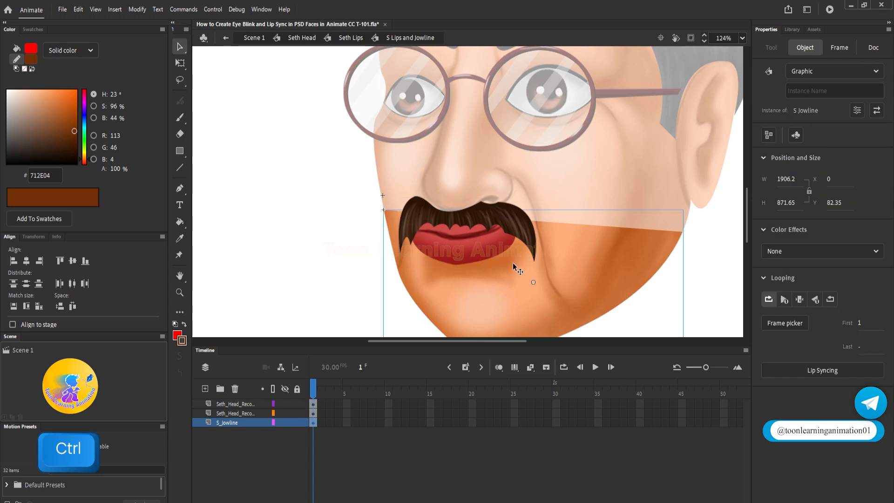
pyautogui.scroll(-2, 514, 264)
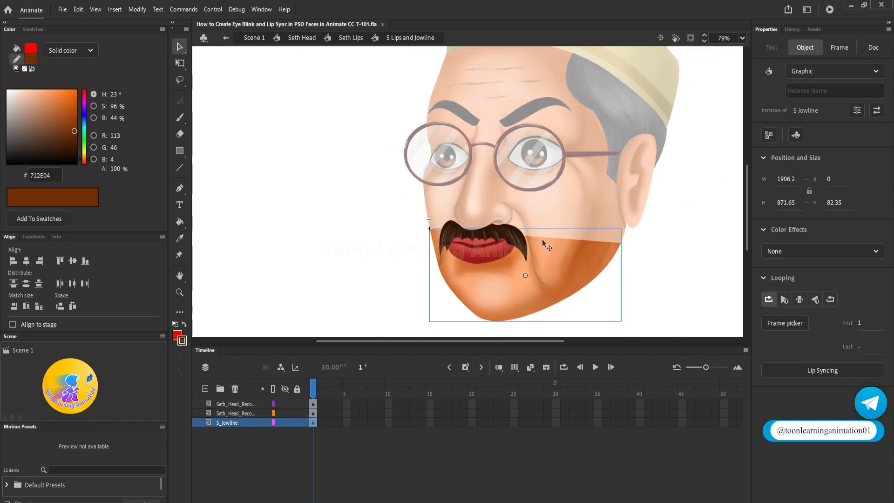
pyautogui.scroll(4, 499, 259)
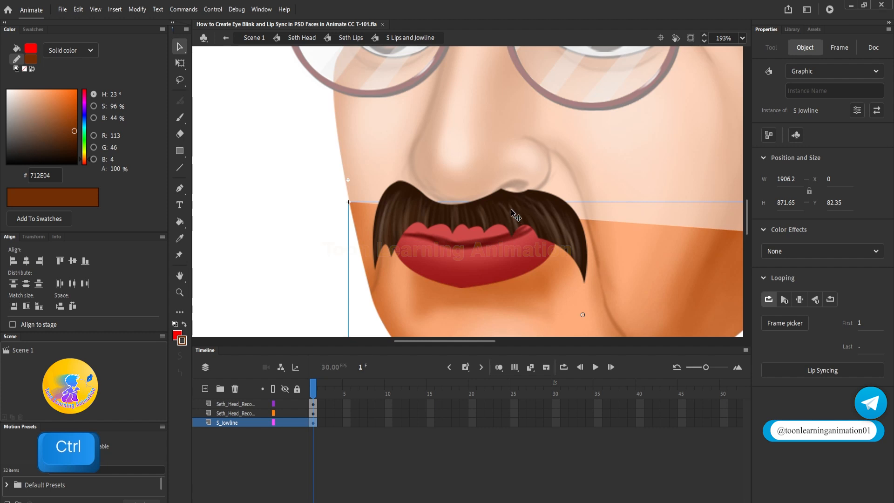
# Step: Try moving the moustache away from the lips and undo the move
pyautogui.moveTo(510, 210); pyautogui.dragTo(471, 260)
pyautogui.hotkey('ctrl', 'z')
pyautogui.click(471, 259)
pyautogui.hotkey('ctrl', 'z')
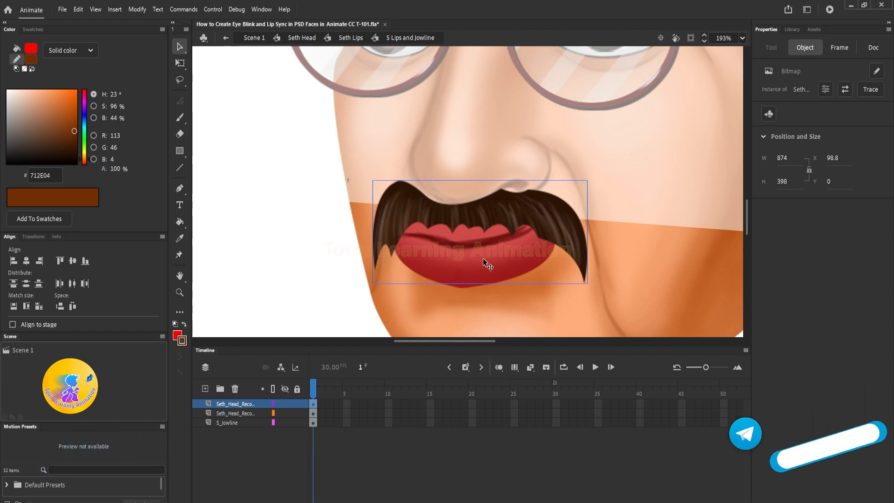
# Step: Group the moustache bitmap, enter the group and break the bitmap apart into an editable shape
pyautogui.hotkey('ctrl', 'g')
pyautogui.doubleClick(541, 206)
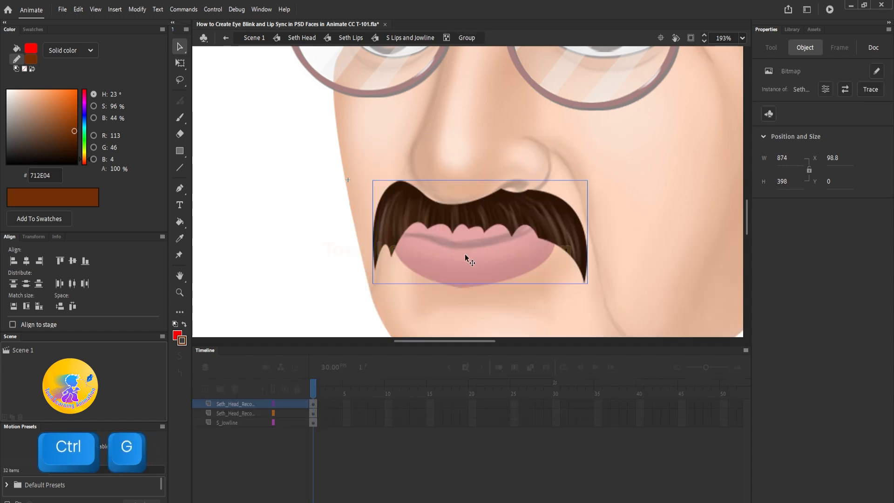
pyautogui.hotkey('ctrl', 'b')
pyautogui.click(281, 144)
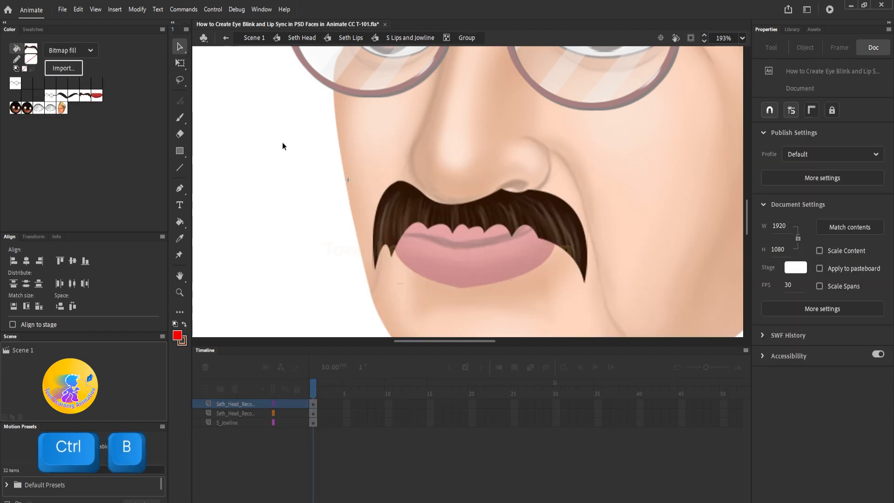
# Step: Delete the moustache shape's leftover background over the lips with the Magic Wand at threshold 10
pyautogui.click(179, 84)
pyautogui.click(208, 113)
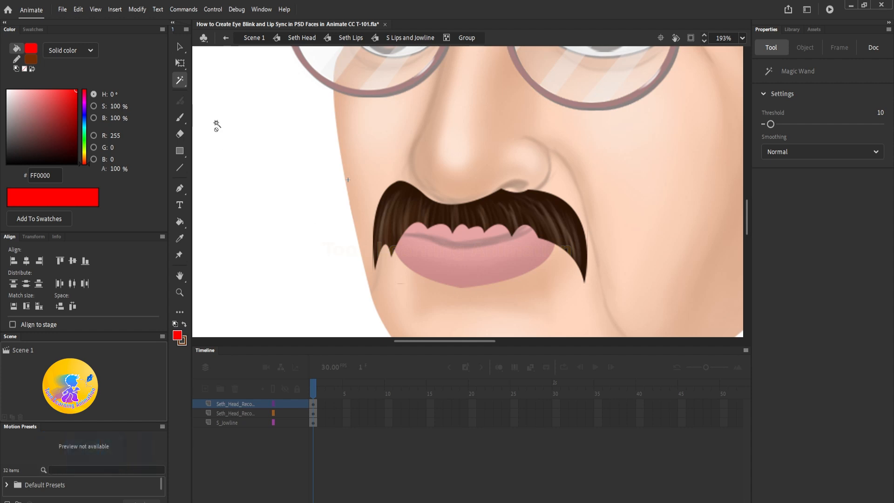
pyautogui.click(484, 264)
pyautogui.press('Delete')
pyautogui.click(449, 194)
pyautogui.click(213, 72)
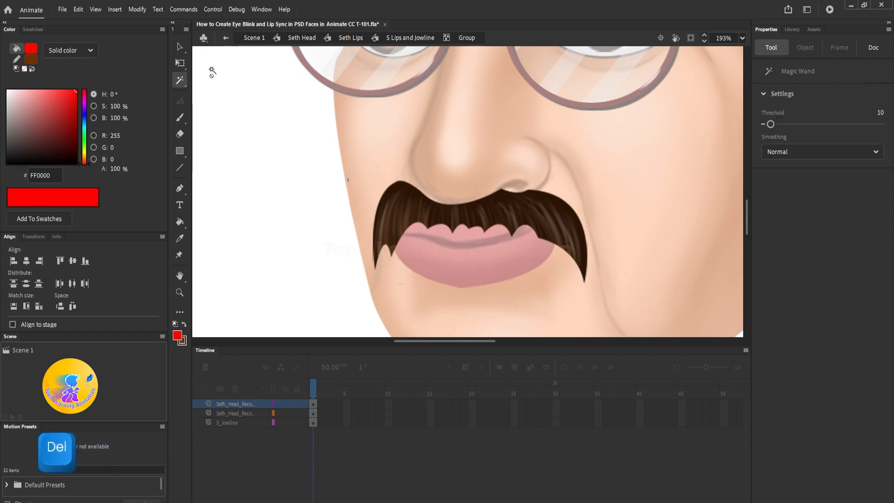
# Step: Delete the thin leftover strip below the moustache and leave the group
pyautogui.click(179, 47)
pyautogui.moveTo(393, 265); pyautogui.dragTo(561, 303)
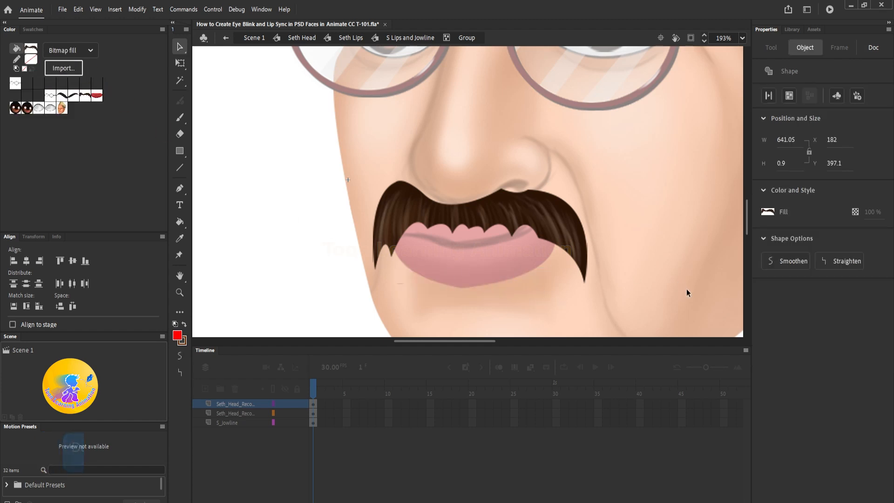
pyautogui.press('Delete')
pyautogui.doubleClick(300, 233)
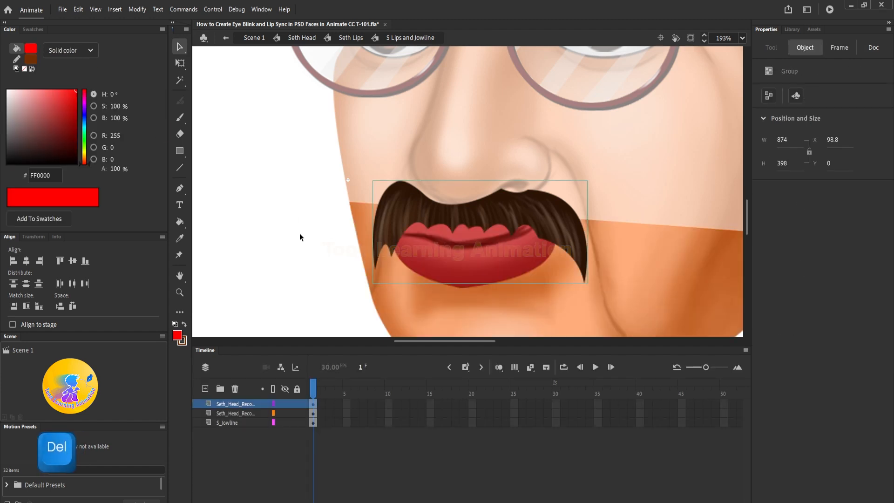
# Step: Move the lips bitmap out from under the moustache and undo the move
pyautogui.click(466, 254)
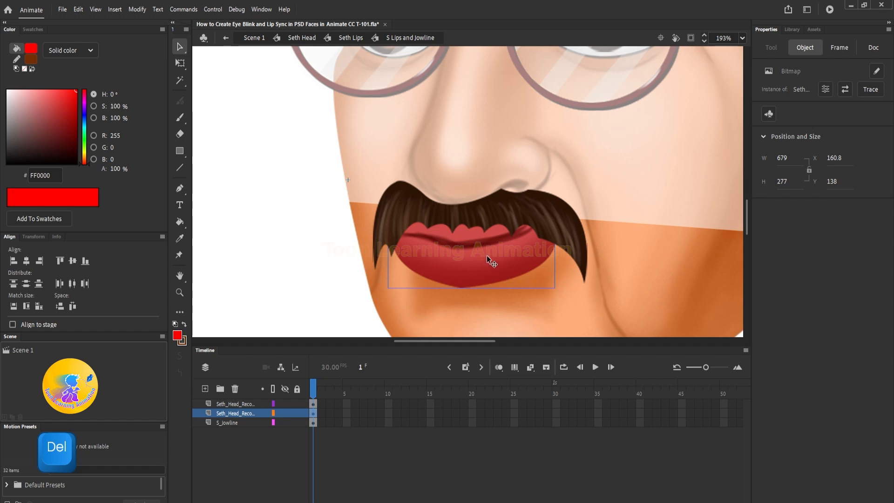
pyautogui.moveTo(489, 260); pyautogui.dragTo(338, 252)
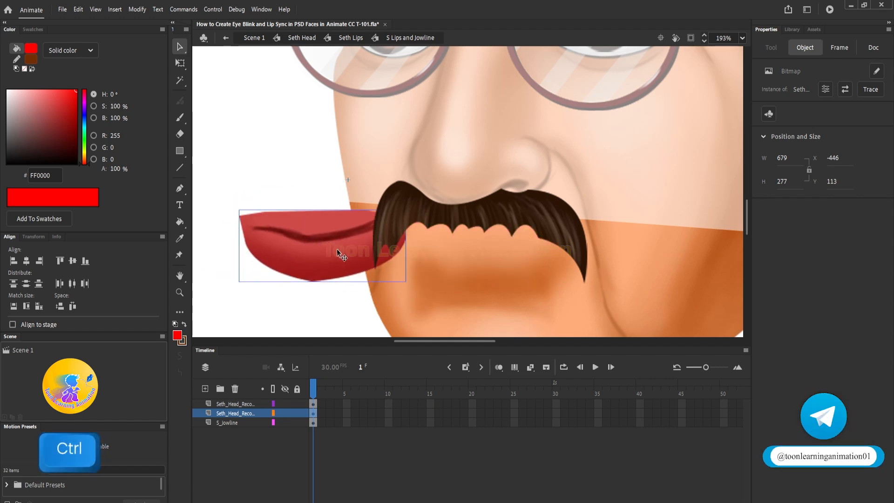
pyautogui.hotkey('ctrl', 'z')
pyautogui.hotkey('ctrl', 'z')
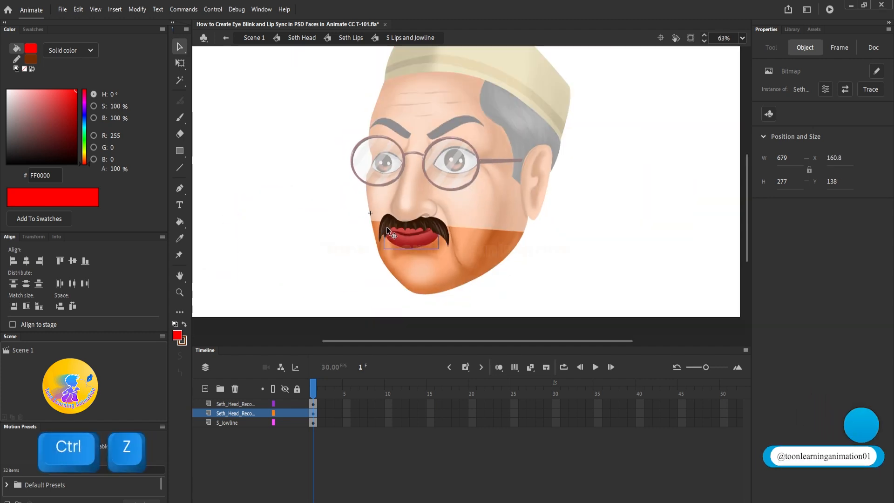
# Step: Insert keyframes at frame 2 on all three layers of the S Lips and Jowline symbol
pyautogui.keyDown('ctrl'); pyautogui.scroll(3, 400, 242); pyautogui.keyUp('ctrl')
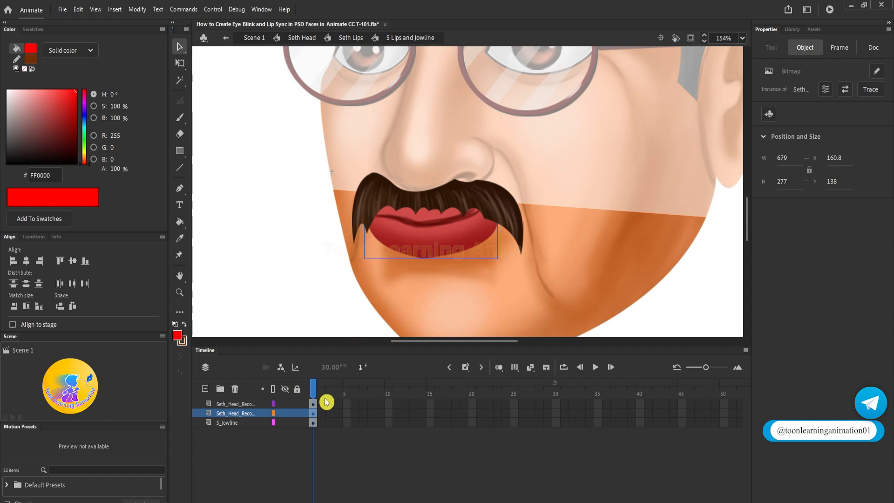
pyautogui.moveTo(326, 402); pyautogui.dragTo(322, 437)
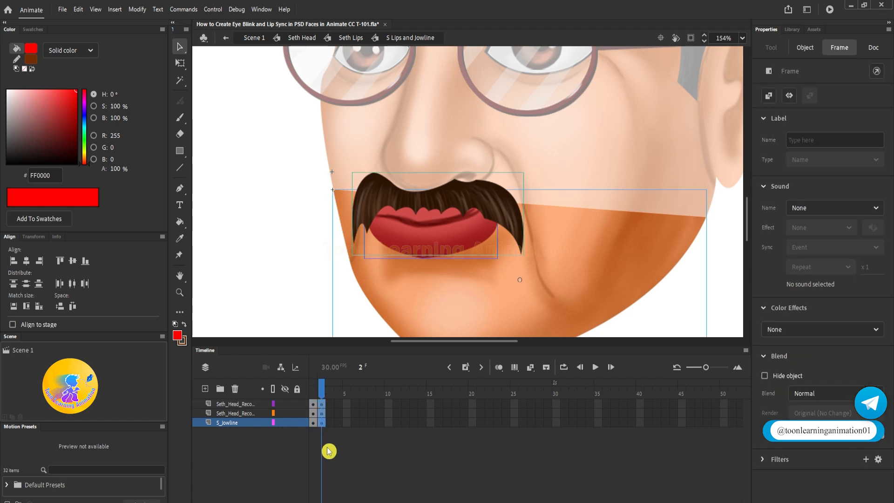
pyautogui.press('F6')
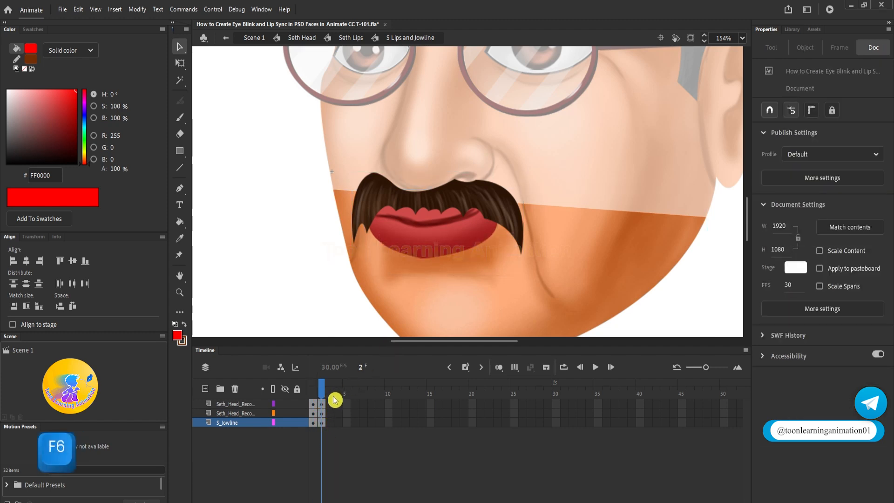
# Step: Lock the moustache and S_Jowline layers, leaving the lips layer editable at frame 2
pyautogui.click(321, 413)
pyautogui.click(297, 423)
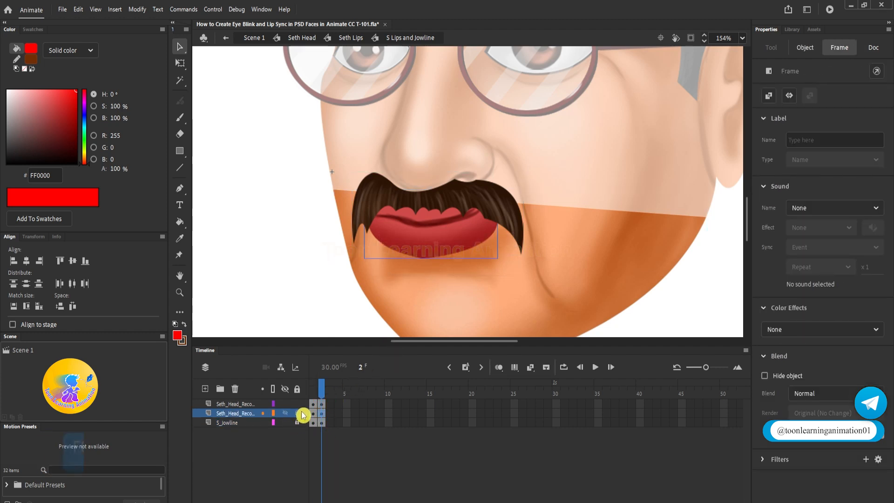
pyautogui.click(297, 404)
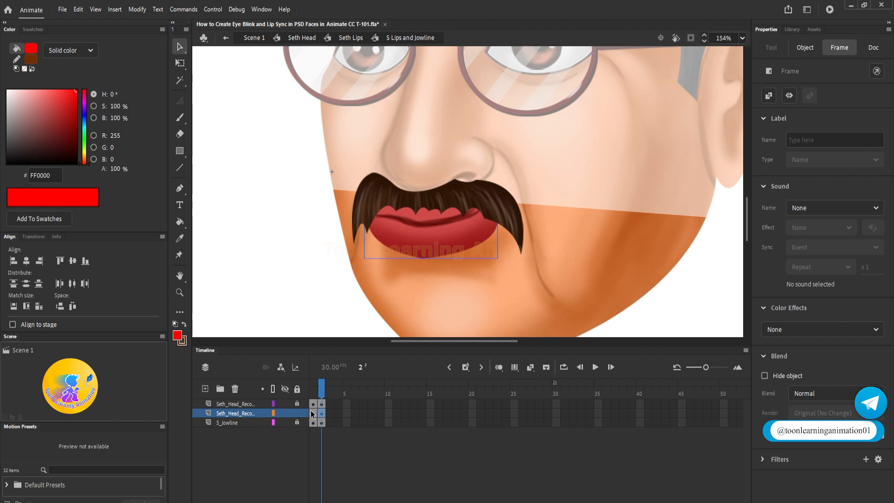
# Step: Move the lips bitmap at frame 2 down so it sits just below the moustache
pyautogui.scroll(3, 431, 228)
pyautogui.click(442, 240)
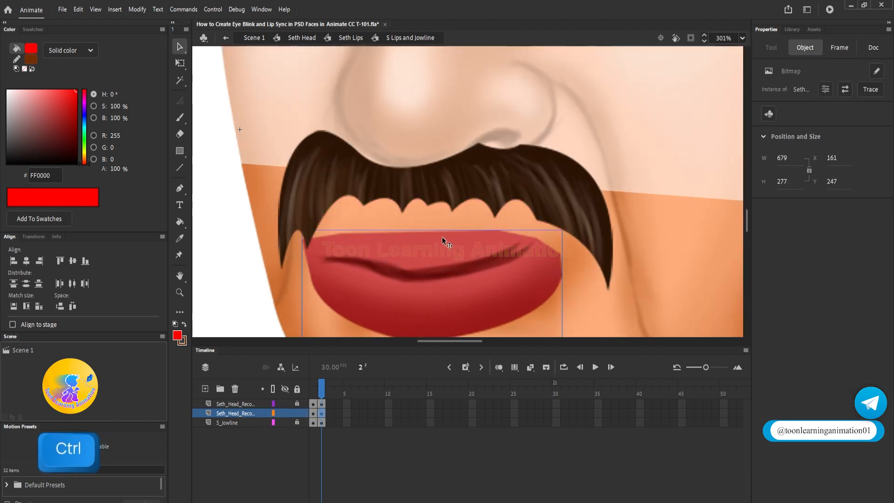
pyautogui.scroll(-2, 442, 240)
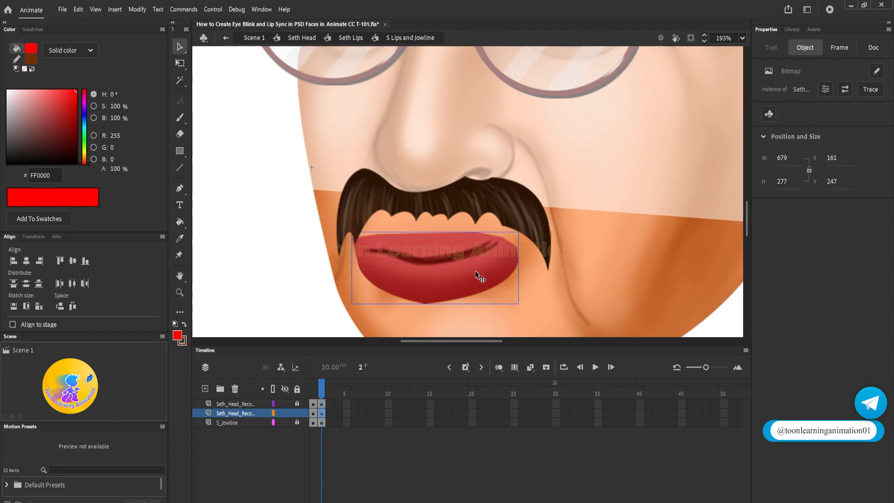
# Step: Trace a closed outline around the lips with the Line tool, bending each segment to follow the lip edges
pyautogui.press('n')
pyautogui.scroll(3, 441, 298)
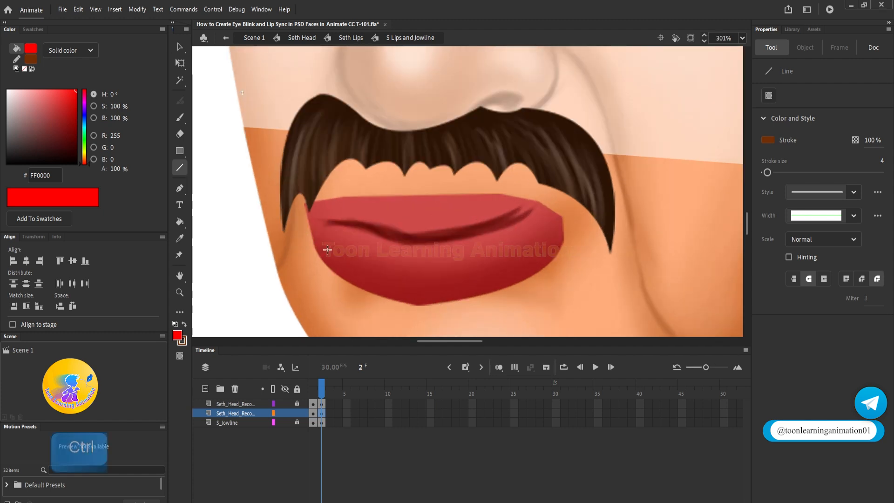
pyautogui.moveTo(305, 203)
pyautogui.mouseDown()
pyautogui.moveTo(389, 293)
pyautogui.moveTo(343, 286)
pyautogui.mouseUp()
pyautogui.moveTo(419, 305)
pyautogui.mouseDown()
pyautogui.moveTo(509, 282)
pyautogui.moveTo(459, 306)
pyautogui.mouseUp()
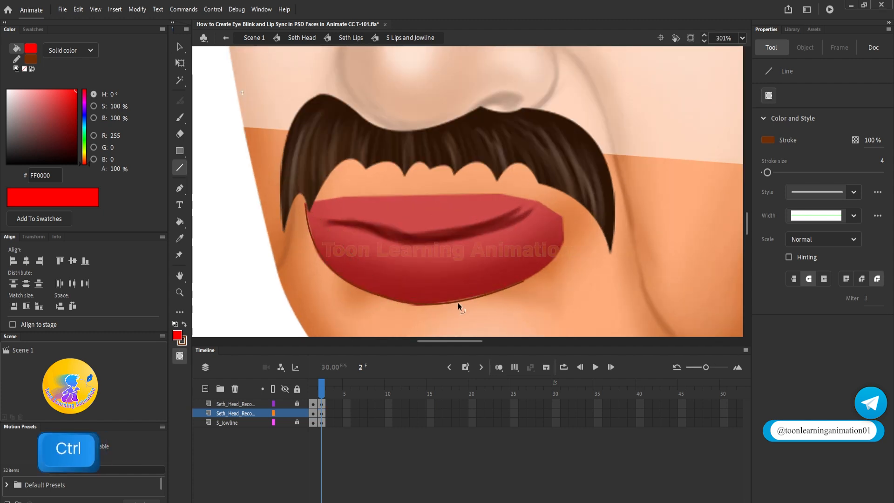
pyautogui.moveTo(524, 281); pyautogui.dragTo(561, 218)
pyautogui.moveTo(543, 250); pyautogui.dragTo(565, 250)
pyautogui.moveTo(560, 219)
pyautogui.mouseDown()
pyautogui.moveTo(505, 196)
pyautogui.moveTo(527, 201)
pyautogui.moveTo(310, 201)
pyautogui.mouseUp()
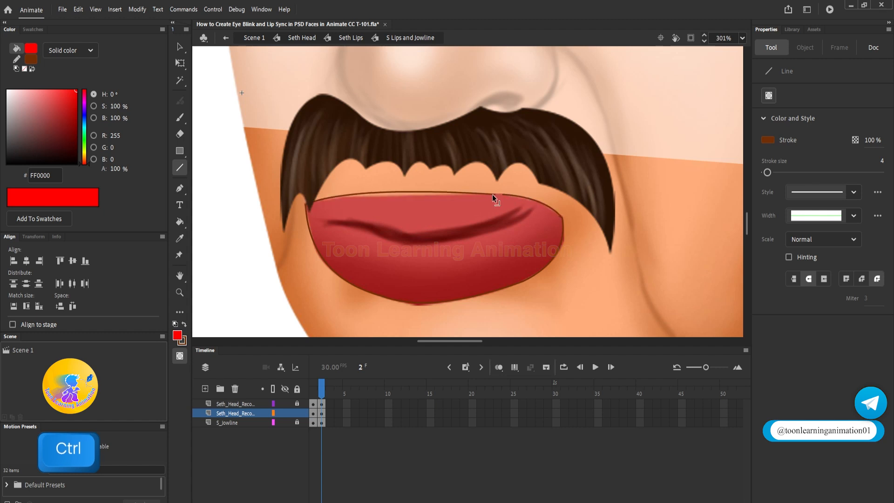
pyautogui.moveTo(402, 202); pyautogui.dragTo(378, 198)
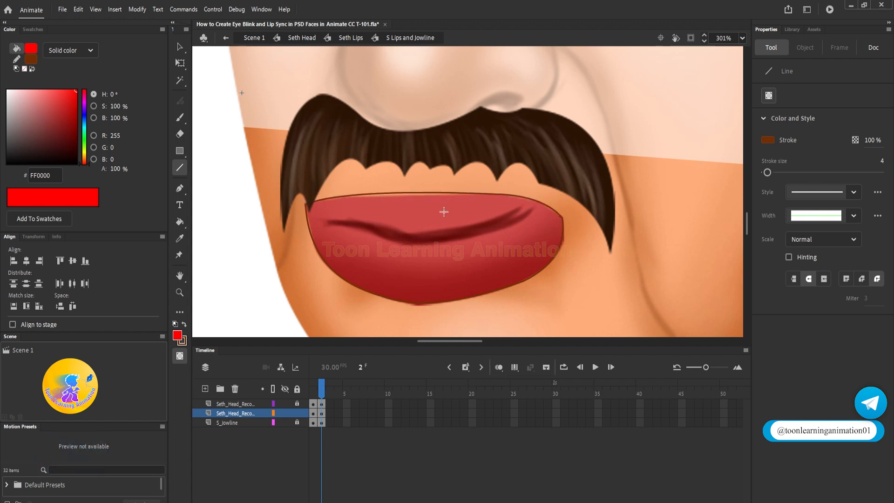
# Step: Move the lips bitmap out of the traced outline to the cheek side, at about X 1144, Y 249
pyautogui.scroll(-2, 450, 218)
pyautogui.press('v')
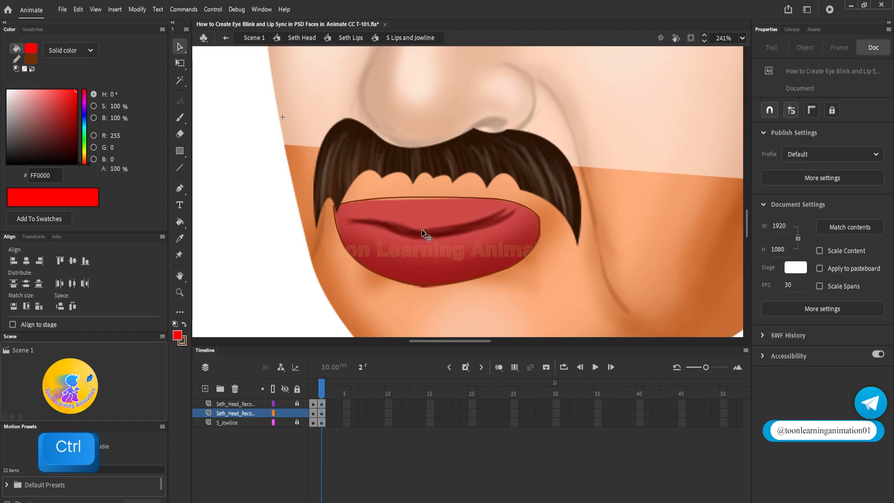
pyautogui.moveTo(426, 237); pyautogui.dragTo(718, 250)
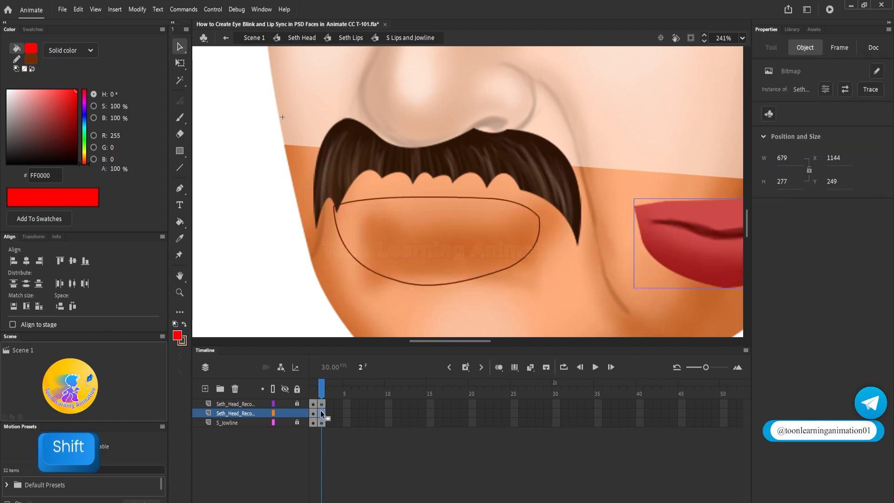
# Step: Break apart the artwork on the lips layer and group the moved lips image
pyautogui.hotkey('ctrl', 'a')
pyautogui.click(569, 304)
pyautogui.hotkey('ctrl', 'b')
pyautogui.scroll(-2, 547, 272)
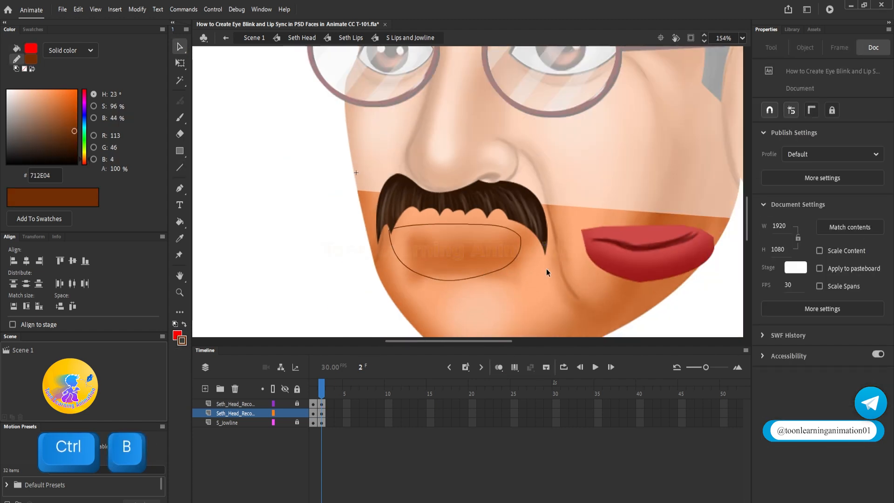
pyautogui.click(683, 259)
pyautogui.hotkey('ctrl', 'g')
# Step: Sample the dark red 9B1A19 from the lower lip's edge and fill the traced lip outline with it
pyautogui.click(179, 238)
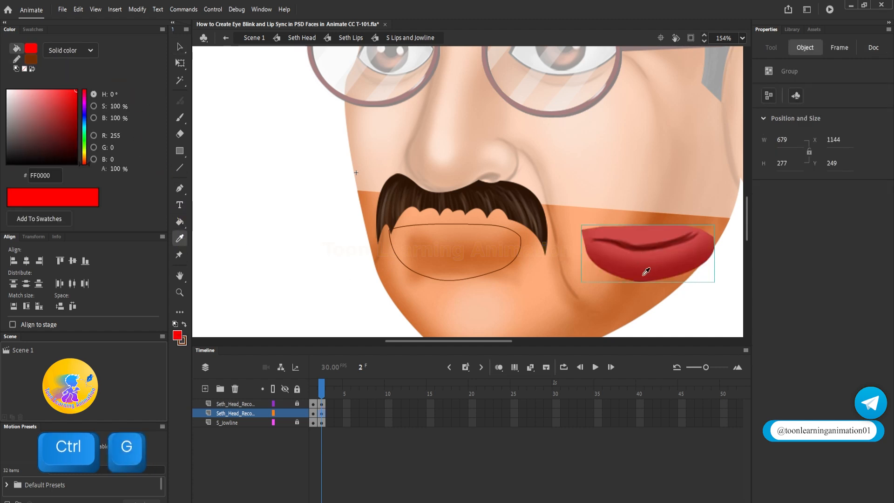
pyautogui.scroll(2, 646, 272)
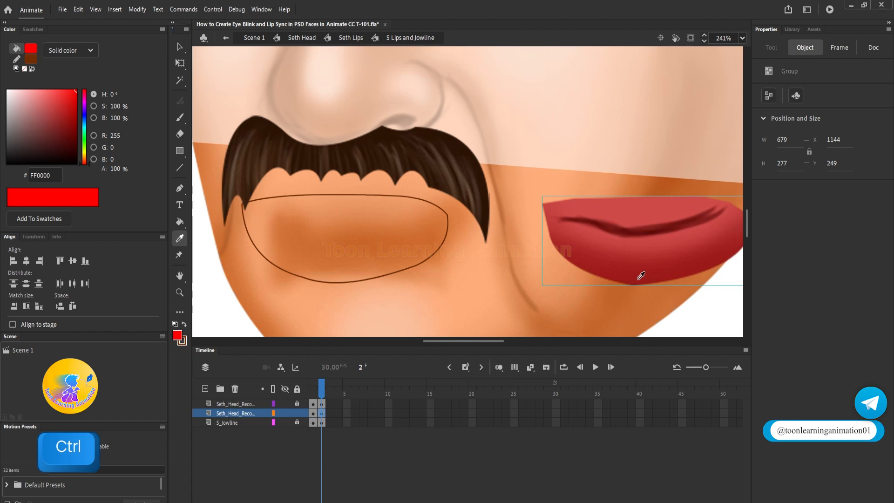
pyautogui.click(642, 278)
pyautogui.click(356, 228)
pyautogui.scroll(-2, 391, 233)
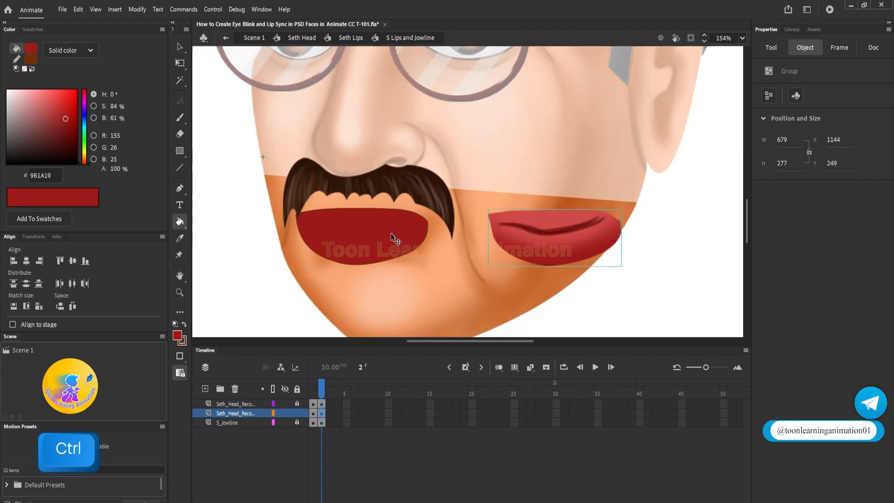
# Step: Copy the hex value 9B1A19 of the filled lip shape and change its fill to a radial gradient
pyautogui.click(180, 47)
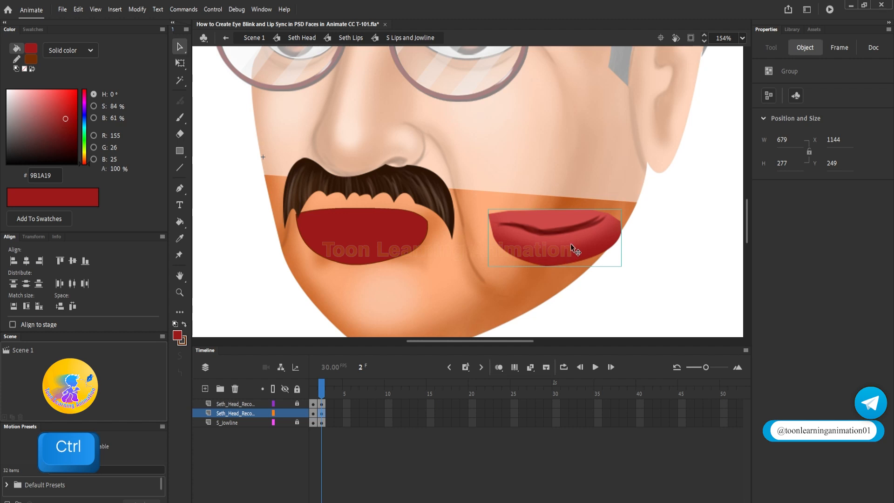
pyautogui.click(392, 239)
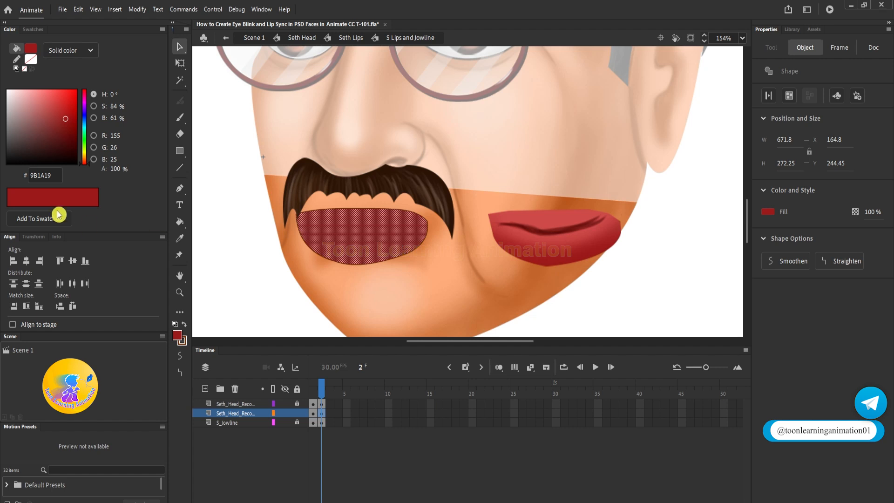
pyautogui.click(21, 178)
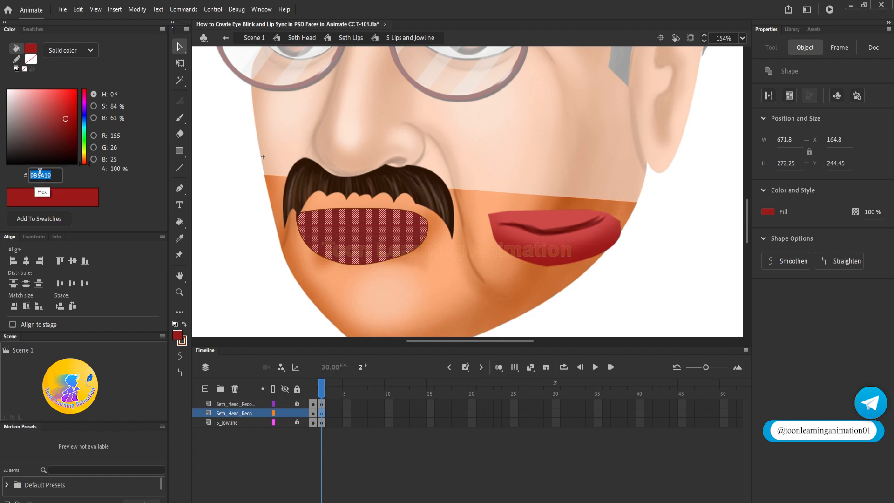
pyautogui.hotkey('ctrl', 'c')
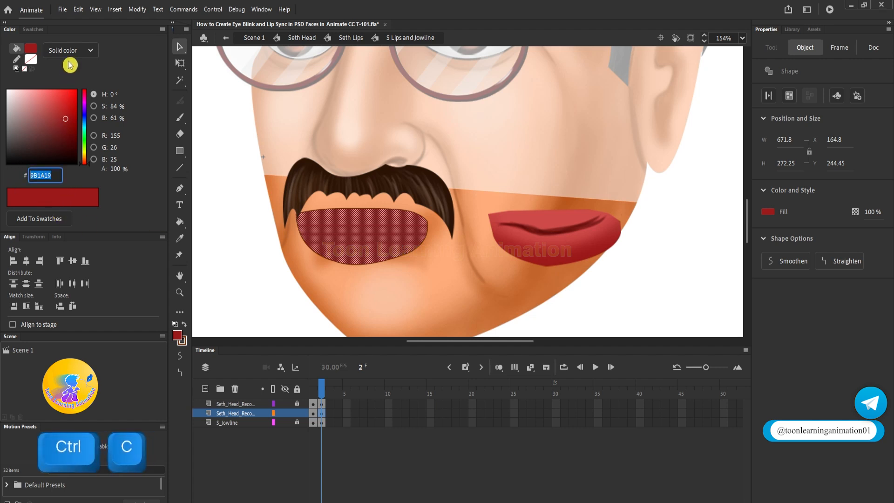
pyautogui.click(70, 54)
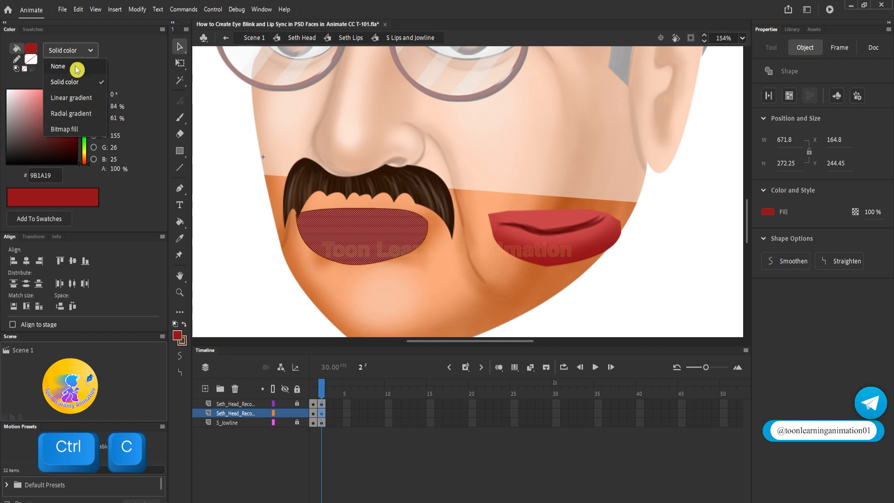
pyautogui.click(77, 114)
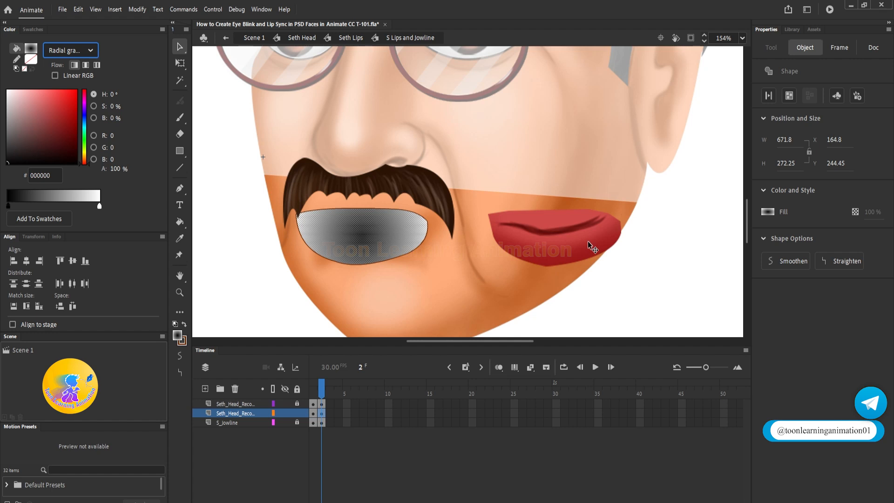
# Step: Set the outer colour stop of the lip shape's radial gradient to 9B1A19
pyautogui.click(99, 206)
pyautogui.click(54, 174)
pyautogui.doubleClick(42, 176)
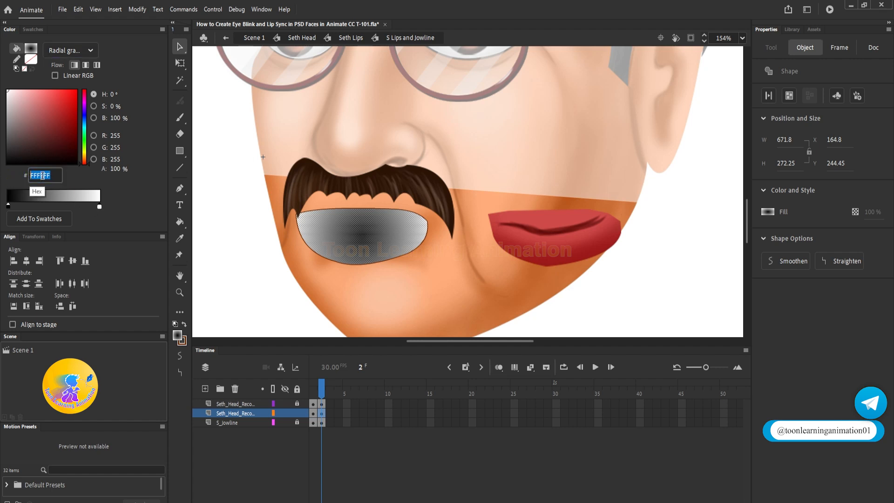
pyautogui.press('ctrl')
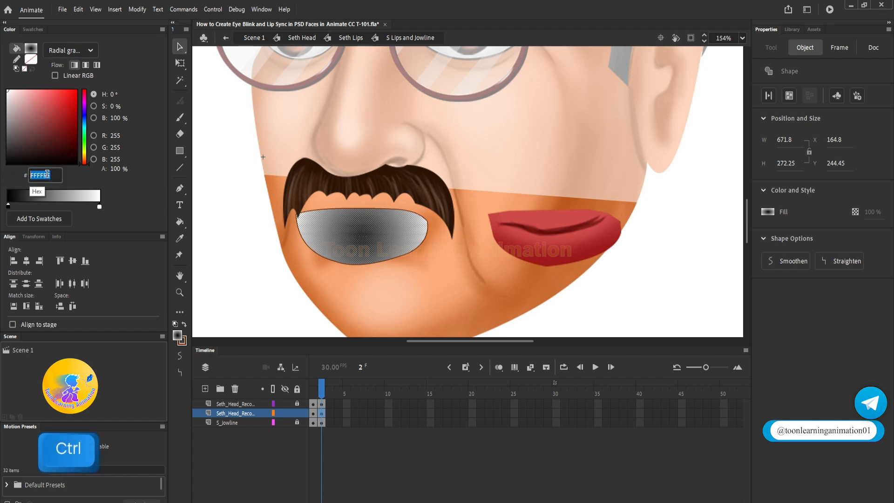
pyautogui.hotkey('ctrl', 'v')
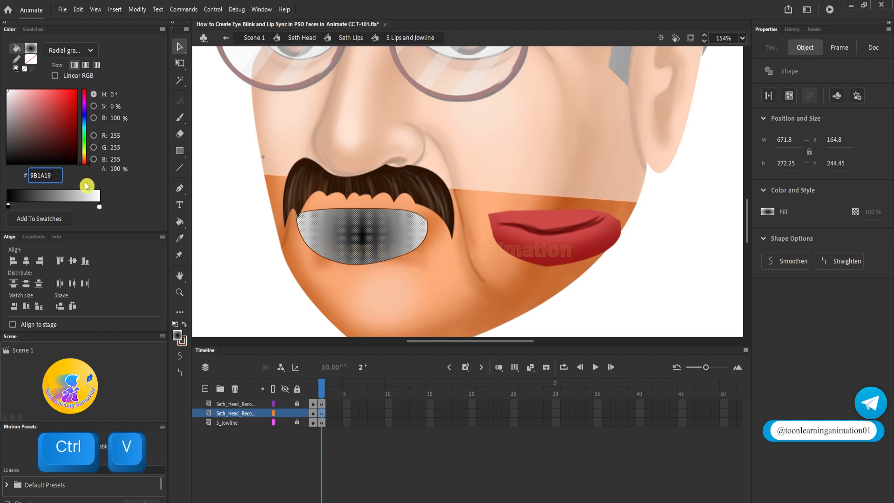
pyautogui.press('Return')
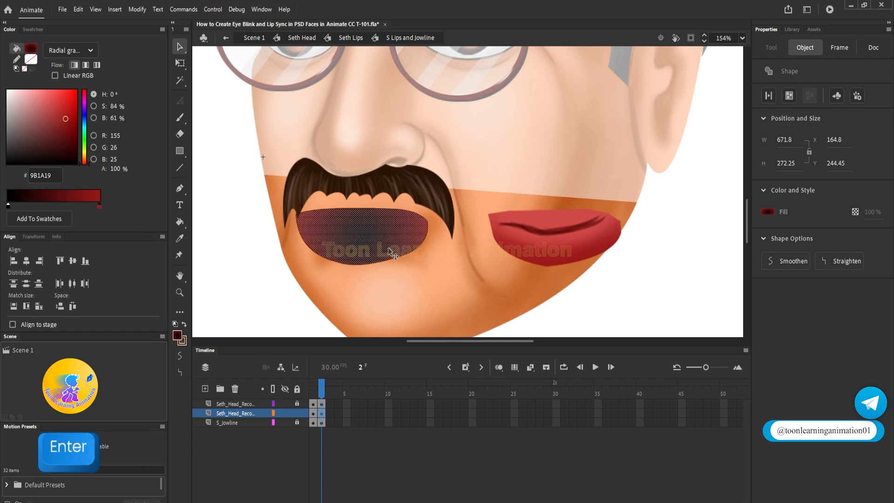
pyautogui.click(404, 269)
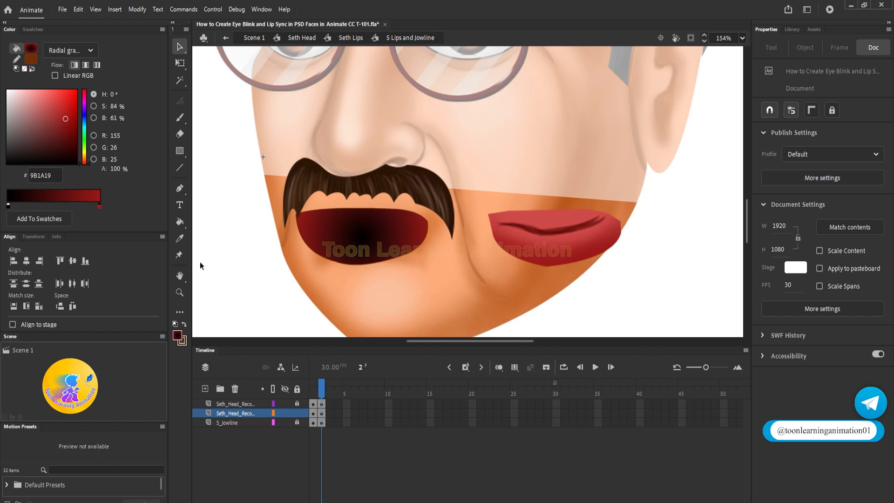
# Step: Sample the light red CF4B49 from the original upper lip and replace the fill colour's hex value with 9B1A19
pyautogui.click(180, 238)
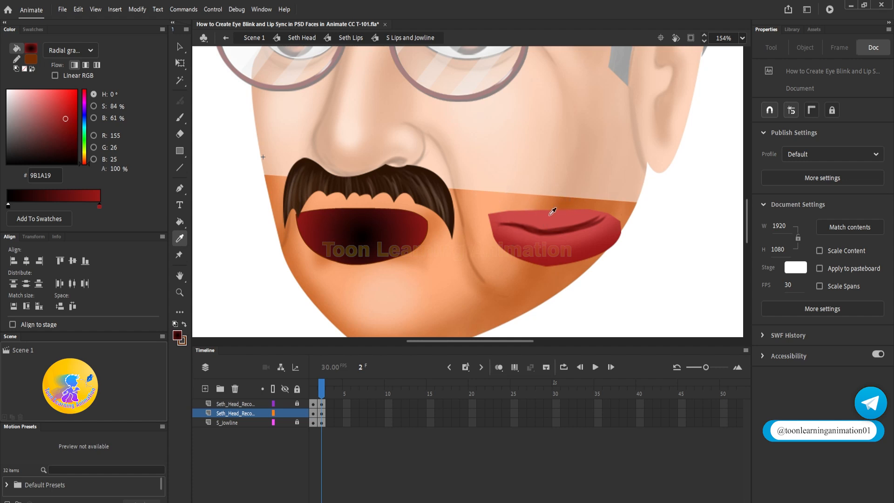
pyautogui.click(552, 212)
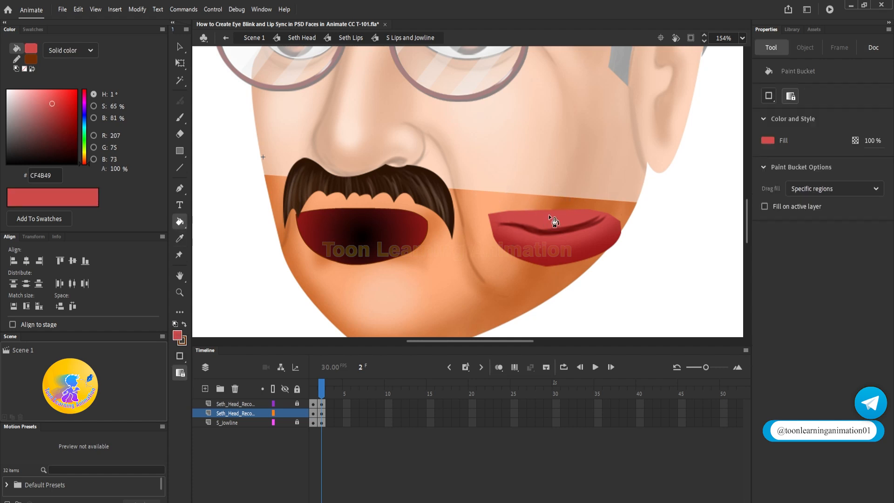
pyautogui.click(45, 175)
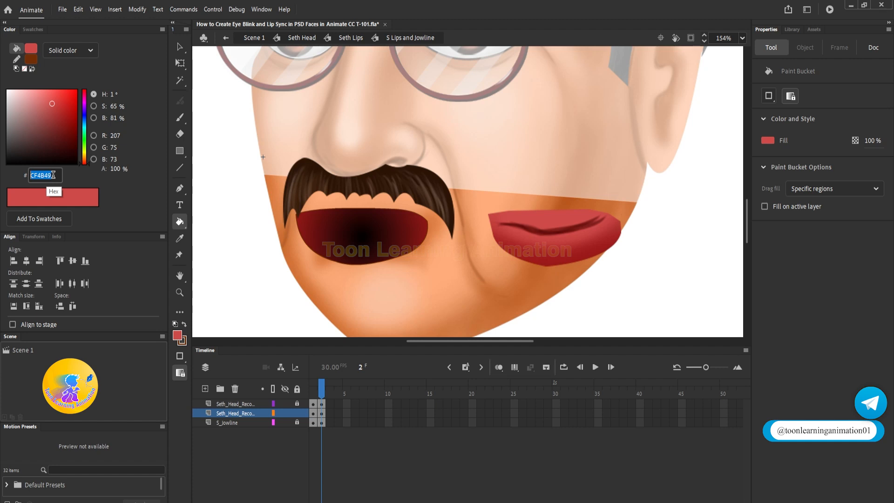
pyautogui.write('9B1A19')
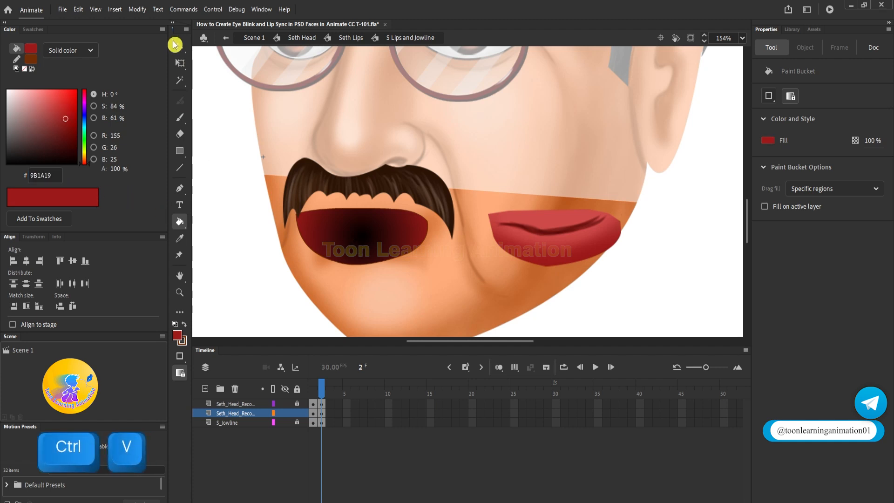
# Step: Set the inner colour stop of the lip shape's radial gradient to CF4B49 and deselect the shape
pyautogui.click(176, 45)
pyautogui.click(357, 228)
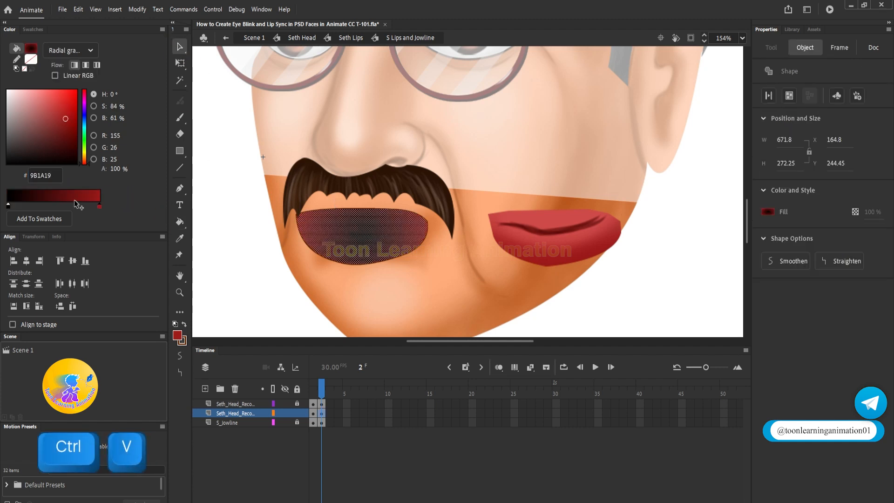
pyautogui.click(8, 206)
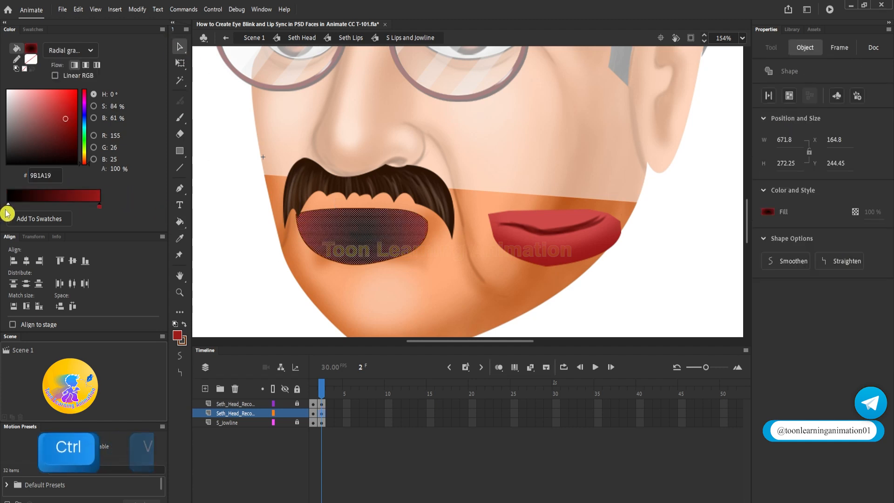
pyautogui.click(55, 176)
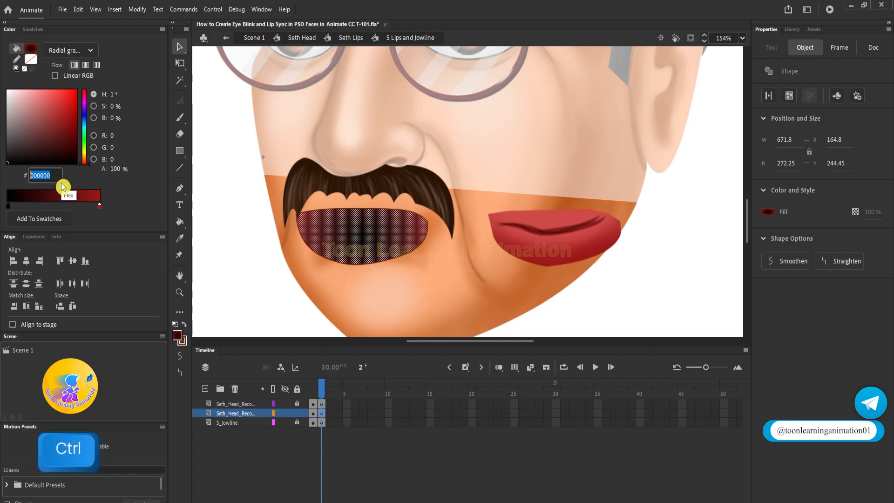
pyautogui.write('CF4B49')
pyautogui.press('Return')
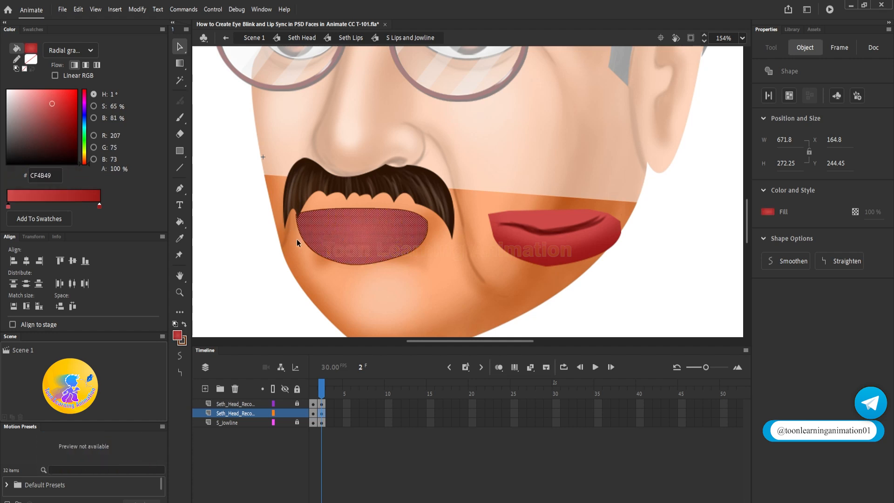
pyautogui.click(511, 152)
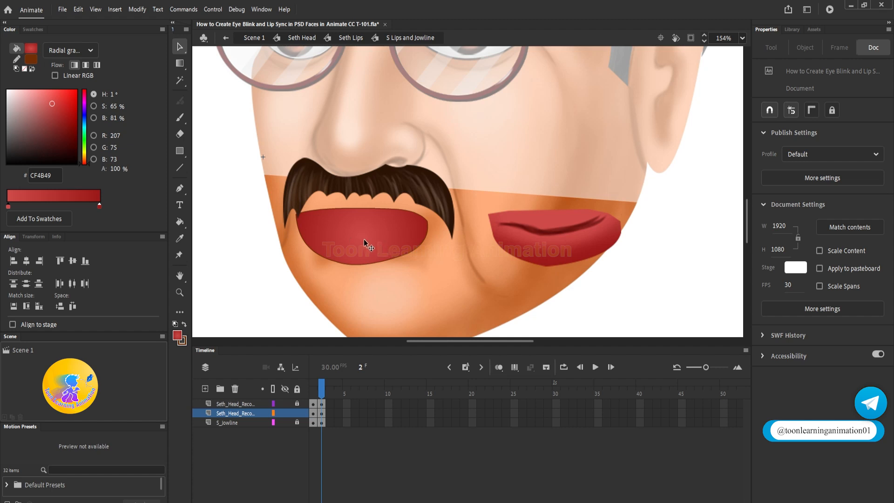
# Step: Widen the lip shape's radial gradient horizontally with the Gradient Transform tool
pyautogui.click(180, 62)
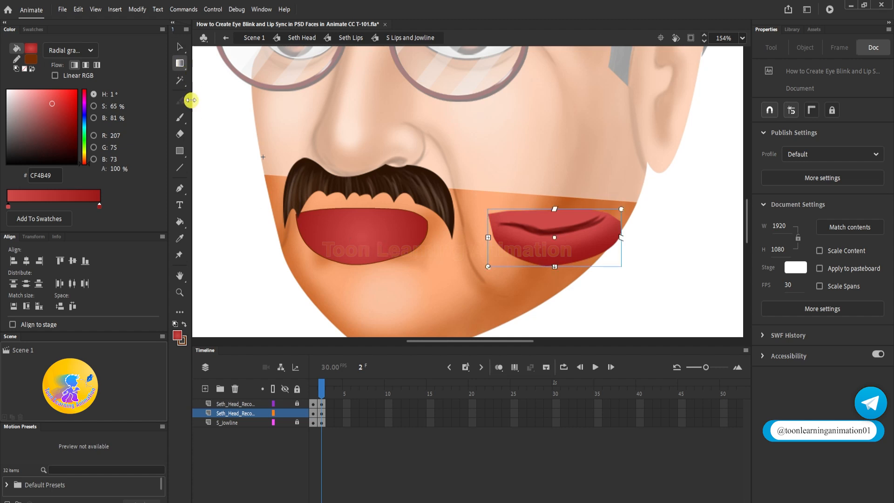
pyautogui.click(354, 234)
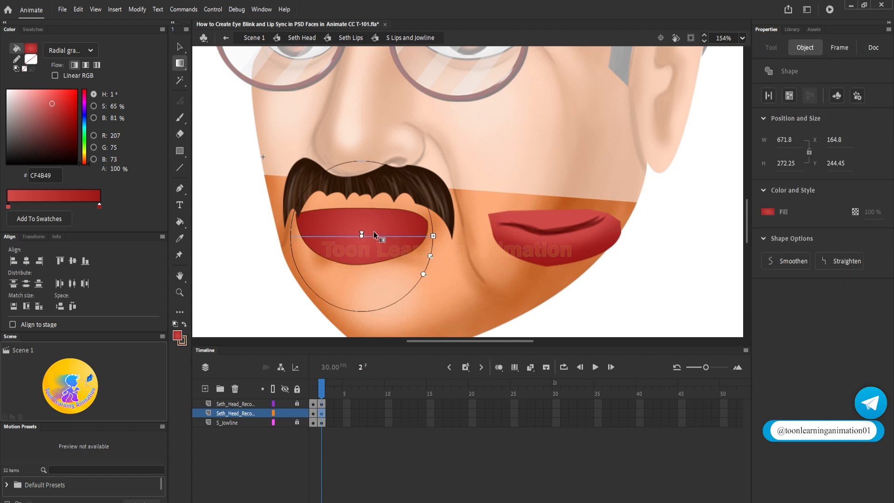
pyautogui.moveTo(433, 236); pyautogui.dragTo(470, 236)
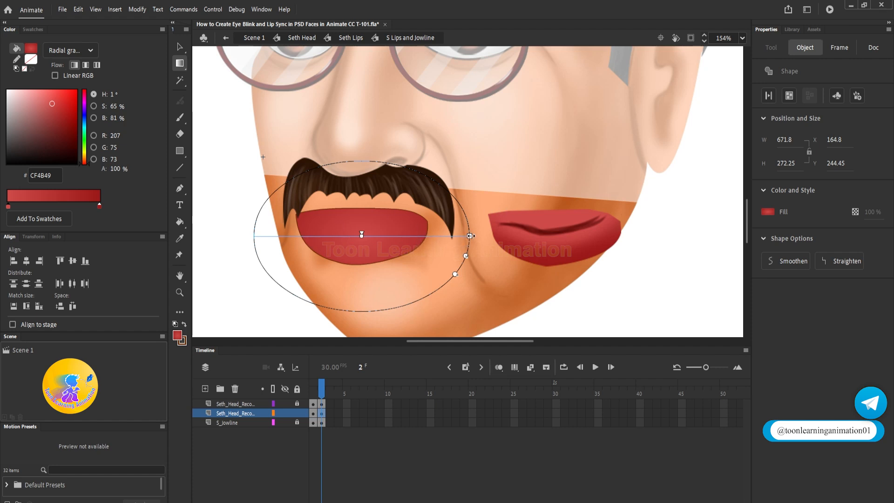
# Step: Shrink the lip shape's radial gradient and move its light and dark red colour stops inward for a tighter colour transition
pyautogui.moveTo(466, 255); pyautogui.dragTo(443, 250)
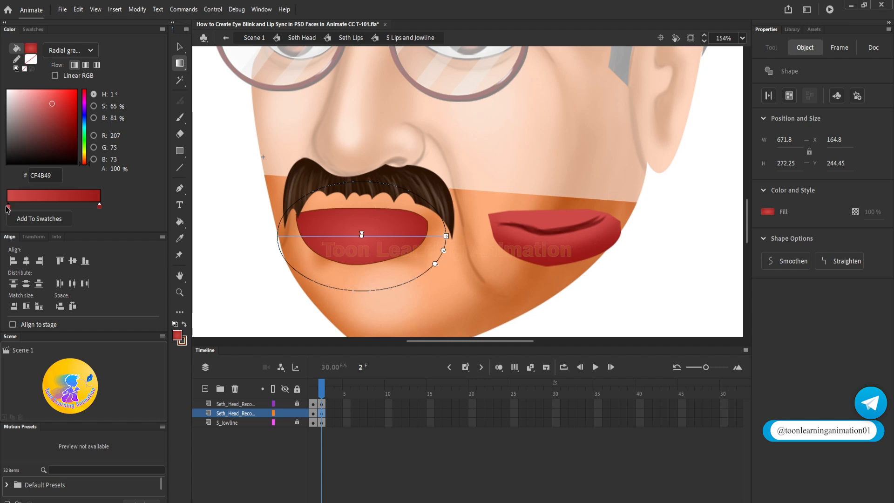
pyautogui.moveTo(6, 205); pyautogui.dragTo(44, 205)
pyautogui.click(576, 269)
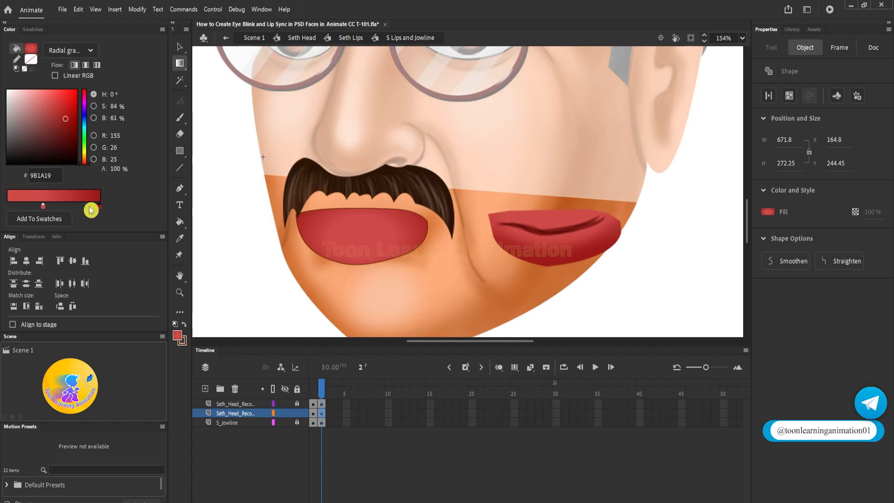
pyautogui.moveTo(99, 206); pyautogui.dragTo(68, 209)
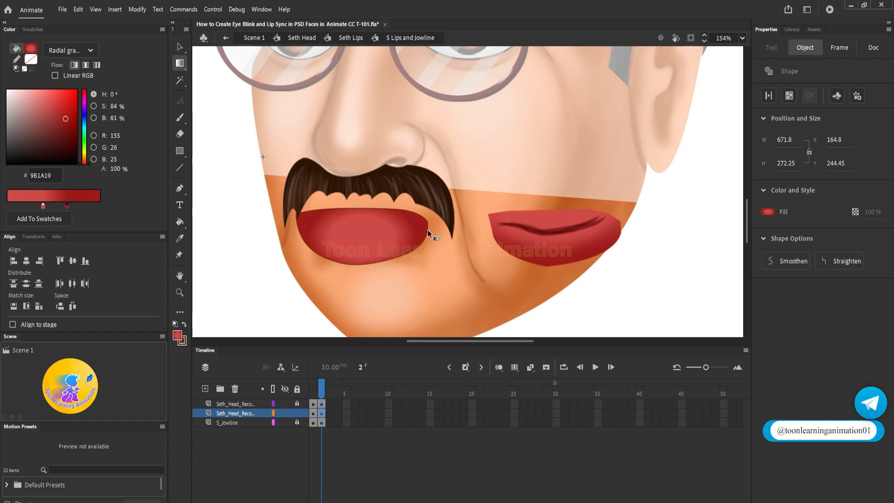
# Step: Shift the gradient's centre up to the upper edge of the lips, widen it horizontally, and fine-tune both colour stops
pyautogui.click(376, 230)
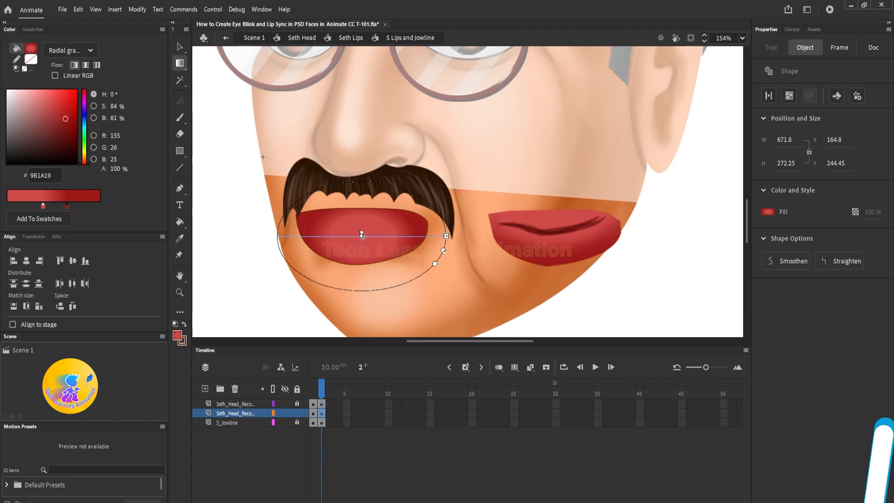
pyautogui.moveTo(362, 236); pyautogui.dragTo(358, 217)
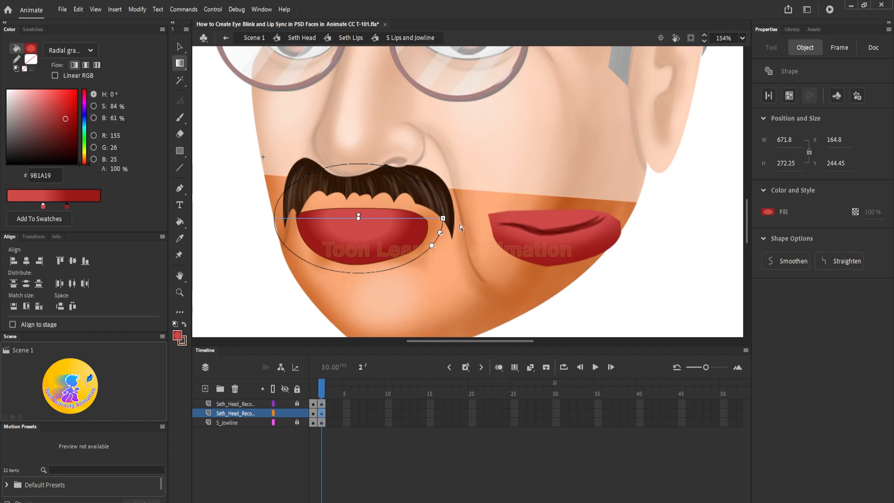
pyautogui.moveTo(443, 218); pyautogui.dragTo(472, 219)
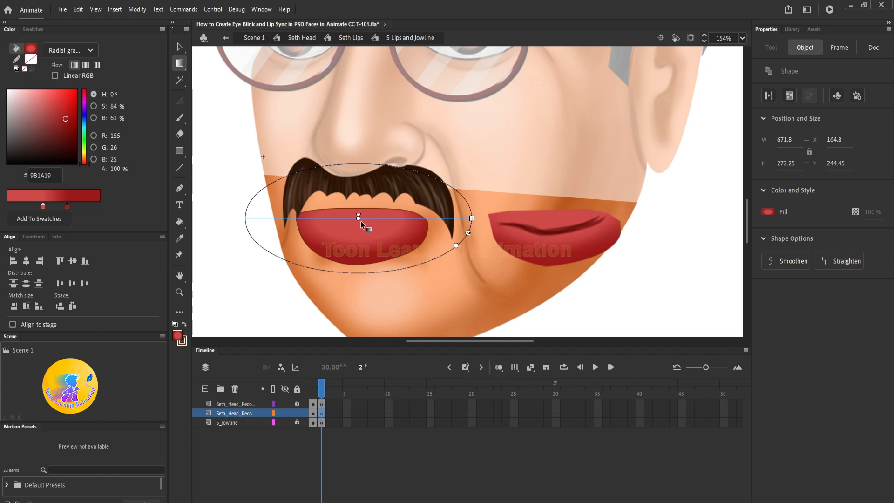
pyautogui.moveTo(359, 218); pyautogui.dragTo(357, 211)
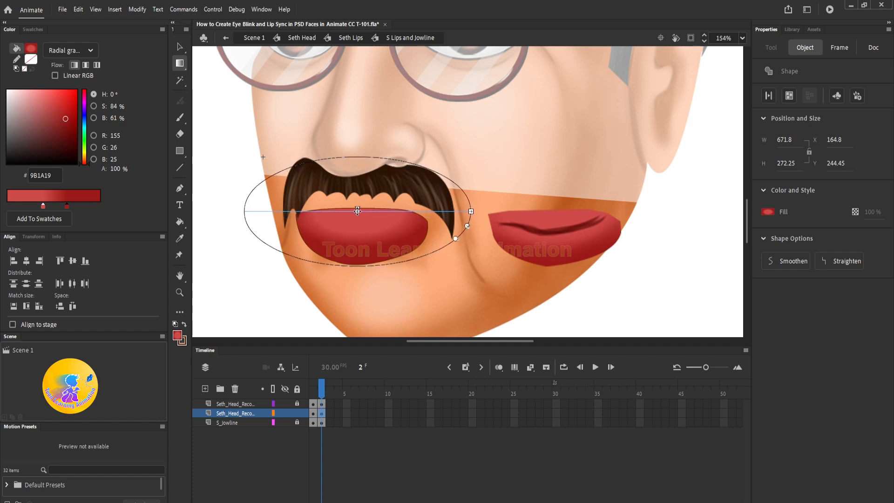
pyautogui.click(42, 207)
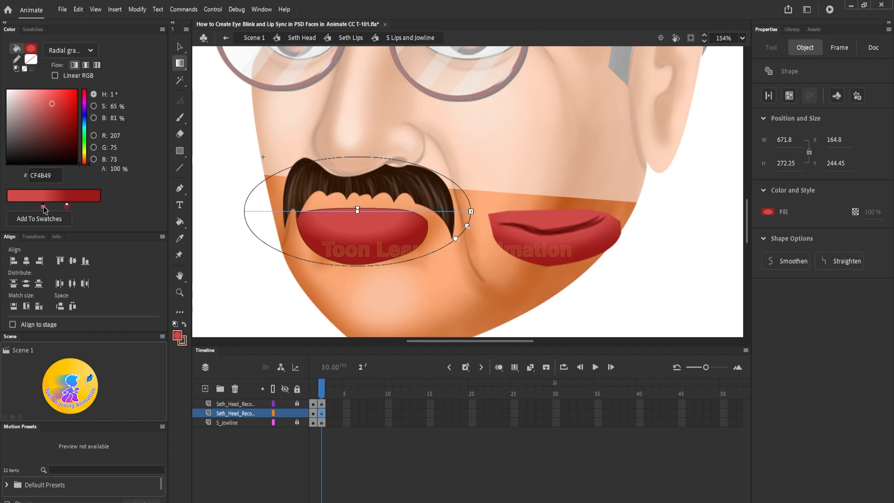
pyautogui.click(68, 205)
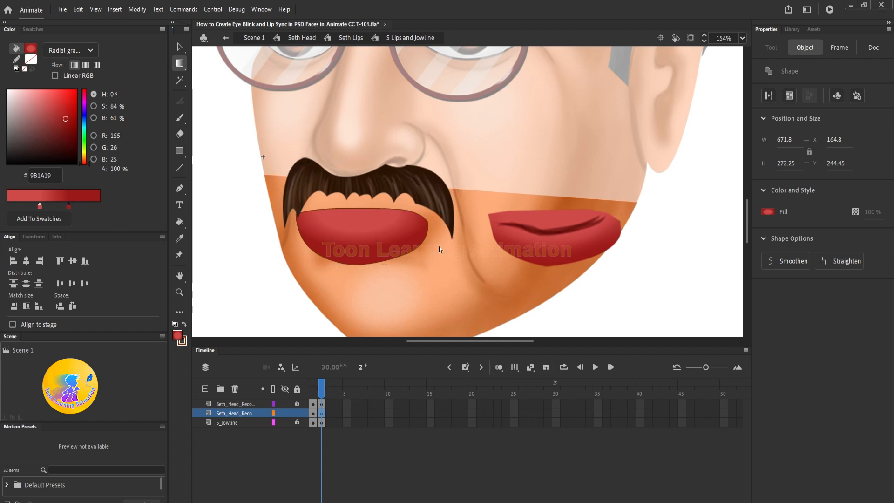
# Step: Delete the outline stroke around the redrawn lip shape, check its gradient, and deselect it
pyautogui.press('v')
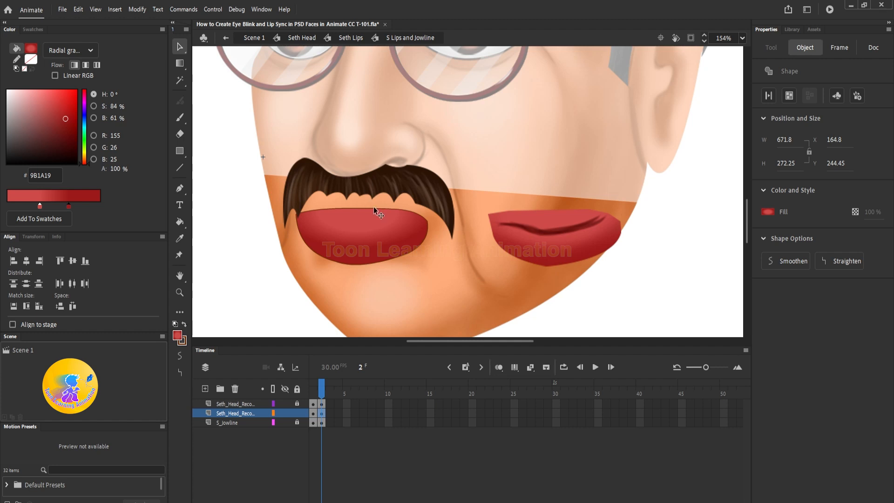
pyautogui.click(376, 205)
pyautogui.press('Delete')
pyautogui.click(185, 68)
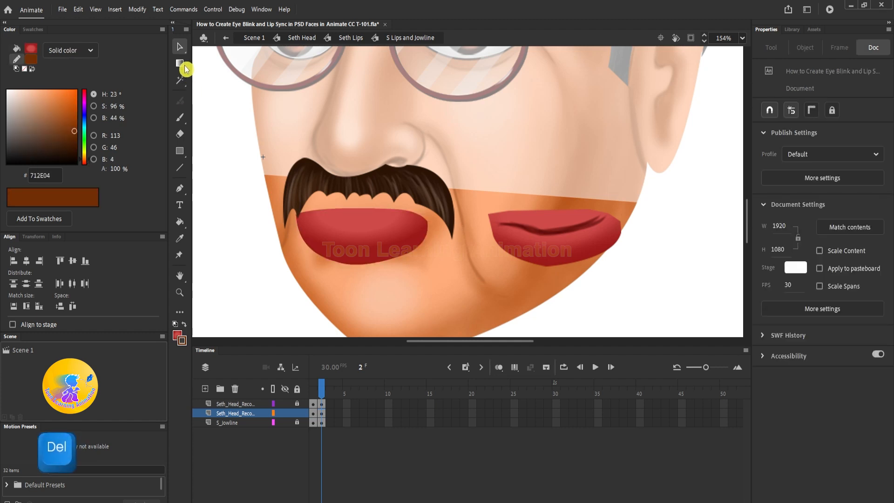
pyautogui.click(362, 220)
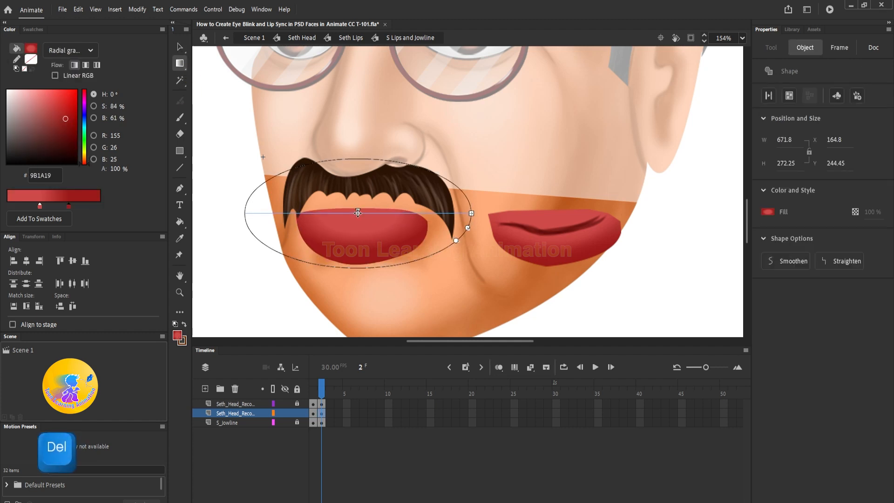
pyautogui.click(180, 46)
pyautogui.click(341, 119)
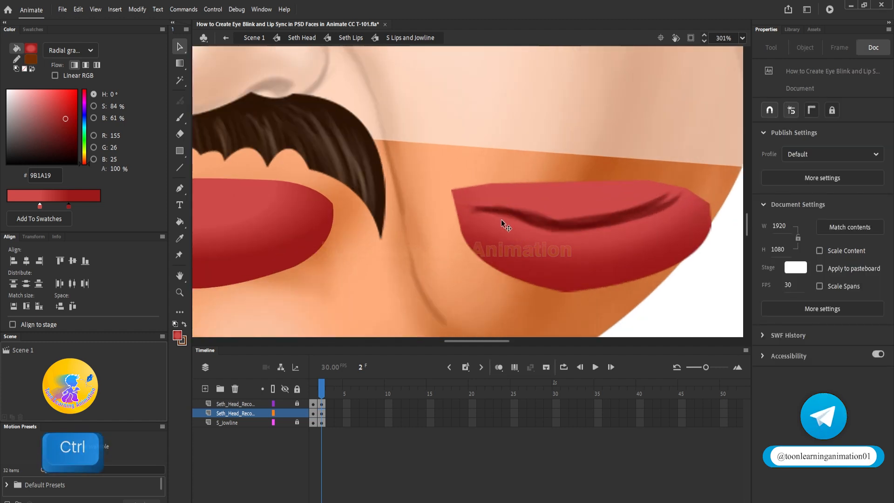
# Step: Activate the Line tool and set its stroke colour to the dark red 690D10 sampled from the original lips' crease
pyautogui.scroll(-2, 591, 229)
pyautogui.scroll(3, 415, 233)
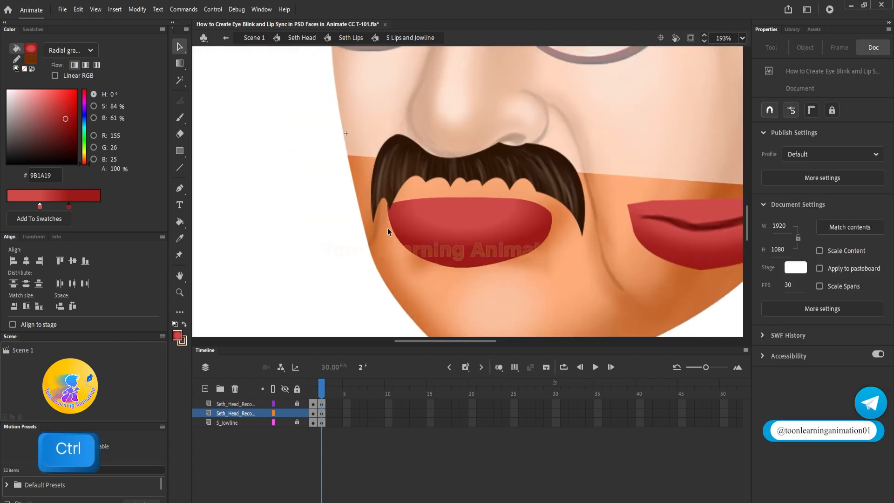
pyautogui.click(180, 167)
pyautogui.press('space')
pyautogui.moveTo(377, 233); pyautogui.dragTo(371, 232)
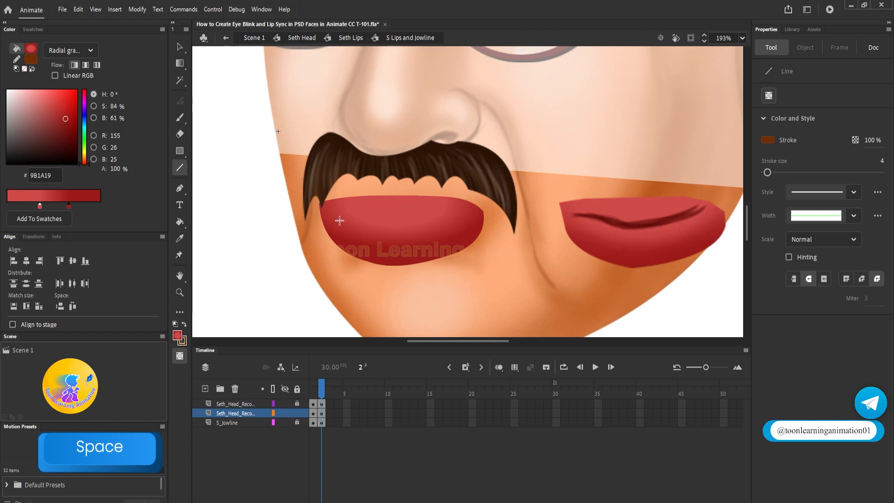
pyautogui.click(182, 341)
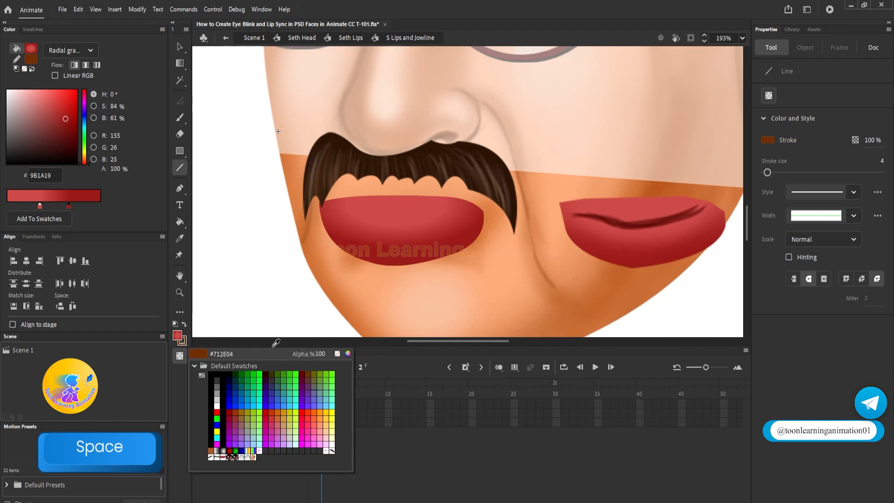
pyautogui.click(635, 213)
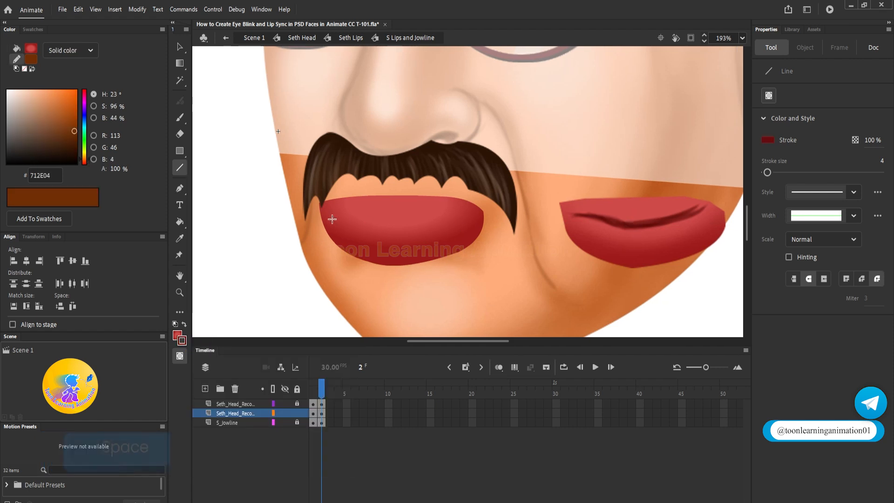
# Step: Draw a wavy parting line across the redrawn lips from corner to corner and break its segments apart into the lip shape
pyautogui.moveTo(330, 217)
pyautogui.mouseDown()
pyautogui.moveTo(390, 231)
pyautogui.moveTo(356, 216)
pyautogui.moveTo(471, 205)
pyautogui.moveTo(428, 227)
pyautogui.mouseUp()
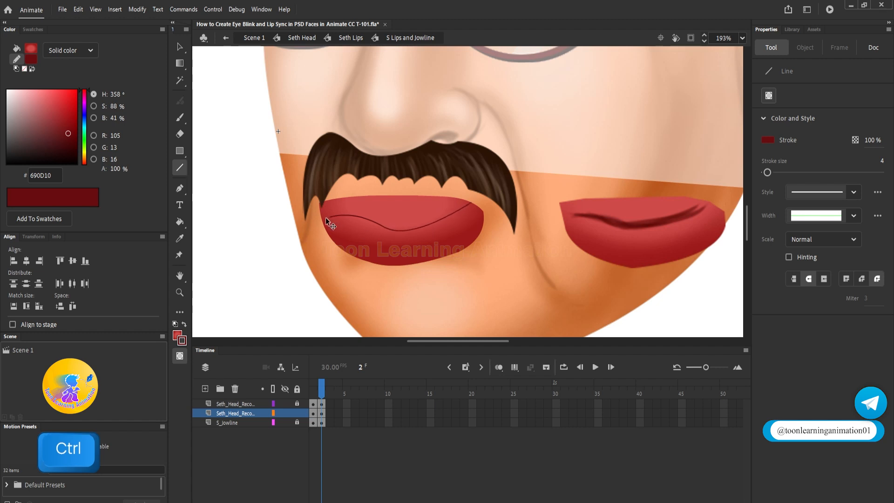
pyautogui.moveTo(329, 217); pyautogui.dragTo(323, 220)
pyautogui.press('ctrl')
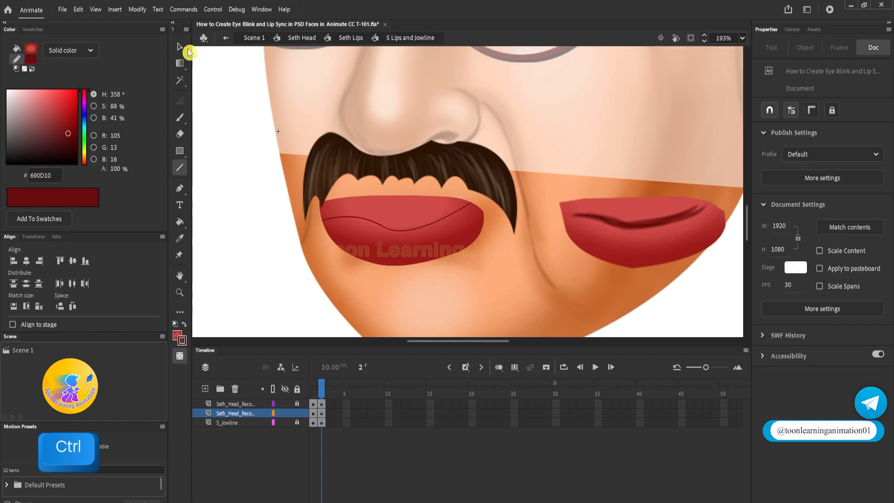
pyautogui.keyDown('shift'); pyautogui.click(402, 230); pyautogui.keyUp('shift')
pyautogui.keyDown('shift'); pyautogui.click(378, 226); pyautogui.keyUp('shift')
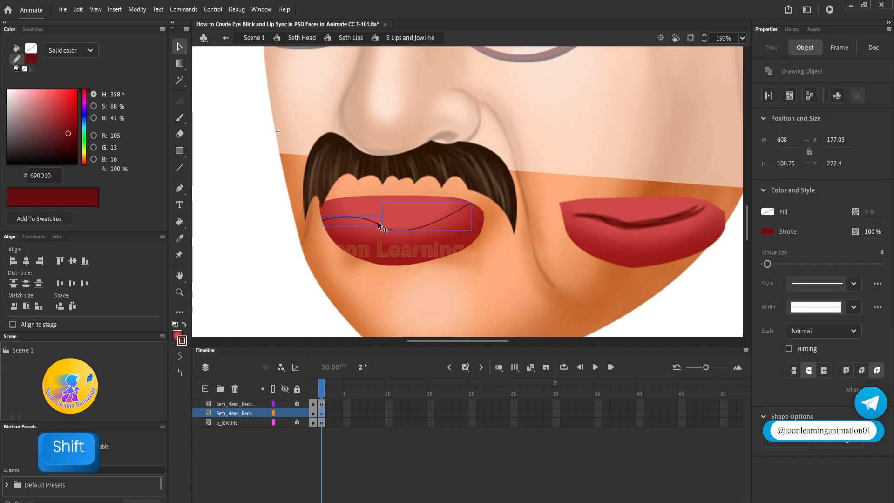
pyautogui.hotkey('ctrl', 'b')
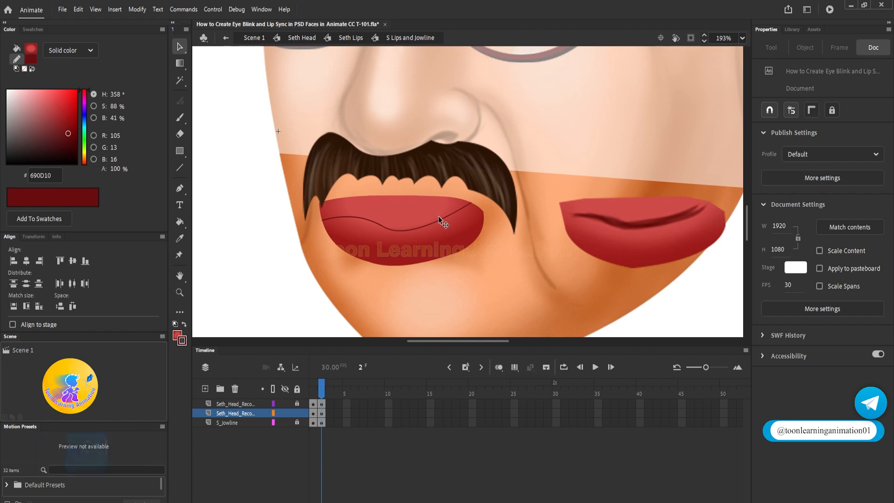
# Step: Separate the lips along the parting line by moving the upper lip up and the lower lip down
pyautogui.click(412, 217)
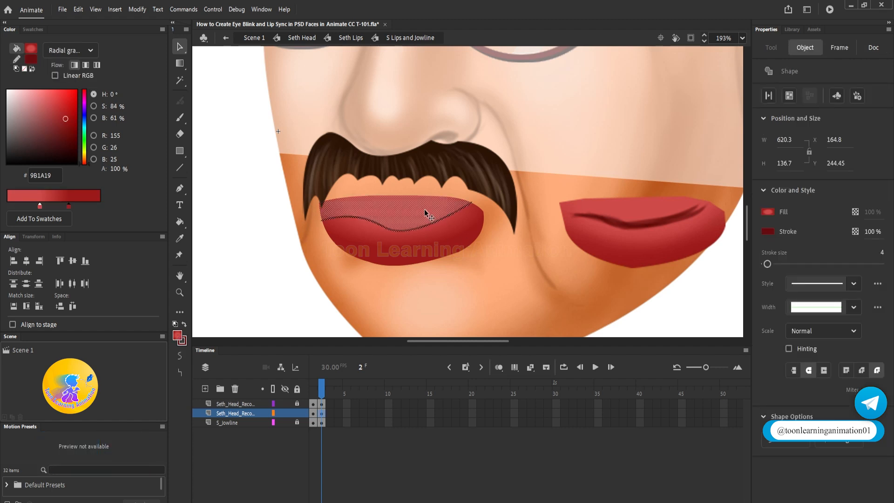
pyautogui.moveTo(423, 210); pyautogui.dragTo(427, 196)
pyautogui.click(451, 244)
pyautogui.moveTo(451, 243); pyautogui.dragTo(422, 263)
pyautogui.click(491, 282)
# Step: Delete the original lips group beside the mouth and the dark parting stroke along the upper lip's lower edge
pyautogui.click(629, 238)
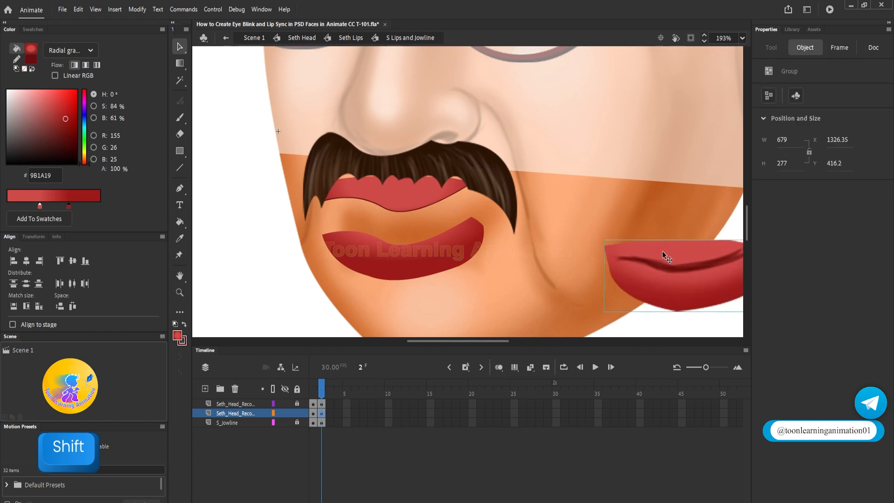
pyautogui.press('Delete')
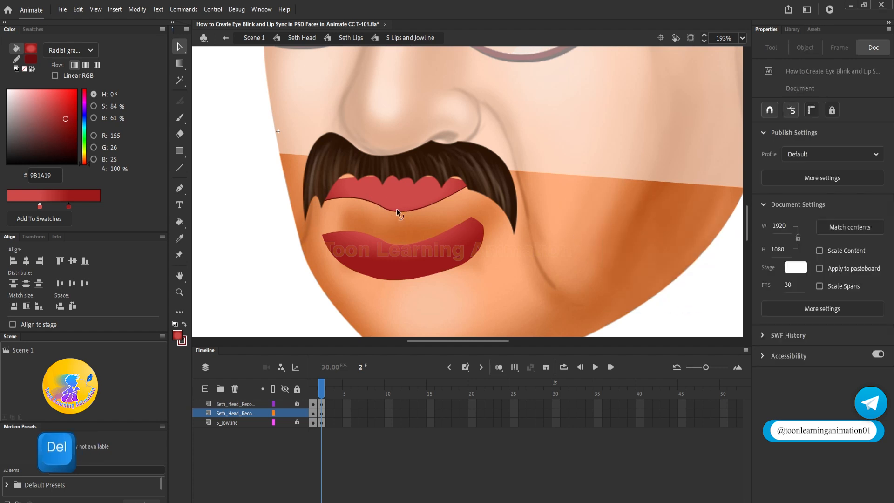
pyautogui.click(406, 210)
pyautogui.press('Delete')
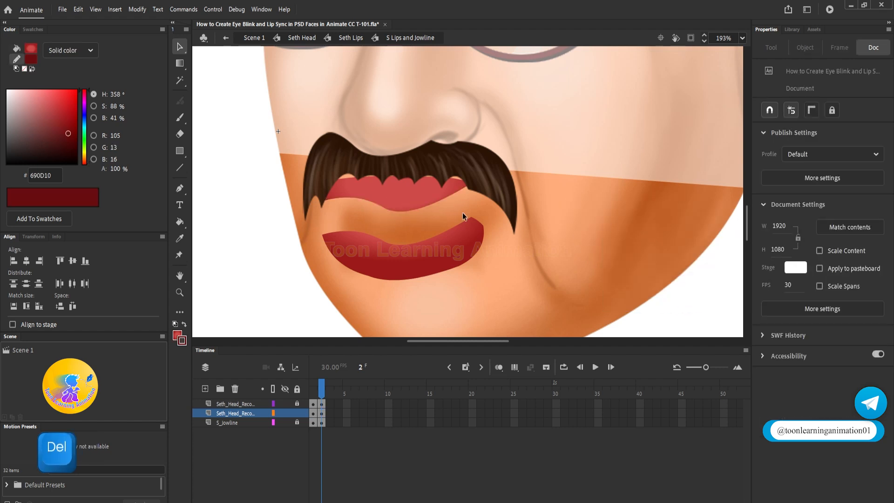
# Step: Compare the open mouth with frame 1, then raise the lower lip slightly and shift the upper lip higher beneath the moustache
pyautogui.press('ctrl')
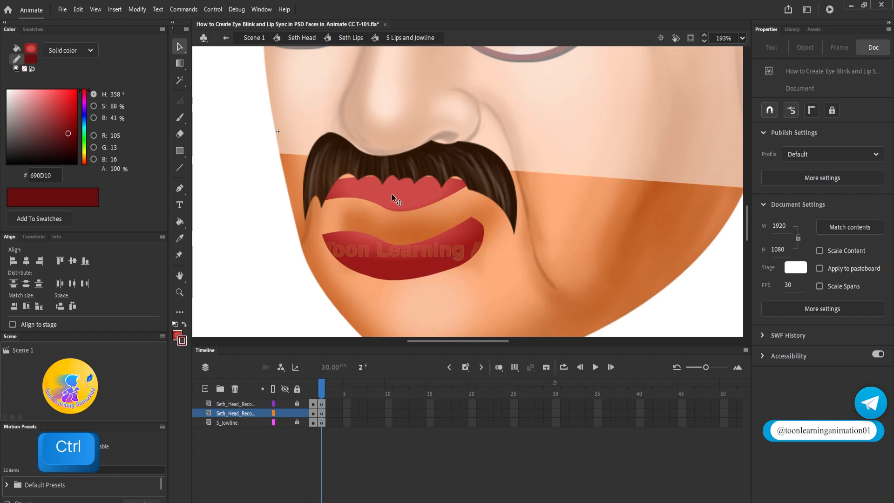
pyautogui.scroll(-3, 465, 216)
pyautogui.scroll(1, 440, 228)
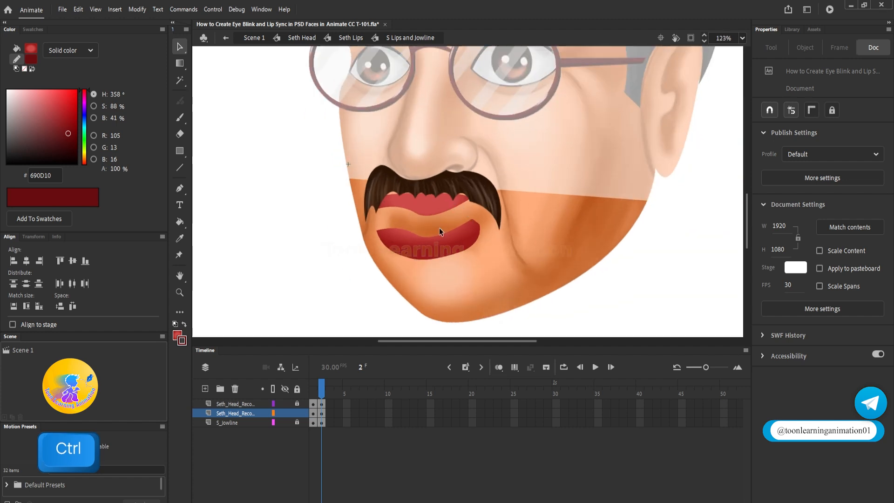
pyautogui.click(314, 395)
pyautogui.moveTo(319, 395)
pyautogui.mouseDown()
pyautogui.moveTo(313, 388)
pyautogui.moveTo(321, 394)
pyautogui.mouseUp()
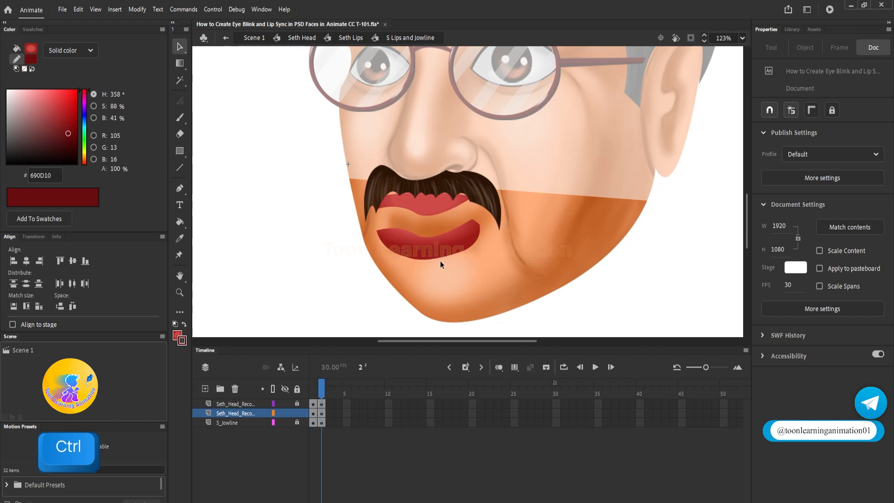
pyautogui.scroll(1, 442, 262)
pyautogui.click(445, 262)
pyautogui.moveTo(443, 260); pyautogui.dragTo(443, 249)
pyautogui.click(421, 208)
pyautogui.moveTo(420, 209); pyautogui.dragTo(461, 173)
pyautogui.hotkey('ctrl', 'z')
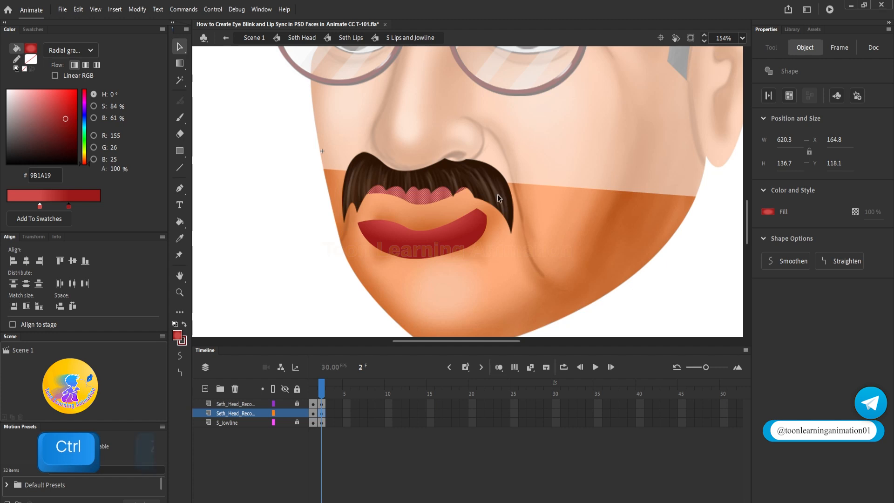
# Step: Move the lower lip in frame 2 further up to narrow the mouth opening, checking it against the closed lips in frame 1
pyautogui.click(321, 395)
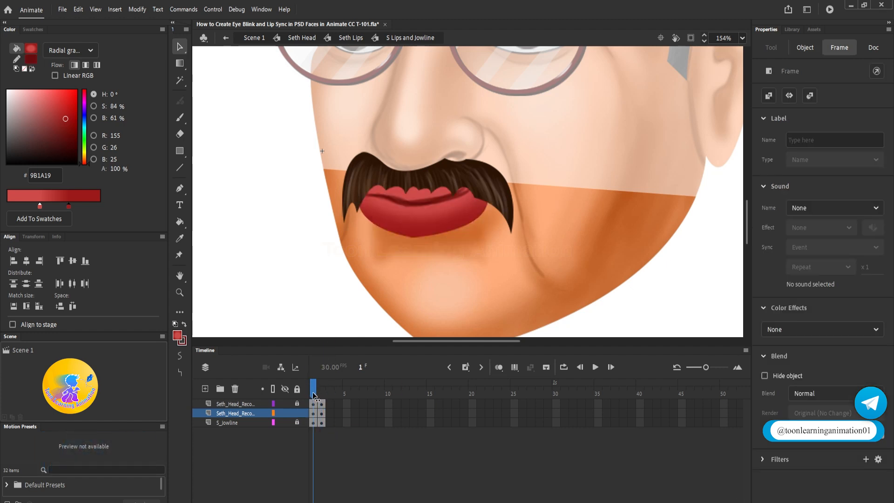
pyautogui.click(418, 267)
pyautogui.click(447, 241)
pyautogui.moveTo(447, 241); pyautogui.dragTo(446, 223)
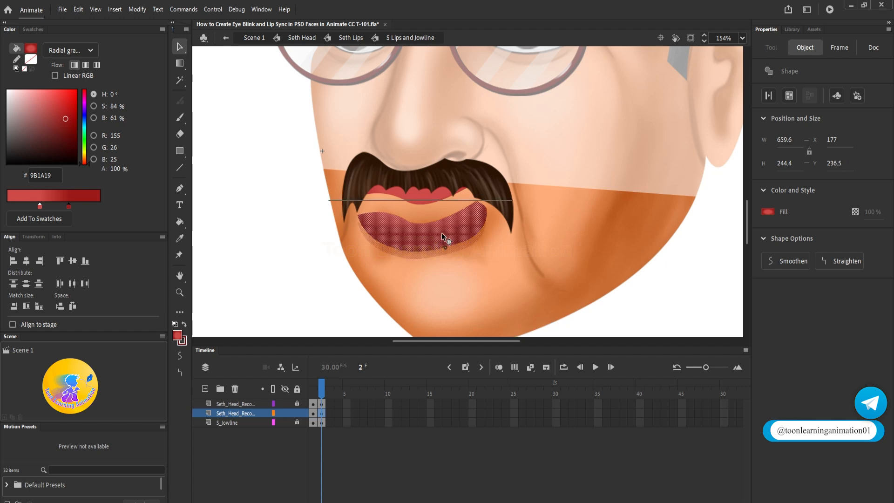
pyautogui.click(314, 393)
pyautogui.click(321, 394)
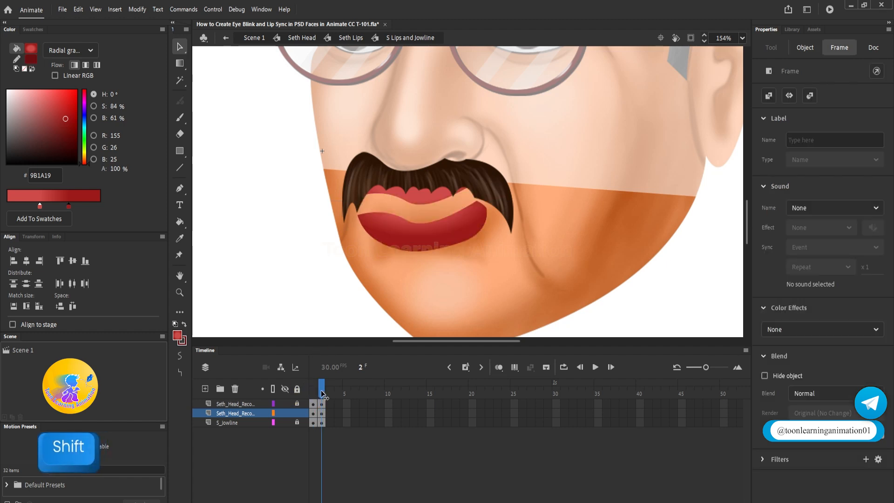
# Step: Raise the moustache group slightly in frame 2 and nudge the upper lip up to follow it
pyautogui.click(438, 217)
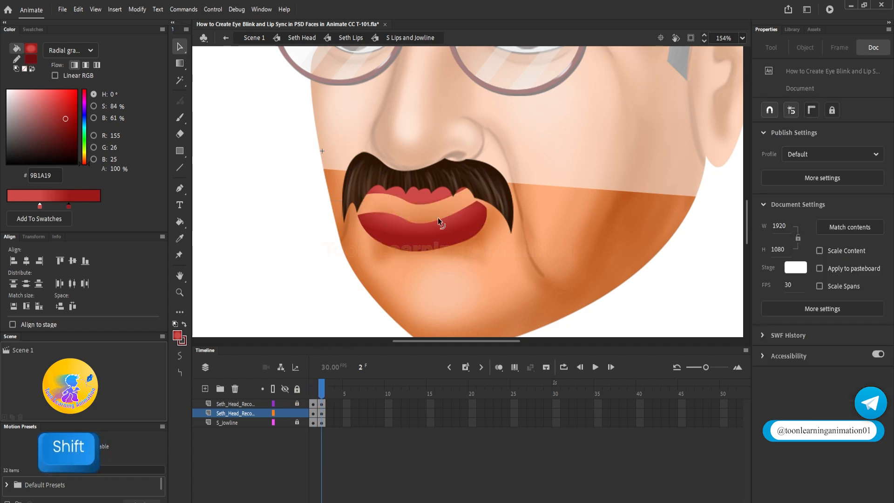
pyautogui.click(490, 195)
pyautogui.moveTo(488, 190); pyautogui.dragTo(488, 185)
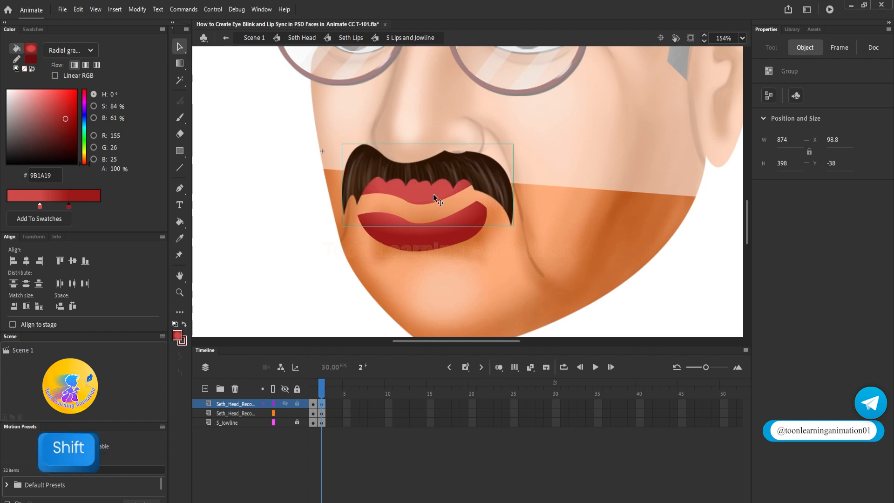
pyautogui.click(420, 197)
pyautogui.hotkey('shift', 'Down')
pyautogui.hotkey('shift', 'Down')
pyautogui.hotkey('shift', 'Down')
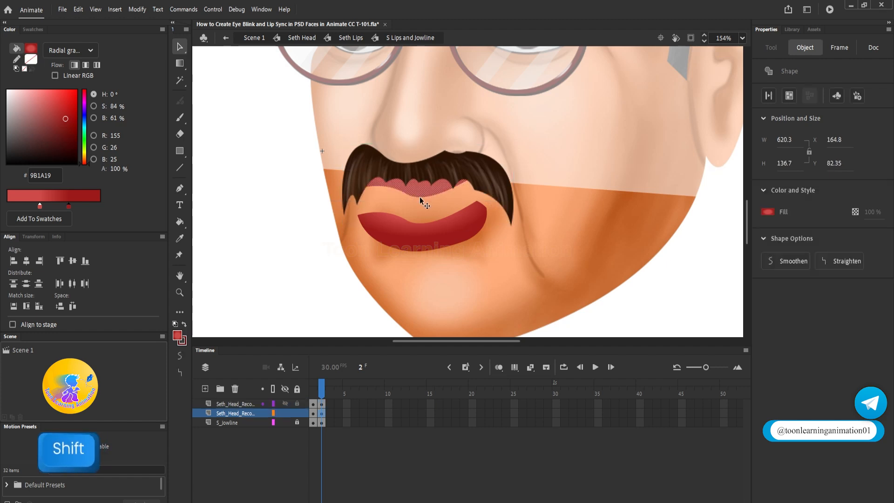
# Step: Compare the open mouth in frame 2 with frame 1, then lock and hide the moustache layer
pyautogui.click(313, 394)
pyautogui.moveTo(313, 394); pyautogui.dragTo(323, 394)
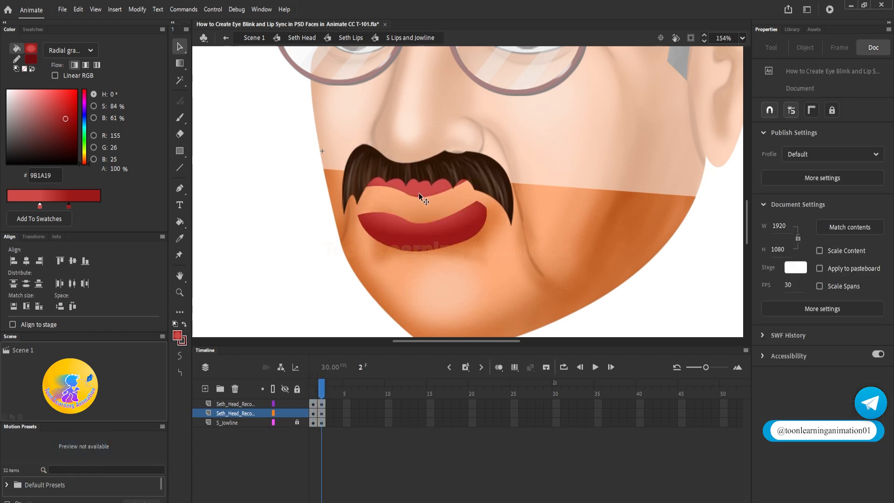
pyautogui.click(298, 403)
pyautogui.click(297, 414)
pyautogui.click(297, 414)
pyautogui.click(285, 404)
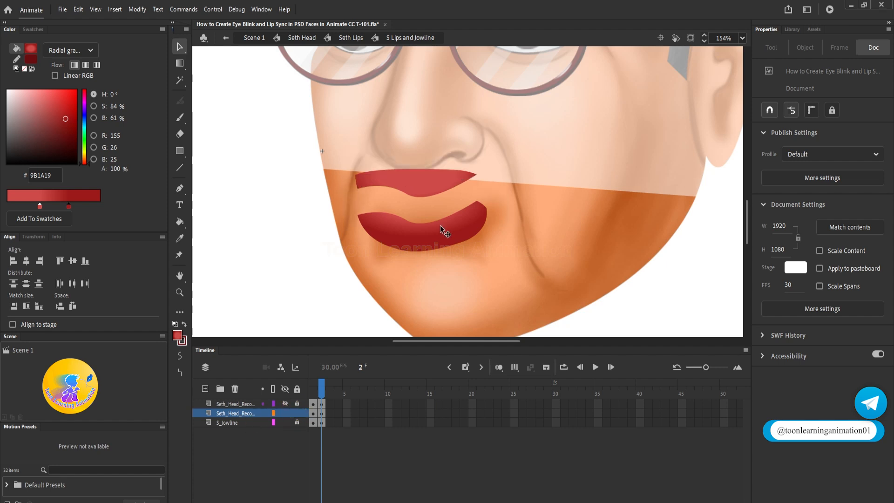
# Step: Reshape the upper lip's left end by pulling its tip outward and its lower corner point downward
pyautogui.scroll(1, 448, 194)
pyautogui.scroll(1, 446, 192)
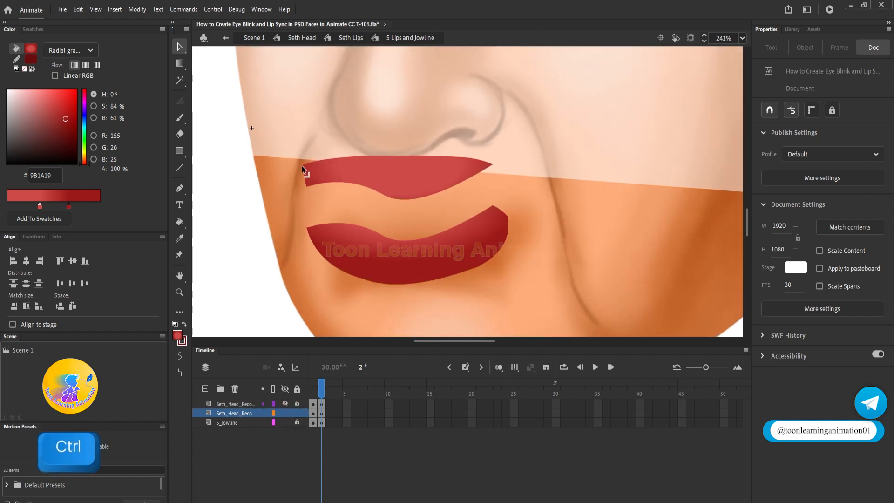
pyautogui.moveTo(301, 166); pyautogui.dragTo(297, 178)
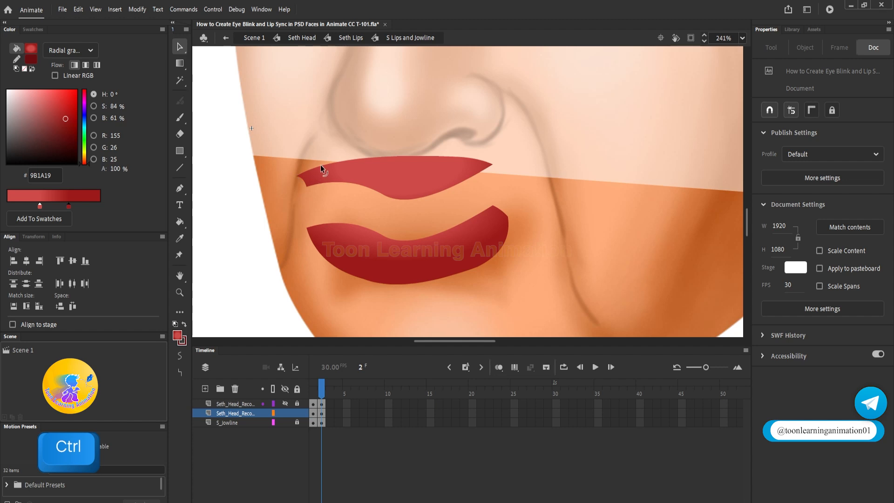
pyautogui.press('alt')
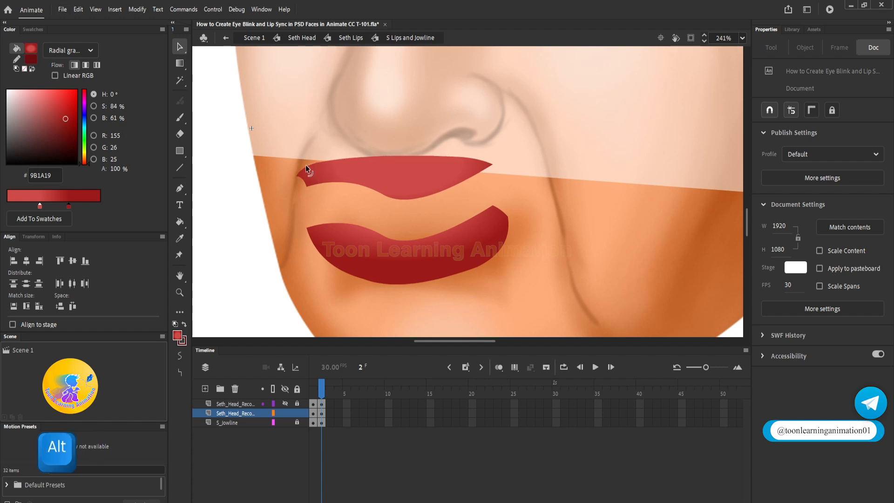
pyautogui.moveTo(307, 186); pyautogui.dragTo(309, 194)
# Step: Draw inner and outer pairs of straight lines, stroke size 10, joining the upper and lower lips at the left mouth corner
pyautogui.press('n')
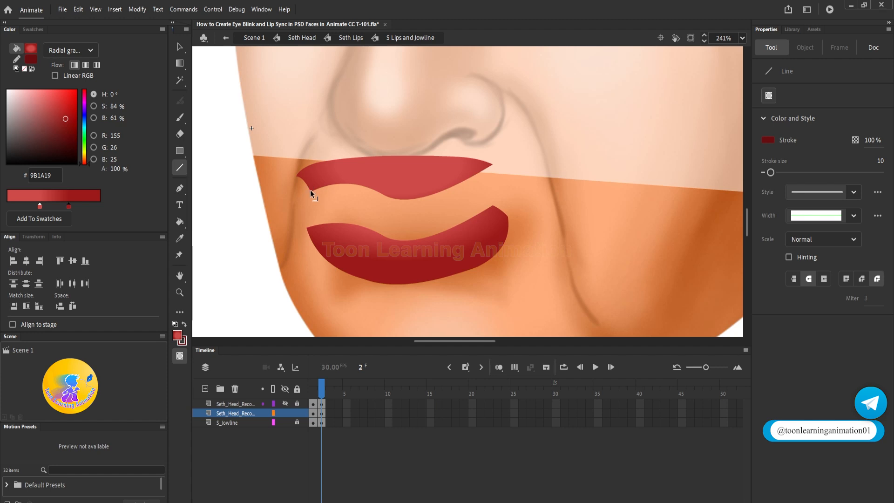
pyautogui.moveTo(310, 189); pyautogui.dragTo(324, 205)
pyautogui.moveTo(306, 229); pyautogui.dragTo(309, 214)
pyautogui.moveTo(295, 176); pyautogui.dragTo(312, 203)
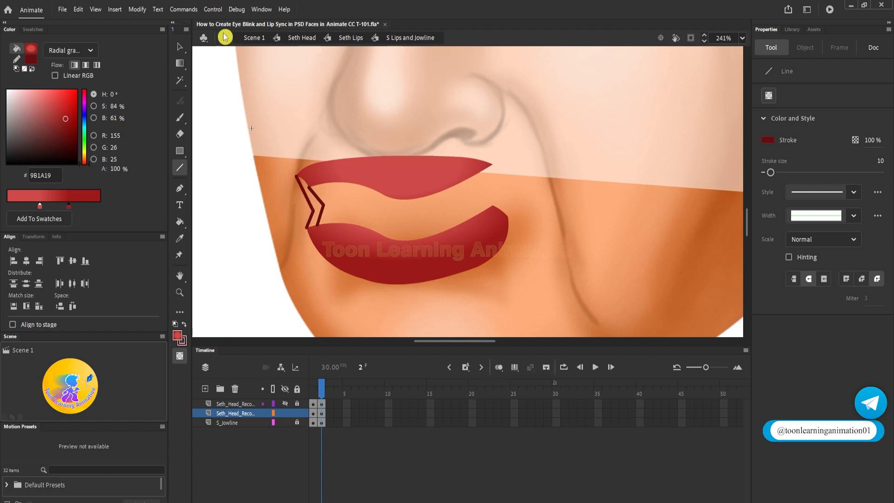
# Step: Adjust the endpoints of the left mouth corner lines and bend them into smooth inward curves between the lips
pyautogui.click(179, 46)
pyautogui.scroll(5, 306, 201)
pyautogui.press('ctrl')
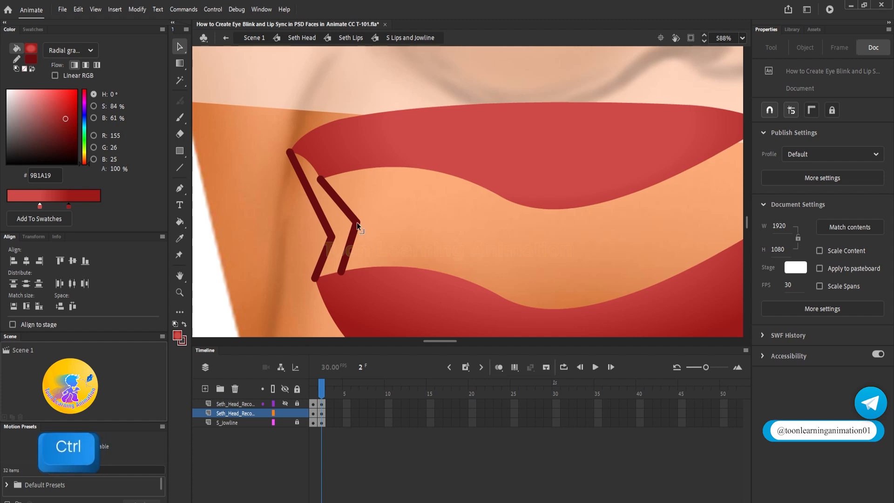
pyautogui.moveTo(361, 223)
pyautogui.mouseDown()
pyautogui.moveTo(368, 224)
pyautogui.moveTo(340, 227)
pyautogui.mouseUp()
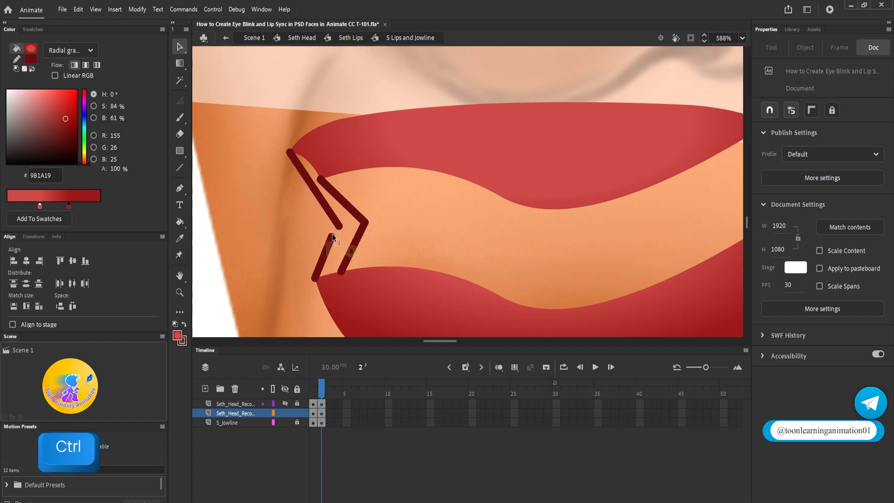
pyautogui.moveTo(323, 178); pyautogui.dragTo(333, 174)
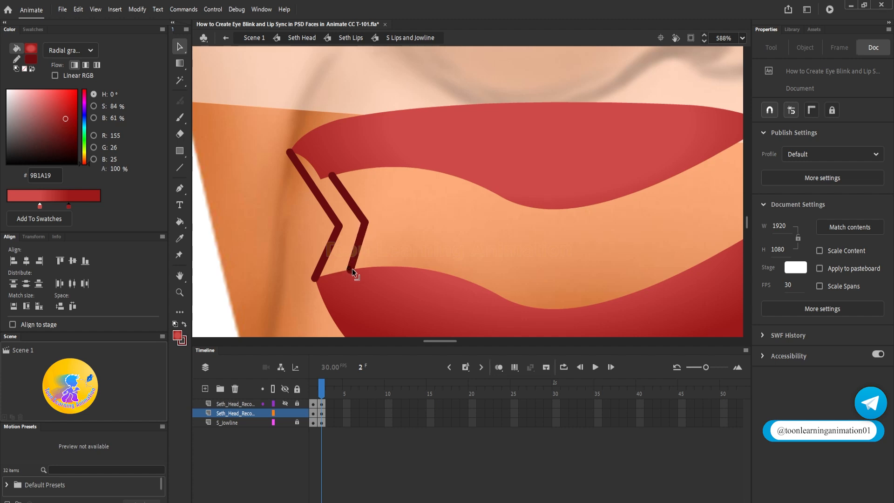
pyautogui.moveTo(320, 198); pyautogui.dragTo(326, 195)
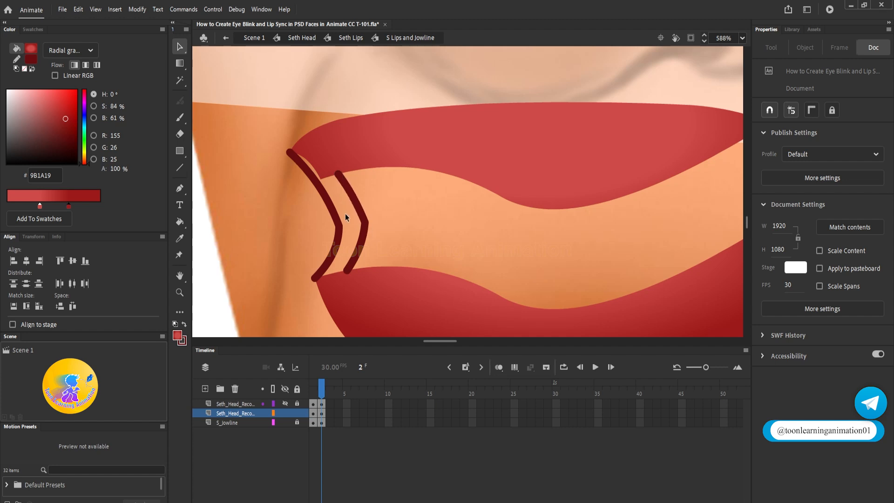
# Step: Break apart the left mouth corner lines and fill the enclosed area with the upper lip's radial gradient
pyautogui.scroll(-2, 346, 214)
pyautogui.moveTo(290, 205); pyautogui.dragTo(379, 241)
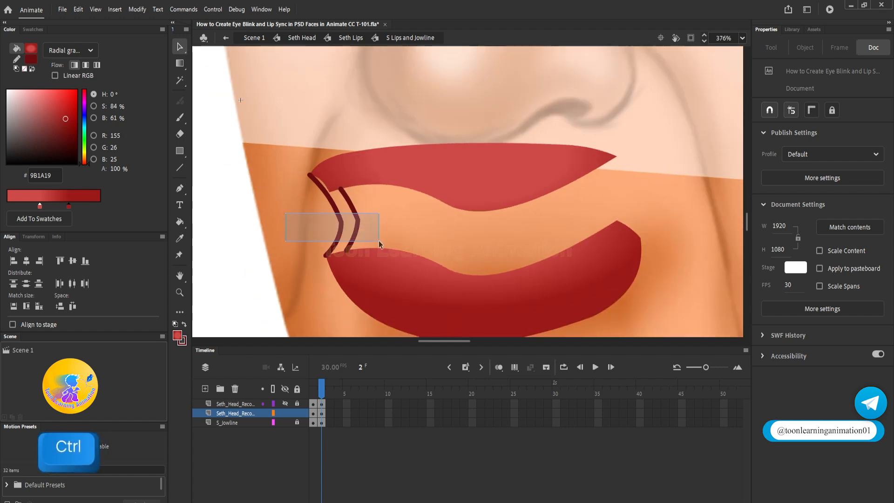
pyautogui.hotkey('ctrl', 'b')
pyautogui.click(336, 219)
pyautogui.scroll(2, 337, 219)
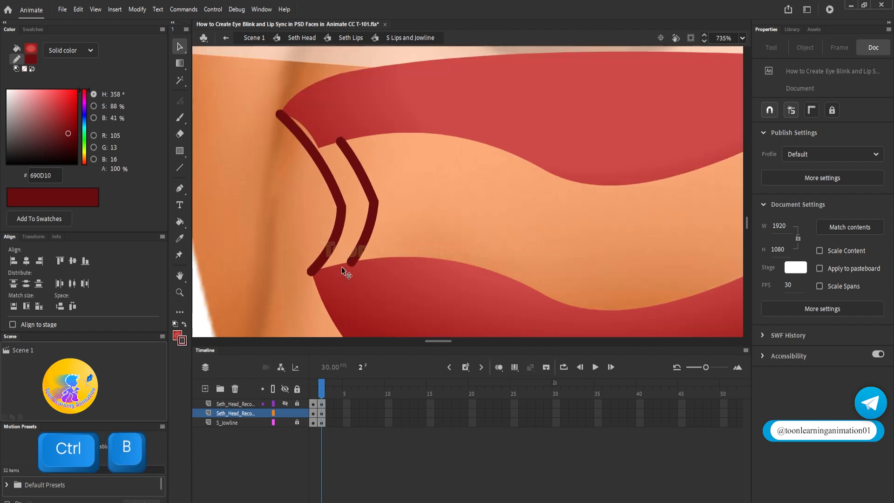
pyautogui.click(180, 238)
pyautogui.click(354, 110)
pyautogui.click(351, 212)
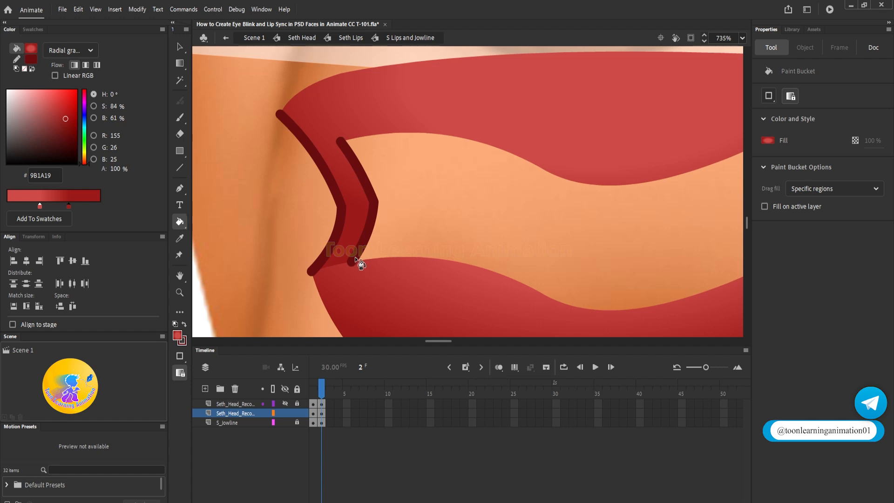
# Step: Divide the left mouth corner with a broken-apart line across its middle and fill the lower section with the lower lip's gradient
pyautogui.click(179, 167)
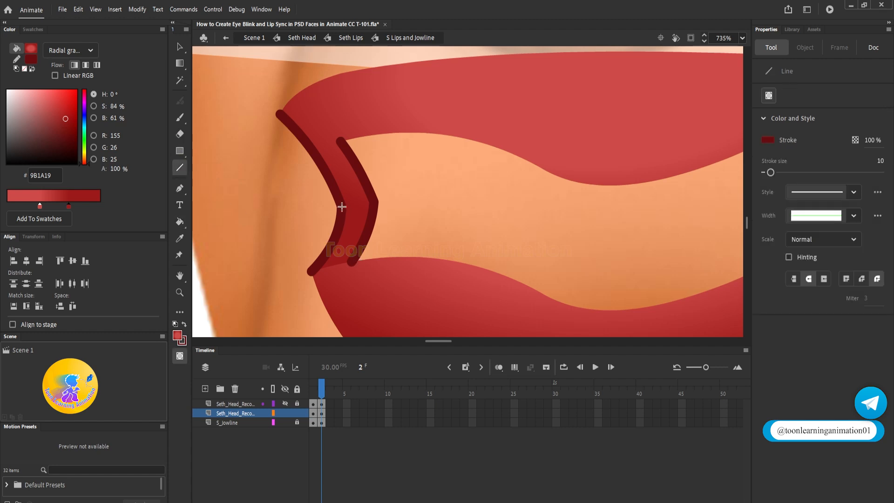
pyautogui.moveTo(342, 207); pyautogui.dragTo(373, 205)
pyautogui.keyDown('ctrl'); pyautogui.click(361, 203); pyautogui.keyUp('ctrl')
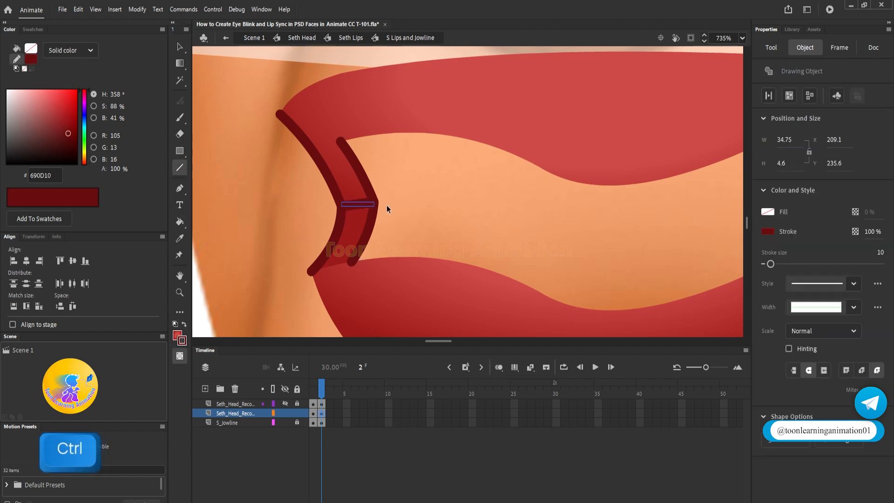
pyautogui.hotkey('ctrl', 'b')
pyautogui.click(180, 239)
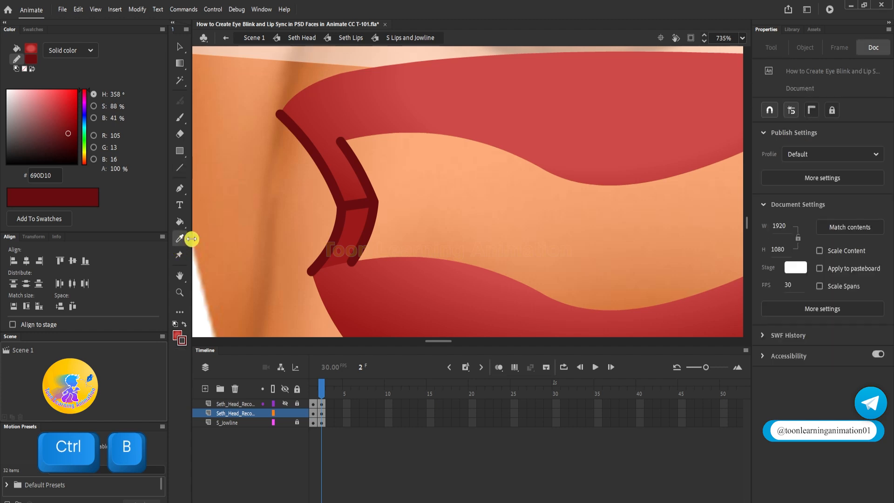
pyautogui.click(356, 270)
pyautogui.click(349, 245)
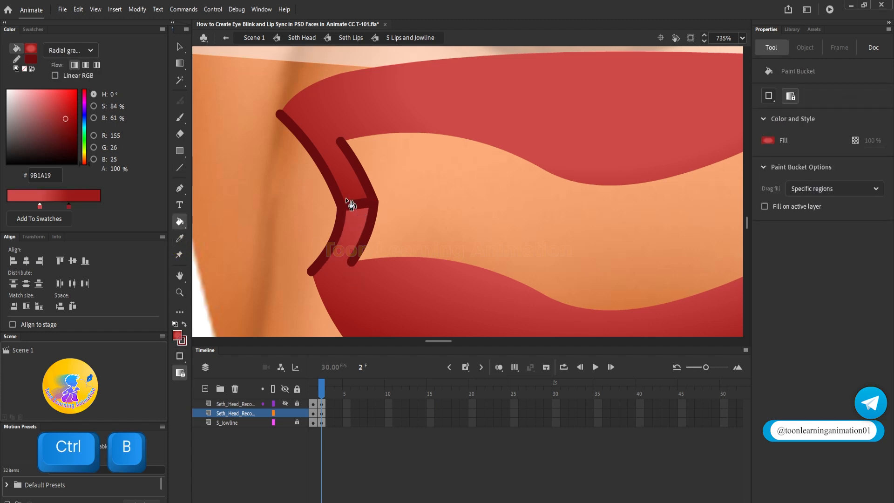
# Step: Delete the dark outline strokes and dividing line from the left mouth corner
pyautogui.click(180, 46)
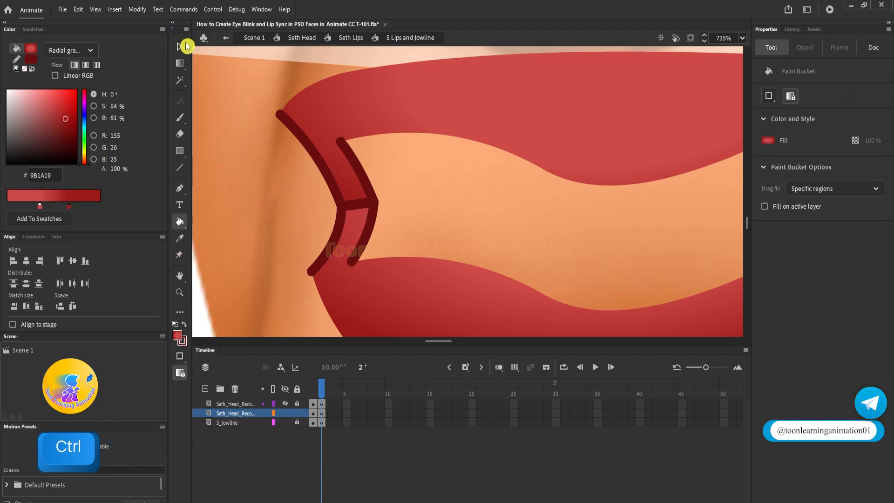
pyautogui.doubleClick(365, 205)
pyautogui.press('Delete')
pyautogui.scroll(-3, 356, 215)
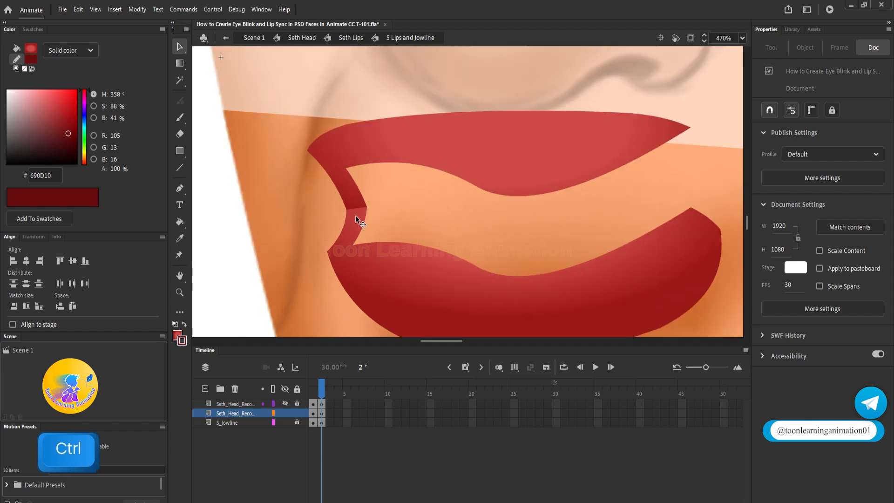
# Step: Draw short curved strokes across the two sharp inner angles of the left mouth corner and break them apart
pyautogui.scroll(3, 356, 215)
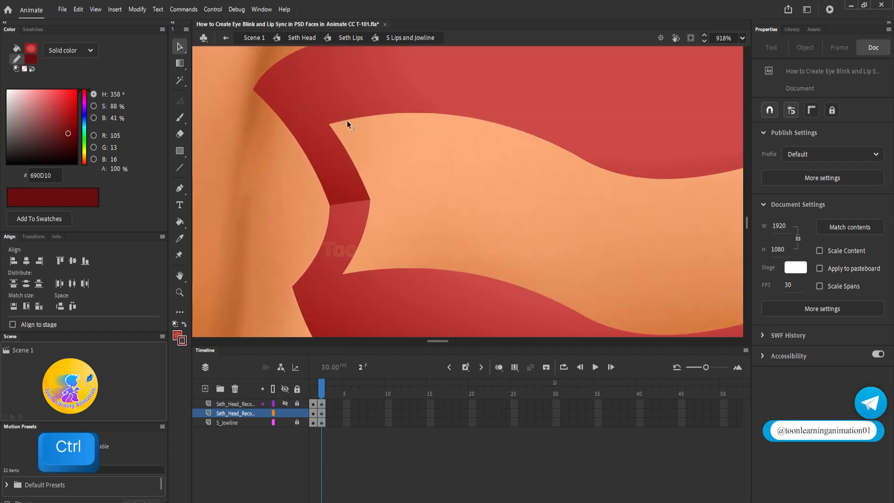
pyautogui.click(180, 167)
pyautogui.moveTo(350, 257)
pyautogui.mouseDown()
pyautogui.moveTo(366, 269)
pyautogui.moveTo(356, 267)
pyautogui.mouseUp()
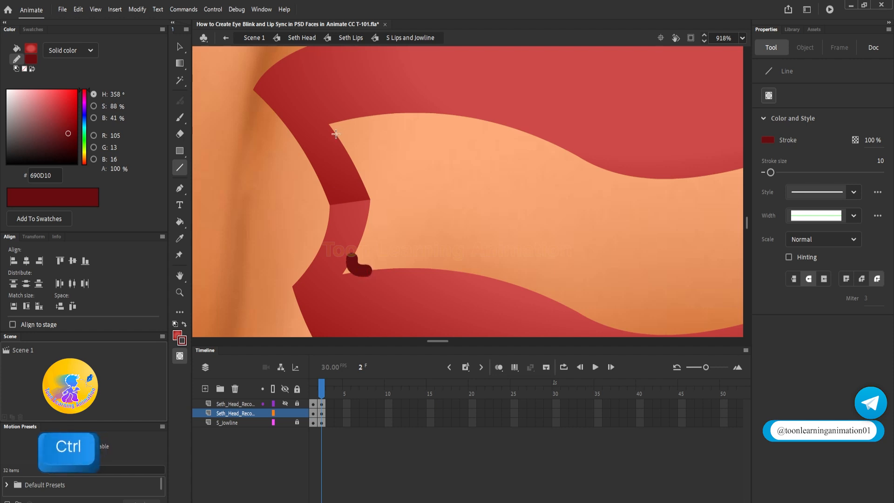
pyautogui.moveTo(342, 134)
pyautogui.mouseDown()
pyautogui.moveTo(350, 121)
pyautogui.moveTo(340, 123)
pyautogui.mouseUp()
pyautogui.click(179, 47)
pyautogui.click(345, 130)
pyautogui.keyDown('shift'); pyautogui.click(356, 262); pyautogui.keyUp('shift')
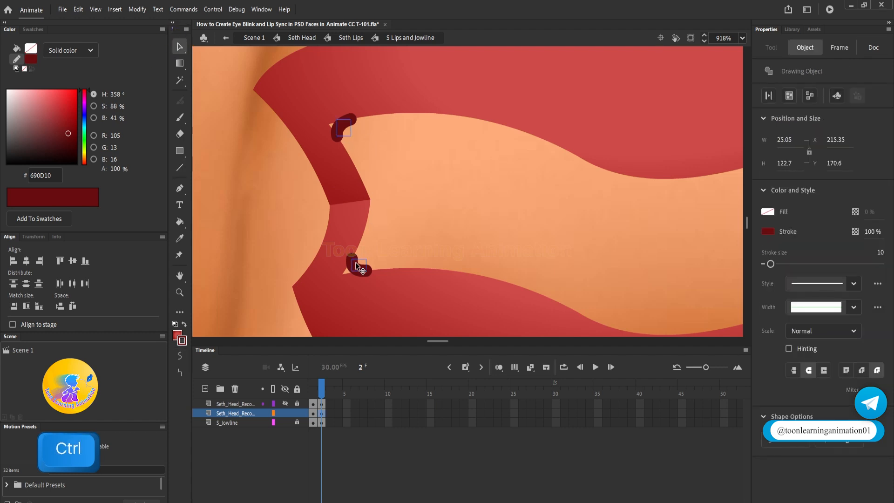
pyautogui.hotkey('ctrl', 'b')
# Step: Fill the small gaps behind the curved strokes with the lip gradient, then delete both strokes to leave rounded inner corners
pyautogui.click(180, 168)
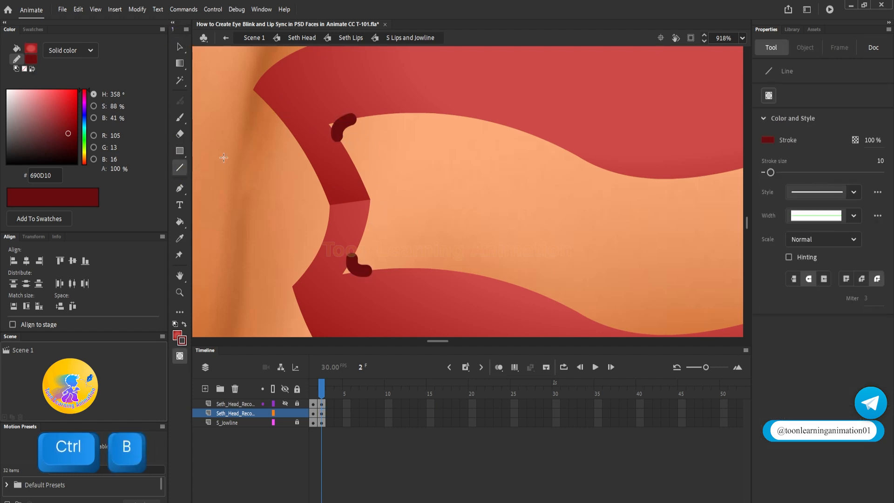
pyautogui.click(180, 222)
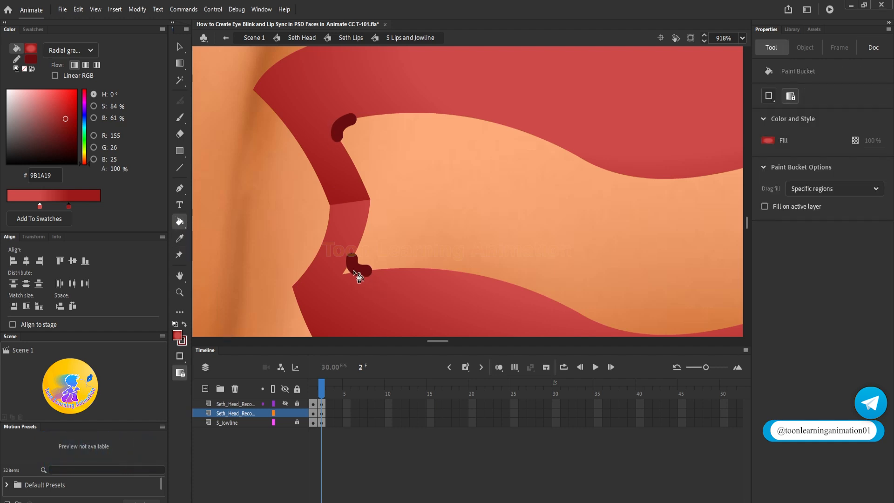
pyautogui.press('v')
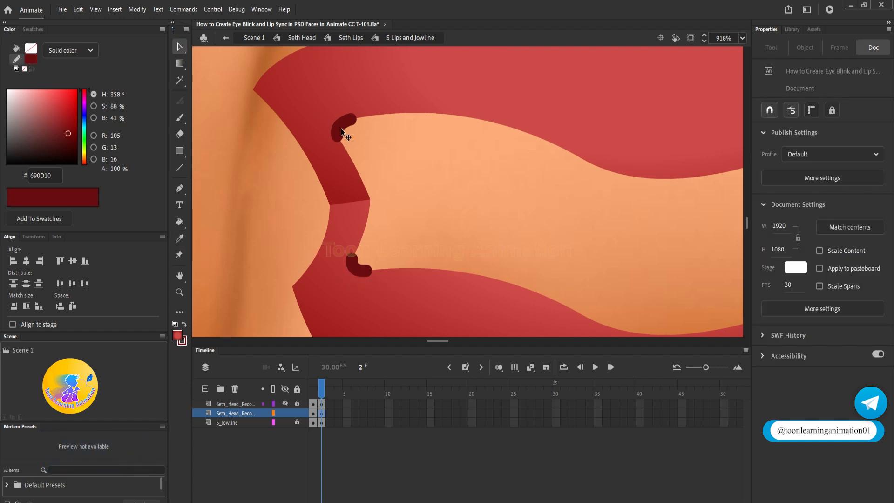
pyautogui.click(341, 128)
pyautogui.press('Delete')
pyautogui.click(359, 270)
pyautogui.press('Delete')
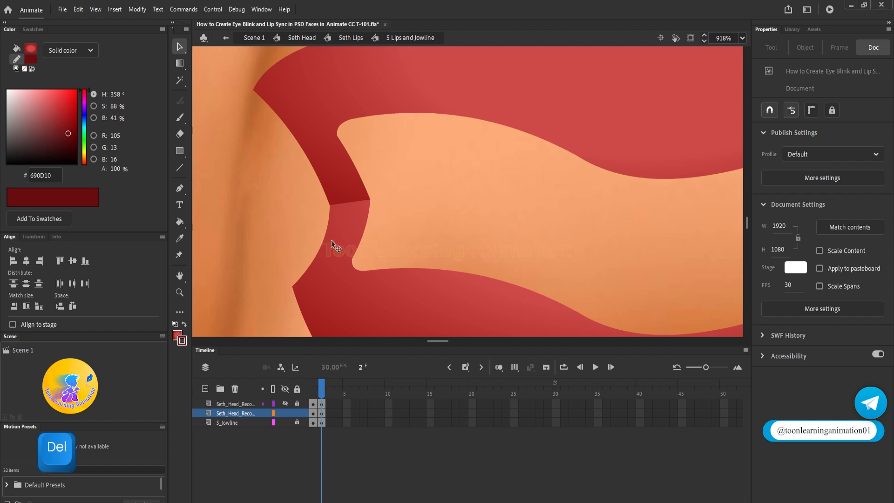
# Step: Reshape the lower half of the left mouth corner, undoing stray edits, to smooth its join with the lower lip
pyautogui.scroll(-2, 331, 239)
pyautogui.scroll(-2, 304, 226)
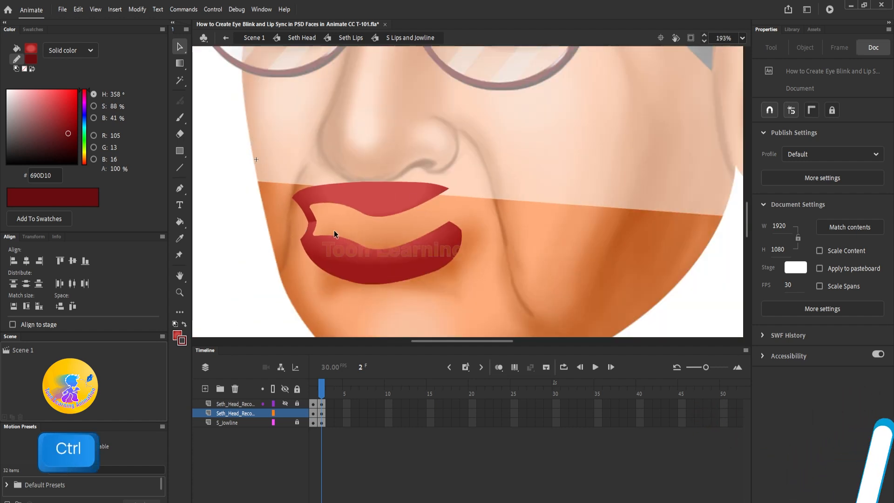
pyautogui.scroll(5, 334, 230)
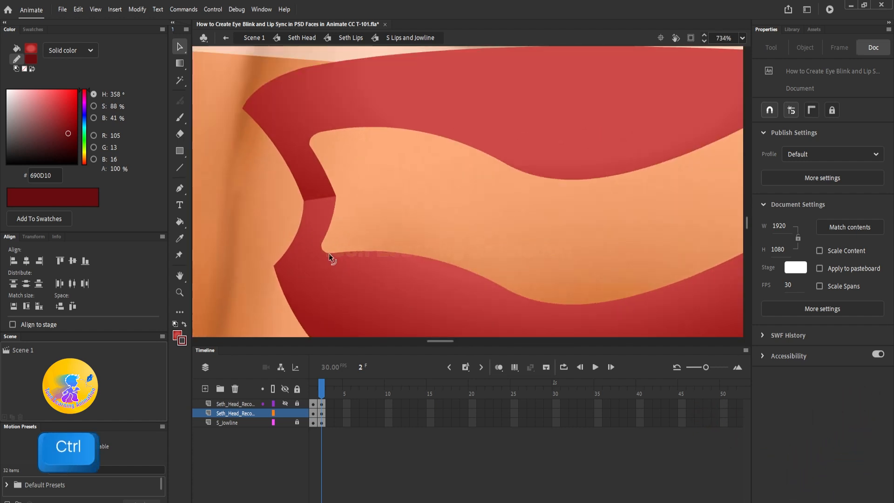
pyautogui.moveTo(321, 244); pyautogui.dragTo(326, 240)
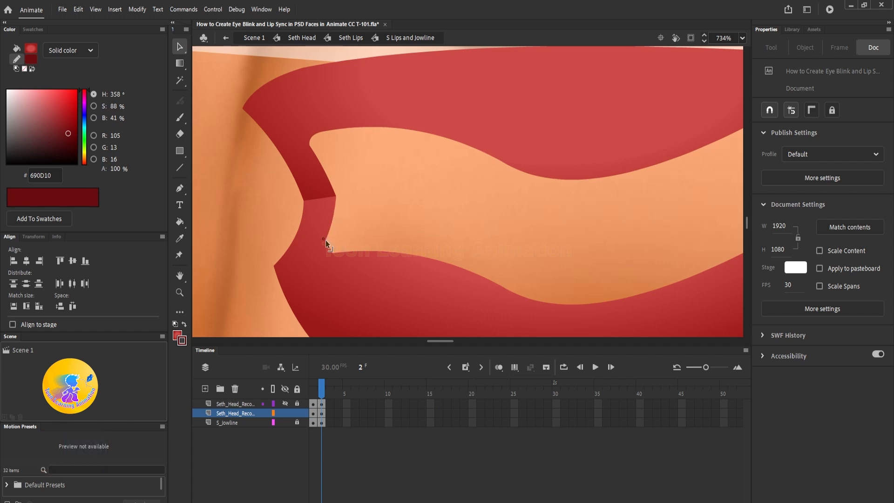
pyautogui.click(290, 238)
pyautogui.hotkey('ctrl', 'z')
pyautogui.scroll(2, 328, 255)
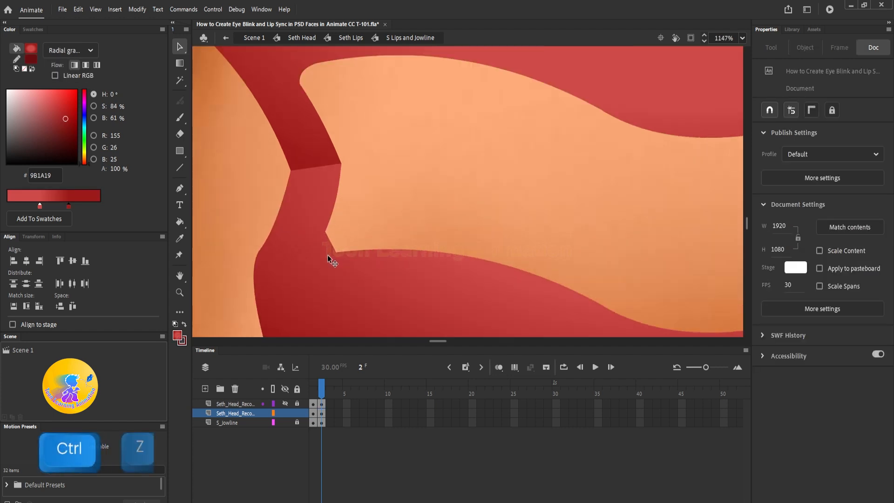
pyautogui.hotkey('ctrl', 'z')
pyautogui.press('alt')
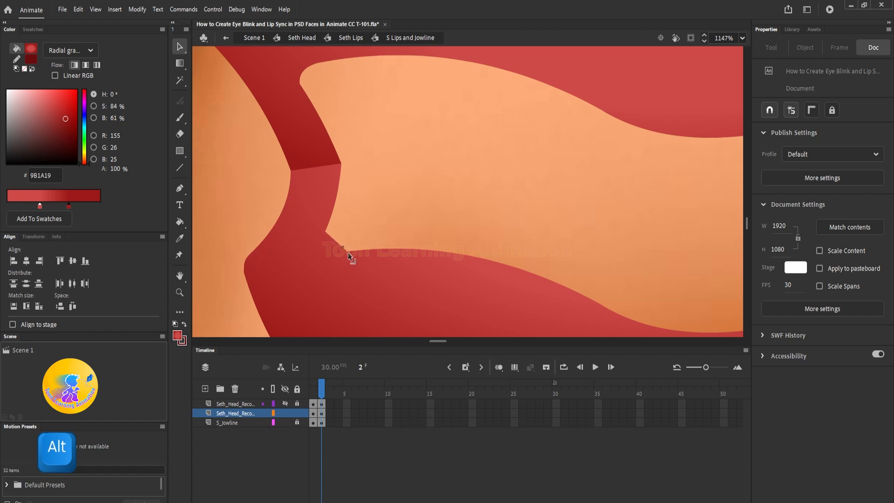
pyautogui.moveTo(331, 230); pyautogui.dragTo(337, 229)
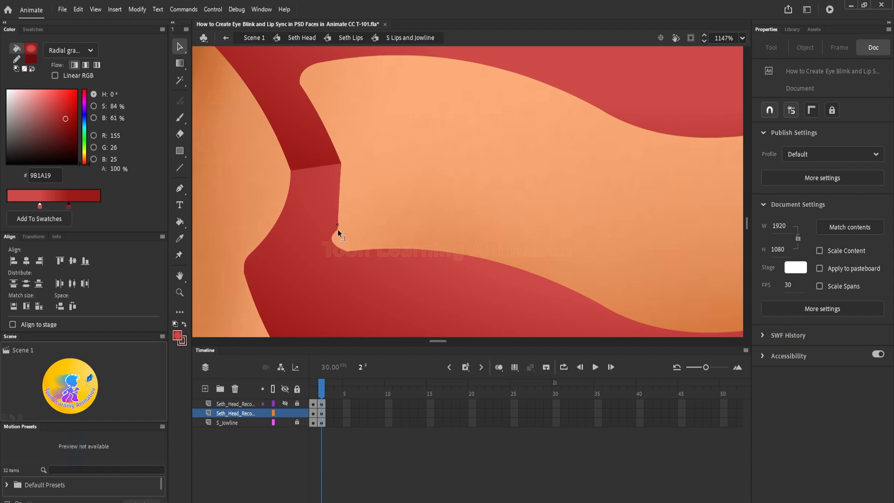
pyautogui.moveTo(354, 181); pyautogui.dragTo(351, 217)
# Step: Reshape the outer left corner of the upper lip to smooth its join with the left mouth corner
pyautogui.scroll(-5, 406, 179)
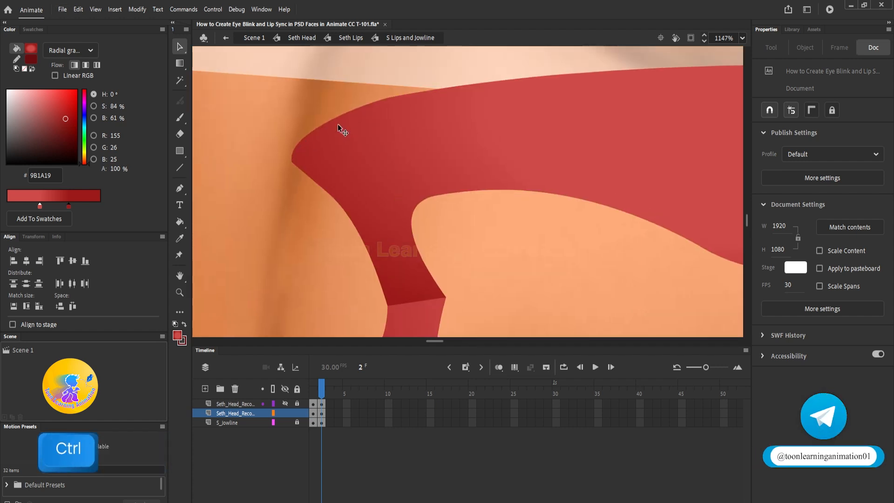
pyautogui.moveTo(344, 132); pyautogui.dragTo(543, 150)
pyautogui.scroll(4, 341, 122)
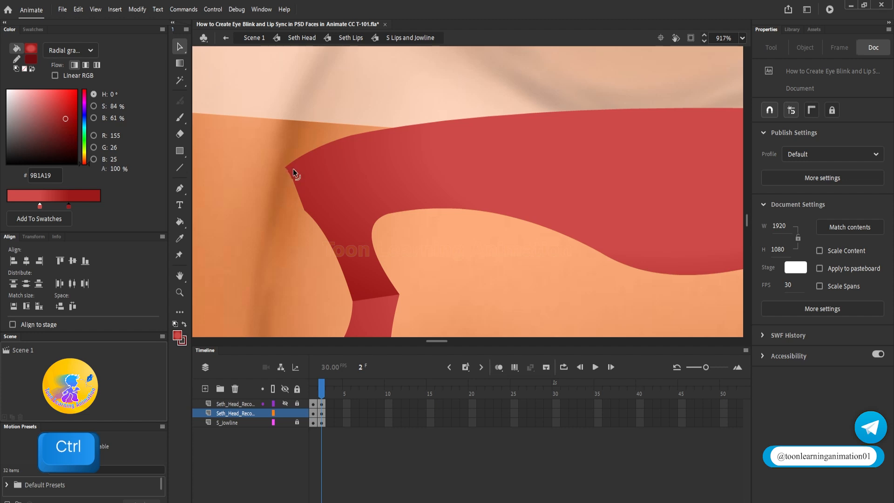
pyautogui.scroll(-4, 295, 196)
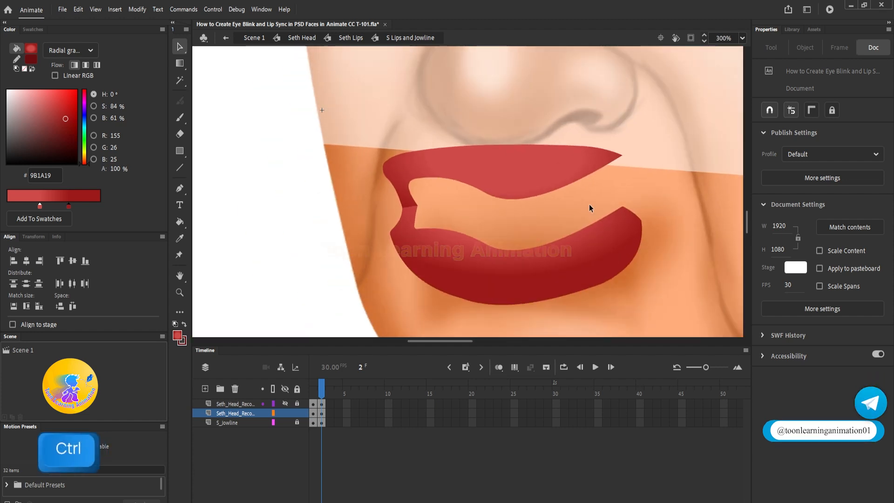
# Step: Pull the right tip of the upper lip down toward the lower lip so its upper edge curves more steeply
pyautogui.moveTo(646, 205); pyautogui.dragTo(472, 234)
pyautogui.scroll(2, 492, 240)
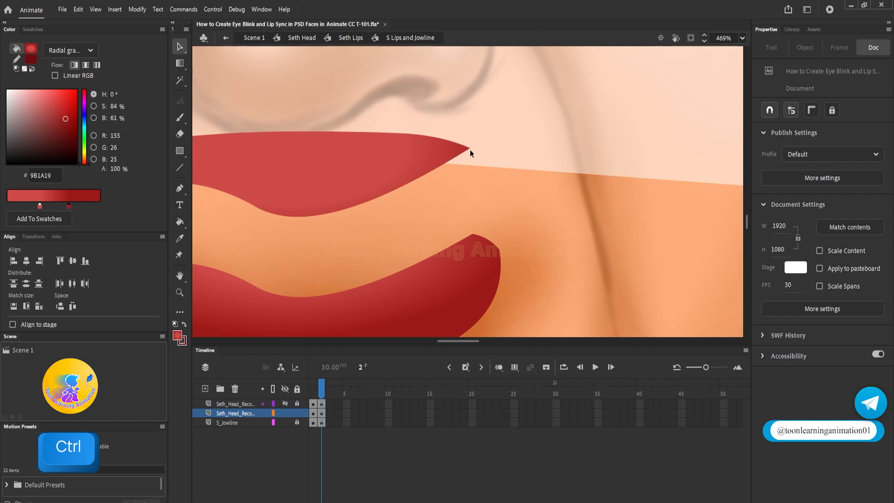
pyautogui.moveTo(468, 148); pyautogui.dragTo(466, 164)
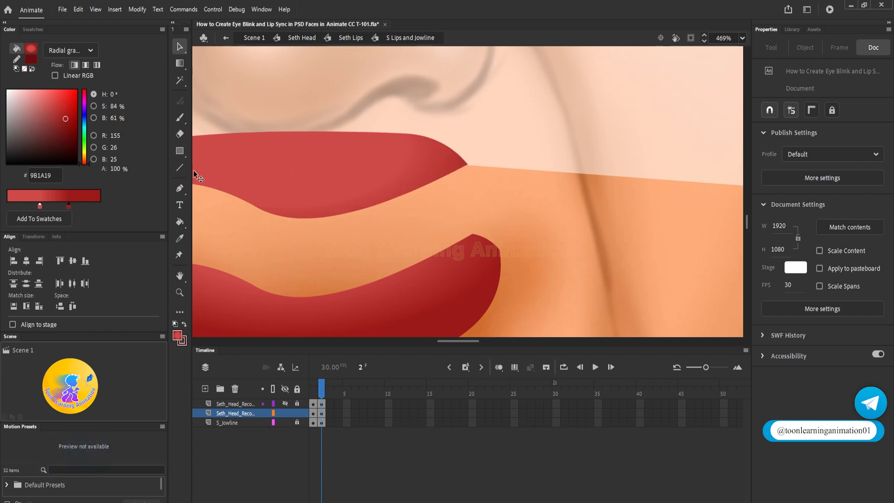
# Step: Draw outer and inner angled lines joining both lips at the right mouth corner, connect them with a dividing line, and break the strokes apart
pyautogui.click(180, 167)
pyautogui.moveTo(466, 166)
pyautogui.mouseDown()
pyautogui.moveTo(494, 204)
pyautogui.moveTo(500, 252)
pyautogui.mouseUp()
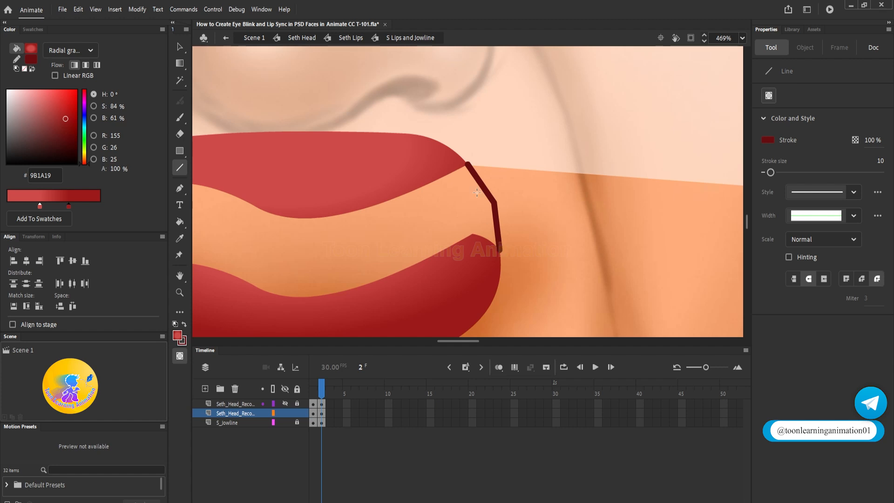
pyautogui.moveTo(445, 175)
pyautogui.mouseDown()
pyautogui.moveTo(475, 205)
pyautogui.moveTo(465, 240)
pyautogui.mouseUp()
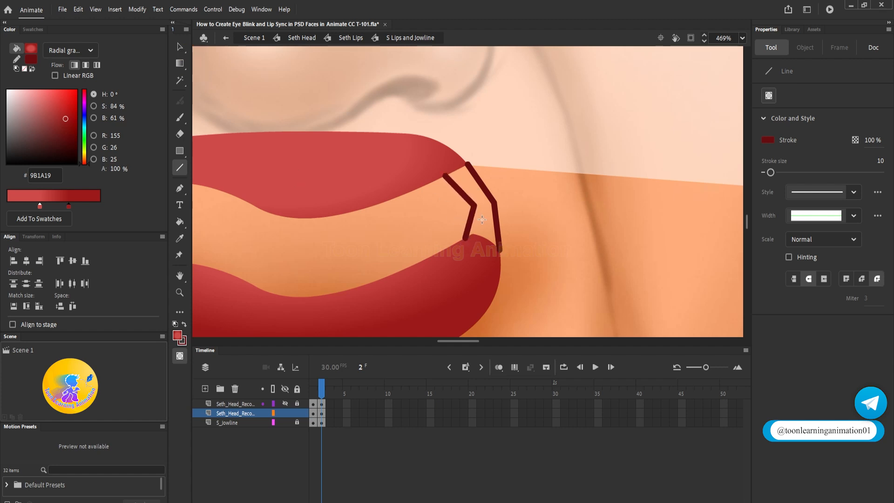
pyautogui.moveTo(498, 204); pyautogui.dragTo(494, 204)
pyautogui.moveTo(544, 190); pyautogui.dragTo(457, 220)
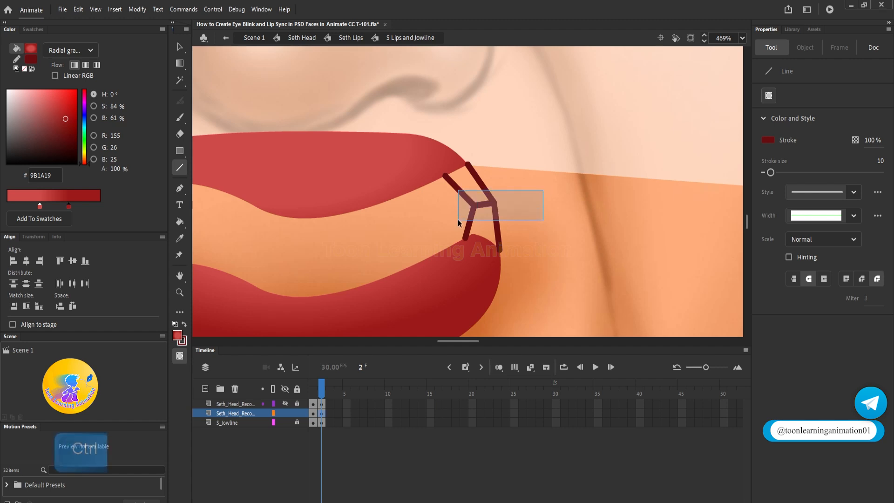
pyautogui.keyDown('ctrl'); pyautogui.click(554, 193); pyautogui.keyUp('ctrl')
pyautogui.hotkey('ctrl', 'b')
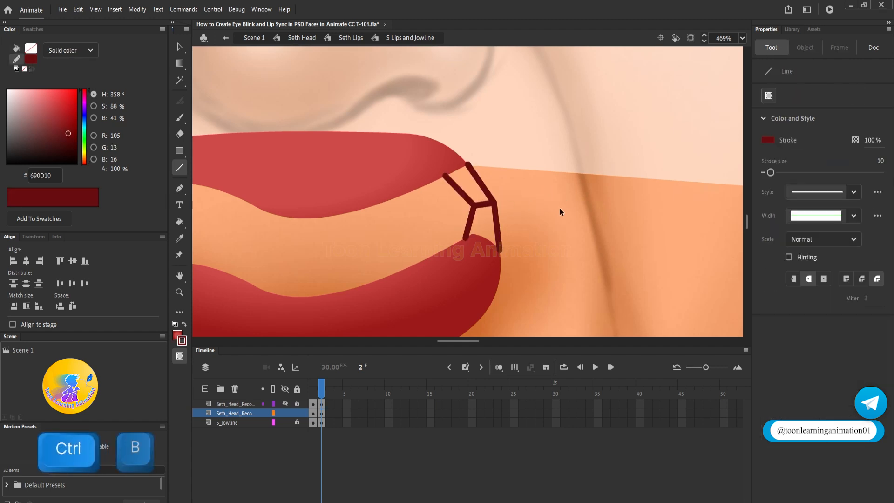
# Step: Fill the upper and lower sections of the right mouth corner with the radial gradients sampled from the adjoining lips
pyautogui.click(182, 242)
pyautogui.click(415, 168)
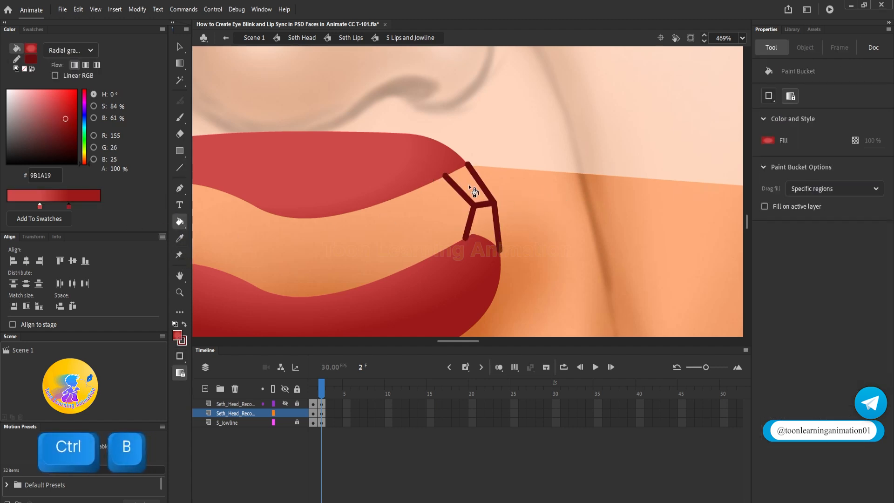
pyautogui.click(180, 238)
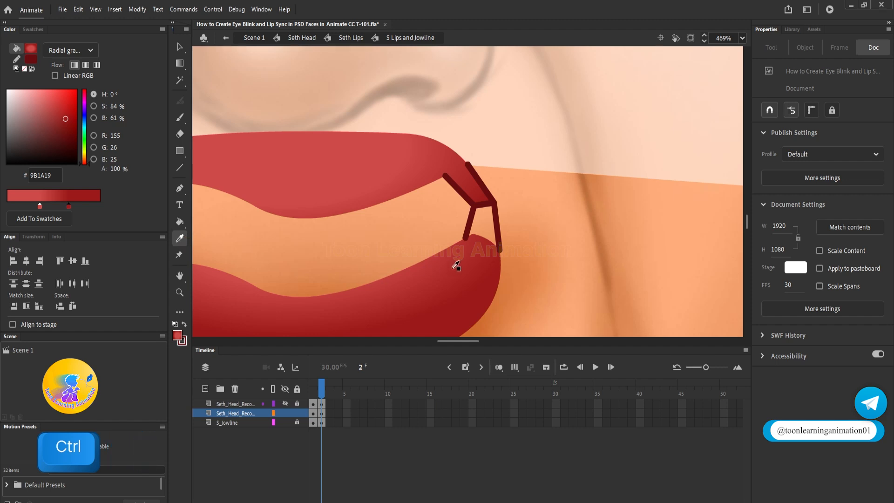
pyautogui.click(492, 248)
pyautogui.click(493, 217)
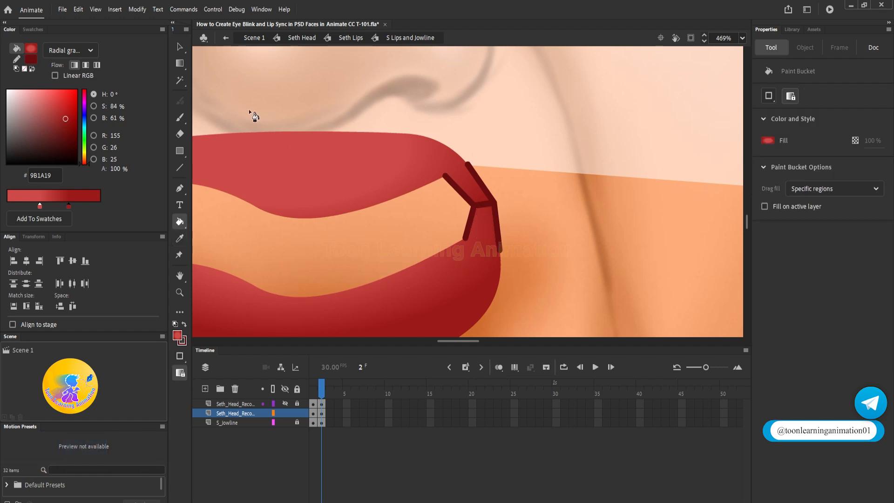
# Step: Delete the dark strokes from the right mouth corner, pull its outer joint slightly outward and curve the lower inner edge
pyautogui.click(180, 46)
pyautogui.doubleClick(497, 217)
pyautogui.press('Delete')
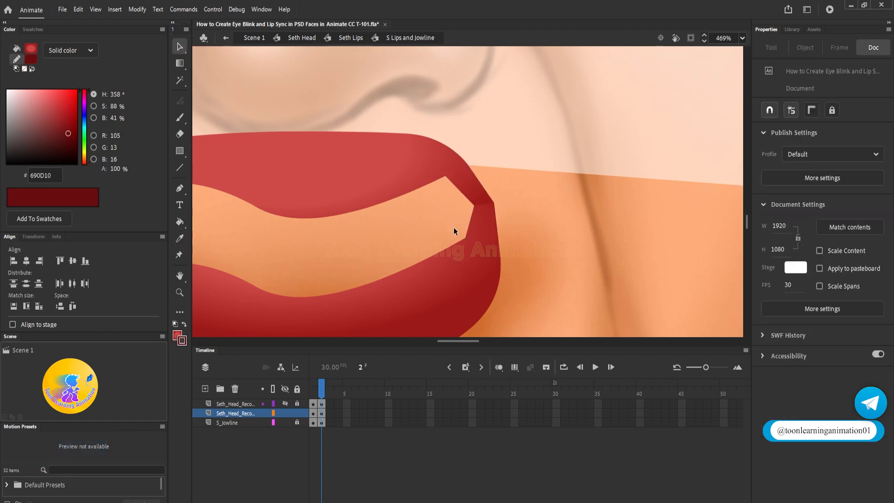
pyautogui.moveTo(492, 203); pyautogui.dragTo(499, 208)
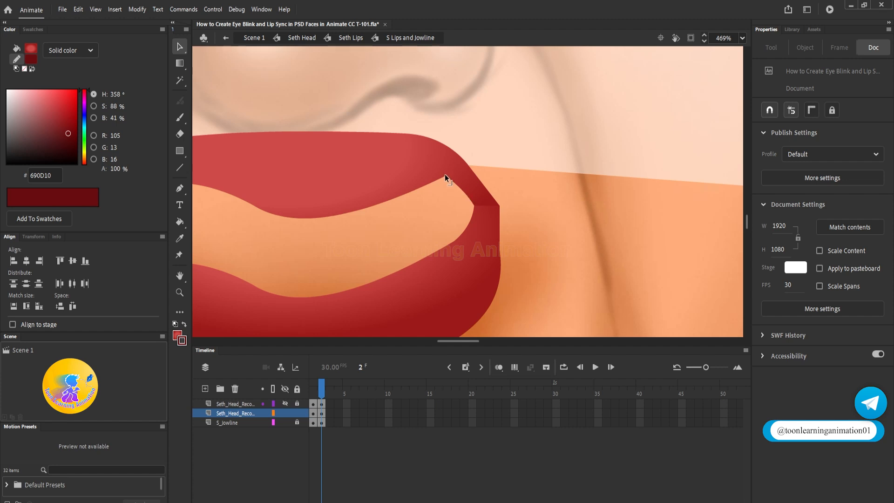
# Step: Round off the mouth corner on the ear side by reshaping the inner opening and the outer edges of both lips
pyautogui.moveTo(445, 175); pyautogui.dragTo(436, 183)
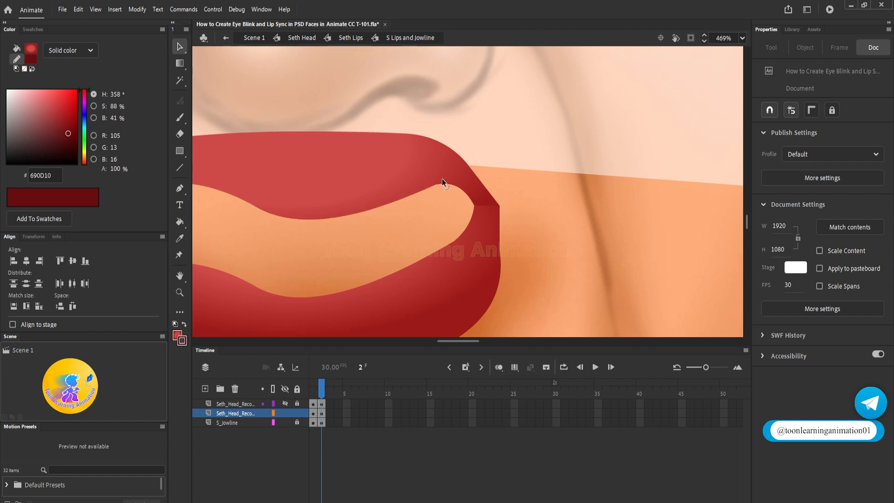
pyautogui.moveTo(469, 160); pyautogui.dragTo(471, 159)
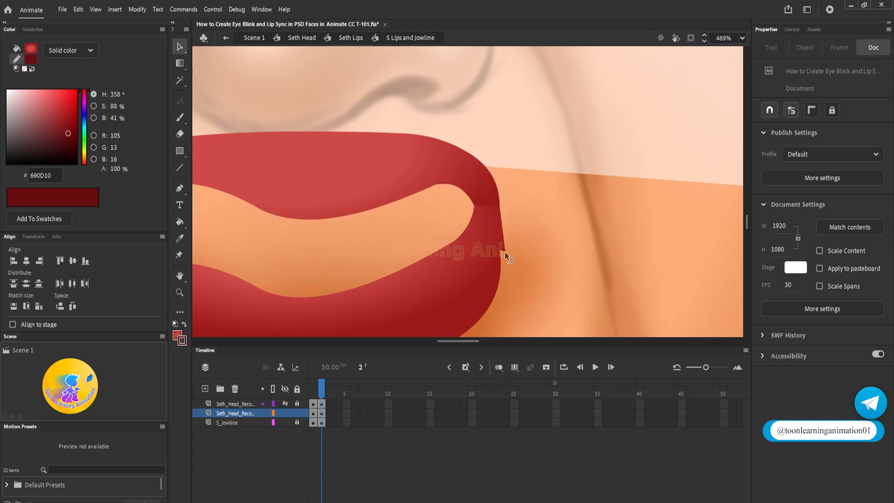
pyautogui.moveTo(503, 250); pyautogui.dragTo(509, 239)
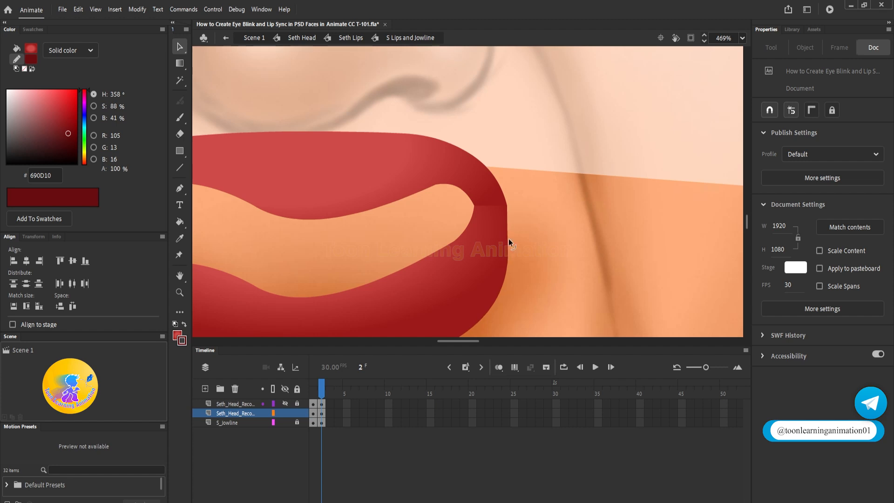
pyautogui.scroll(-3, 512, 242)
pyautogui.scroll(3, 517, 247)
pyautogui.scroll(-4, 499, 245)
pyautogui.scroll(4, 489, 237)
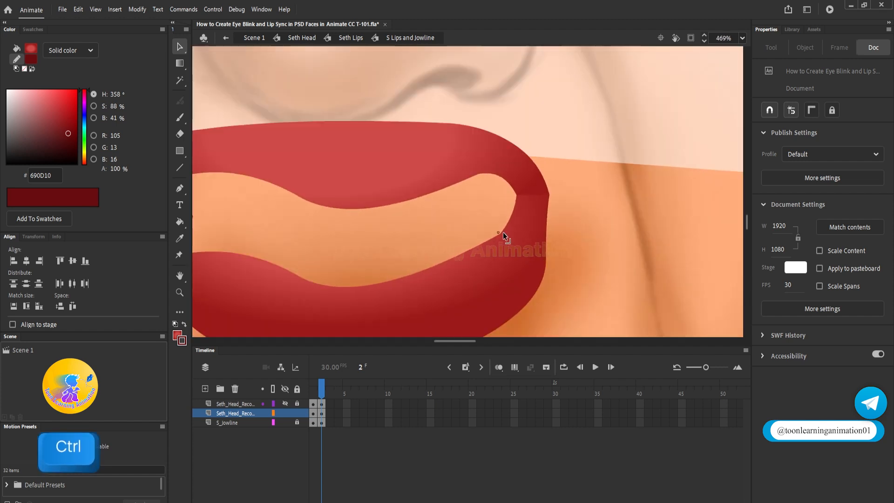
# Step: Draw a dark red line with stroke size 10 across the upper mouth opening and bend it downward as the teeth's lower edge
pyautogui.scroll(-5, 515, 220)
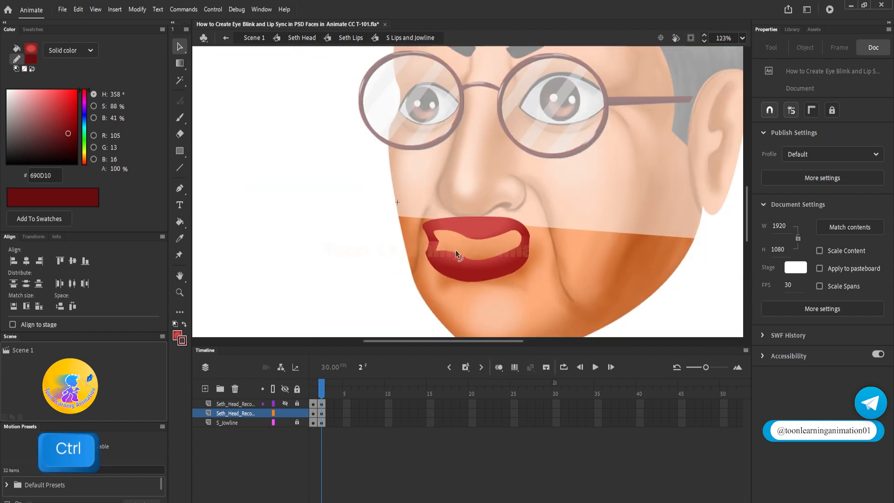
pyautogui.scroll(-2, 455, 250)
pyautogui.scroll(3, 459, 247)
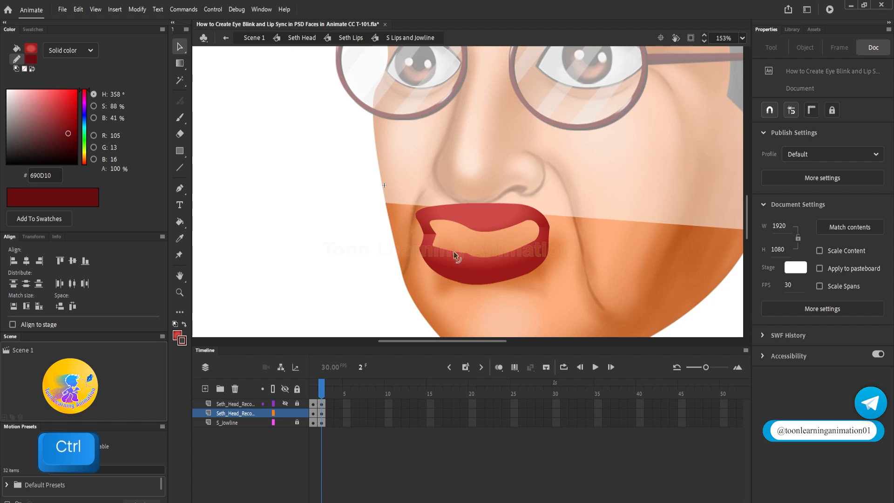
pyautogui.scroll(2, 454, 250)
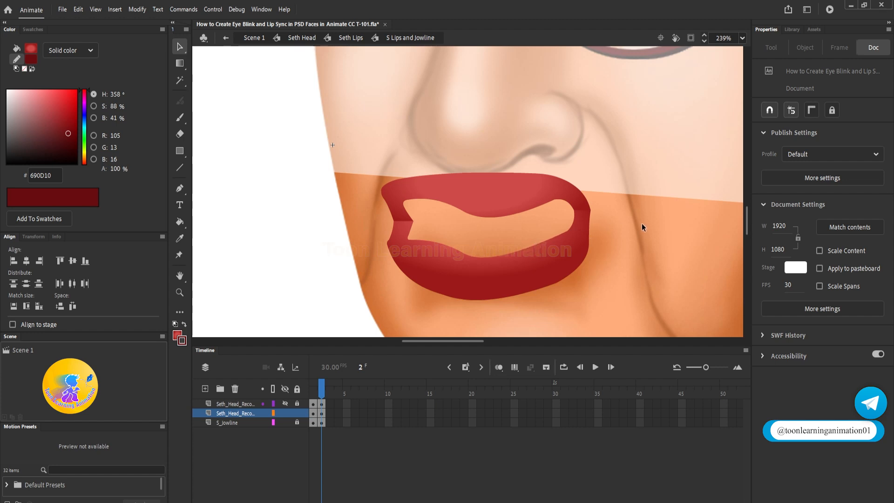
pyautogui.press('space')
pyautogui.moveTo(642, 226); pyautogui.dragTo(591, 205)
pyautogui.click(177, 171)
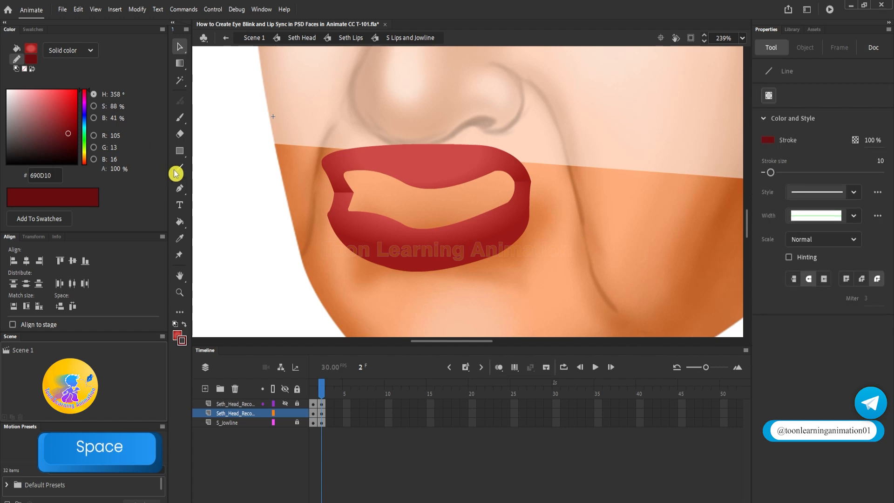
pyautogui.scroll(3, 343, 199)
pyautogui.moveTo(284, 146); pyautogui.dragTo(605, 143)
pyautogui.moveTo(514, 144); pyautogui.dragTo(495, 194)
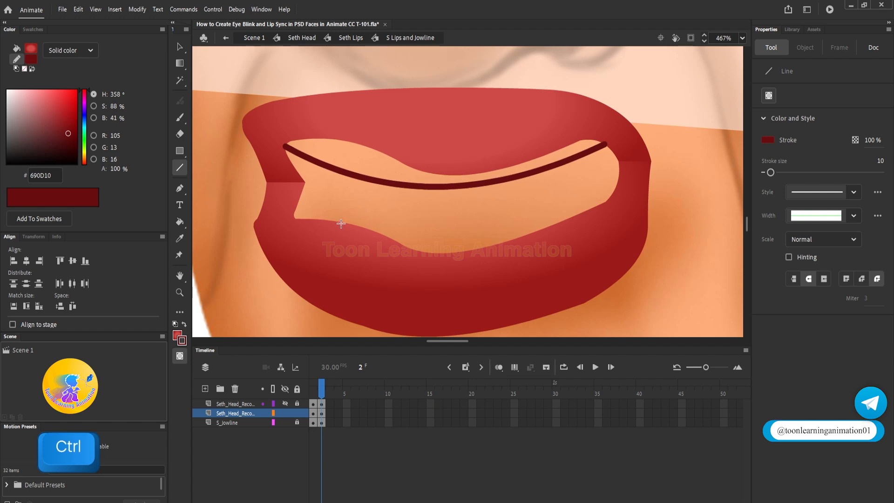
# Step: Draw a second line above the lower lip, bend it into a shallow upward arc for the tongue, and adjust its end on the lip
pyautogui.moveTo(351, 224); pyautogui.dragTo(557, 225)
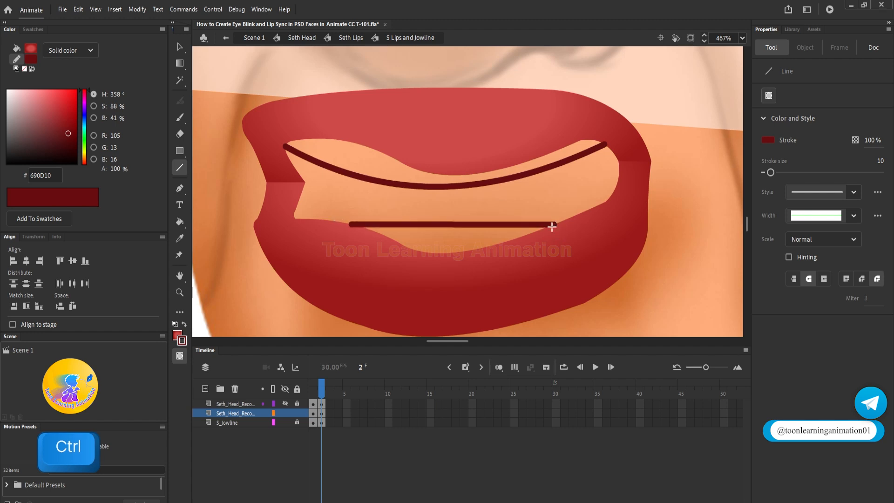
pyautogui.moveTo(462, 222)
pyautogui.mouseDown()
pyautogui.moveTo(426, 206)
pyautogui.moveTo(438, 203)
pyautogui.mouseUp()
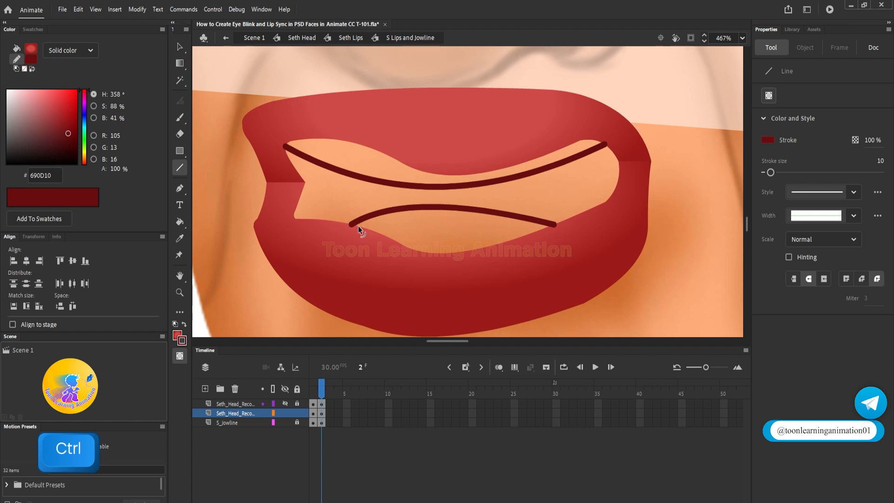
pyautogui.moveTo(352, 224); pyautogui.dragTo(368, 230)
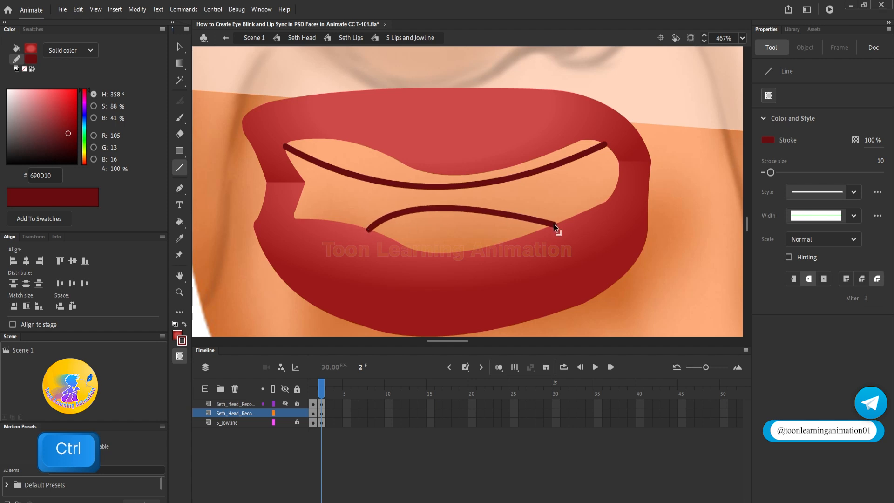
pyautogui.click(458, 219)
pyautogui.click(459, 222)
pyautogui.moveTo(449, 208); pyautogui.dragTo(449, 217)
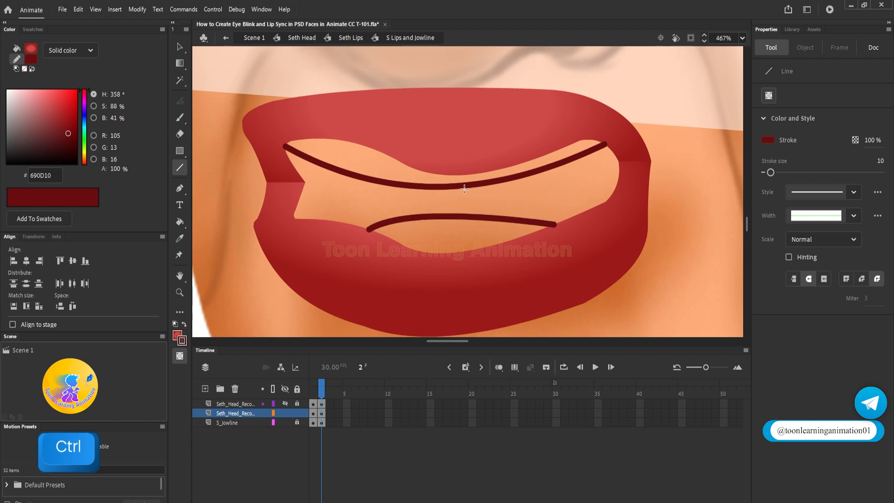
# Step: Connect the teeth and tongue lines with a short curved vertical line, and break all the mouth artwork apart
pyautogui.moveTo(465, 208); pyautogui.dragTo(465, 215)
pyautogui.hotkey('ctrl', 'a')
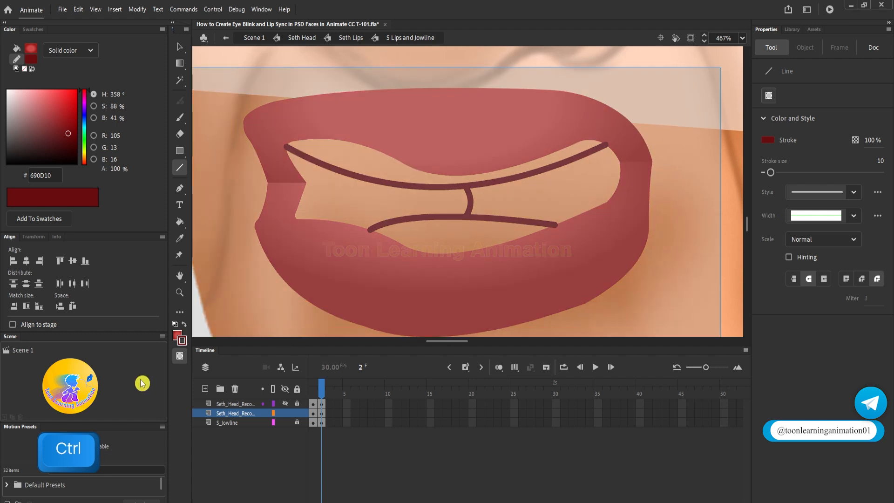
pyautogui.hotkey('ctrl', 'b')
pyautogui.click(680, 292)
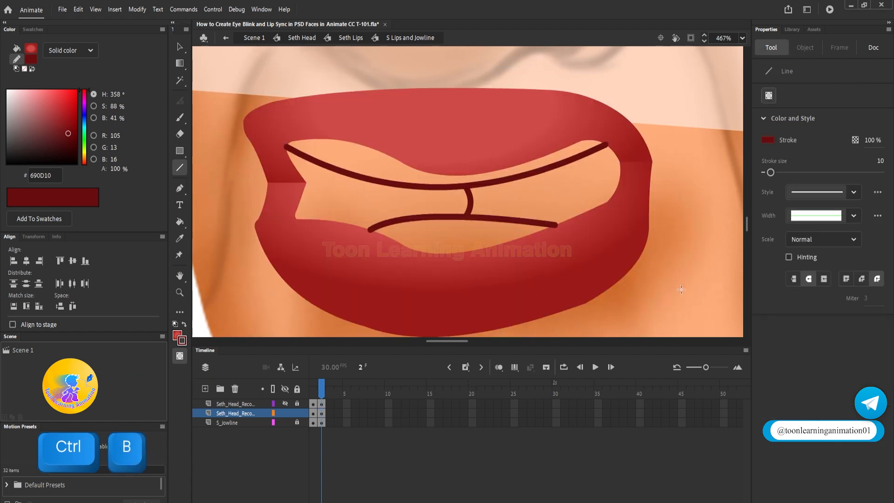
# Step: Fill the teeth area beneath the upper lip with white (FFFFFF) using the Paint Bucket
pyautogui.press('k')
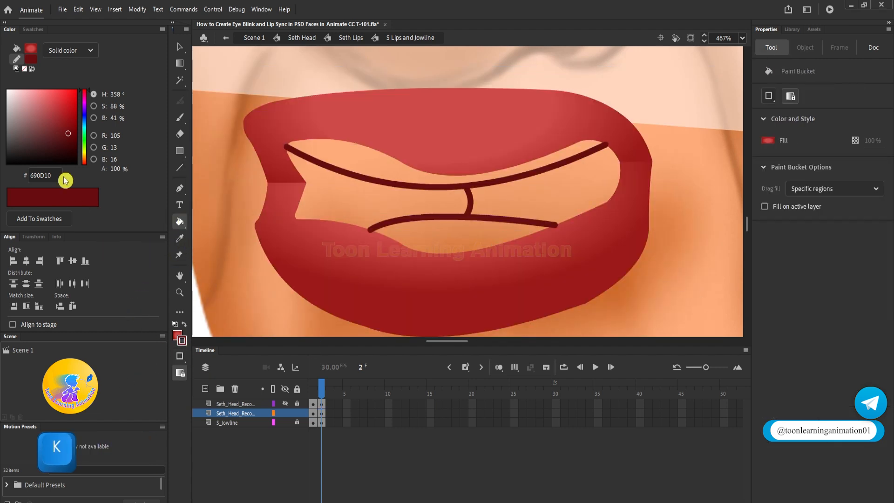
pyautogui.moveTo(68, 135); pyautogui.dragTo(7, 90)
pyautogui.click(175, 324)
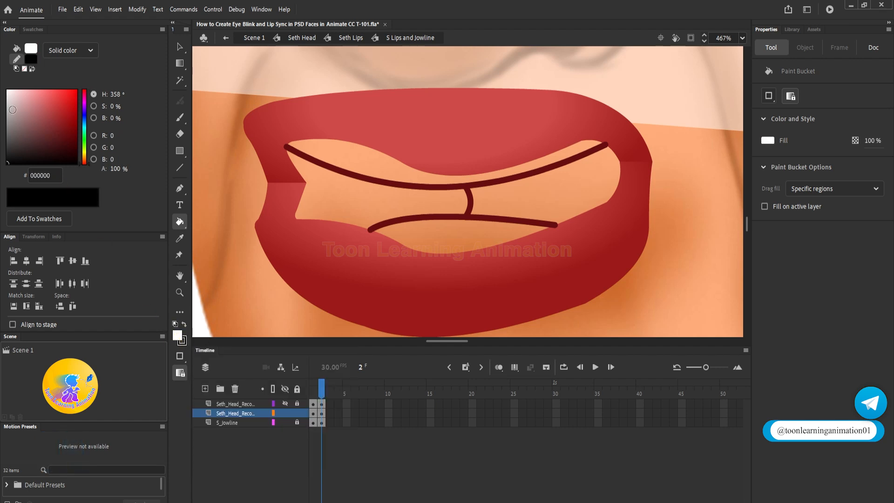
pyautogui.click(7, 91)
pyautogui.click(383, 173)
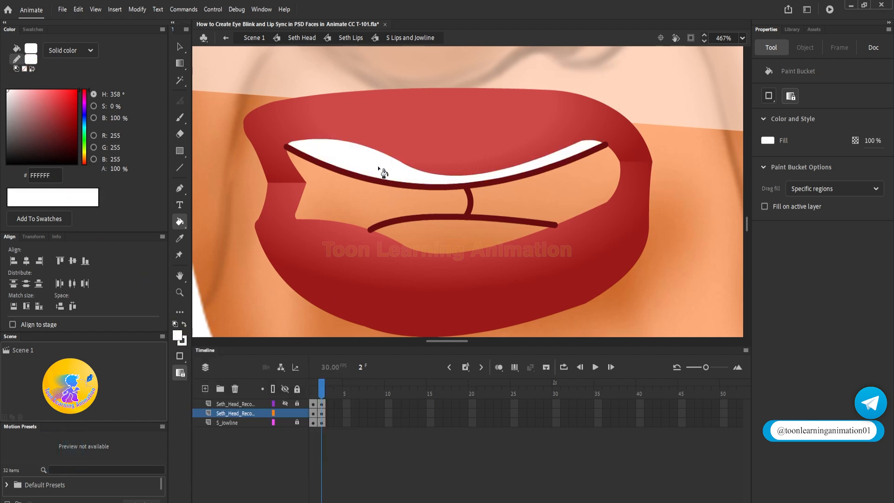
# Step: Fill the tongue area above the lower lip with bright red (FF4646)
pyautogui.click(43, 91)
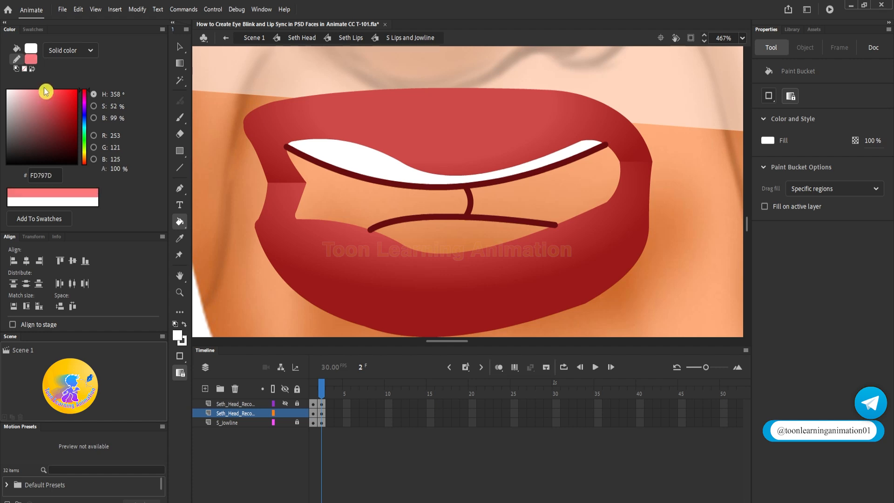
pyautogui.click(178, 335)
pyautogui.click(80, 204)
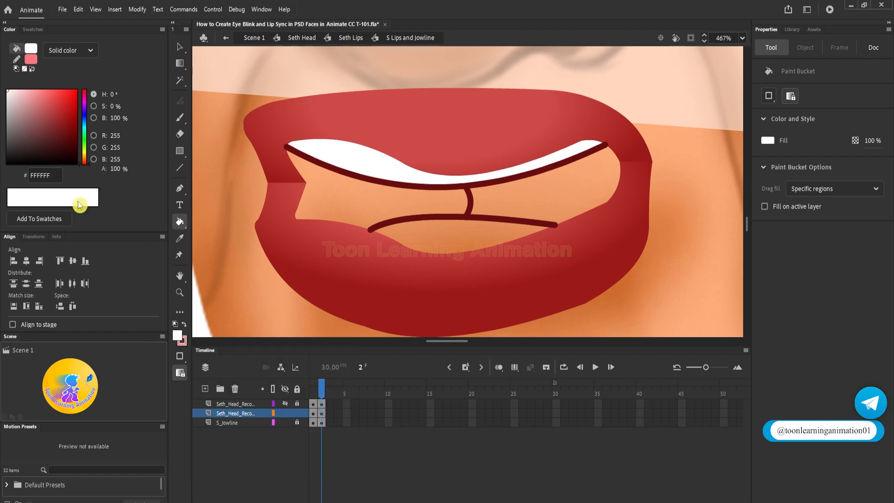
pyautogui.moveTo(35, 93); pyautogui.dragTo(58, 89)
pyautogui.click(490, 229)
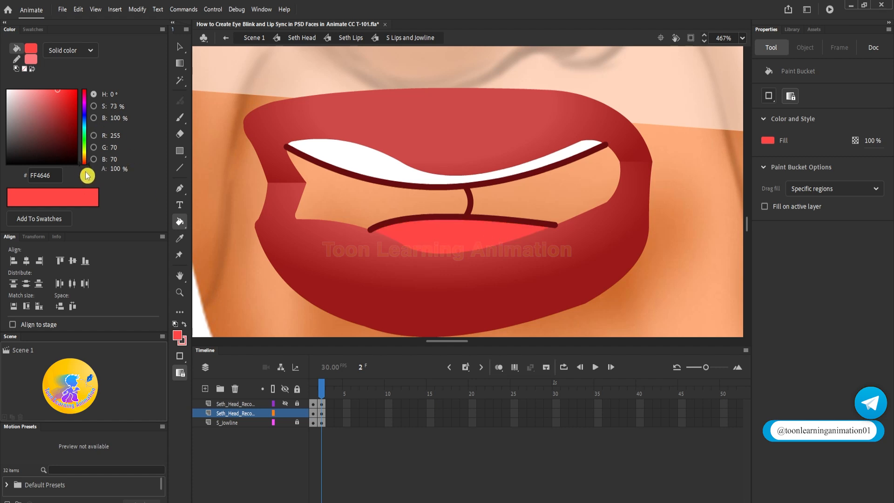
# Step: Fill the left half of the mouth interior with dark red 820000 and the right half with darker 4A0000
pyautogui.moveTo(57, 89); pyautogui.dragTo(76, 125)
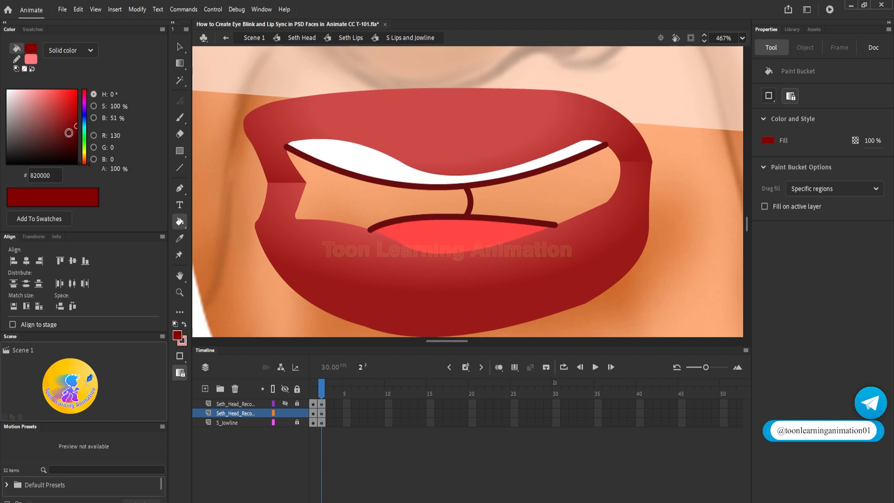
pyautogui.click(368, 206)
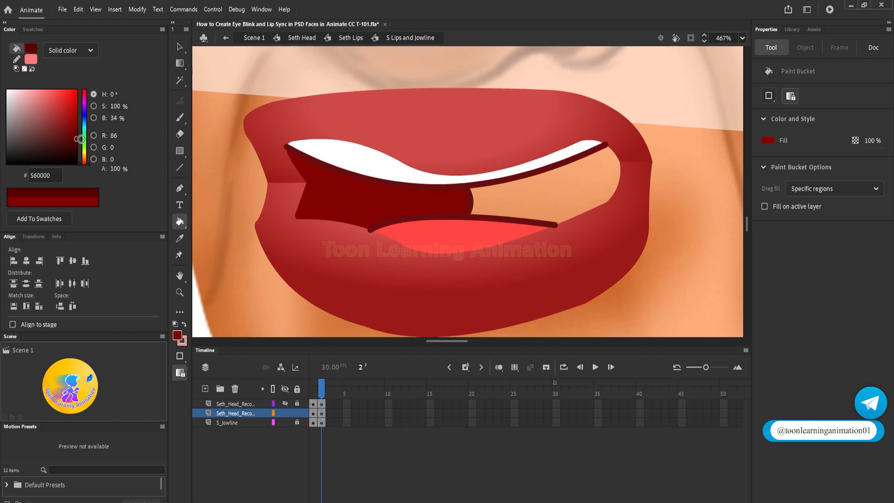
pyautogui.moveTo(80, 139); pyautogui.dragTo(76, 142)
pyautogui.click(549, 197)
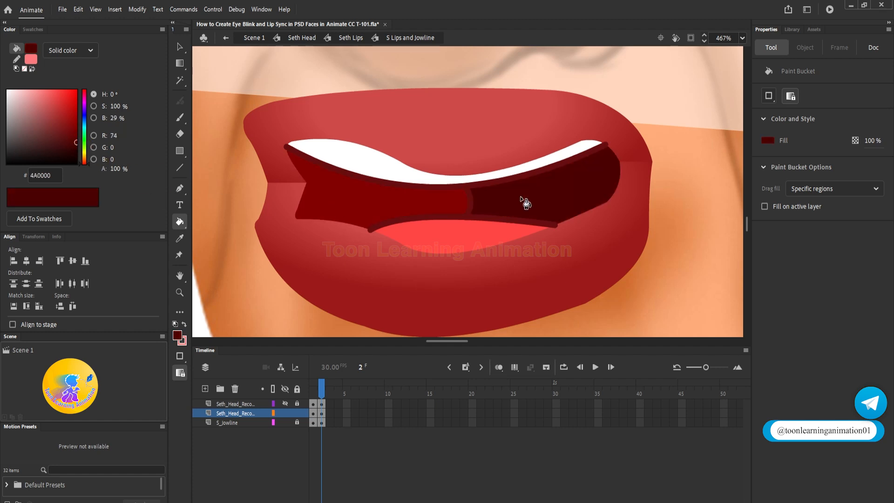
# Step: Delete the connected dark red guide strokes around the teeth, tongue and mouth interior, leaving only the fills
pyautogui.press('v')
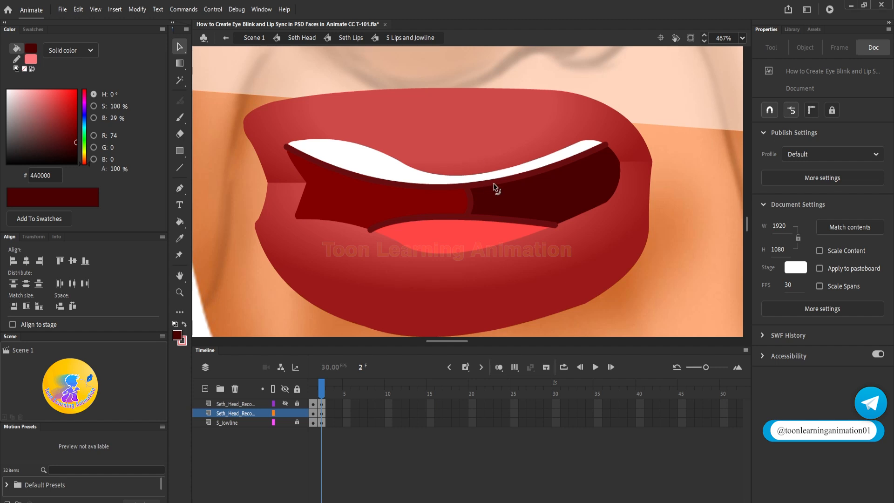
pyautogui.doubleClick(494, 184)
pyautogui.press('Delete')
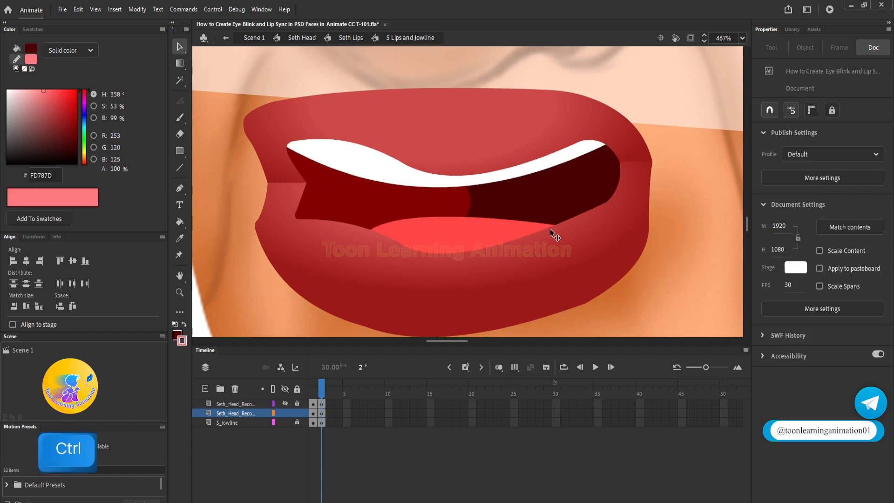
# Step: Show and unlock the moustache layer, and check the open mouth beneath it on the whole face and in close-up
pyautogui.scroll(-4, 550, 228)
pyautogui.scroll(3, 448, 218)
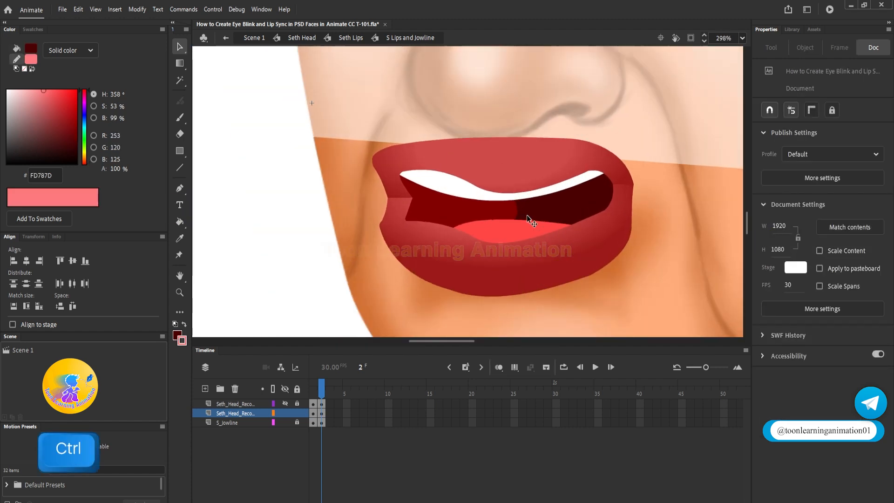
pyautogui.scroll(2, 531, 223)
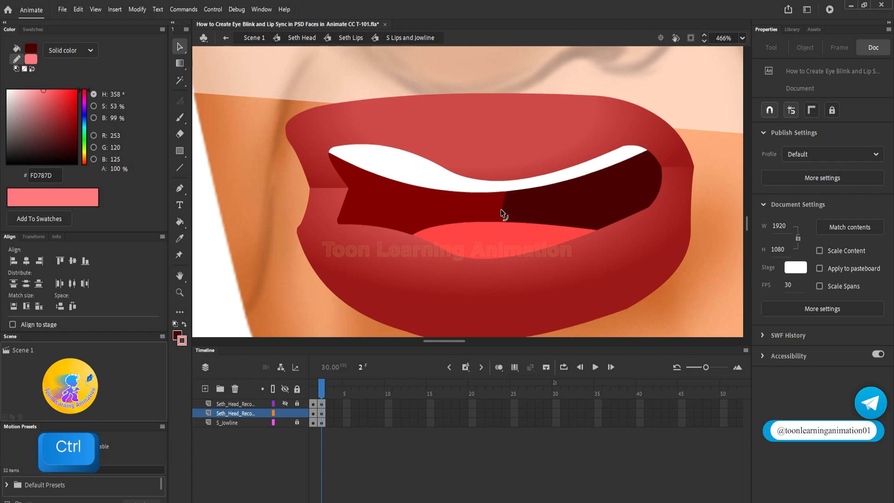
pyautogui.scroll(-5, 501, 208)
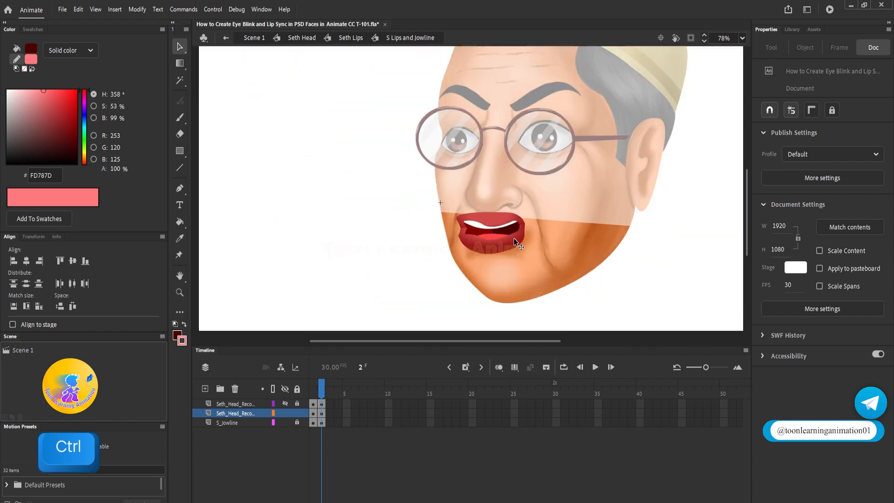
pyautogui.click(285, 403)
pyautogui.scroll(-1, 525, 230)
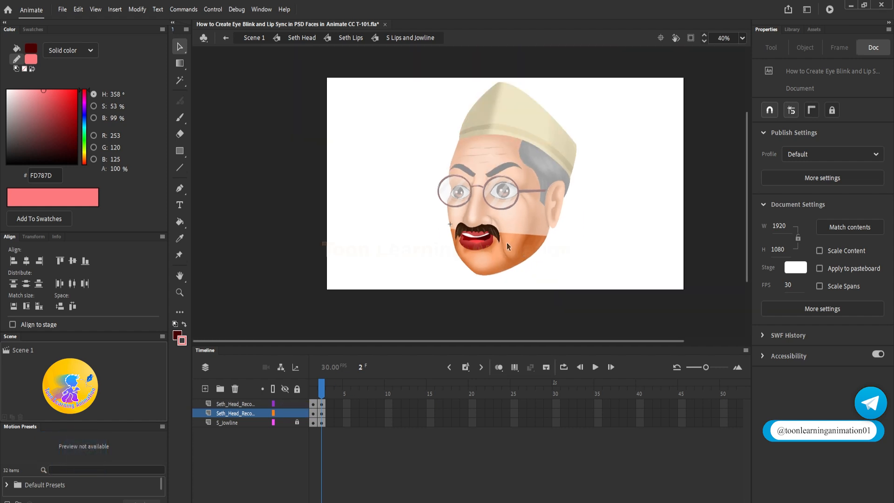
pyautogui.scroll(8, 507, 242)
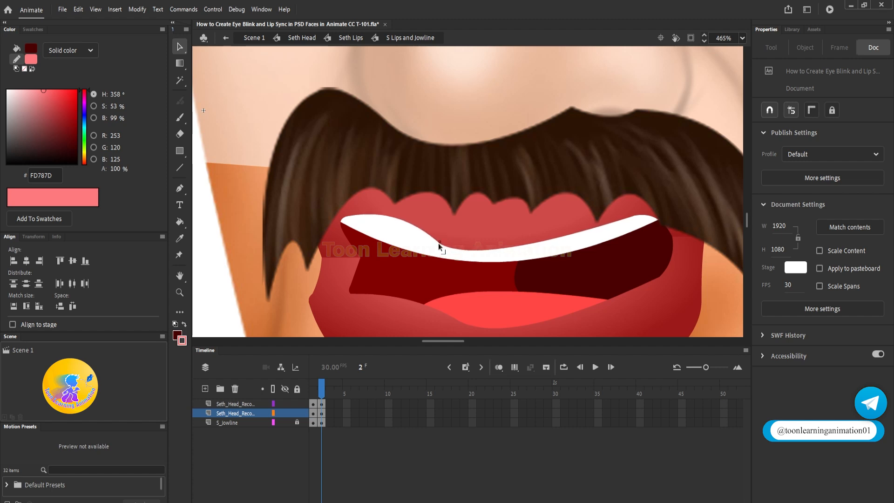
pyautogui.press('alt')
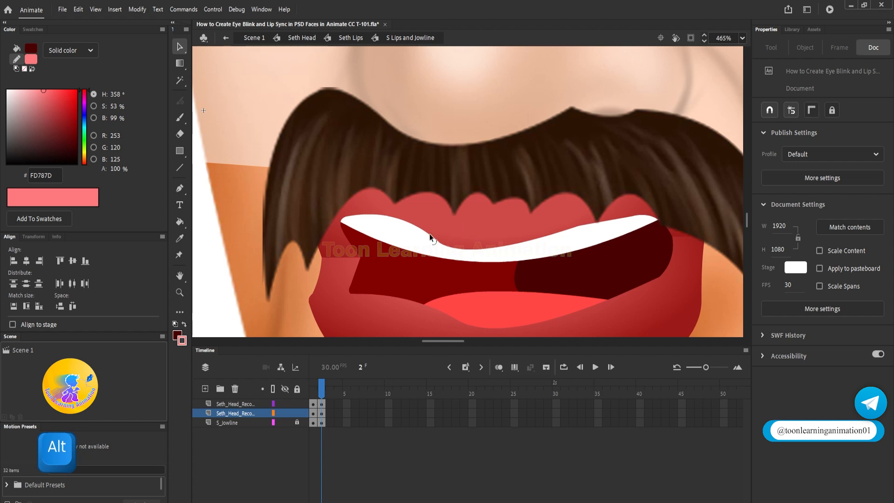
pyautogui.scroll(-5, 498, 274)
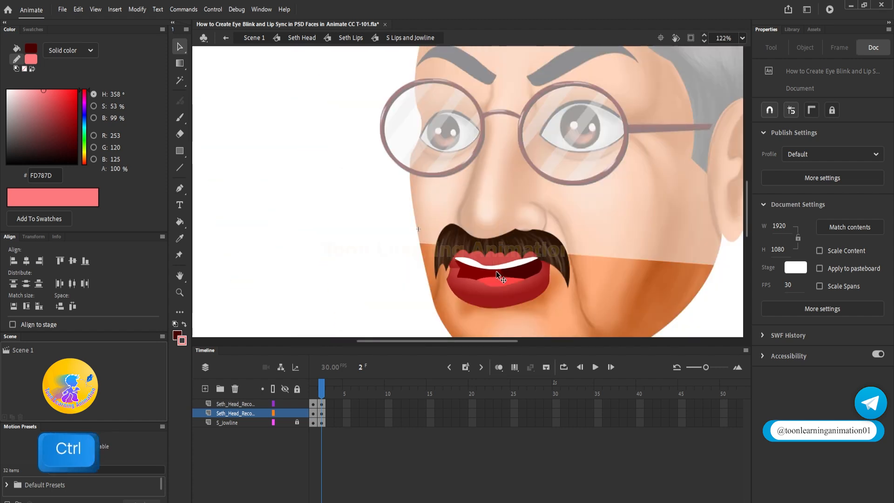
pyautogui.scroll(-1, 497, 275)
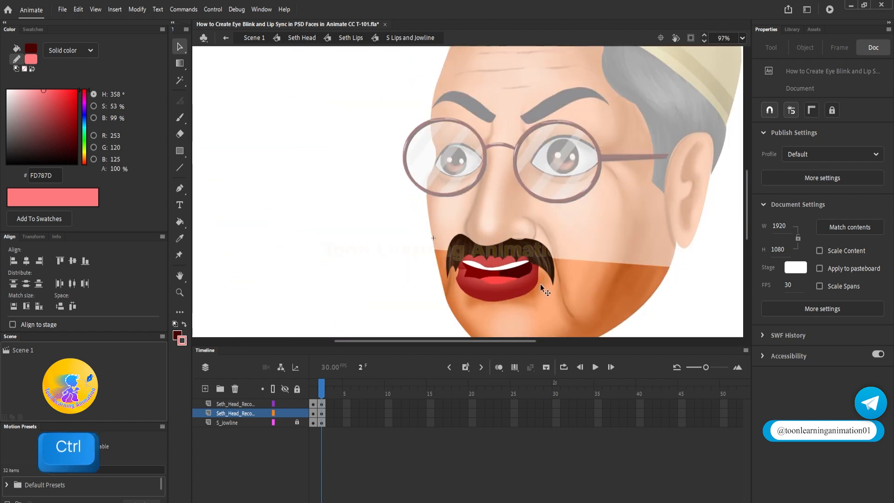
pyautogui.press('space')
pyautogui.moveTo(500, 277); pyautogui.dragTo(482, 255)
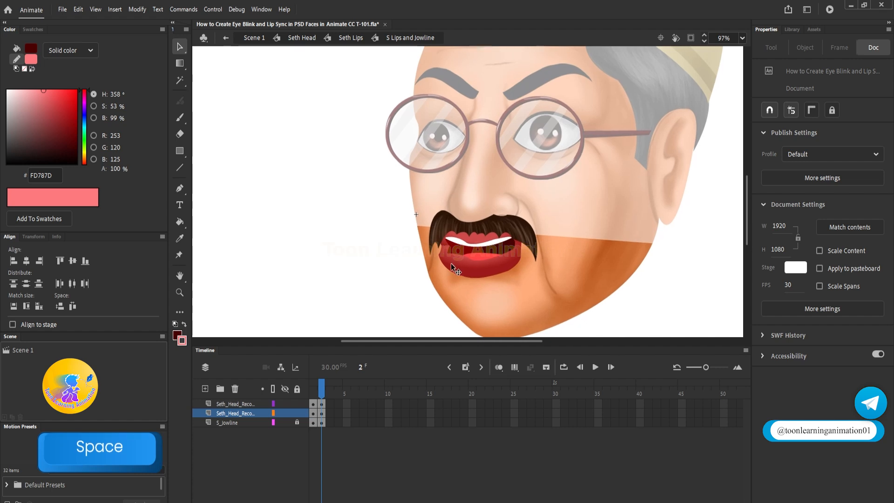
# Step: Insert keyframes at frame 3 on the moustache, lips and jawline layers
pyautogui.moveTo(330, 404); pyautogui.dragTo(332, 423)
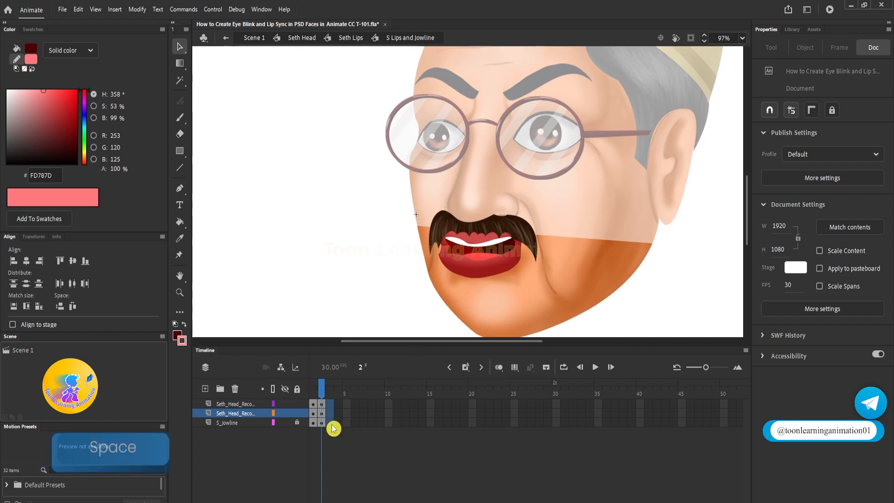
pyautogui.press('F6')
pyautogui.click(582, 242)
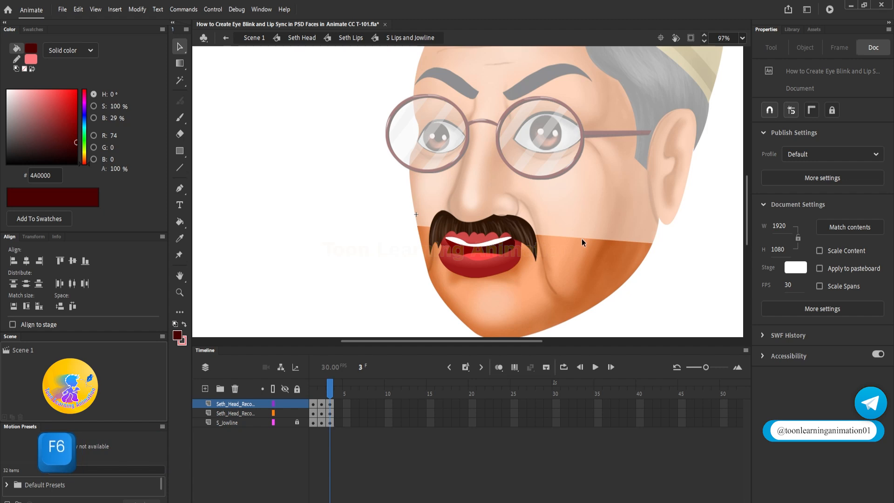
pyautogui.scroll(3, 511, 268)
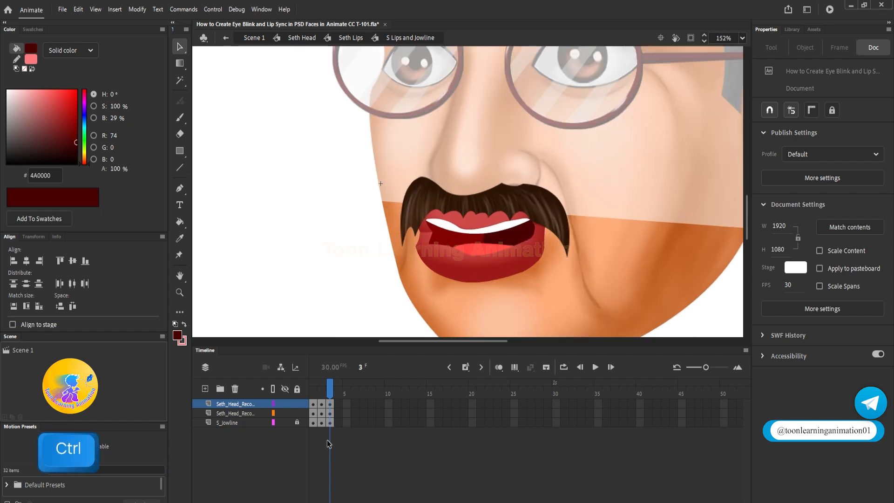
# Step: Fill the whole mouth interior and tongue on frame 3 with the white sampled from the teeth (FFFFFF)
pyautogui.click(330, 415)
pyautogui.scroll(3, 457, 253)
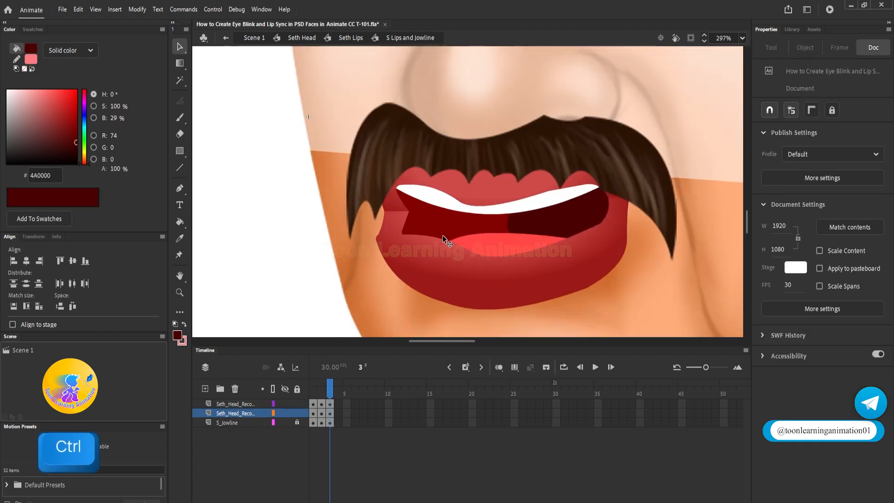
pyautogui.click(179, 240)
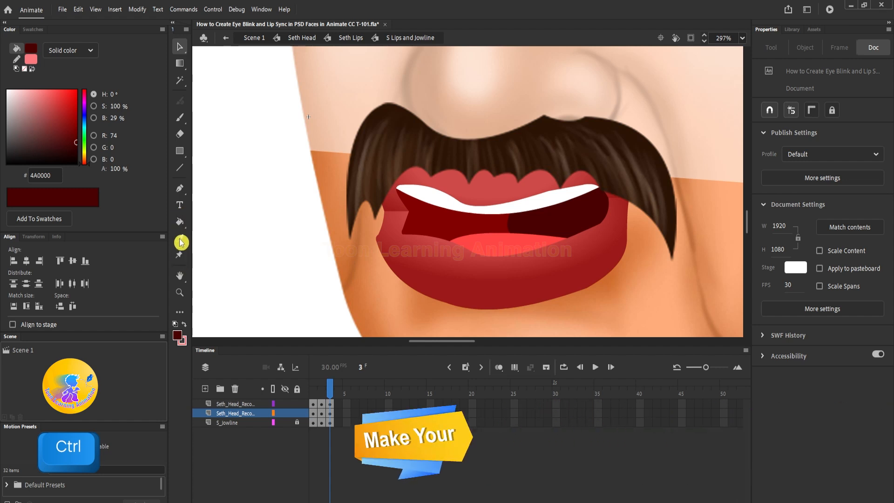
pyautogui.click(429, 195)
pyautogui.click(436, 231)
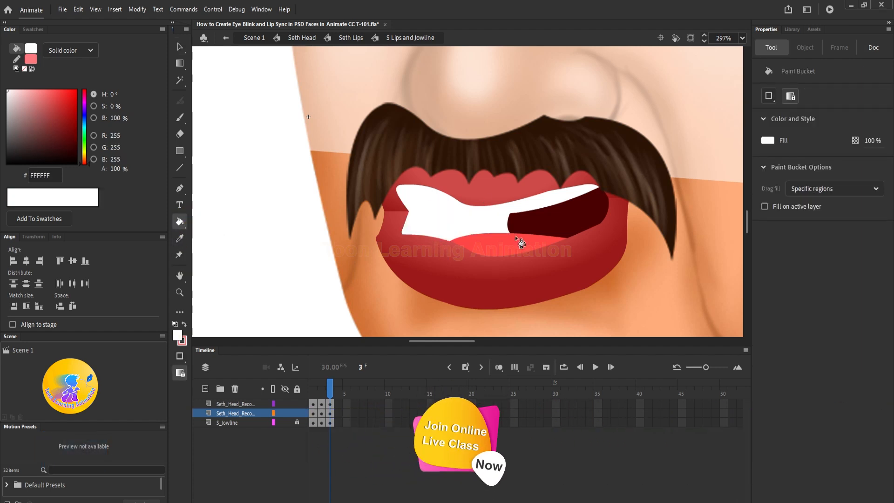
pyautogui.click(521, 244)
pyautogui.click(557, 228)
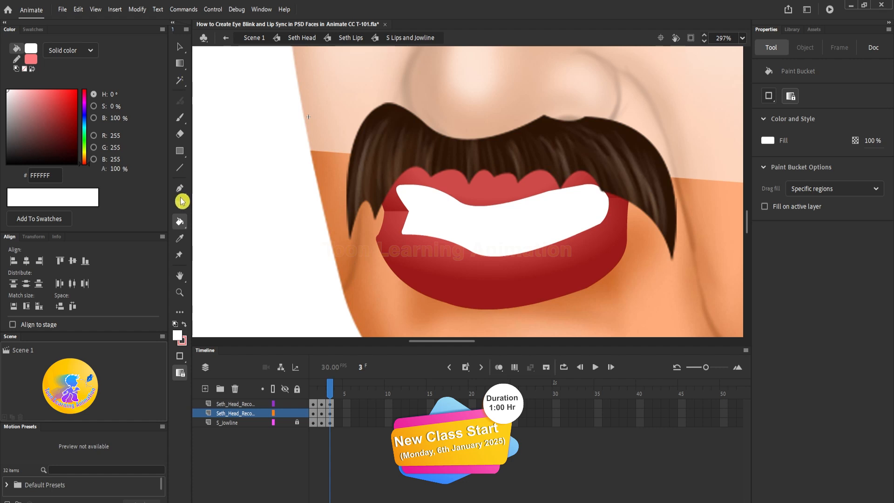
# Step: Draw a light grey (CCCCCC) line of stroke size 10 across the white teeth and bend it downward into a curve
pyautogui.click(180, 168)
pyautogui.scroll(2, 599, 259)
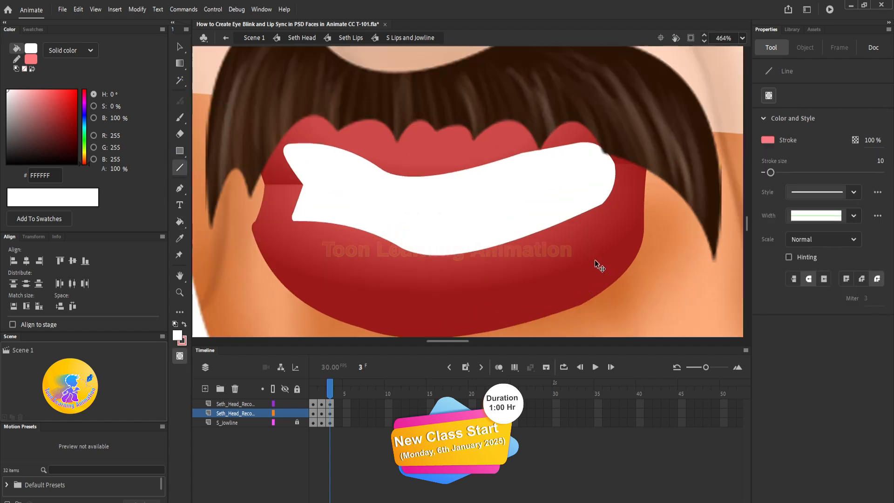
pyautogui.click(187, 346)
pyautogui.click(183, 342)
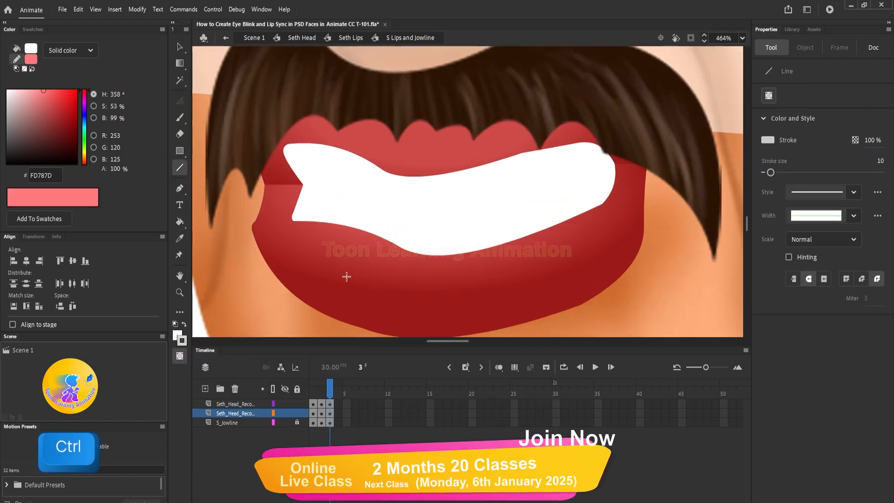
pyautogui.moveTo(317, 187); pyautogui.dragTo(586, 177)
pyautogui.moveTo(475, 186); pyautogui.dragTo(463, 210)
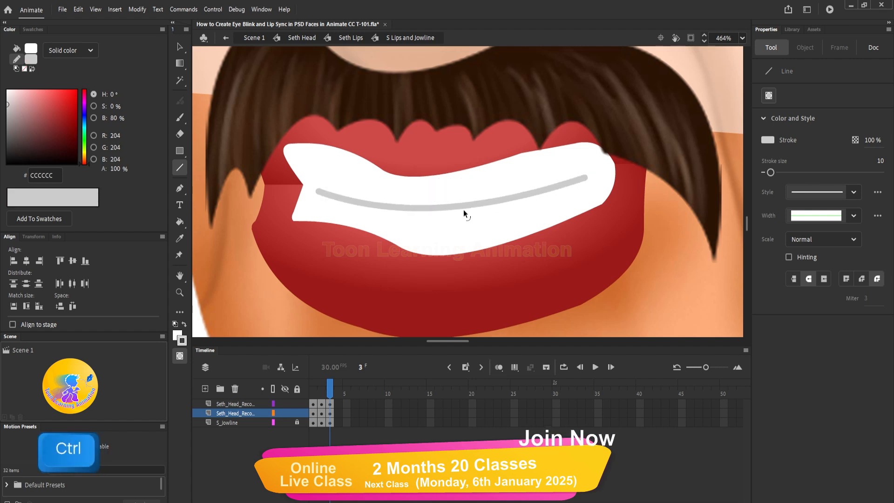
# Step: Give the grey teeth line a width profile that tapers at both ends
pyautogui.keyDown('ctrl'); pyautogui.click(430, 209); pyautogui.keyUp('ctrl')
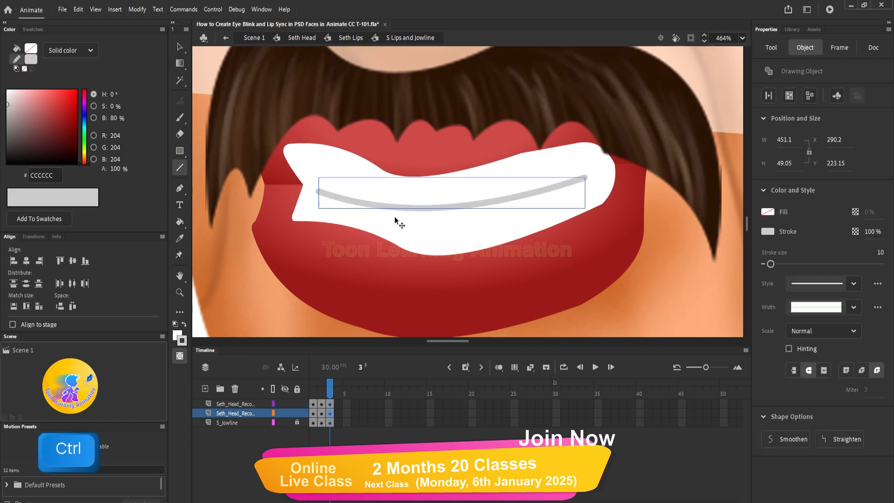
pyautogui.click(855, 308)
pyautogui.click(823, 329)
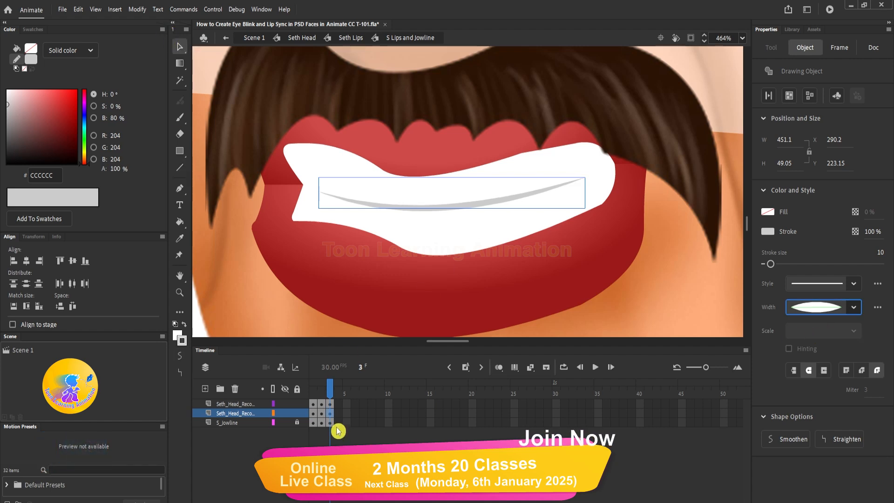
# Step: Transform the whole frame 3 mouth to about 824 wide and 360 high, and compare it with frame 2
pyautogui.click(330, 412)
pyautogui.scroll(-3, 424, 200)
pyautogui.moveTo(443, 207); pyautogui.dragTo(534, 213)
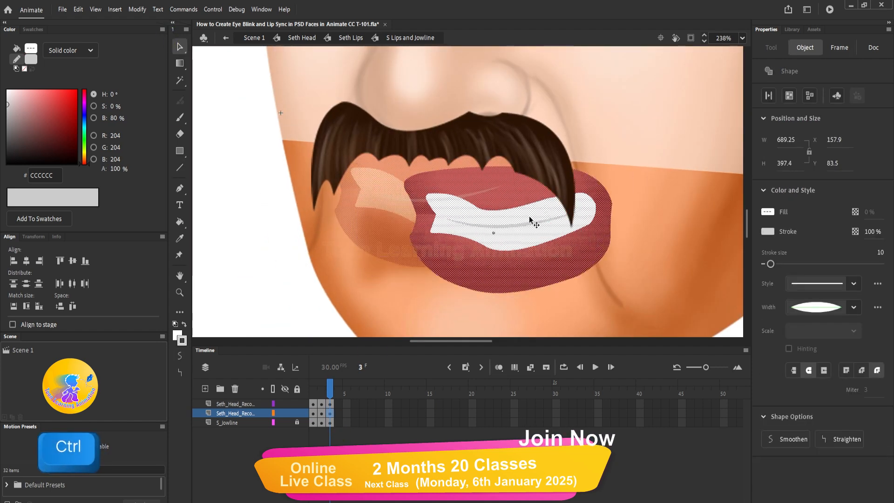
pyautogui.hotkey('ctrl', 'z')
pyautogui.click(180, 63)
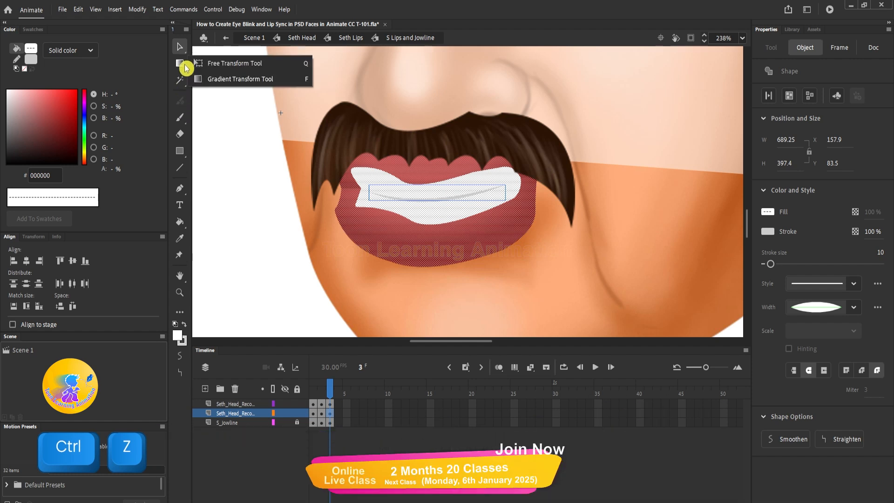
pyautogui.click(210, 66)
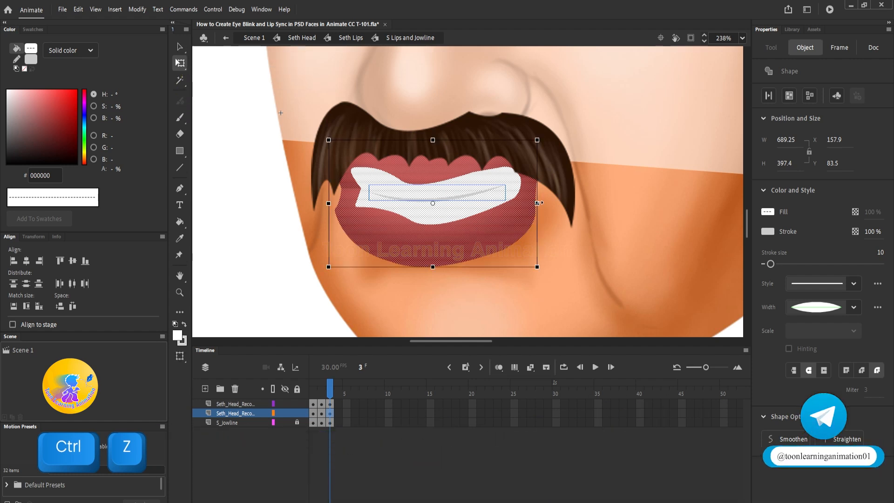
pyautogui.moveTo(539, 204); pyautogui.dragTo(555, 201)
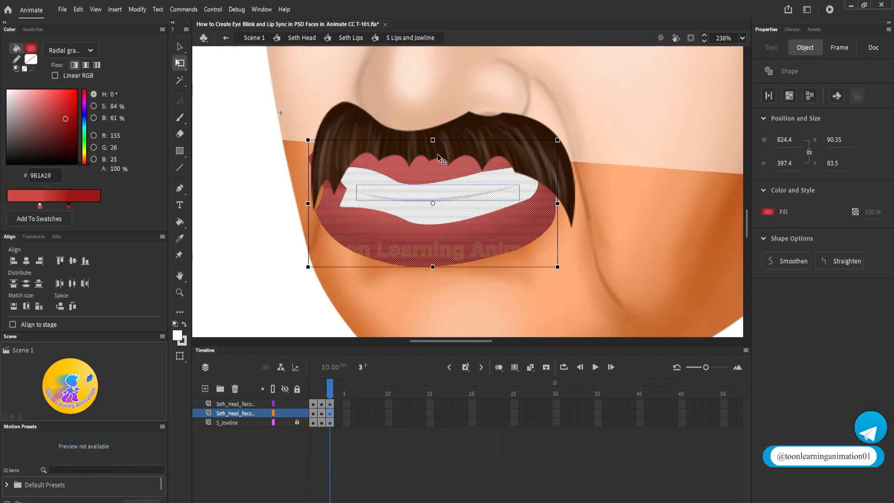
pyautogui.moveTo(433, 140); pyautogui.dragTo(433, 145)
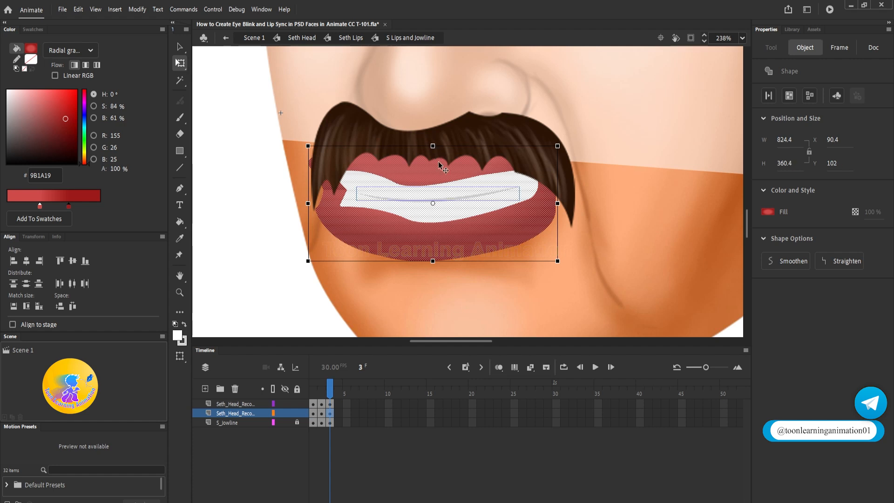
pyautogui.click(321, 390)
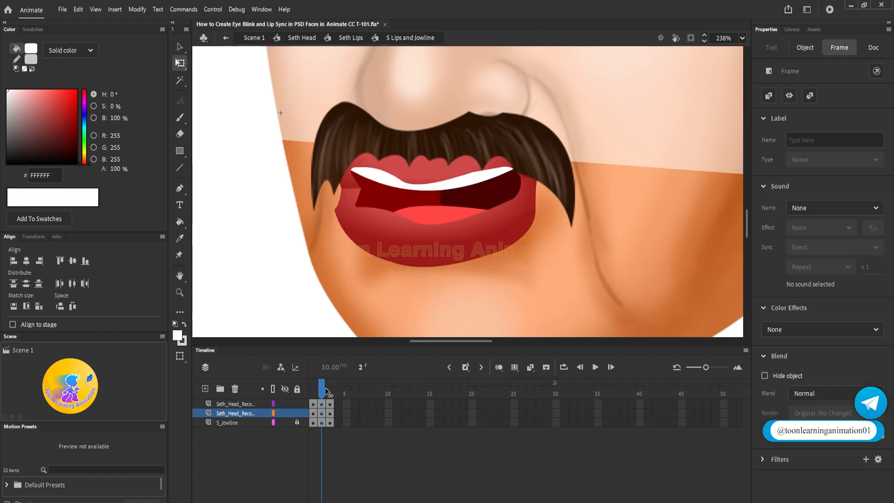
pyautogui.moveTo(326, 391); pyautogui.dragTo(335, 393)
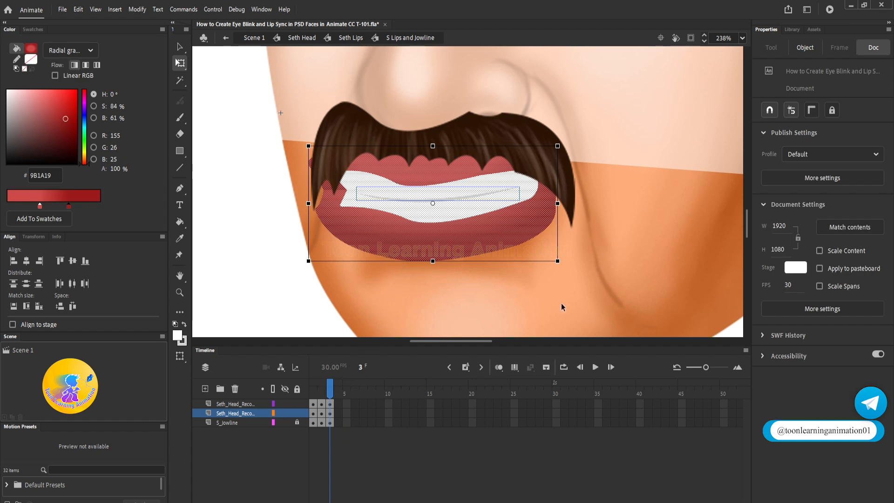
# Step: Insert keyframes at frame 4 on all three layers and lock the moustache layer
pyautogui.moveTo(340, 406); pyautogui.dragTo(340, 425)
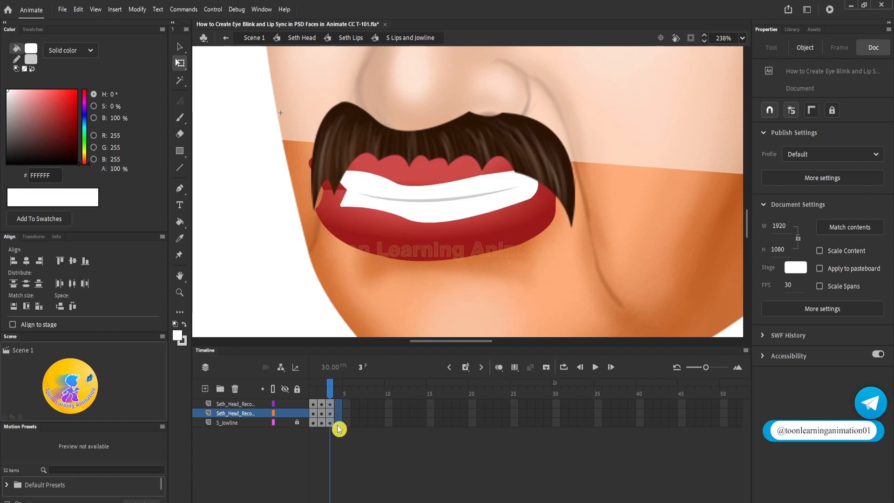
pyautogui.press('F6')
pyautogui.click(328, 446)
pyautogui.click(297, 404)
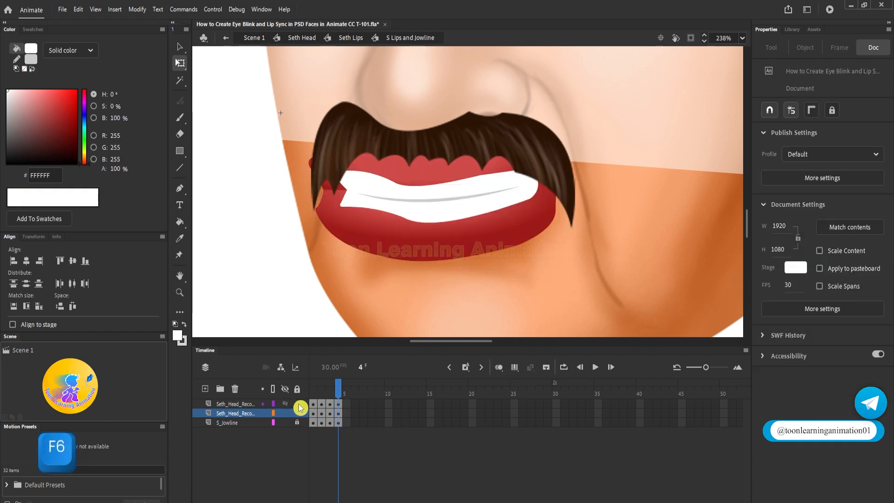
# Step: Delete the clenched-teeth mouth artwork from frame 4 of the lips layer
pyautogui.click(340, 412)
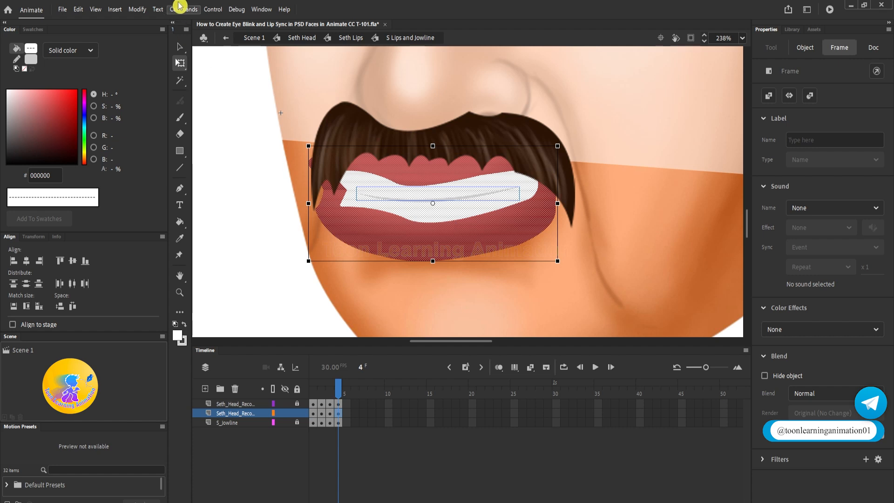
pyautogui.click(180, 48)
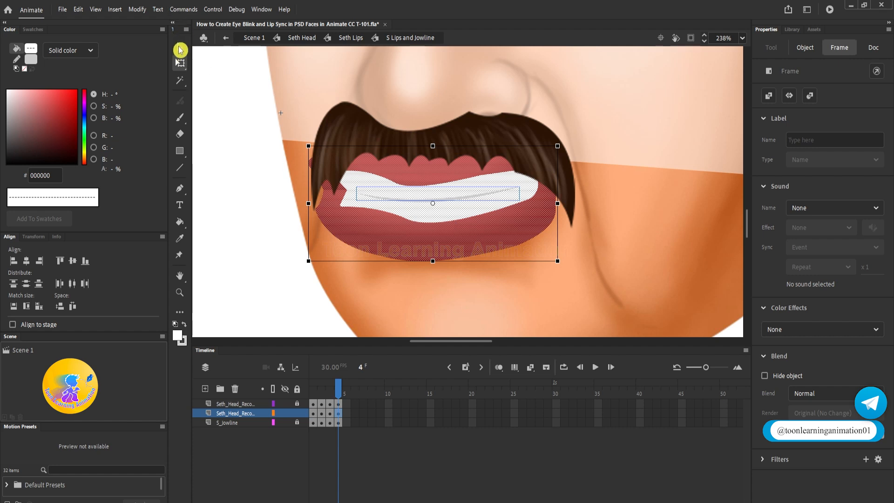
pyautogui.click(338, 414)
pyautogui.press('Delete')
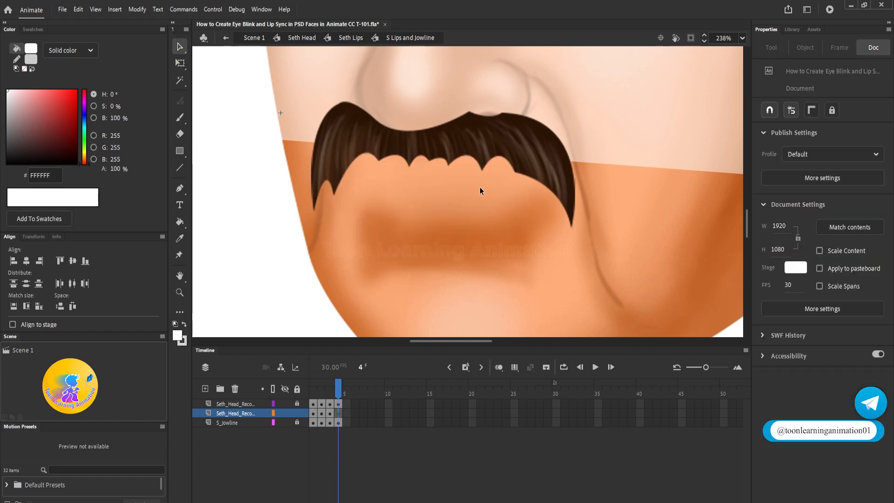
# Step: Copy the open mouth from frame 2 and paste it in place on frame 4 of the lips layer
pyautogui.press(',')
pyautogui.press(',')
pyautogui.click(322, 414)
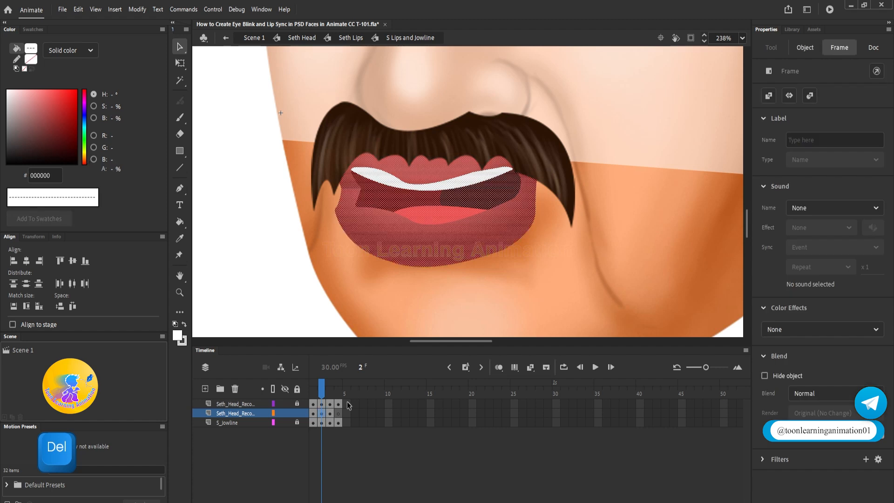
pyautogui.hotkey('ctrl', 'c')
pyautogui.click(339, 415)
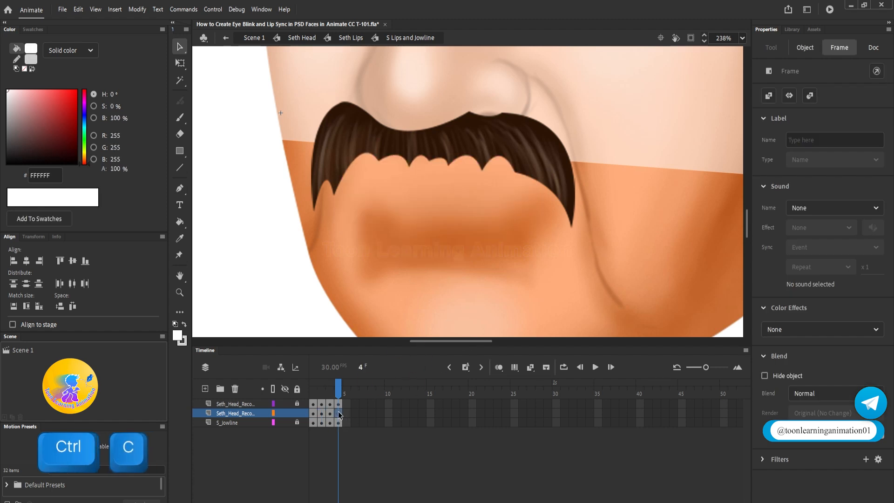
pyautogui.hotkey('ctrl', 'shift', 'v')
# Step: Group the tongue and the upper teeth on frame 4 as separate groups
pyautogui.click(443, 212)
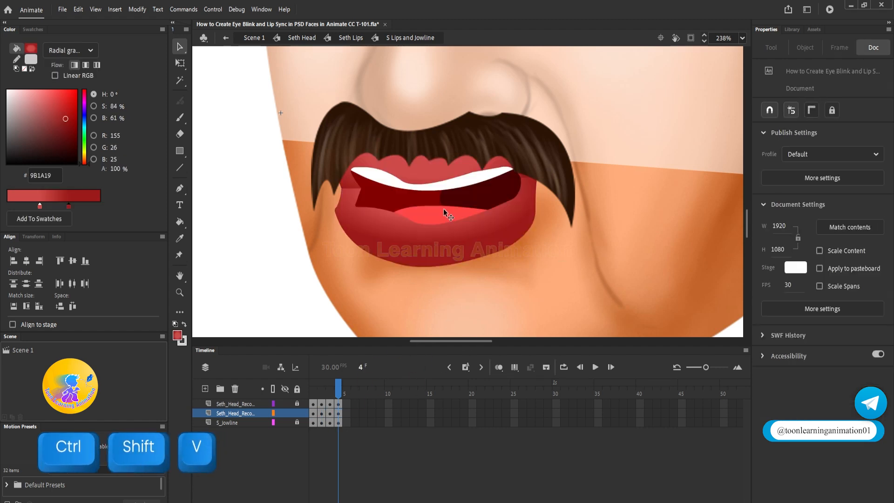
pyautogui.click(444, 194)
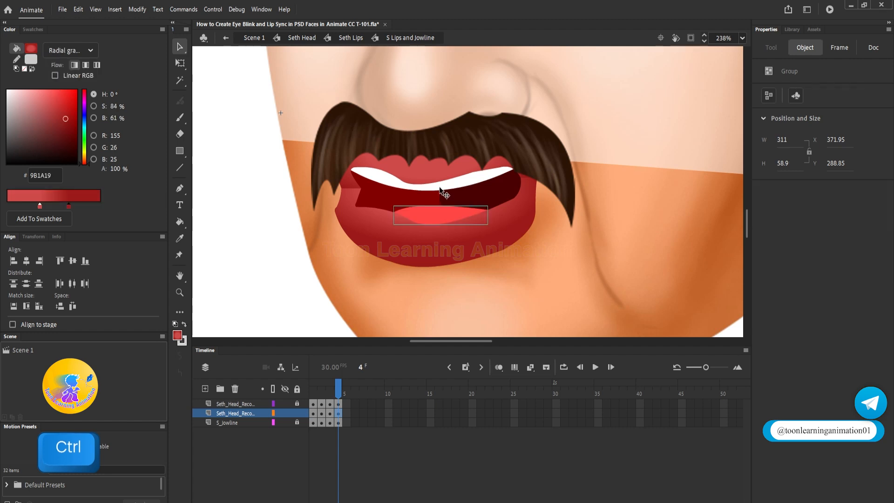
pyautogui.click(442, 188)
pyautogui.click(441, 208)
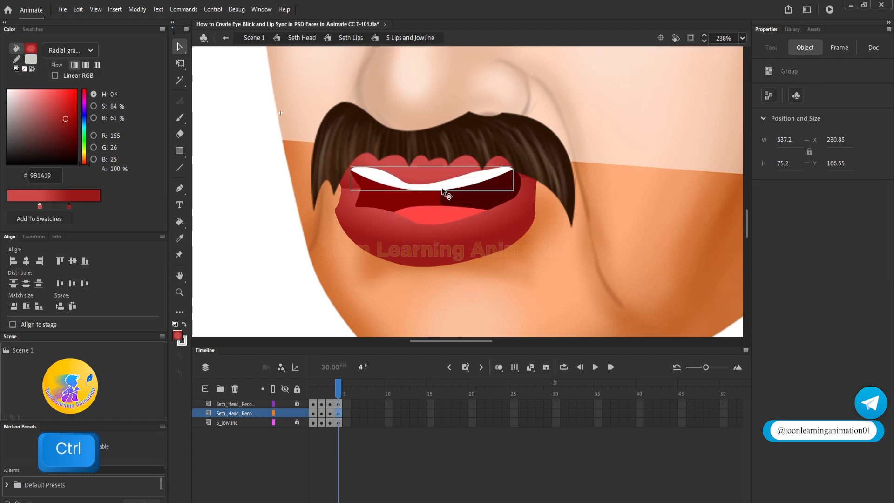
pyautogui.hotkey('ctrl', 'g')
# Step: Inside the tongue group, pull the upper edge up to the teeth and curve its right side inward, then exit the group
pyautogui.doubleClick(440, 206)
pyautogui.click(479, 232)
pyautogui.scroll(2, 427, 206)
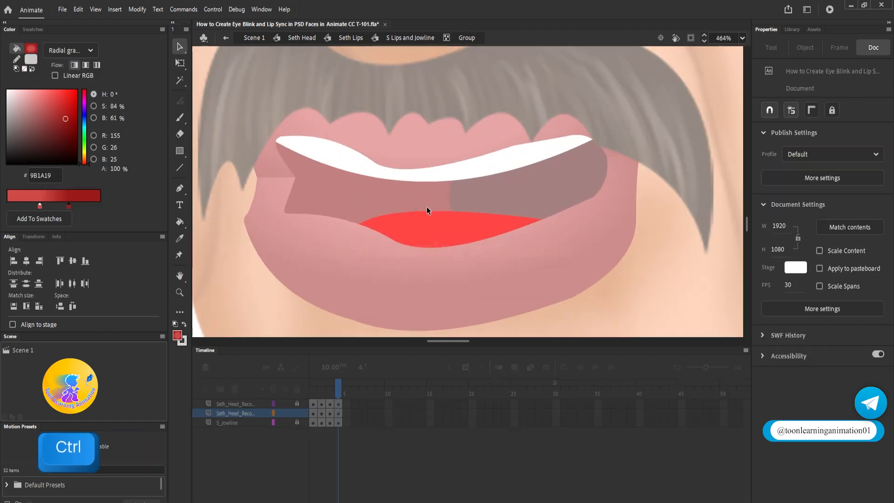
pyautogui.moveTo(422, 214); pyautogui.dragTo(395, 167)
pyautogui.scroll(2, 395, 167)
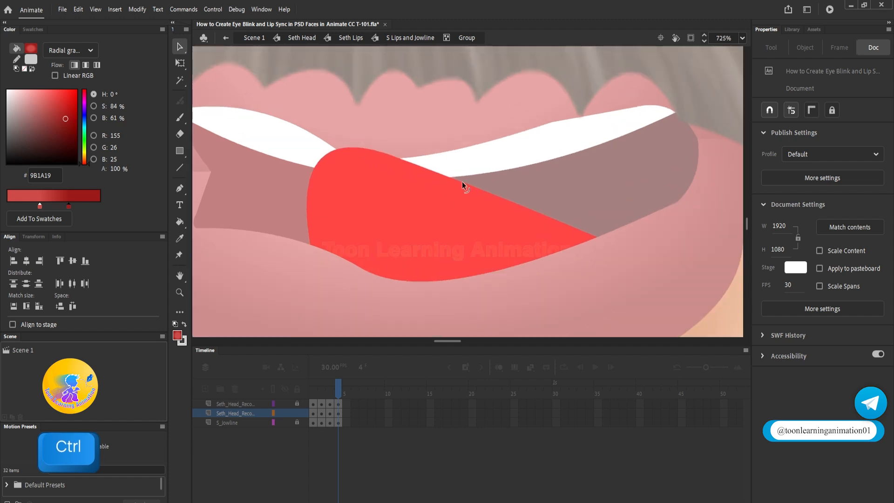
pyautogui.moveTo(462, 181); pyautogui.dragTo(467, 218)
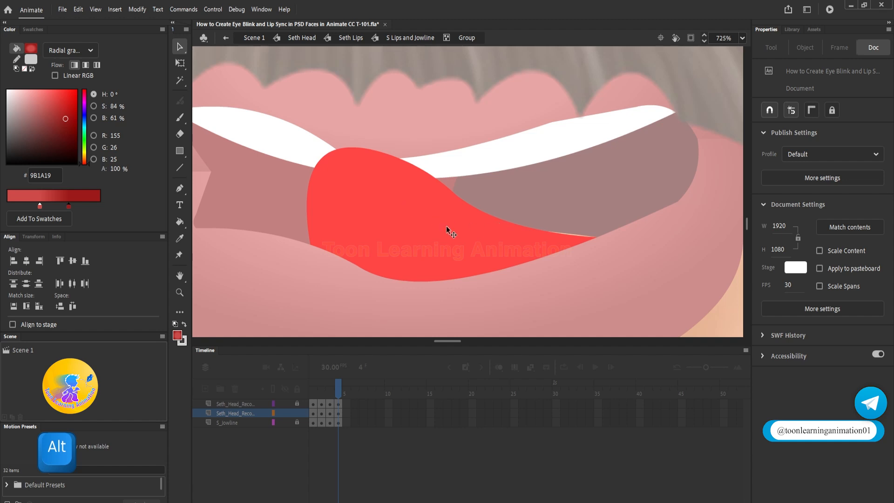
pyautogui.scroll(-5, 445, 225)
pyautogui.doubleClick(576, 280)
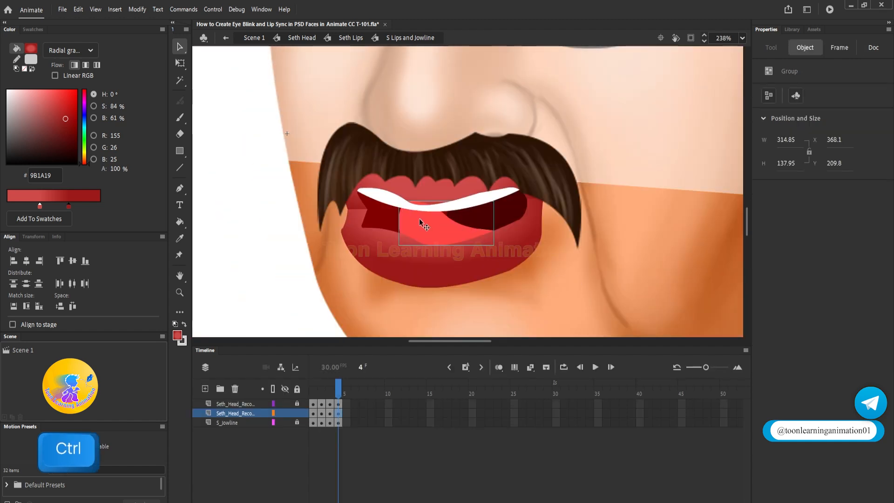
# Step: Break apart the tongue and upper teeth groups on frame 4 into plain shapes
pyautogui.scroll(3, 419, 219)
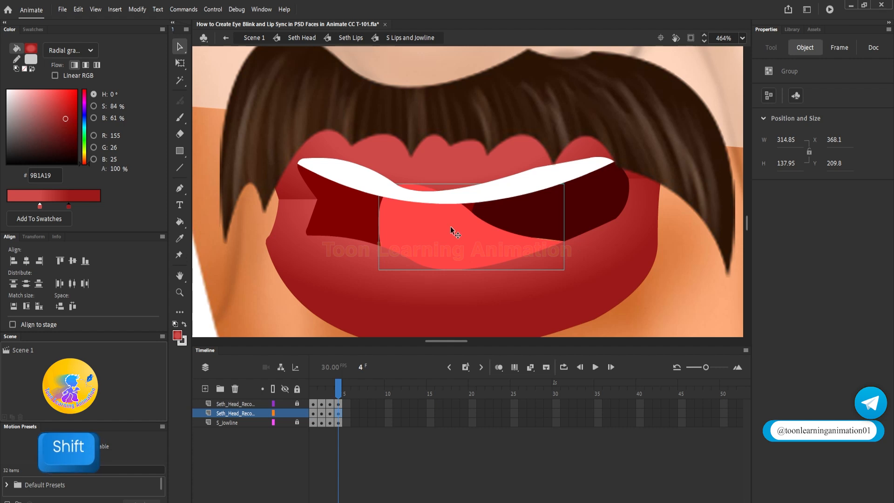
pyautogui.keyDown('shift'); pyautogui.click(500, 195); pyautogui.keyUp('shift')
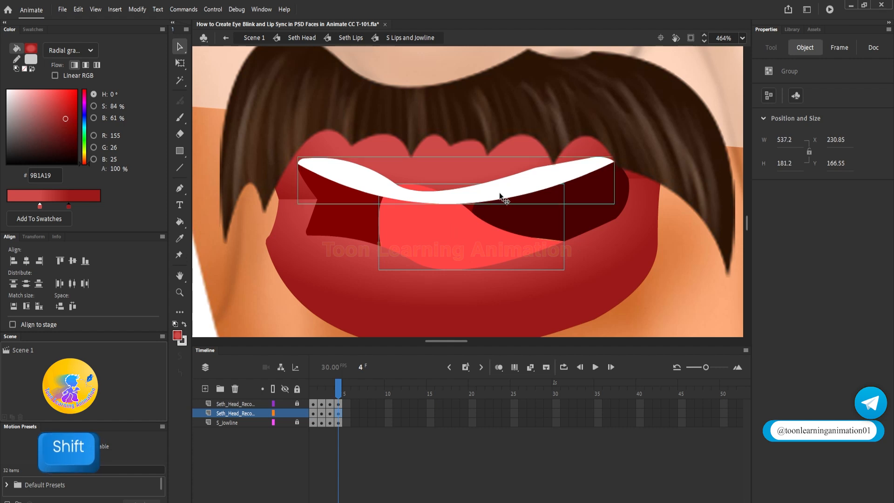
pyautogui.hotkey('ctrl', 'b')
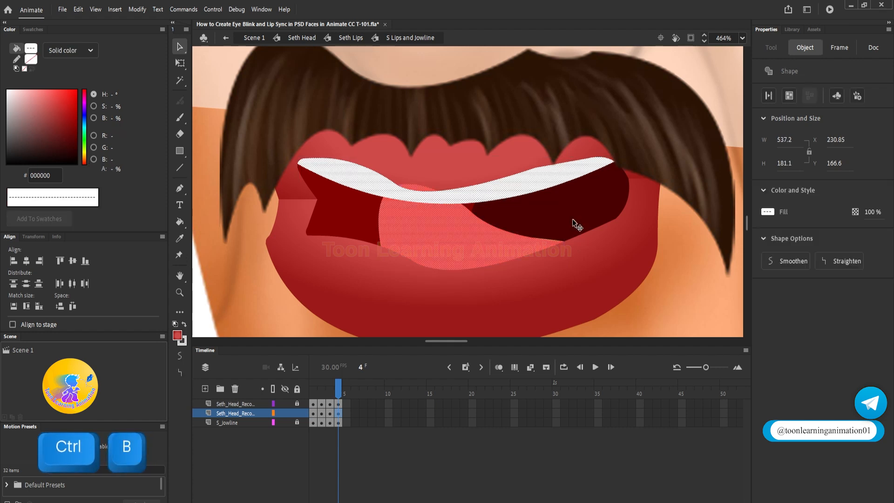
pyautogui.click(697, 303)
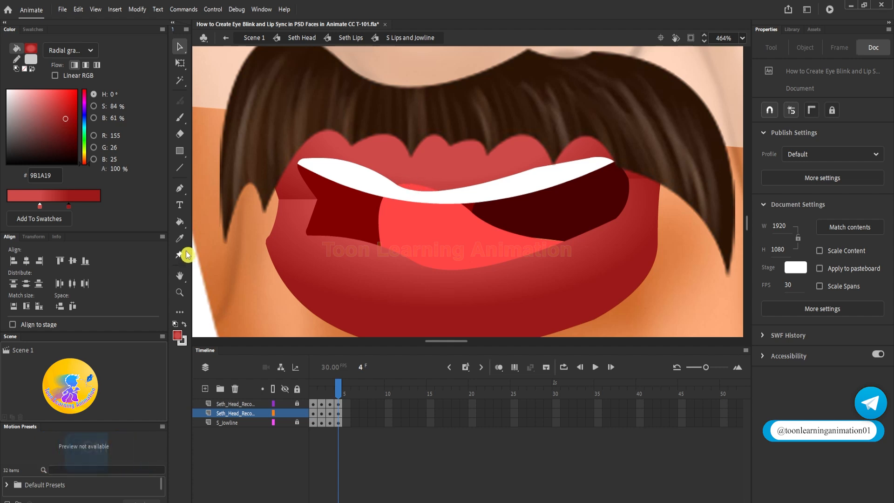
# Step: Sample the lip's red gradient and fill the tongue sliver showing above the upper teeth with it
pyautogui.click(179, 238)
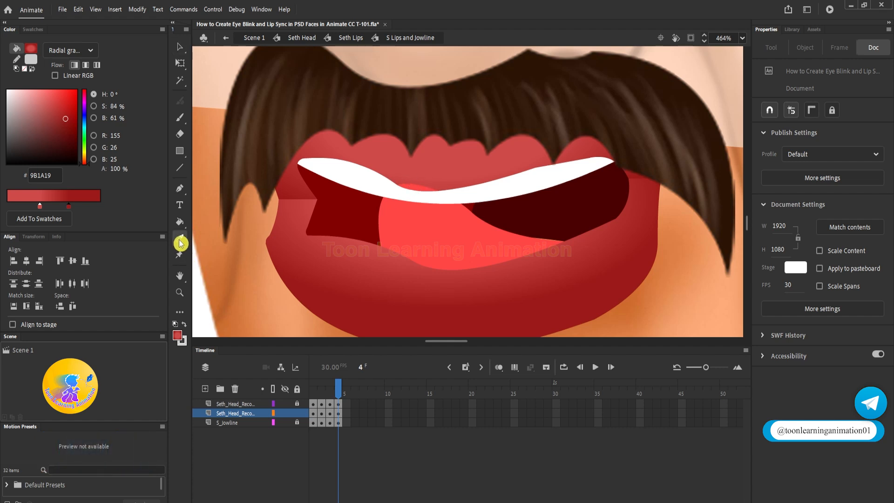
pyautogui.click(464, 166)
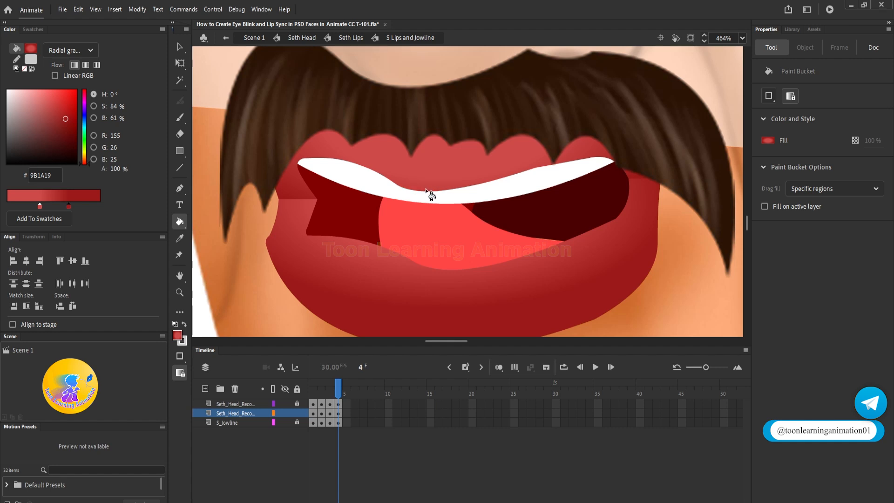
pyautogui.press('v')
# Step: Compare the raised-tongue mouth on frame 4 with the open mouth on frame 2
pyautogui.scroll(-3, 429, 223)
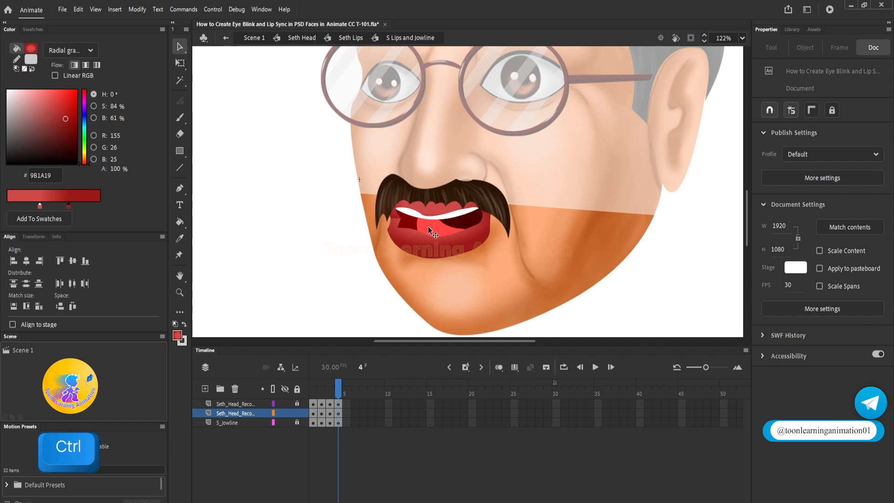
pyautogui.scroll(2, 428, 227)
pyautogui.click(324, 394)
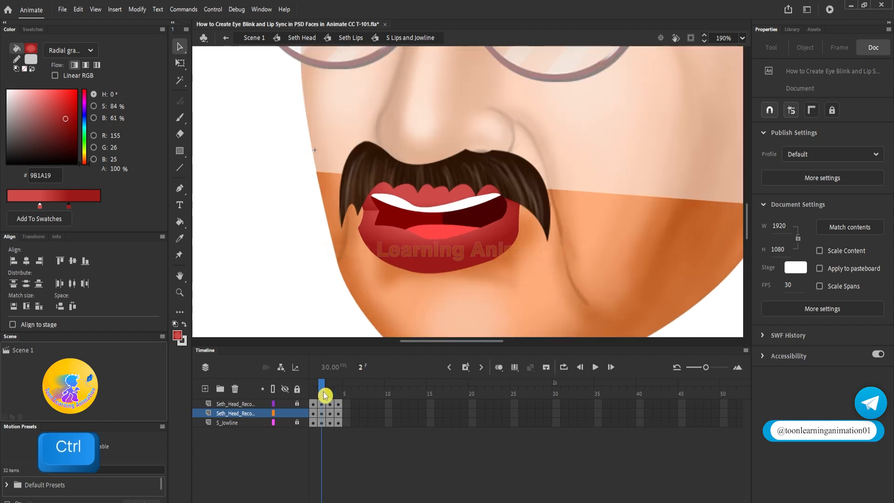
pyautogui.click(339, 395)
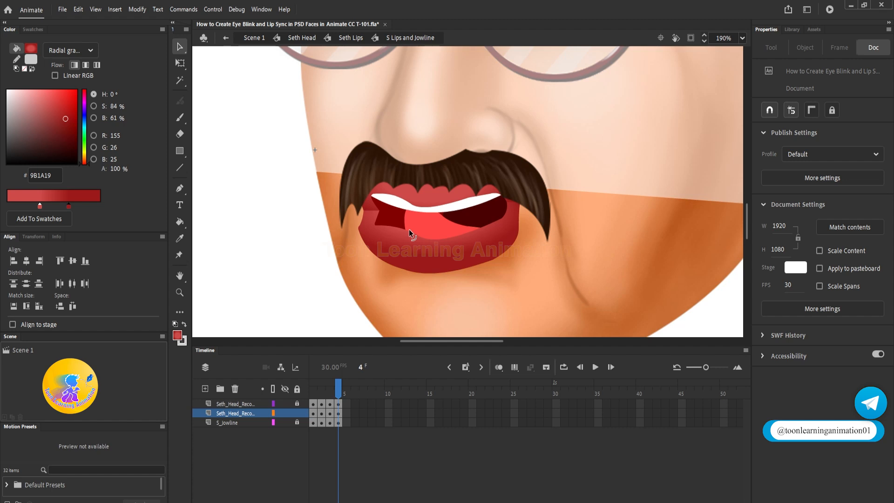
pyautogui.click(325, 390)
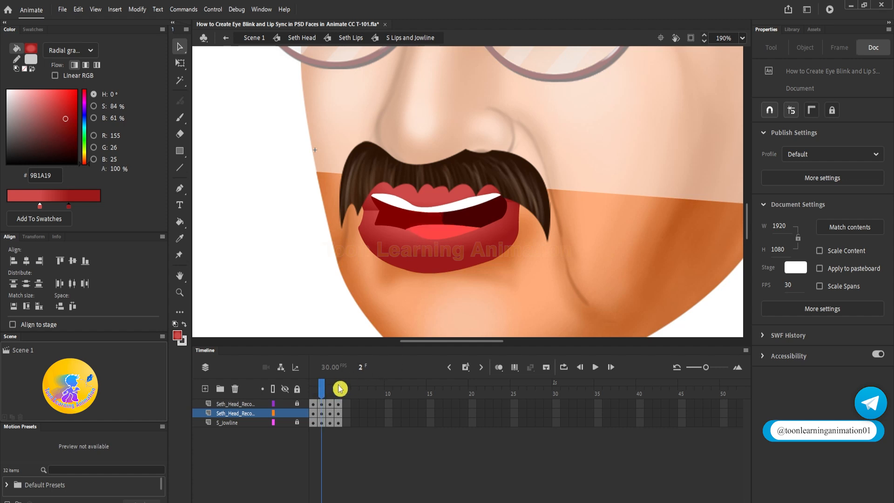
pyautogui.click(340, 391)
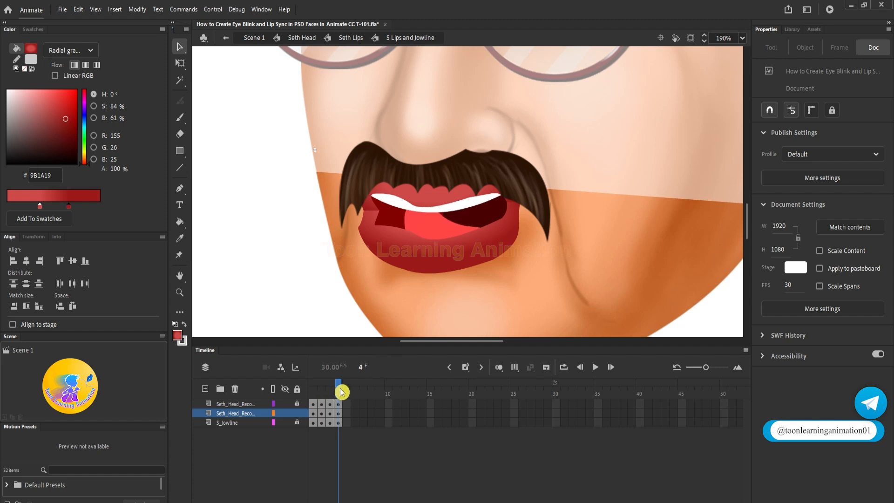
# Step: Squash the whole mouth artwork on frame 4 vertically about its center to a height of about 363 px, and check it against frame 2
pyautogui.click(339, 414)
pyautogui.click(180, 63)
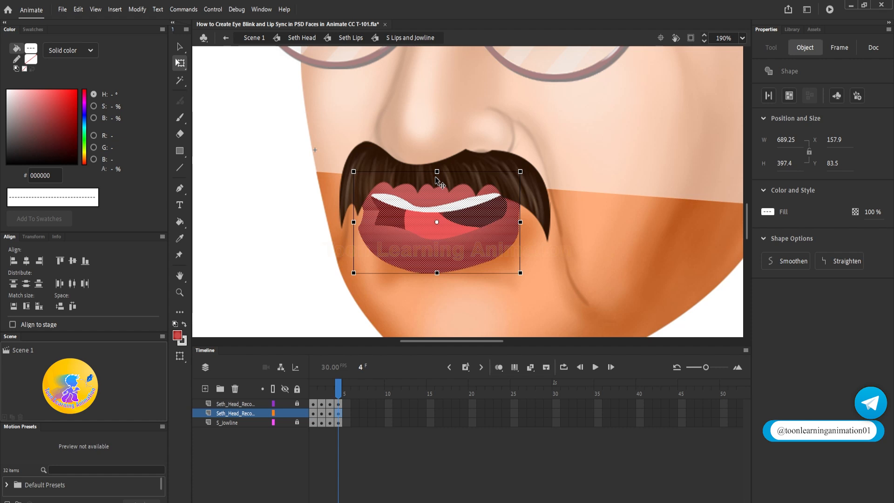
pyautogui.scroll(3, 436, 173)
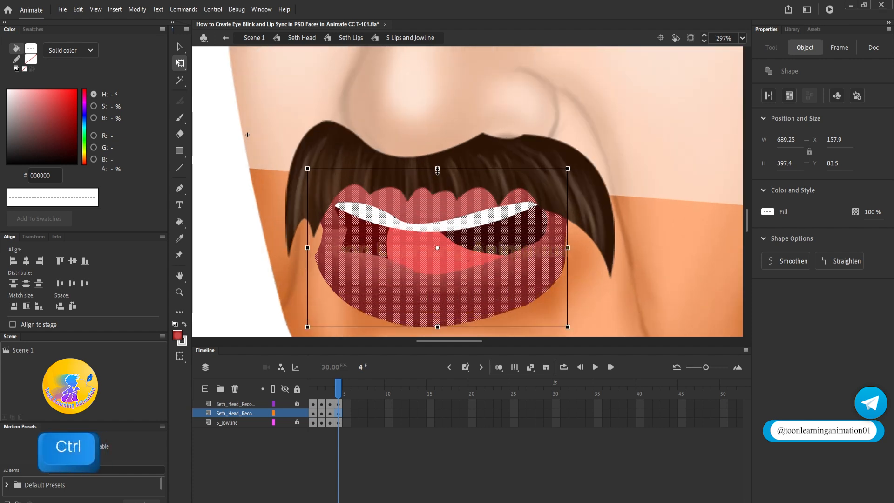
pyautogui.moveTo(438, 168); pyautogui.dragTo(438, 176)
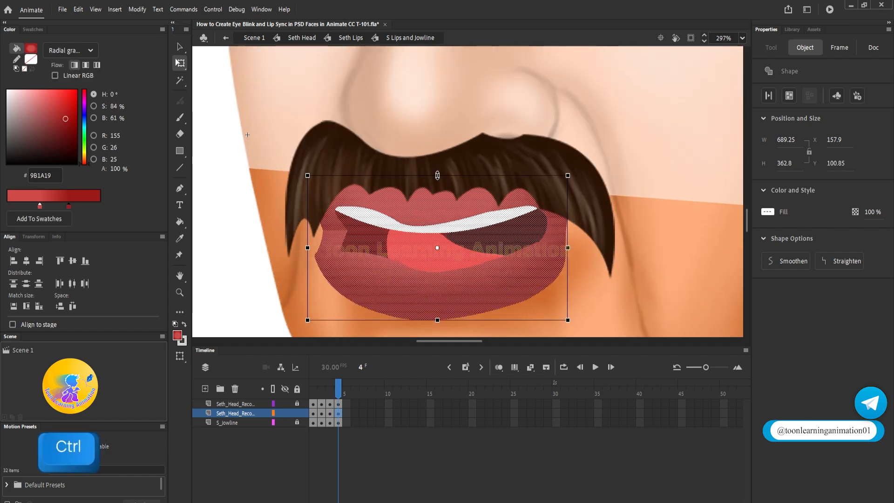
pyautogui.click(322, 383)
pyautogui.click(343, 387)
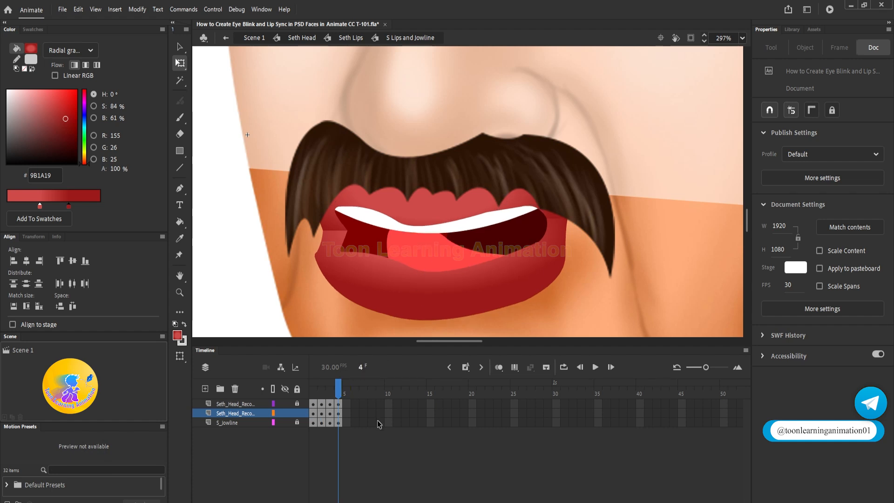
# Step: Insert keyframes at frame 5 on all three layers and clear the selection
pyautogui.moveTo(347, 404); pyautogui.dragTo(351, 434)
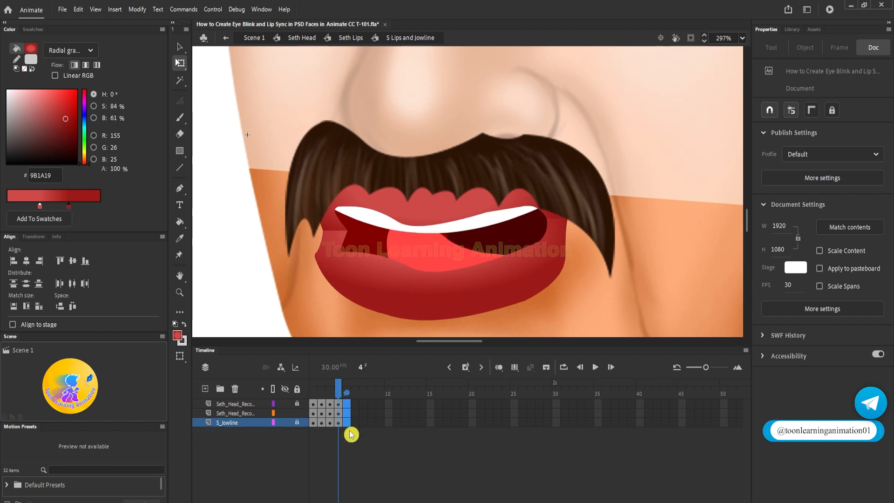
pyautogui.press('F6')
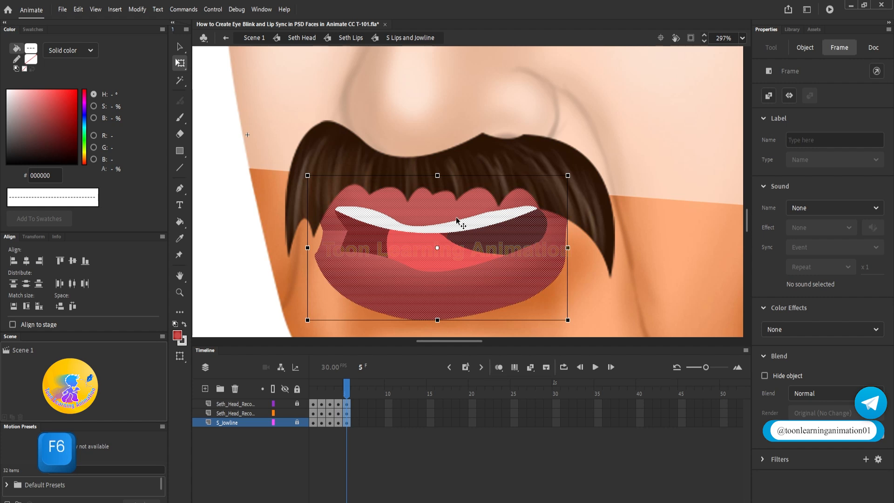
pyautogui.click(630, 153)
# Step: Draw a tall, narrow oval with the red radial gradient fill on the cheek beside the mouth, on frame 5 of the lips layer
pyautogui.scroll(-3, 572, 213)
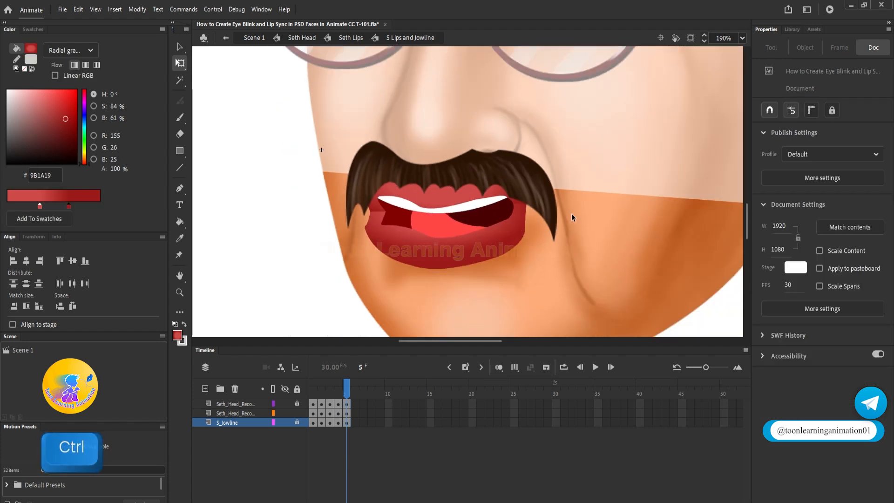
pyautogui.moveTo(180, 150); pyautogui.dragTo(210, 182)
pyautogui.moveTo(651, 227); pyautogui.dragTo(516, 215)
pyautogui.scroll(3, 459, 206)
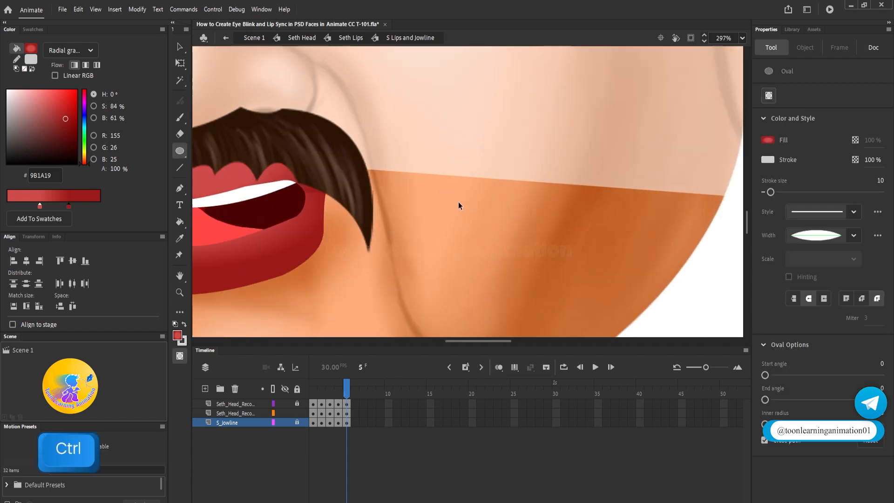
pyautogui.click(339, 416)
pyautogui.scroll(-2, 557, 227)
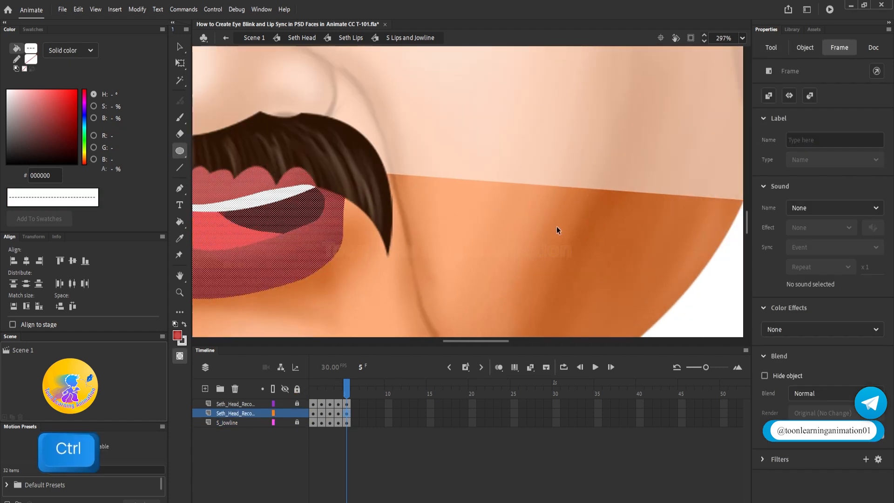
pyautogui.moveTo(528, 174)
pyautogui.mouseDown()
pyautogui.moveTo(562, 255)
pyautogui.moveTo(583, 265)
pyautogui.moveTo(582, 276)
pyautogui.mouseUp()
pyautogui.click(184, 49)
pyautogui.scroll(4, 583, 274)
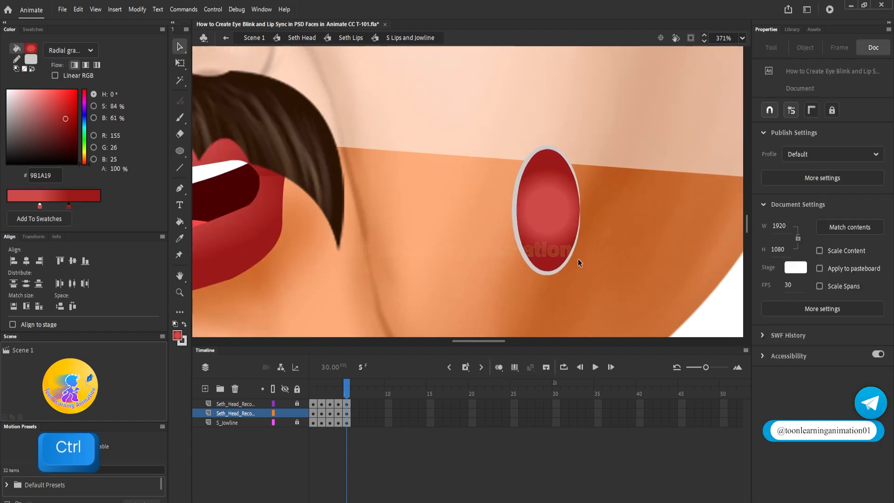
# Step: Pull a small pointed tip out of the middle of the oval's right edge and shape its upper and lower sides
pyautogui.moveTo(562, 202); pyautogui.dragTo(578, 202)
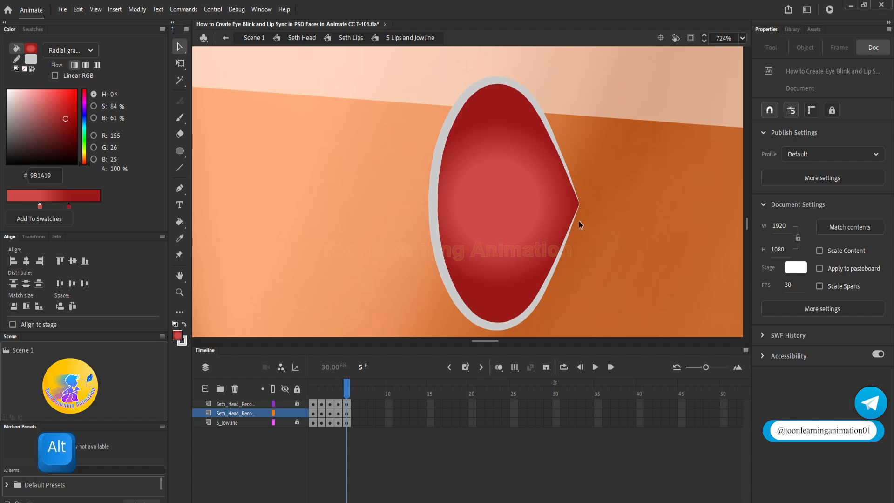
pyautogui.moveTo(571, 223); pyautogui.dragTo(566, 195)
pyautogui.press('alt')
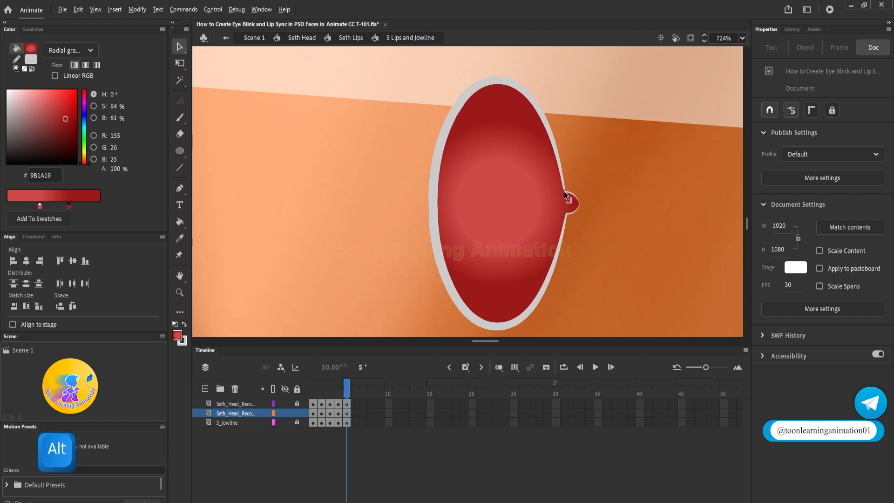
pyautogui.press('alt')
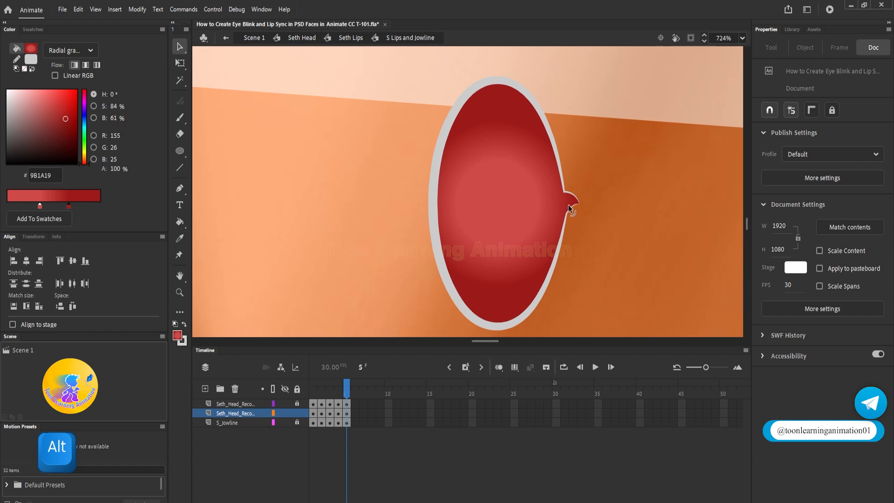
pyautogui.moveTo(566, 212); pyautogui.dragTo(563, 207)
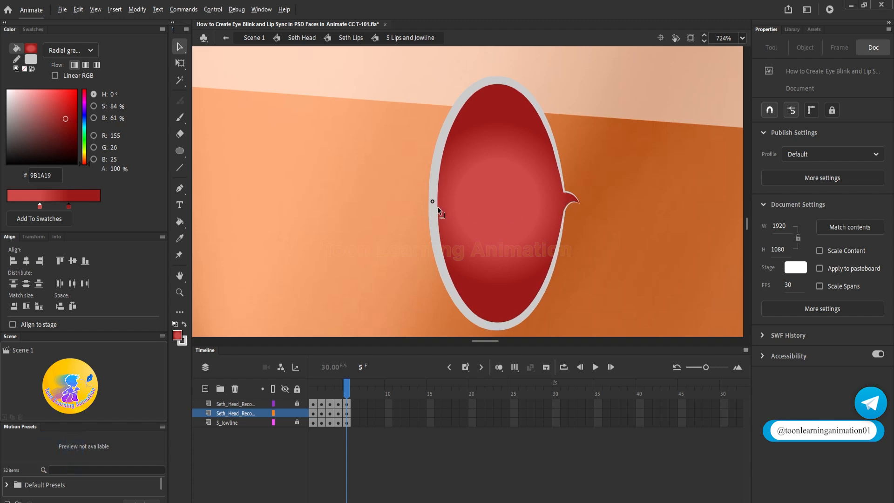
# Step: Add an inward notch to the middle of the oval's left edge and another to its top edge
pyautogui.moveTo(437, 206); pyautogui.dragTo(446, 206)
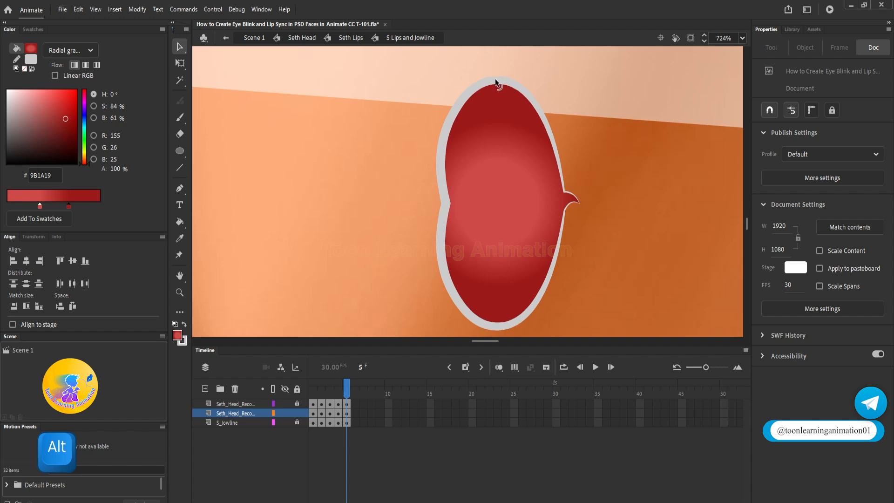
pyautogui.moveTo(495, 82); pyautogui.dragTo(497, 93)
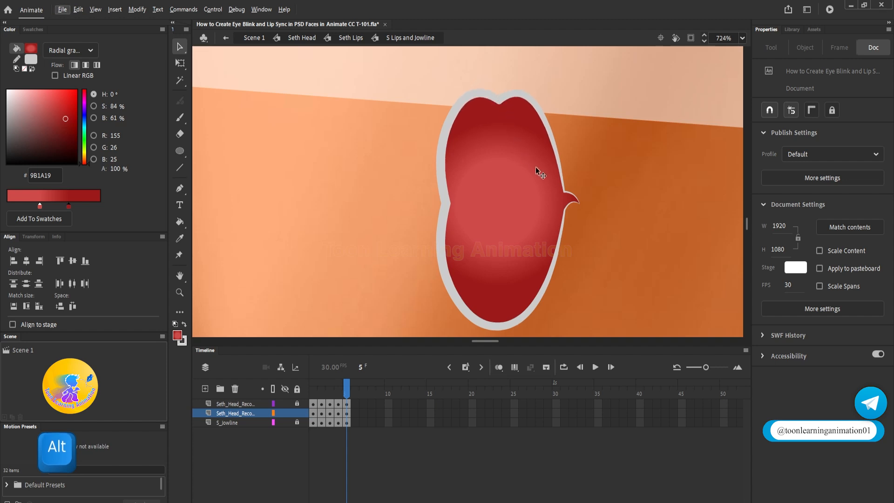
pyautogui.scroll(-2, 536, 171)
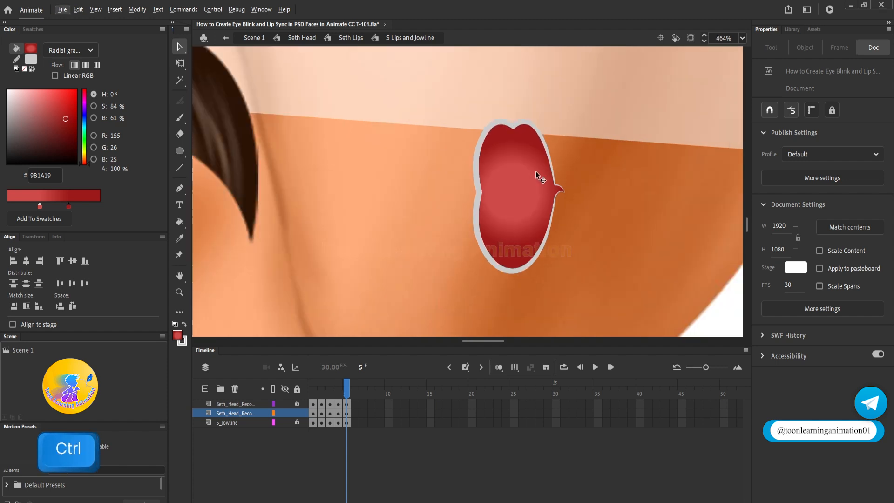
# Step: Break apart the reshaped oval and delete its light gray outline
pyautogui.doubleClick(540, 136)
pyautogui.doubleClick(551, 136)
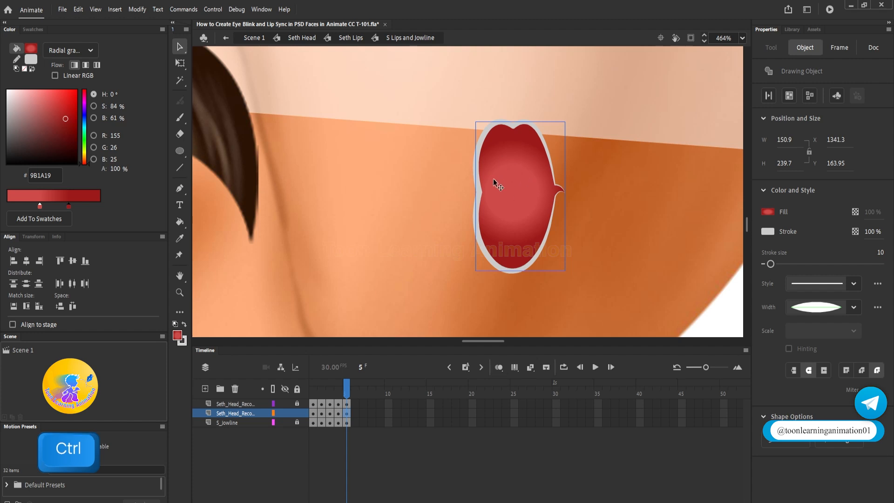
pyautogui.hotkey('ctrl', 'b')
pyautogui.click(521, 122)
pyautogui.doubleClick(525, 123)
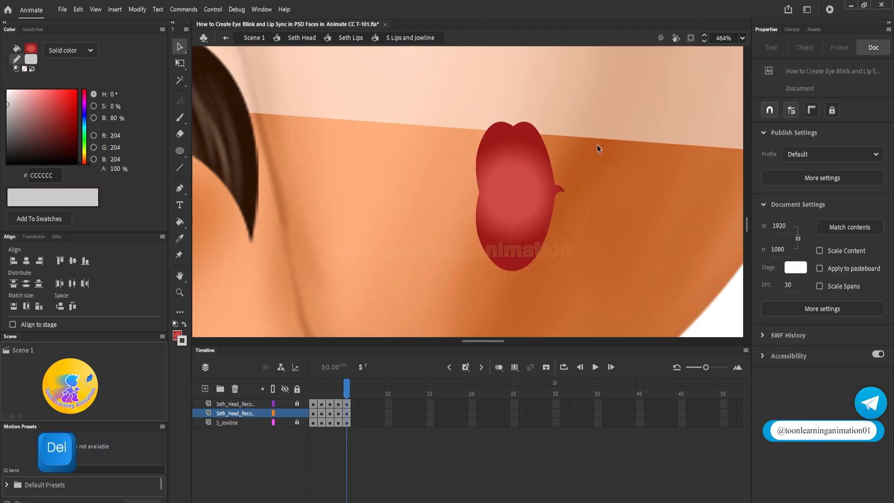
pyautogui.press('Delete')
# Step: Sample the lip's red gradient and fill the tongue, teeth and mouth interior on frame 5 with it, leaving a solid lip shape
pyautogui.scroll(-5, 607, 155)
pyautogui.scroll(3, 468, 165)
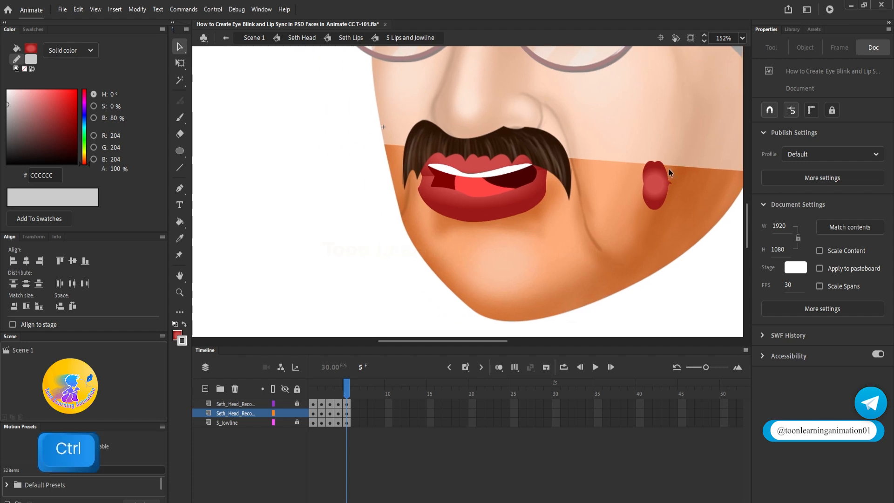
pyautogui.click(182, 239)
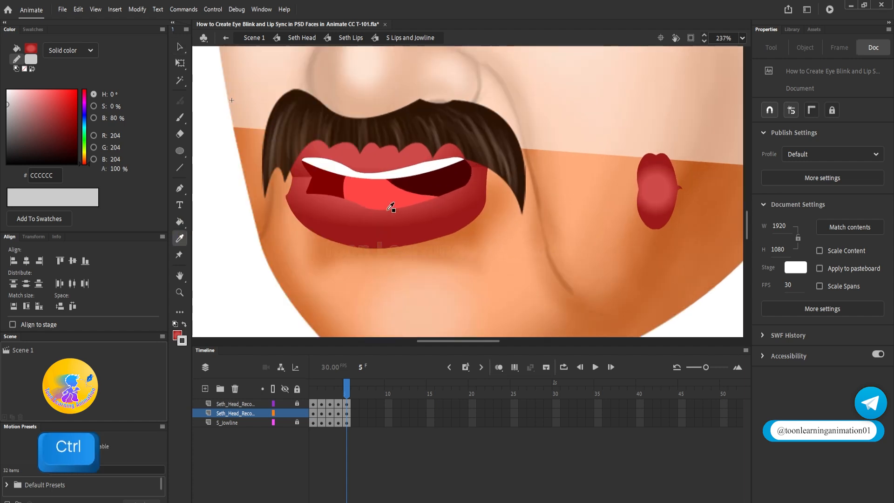
pyautogui.click(412, 218)
pyautogui.click(429, 189)
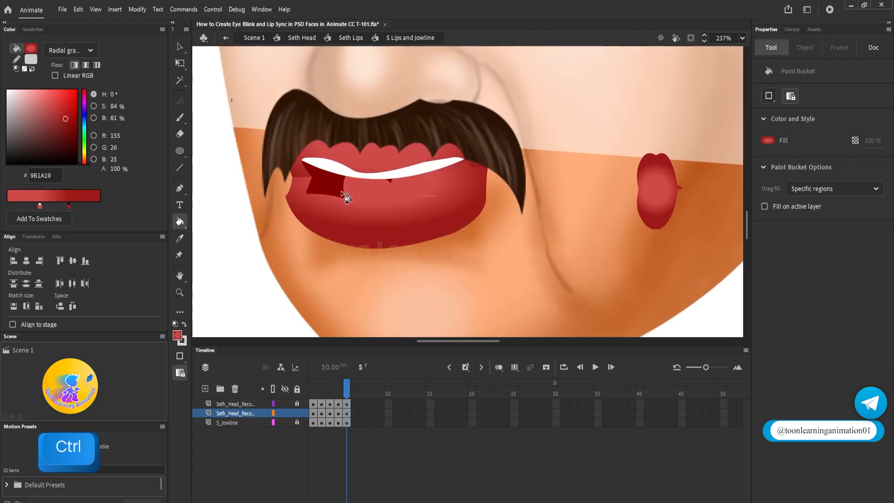
pyautogui.click(350, 181)
pyautogui.click(347, 176)
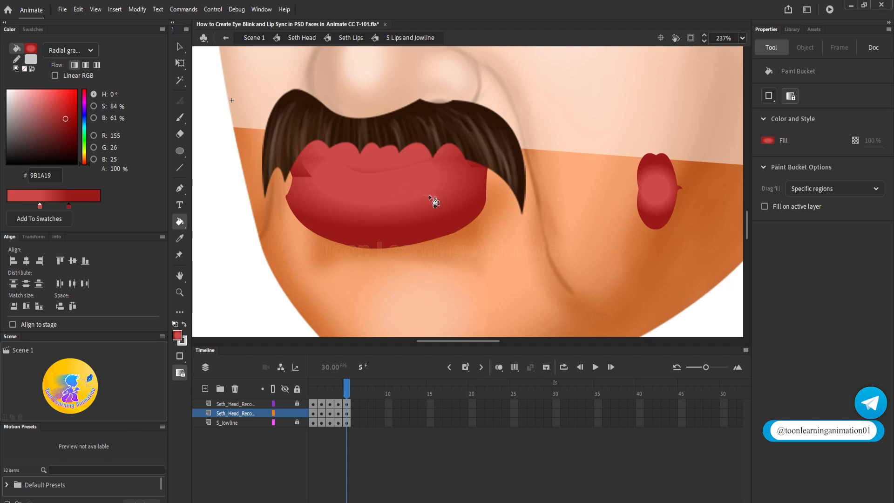
pyautogui.click(304, 171)
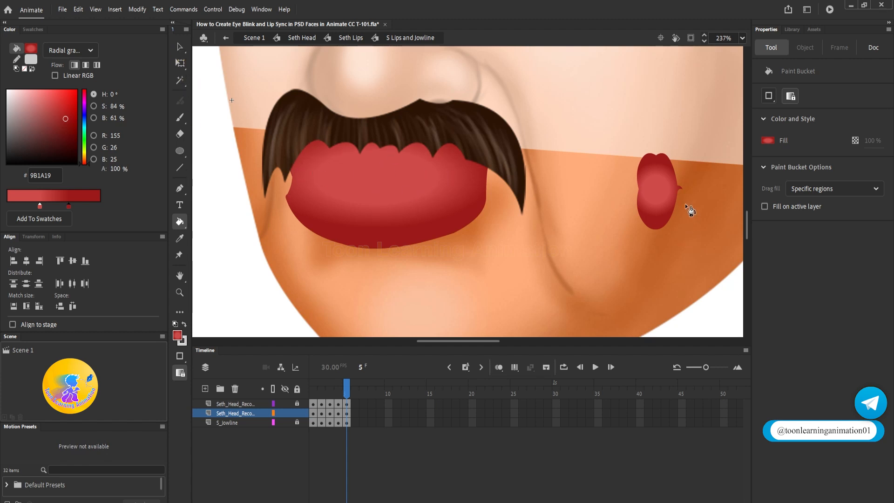
# Step: Sample the dark red #820000 of the mouth interior on frame 2 and fill the notched oval on frame 5 with it
pyautogui.click(322, 395)
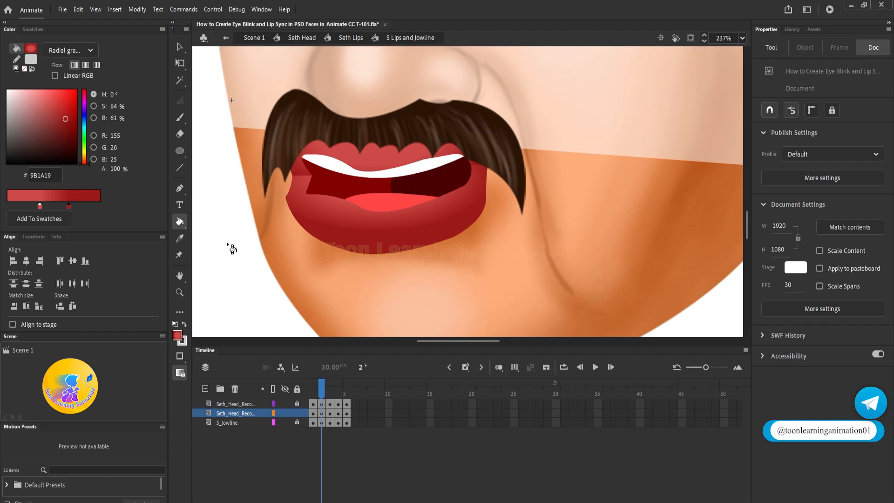
pyautogui.click(179, 238)
pyautogui.click(353, 185)
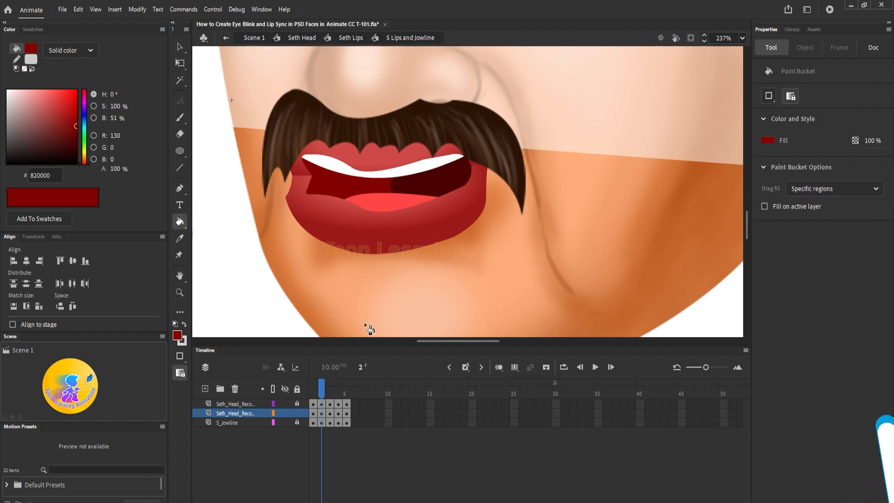
pyautogui.click(351, 395)
pyautogui.click(671, 199)
# Step: Draw an upward-curving line across the lower part of the dark red oval and break it apart
pyautogui.scroll(6, 699, 206)
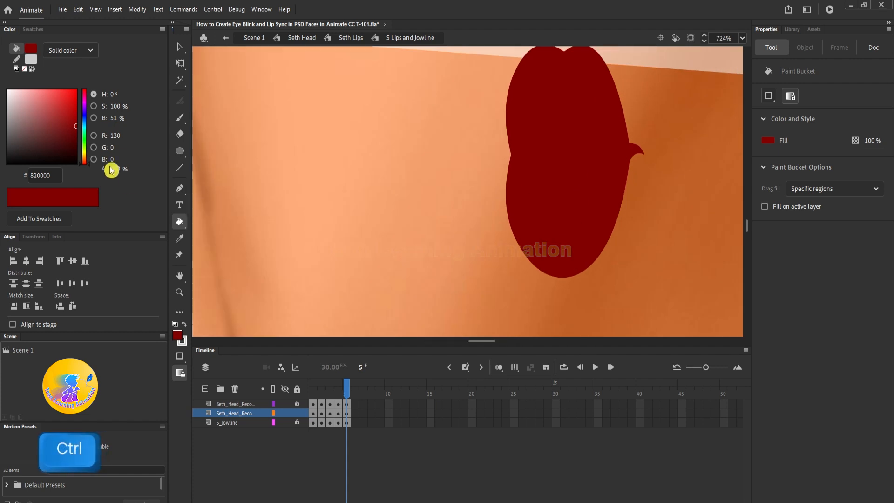
pyautogui.click(180, 167)
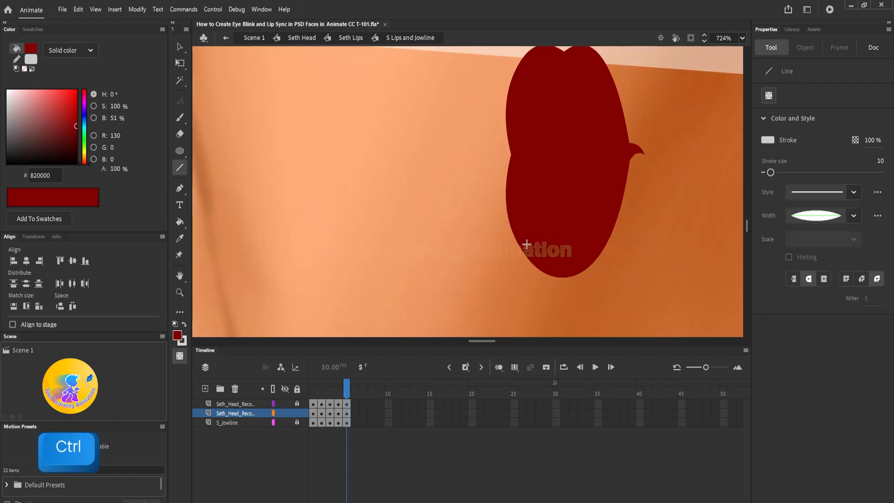
pyautogui.moveTo(520, 247)
pyautogui.mouseDown()
pyautogui.moveTo(608, 241)
pyautogui.moveTo(566, 236)
pyautogui.mouseUp()
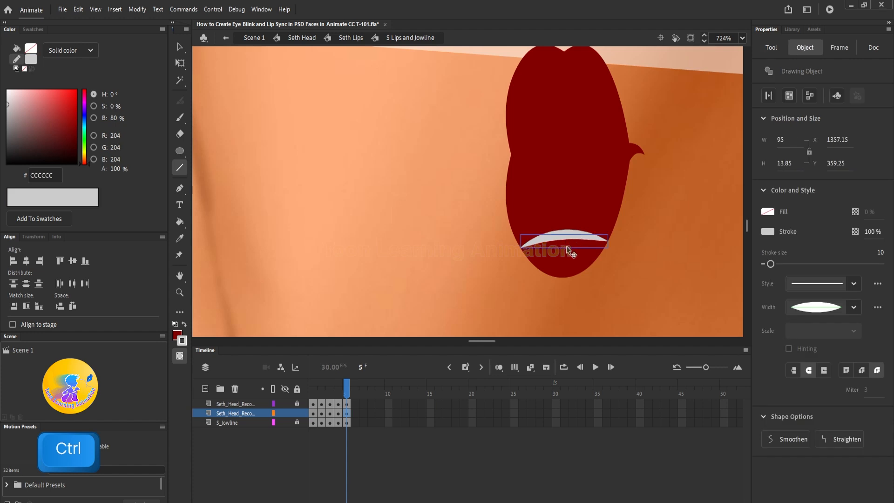
pyautogui.click(647, 252)
pyautogui.hotkey('ctrl', 'b')
# Step: Sample the tongue colour #FF4646 on frame 2 and fill the oval's area below the curved line on frame 5 with it
pyautogui.moveTo(308, 391); pyautogui.dragTo(322, 394)
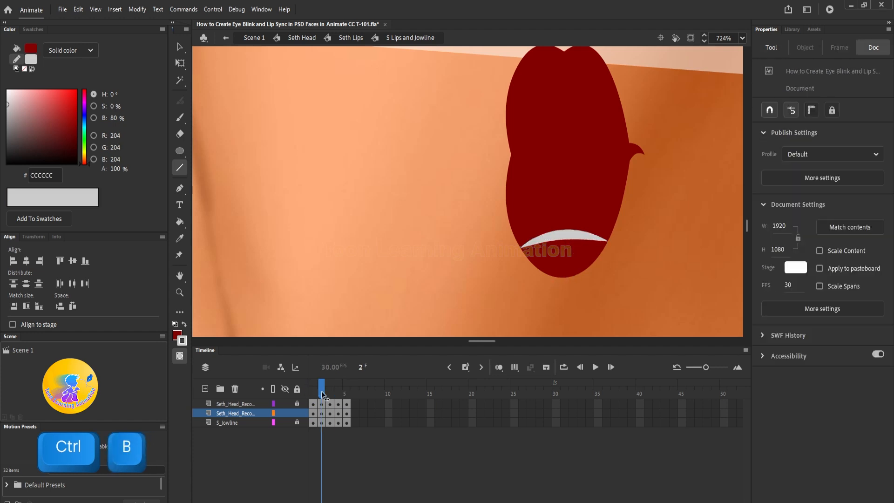
pyautogui.scroll(-3, 575, 213)
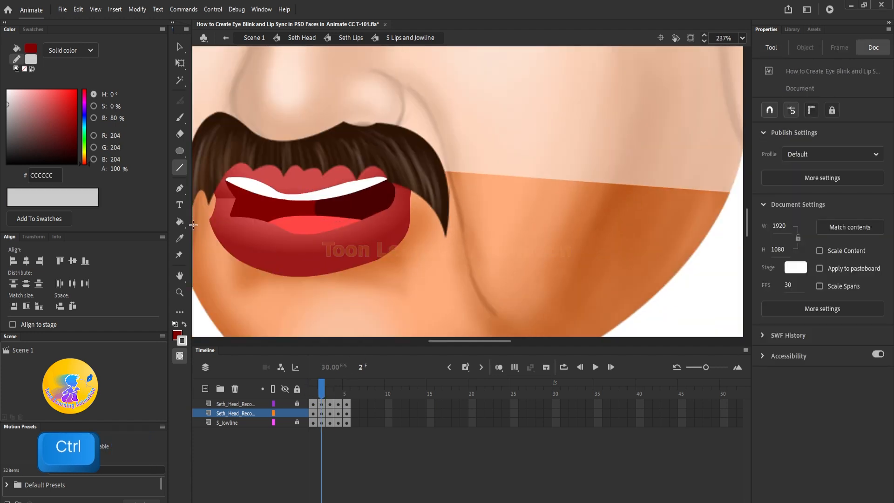
pyautogui.click(181, 239)
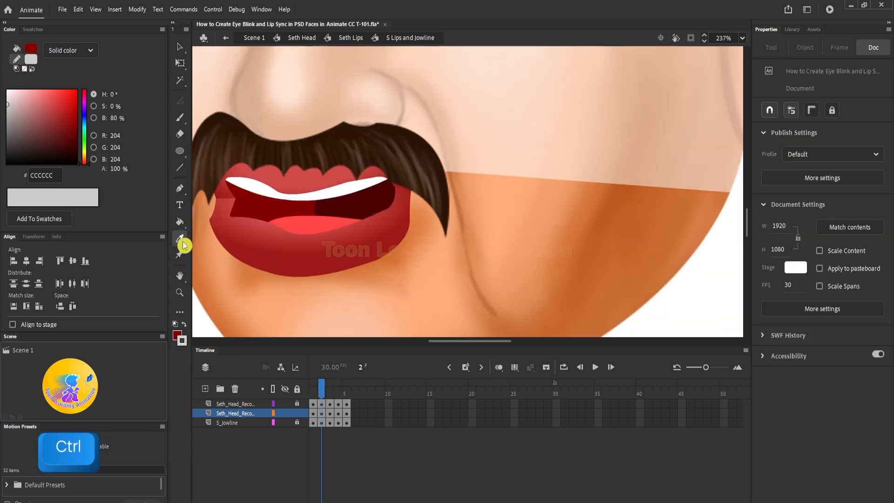
pyautogui.click(321, 219)
pyautogui.moveTo(326, 396); pyautogui.dragTo(346, 396)
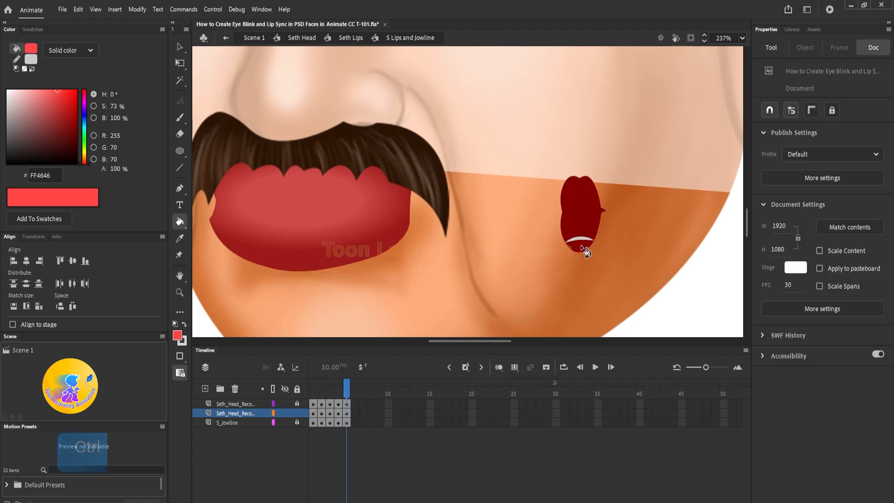
pyautogui.click(585, 250)
# Step: Delete the gray curved line above the tongue
pyautogui.scroll(3, 586, 252)
pyautogui.click(180, 47)
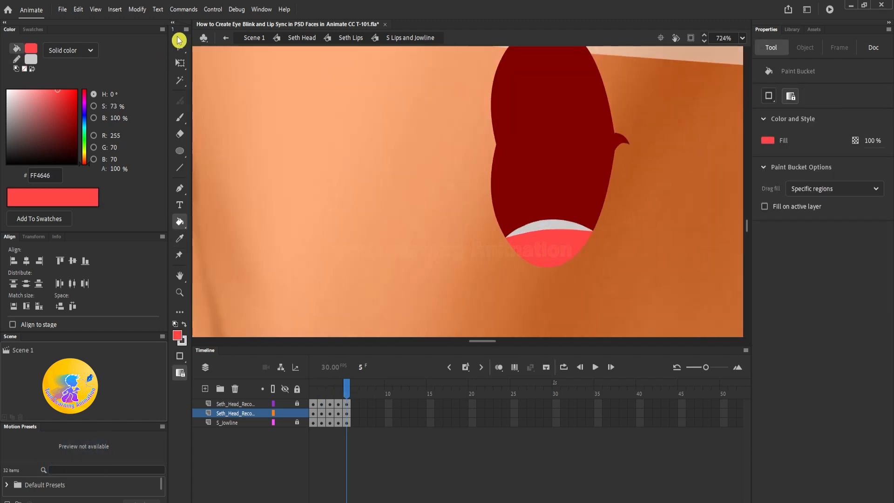
pyautogui.click(545, 226)
pyautogui.press('Delete')
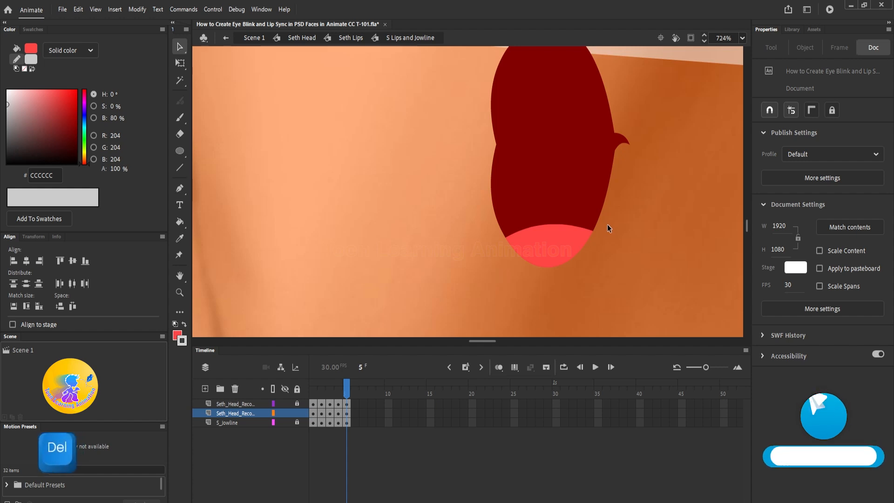
# Step: Draw a line from the oval's upper right edge to the tongue's right end, bow it inward and break it apart
pyautogui.press('space')
pyautogui.moveTo(607, 224); pyautogui.dragTo(572, 274)
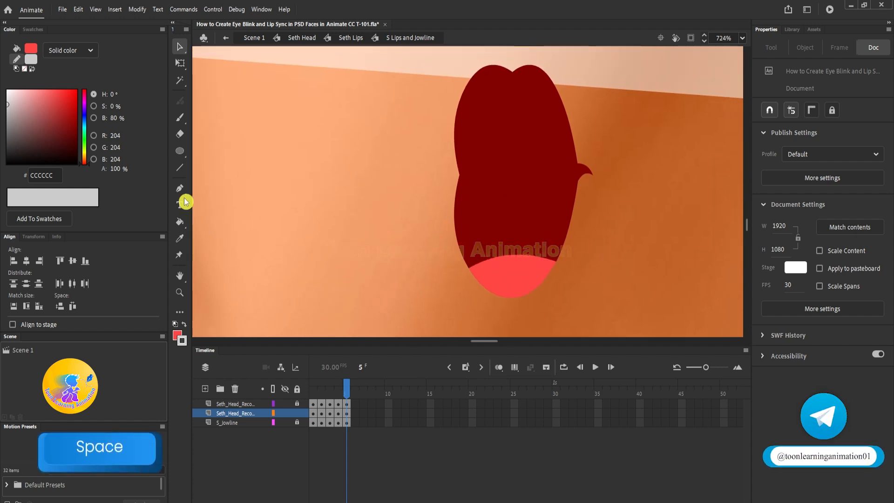
pyautogui.click(180, 168)
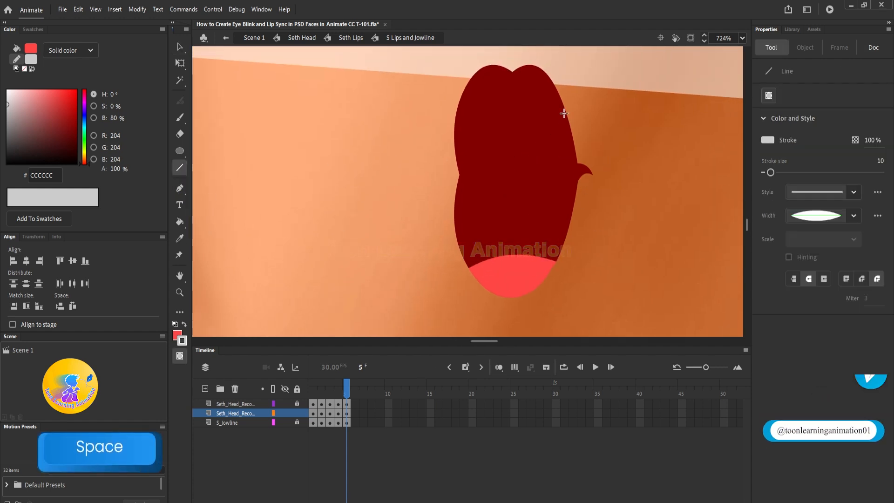
pyautogui.moveTo(565, 115); pyautogui.dragTo(539, 241)
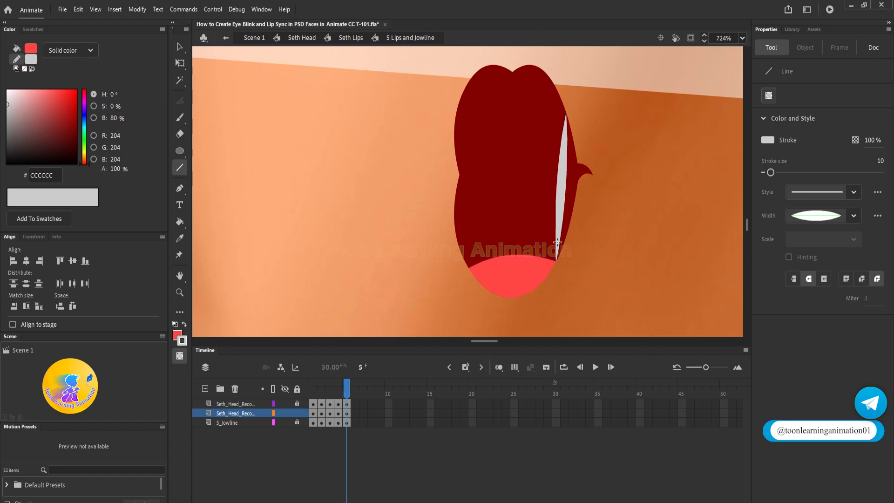
pyautogui.moveTo(563, 195)
pyautogui.mouseDown()
pyautogui.moveTo(532, 196)
pyautogui.moveTo(535, 189)
pyautogui.mouseUp()
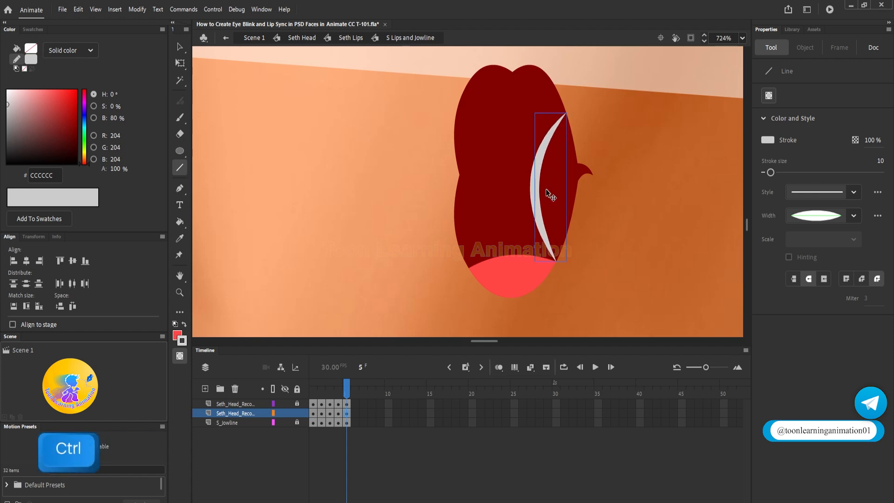
pyautogui.hotkey('ctrl', 'b')
# Step: Sample the darkest mouth red #4A0000 on frame 2 and fill the area right of the curved line on frame 5
pyautogui.scroll(-5, 638, 241)
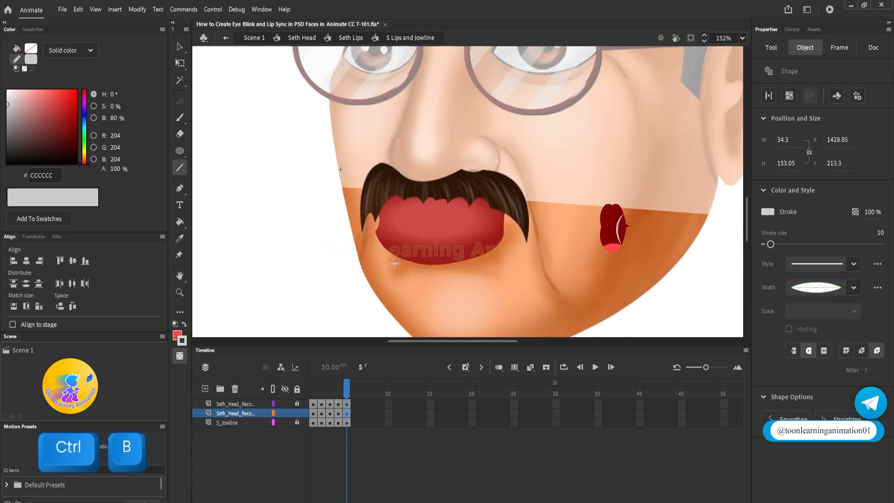
pyautogui.click(323, 390)
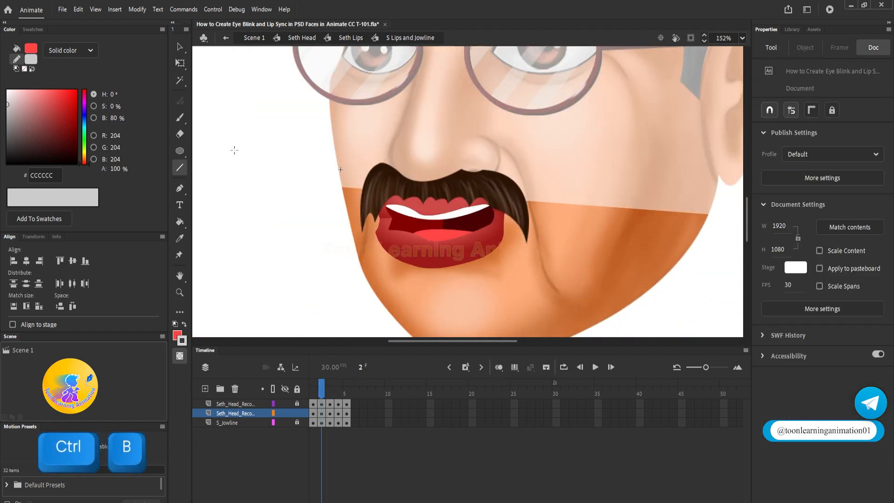
pyautogui.click(180, 238)
pyautogui.click(472, 219)
pyautogui.click(347, 394)
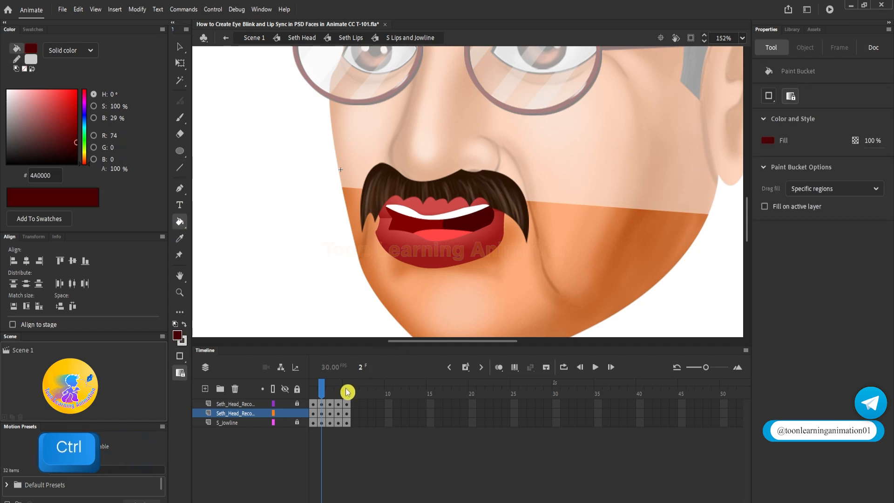
pyautogui.click(628, 238)
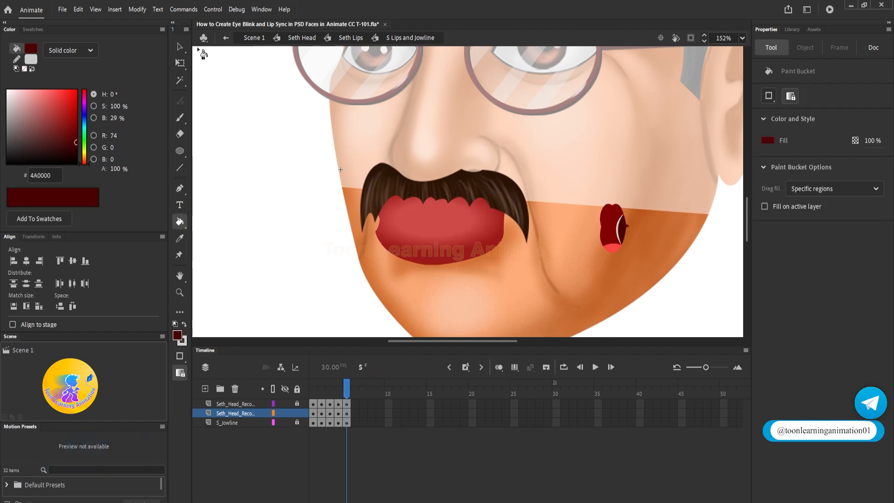
# Step: Delete the gray curved line between the two dark red areas of the small mouth
pyautogui.scroll(5, 628, 252)
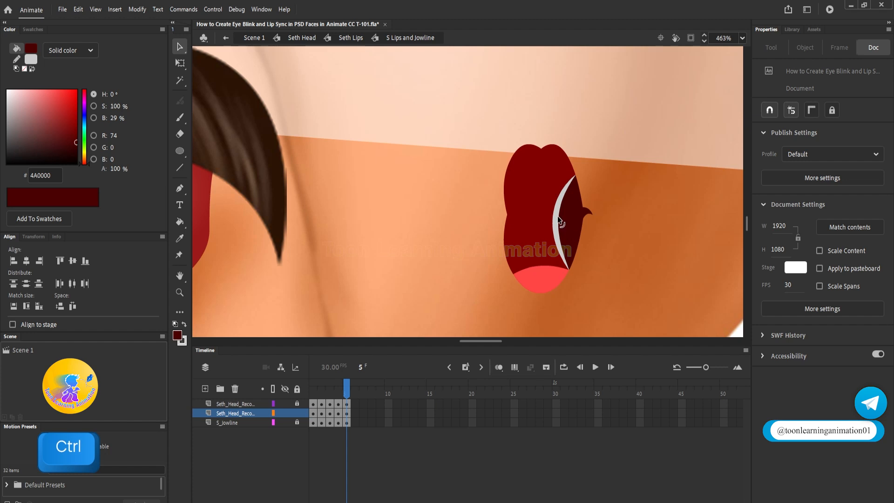
pyautogui.keyDown('ctrl'); pyautogui.click(558, 217); pyautogui.keyUp('ctrl')
pyautogui.press('Delete')
# Step: Group the finished small mouth interior and move it onto the left-central part of the lips
pyautogui.scroll(-6, 619, 210)
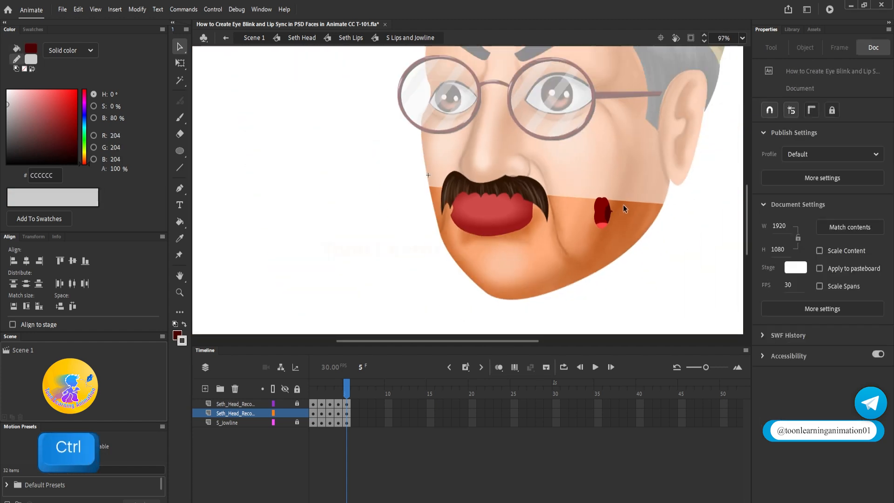
pyautogui.moveTo(629, 189); pyautogui.dragTo(586, 237)
pyautogui.hotkey('ctrl', 'g')
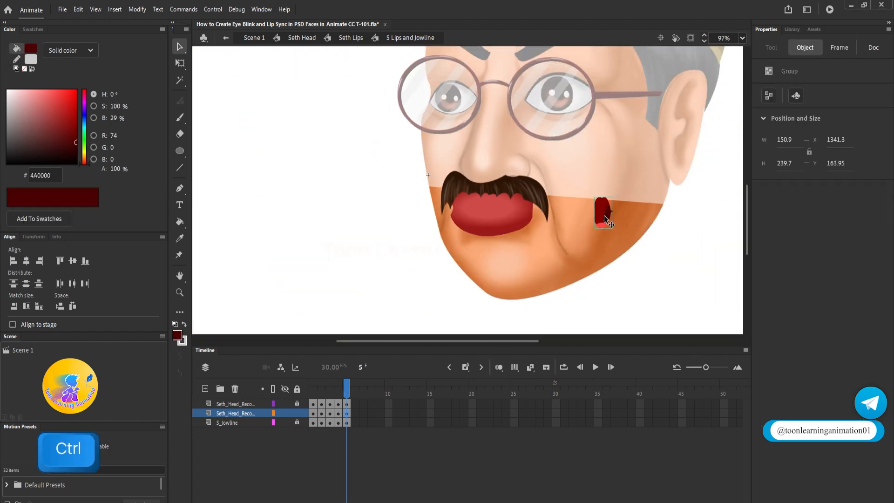
pyautogui.scroll(4, 605, 219)
pyautogui.moveTo(660, 223); pyautogui.dragTo(405, 244)
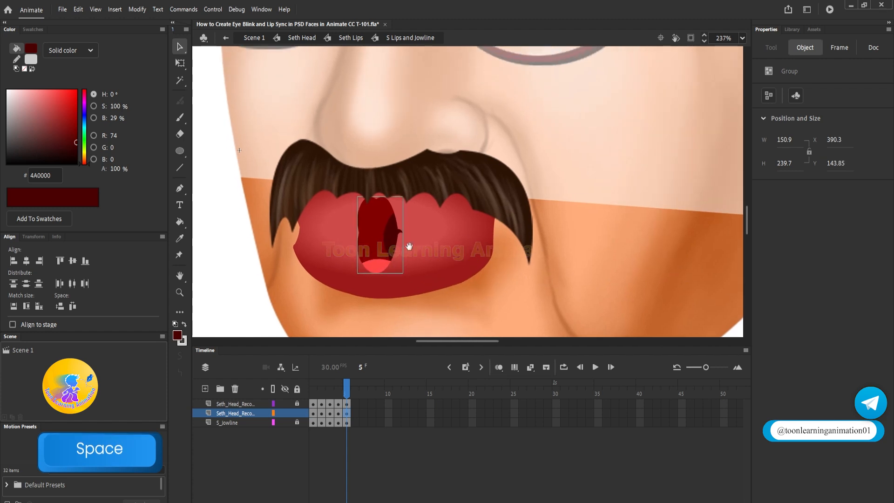
# Step: Hide the moustache layer and narrow the lips shape from both sides to fit around the small mouth interior
pyautogui.click(284, 404)
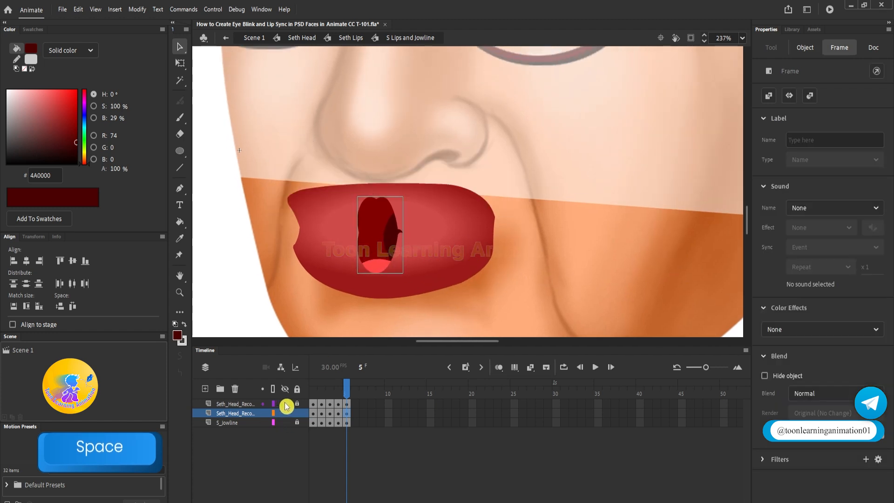
pyautogui.click(179, 61)
pyautogui.click(476, 250)
pyautogui.moveTo(495, 241); pyautogui.dragTo(436, 241)
pyautogui.moveTo(287, 240); pyautogui.dragTo(330, 241)
pyautogui.click(180, 47)
pyautogui.click(454, 232)
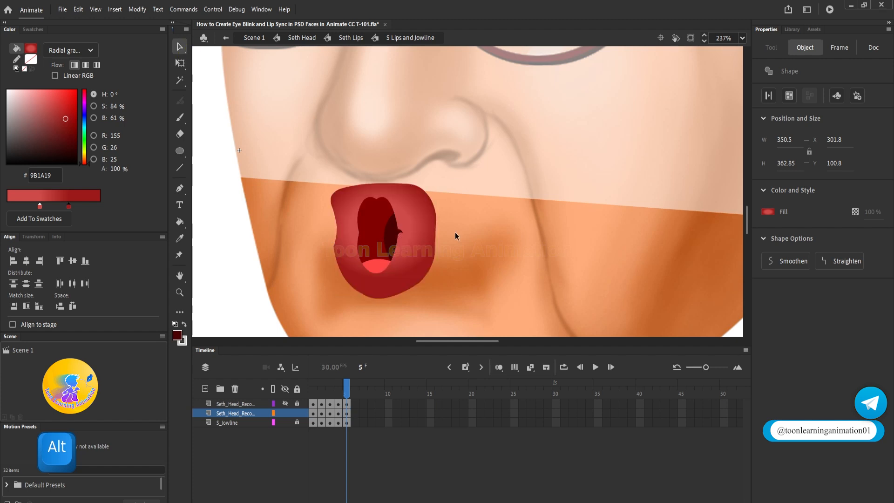
# Step: Add a notch to the middle of the lips' top edge and round the upper lip on both sides of it
pyautogui.scroll(2, 368, 231)
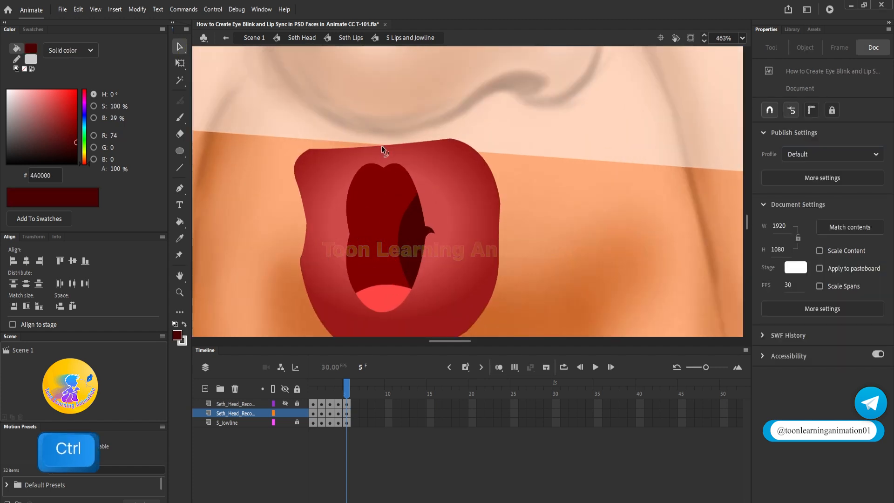
pyautogui.press('alt')
pyautogui.moveTo(382, 137); pyautogui.dragTo(333, 141)
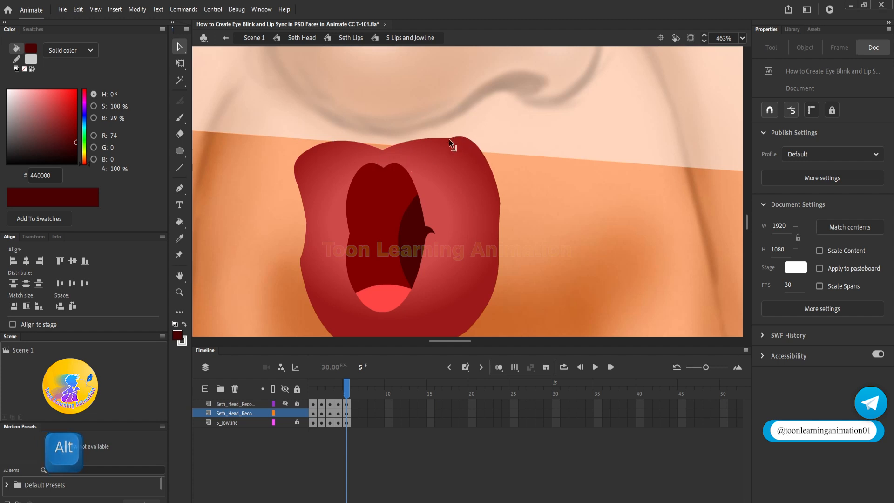
# Step: Reshape the right side of the lips into a pointed corner with curved edges above and below it
pyautogui.hotkey('ctrl', 'z')
pyautogui.moveTo(502, 204); pyautogui.dragTo(504, 160)
pyautogui.moveTo(488, 127); pyautogui.dragTo(476, 125)
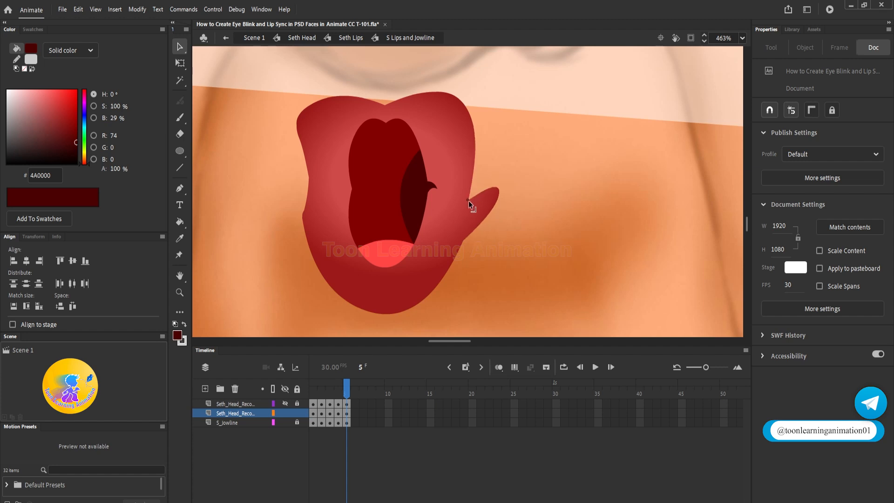
pyautogui.click(470, 197)
pyautogui.press('Delete')
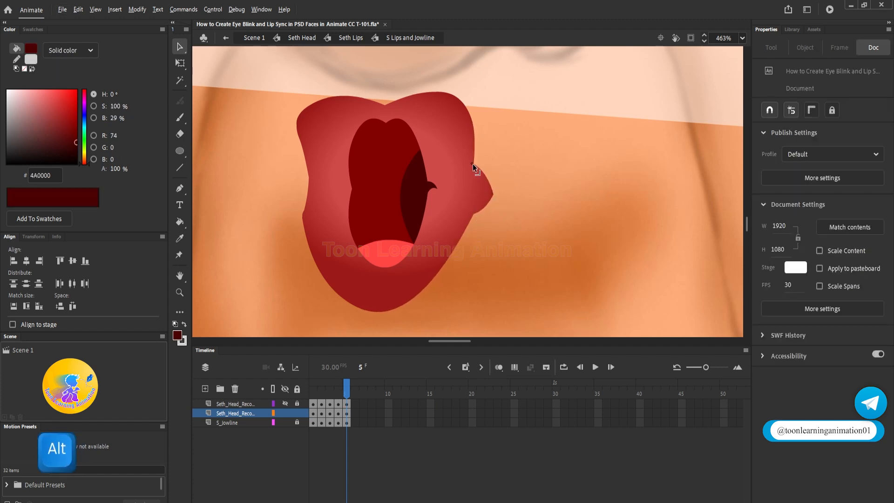
pyautogui.hotkey('ctrl', 'z')
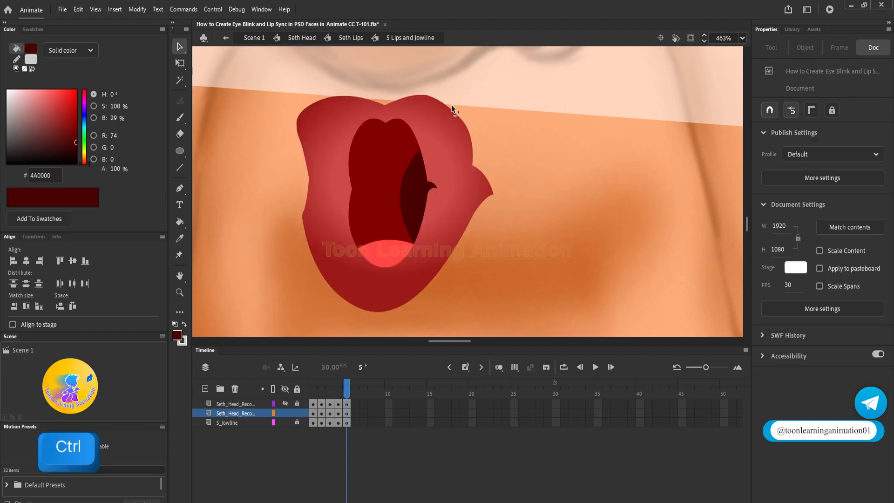
# Step: Move the mouth interior group slightly left within the lips and shift the upper lip's notch above it
pyautogui.scroll(-2, 471, 179)
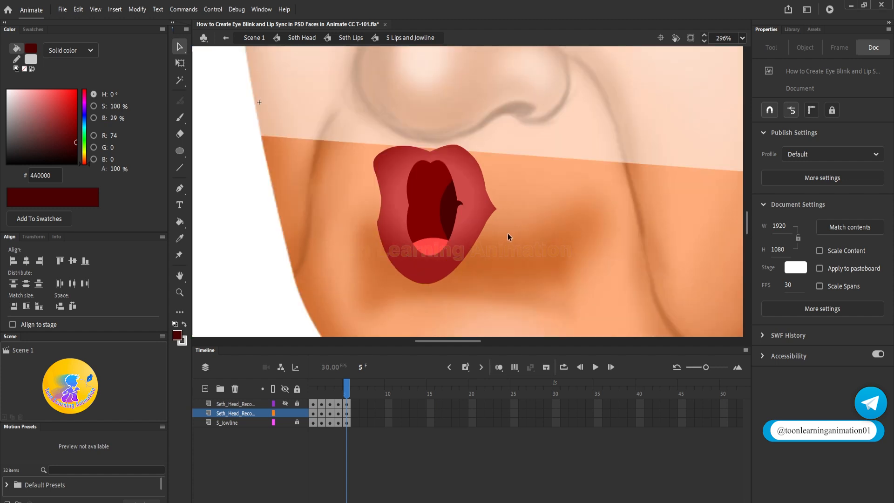
pyautogui.scroll(2, 508, 233)
pyautogui.click(468, 247)
pyautogui.click(180, 63)
pyautogui.moveTo(461, 186); pyautogui.dragTo(445, 187)
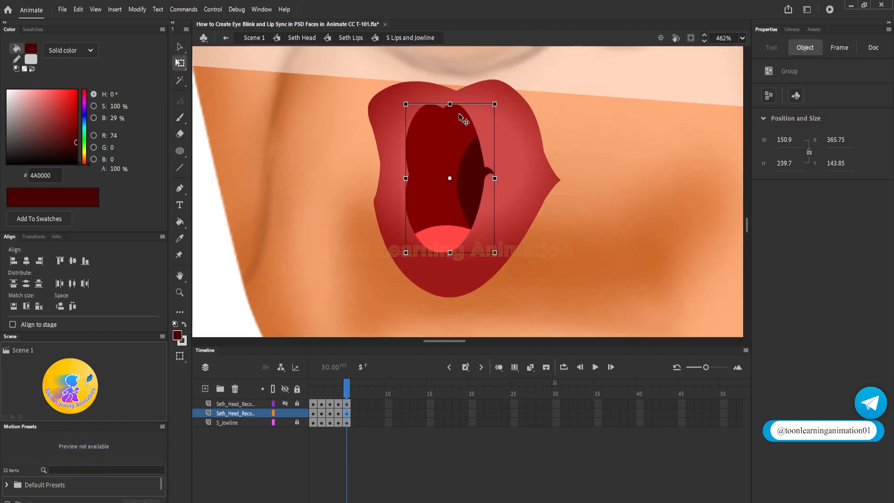
pyautogui.click(450, 90)
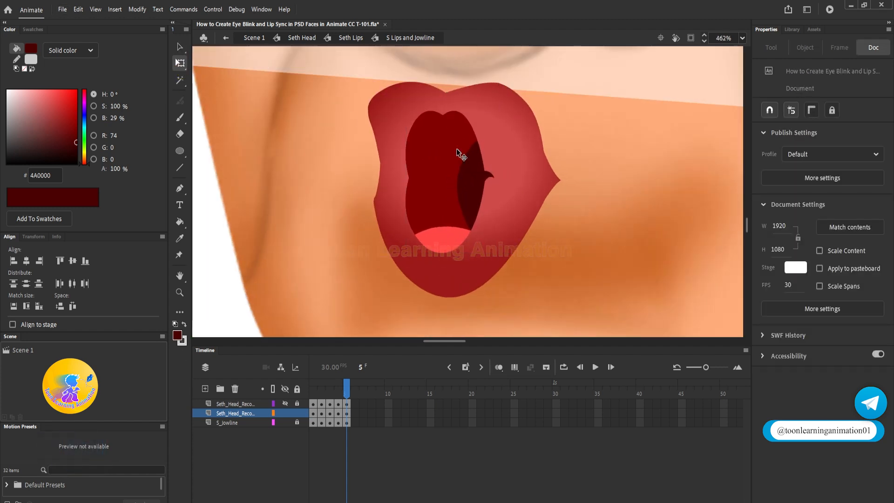
pyautogui.scroll(-3, 489, 186)
pyautogui.scroll(2, 505, 165)
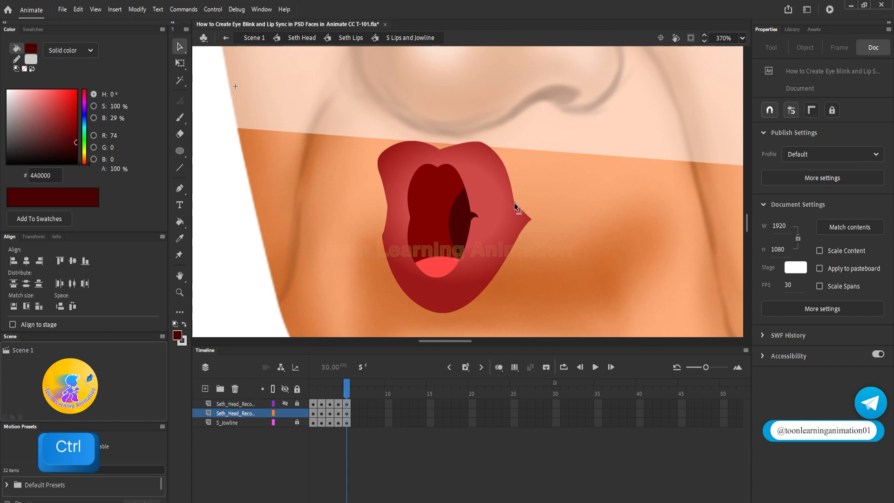
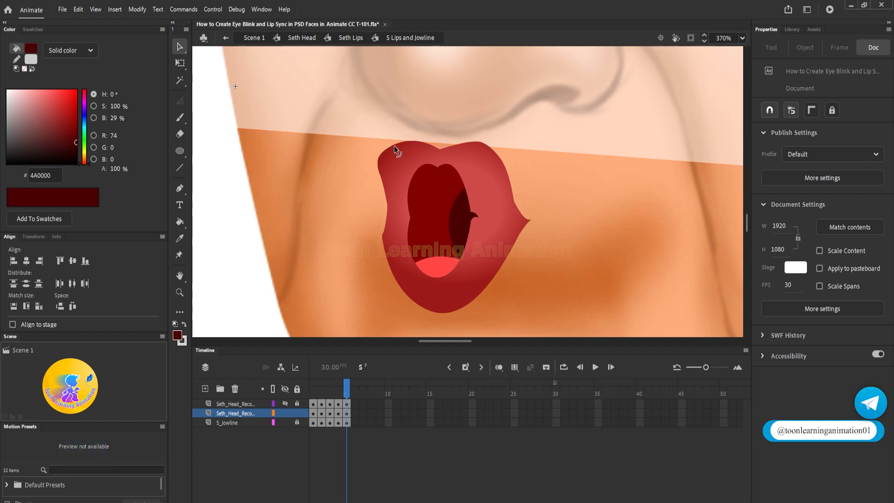
# Step: Group the small rounded mouth and lips on frame 5 and move the group left to X 220.55
pyautogui.click(322, 398)
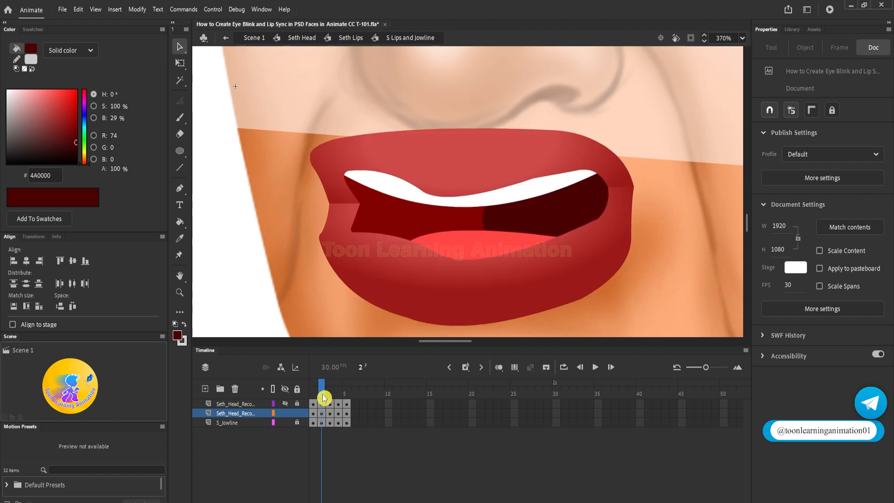
pyautogui.click(348, 396)
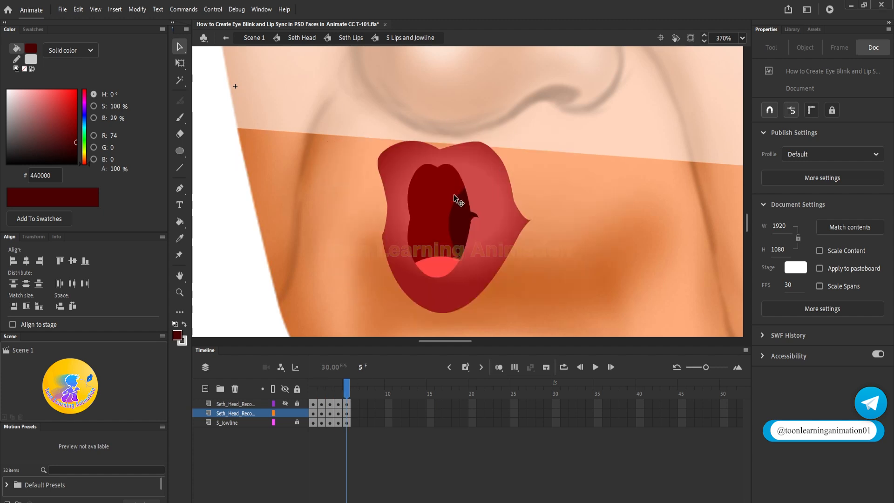
pyautogui.moveTo(355, 96); pyautogui.dragTo(538, 294)
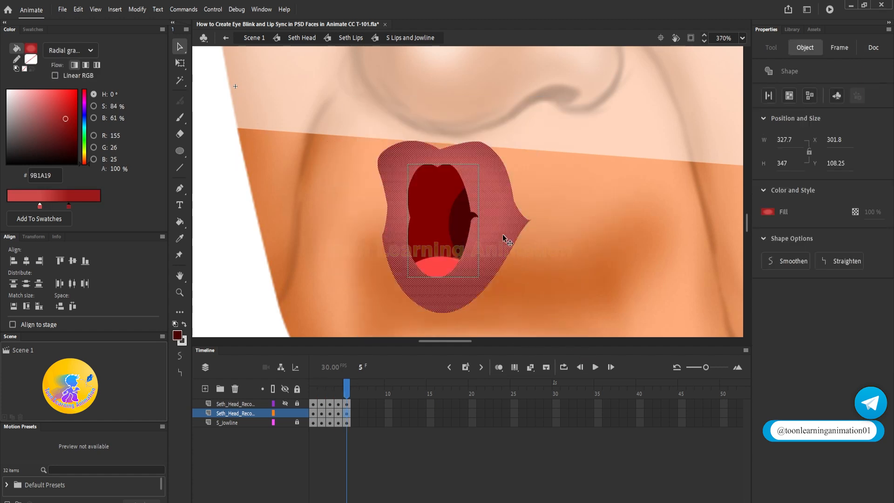
pyautogui.hotkey('ctrl', 'g')
pyautogui.moveTo(489, 233); pyautogui.dragTo(459, 231)
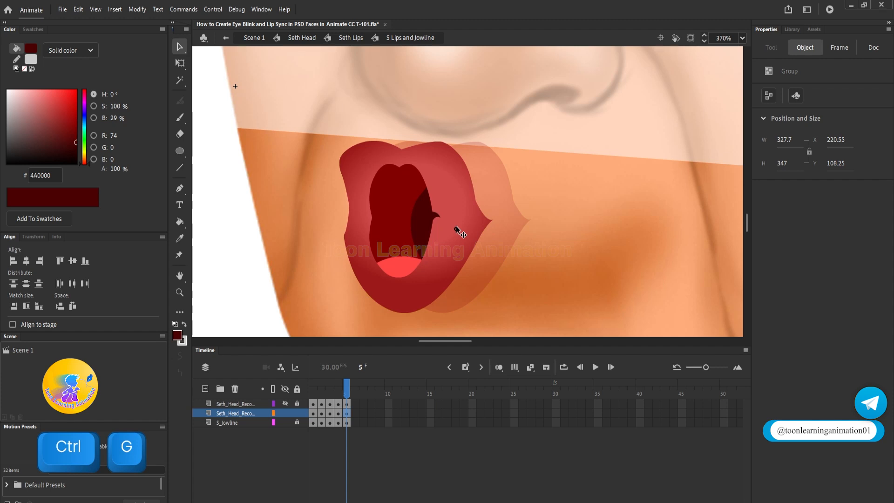
pyautogui.scroll(-5, 461, 233)
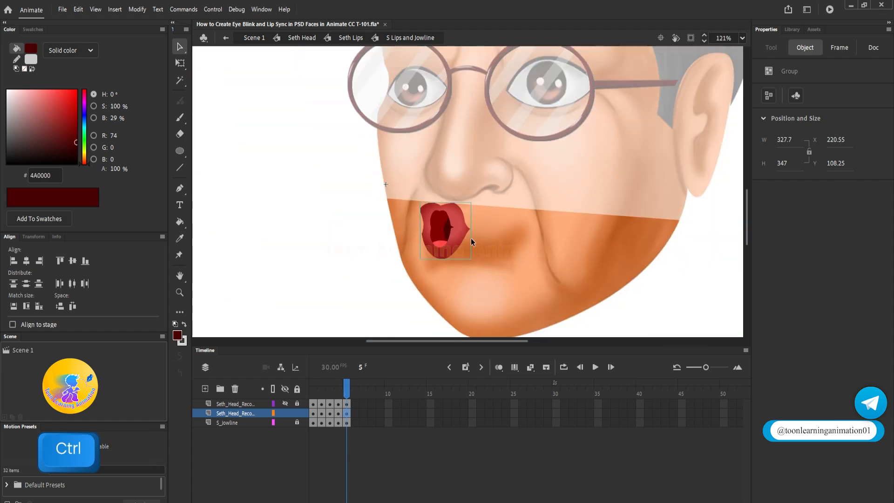
pyautogui.scroll(3, 450, 232)
pyautogui.click(348, 229)
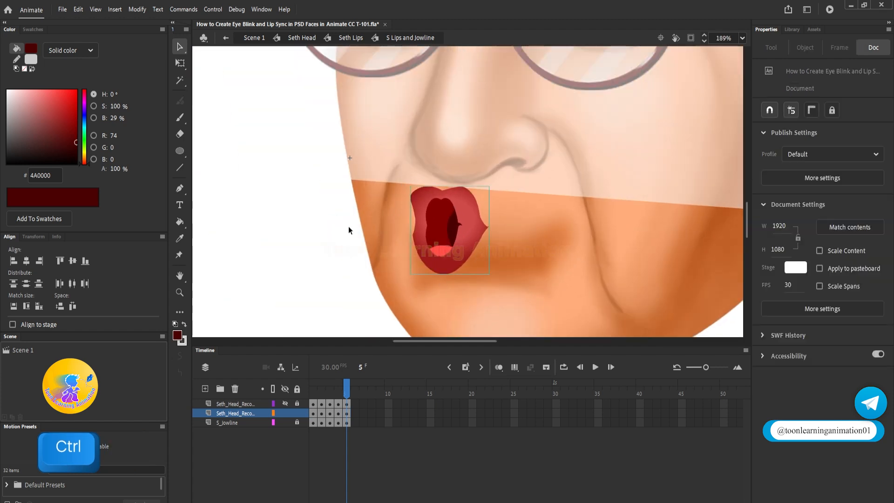
# Step: Insert keyframes at frame 6 on all three layers
pyautogui.moveTo(356, 404); pyautogui.dragTo(359, 427)
pyautogui.press('F6')
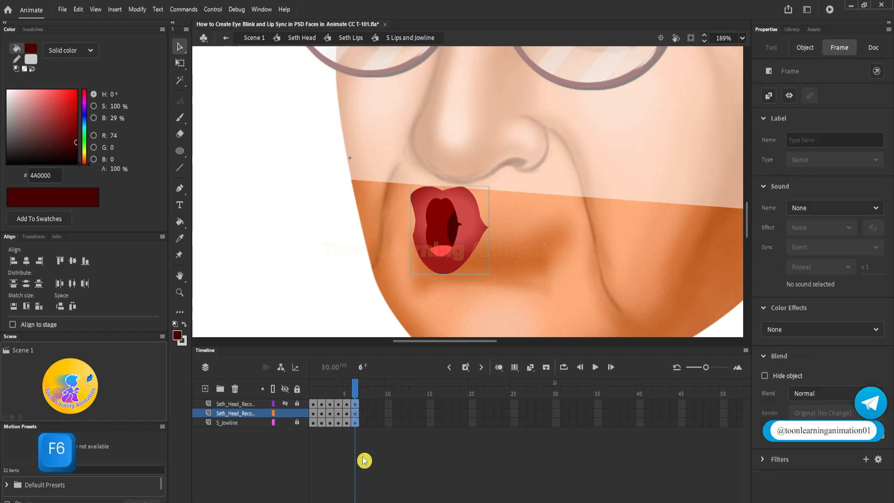
pyautogui.click(349, 435)
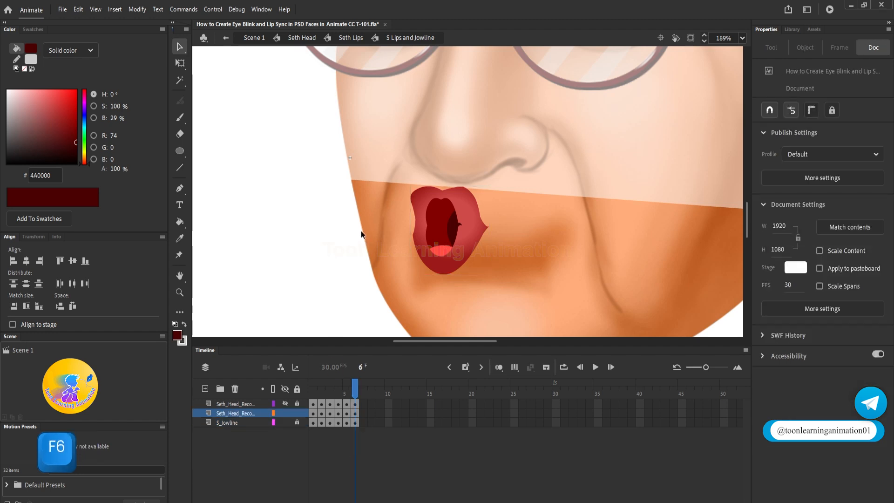
# Step: Replace the mouth on frame 6 with an in-place copy of frame 2's open mouth and lips
pyautogui.click(322, 395)
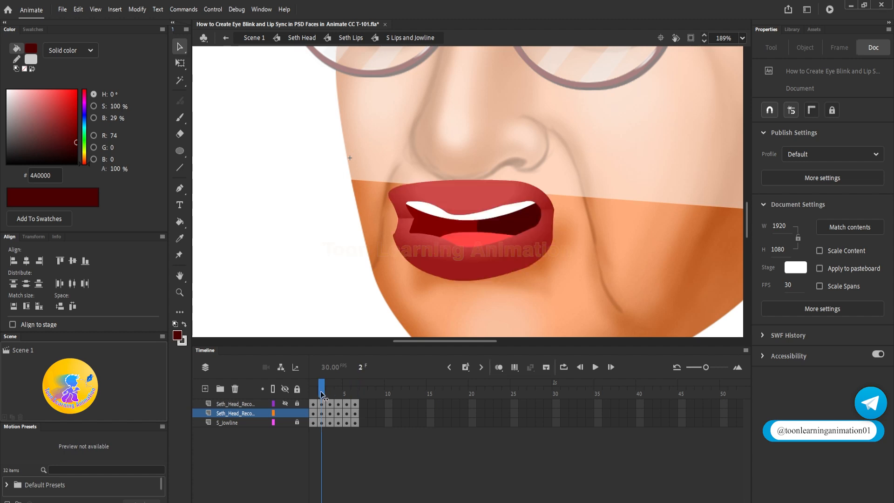
pyautogui.moveTo(364, 156)
pyautogui.mouseDown()
pyautogui.moveTo(556, 272)
pyautogui.moveTo(699, 336)
pyautogui.mouseUp()
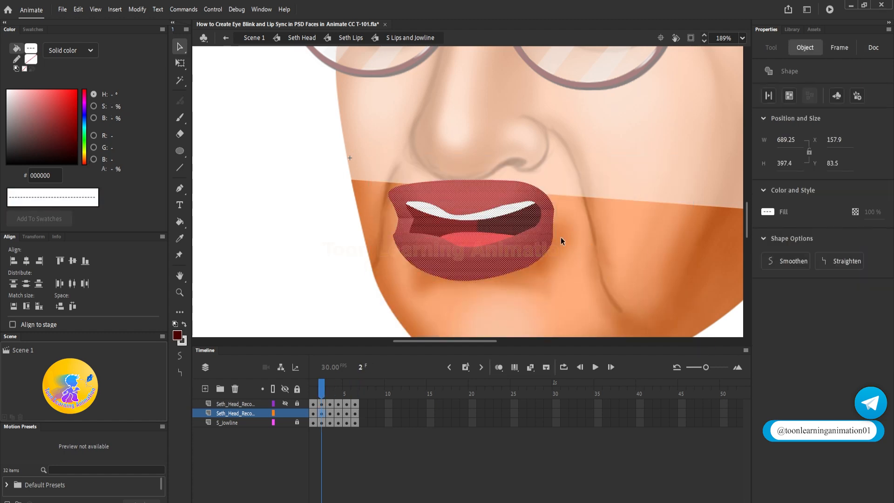
pyautogui.hotkey('ctrl', 'c')
pyautogui.click(359, 395)
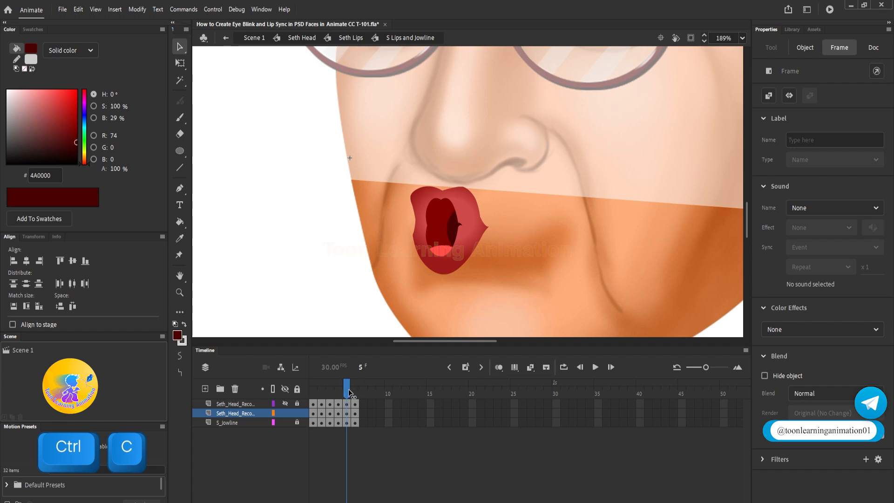
pyautogui.keyDown('ctrl'); pyautogui.click(357, 414); pyautogui.keyUp('ctrl')
pyautogui.press('Delete')
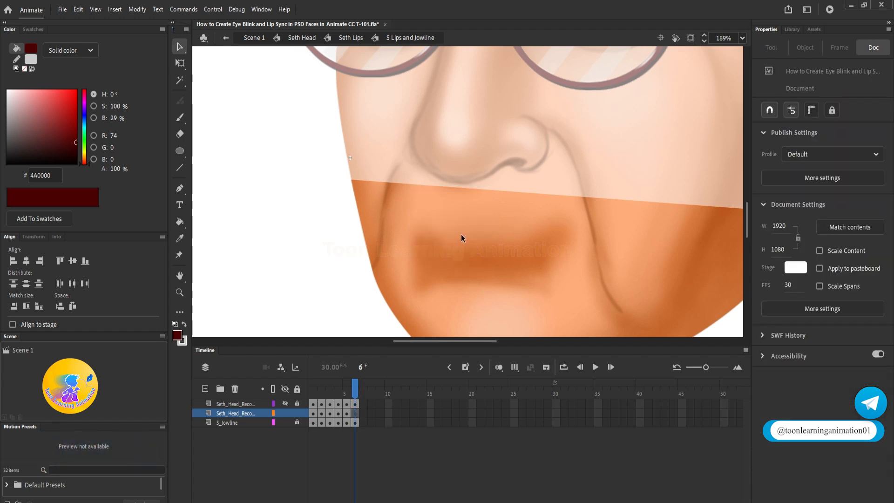
pyautogui.hotkey('ctrl', 'shift', 'v')
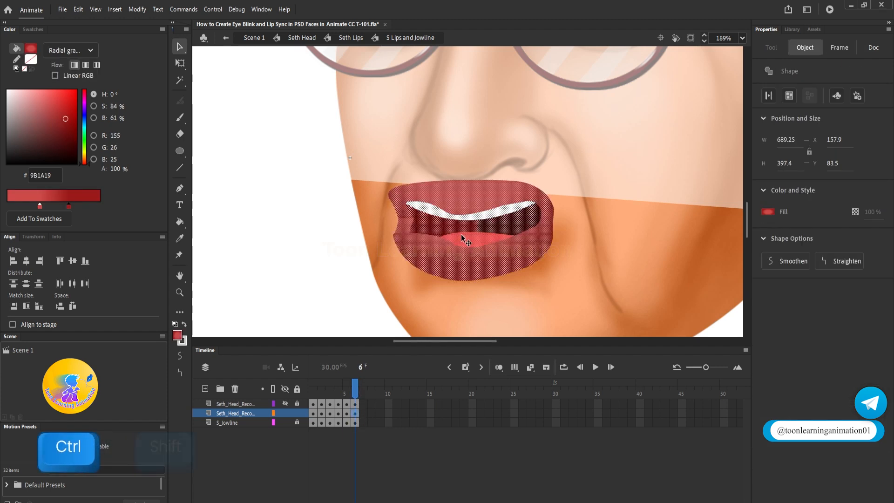
pyautogui.click(616, 211)
# Step: Scale frame 6's whole mouth to be shorter and slightly narrower, and compare it with frame 2
pyautogui.scroll(2, 482, 237)
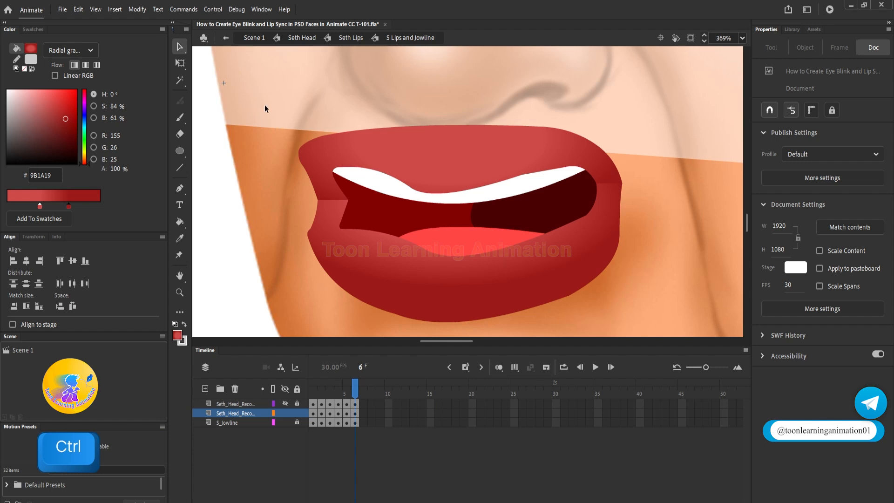
pyautogui.moveTo(264, 108); pyautogui.dragTo(717, 340)
pyautogui.press('q')
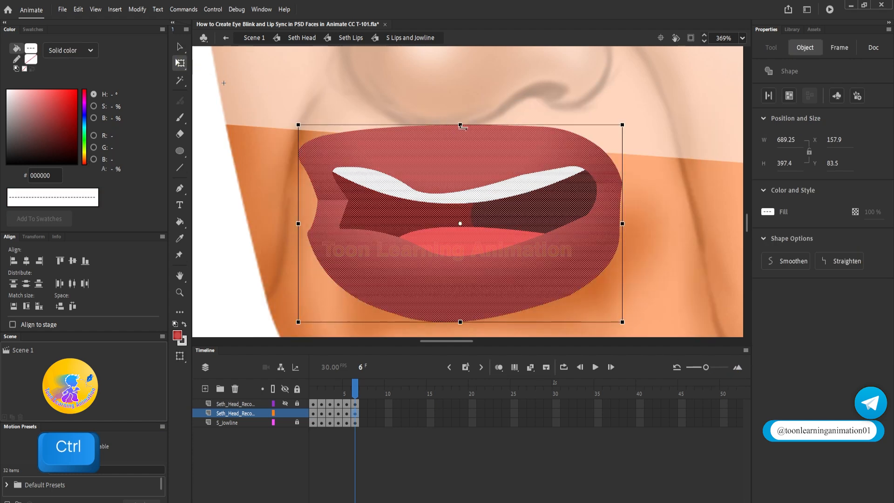
pyautogui.moveTo(460, 125); pyautogui.dragTo(461, 144)
pyautogui.moveTo(623, 224); pyautogui.dragTo(617, 224)
pyautogui.click(671, 223)
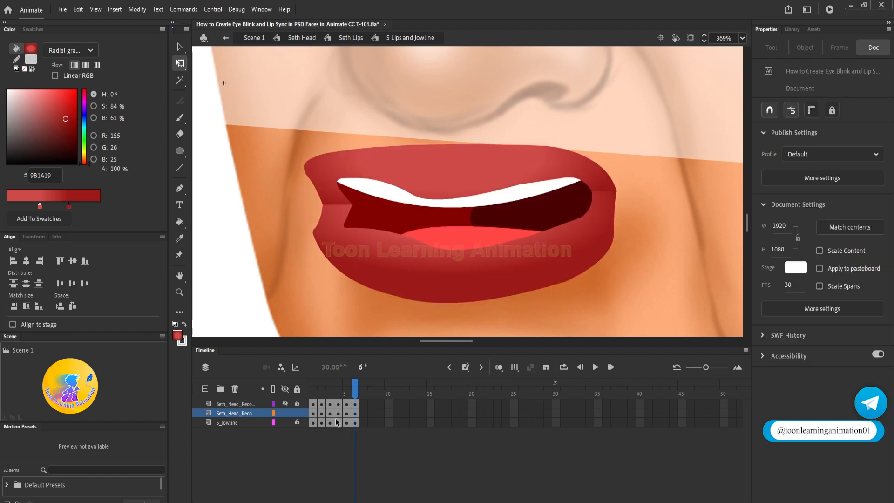
pyautogui.click(321, 393)
pyautogui.click(356, 393)
# Step: Draw a size 10 light gray line across the lower mouth interior and bow its middle downward
pyautogui.scroll(2, 463, 238)
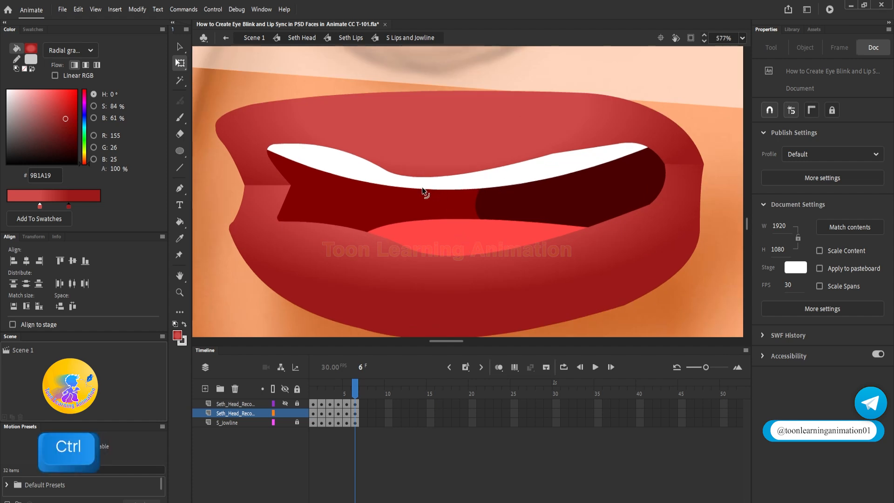
pyautogui.click(437, 205)
pyautogui.click(280, 92)
pyautogui.press('n')
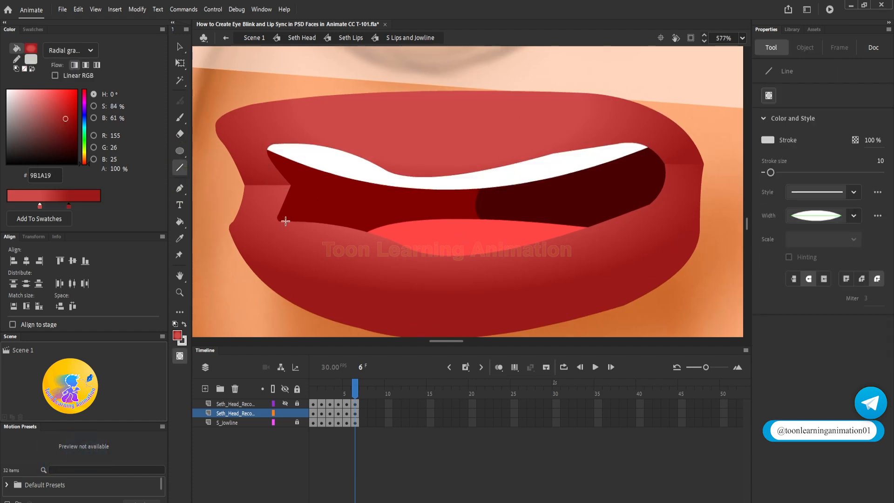
pyautogui.moveTo(286, 221)
pyautogui.mouseDown()
pyautogui.moveTo(437, 210)
pyautogui.moveTo(610, 215)
pyautogui.mouseUp()
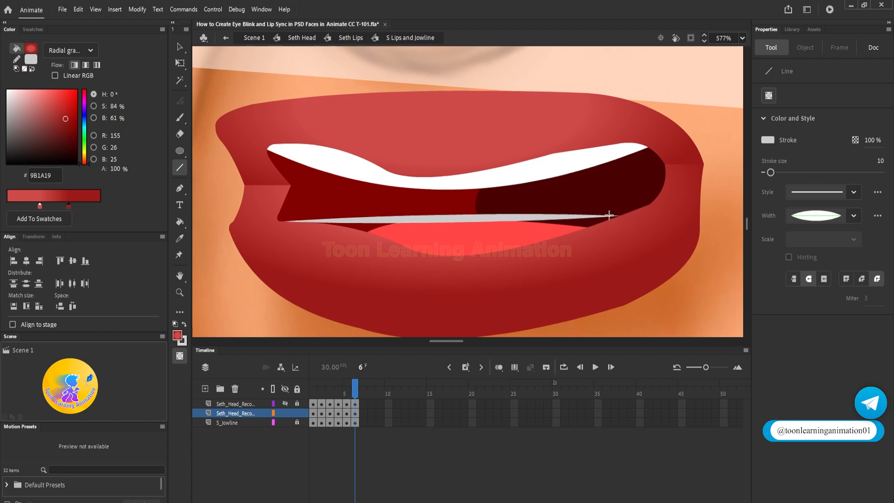
pyautogui.moveTo(506, 222); pyautogui.dragTo(530, 237)
# Step: Bend the left part of the gray line slightly upward and raise its right end along the mouth interior's edge
pyautogui.click(180, 48)
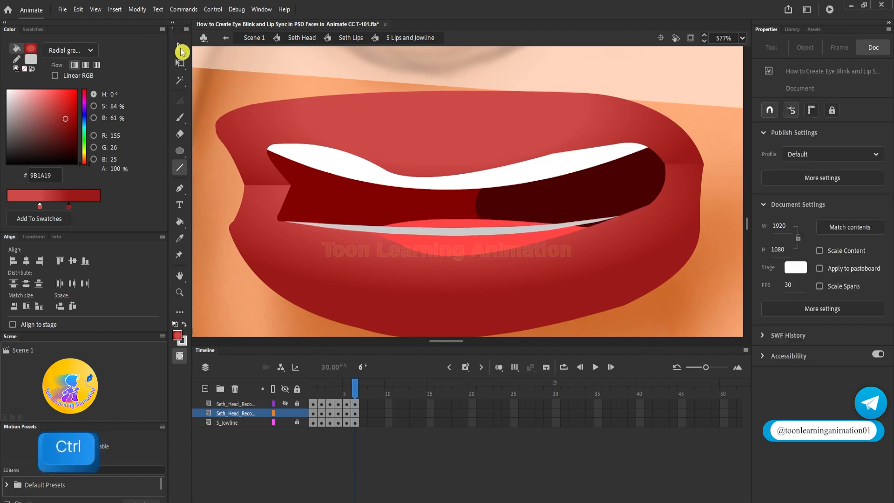
pyautogui.moveTo(356, 227); pyautogui.dragTo(355, 222)
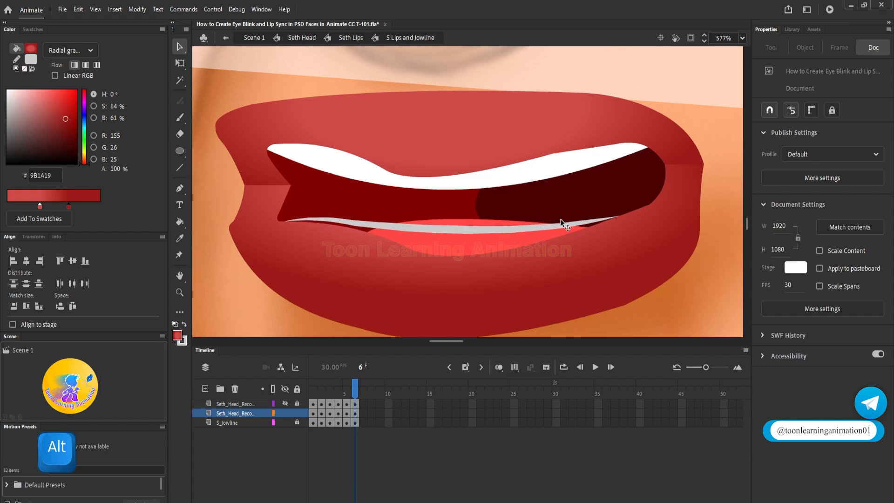
pyautogui.moveTo(570, 222)
pyautogui.mouseDown()
pyautogui.moveTo(627, 211)
pyautogui.moveTo(611, 210)
pyautogui.mouseUp()
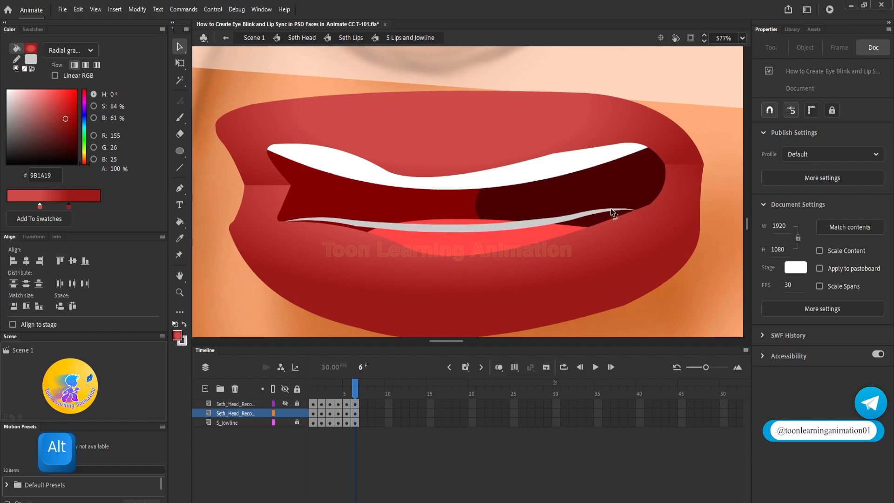
# Step: Fill the areas below the line with the upper teeth's white to form lower teeth, and remove the gray line
pyautogui.click(605, 212)
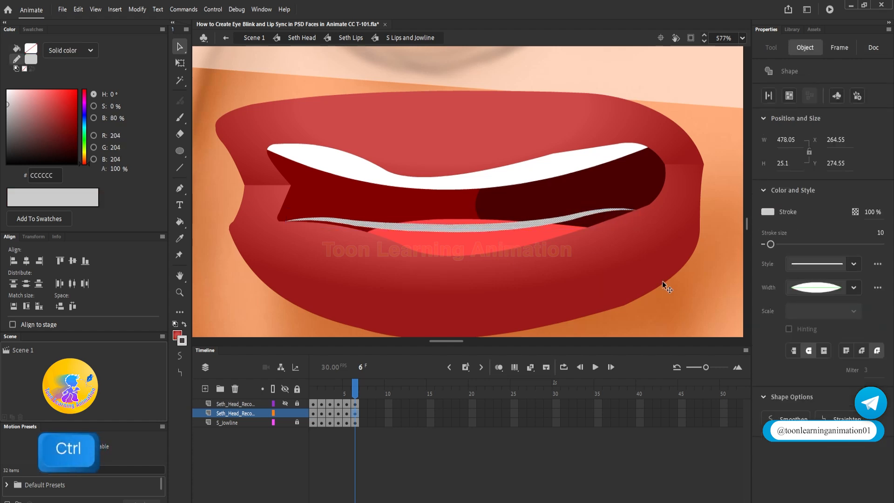
pyautogui.hotkey('ctrl', 'b')
pyautogui.press('i')
pyautogui.click(551, 171)
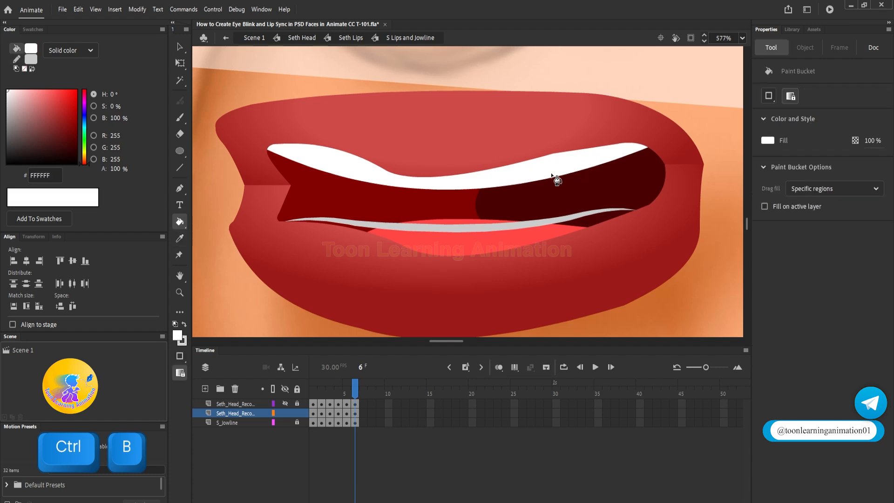
pyautogui.click(597, 224)
pyautogui.click(553, 232)
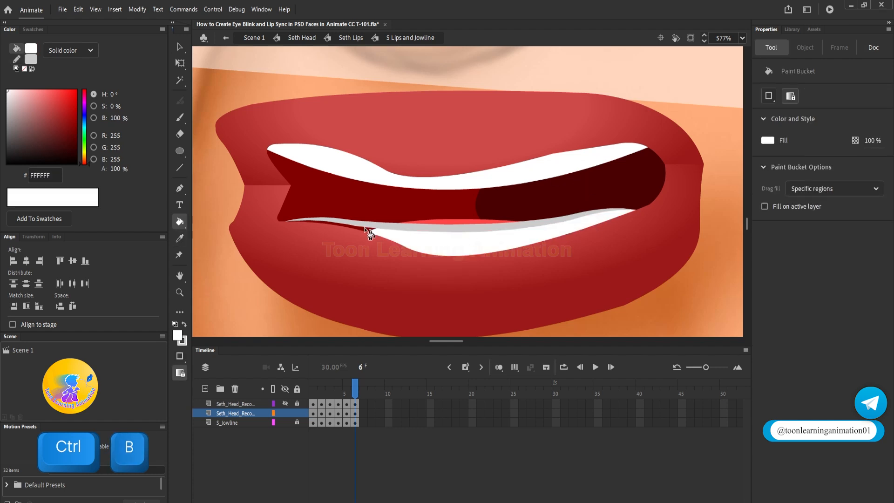
pyautogui.click(321, 222)
pyautogui.click(186, 51)
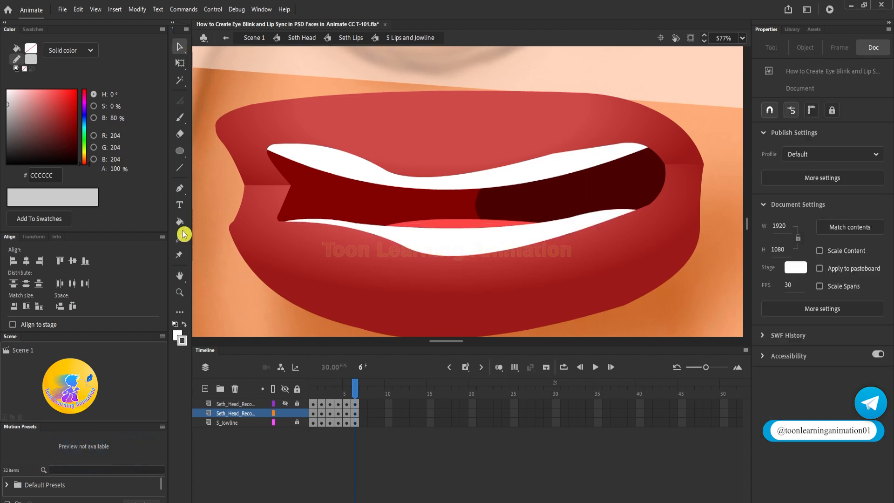
# Step: Check frame 6's mouth against the face, group the white lower teeth shape and open the group for editing
pyautogui.scroll(-5, 418, 262)
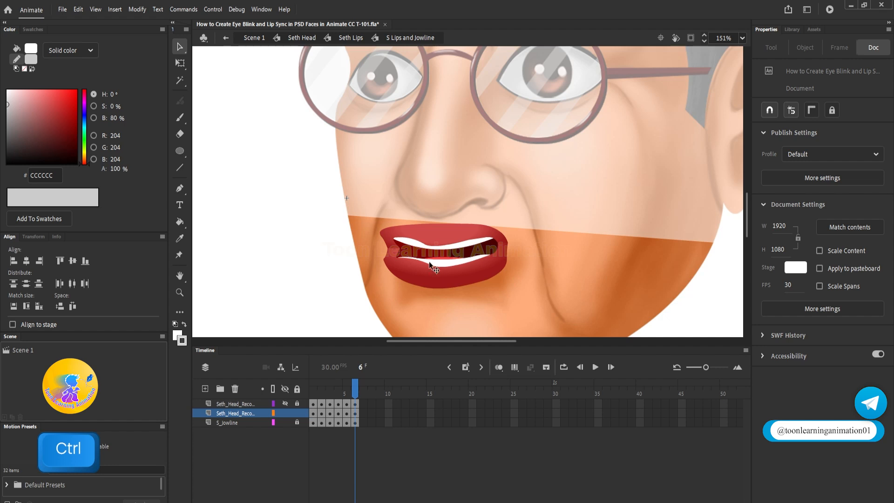
pyautogui.scroll(-2, 429, 262)
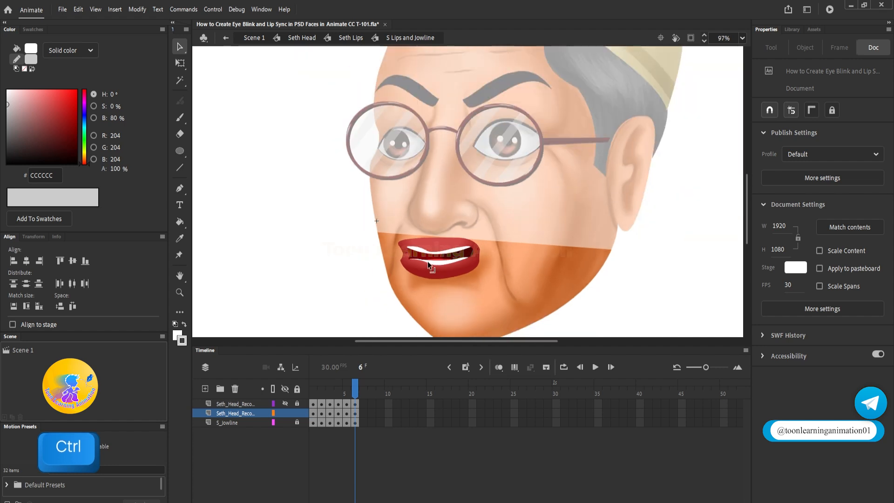
pyautogui.scroll(3, 427, 261)
pyautogui.click(321, 401)
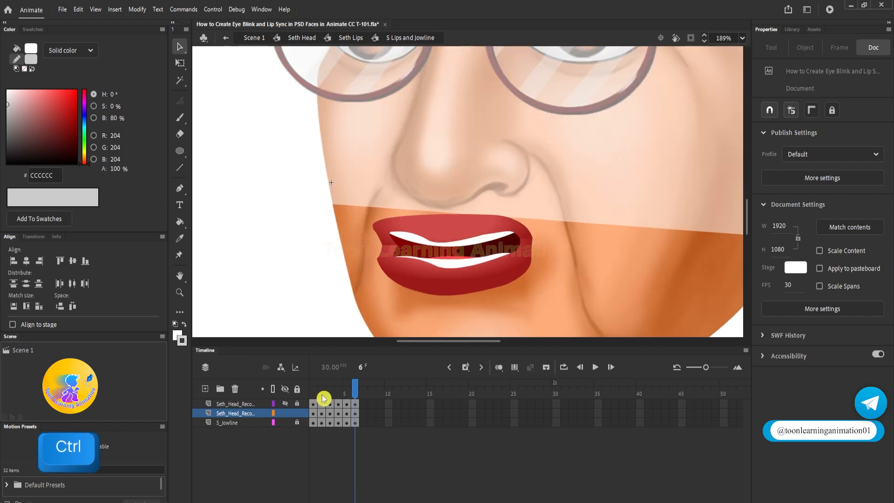
pyautogui.click(358, 395)
pyautogui.scroll(4, 421, 261)
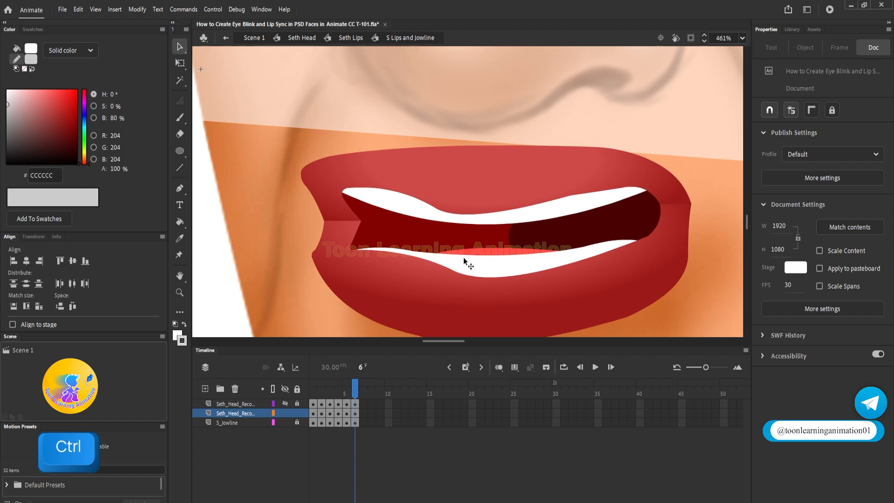
pyautogui.click(479, 265)
pyautogui.hotkey('ctrl', 'g')
pyautogui.doubleClick(491, 262)
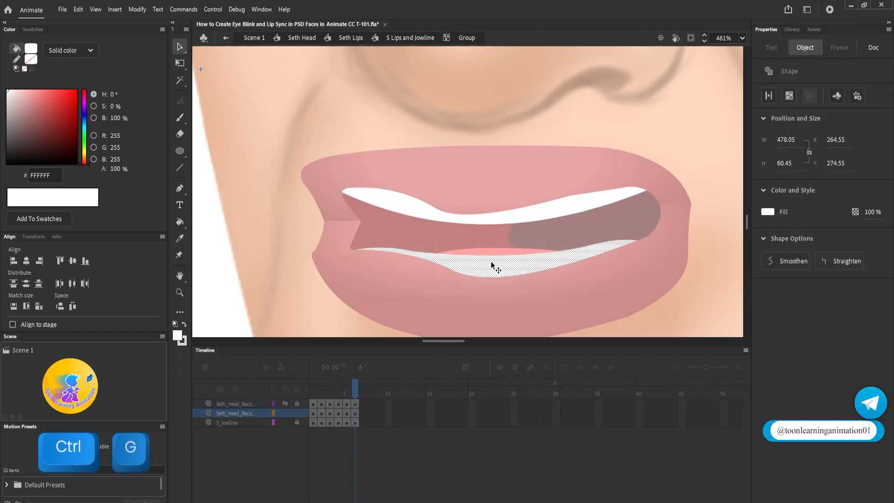
# Step: Raise the top edge of the lower teeth to cover the tongue, smooth its curve on both sides and leave the group
pyautogui.scroll(3, 490, 261)
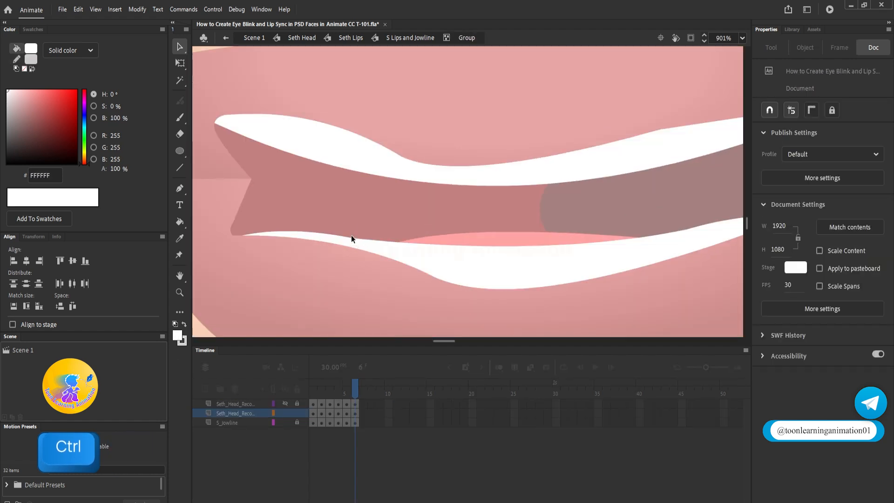
pyautogui.moveTo(351, 236); pyautogui.dragTo(316, 216)
pyautogui.press('space')
pyautogui.moveTo(538, 225); pyautogui.dragTo(436, 225)
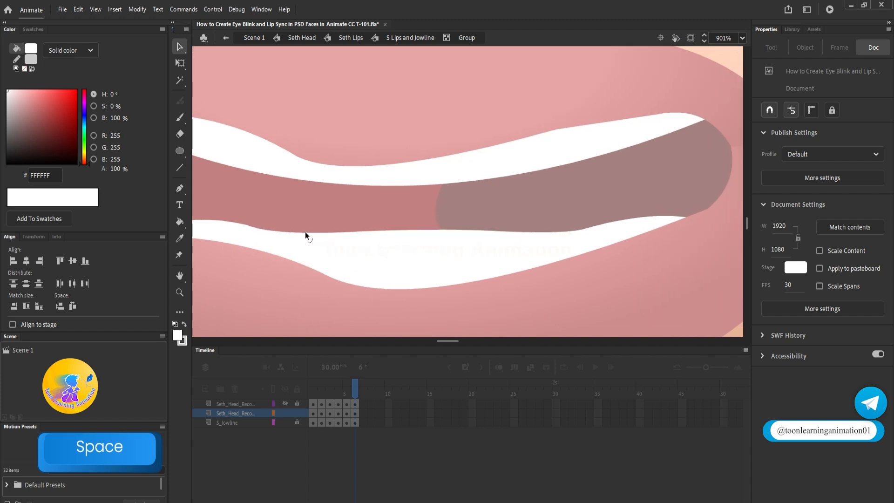
pyautogui.moveTo(303, 231); pyautogui.dragTo(312, 230)
pyautogui.moveTo(580, 233); pyautogui.dragTo(560, 225)
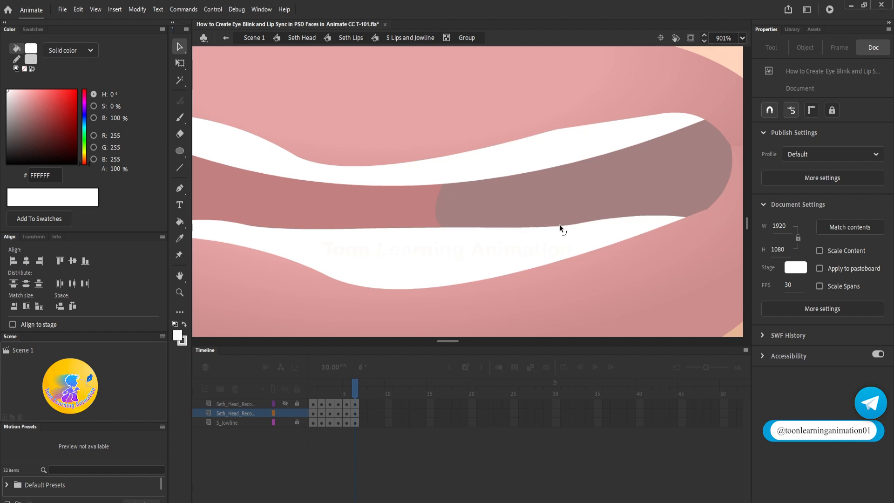
pyautogui.scroll(-2, 605, 241)
pyautogui.doubleClick(726, 111)
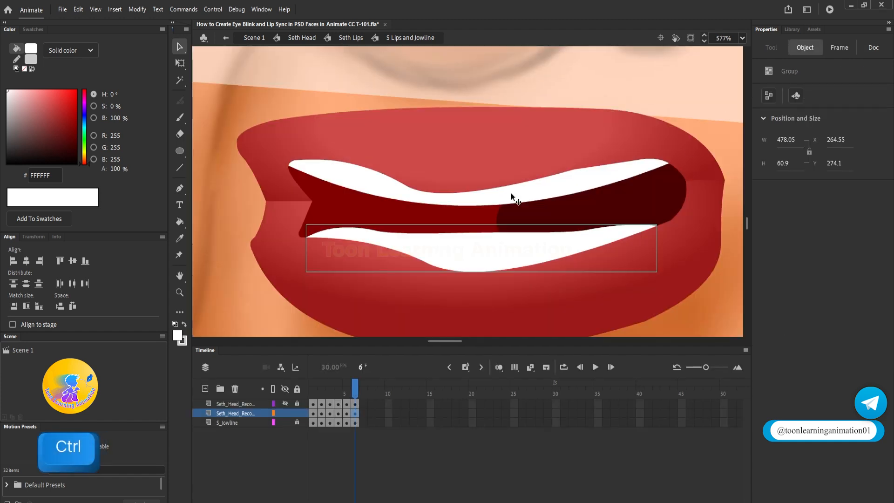
# Step: Group the white upper teeth, lower their bottom edge slightly inside the group, leave it and break the group apart
pyautogui.click(546, 196)
pyautogui.hotkey('ctrl', 'b')
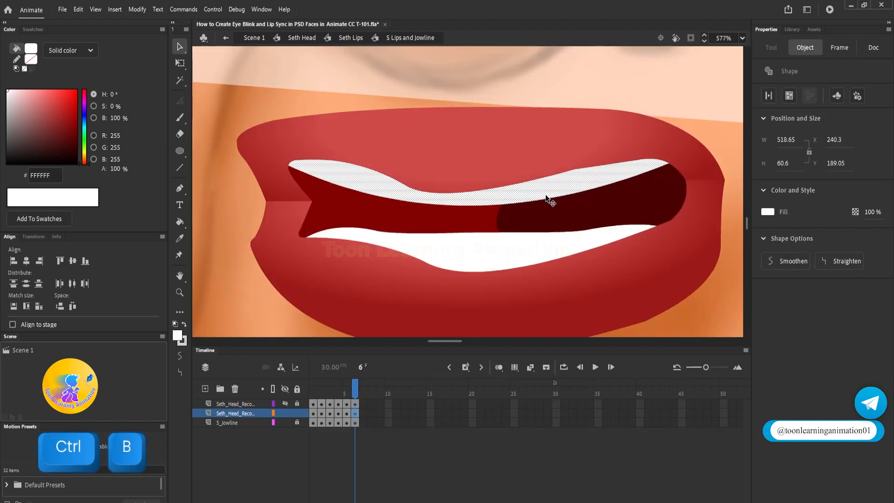
pyautogui.hotkey('ctrl', 'g')
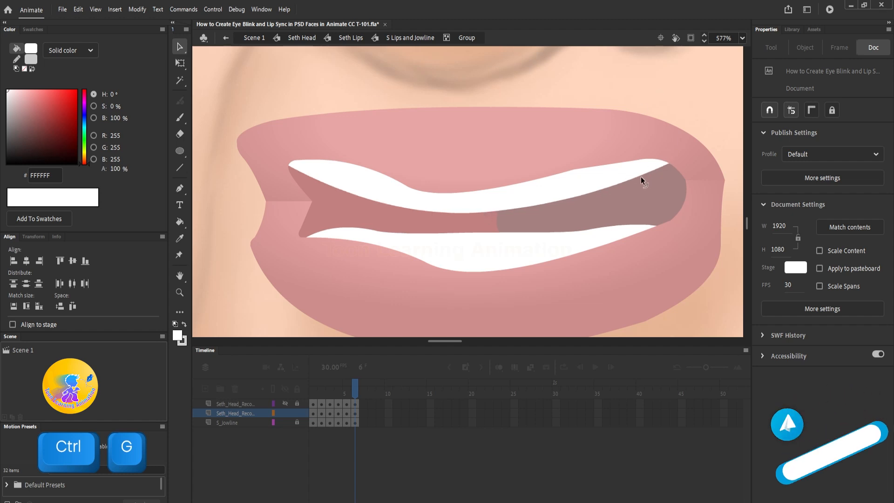
pyautogui.doubleClick(697, 93)
pyautogui.hotkey('ctrl', 'b')
pyautogui.click(697, 96)
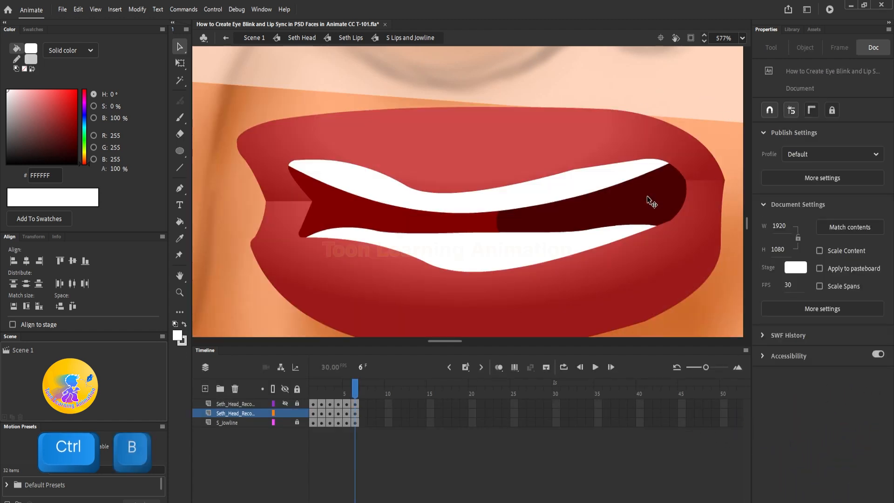
# Step: Try a separator line on the left part of the upper teeth, undo it and set the Line tool's stroke size to 1
pyautogui.scroll(1, 555, 191)
pyautogui.click(180, 168)
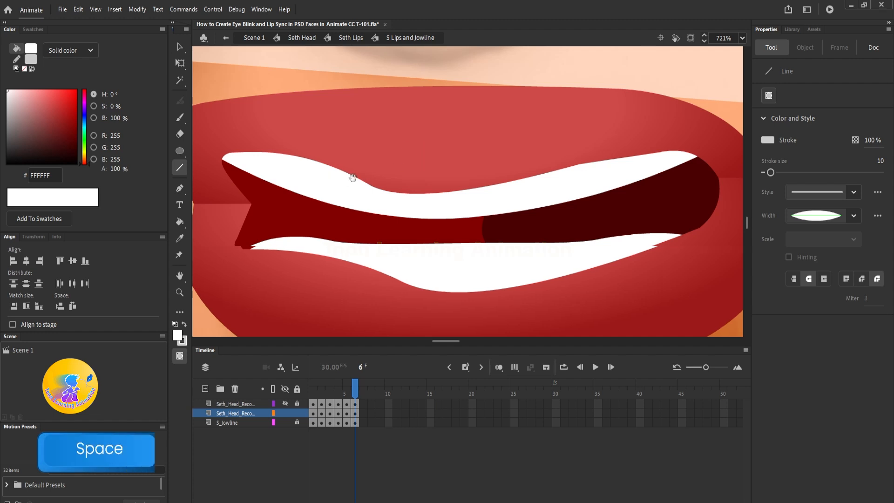
pyautogui.moveTo(260, 169); pyautogui.dragTo(375, 169)
pyautogui.scroll(2, 375, 168)
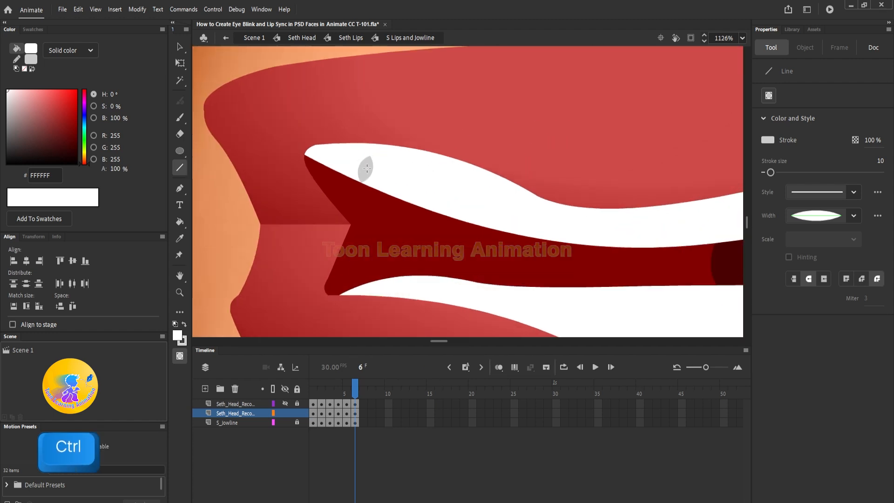
pyautogui.hotkey('ctrl', 'z')
pyautogui.click(881, 160)
pyautogui.write('1')
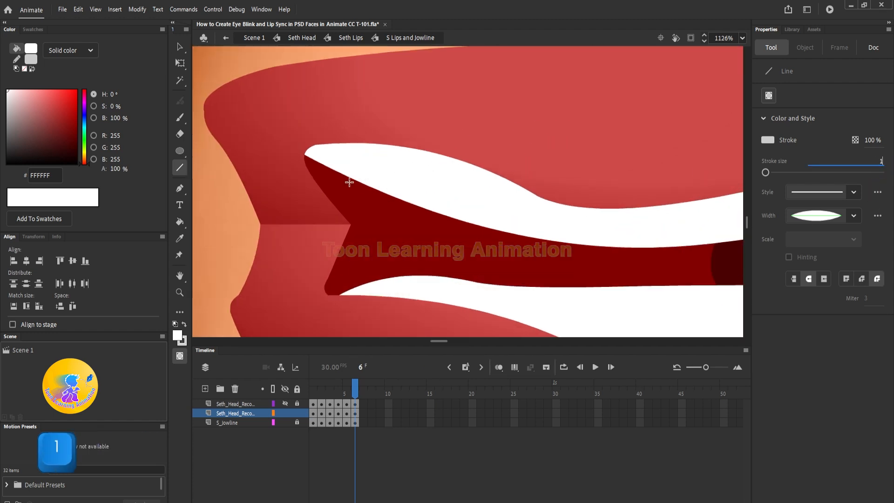
# Step: Draw short thin gray separator lines at intervals along the upper and lower teeth
pyautogui.moveTo(358, 180); pyautogui.dragTo(366, 165)
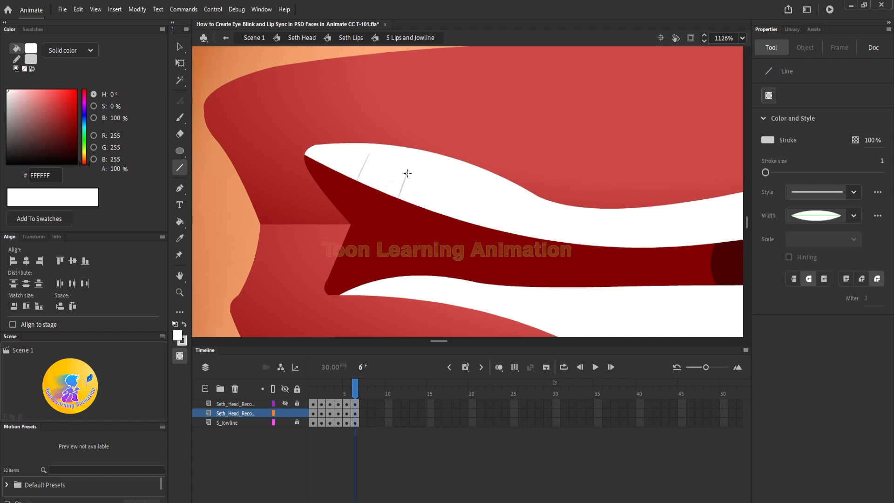
pyautogui.moveTo(533, 216); pyautogui.dragTo(243, 198)
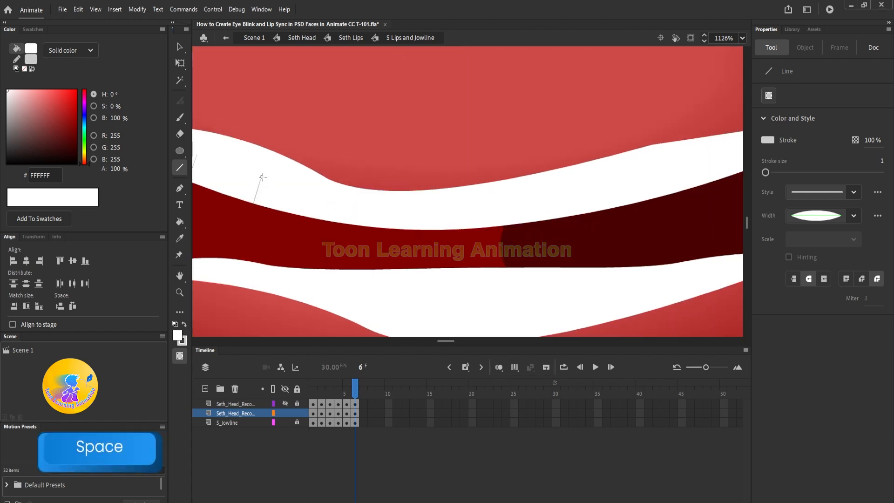
pyautogui.moveTo(579, 198); pyautogui.dragTo(414, 180)
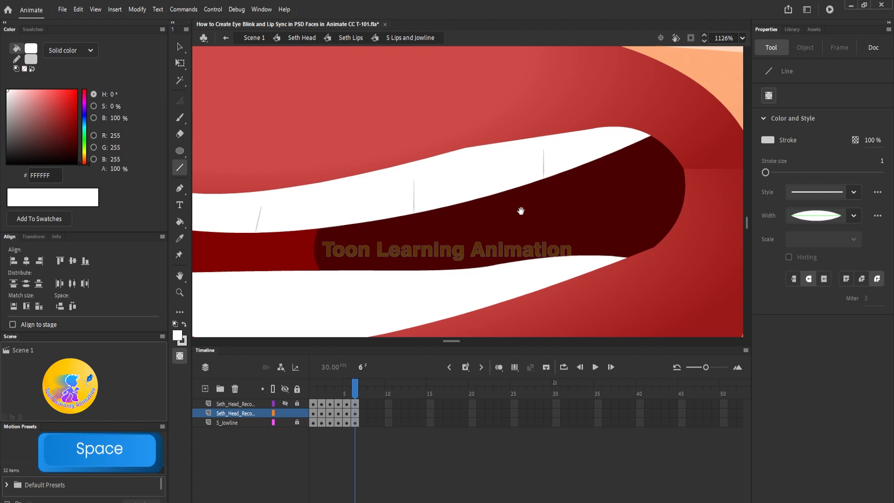
pyautogui.moveTo(521, 208); pyautogui.dragTo(396, 184)
pyautogui.scroll(-8, 315, 195)
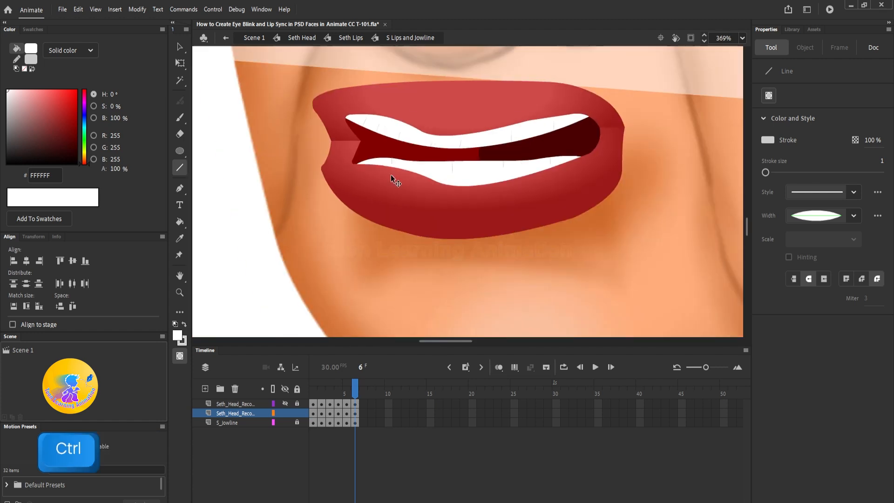
# Step: Select all of frame 6's mouth artwork, break it apart and combine it into one group
pyautogui.press('v')
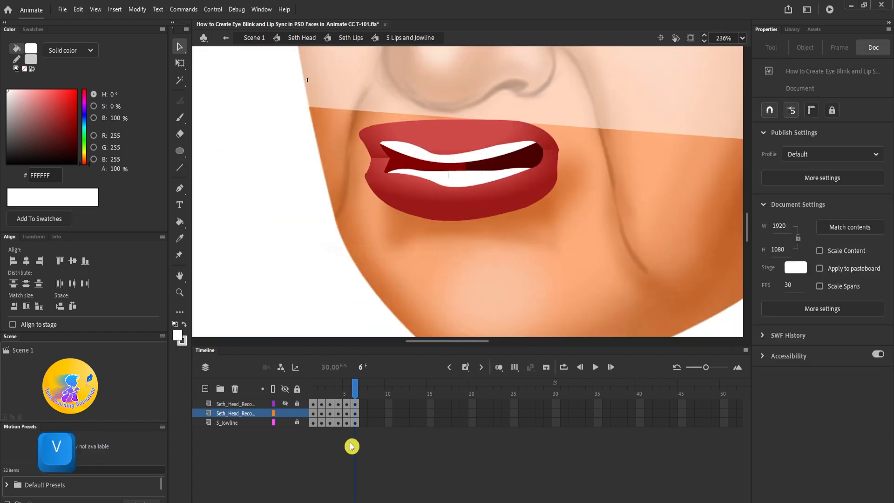
pyautogui.hotkey('ctrl', 'a')
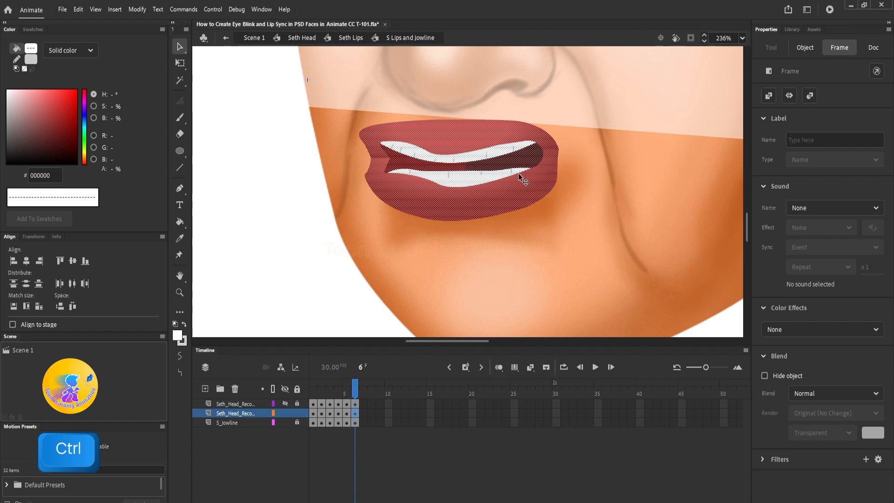
pyautogui.hotkey('ctrl', 'b')
pyautogui.scroll(-3, 520, 177)
pyautogui.hotkey('ctrl', 'g')
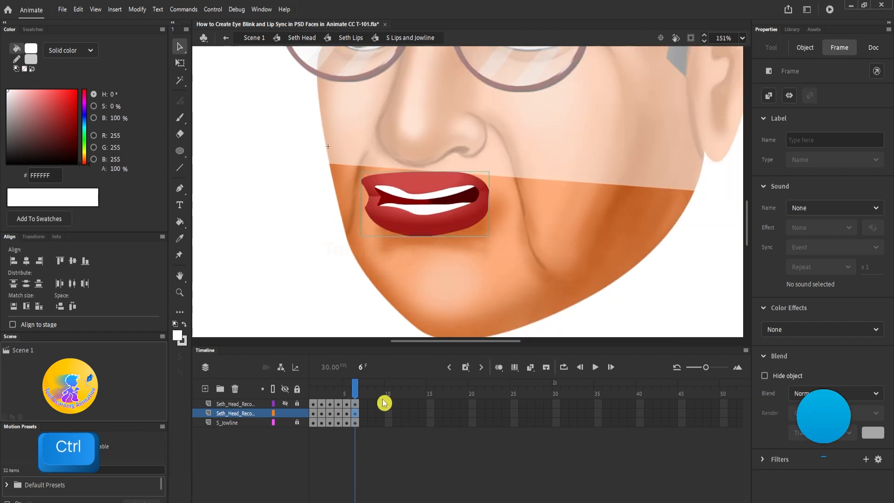
# Step: Insert keyframes on frame 7 in all three layers and replace its mouth with an in-place copy of frame 2's mouth
pyautogui.moveTo(363, 403); pyautogui.dragTo(364, 423)
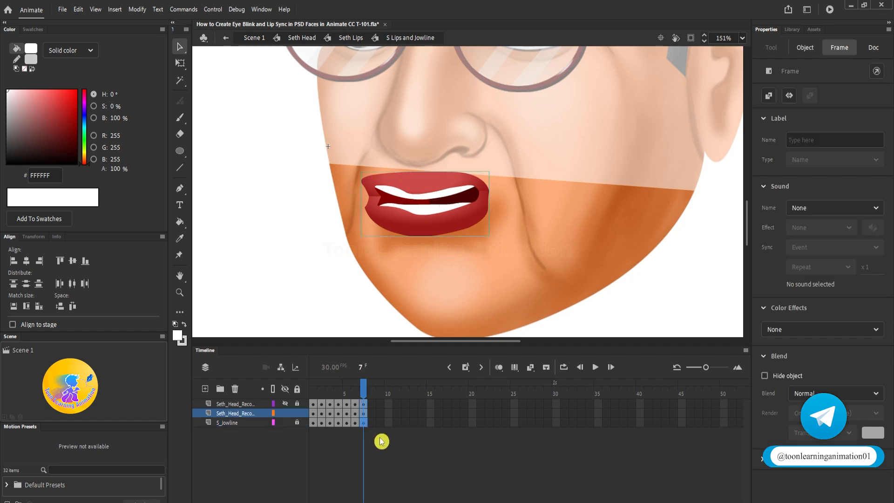
pyautogui.press('F6')
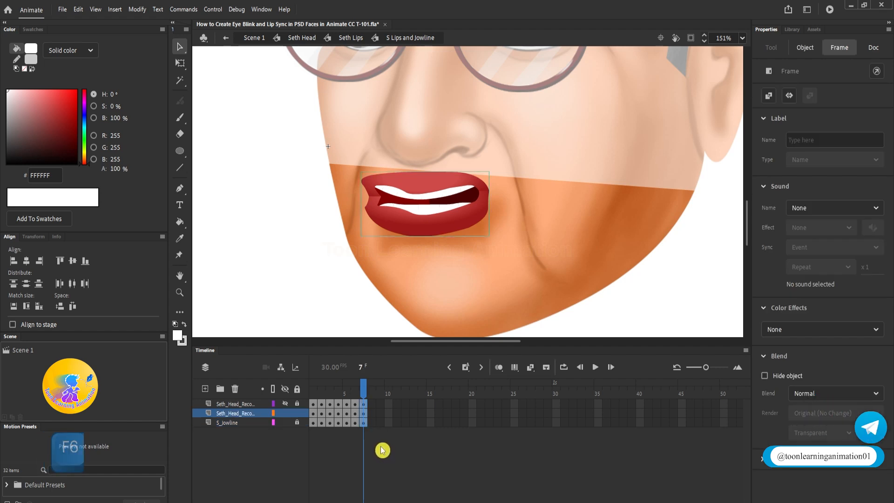
pyautogui.click(321, 414)
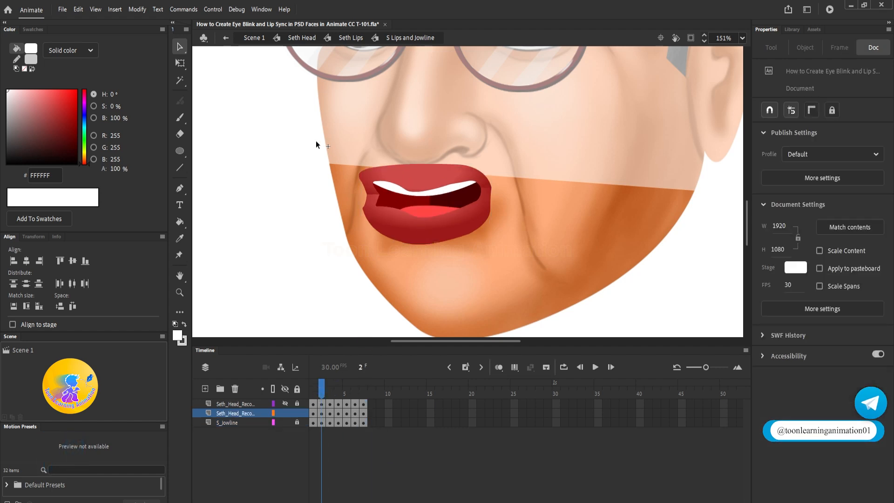
pyautogui.moveTo(310, 137); pyautogui.dragTo(576, 301)
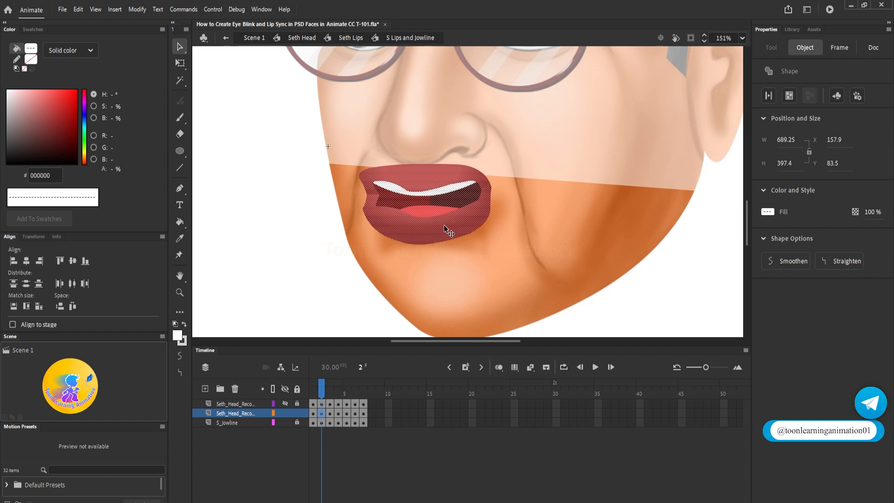
pyautogui.hotkey('ctrl', 'c')
pyautogui.press('Delete')
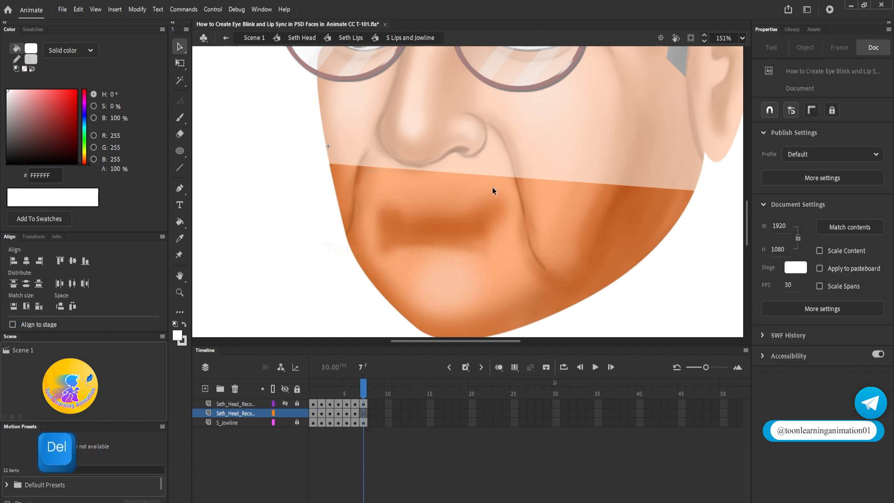
pyautogui.hotkey('ctrl', 'shift', 'v')
# Step: Delete the lower lip, tongue and both dark mouth interior areas from frame 7, keeping the upper lip and teeth
pyautogui.scroll(3, 455, 204)
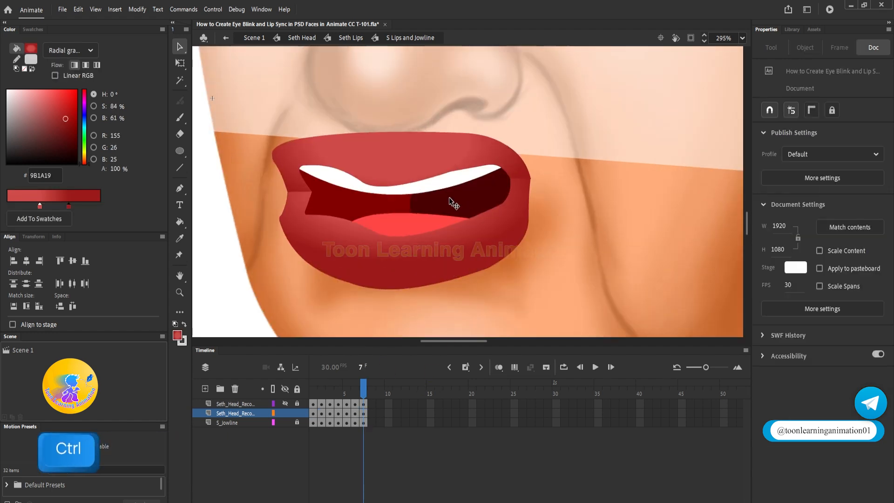
pyautogui.click(309, 241)
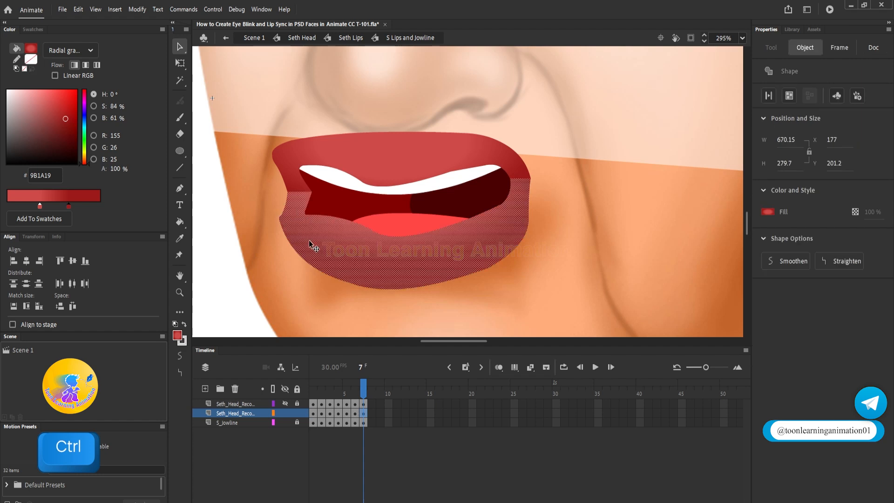
pyautogui.press('Delete')
pyautogui.click(404, 230)
pyautogui.press('Delete')
pyautogui.press('Delete')
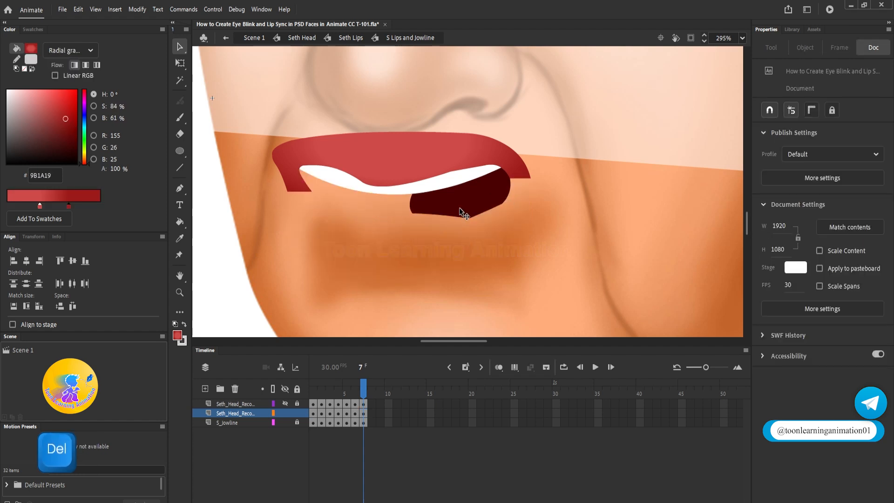
pyautogui.click(459, 207)
pyautogui.press('Delete')
# Step: Move the upper lip and teeth together slightly down and to the right
pyautogui.moveTo(594, 96); pyautogui.dragTo(186, 282)
pyautogui.moveTo(419, 156)
pyautogui.mouseDown()
pyautogui.moveTo(419, 176)
pyautogui.moveTo(423, 169)
pyautogui.mouseUp()
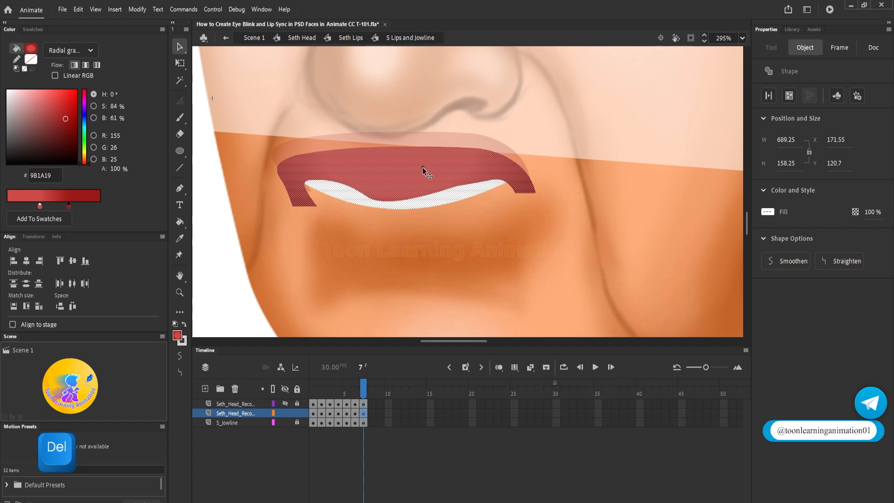
pyautogui.click(605, 177)
# Step: Pull new lower corners down at both ends of the upper teeth and straighten their left end into a blunt edge
pyautogui.scroll(3, 390, 200)
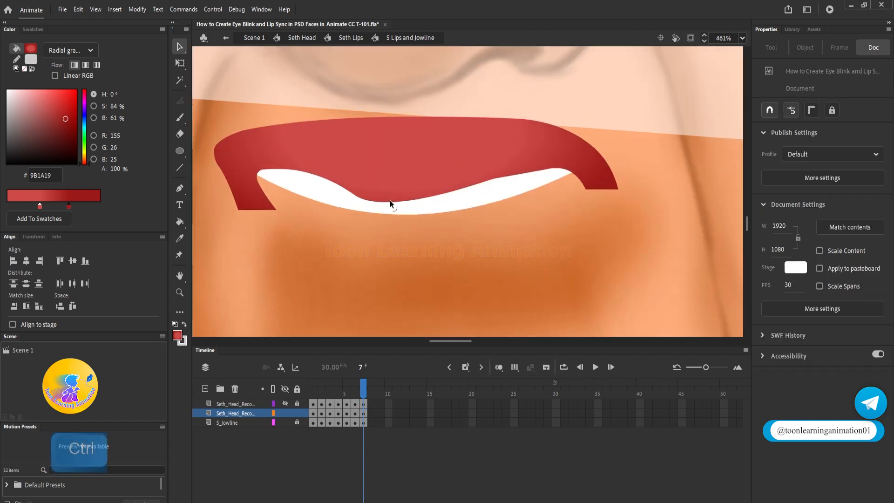
pyautogui.press('alt')
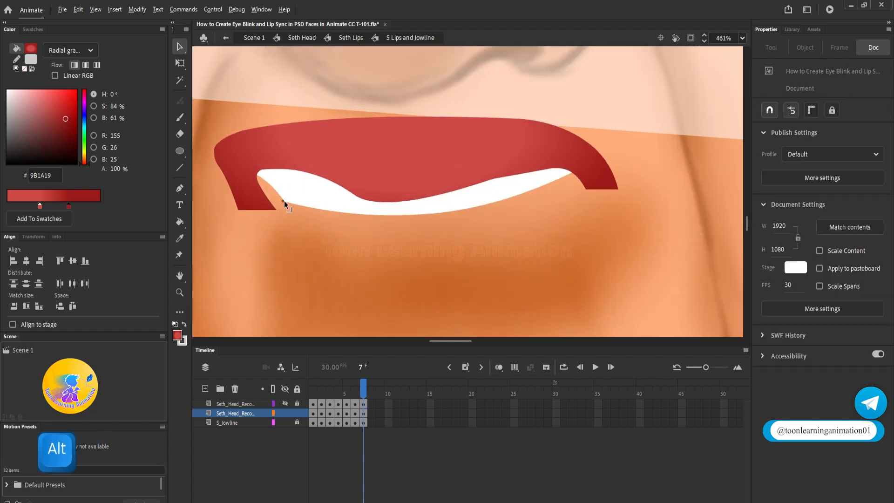
pyautogui.moveTo(272, 193); pyautogui.dragTo(281, 206)
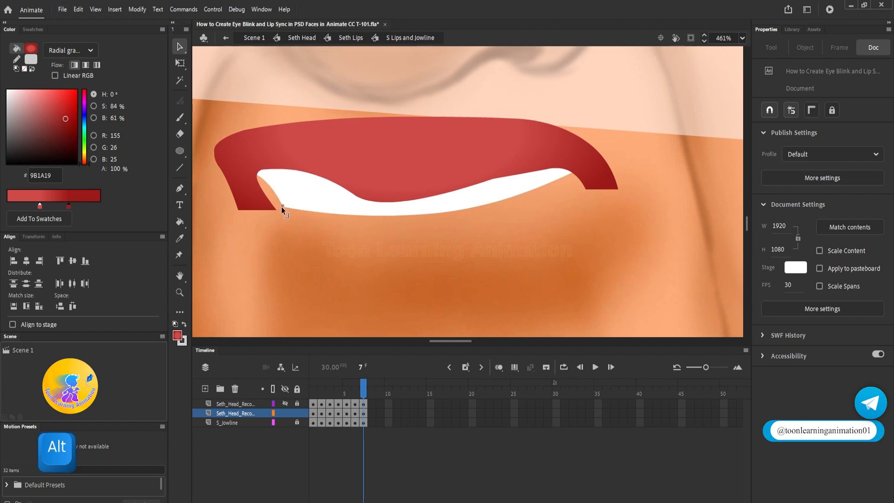
pyautogui.moveTo(562, 176); pyautogui.dragTo(568, 193)
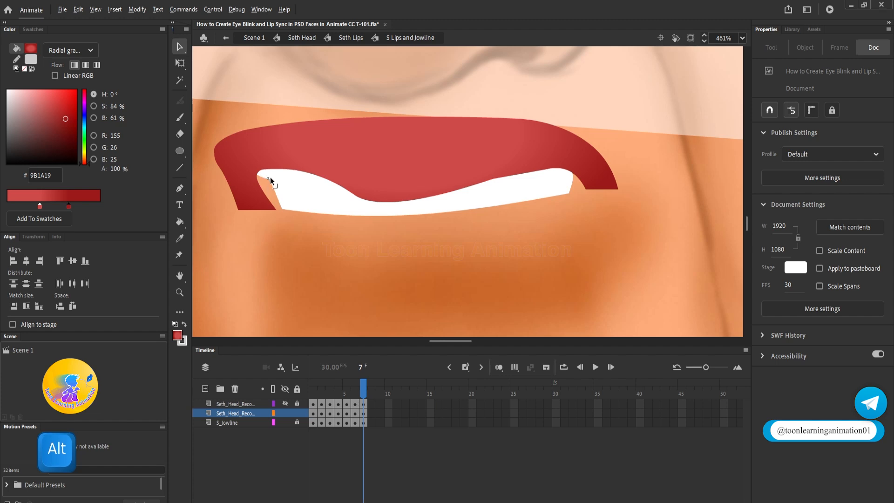
pyautogui.press('alt')
pyautogui.click(265, 173)
pyautogui.click(259, 165)
# Step: Set the line stroke size to 10 and draw three gray lines below the upper teeth, each bent upward into an arc
pyautogui.click(179, 168)
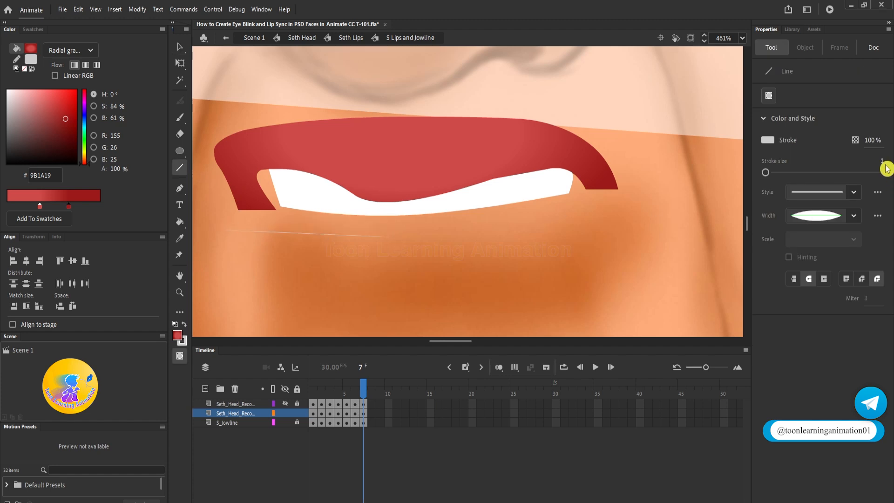
pyautogui.hotkey('ctrl', 'z')
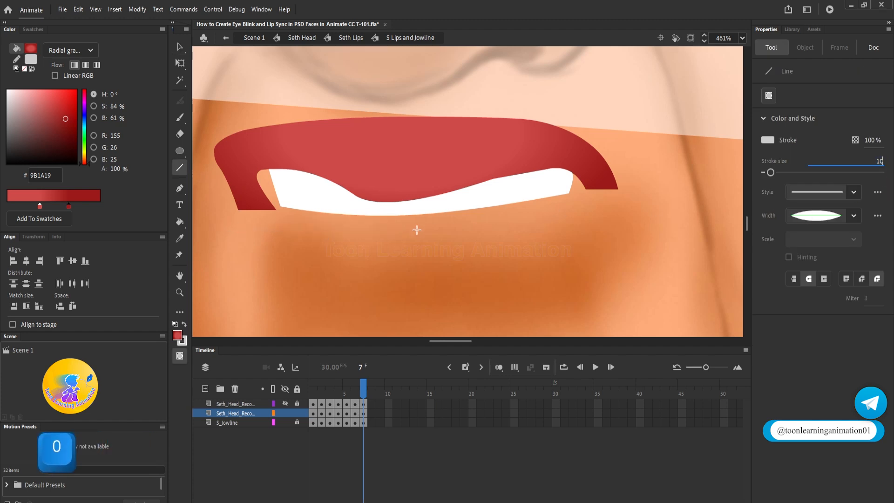
pyautogui.moveTo(232, 233); pyautogui.dragTo(378, 234)
pyautogui.moveTo(314, 237); pyautogui.dragTo(312, 209)
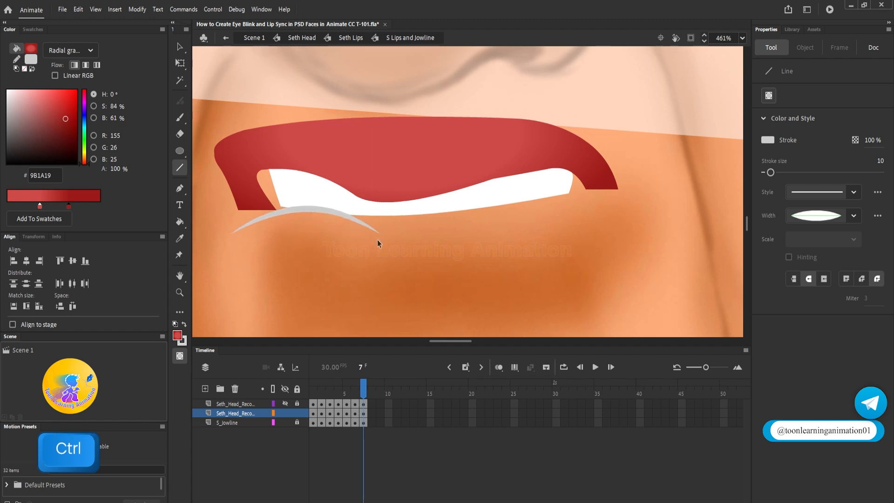
pyautogui.moveTo(379, 233); pyautogui.dragTo(564, 209)
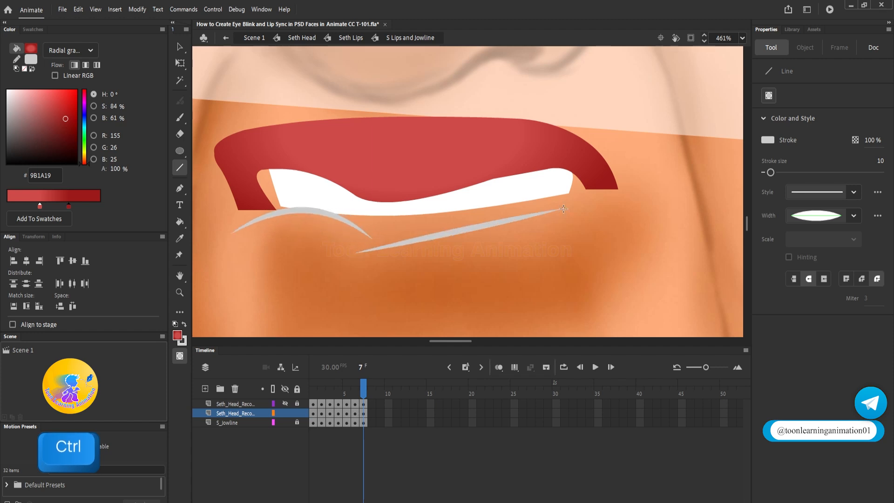
pyautogui.moveTo(456, 233); pyautogui.dragTo(456, 214)
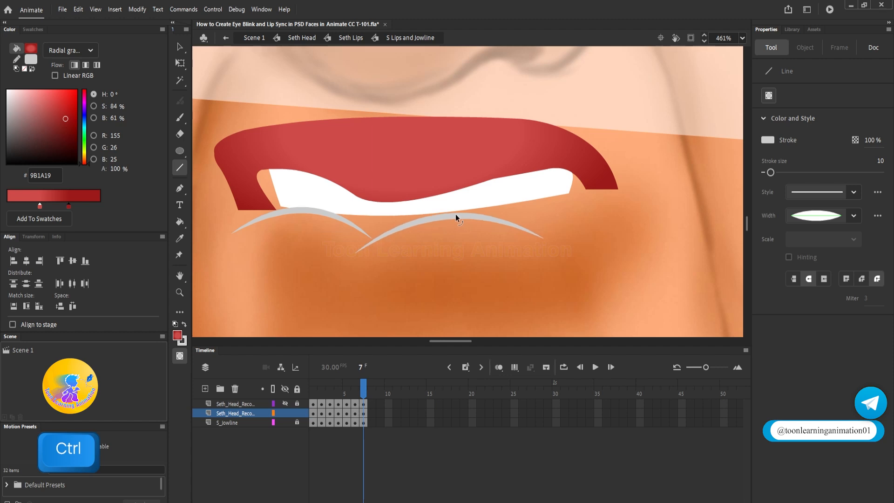
pyautogui.moveTo(533, 244)
pyautogui.mouseDown()
pyautogui.moveTo(647, 214)
pyautogui.moveTo(594, 196)
pyautogui.mouseUp()
# Step: Shift each of the three gray arcs slightly to the left along the bottom edge of the upper teeth
pyautogui.click(180, 47)
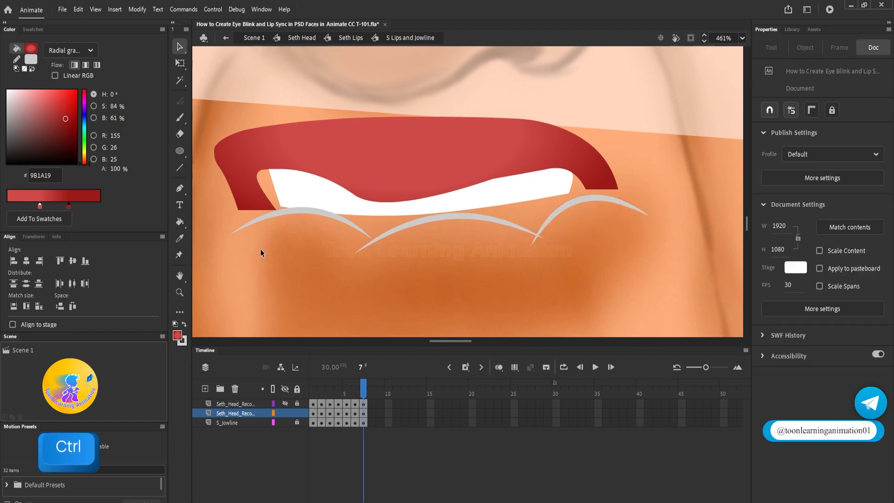
pyautogui.moveTo(289, 211)
pyautogui.mouseDown()
pyautogui.moveTo(288, 199)
pyautogui.moveTo(300, 208)
pyautogui.moveTo(283, 207)
pyautogui.mouseUp()
pyautogui.click(317, 210)
pyautogui.click(304, 206)
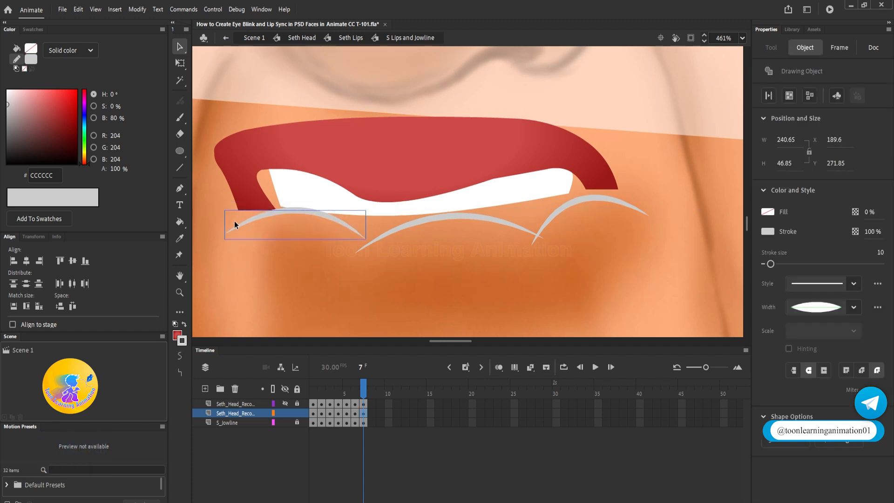
pyautogui.moveTo(423, 217); pyautogui.dragTo(418, 212)
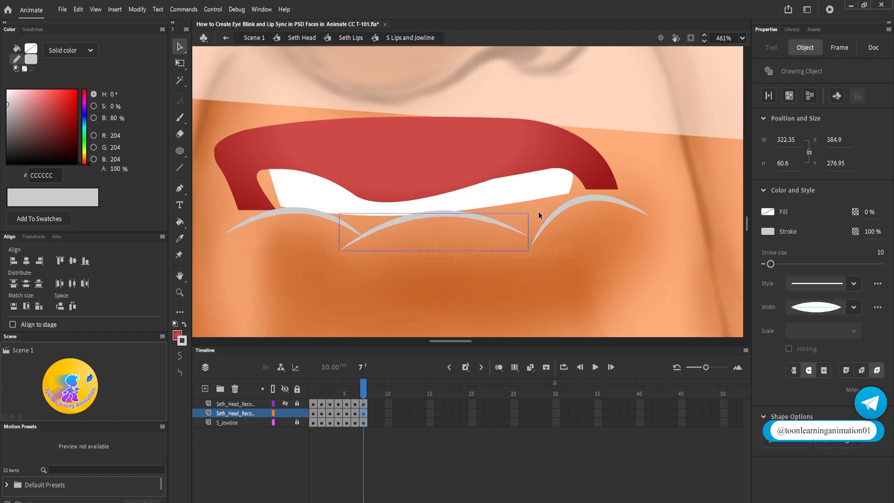
pyautogui.click(597, 197)
pyautogui.moveTo(597, 197); pyautogui.dragTo(585, 194)
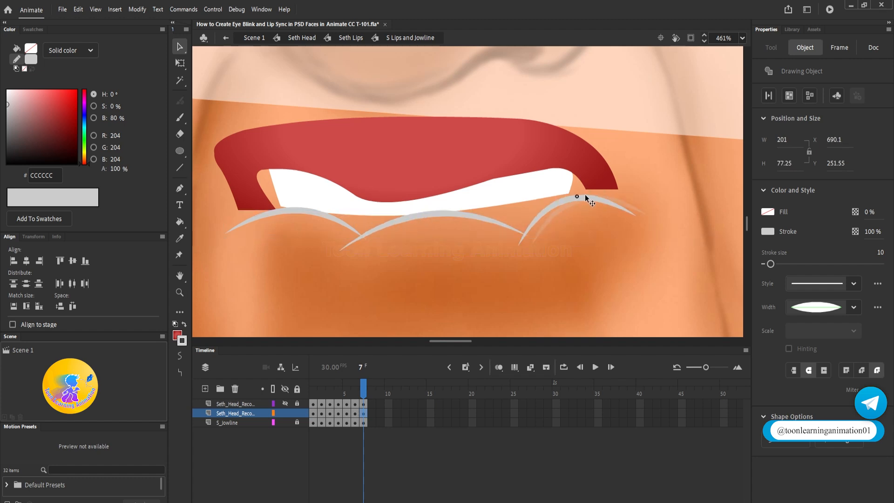
# Step: Raise the right arc's outer end to the lip corner, extend the left arc's outer end outward, and lengthen the middle arc's right end past the right arc
pyautogui.click(637, 213)
pyautogui.moveTo(634, 212); pyautogui.dragTo(638, 193)
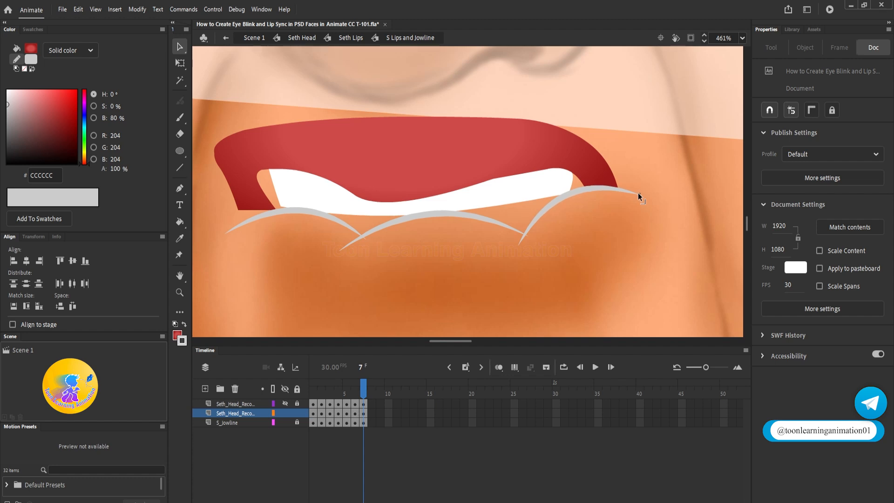
pyautogui.moveTo(228, 231); pyautogui.dragTo(214, 219)
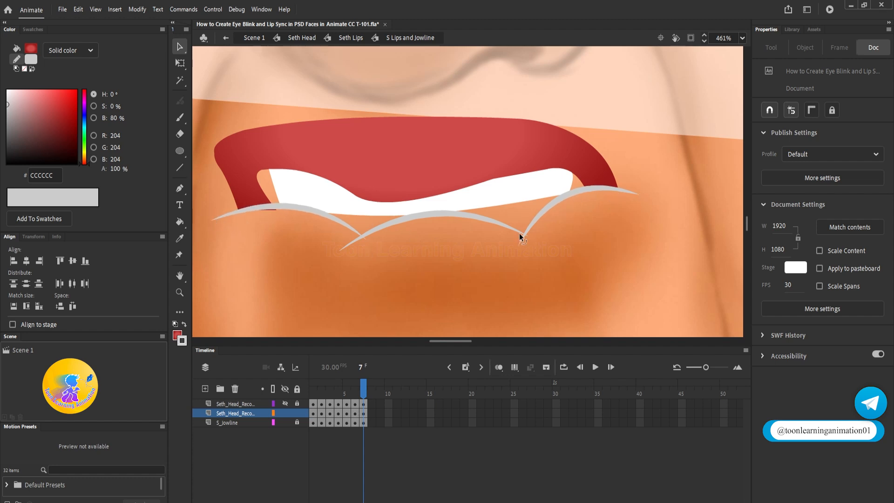
pyautogui.moveTo(520, 236); pyautogui.dragTo(538, 244)
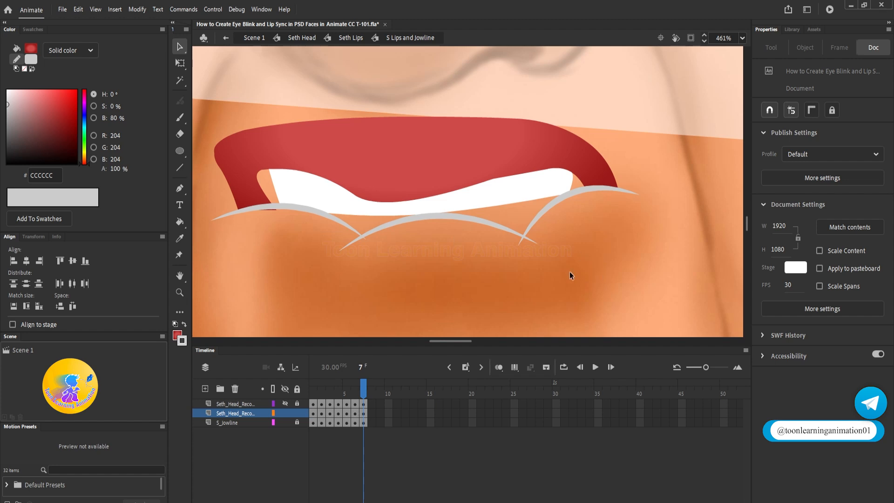
# Step: Break apart the three gray arcs and delete the bit of upper lip sticking out beneath the left arc
pyautogui.moveTo(572, 274); pyautogui.dragTo(333, 223)
pyautogui.hotkey('ctrl', 'b')
pyautogui.click(608, 245)
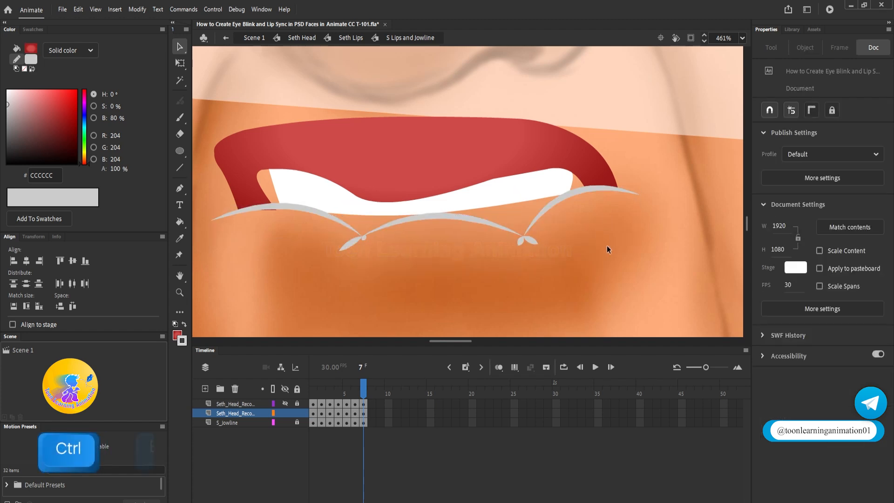
pyautogui.hotkey('ctrl', 'b')
pyautogui.click(267, 213)
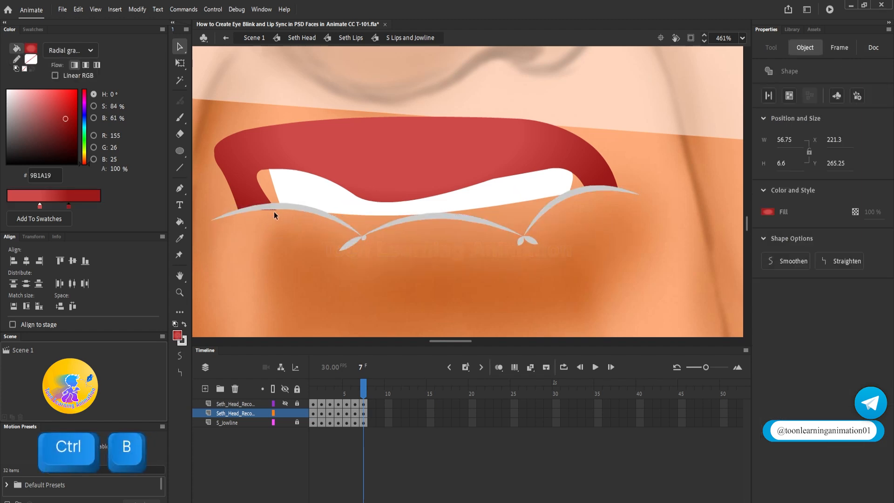
pyautogui.press('Delete')
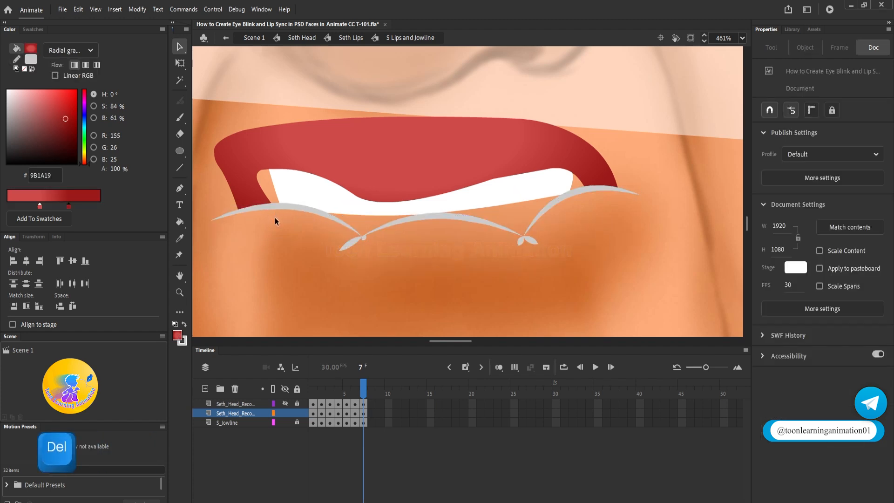
# Step: Delete the stray tips of the left and right arcs that overshoot their crossings with the middle arc
pyautogui.click(366, 238)
pyautogui.press('Delete')
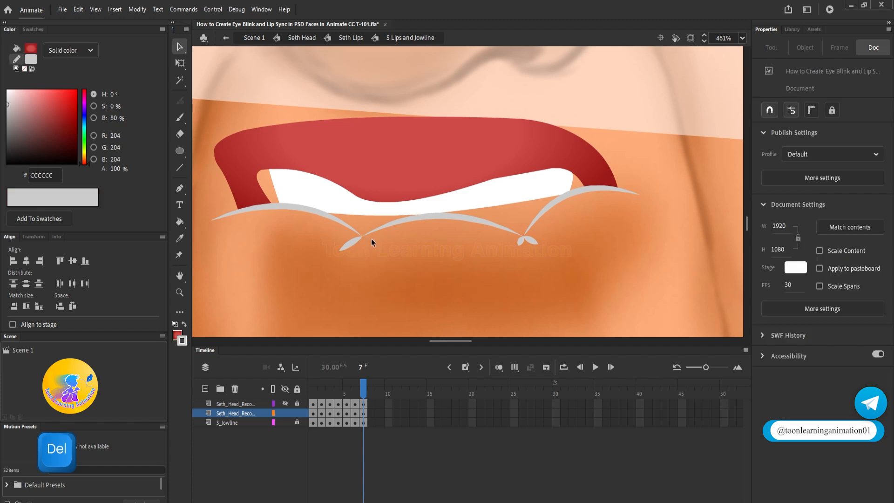
pyautogui.click(521, 242)
pyautogui.press('Delete')
pyautogui.click(532, 240)
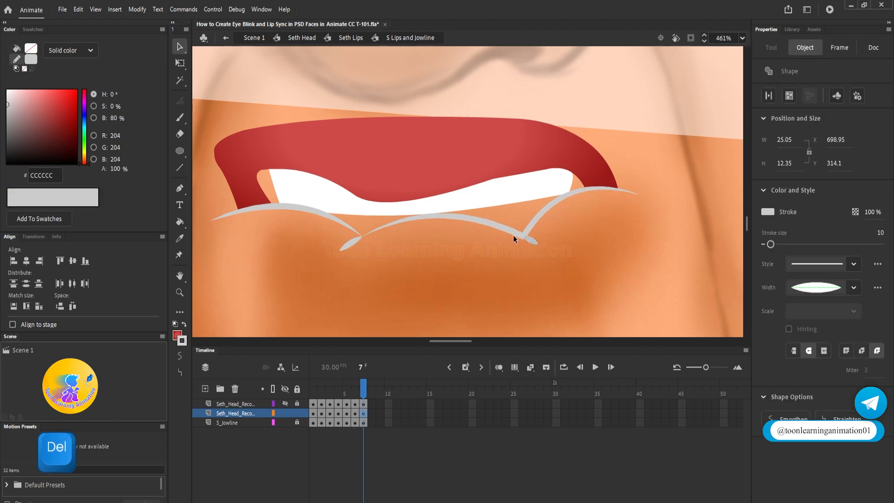
pyautogui.keyDown('shift'); pyautogui.click(499, 226); pyautogui.keyUp('shift')
pyautogui.keyDown('shift'); pyautogui.click(359, 245); pyautogui.keyUp('shift')
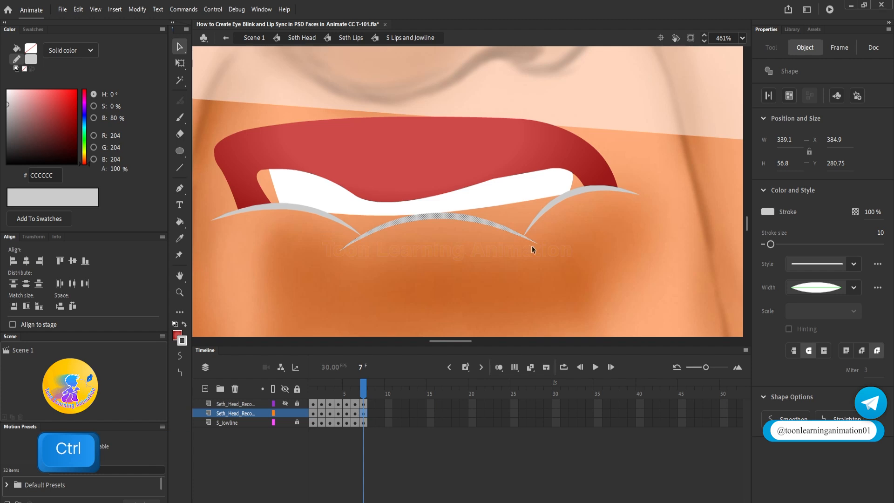
# Step: Sample the dark red 820000 from frame 2's mouth interior and fill the gaps around frame 7's teeth above the arcs
pyautogui.click(321, 394)
pyautogui.click(180, 239)
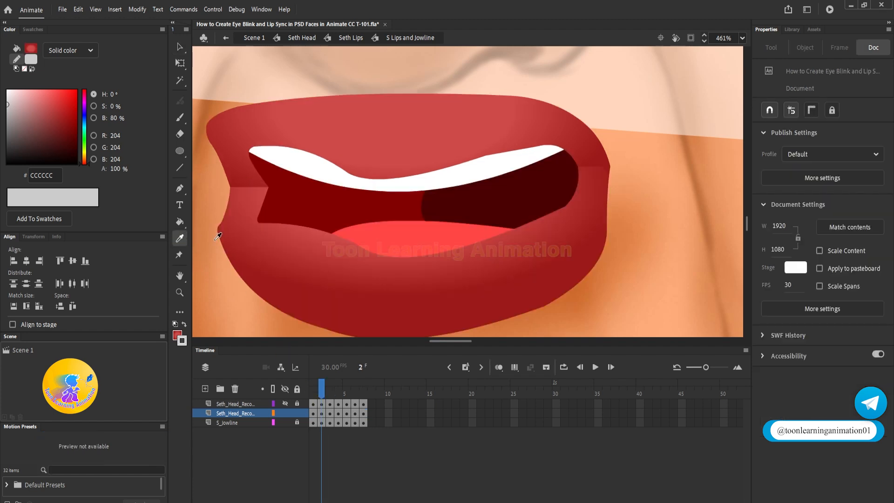
pyautogui.click(328, 204)
pyautogui.click(364, 394)
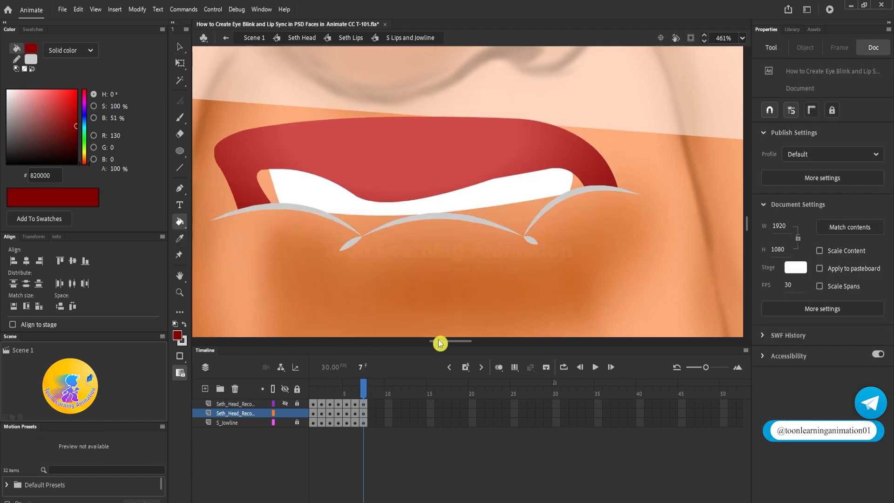
pyautogui.click(578, 185)
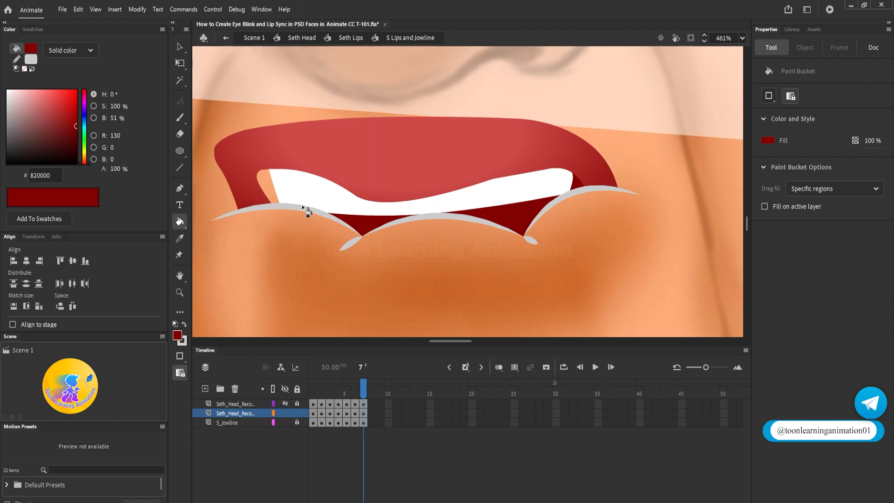
# Step: Extend the white of the upper teeth down to the arcs, replacing the dark red gaps beneath them
pyautogui.click(180, 47)
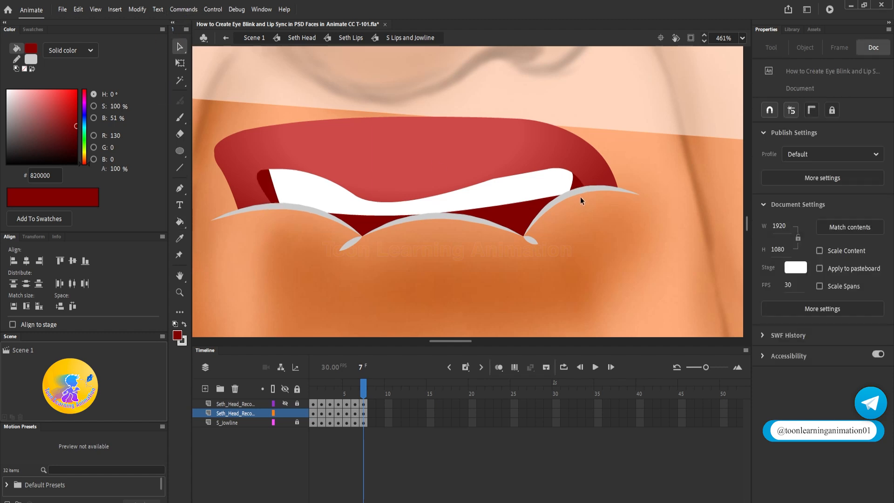
pyautogui.scroll(3, 564, 192)
pyautogui.moveTo(543, 196); pyautogui.dragTo(496, 257)
pyautogui.scroll(-2, 409, 220)
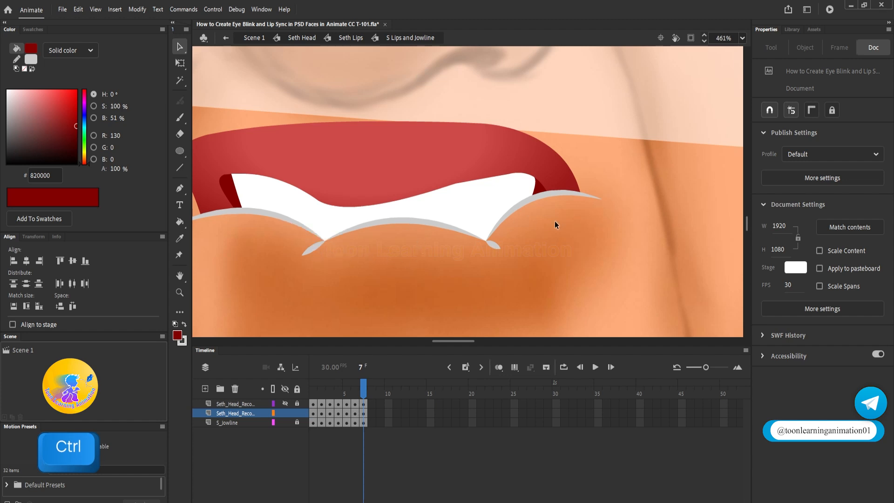
# Step: Select all pieces of the middle gray arc and move it slightly up over the teeth
pyautogui.scroll(-2, 451, 207)
pyautogui.scroll(2, 425, 208)
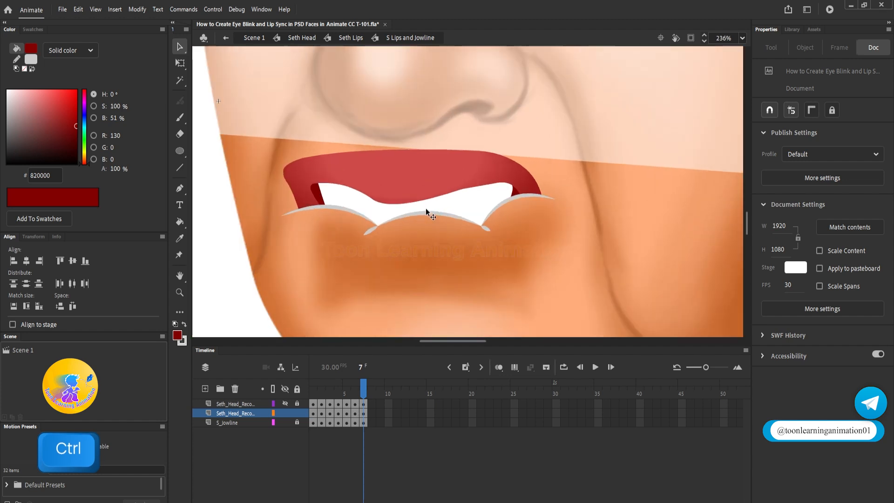
pyautogui.scroll(1, 427, 208)
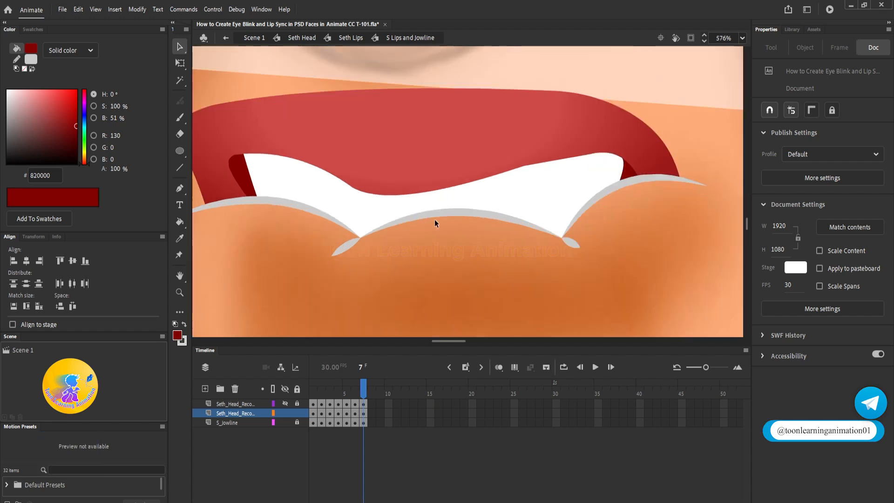
pyautogui.scroll(-1, 435, 219)
pyautogui.click(434, 215)
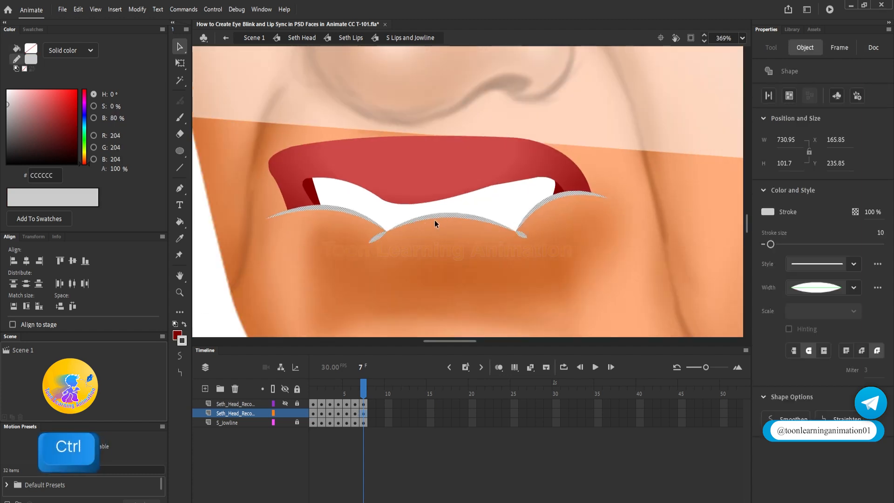
pyautogui.scroll(2, 435, 220)
pyautogui.click(452, 247)
pyautogui.click(340, 249)
pyautogui.click(396, 223)
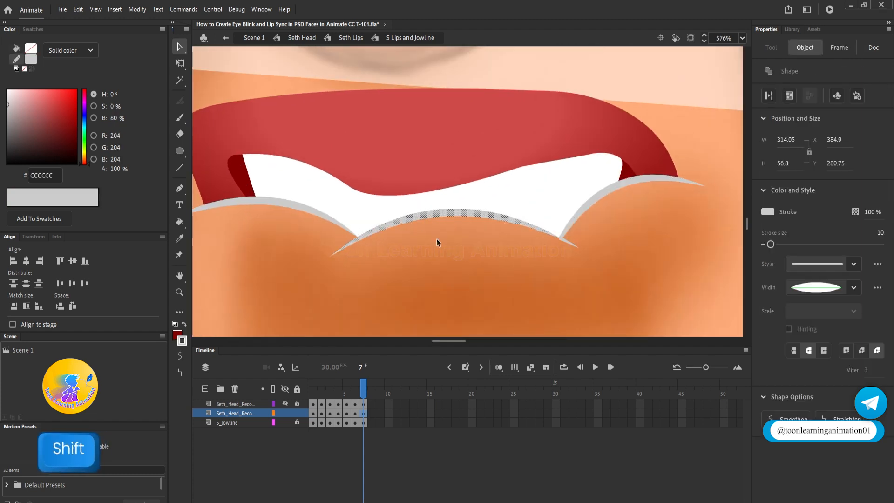
pyautogui.moveTo(483, 215); pyautogui.dragTo(479, 206)
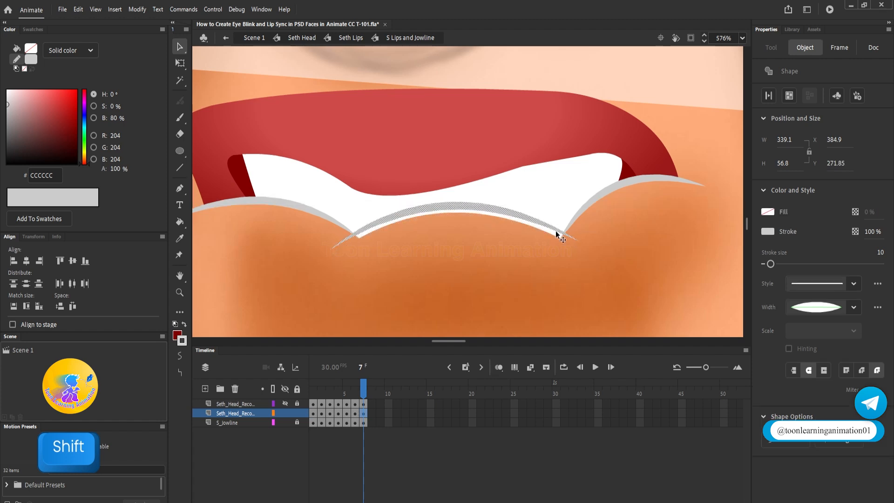
# Step: Delete the white sliver of teeth left beneath the middle arc
pyautogui.click(609, 252)
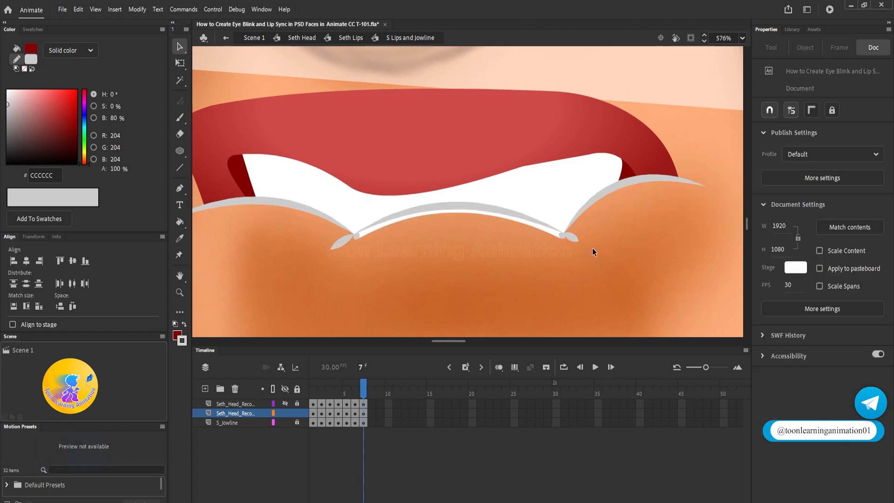
pyautogui.click(516, 214)
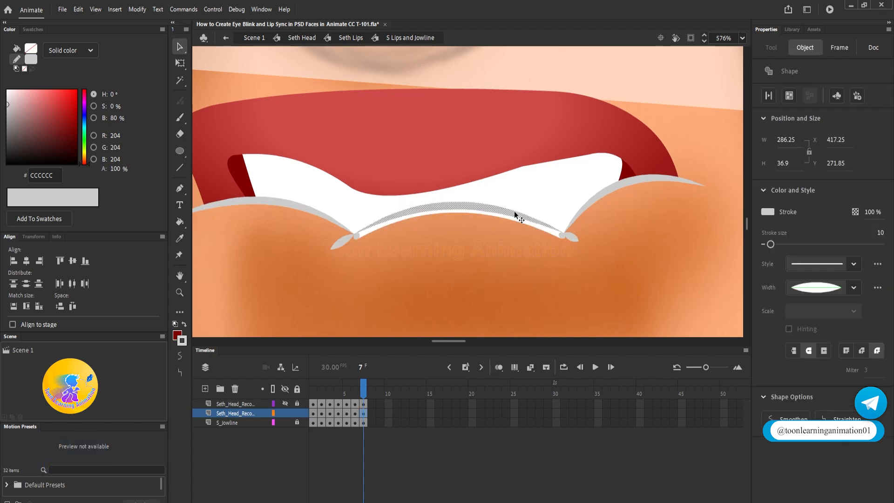
pyautogui.click(489, 262)
pyautogui.click(552, 230)
pyautogui.press('Delete')
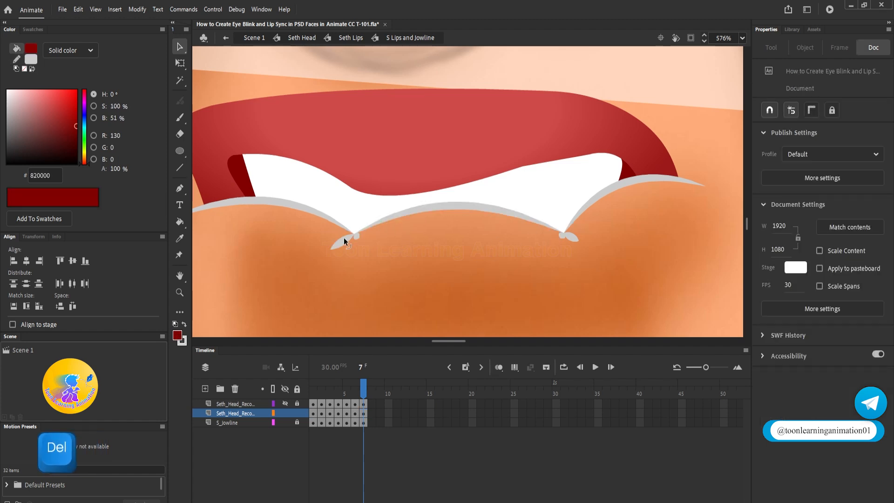
# Step: Group the middle arc together with its two end pieces
pyautogui.click(392, 217)
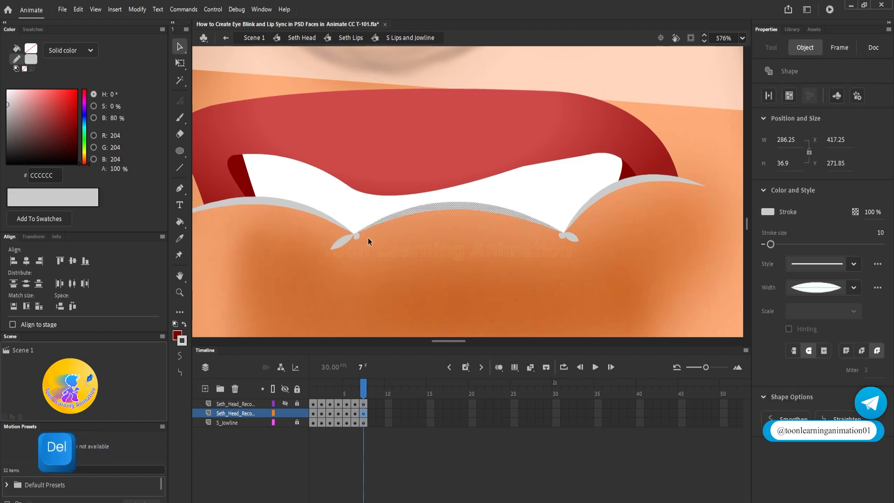
pyautogui.keyDown('shift'); pyautogui.click(573, 237); pyautogui.keyUp('shift')
pyautogui.hotkey('ctrl', 'g')
pyautogui.click(620, 254)
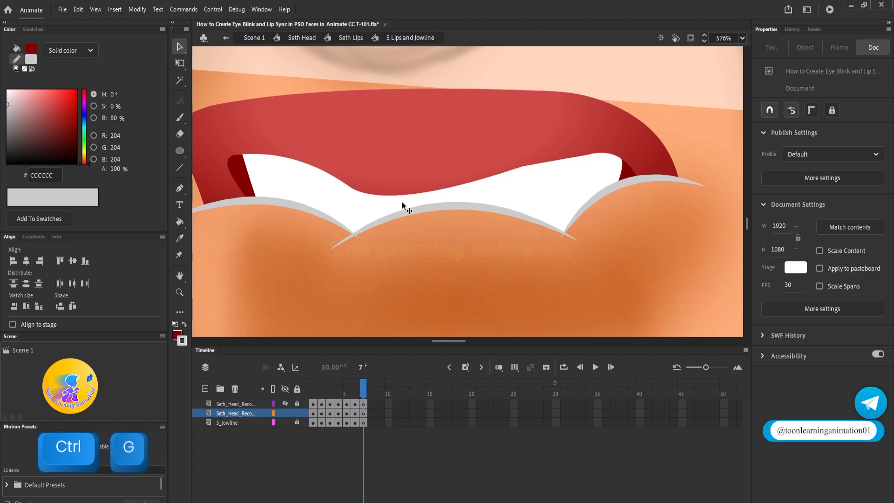
# Step: Recolor the left arc's stroke with the orange skin tone D17036 sampled from below the mouth
pyautogui.keyDown('ctrl'); pyautogui.scroll(-6, 557, 244); pyautogui.keyUp('ctrl')
pyautogui.keyDown('ctrl'); pyautogui.scroll(-1, 555, 245); pyautogui.keyUp('ctrl')
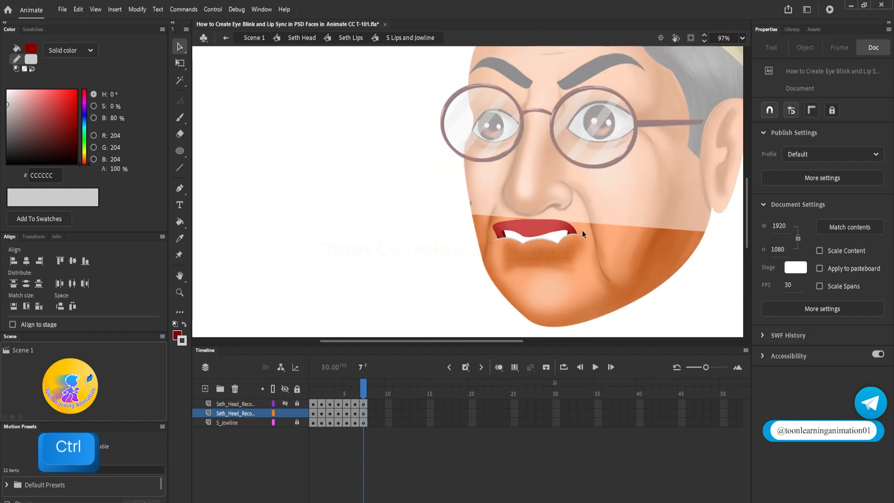
pyautogui.keyDown('ctrl'); pyautogui.scroll(4, 581, 235); pyautogui.keyUp('ctrl')
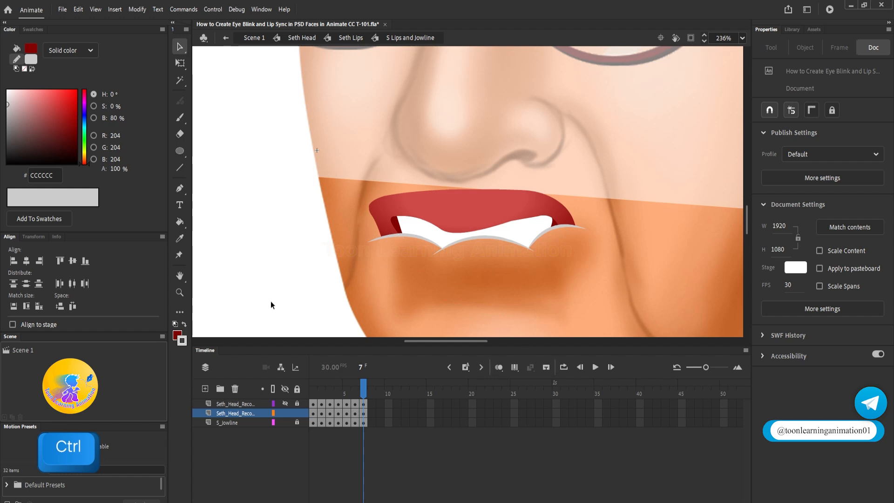
pyautogui.click(404, 235)
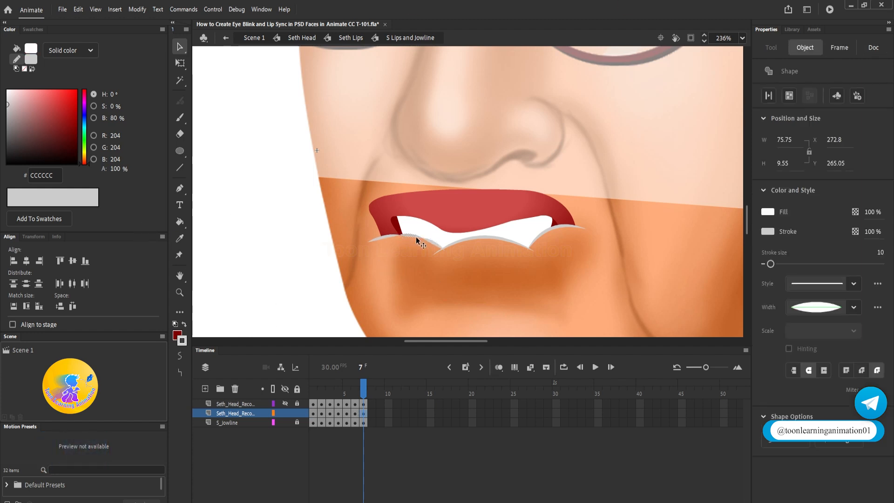
pyautogui.doubleClick(385, 239)
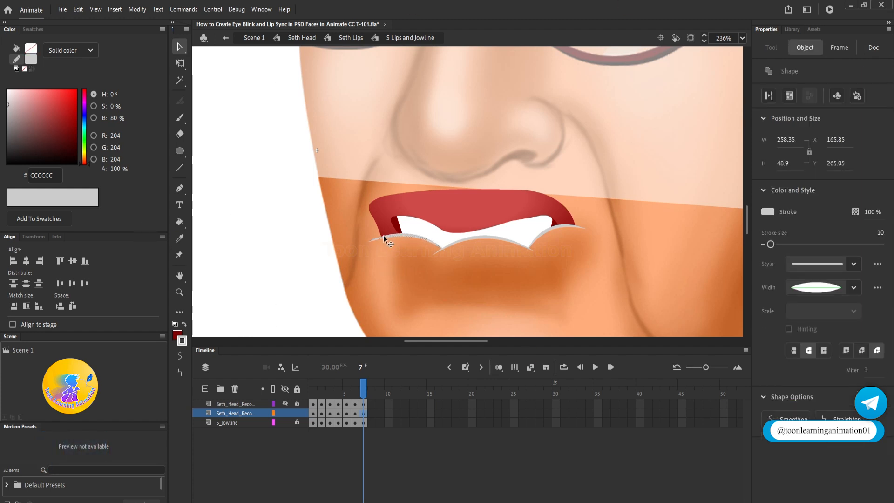
pyautogui.click(181, 341)
pyautogui.click(412, 261)
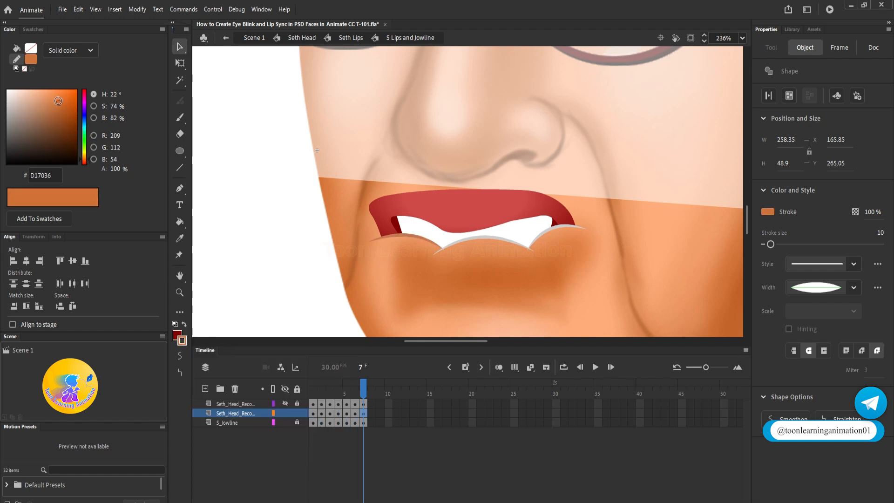
pyautogui.click(389, 233)
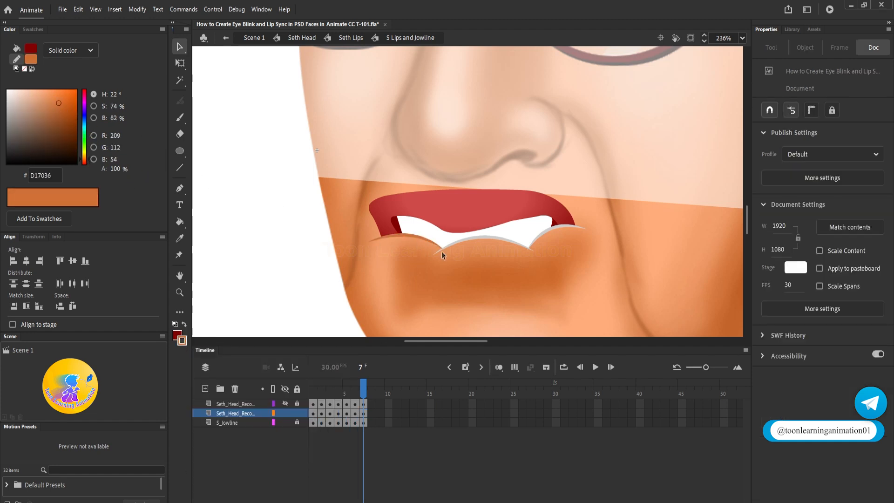
# Step: Recolor the grouped middle arc's stroke to the skin tone D17036 and leave the group
pyautogui.scroll(2, 444, 252)
pyautogui.doubleClick(455, 240)
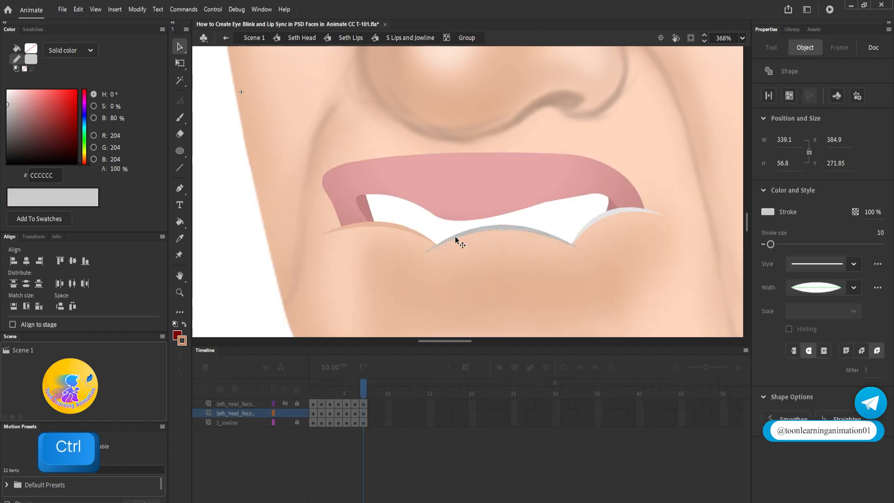
pyautogui.click(181, 341)
pyautogui.click(471, 287)
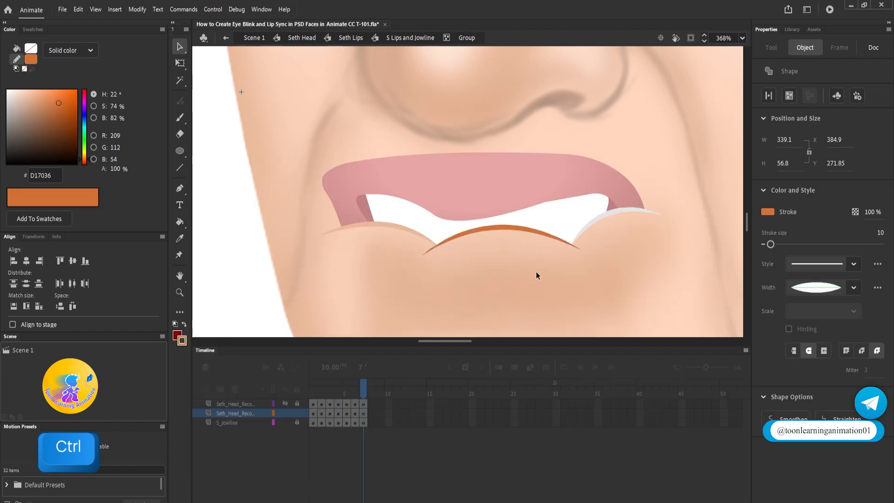
pyautogui.doubleClick(536, 275)
# Step: Recolor the right arc's stroke to the skin tone D17036 and check frame 7's mouth on the whole face
pyautogui.click(613, 214)
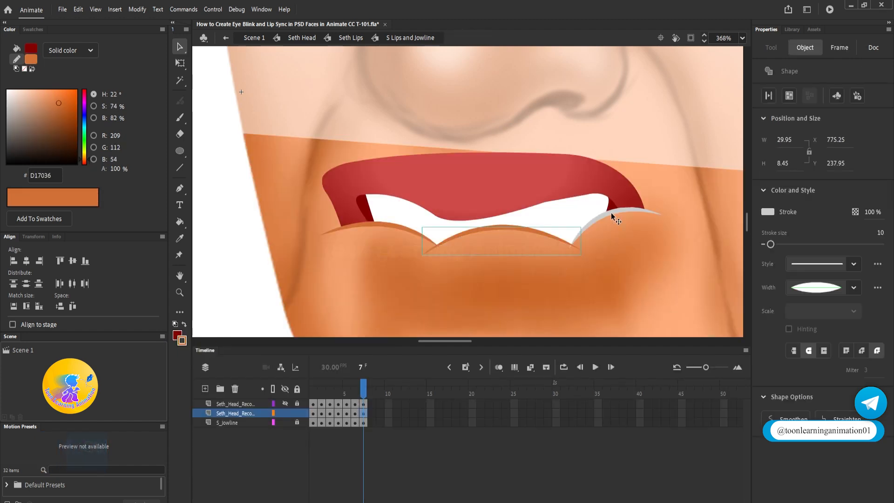
pyautogui.click(182, 340)
pyautogui.click(549, 233)
pyautogui.scroll(-2, 547, 253)
pyautogui.click(359, 269)
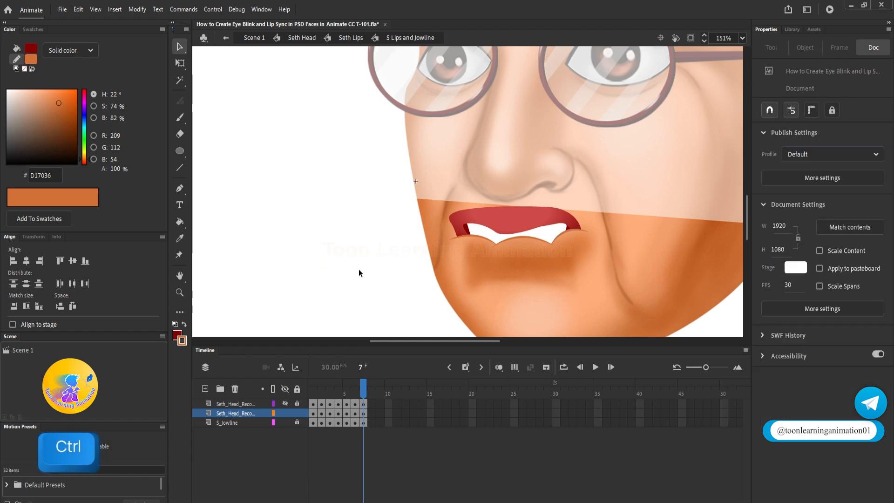
pyautogui.scroll(-1, 505, 242)
pyautogui.moveTo(363, 389)
pyautogui.mouseDown()
pyautogui.moveTo(317, 395)
pyautogui.moveTo(370, 399)
pyautogui.mouseUp()
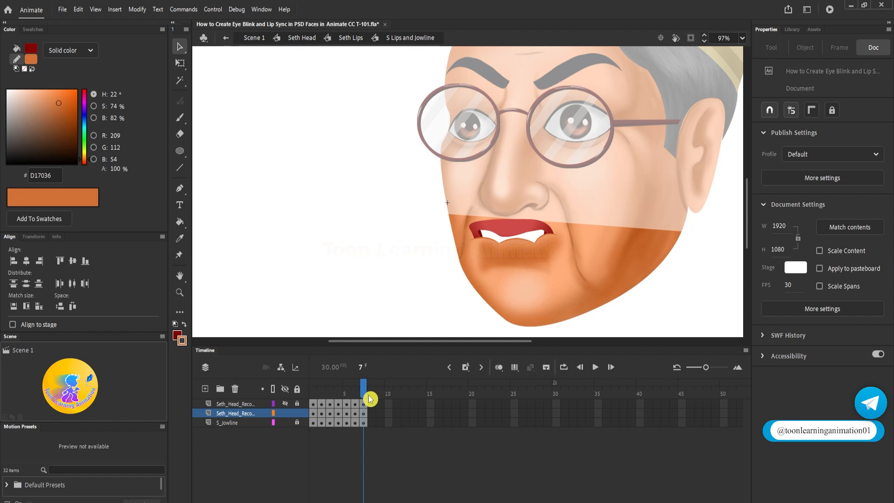
# Step: Show the moustache layer and widen frame 3's moustache to about 939 px so it spans the broad toothy mouth
pyautogui.click(285, 404)
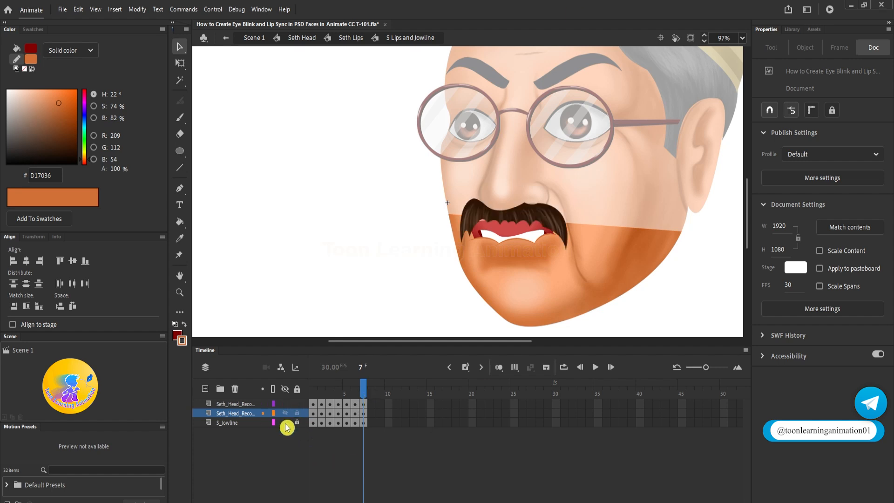
pyautogui.keyDown('ctrl'); pyautogui.scroll(5, 524, 233); pyautogui.keyUp('ctrl')
pyautogui.click(322, 398)
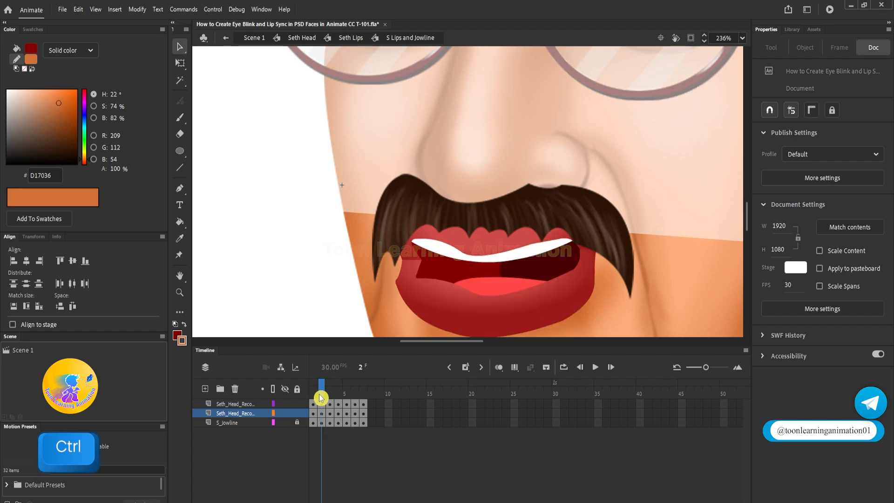
pyautogui.click(330, 398)
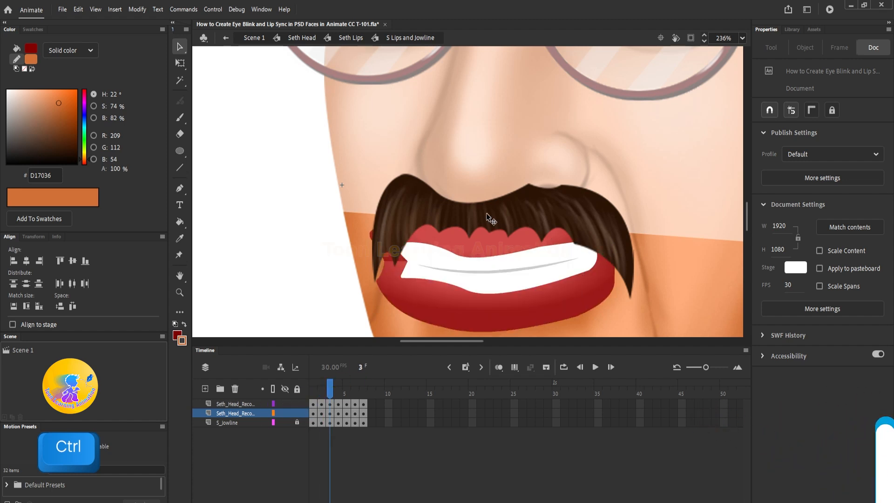
pyautogui.click(526, 226)
pyautogui.click(180, 63)
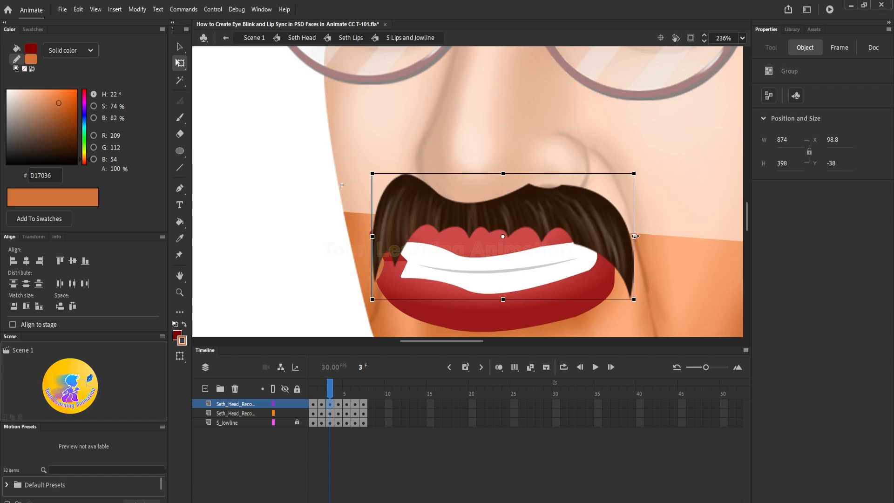
pyautogui.moveTo(635, 237); pyautogui.dragTo(645, 236)
pyautogui.moveTo(571, 215); pyautogui.dragTo(568, 215)
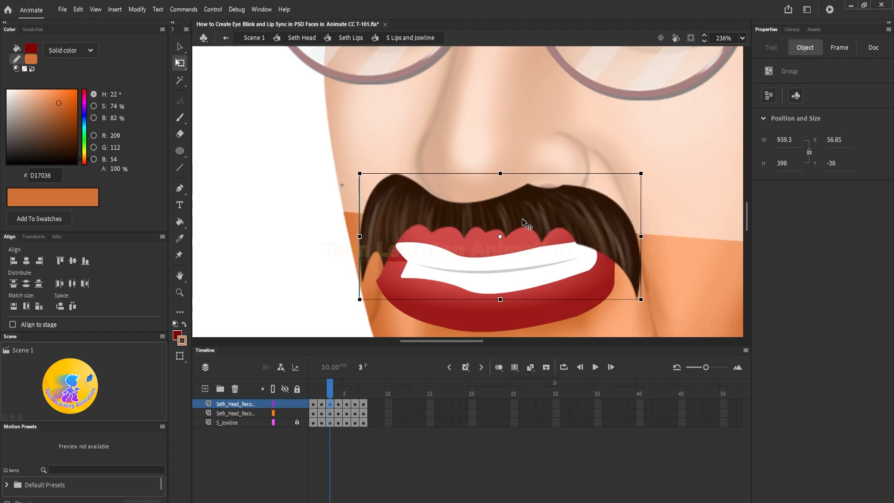
# Step: Lower frame 3's moustache slightly over the upper lip and compare it with frames 1 and 2
pyautogui.click(322, 387)
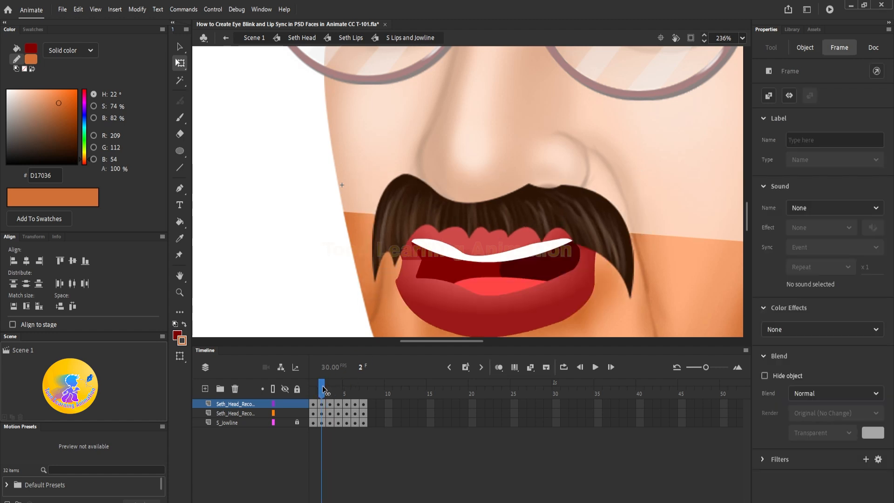
pyautogui.moveTo(322, 388); pyautogui.dragTo(329, 388)
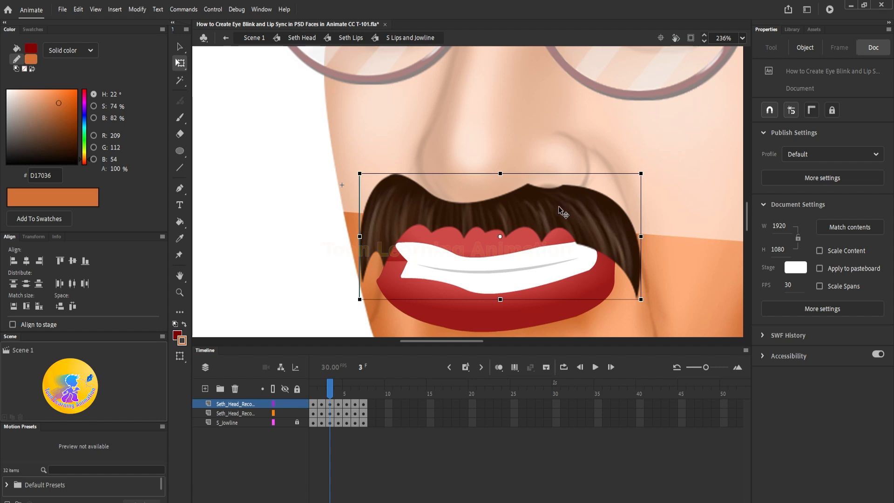
pyautogui.click(558, 206)
pyautogui.click(315, 389)
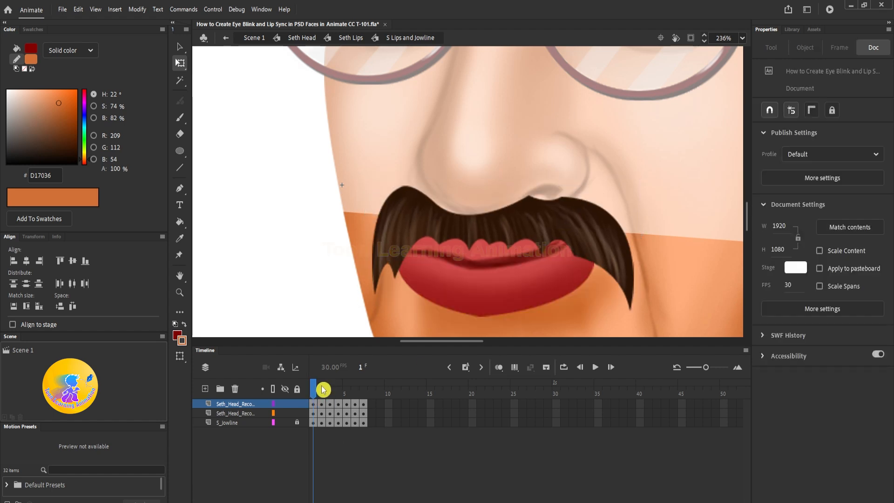
pyautogui.click(325, 389)
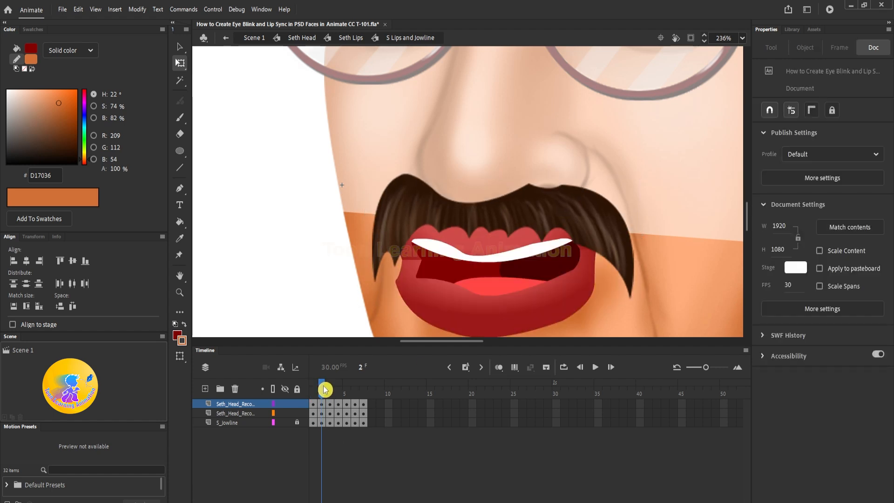
pyautogui.click(333, 390)
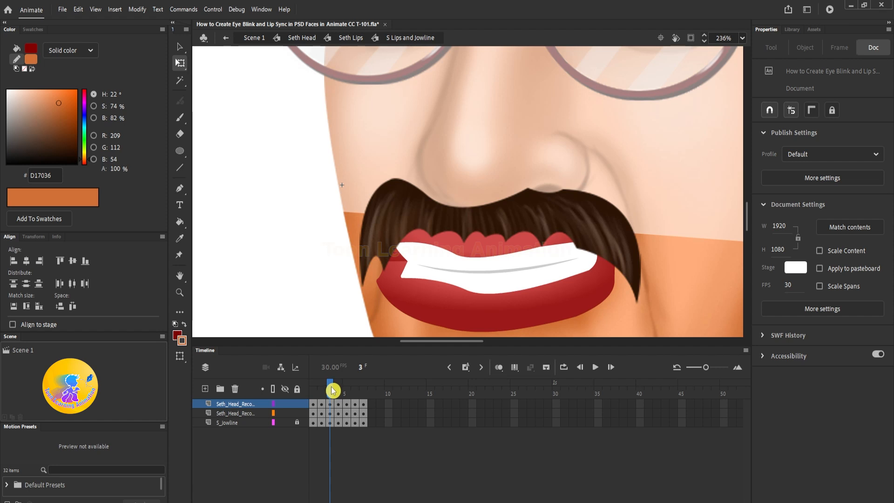
# Step: Nudge frame 4's moustache down to about Y -32.3 and compare its height with the neighbouring frames
pyautogui.click(339, 391)
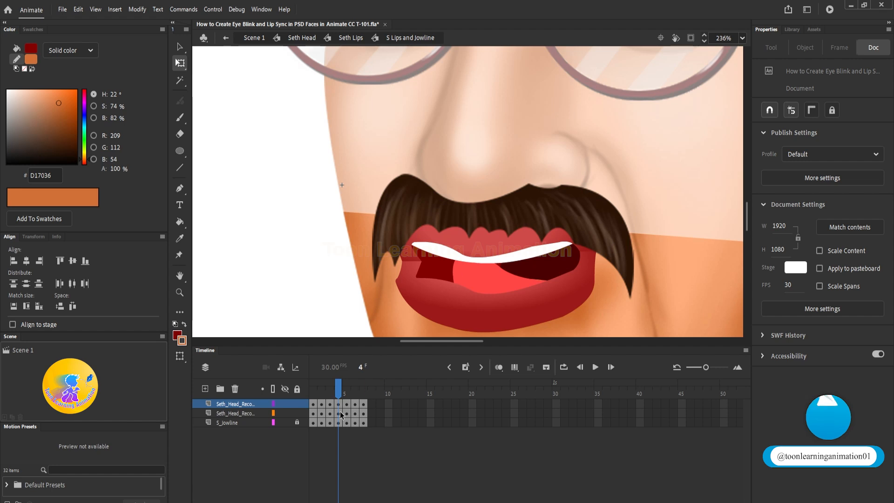
pyautogui.click(323, 394)
pyautogui.click(339, 394)
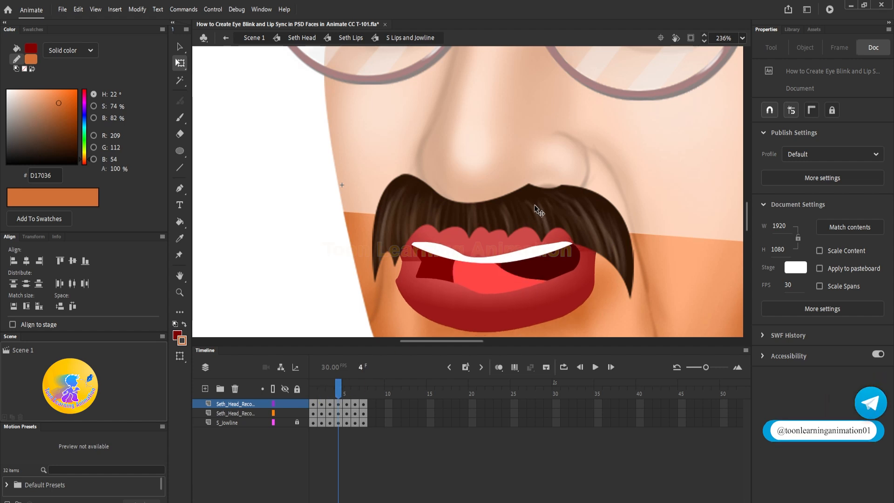
pyautogui.click(531, 205)
pyautogui.click(323, 395)
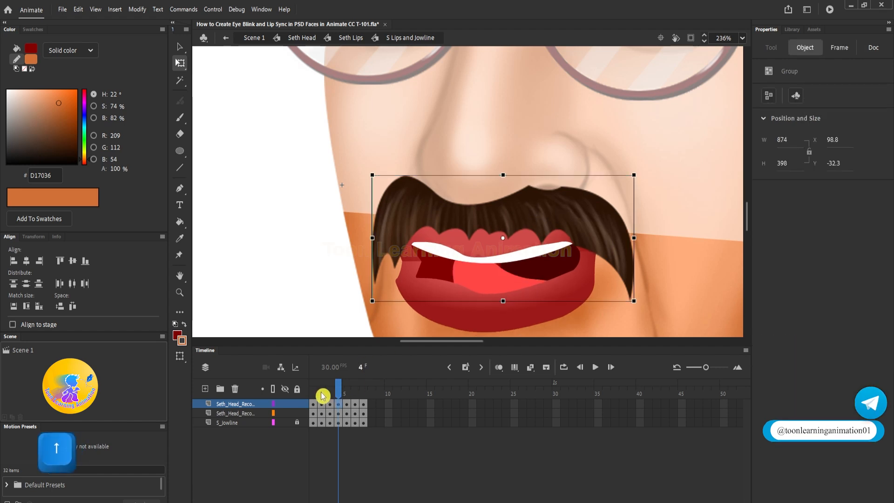
pyautogui.click(339, 394)
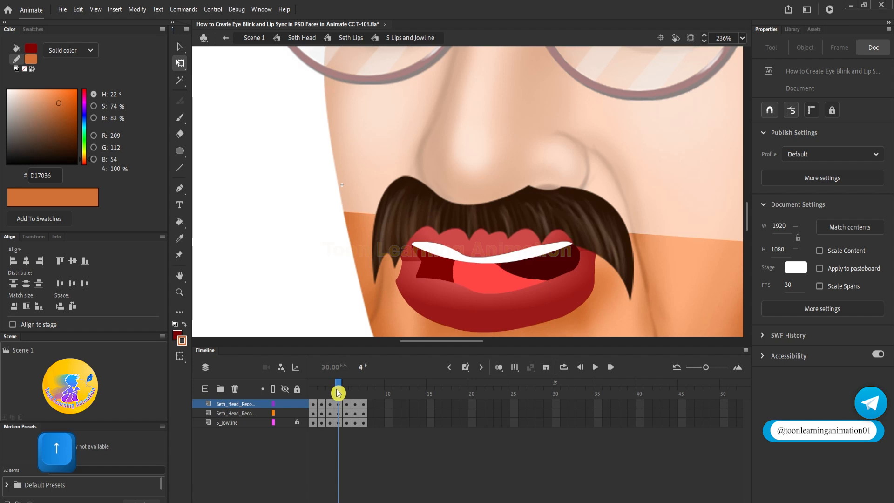
pyautogui.click(322, 394)
pyautogui.click(339, 393)
pyautogui.click(332, 393)
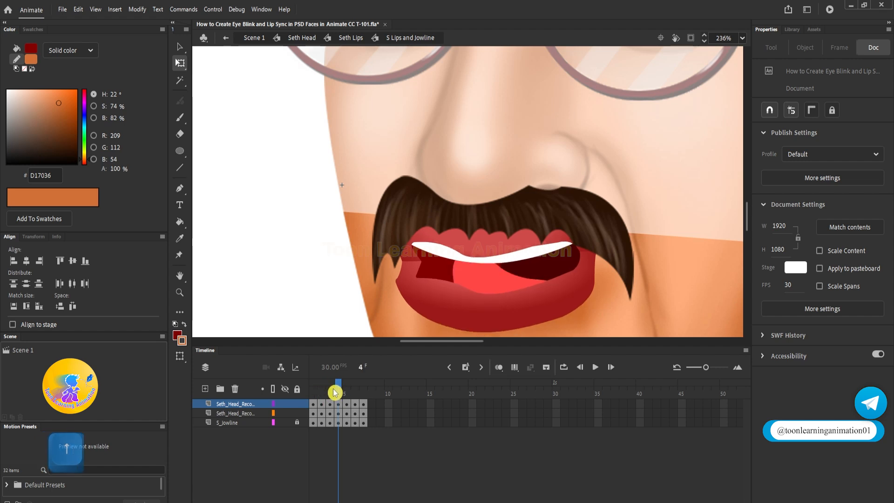
pyautogui.click(336, 393)
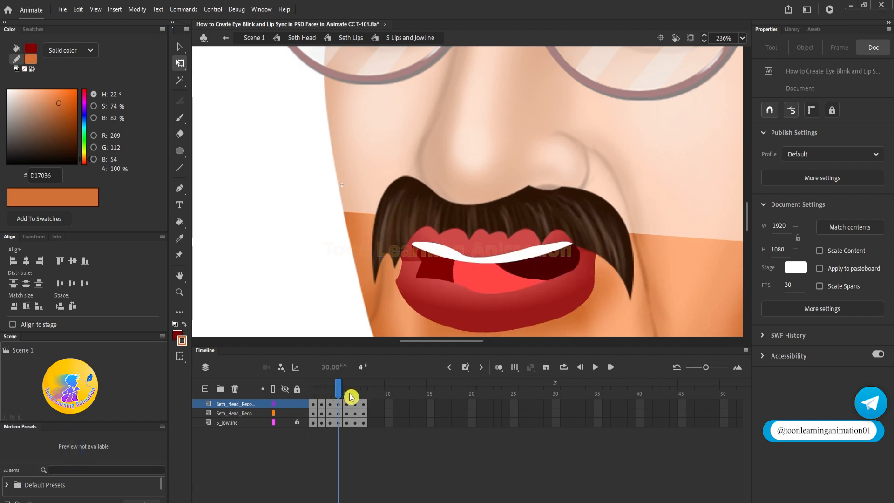
# Step: Narrow frame 5's moustache to about 672 px and reposition it over the small round open mouth
pyautogui.click(348, 395)
pyautogui.click(606, 220)
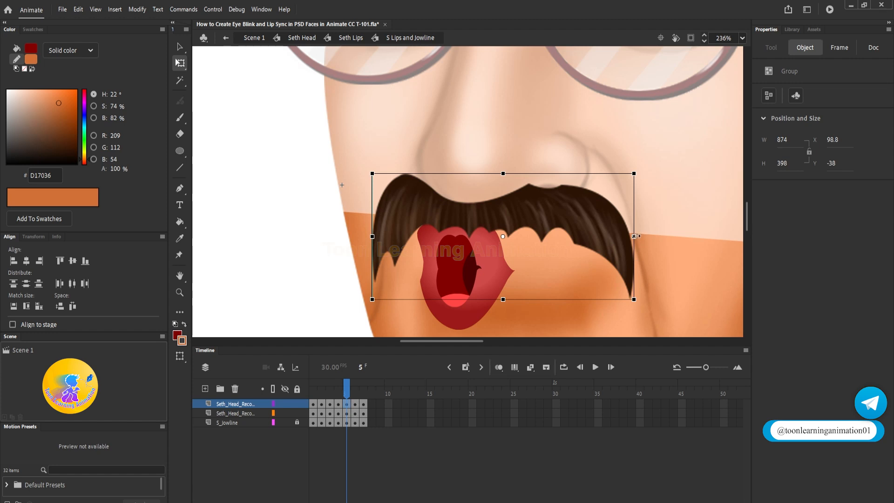
pyautogui.moveTo(632, 237); pyautogui.dragTo(571, 235)
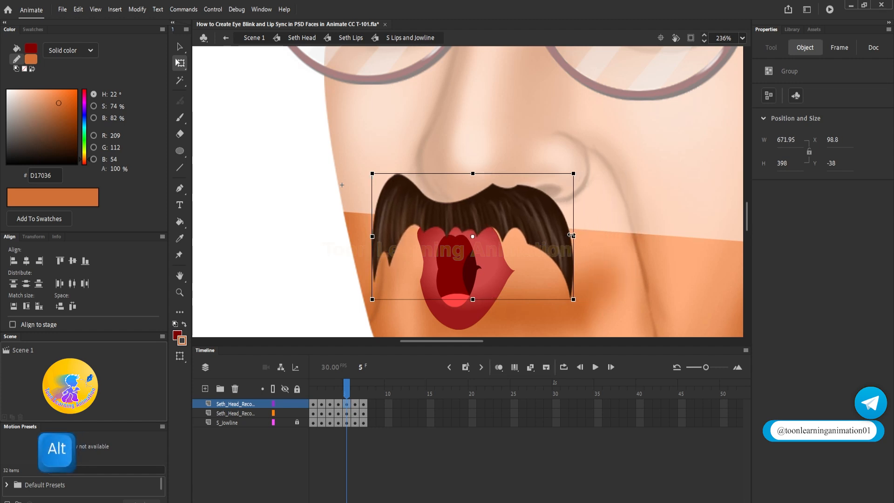
pyautogui.moveTo(495, 220); pyautogui.dragTo(502, 219)
pyautogui.click(349, 391)
pyautogui.moveTo(347, 388); pyautogui.dragTo(347, 387)
pyautogui.moveTo(497, 216); pyautogui.dragTo(505, 203)
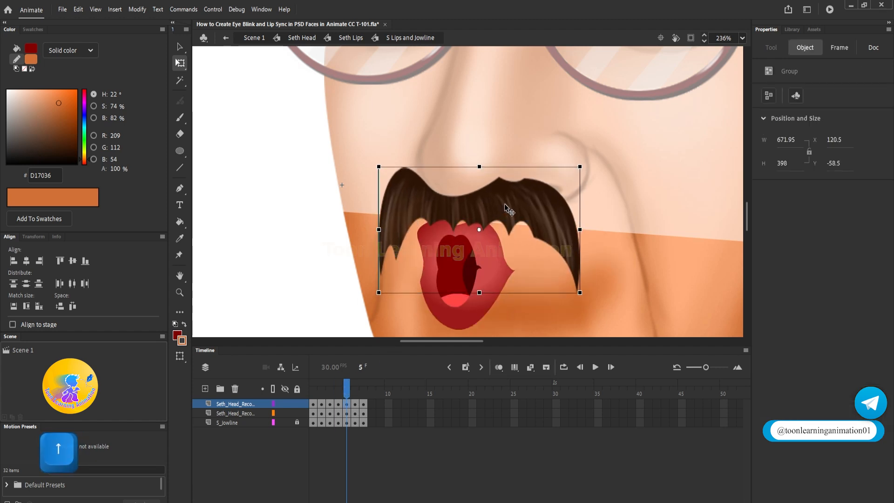
pyautogui.click(642, 232)
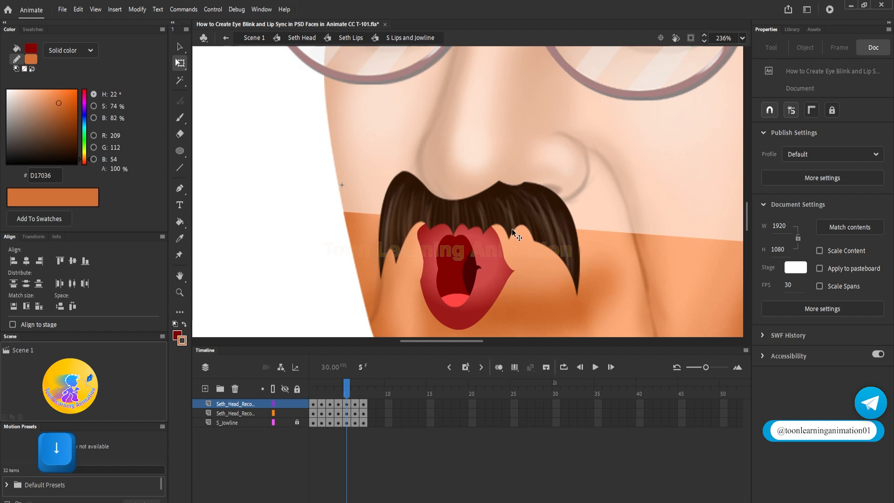
# Step: Lower frame 6's moustache to about Y -16.25 and compare it with the other frames
pyautogui.click(356, 404)
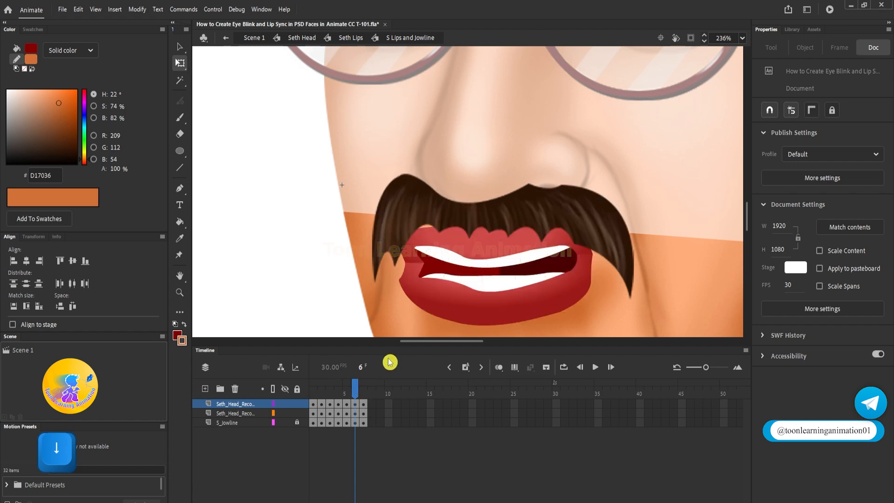
pyautogui.click(355, 394)
pyautogui.click(510, 209)
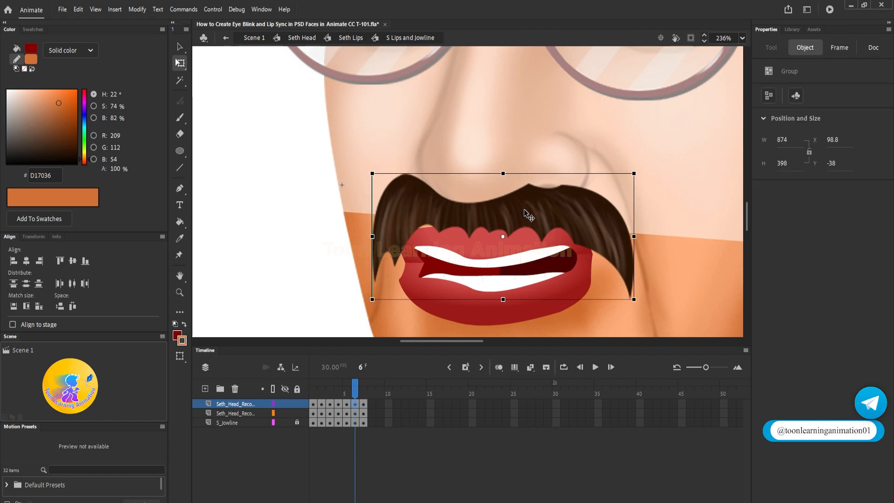
pyautogui.moveTo(523, 211); pyautogui.dragTo(524, 217)
pyautogui.click(323, 393)
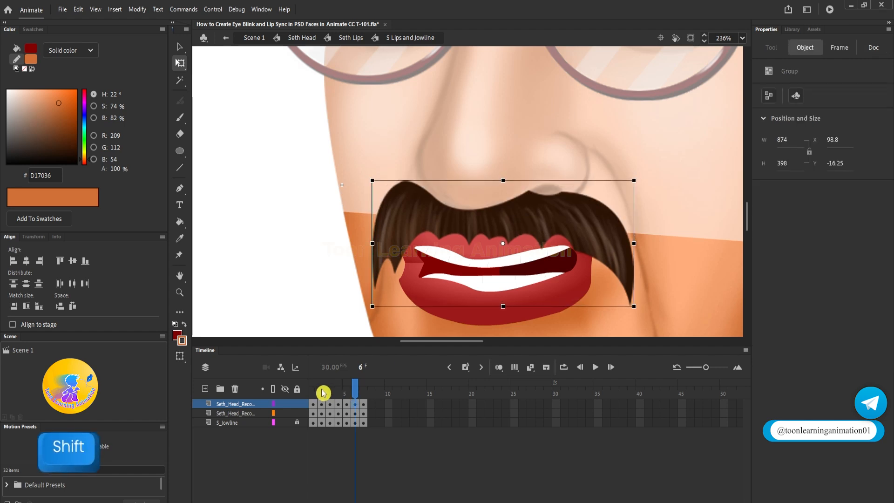
pyautogui.click(356, 394)
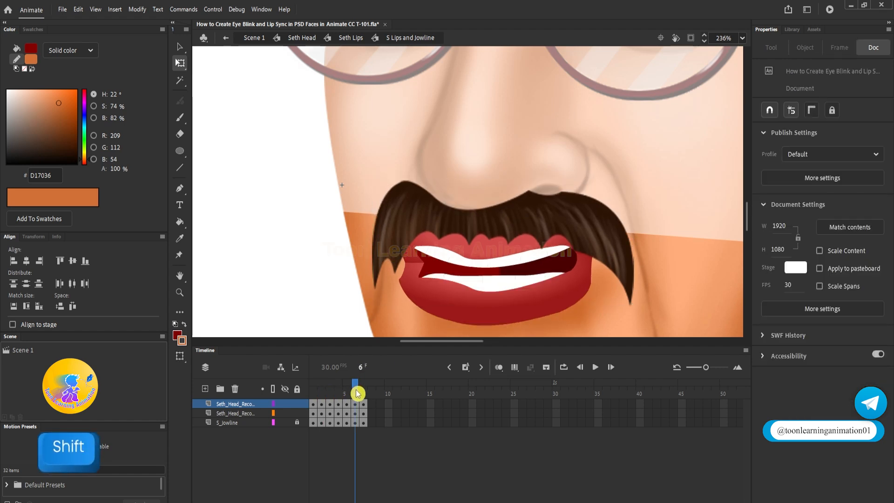
pyautogui.click(330, 395)
pyautogui.click(338, 394)
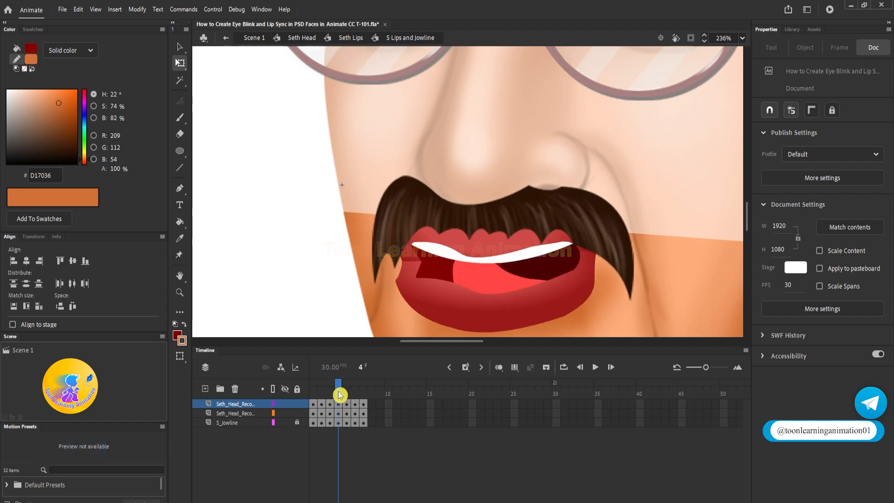
pyautogui.moveTo(347, 394); pyautogui.dragTo(372, 392)
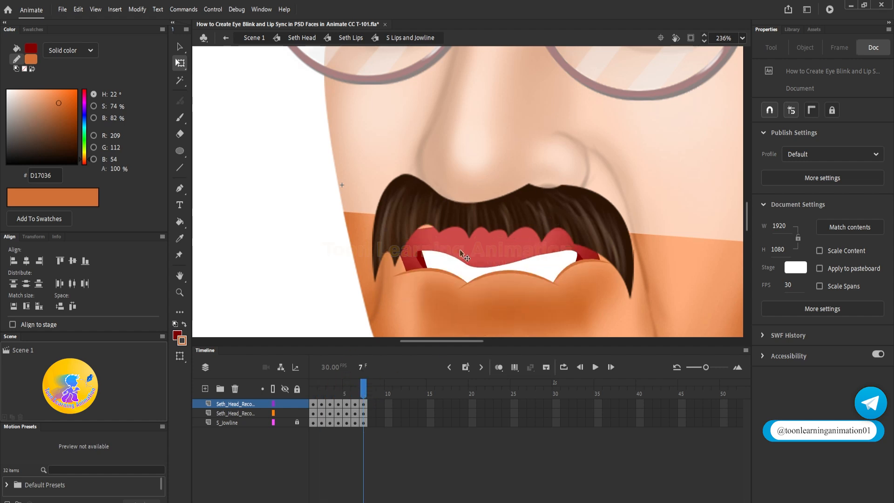
# Step: Lower frame 7's moustache to about Y -9.5 and review the frames on the whole face
pyautogui.click(363, 414)
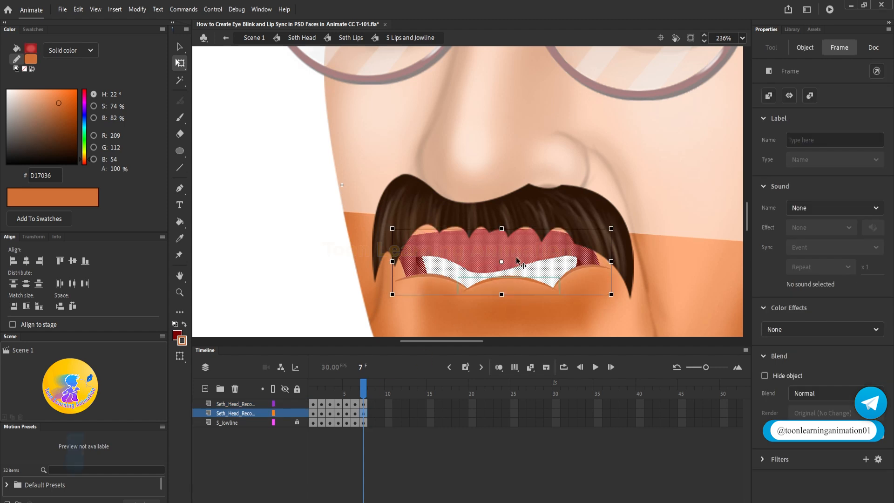
pyautogui.click(552, 218)
pyautogui.moveTo(480, 231); pyautogui.dragTo(480, 233)
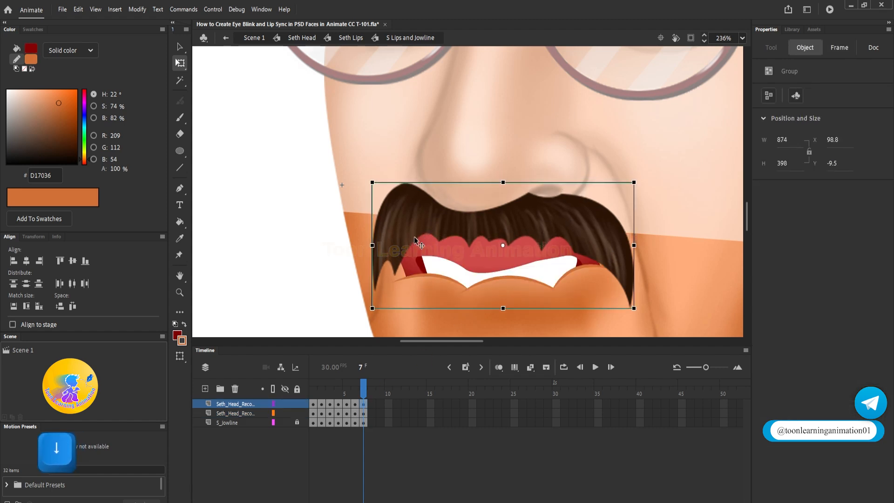
pyautogui.moveTo(352, 396)
pyautogui.mouseDown()
pyautogui.moveTo(326, 392)
pyautogui.moveTo(363, 391)
pyautogui.mouseUp()
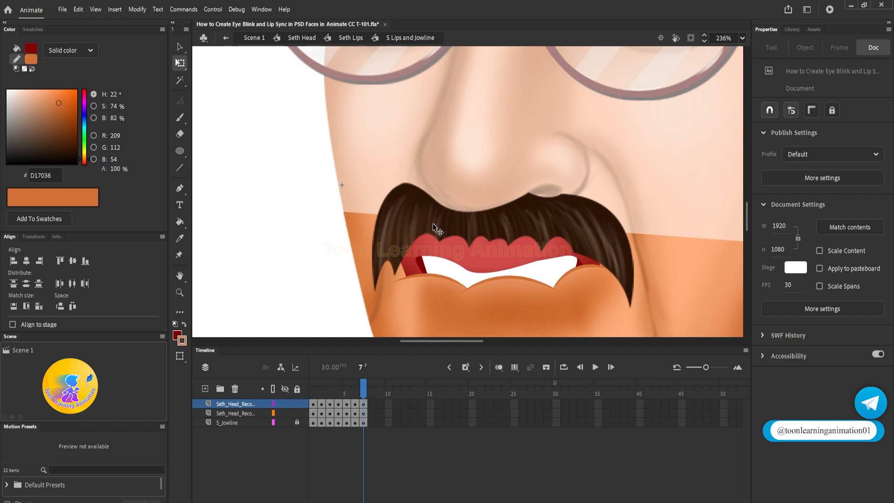
pyautogui.keyDown('ctrl'); pyautogui.scroll(-5, 485, 197); pyautogui.keyUp('ctrl')
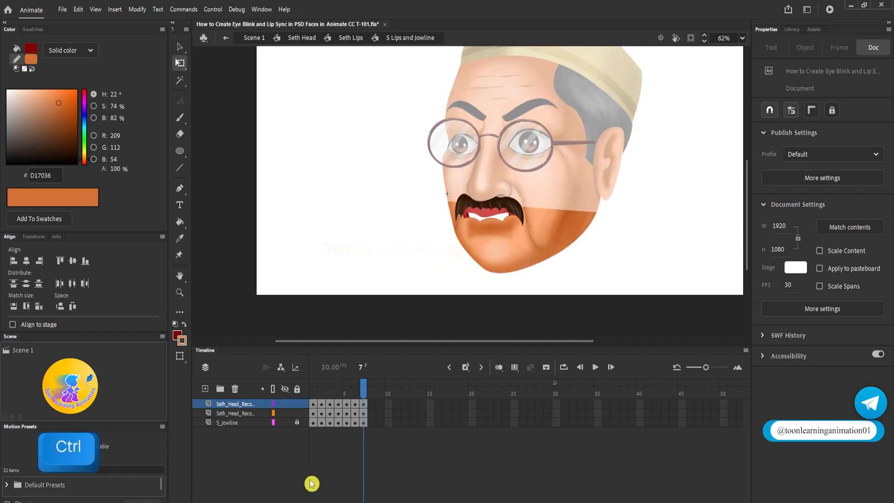
pyautogui.moveTo(333, 392); pyautogui.dragTo(301, 390)
# Step: Unlock the jowline layer and stretch frame 2's jowline vertically to about 1008 px tall for the open mouth
pyautogui.keyDown('ctrl'); pyautogui.scroll(2, 478, 231); pyautogui.keyUp('ctrl')
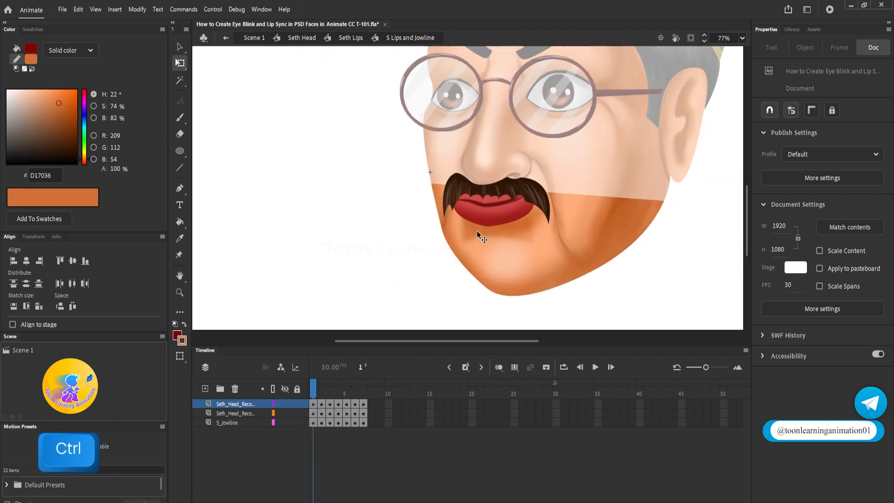
pyautogui.keyDown('ctrl'); pyautogui.scroll(3, 477, 231); pyautogui.keyUp('ctrl')
pyautogui.click(316, 388)
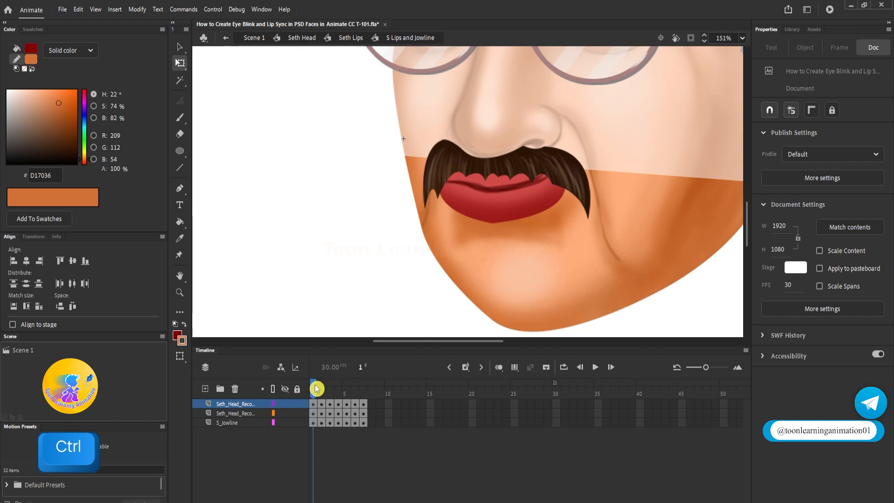
pyautogui.click(322, 388)
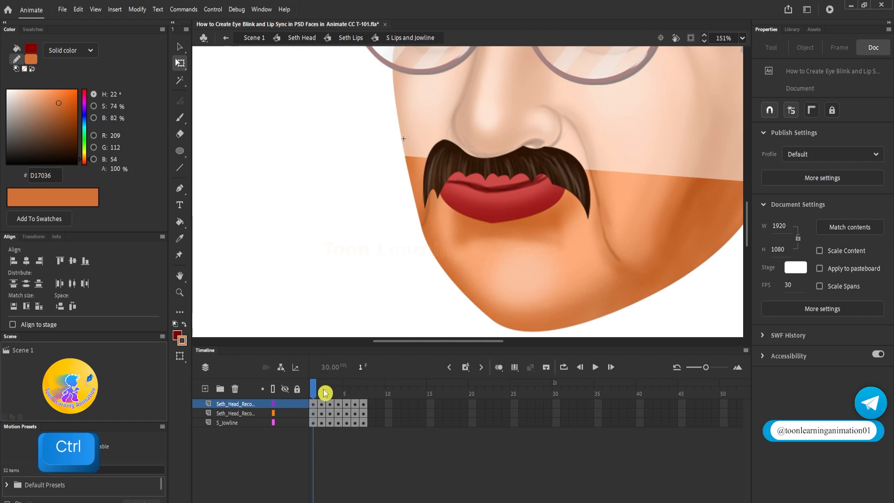
pyautogui.click(507, 245)
pyautogui.moveTo(506, 244); pyautogui.dragTo(465, 203)
pyautogui.press('space')
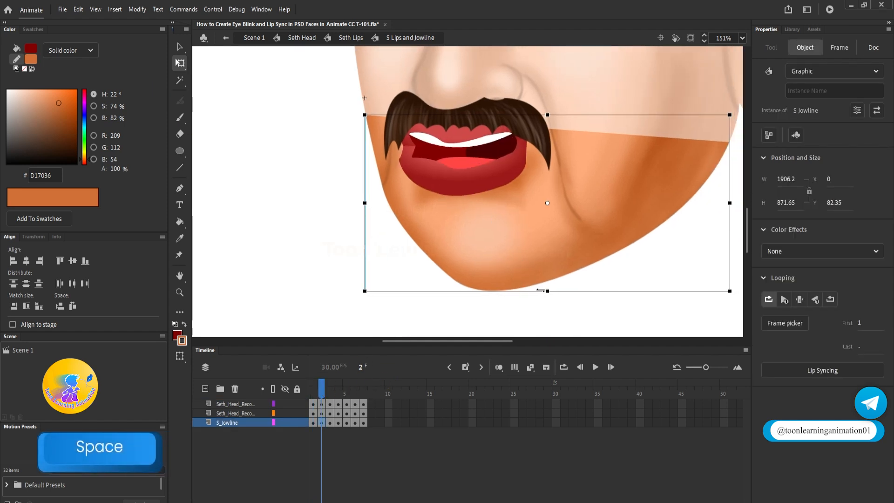
pyautogui.moveTo(542, 290)
pyautogui.mouseDown()
pyautogui.moveTo(539, 280)
pyautogui.moveTo(544, 294)
pyautogui.mouseUp()
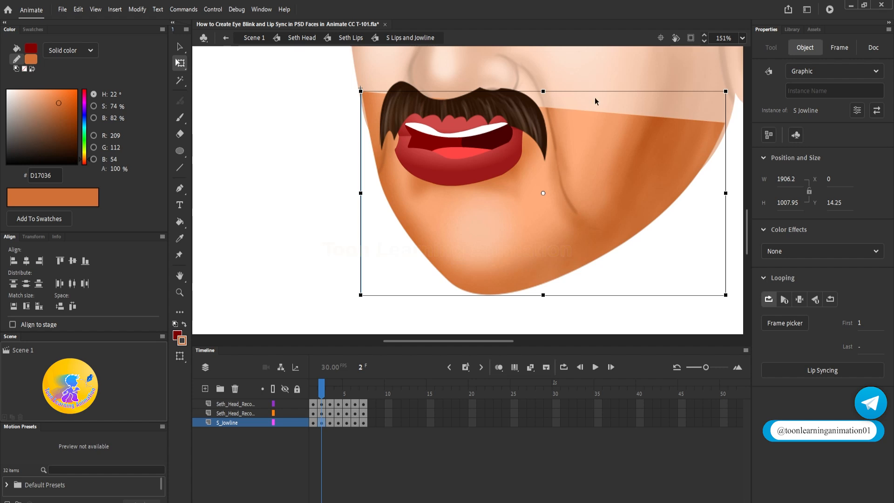
# Step: Undo the last jowline stretch and extend frame 2's jowline downward only, to about 935 px tall, keeping its upper edge in place
pyautogui.hotkey('ctrl', 'z')
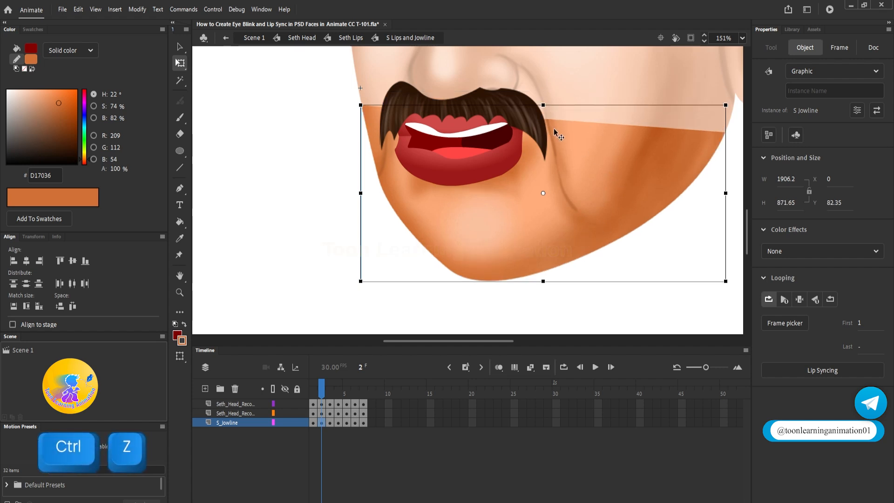
pyautogui.press('alt')
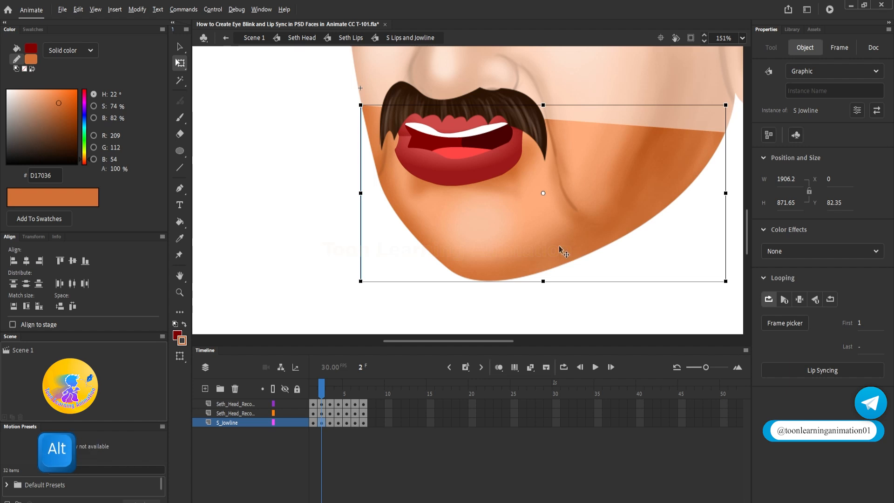
pyautogui.moveTo(543, 280)
pyautogui.mouseDown()
pyautogui.moveTo(543, 295)
pyautogui.moveTo(543, 279)
pyautogui.moveTo(547, 287)
pyautogui.mouseUp()
pyautogui.press('ctrl')
pyautogui.moveTo(323, 395); pyautogui.dragTo(324, 394)
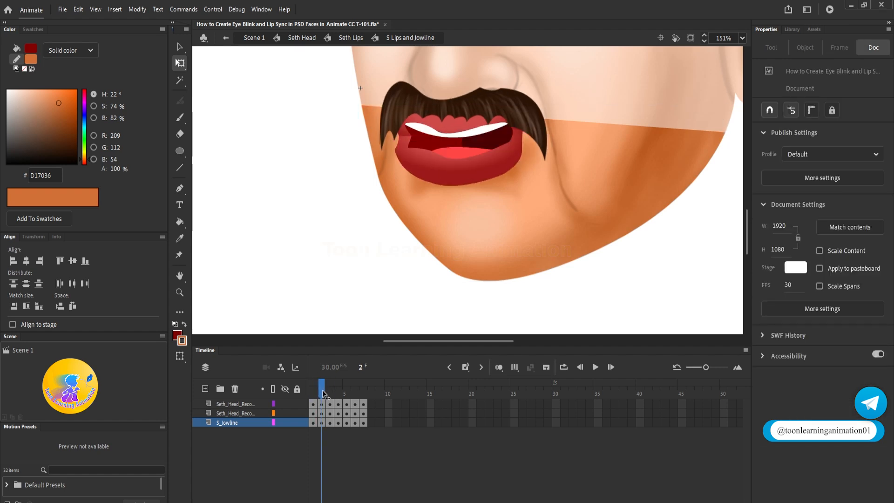
pyautogui.click(522, 226)
pyautogui.moveTo(544, 281); pyautogui.dragTo(543, 295)
pyautogui.moveTo(320, 394); pyautogui.dragTo(320, 389)
pyautogui.press('space')
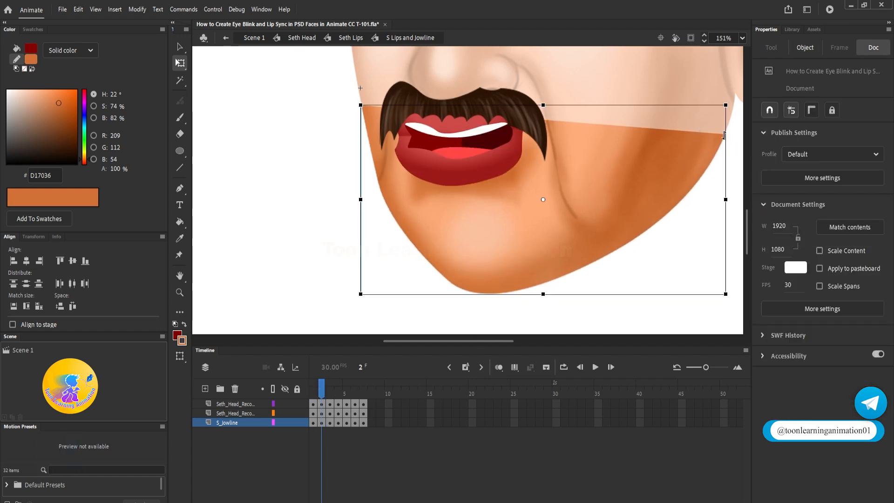
# Step: Narrow frame 2's jowline to about 1897 px wide along the cheek edge and inspect the fit on both sides
pyautogui.moveTo(736, 157); pyautogui.dragTo(679, 168)
pyautogui.scroll(5, 668, 147)
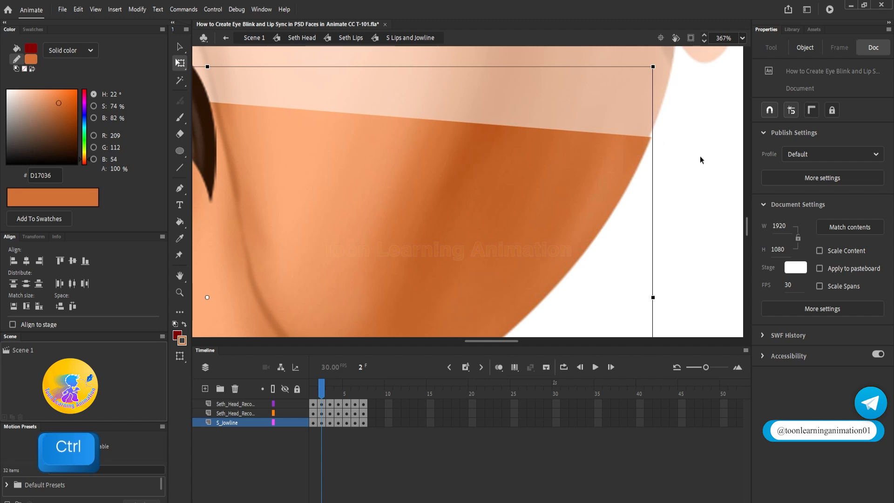
pyautogui.press('alt')
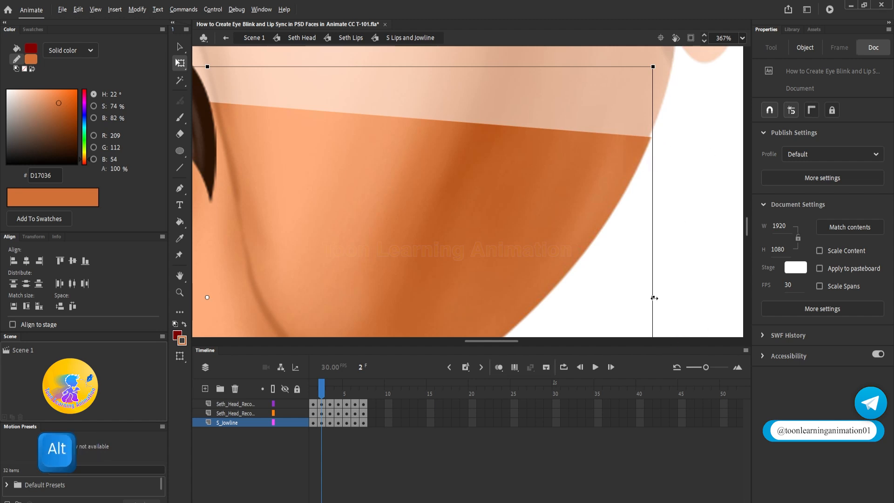
pyautogui.moveTo(654, 298); pyautogui.dragTo(650, 299)
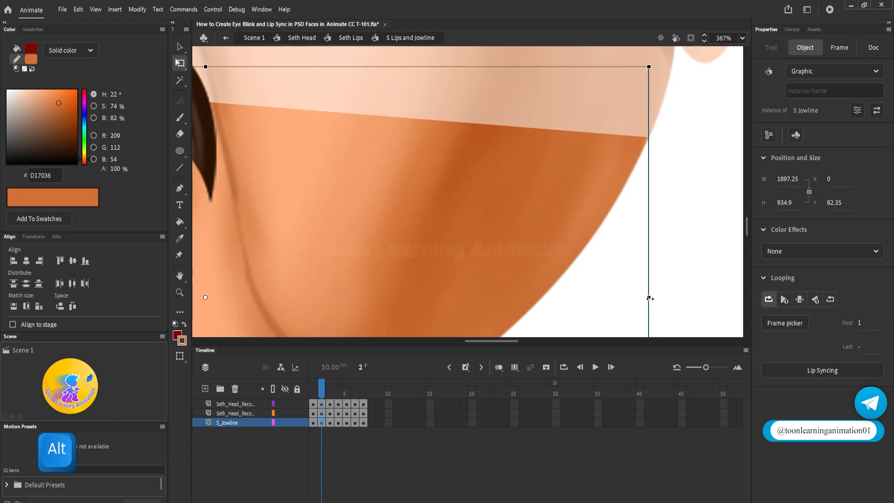
pyautogui.scroll(-5, 674, 172)
pyautogui.scroll(5, 372, 151)
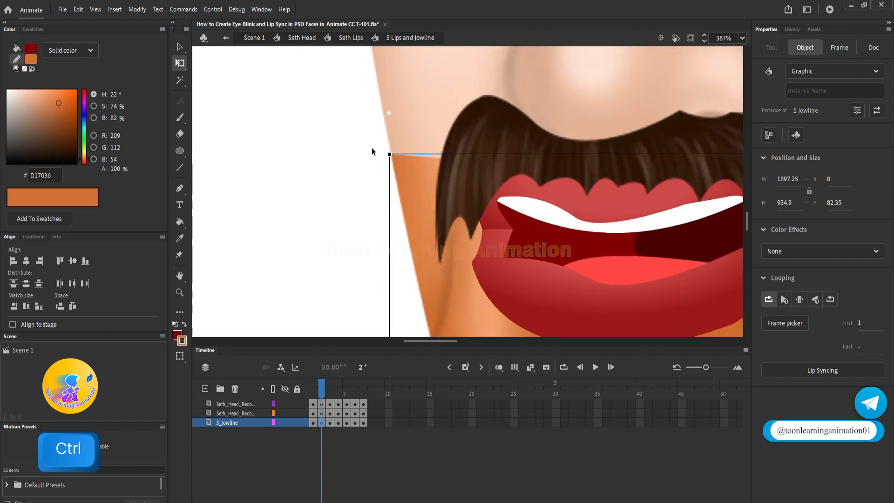
pyautogui.click(359, 191)
pyautogui.scroll(-5, 404, 152)
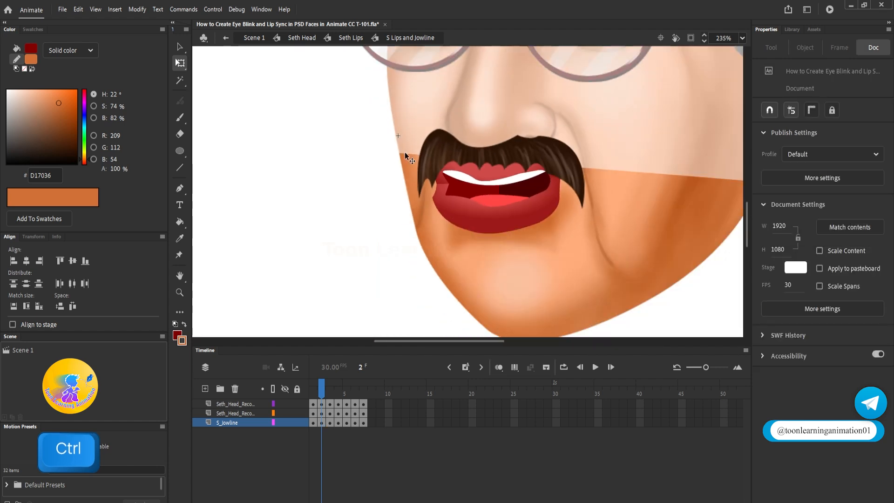
pyautogui.moveTo(617, 247); pyautogui.dragTo(604, 233)
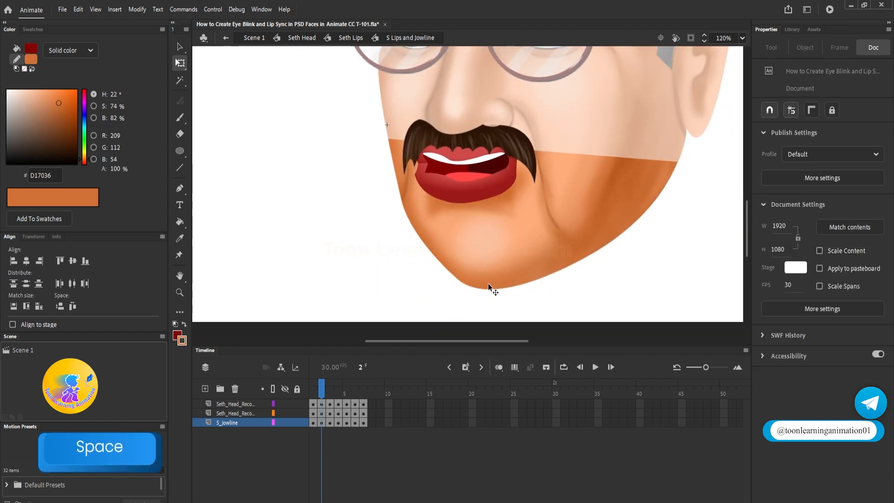
pyautogui.moveTo(489, 287); pyautogui.dragTo(486, 269)
# Step: Stretch frame 3's jowline downward to about 905 px tall for the clenched-teeth mouth
pyautogui.click(332, 391)
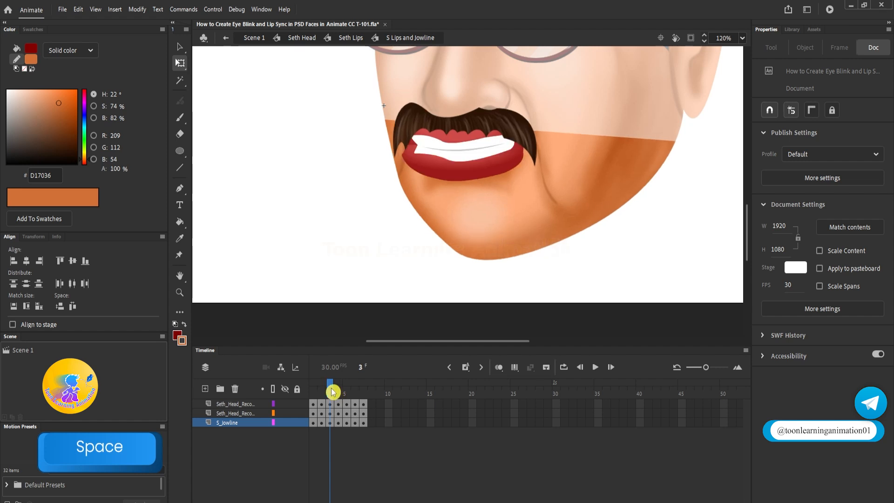
pyautogui.click(512, 235)
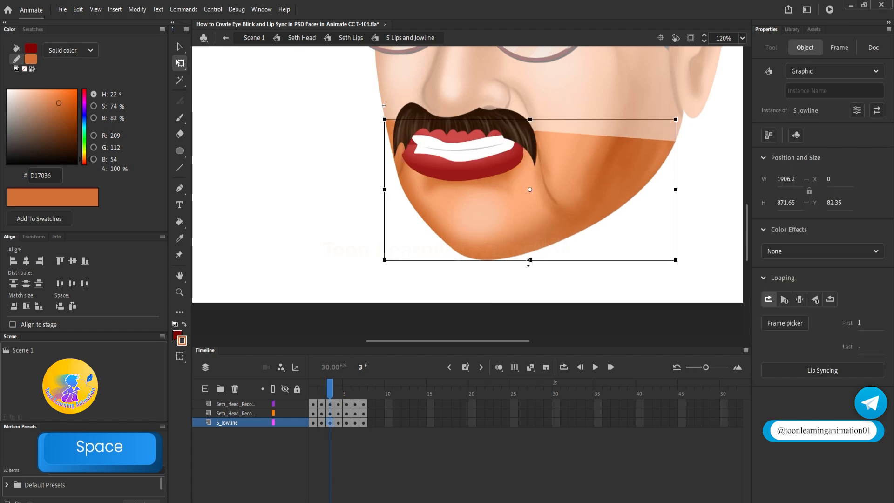
pyautogui.moveTo(529, 262); pyautogui.dragTo(529, 265)
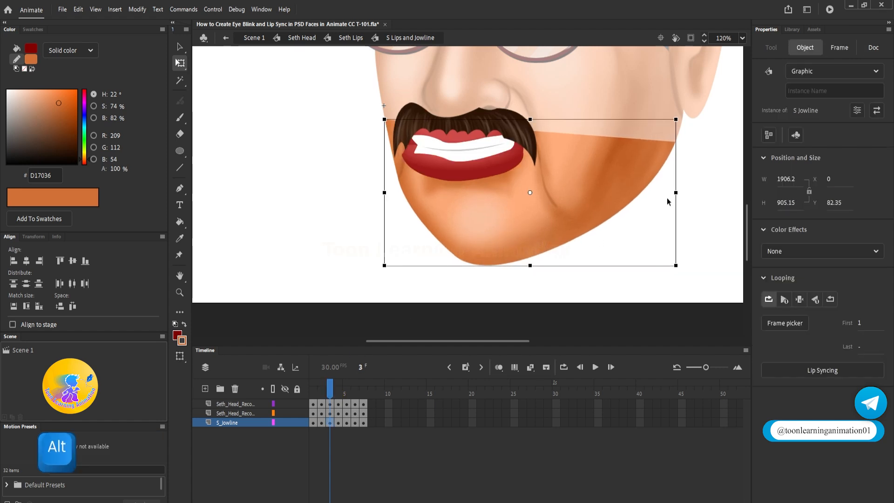
pyautogui.hotkey('ctrl', 'shift', 'a')
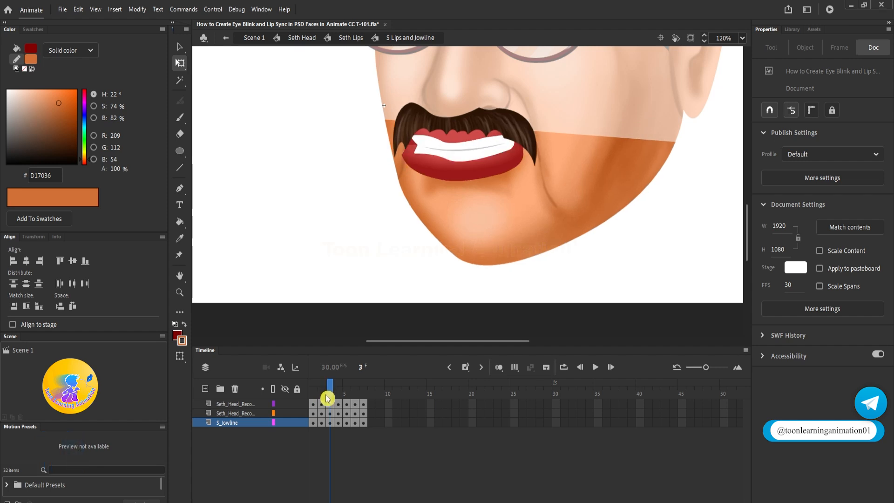
# Step: Extend frame 2's jowline further downward to about 956 px tall for the wide-open mouth
pyautogui.moveTo(327, 399); pyautogui.dragTo(323, 397)
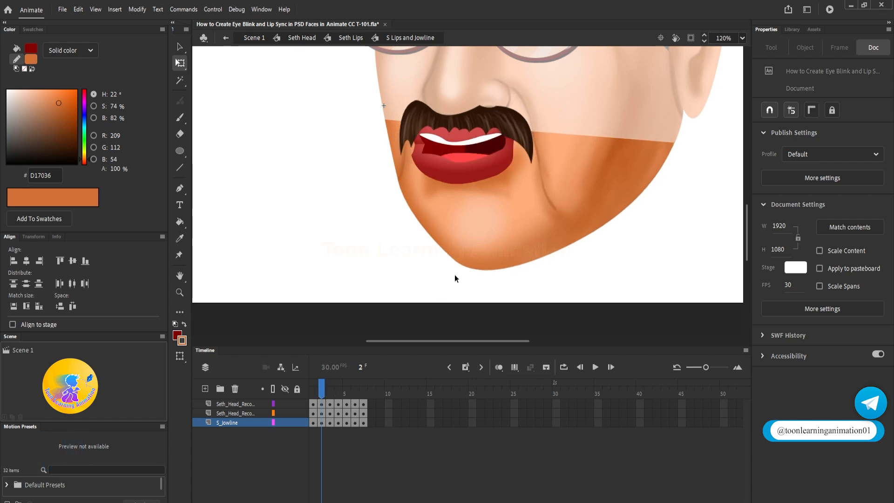
pyautogui.click(489, 254)
pyautogui.moveTo(529, 271); pyautogui.dragTo(530, 275)
pyautogui.press('alt')
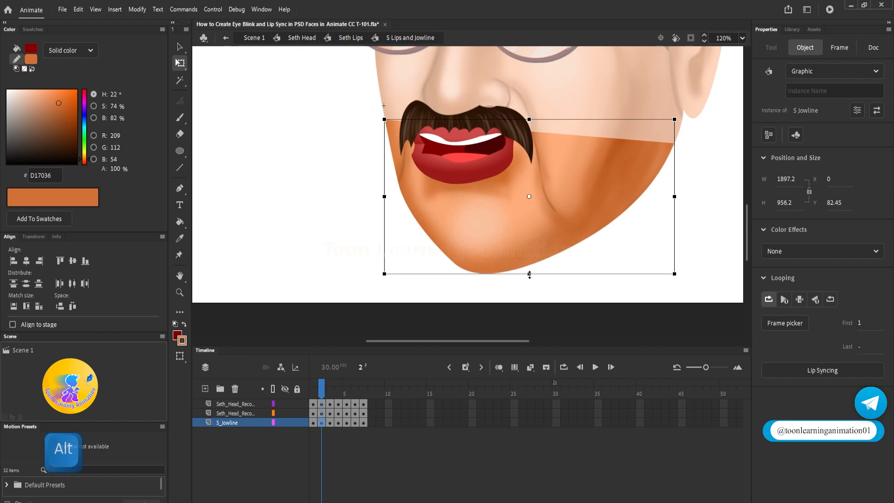
# Step: Stretch frame 4's jowline downward to about 927 px tall, comparing its chin with frame 3
pyautogui.click(337, 395)
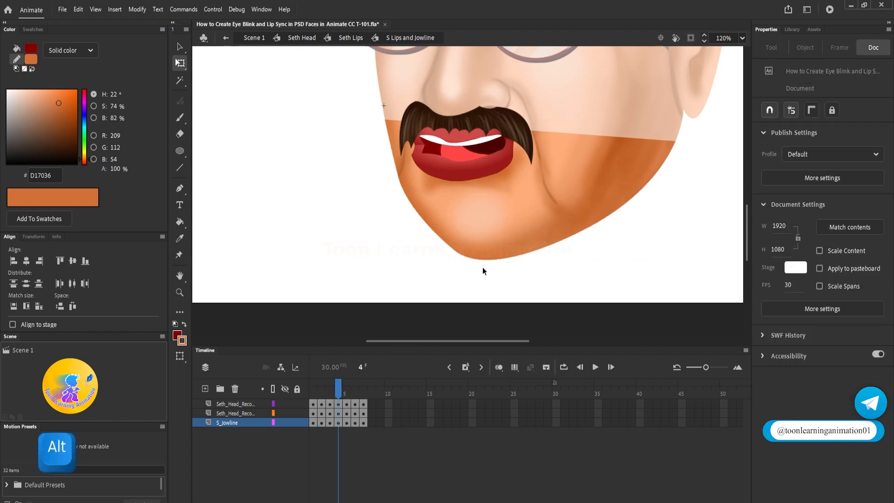
pyautogui.click(526, 243)
pyautogui.moveTo(530, 260); pyautogui.dragTo(532, 266)
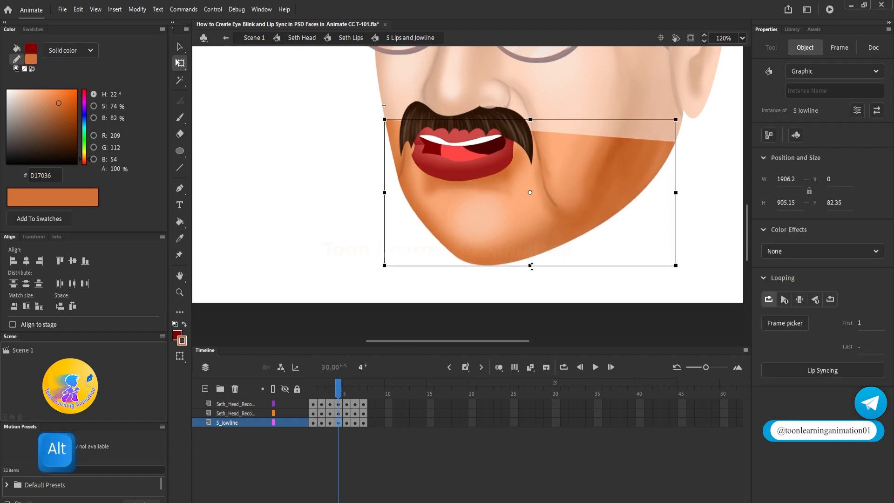
pyautogui.click(334, 391)
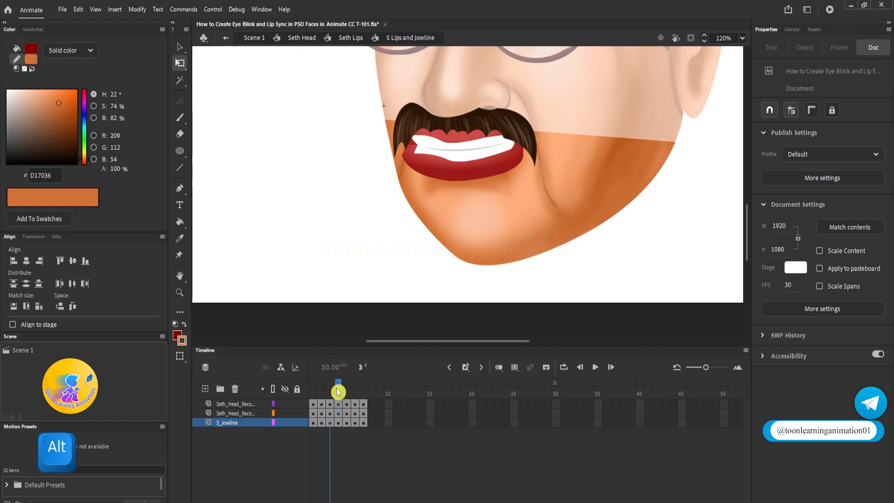
pyautogui.moveTo(338, 392)
pyautogui.mouseDown()
pyautogui.moveTo(330, 392)
pyautogui.moveTo(338, 392)
pyautogui.mouseUp()
pyautogui.click(496, 237)
pyautogui.keyDown('ctrl'); pyautogui.scroll(3, 491, 280); pyautogui.keyUp('ctrl')
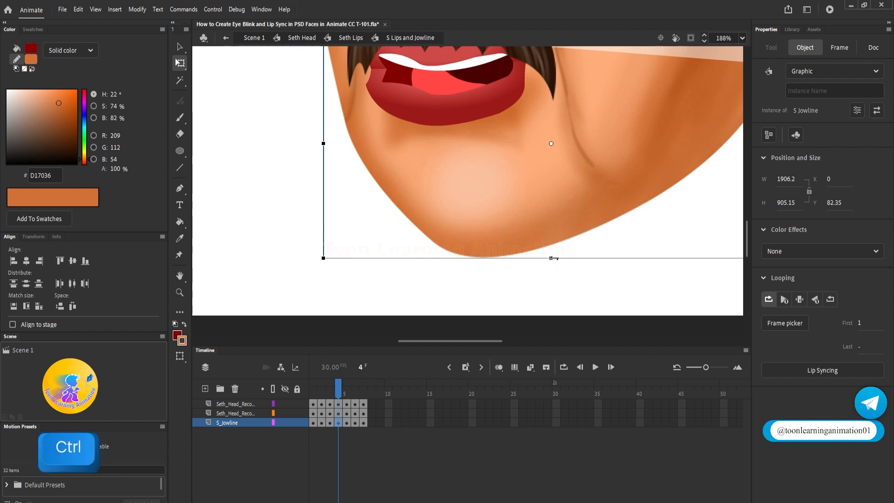
pyautogui.moveTo(554, 259); pyautogui.dragTo(551, 263)
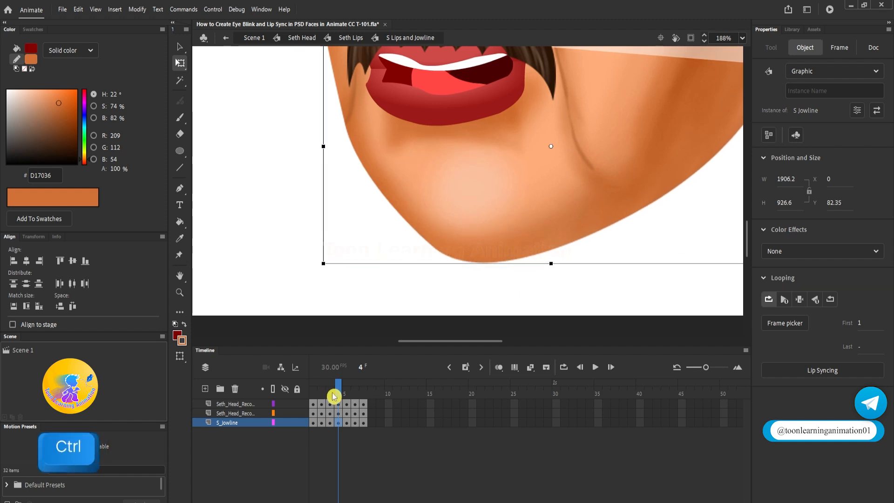
pyautogui.click(479, 265)
pyautogui.keyDown('ctrl'); pyautogui.scroll(-3, 479, 264); pyautogui.keyUp('ctrl')
# Step: Stretch frame 5's jowline downward for the small round open mouth, keeping its upper edge in place
pyautogui.moveTo(332, 394); pyautogui.dragTo(346, 395)
pyautogui.click(505, 208)
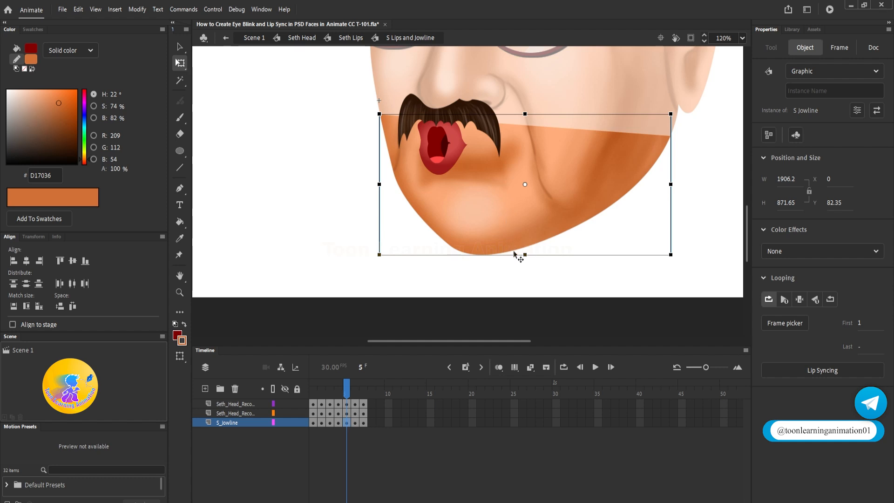
pyautogui.moveTo(524, 255)
pyautogui.mouseDown()
pyautogui.moveTo(525, 264)
pyautogui.moveTo(540, 263)
pyautogui.mouseUp()
pyautogui.click(705, 157)
# Step: Adjust the width of frame 5's jowline so its outer edge meets the cheek outline, and check the whole face
pyautogui.scroll(5, 669, 142)
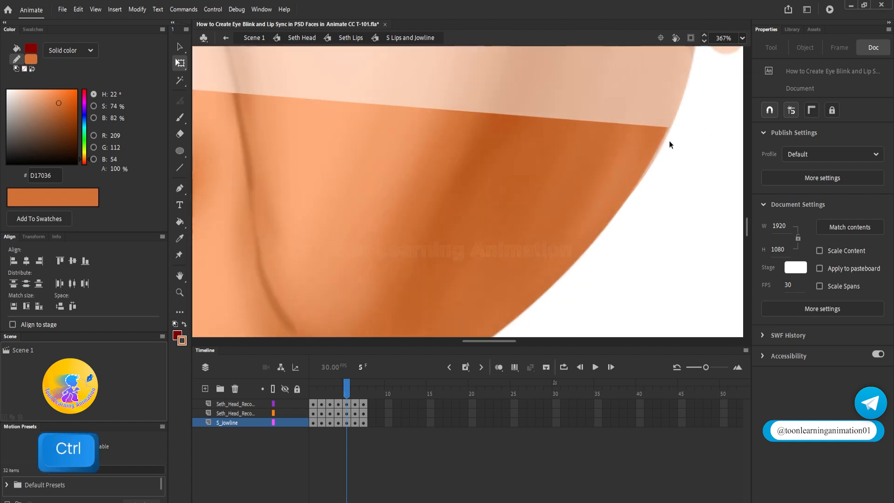
pyautogui.click(655, 145)
pyautogui.moveTo(660, 286); pyautogui.dragTo(662, 285)
pyautogui.click(680, 172)
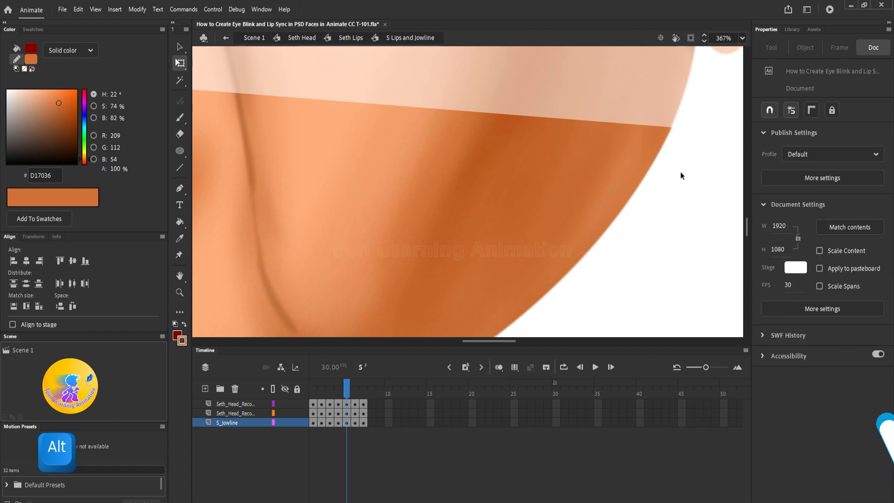
pyautogui.click(645, 144)
pyautogui.moveTo(676, 276); pyautogui.dragTo(669, 283)
pyautogui.click(365, 402)
pyautogui.keyDown('ctrl'); pyautogui.scroll(-6, 530, 228); pyautogui.keyUp('ctrl')
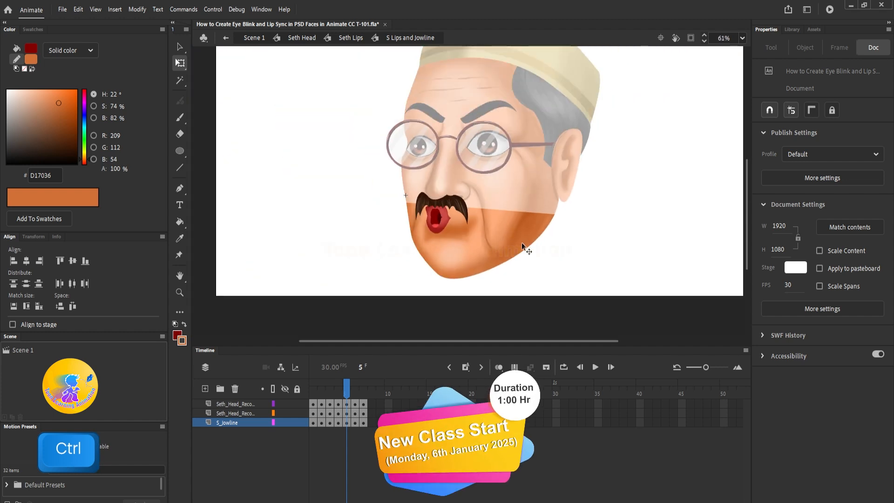
# Step: Stretch frame 6's jowline downward to about 905 px tall and compare its chin with frame 3
pyautogui.moveTo(339, 390); pyautogui.dragTo(355, 391)
pyautogui.keyDown('ctrl'); pyautogui.scroll(3, 451, 264); pyautogui.keyUp('ctrl')
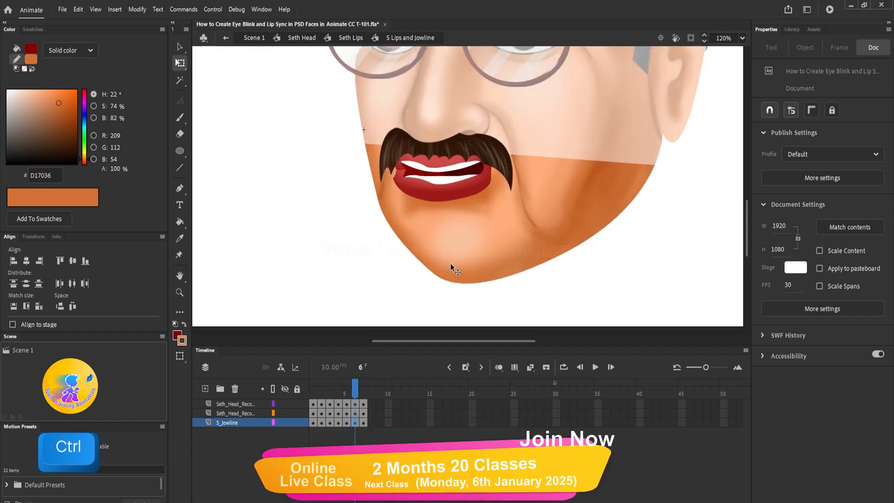
pyautogui.click(450, 263)
pyautogui.press('alt')
pyautogui.moveTo(510, 283); pyautogui.dragTo(510, 289)
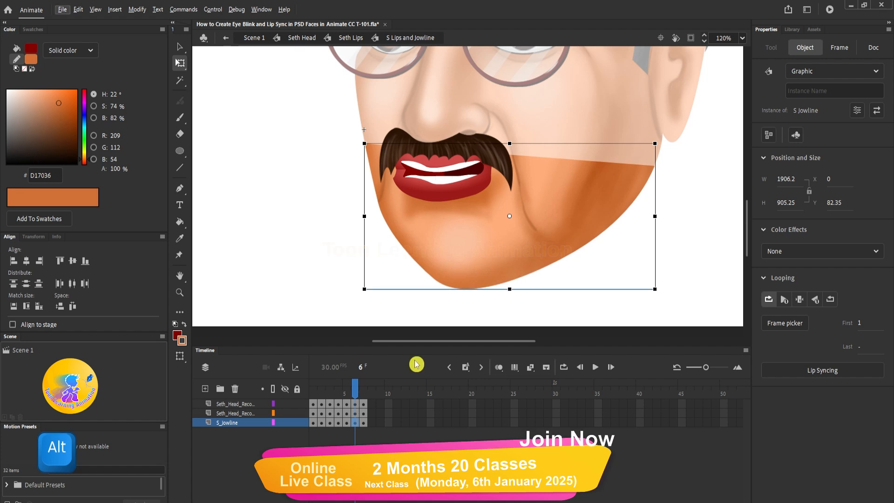
pyautogui.click(327, 400)
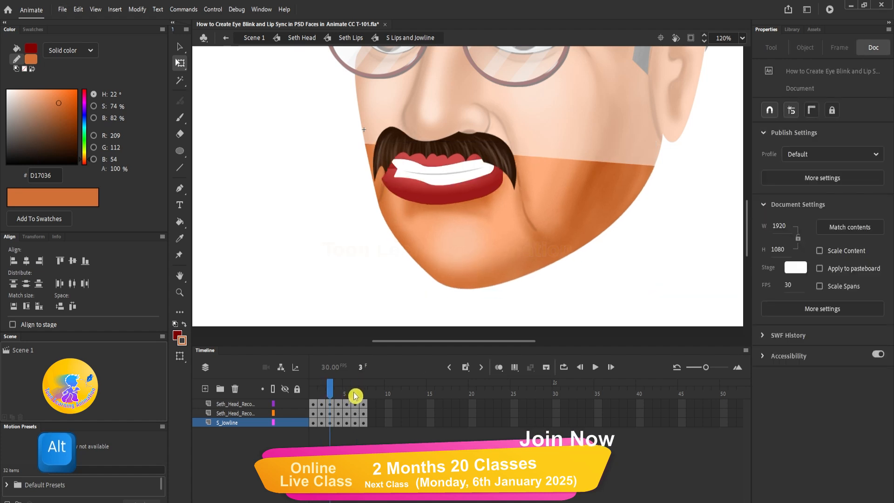
pyautogui.click(354, 395)
pyautogui.click(329, 394)
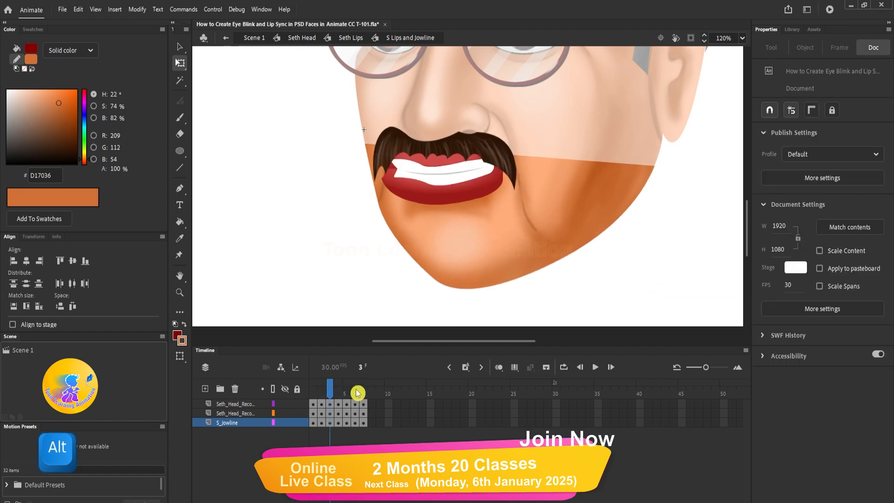
pyautogui.click(358, 393)
# Step: Readjust frame 6's jowline against the neighbouring frames, bringing it to about 926 px tall
pyautogui.click(499, 264)
pyautogui.scroll(3, 499, 264)
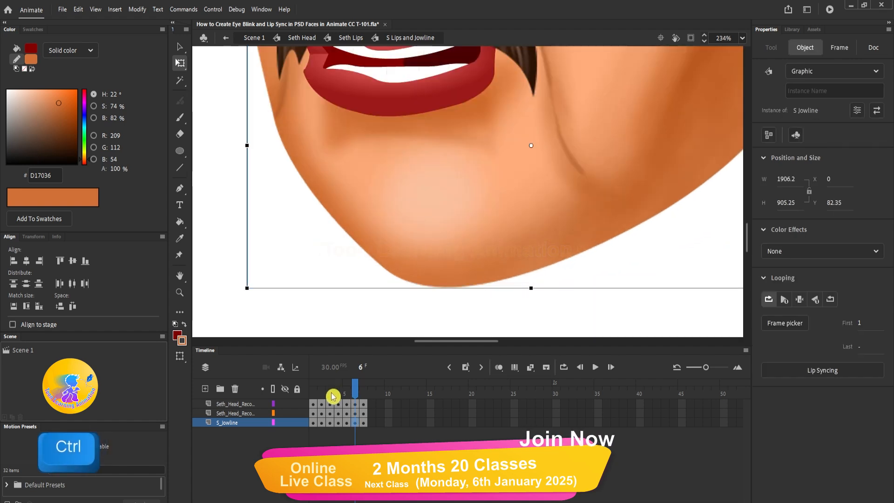
pyautogui.click(346, 394)
pyautogui.click(357, 395)
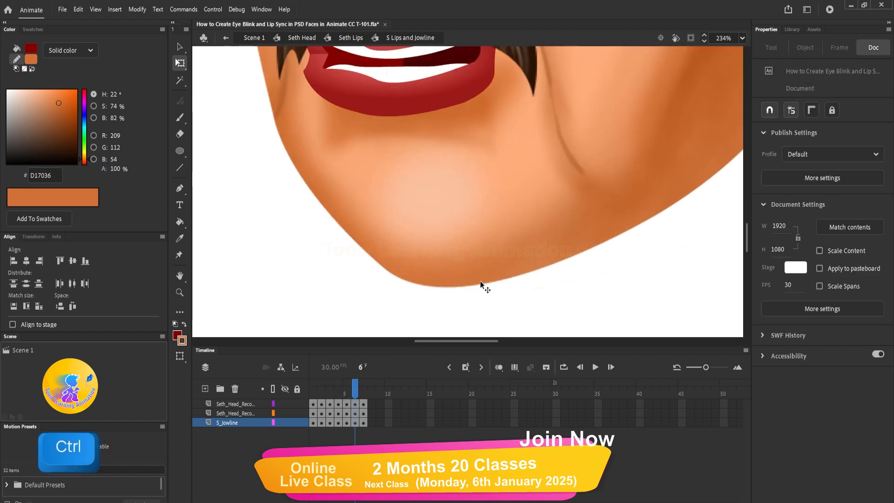
pyautogui.click(508, 282)
pyautogui.press('alt')
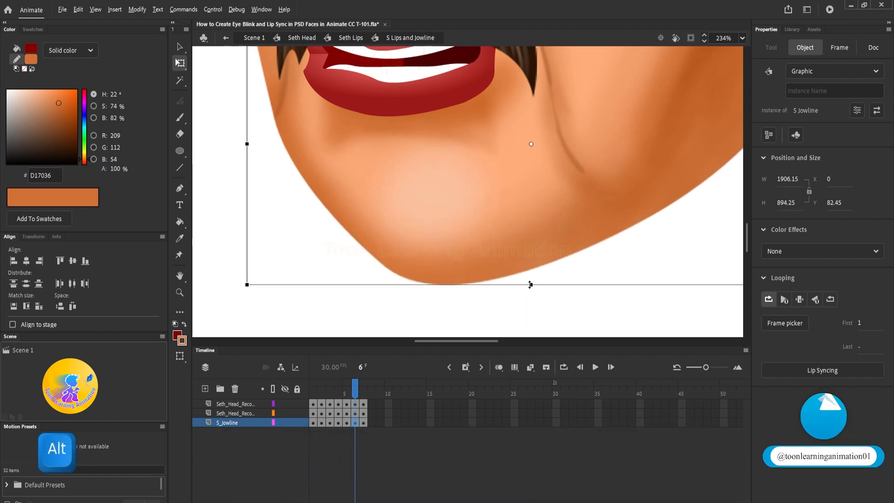
pyautogui.scroll(-3, 530, 287)
pyautogui.click(517, 279)
pyautogui.click(513, 275)
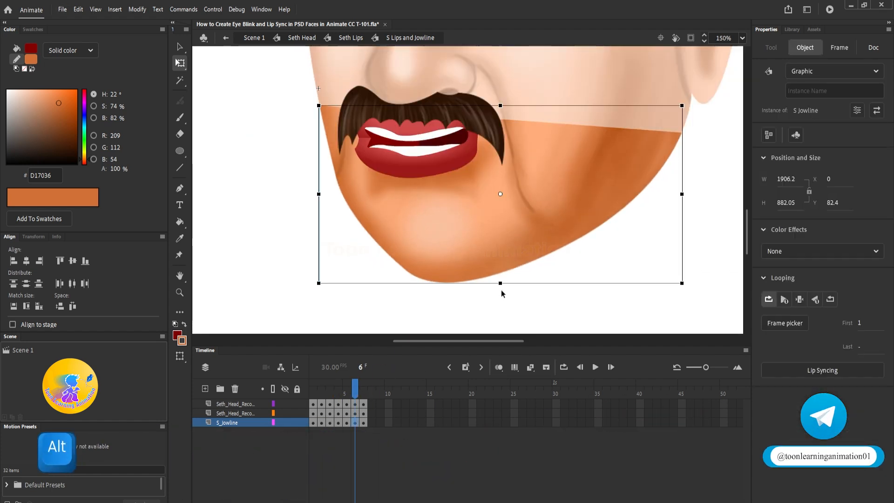
pyautogui.moveTo(501, 285); pyautogui.dragTo(501, 293)
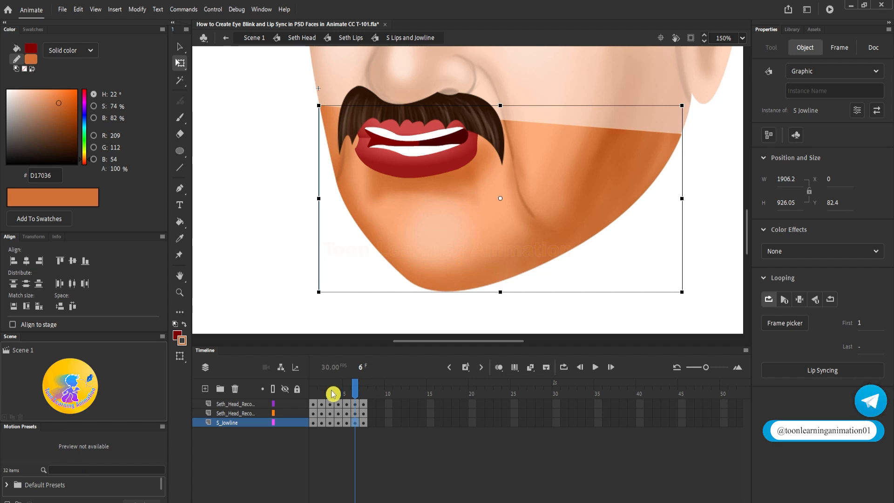
# Step: Scale the mouth in frame 3 down proportionally to about 771 by 337 px and compare it with frame 6
pyautogui.press(',')
pyautogui.press(',')
pyautogui.press(',')
pyautogui.click(332, 414)
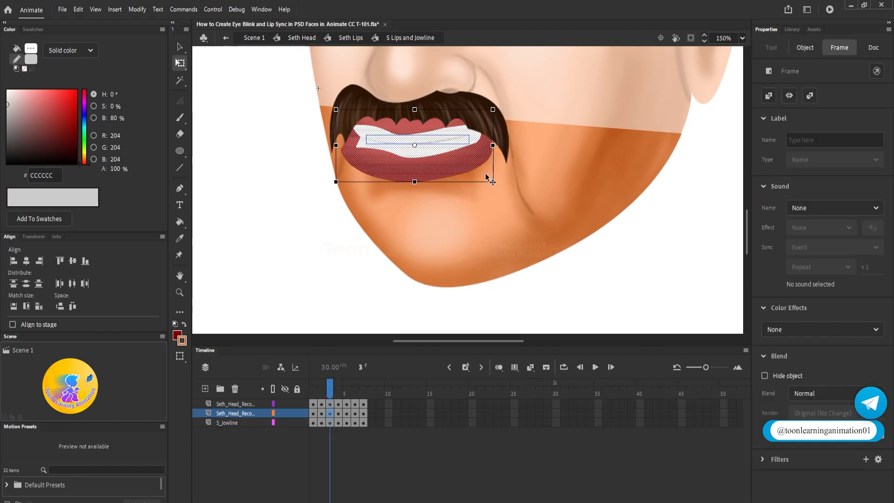
pyautogui.moveTo(491, 182); pyautogui.dragTo(489, 181)
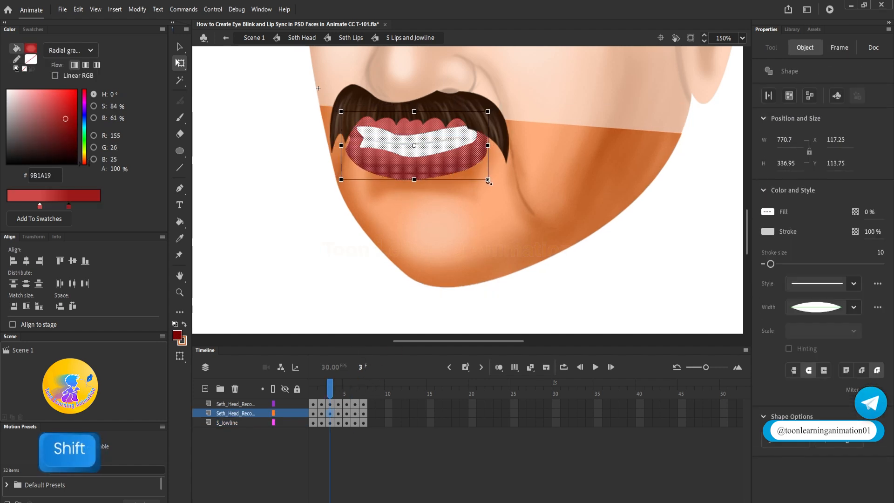
pyautogui.click(487, 307)
pyautogui.click(357, 391)
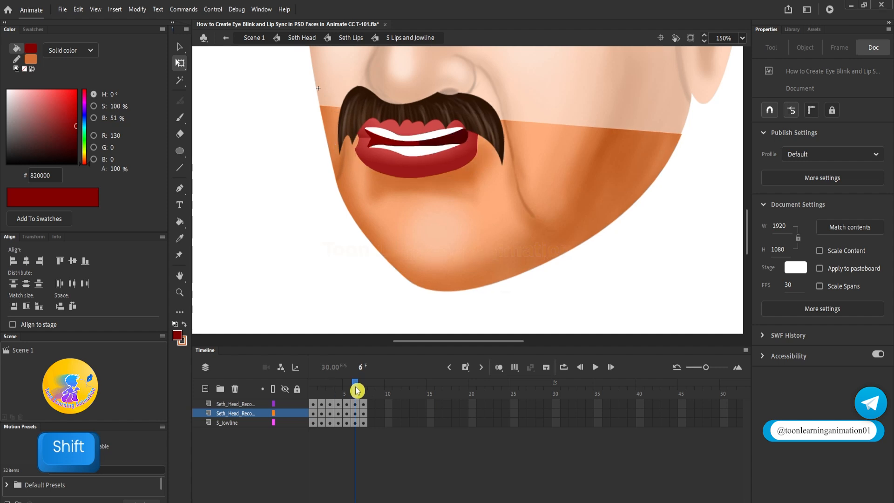
# Step: Stretch frame 7's jowline downward to about 923 px tall and compare it with the other mouth frames
pyautogui.click(367, 391)
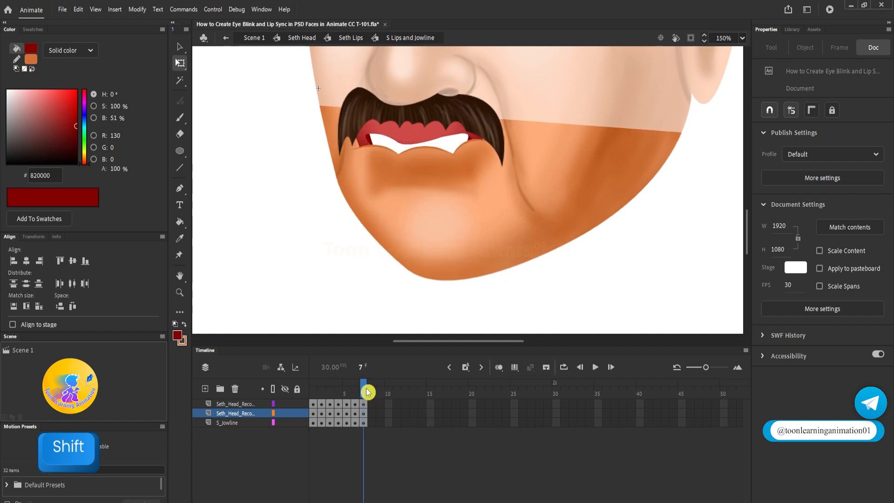
pyautogui.click(462, 255)
pyautogui.moveTo(500, 280); pyautogui.dragTo(500, 291)
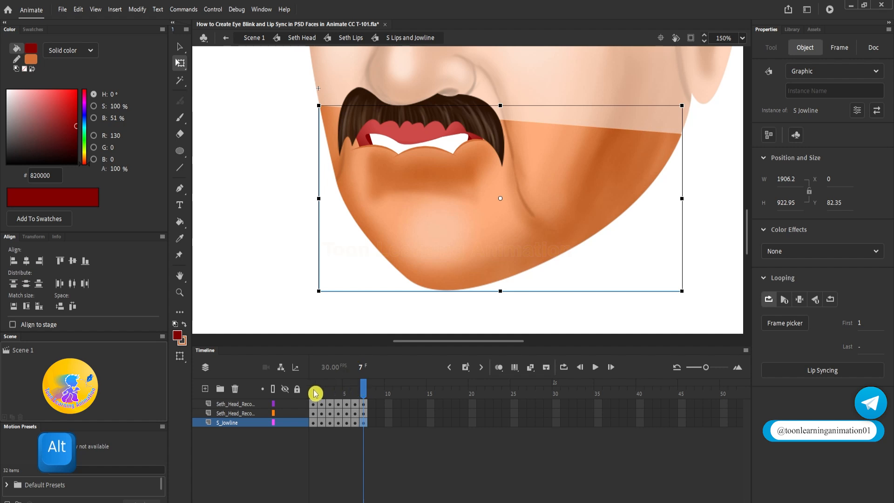
pyautogui.click(333, 392)
pyautogui.moveTo(334, 393); pyautogui.dragTo(307, 398)
pyautogui.click(499, 268)
# Step: Play the mouth frames inside S Lips and Jowline and inside Seth Lips to check the motion on the whole face
pyautogui.scroll(-6, 498, 269)
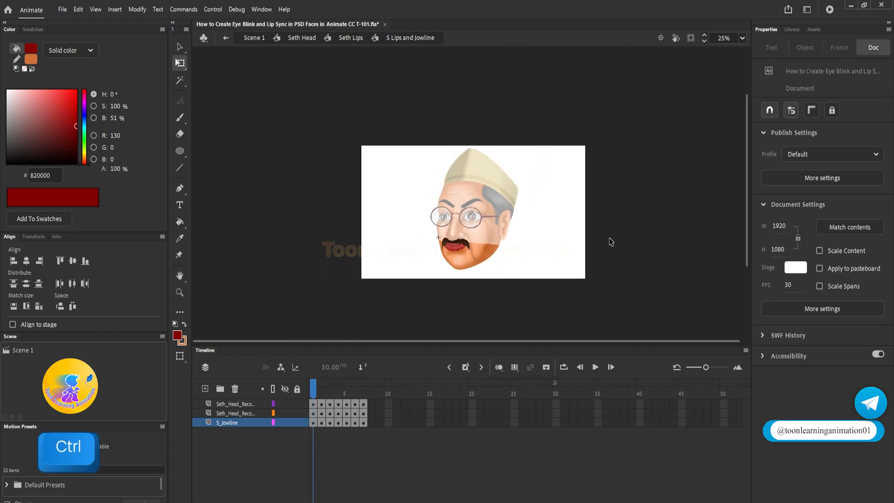
pyautogui.press('v')
pyautogui.scroll(2, 463, 247)
pyautogui.press('Return')
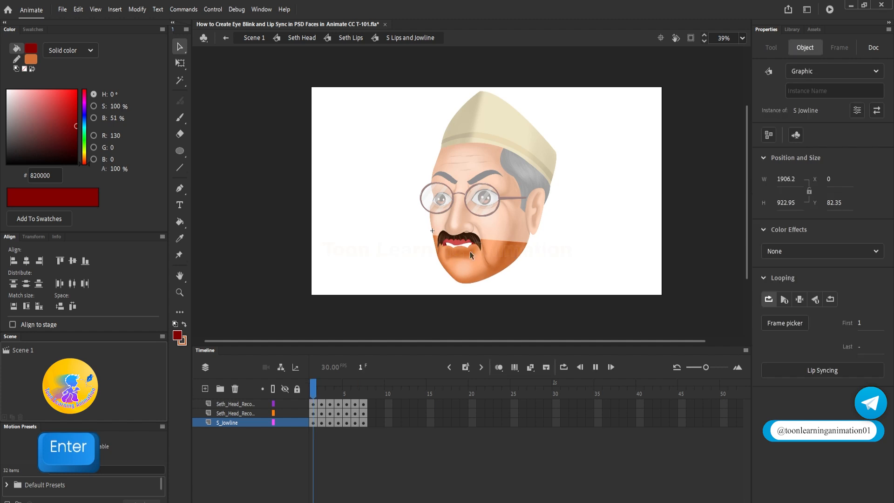
pyautogui.doubleClick(591, 239)
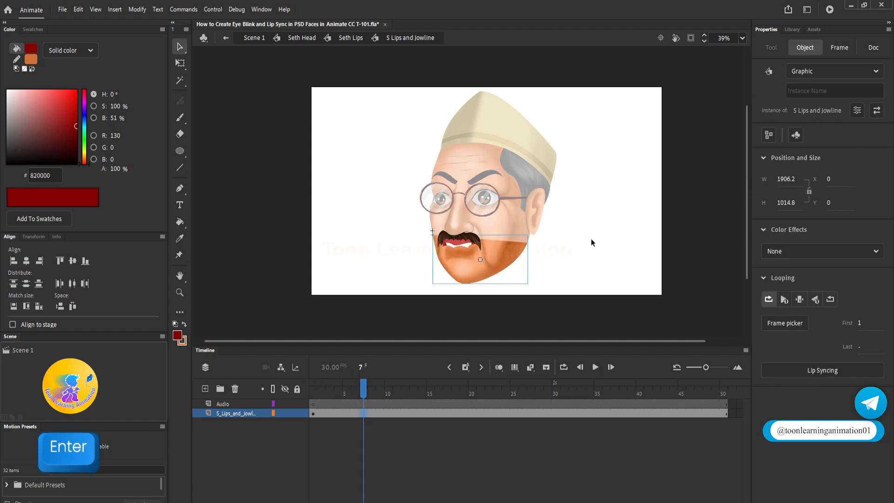
pyautogui.click(591, 238)
pyautogui.press('Return')
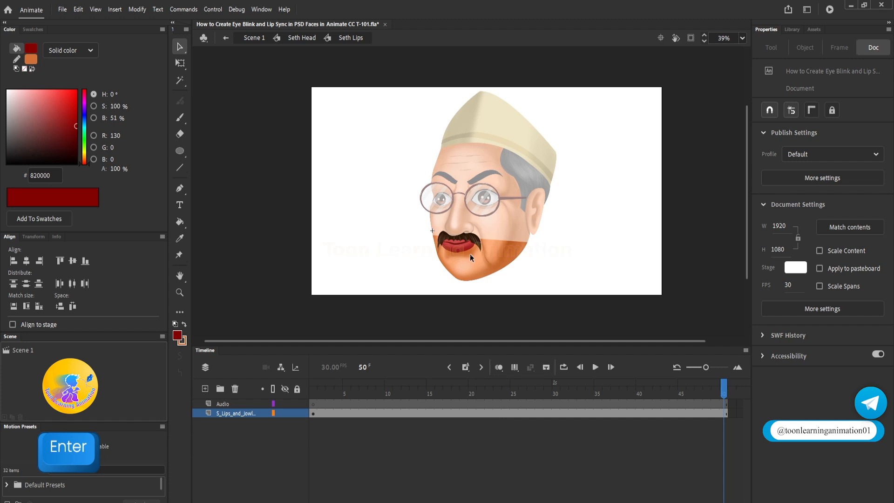
pyautogui.scroll(5, 451, 239)
pyautogui.press('Return')
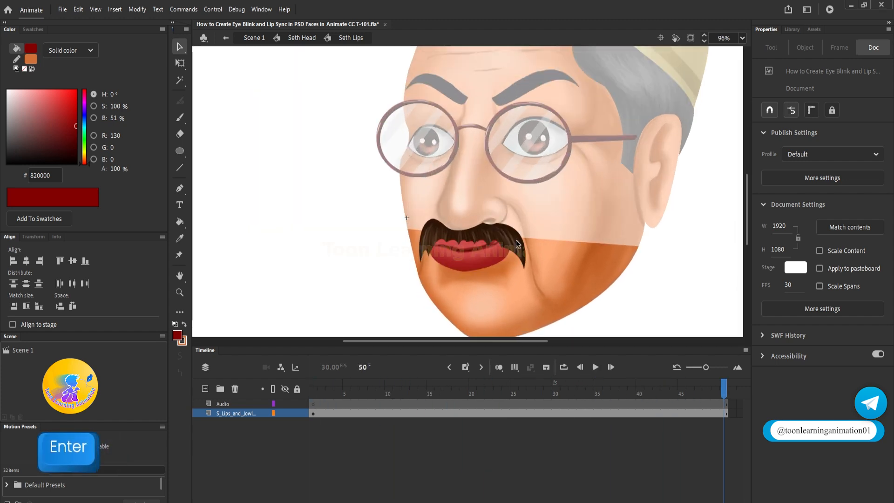
# Step: Play the mouth animation at the Seth Head level and inspect how the moustache meets the nose
pyautogui.doubleClick(684, 246)
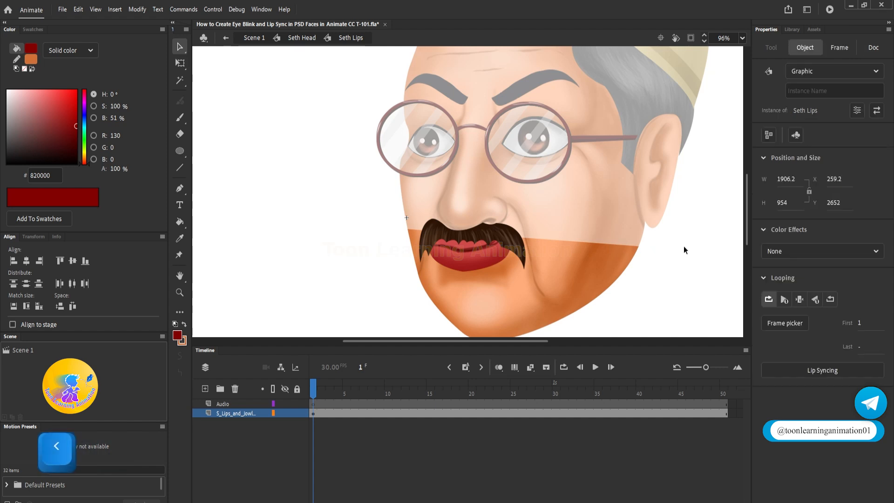
pyautogui.press('Return')
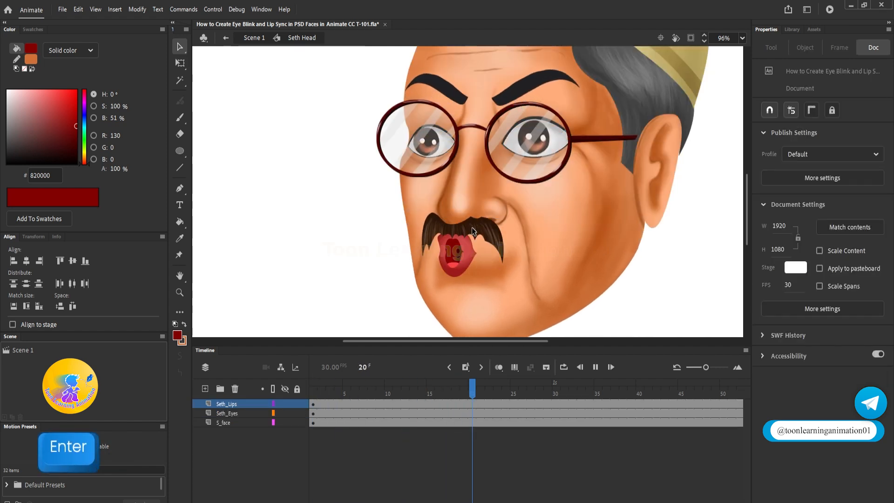
pyautogui.press('Return')
pyautogui.moveTo(451, 392)
pyautogui.mouseDown()
pyautogui.moveTo(431, 392)
pyautogui.moveTo(439, 392)
pyautogui.mouseUp()
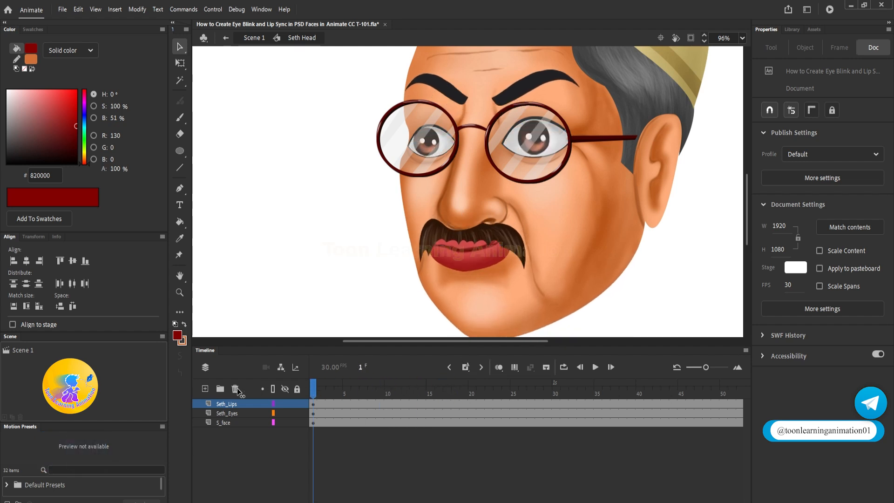
# Step: Reopen the S Lips and Jowline symbol and add a layer named Mask above the moustache layer
pyautogui.doubleClick(491, 228)
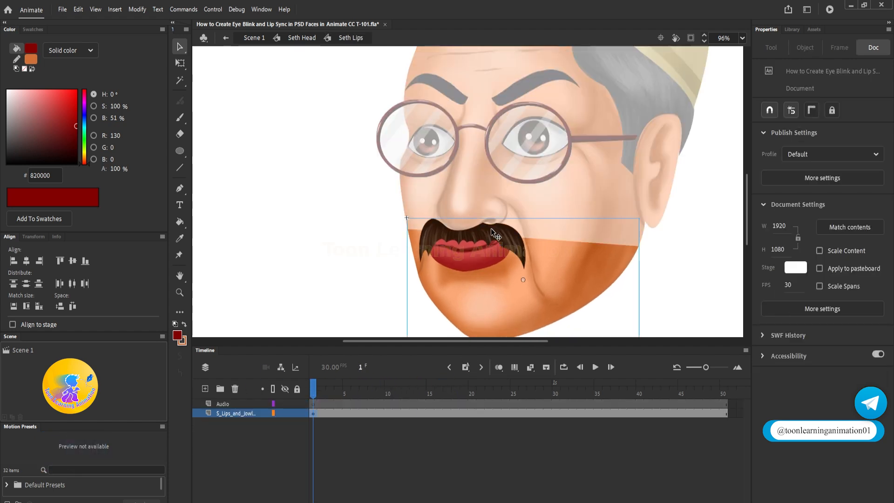
pyautogui.doubleClick(491, 228)
pyautogui.scroll(5, 491, 229)
pyautogui.scroll(-3, 491, 229)
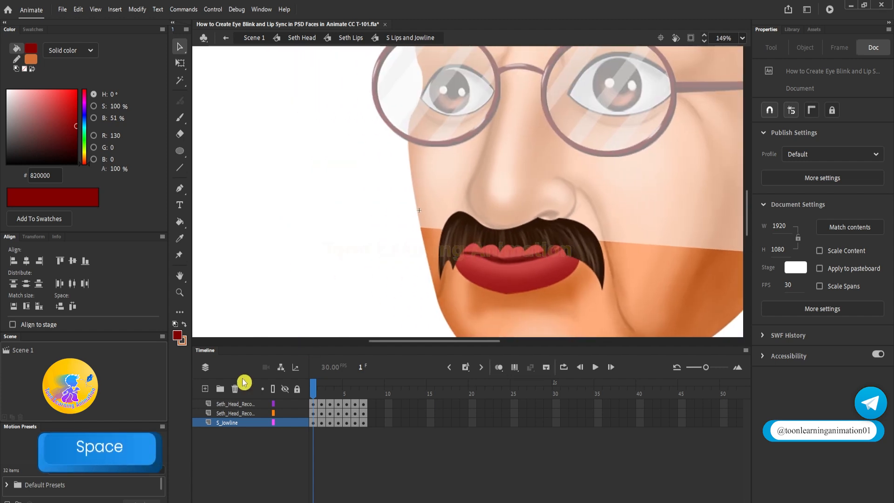
pyautogui.click(222, 404)
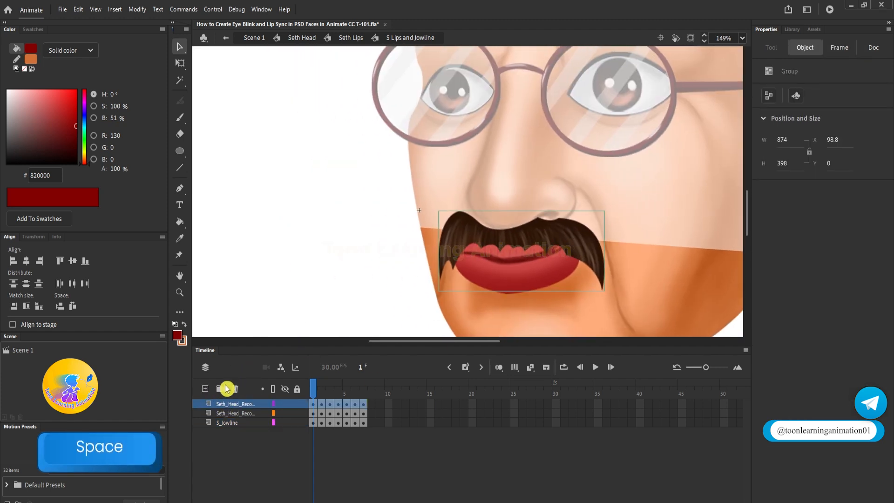
pyautogui.click(205, 389)
pyautogui.doubleClick(232, 404)
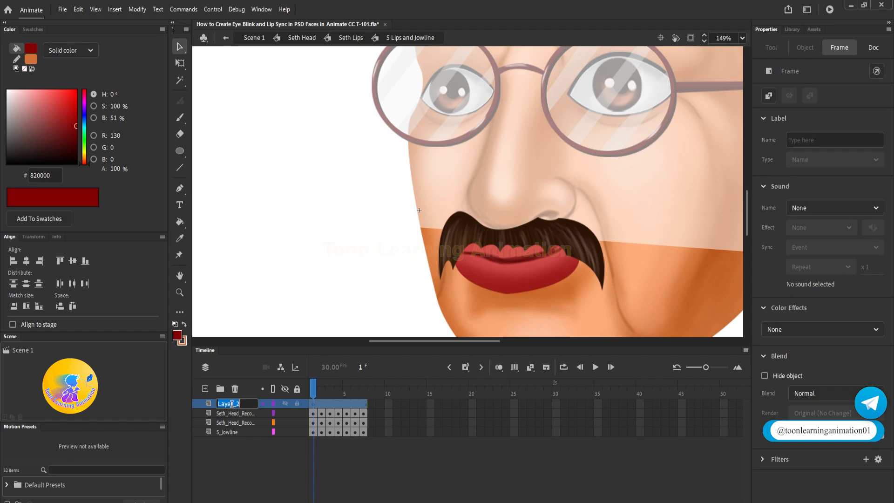
pyautogui.write('Mask')
pyautogui.press('Return')
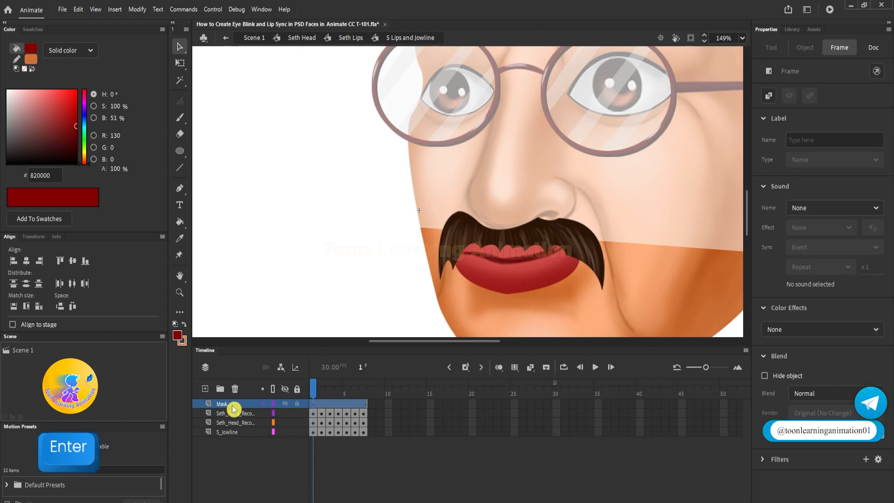
# Step: Hide the moustache layer and choose the Line tool, undoing the trial line drawn below the nose
pyautogui.click(286, 413)
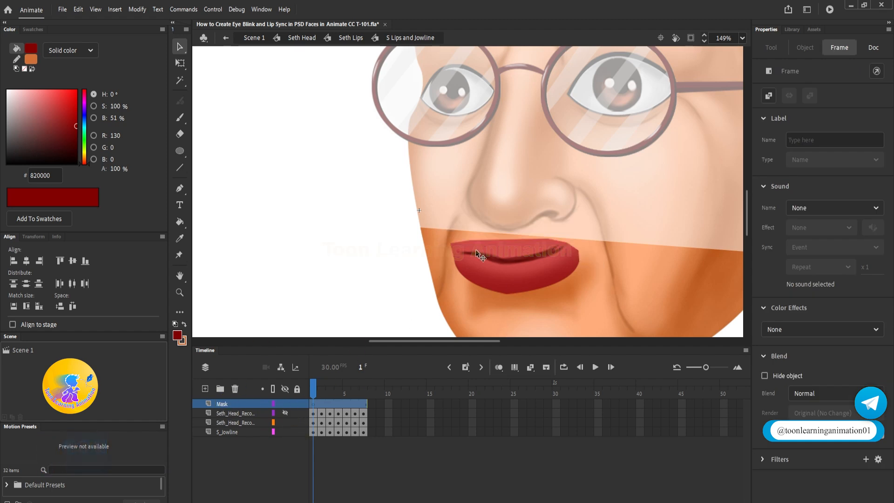
pyautogui.scroll(2, 535, 216)
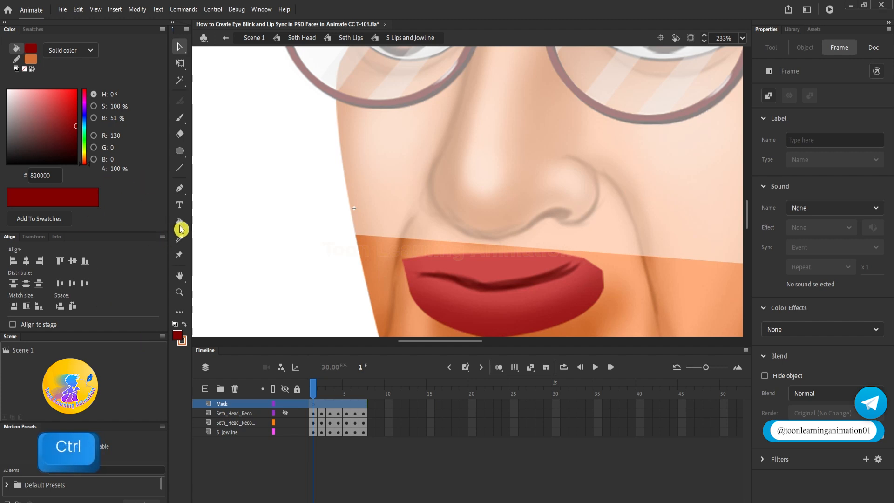
pyautogui.click(180, 168)
pyautogui.scroll(2, 520, 221)
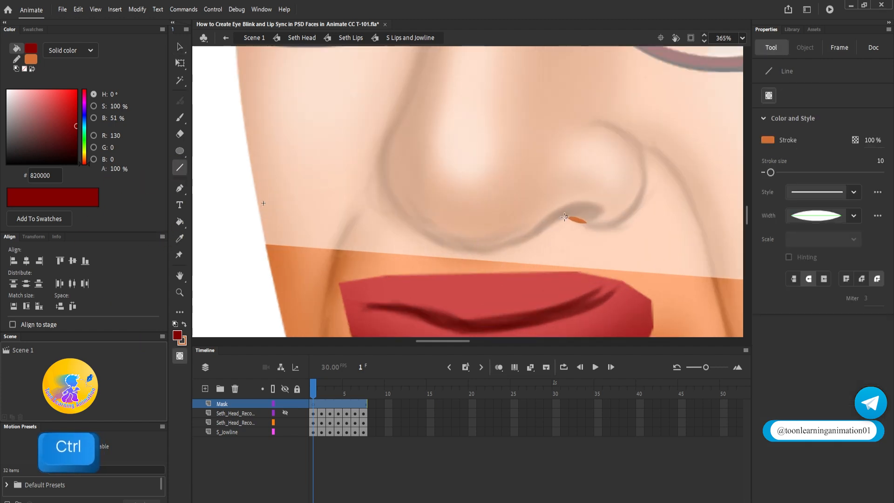
pyautogui.hotkey('ctrl', 'z')
# Step: Set the Line tool's stroke to a uniform width profile with a stroke size of 1
pyautogui.click(830, 217)
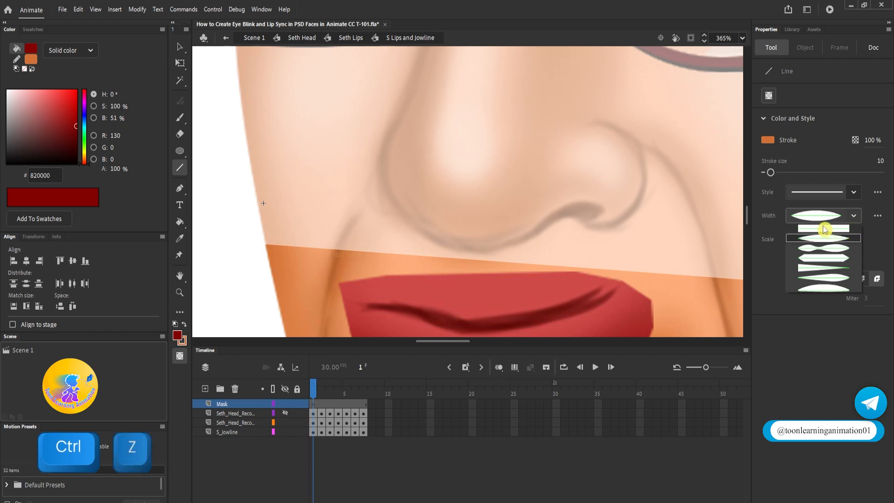
pyautogui.click(824, 229)
pyautogui.click(846, 215)
pyautogui.click(831, 247)
pyautogui.click(834, 217)
pyautogui.click(833, 235)
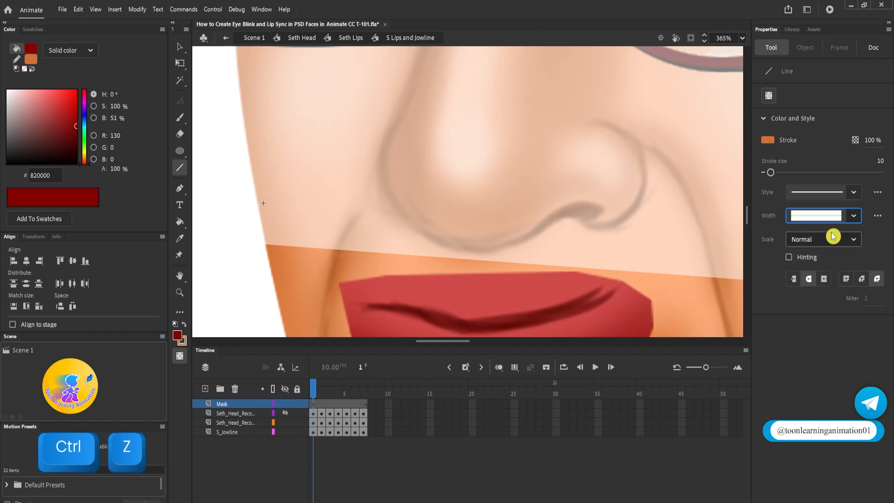
pyautogui.click(880, 161)
pyautogui.write('1')
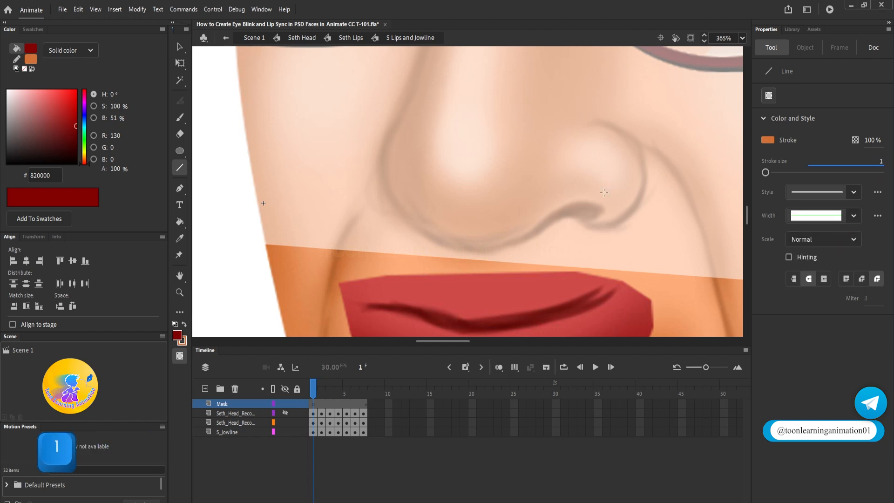
# Step: Trace the lower contour of the nose with lines on the Mask layer, from the far nostril to the nose's outer side
pyautogui.moveTo(588, 226)
pyautogui.mouseDown()
pyautogui.moveTo(542, 226)
pyautogui.moveTo(568, 212)
pyautogui.moveTo(461, 250)
pyautogui.moveTo(409, 229)
pyautogui.moveTo(381, 156)
pyautogui.mouseUp()
pyautogui.moveTo(436, 244); pyautogui.dragTo(404, 236)
pyautogui.scroll(-2, 404, 236)
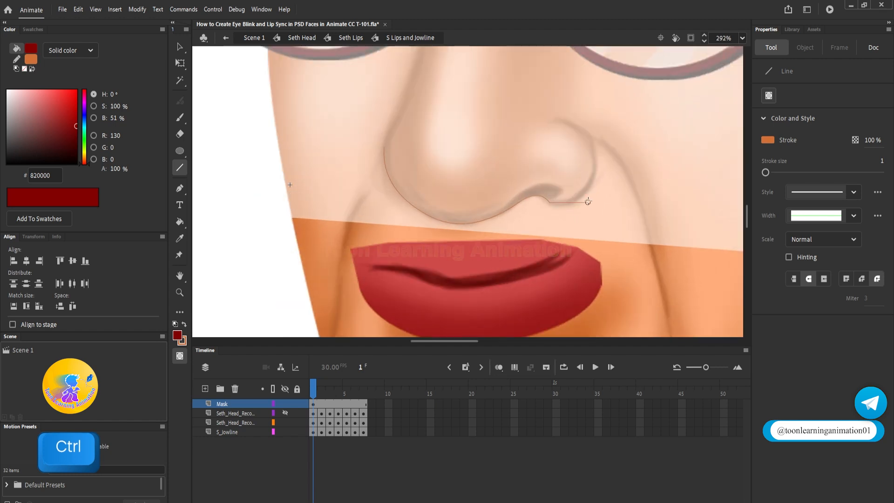
pyautogui.moveTo(592, 188); pyautogui.dragTo(586, 186)
# Step: Show the moustache layer again and close the traced line into a polygon surrounding the moustache and mouth
pyautogui.scroll(-5, 582, 196)
pyautogui.click(285, 413)
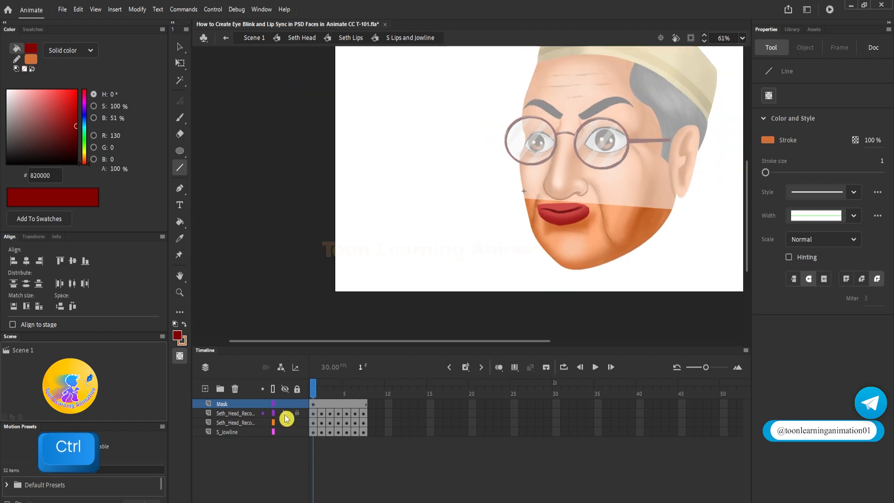
pyautogui.scroll(2, 572, 188)
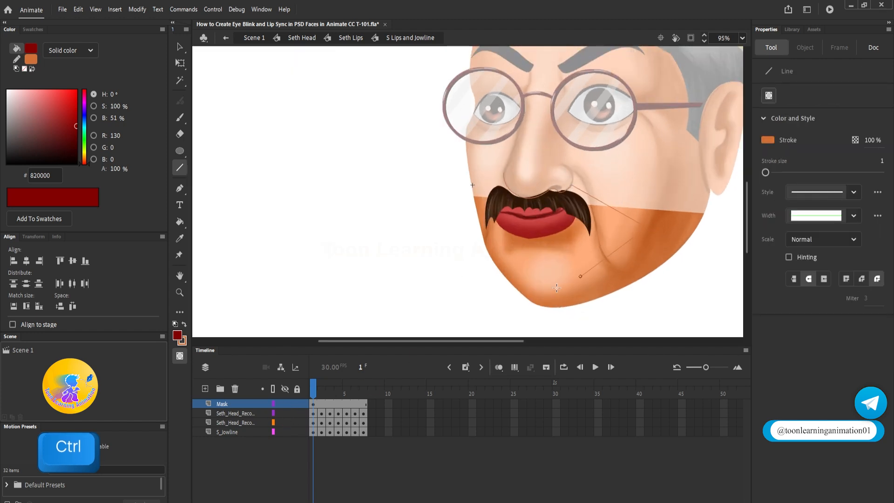
pyautogui.moveTo(453, 256)
pyautogui.mouseDown()
pyautogui.moveTo(478, 175)
pyautogui.moveTo(504, 174)
pyautogui.mouseUp()
# Step: Break apart the mask outline, set its stroke to 820000 and fill its interior with red F90000
pyautogui.click(313, 405)
pyautogui.hotkey('ctrl', 'b')
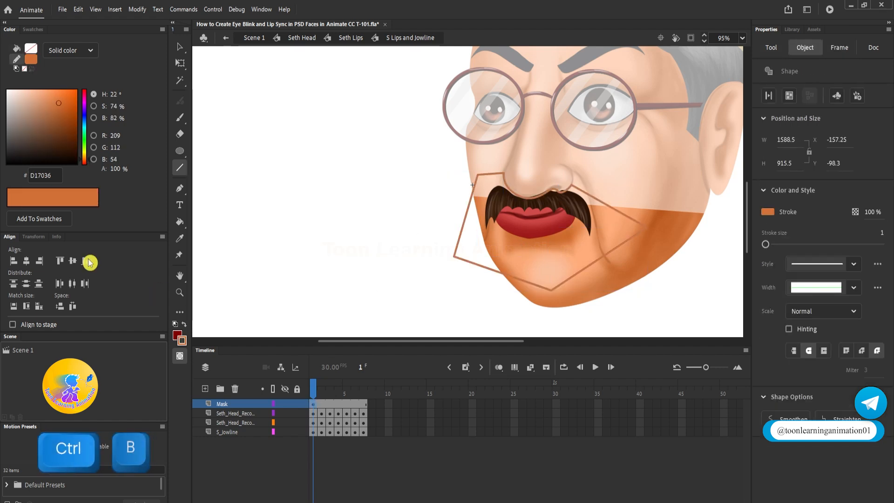
pyautogui.click(180, 222)
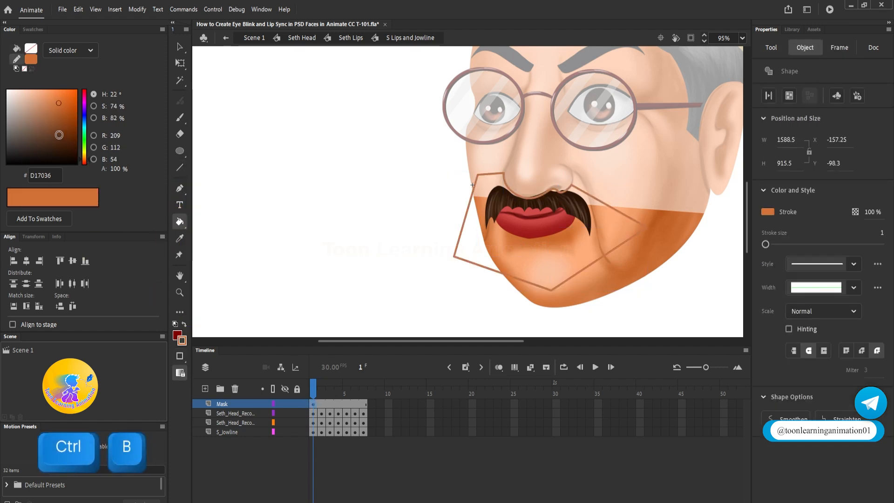
pyautogui.click(79, 91)
pyautogui.click(85, 163)
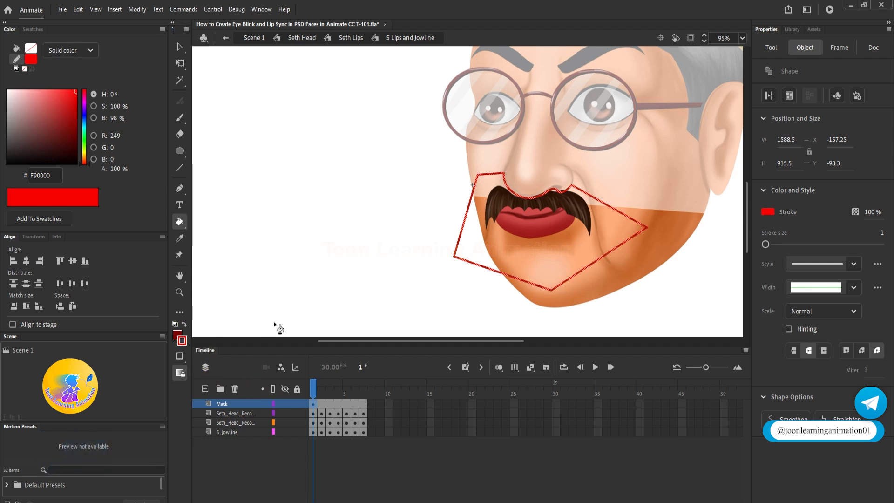
pyautogui.click(76, 126)
pyautogui.click(602, 241)
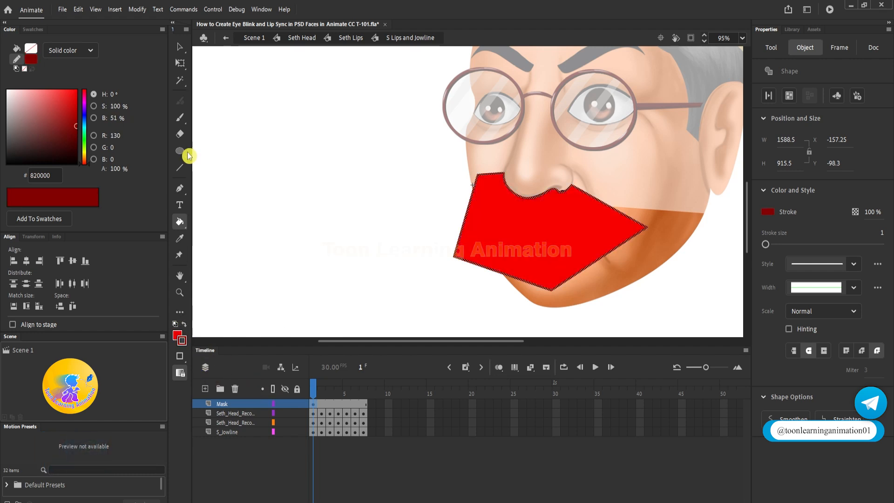
# Step: Delete the outline stroke around the red shape and turn the Mask layer into a mask for the moustache layer
pyautogui.click(180, 47)
pyautogui.click(343, 232)
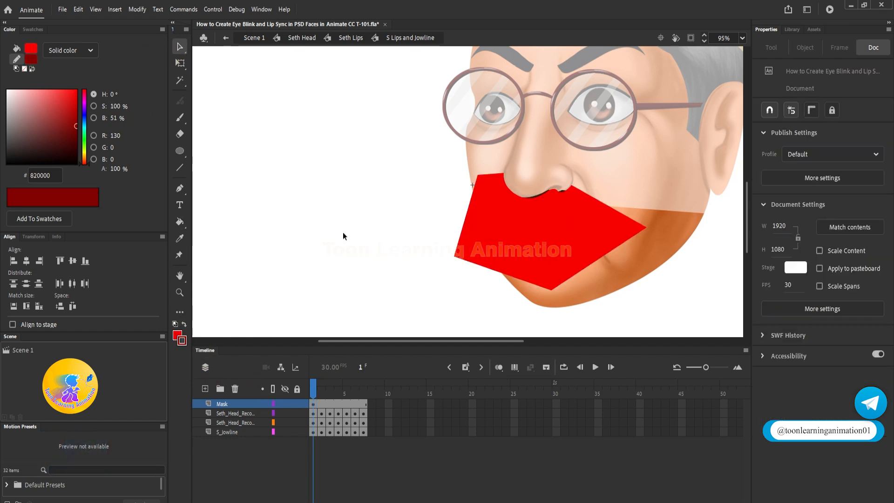
pyautogui.press('Delete')
pyautogui.rightClick(229, 408)
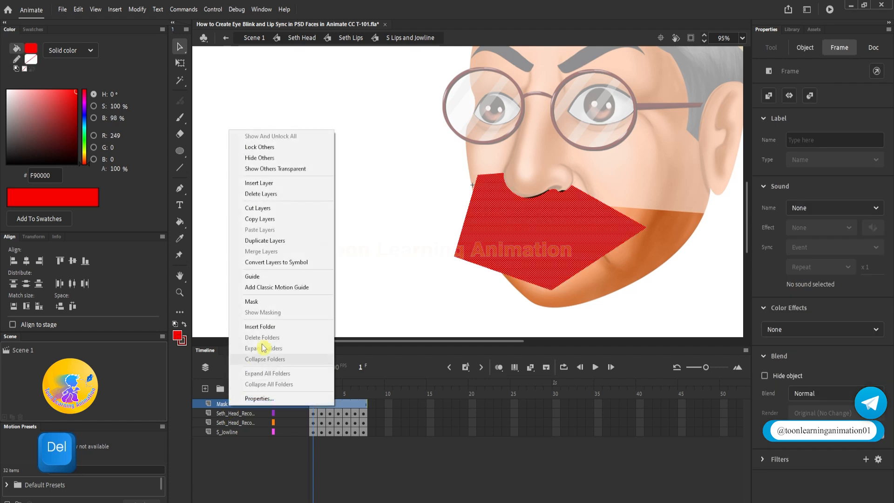
pyautogui.click(270, 300)
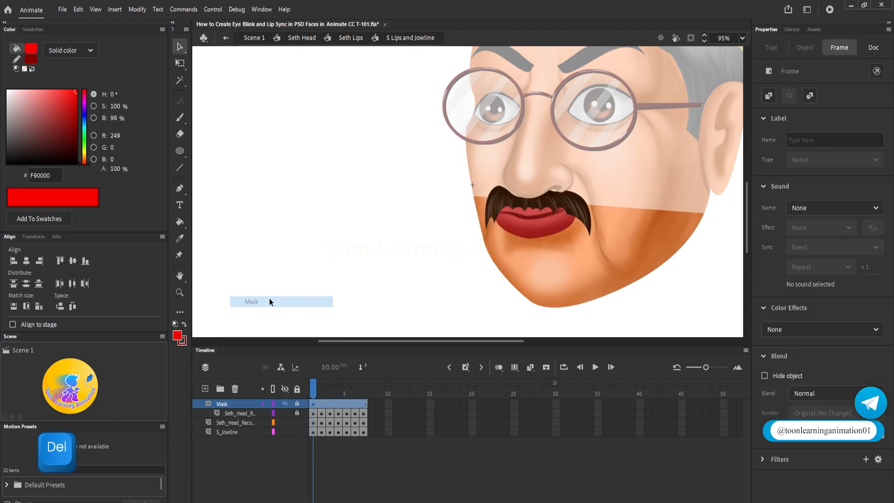
# Step: Leave the nested lip symbols and return to the Seth Head level at frame 1
pyautogui.doubleClick(378, 250)
pyautogui.click(314, 392)
pyautogui.doubleClick(367, 247)
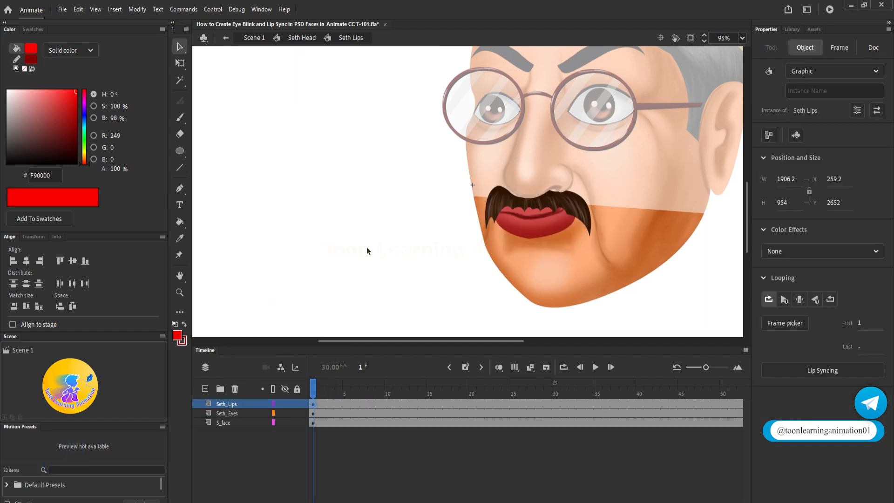
# Step: Scrub to frame 9 at the Seth Head level and inspect the moustache and mouth up close
pyautogui.moveTo(315, 393); pyautogui.dragTo(389, 396)
pyautogui.scroll(5, 536, 201)
pyautogui.press('Return')
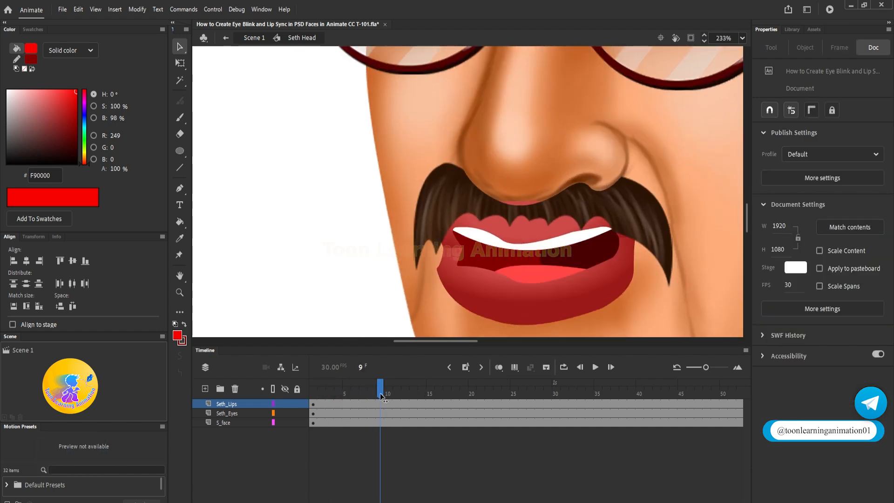
# Step: In the nested S Lips and Jowline symbol, bring the lower Seth_Head layer under the Mask layer and lock it
pyautogui.doubleClick(530, 219)
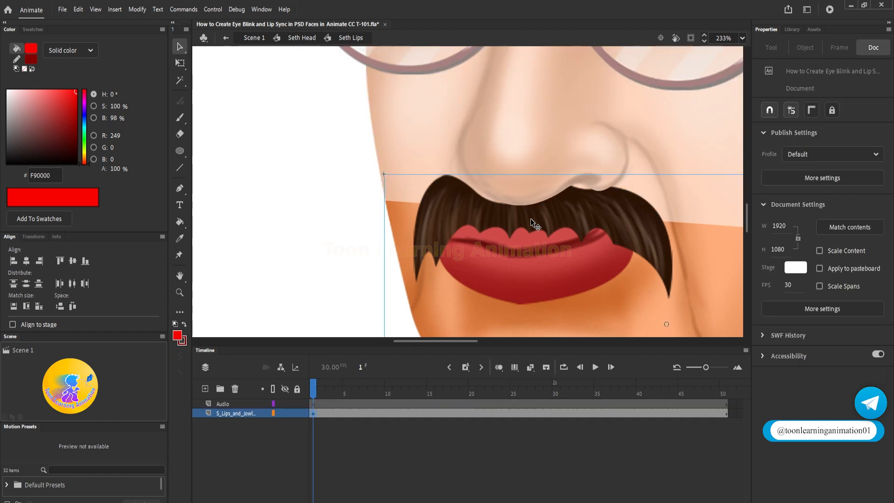
pyautogui.doubleClick(530, 219)
pyautogui.click(233, 431)
pyautogui.moveTo(233, 433); pyautogui.dragTo(240, 423)
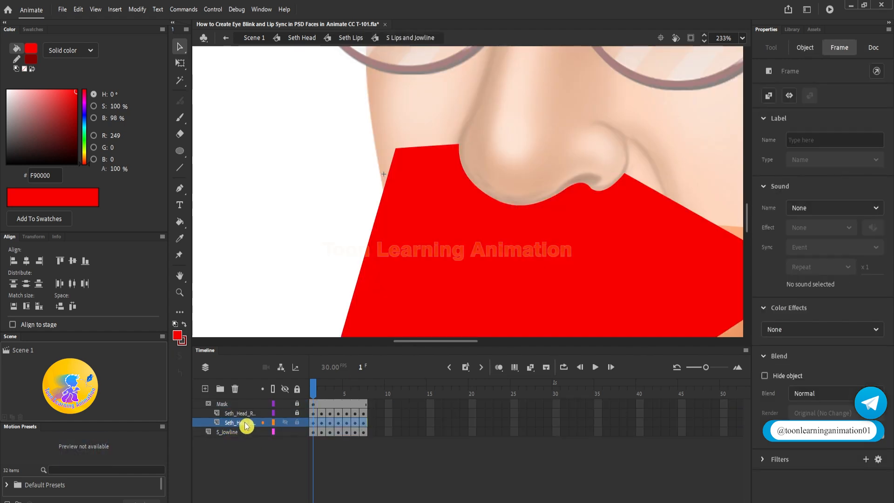
pyautogui.click(297, 423)
# Step: Return to the Seth Head level, play back the masked lip animation and rewind to frame 1
pyautogui.doubleClick(354, 221)
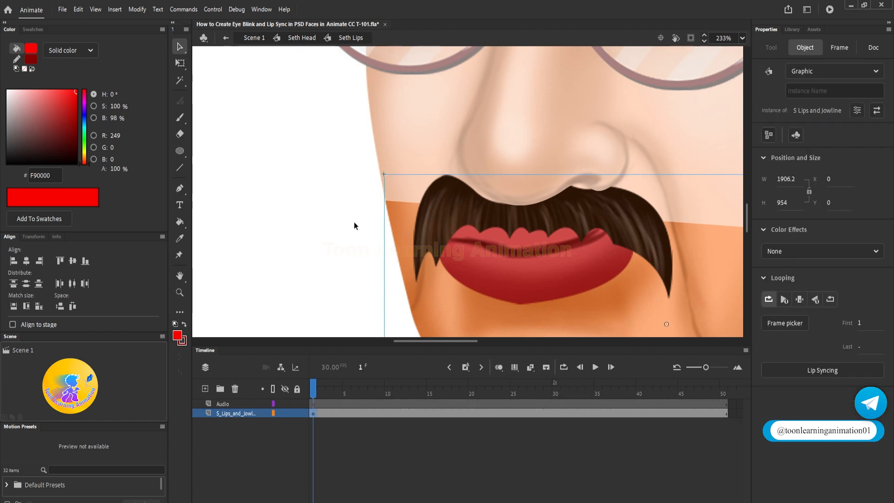
pyautogui.doubleClick(354, 222)
pyautogui.hotkey('ctrl', '2')
pyautogui.click(351, 239)
pyautogui.press('Return')
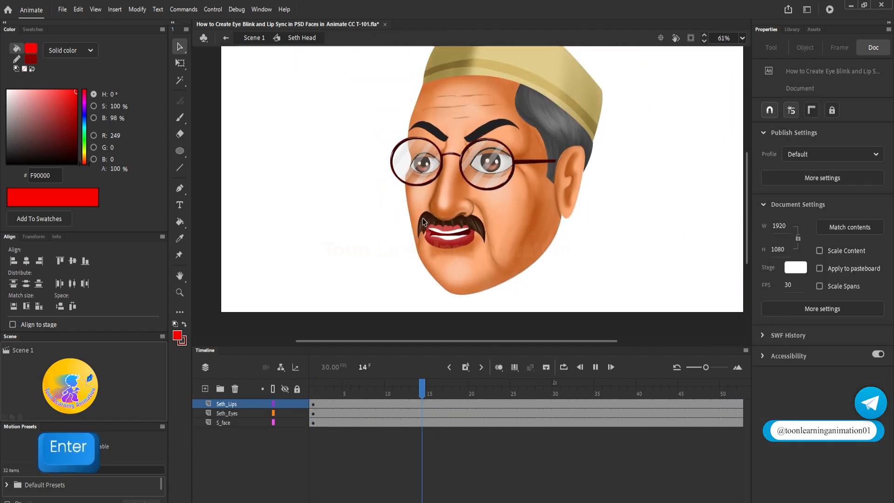
pyautogui.keyDown('ctrl'); pyautogui.scroll(3, 445, 222); pyautogui.keyUp('ctrl')
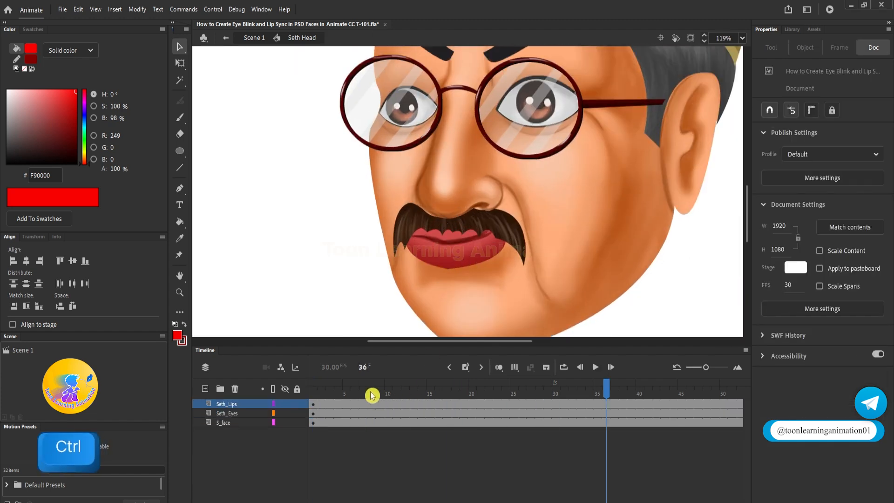
pyautogui.moveTo(372, 393); pyautogui.dragTo(313, 392)
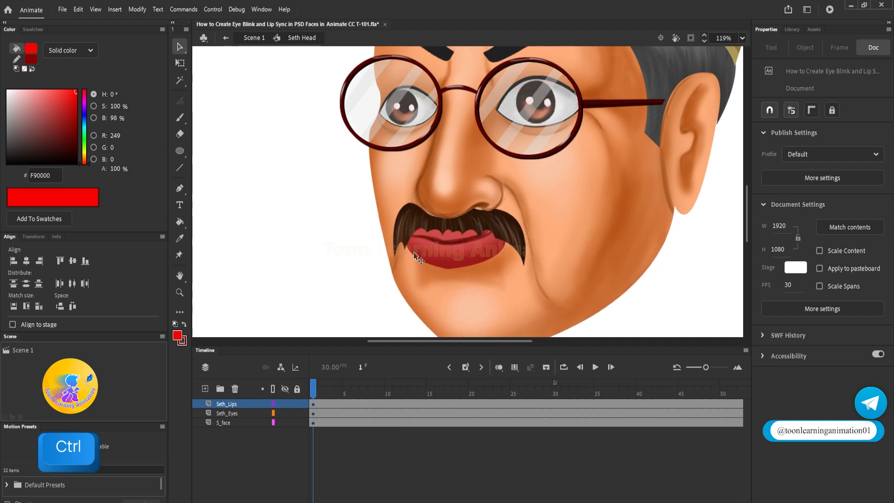
pyautogui.keyDown('ctrl'); pyautogui.scroll(-3, 585, 245); pyautogui.keyUp('ctrl')
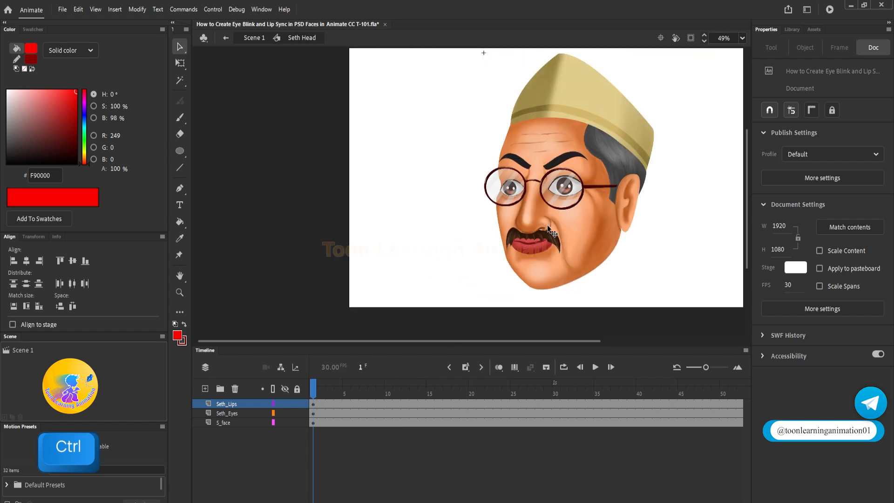
pyautogui.keyDown('ctrl'); pyautogui.scroll(2, 535, 249); pyautogui.keyUp('ctrl')
pyautogui.press('Return')
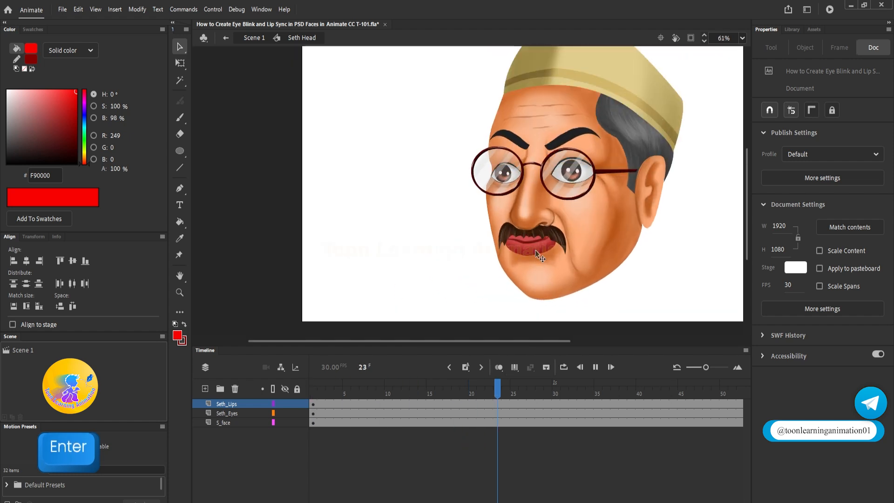
pyautogui.press('Return')
pyautogui.press('shift')
pyautogui.hotkey('shift', ',')
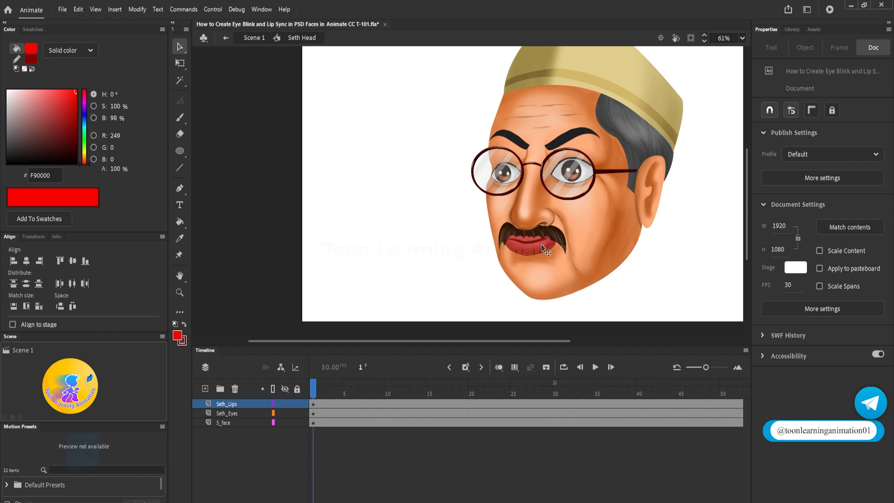
# Step: Open the S Lips and Jowline symbol nested inside Seth Lips
pyautogui.doubleClick(541, 244)
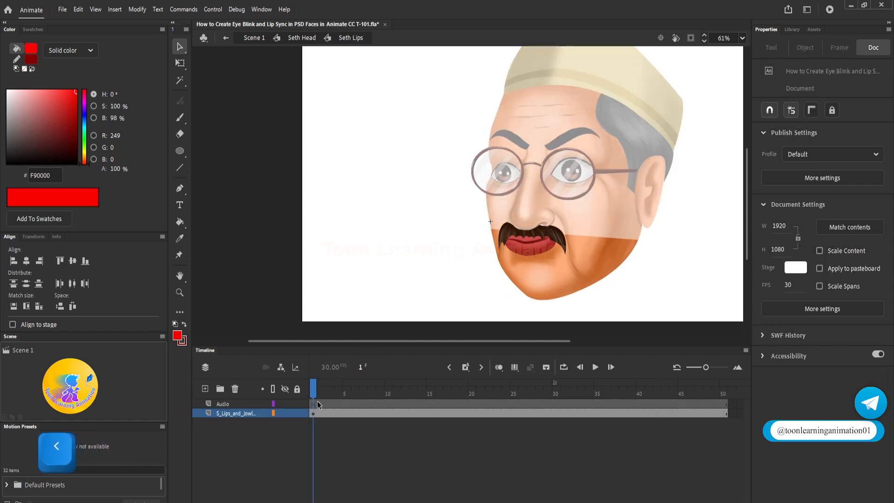
pyautogui.click(316, 404)
pyautogui.keyDown('ctrl'); pyautogui.scroll(1, 523, 242); pyautogui.keyUp('ctrl')
pyautogui.keyDown('ctrl'); pyautogui.scroll(2, 524, 242); pyautogui.keyUp('ctrl')
pyautogui.doubleClick(530, 247)
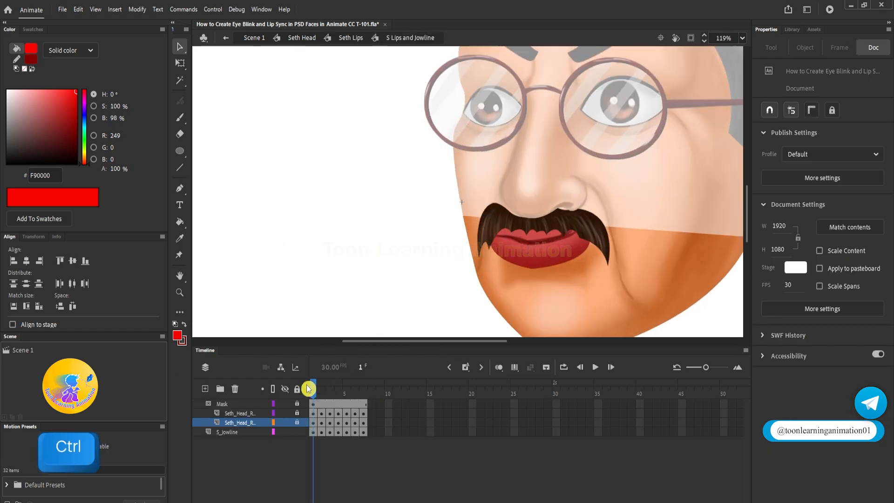
# Step: Try to hold the first three mouth shapes longer by inserting frames, extending them to frames 3, 7 and 12
pyautogui.click(317, 393)
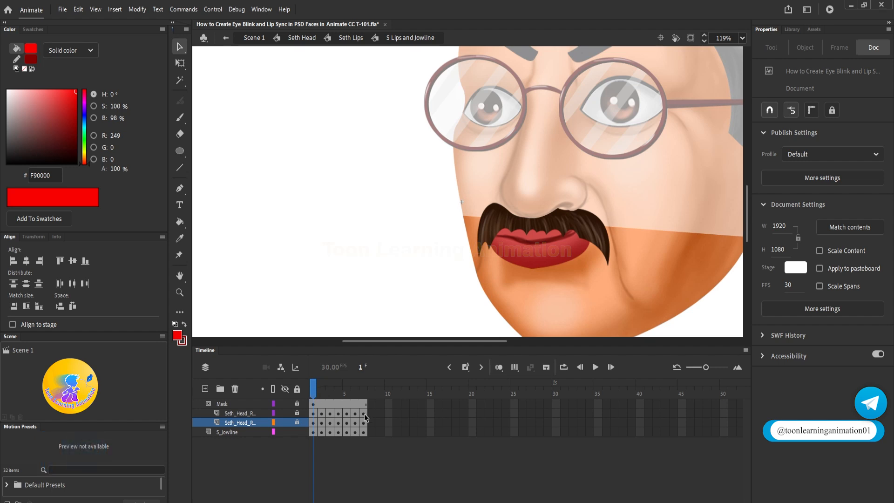
pyautogui.press('F5')
pyautogui.press('F5')
pyautogui.click(339, 394)
pyautogui.press('F5')
pyautogui.press('F5')
pyautogui.press('F5')
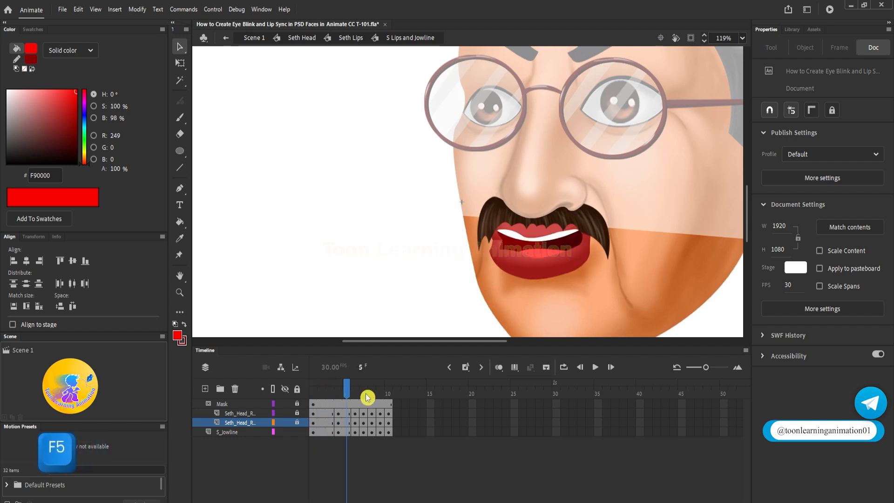
pyautogui.click(369, 395)
pyautogui.press('F5')
pyautogui.press('F5')
pyautogui.press('F5')
pyautogui.press('F5')
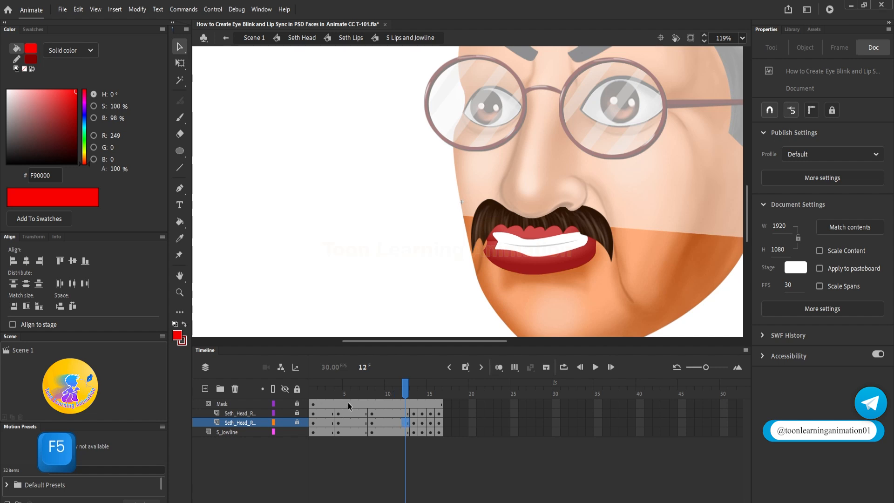
# Step: Check the timing from Seth Lips, and select the held frames of the second and third mouth shapes in S Lips and Jowline
pyautogui.doubleClick(297, 259)
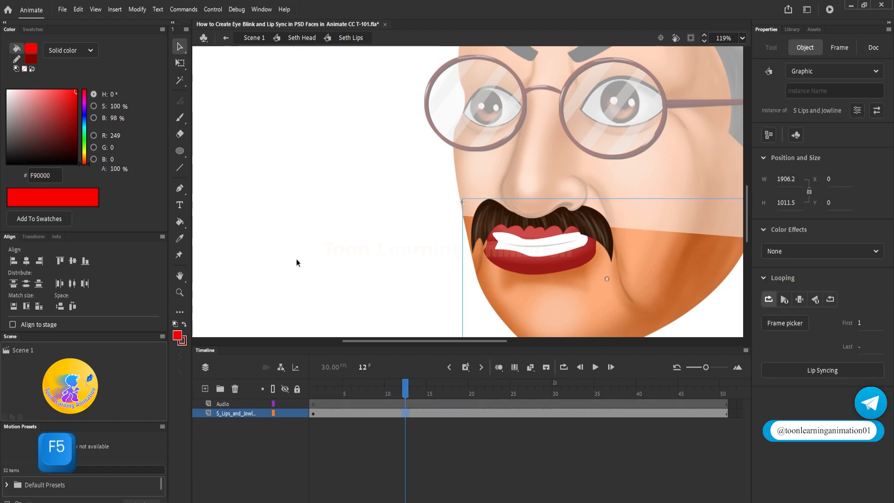
pyautogui.moveTo(325, 396); pyautogui.dragTo(307, 367)
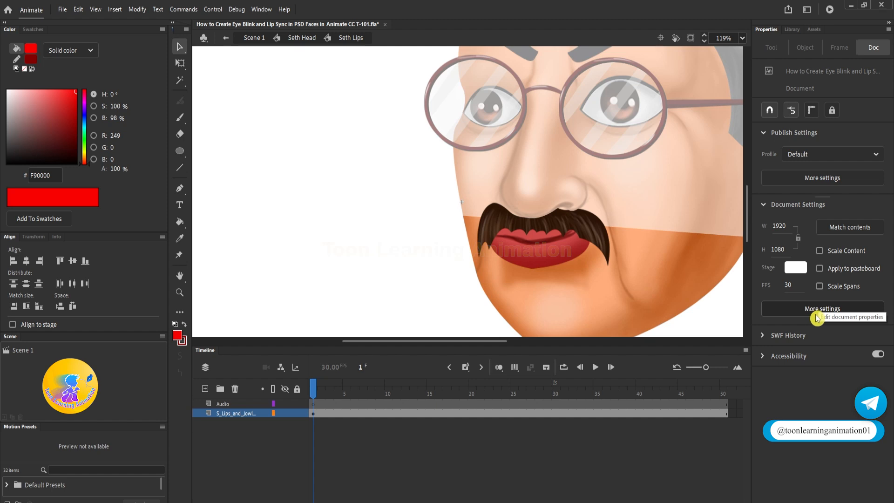
pyautogui.doubleClick(549, 245)
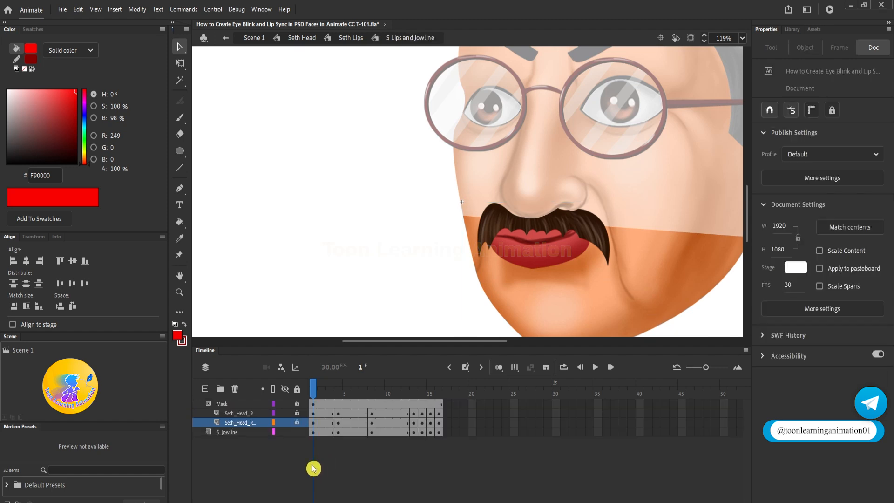
pyautogui.click(321, 432)
pyautogui.moveTo(365, 412); pyautogui.dragTo(362, 451)
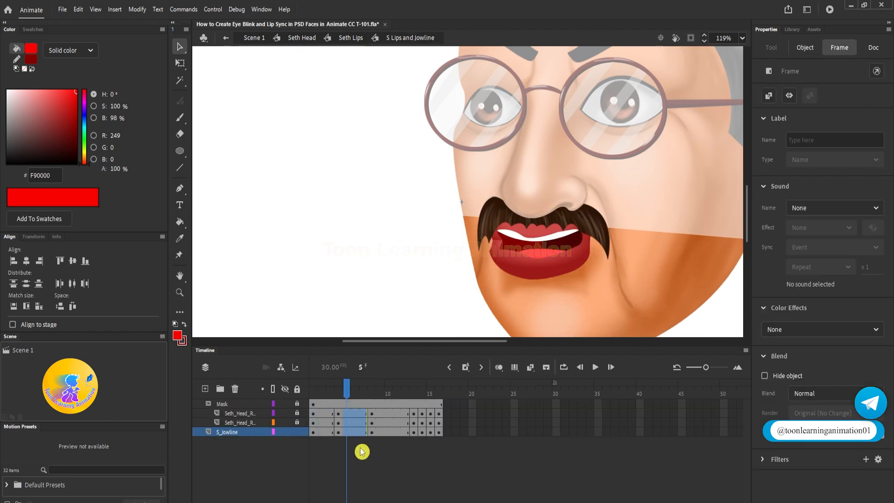
pyautogui.moveTo(406, 412); pyautogui.dragTo(386, 454)
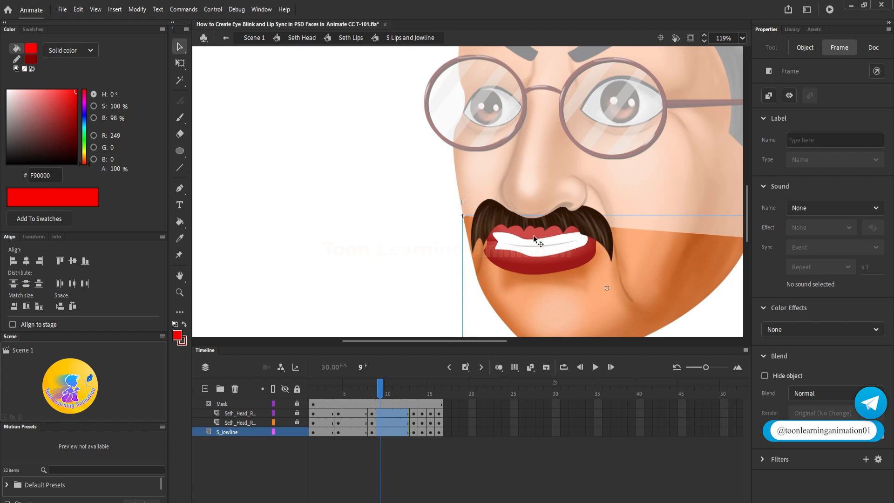
# Step: Undo the inserted frames on all layers of the S Lips and Jowline timeline
pyautogui.hotkey('ctrl', 'z')
pyautogui.hotkey('ctrl', 'z')
pyautogui.hotkey('ctrl', 'z')
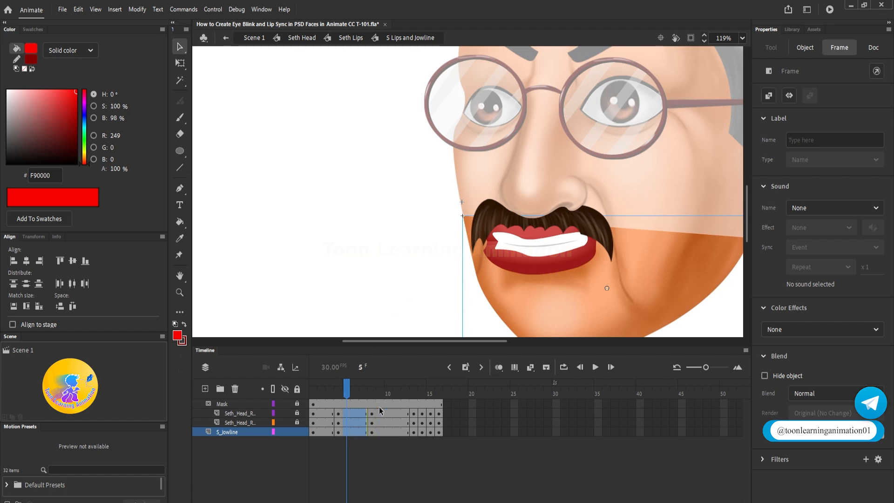
pyautogui.hotkey('ctrl', 'z')
pyautogui.hotkey('ctrl', 'z')
pyautogui.hotkey('ctrl', 'z')
pyautogui.hotkey('ctrl', 'z')
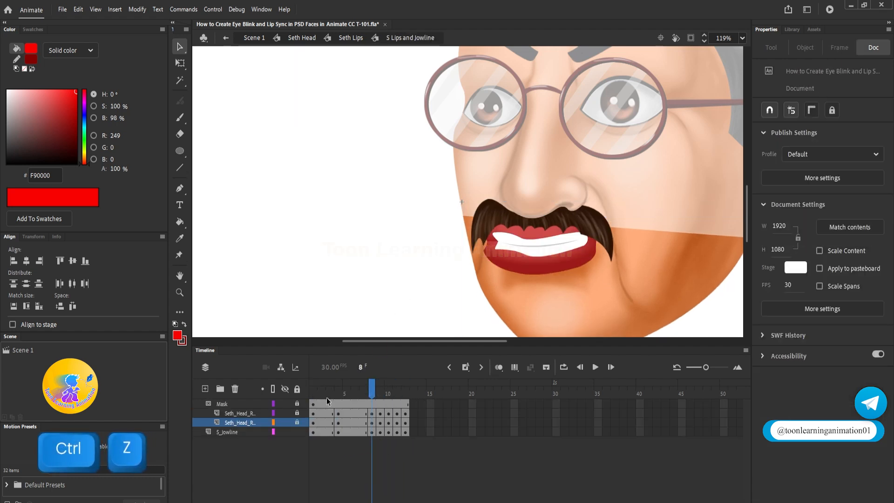
pyautogui.hotkey('ctrl', 'z')
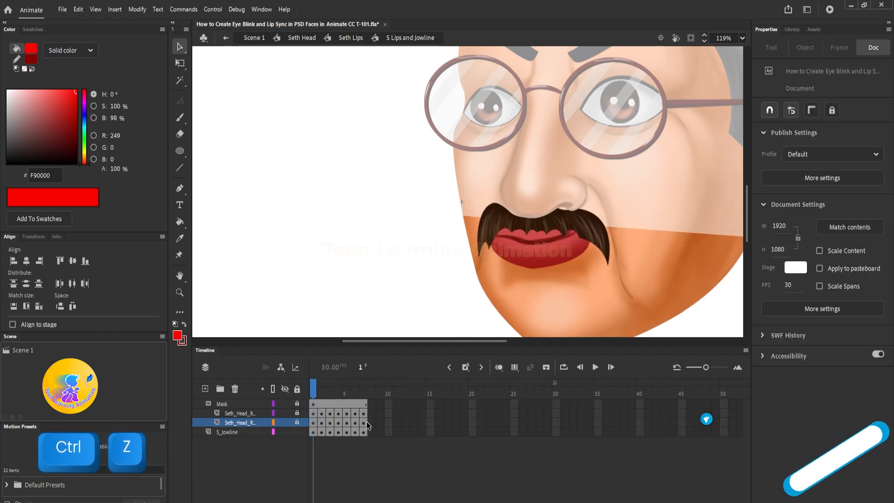
pyautogui.hotkey('ctrl', 'z')
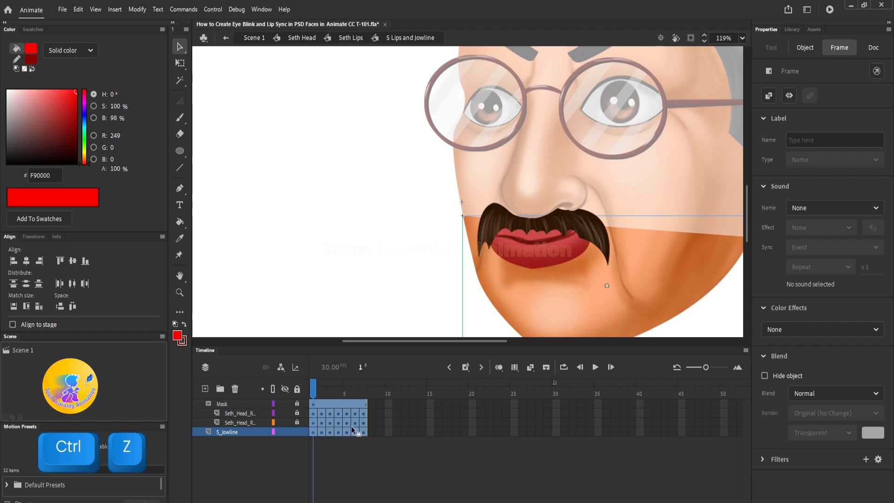
# Step: Stretch all selected frame spans evenly to frame 35 so each mouth shape holds for five frames
pyautogui.moveTo(367, 422); pyautogui.dragTo(543, 412)
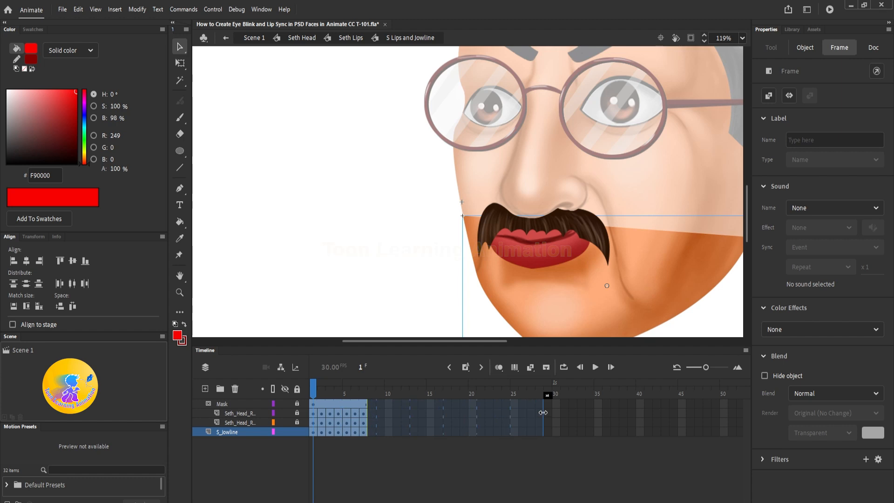
pyautogui.moveTo(543, 412); pyautogui.dragTo(589, 408)
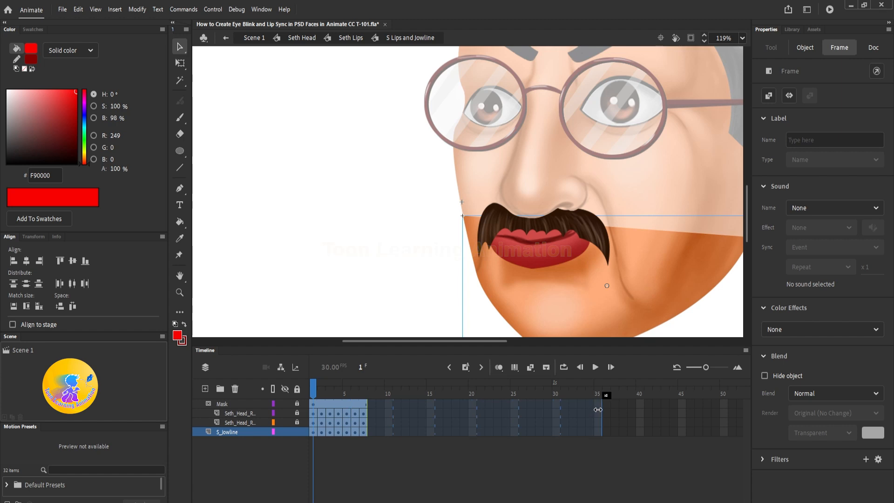
pyautogui.moveTo(598, 409); pyautogui.dragTo(599, 410)
pyautogui.click(421, 469)
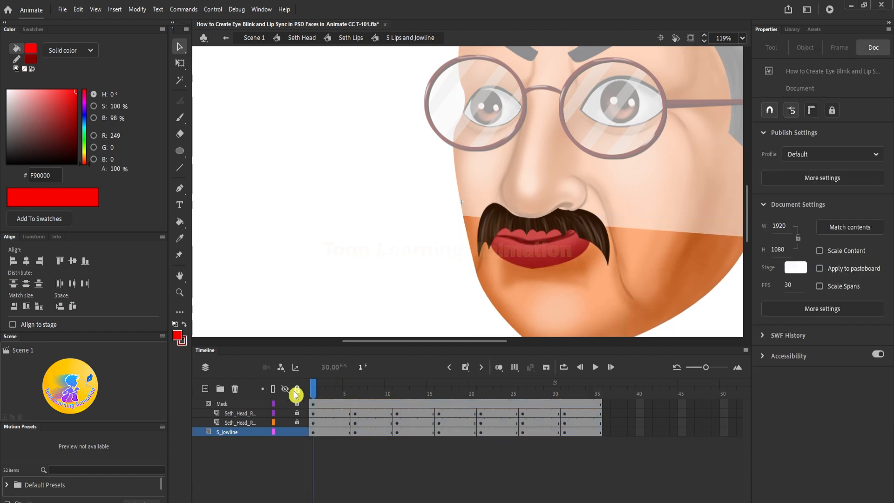
# Step: Play the stretched mouth shapes in S Lips and Jowline and again from the Seth Lips level
pyautogui.press('Return')
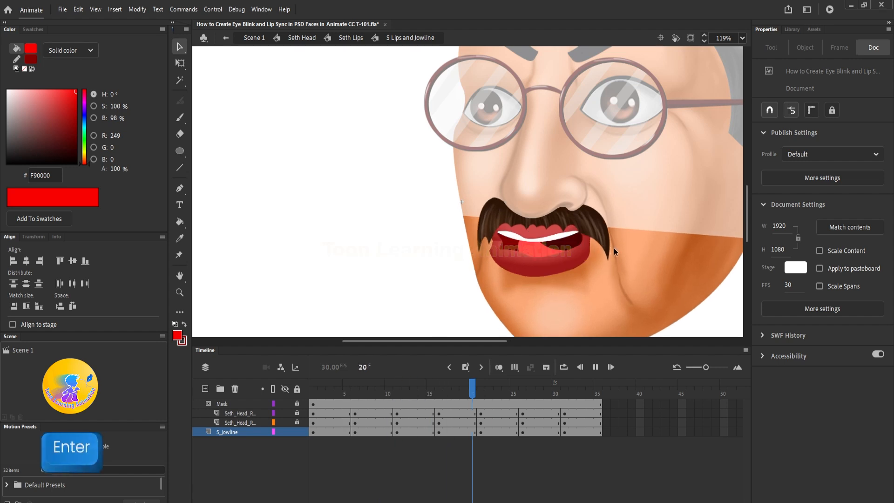
pyautogui.doubleClick(407, 262)
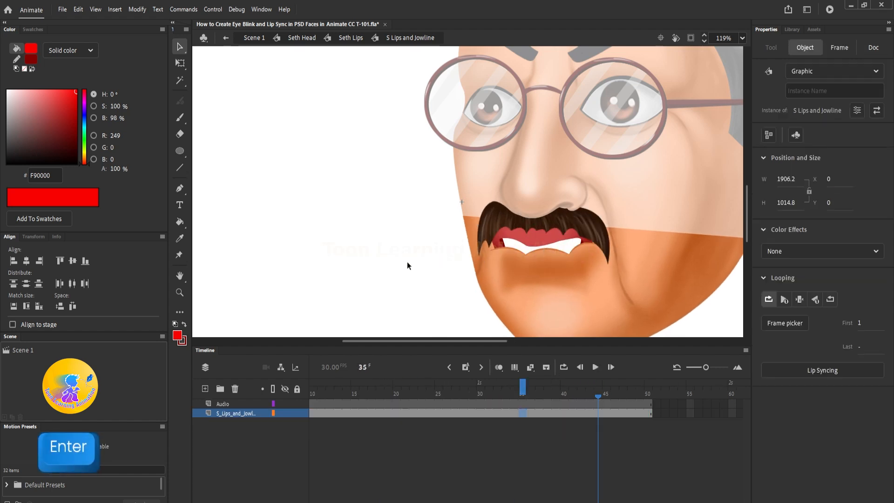
pyautogui.scroll(-2, 452, 261)
pyautogui.press('Return')
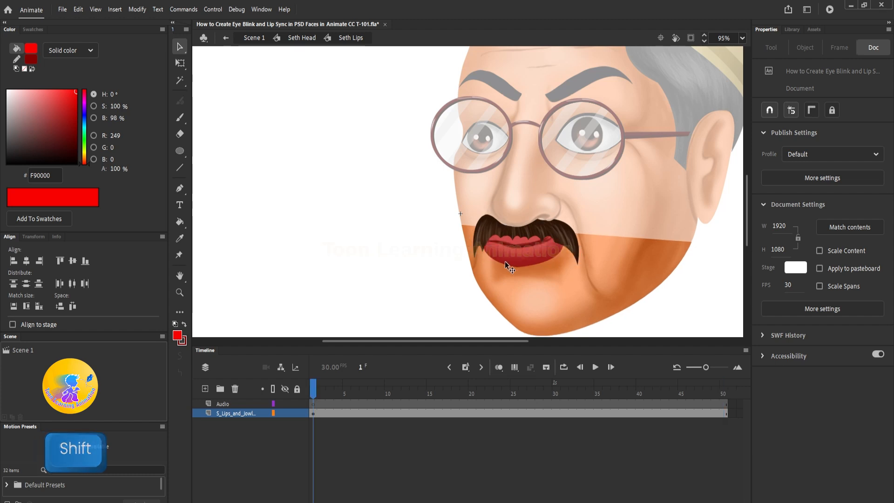
# Step: Go back to the Seth Head level, preview the slowed lip animation and rewind to frame 1
pyautogui.doubleClick(407, 259)
pyautogui.scroll(-2, 371, 239)
pyautogui.click(371, 240)
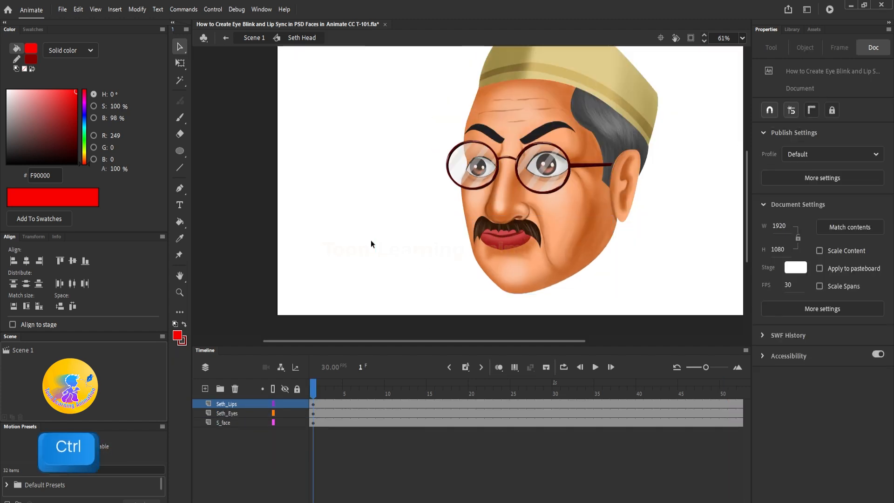
pyautogui.press('Return')
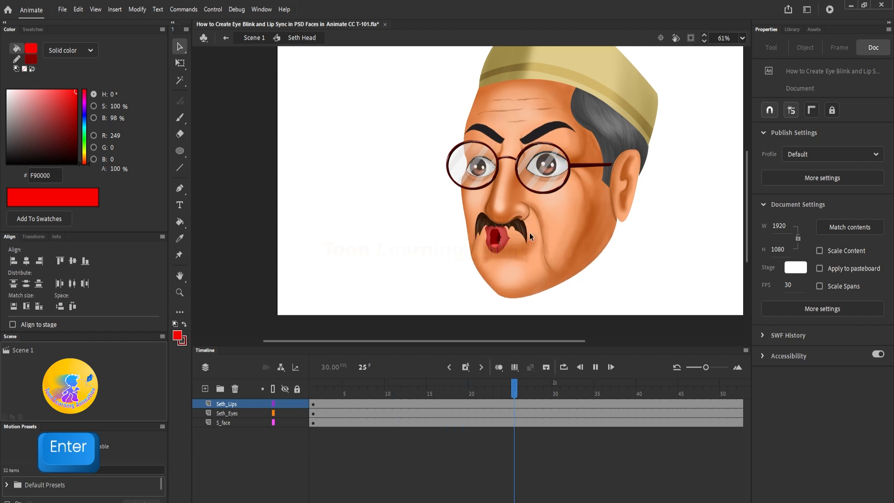
pyautogui.press('Return')
pyautogui.hotkey('shift', ',')
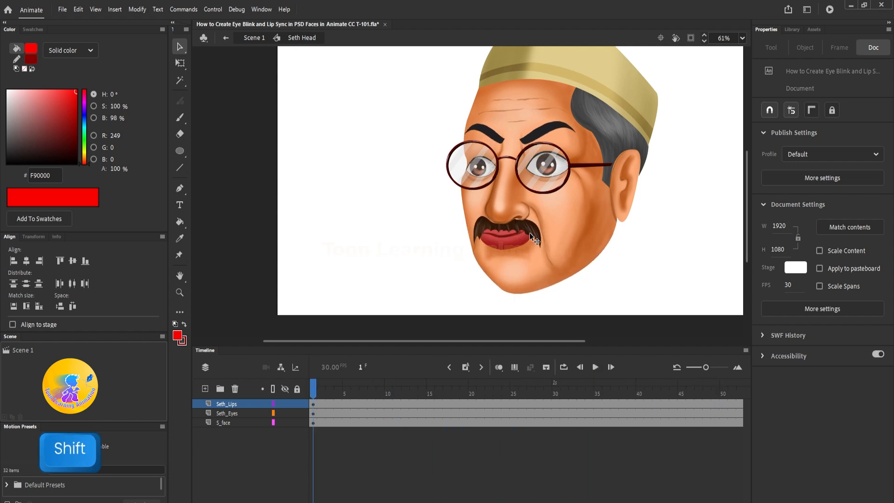
# Step: Open the S Lips and Jowline symbol and reduce the frame spans on all layers so each mouth shape holds for one frame
pyautogui.doubleClick(521, 236)
pyautogui.doubleClick(522, 240)
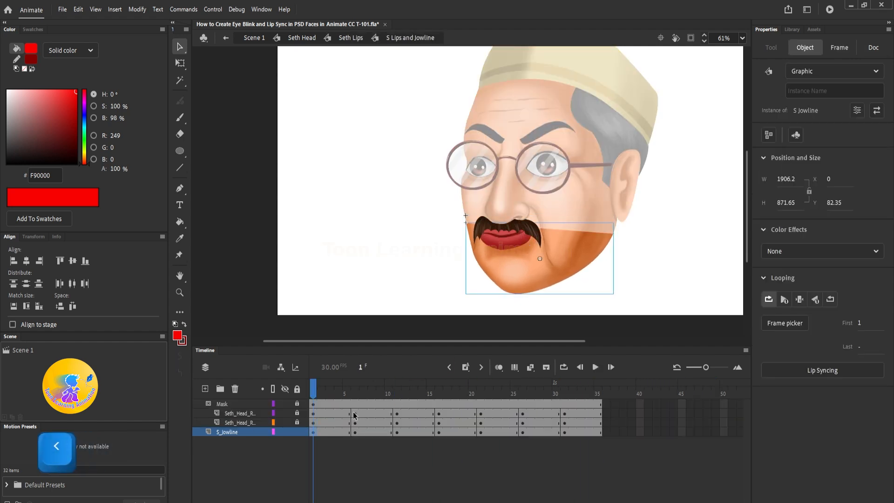
pyautogui.hotkey('ctrl', 'alt', 'a')
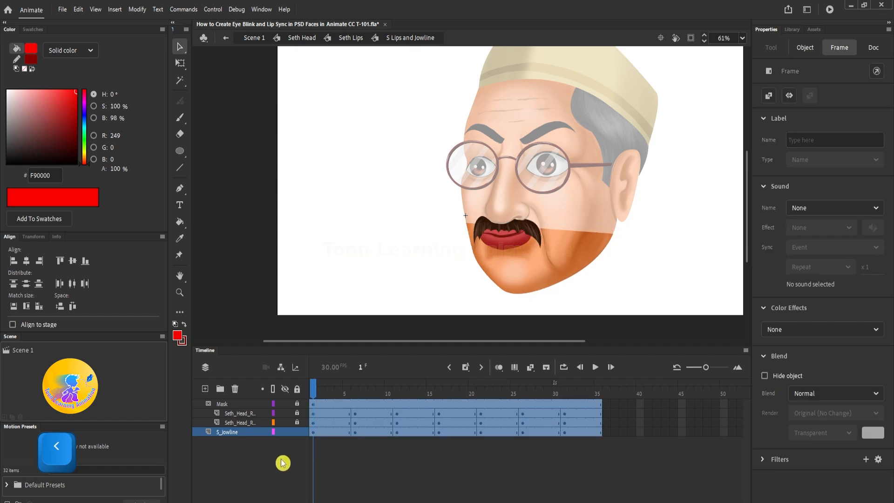
pyautogui.hotkey('shift', 'F5')
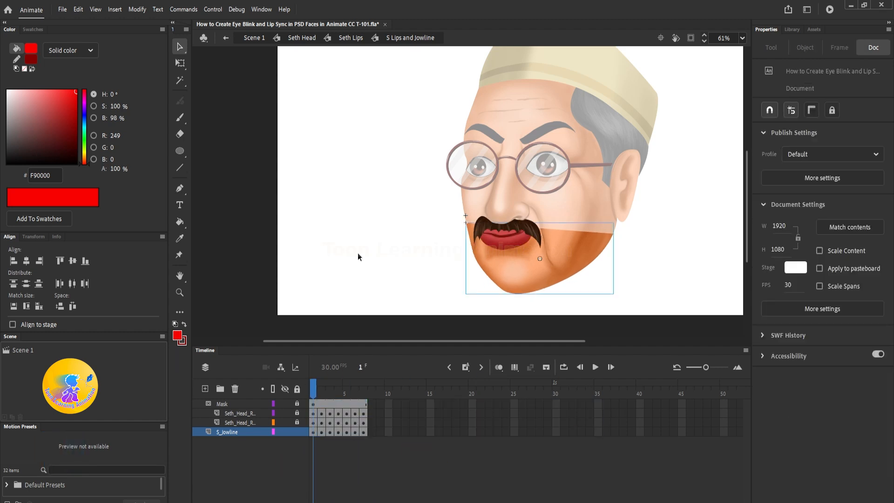
pyautogui.click(358, 253)
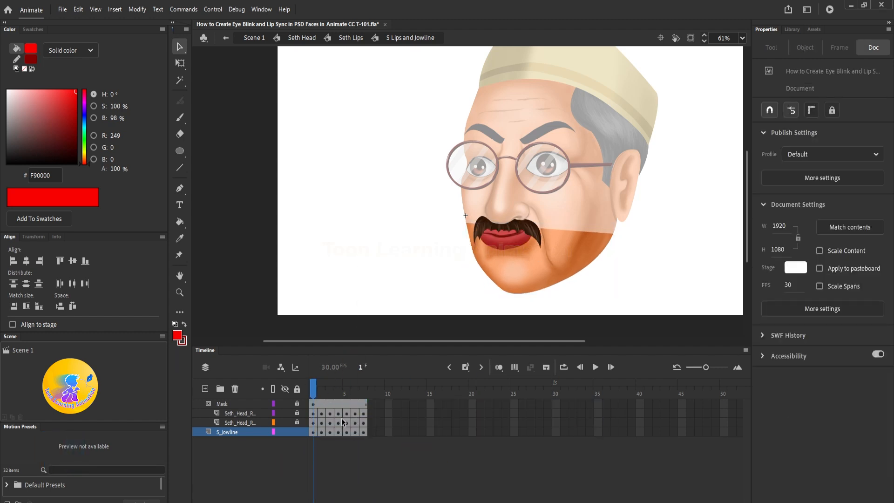
# Step: Leave the nested lip and head symbols and return to Scene 1
pyautogui.doubleClick(308, 257)
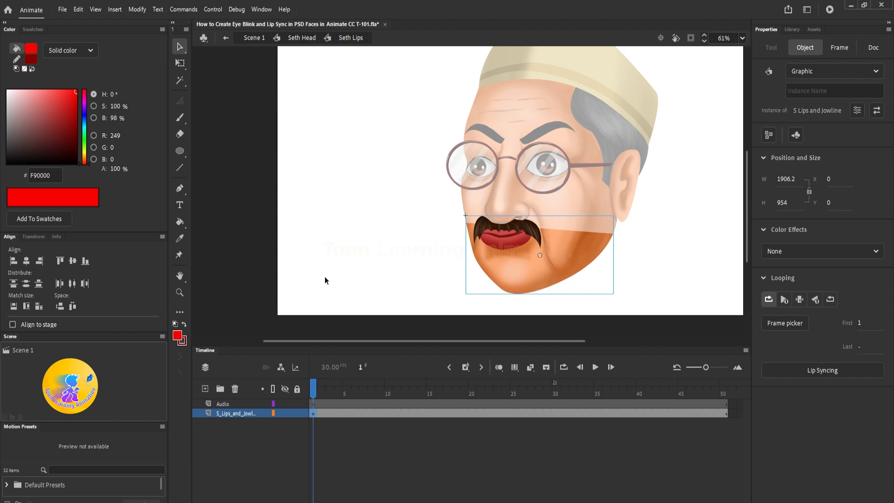
pyautogui.doubleClick(344, 263)
pyautogui.doubleClick(345, 264)
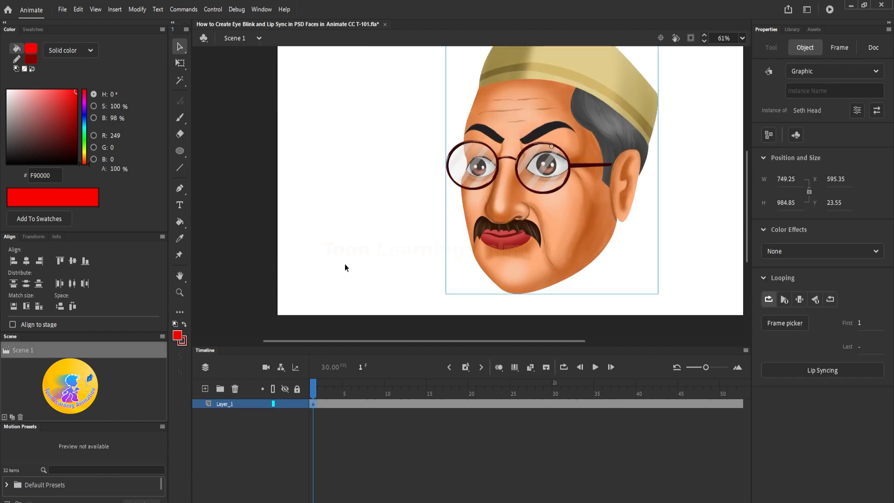
pyautogui.scroll(1, 417, 281)
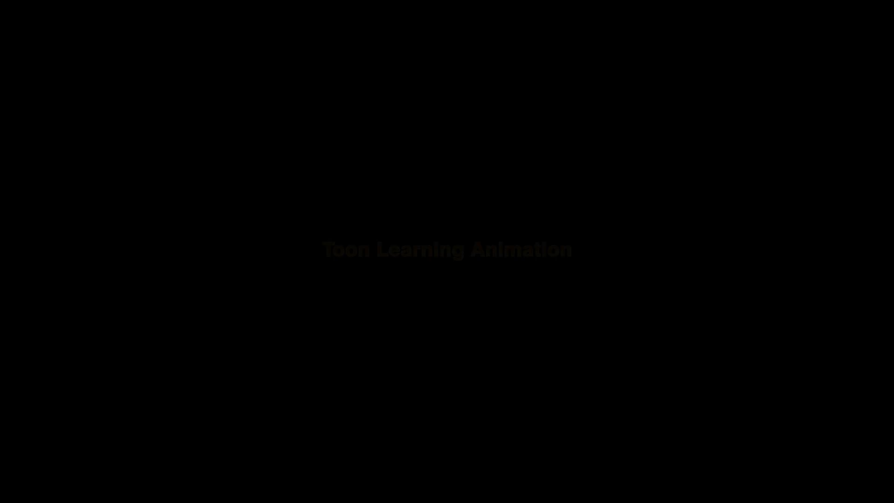
# Step: Switch to the toonyug website in the browser and play the five preview videos under More Animated Characters
pyautogui.scroll(-4, 756, 389)
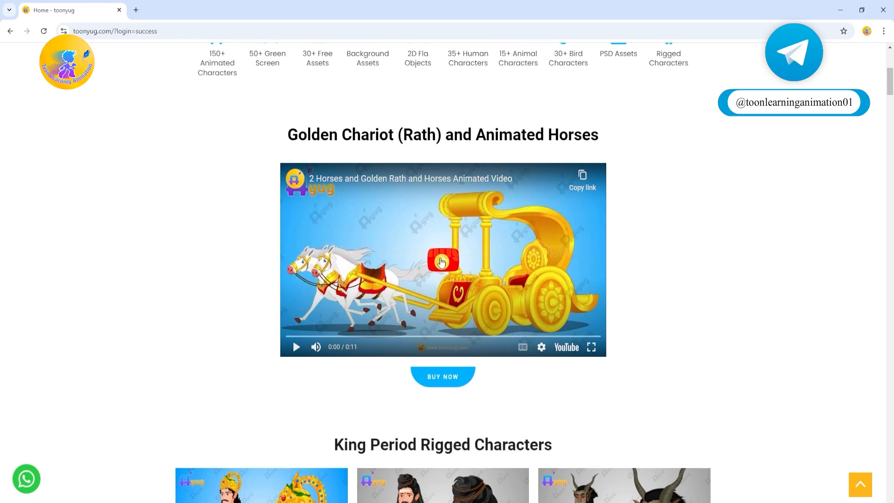
pyautogui.scroll(-7, 750, 306)
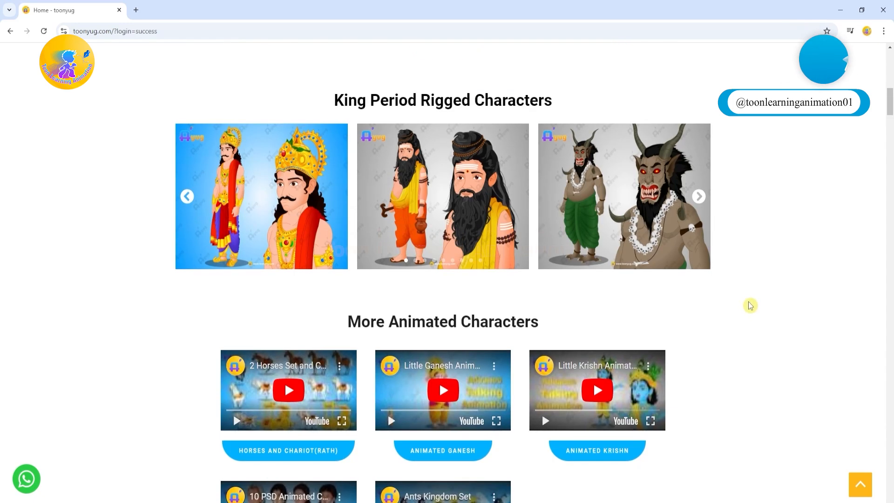
pyautogui.scroll(-2, 747, 305)
pyautogui.scroll(-1, 754, 309)
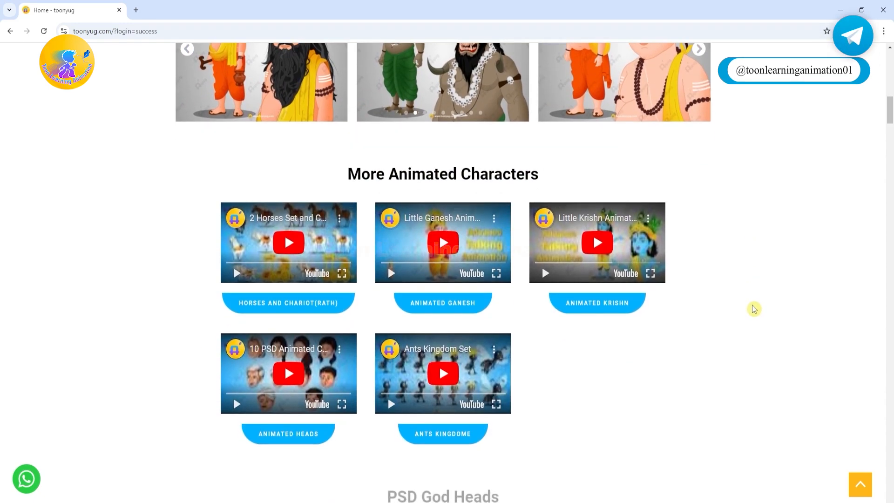
pyautogui.scroll(-2, 727, 292)
pyautogui.click(286, 148)
pyautogui.click(391, 175)
pyautogui.click(545, 174)
pyautogui.click(236, 306)
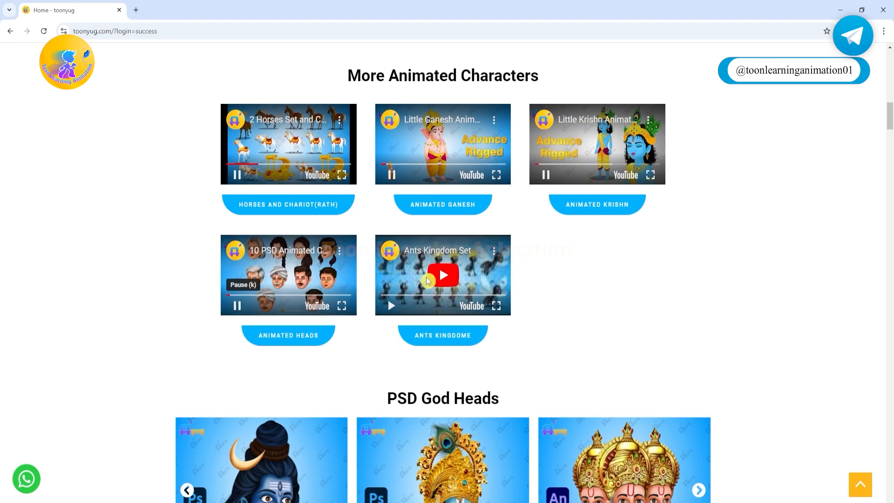
pyautogui.click(391, 306)
# Step: Browse the PSD heads and bundles, and view the 2 Horses and Golden Chariot (Rath) Animated Set product page with its video
pyautogui.scroll(-4, 743, 302)
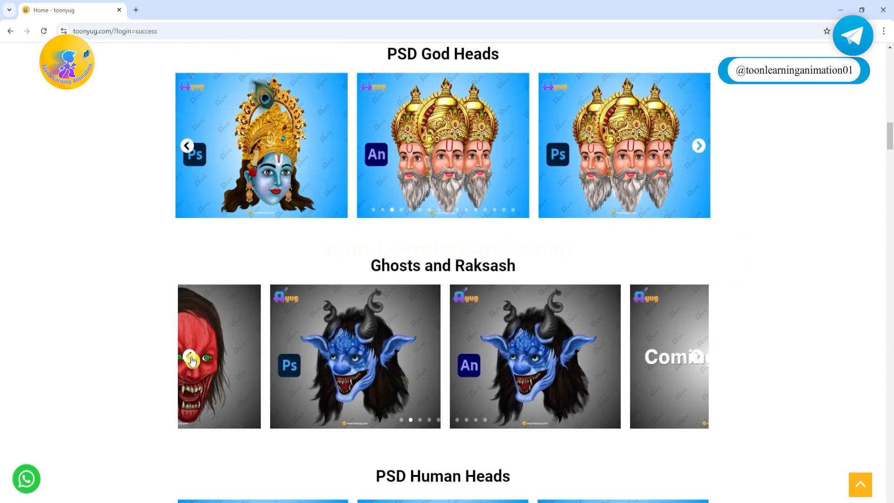
pyautogui.scroll(-9, 839, 341)
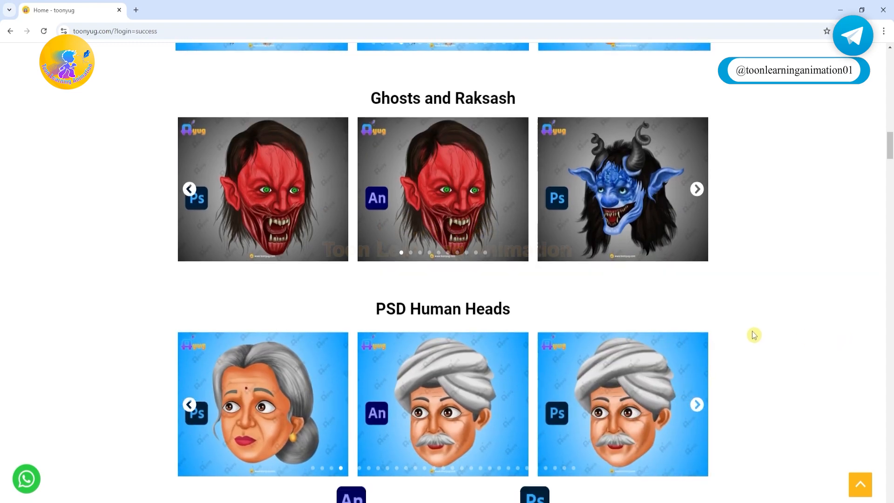
pyautogui.scroll(-5, 759, 334)
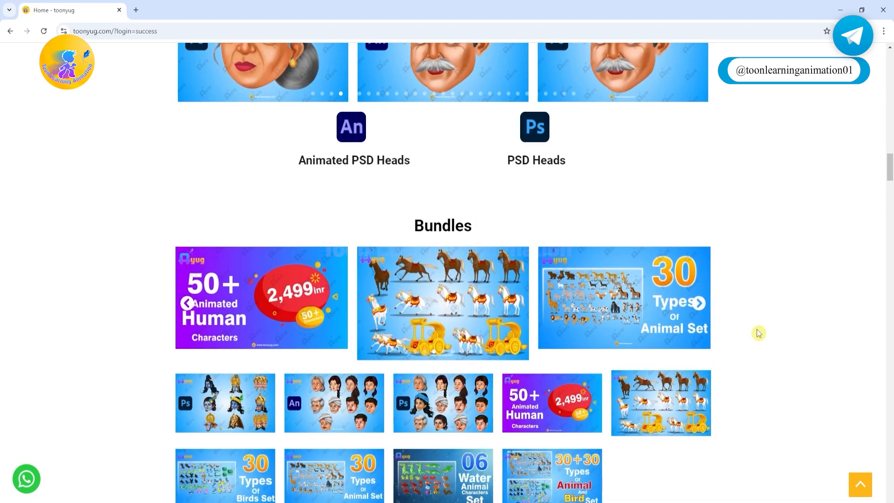
pyautogui.scroll(-8, 757, 331)
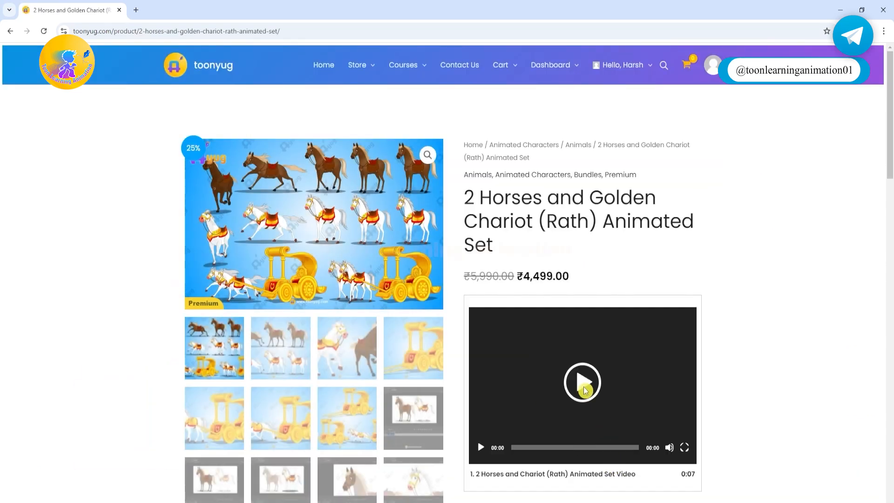
pyautogui.scroll(-2, 798, 349)
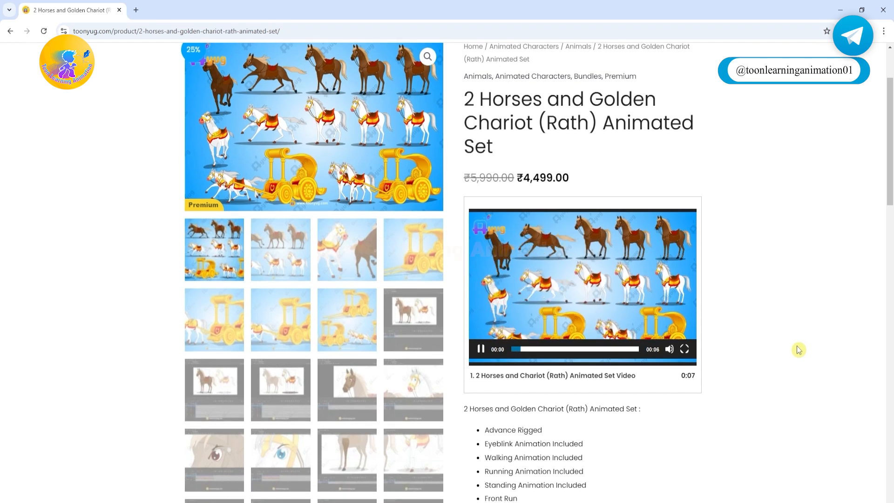